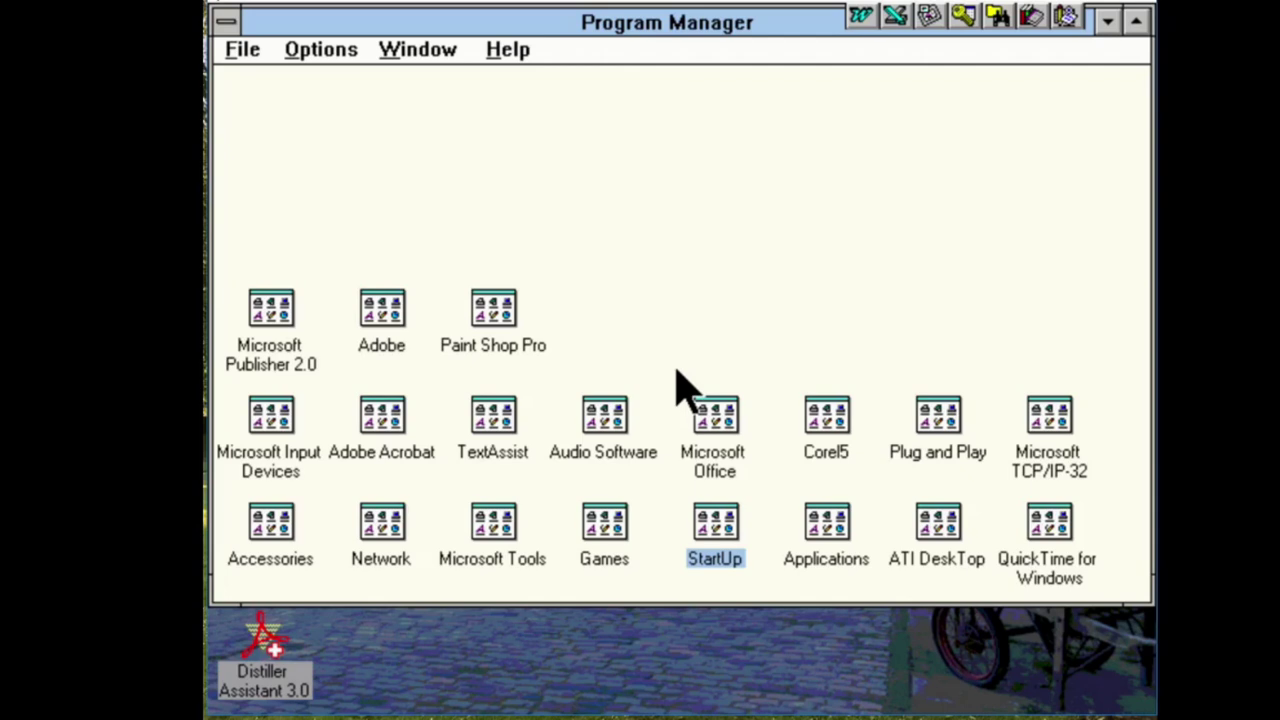
Minimize Program Manager to reveal the desktop, restore its window, and minimize it again
left_click(1107, 22)
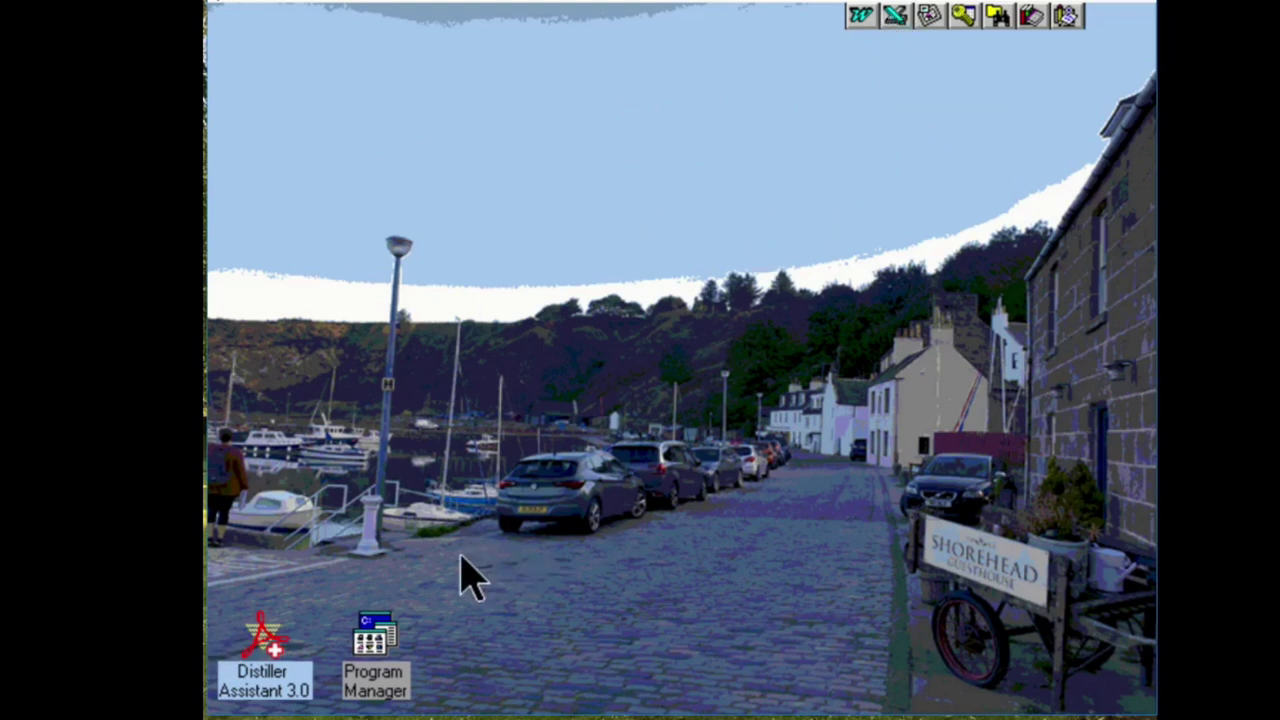
double_click(374, 688)
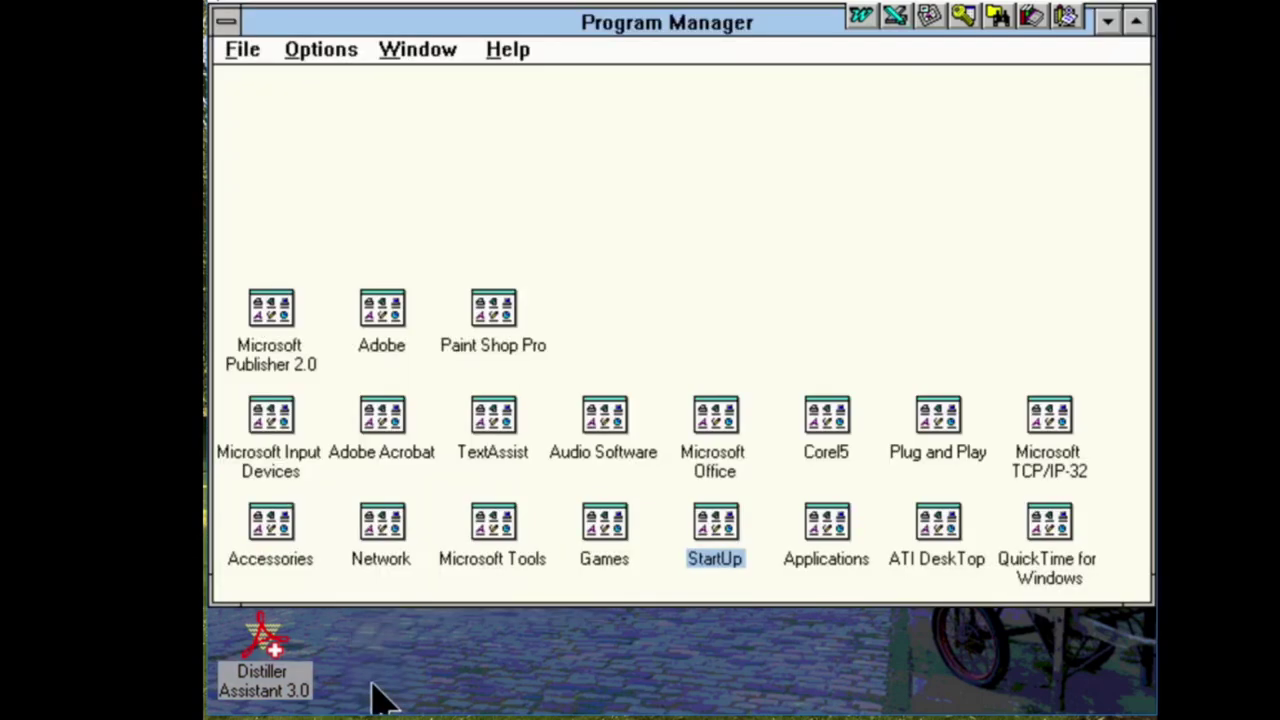
left_click(228, 22)
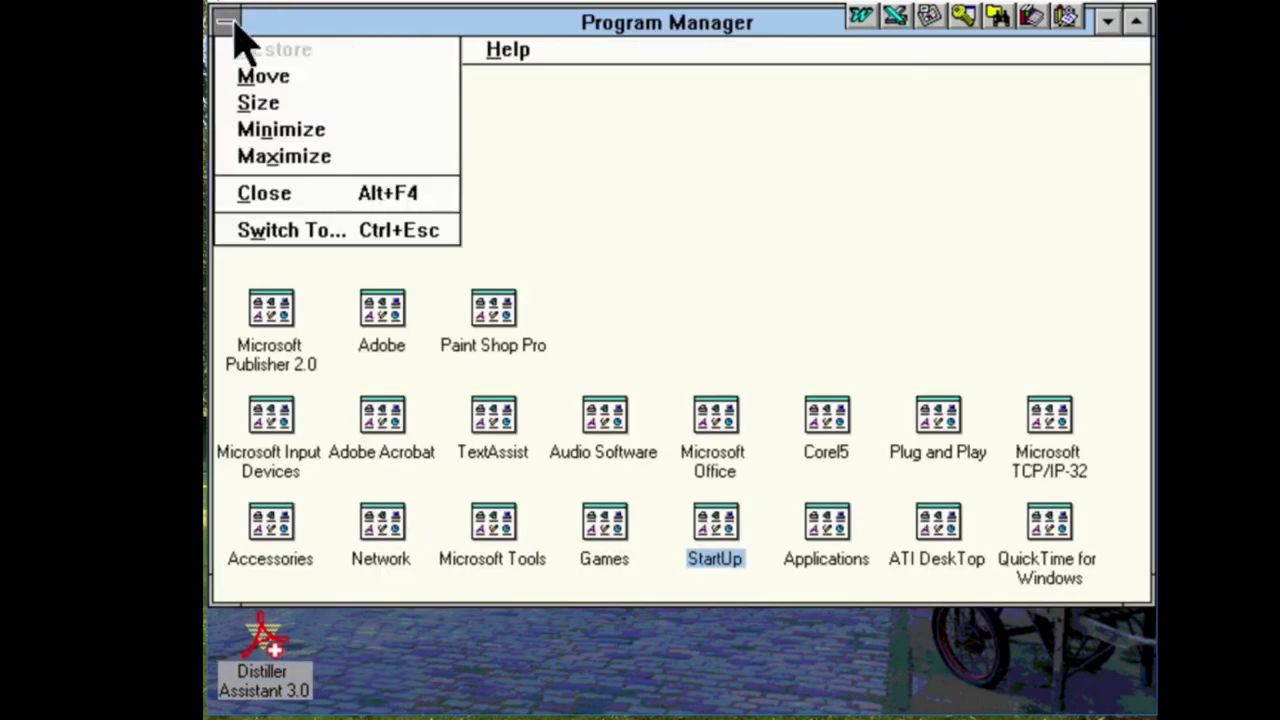
left_click(290, 130)
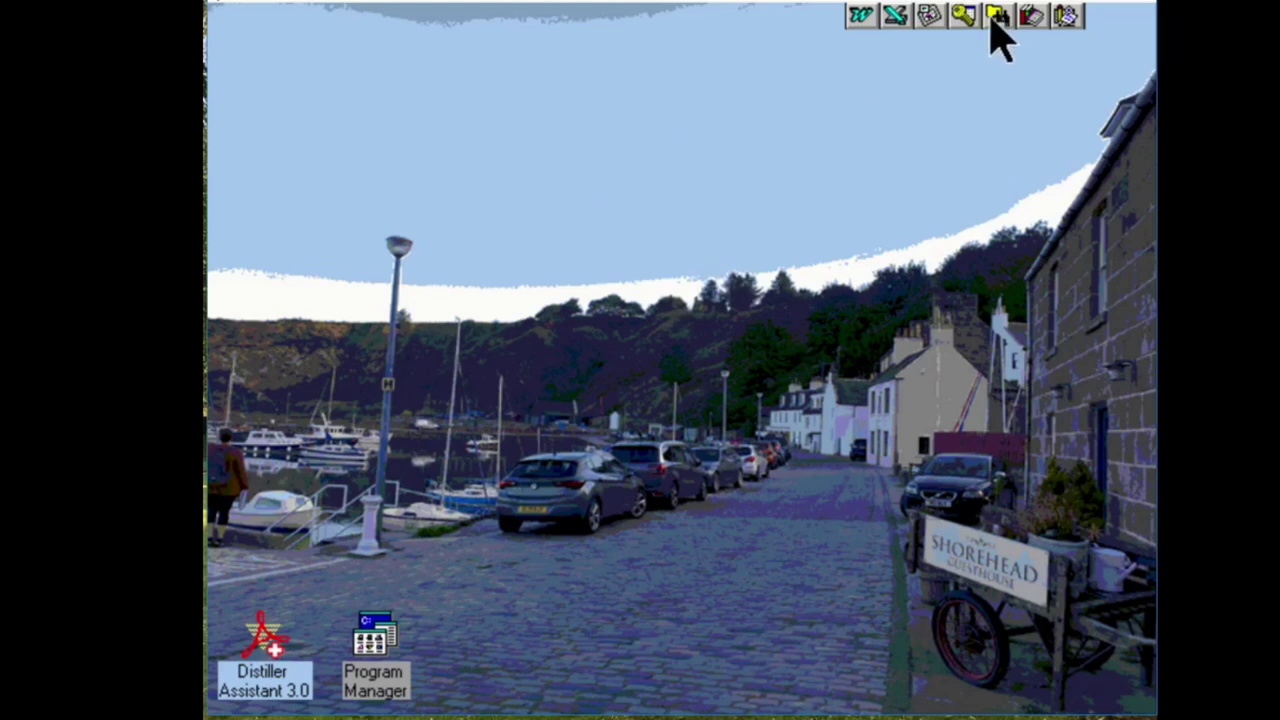
Open Microsoft Word, dismiss its Tip of the Day, and close it to return to the restored Program Manager
left_click(860, 16)
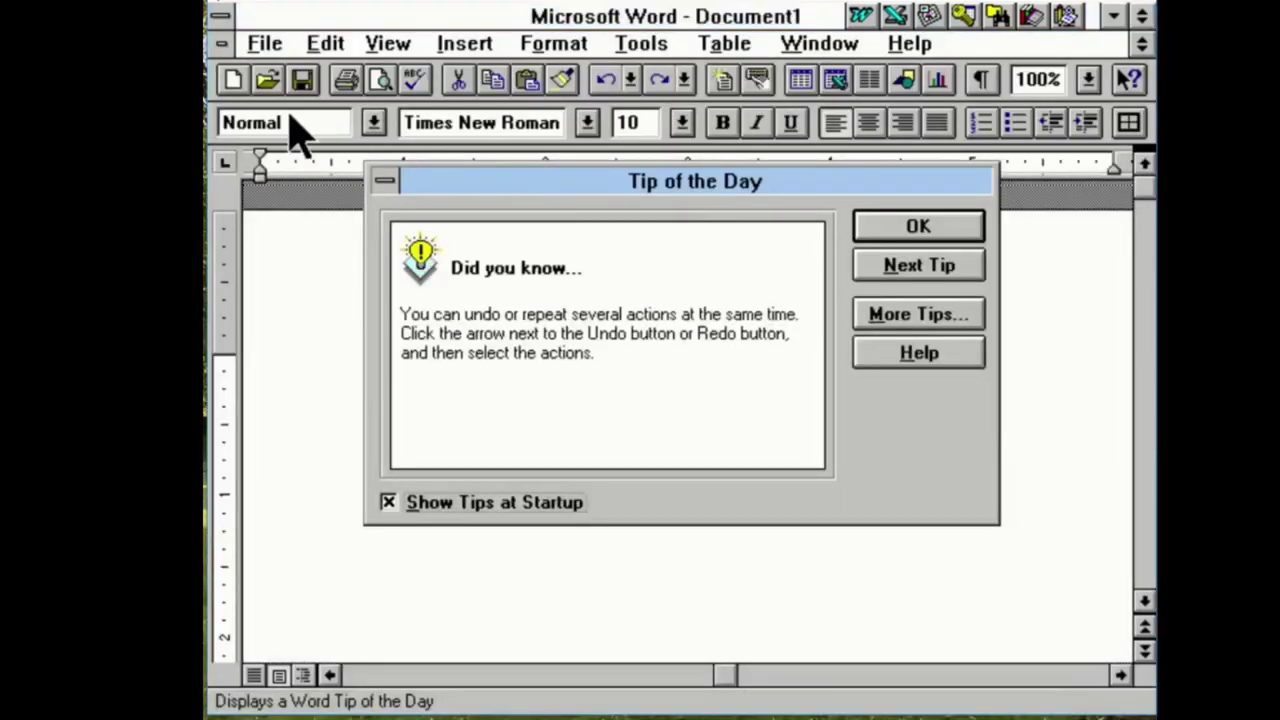
left_click(870, 224)
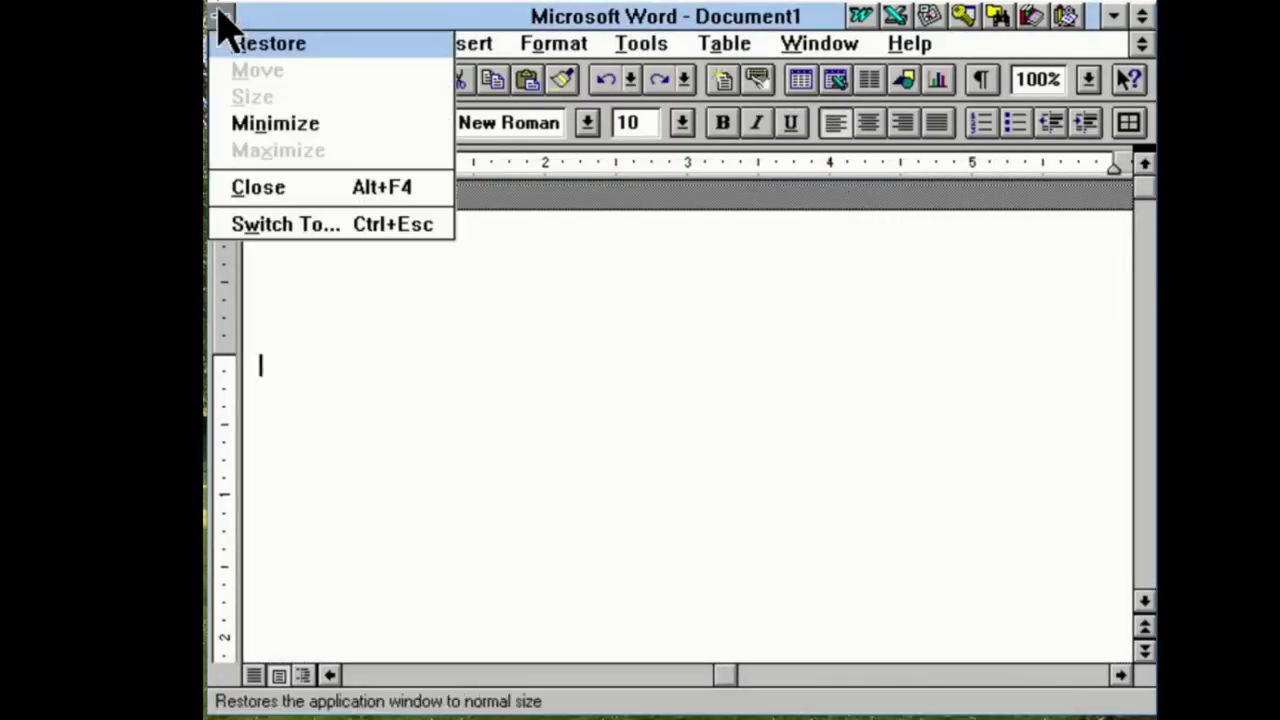
double_click(222, 18)
double_click(395, 665)
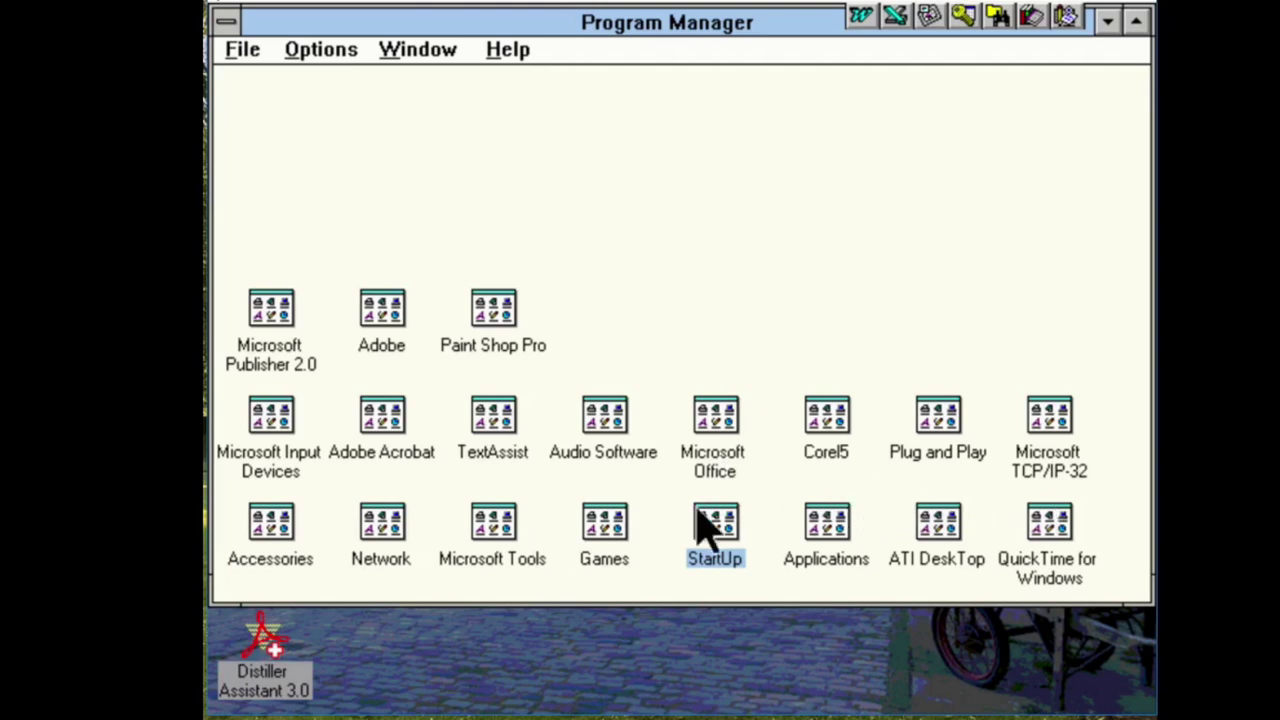
left_click(290, 312)
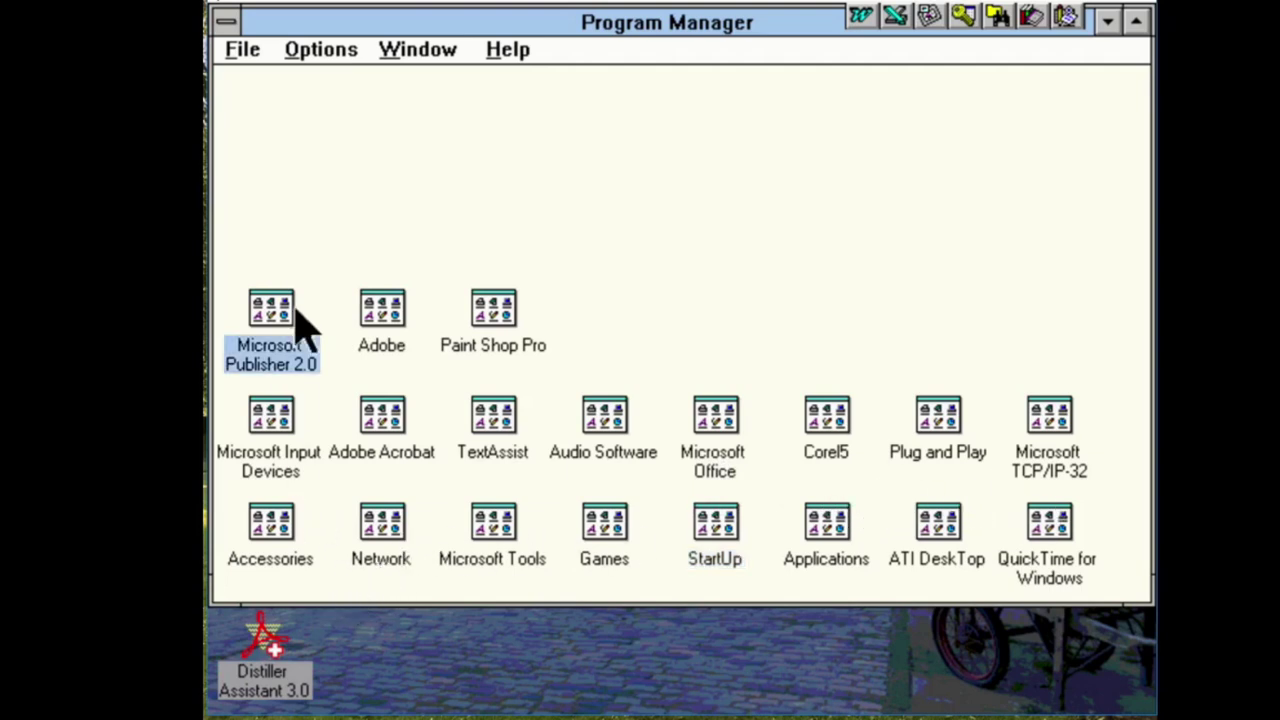
left_click(729, 320)
left_click(834, 460)
left_click(697, 292)
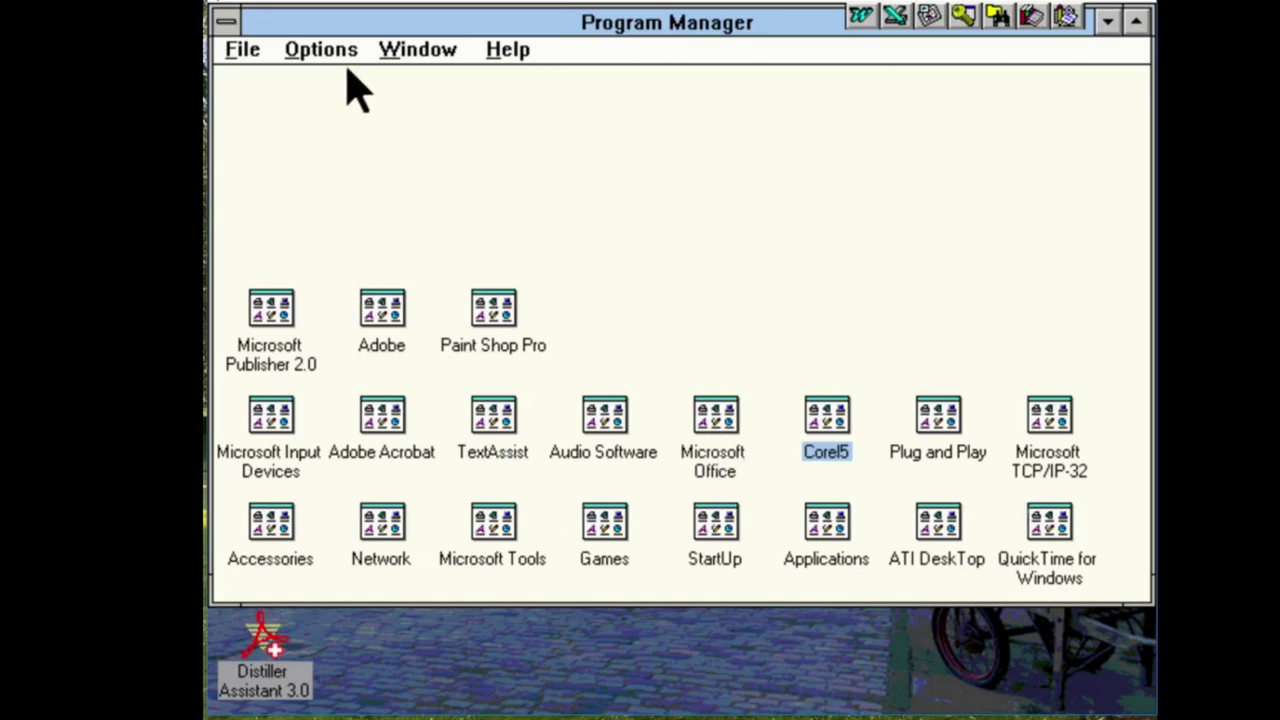
left_click(254, 58)
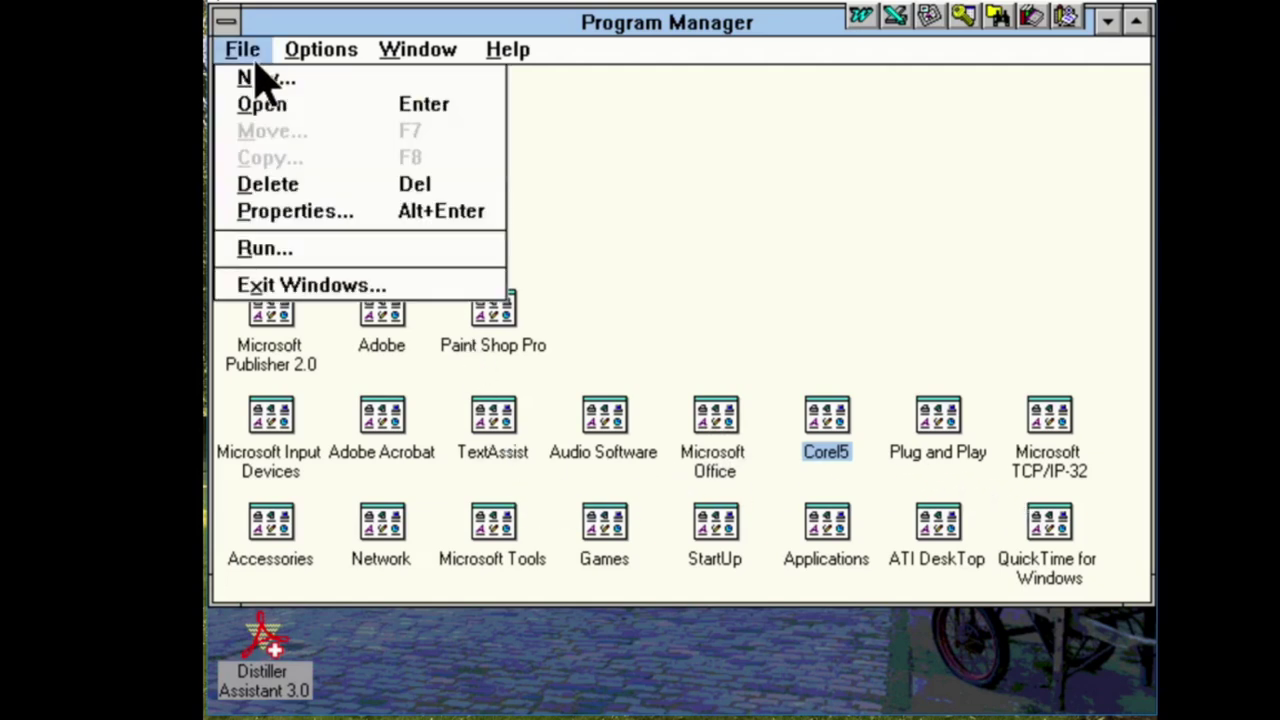
left_click(605, 202)
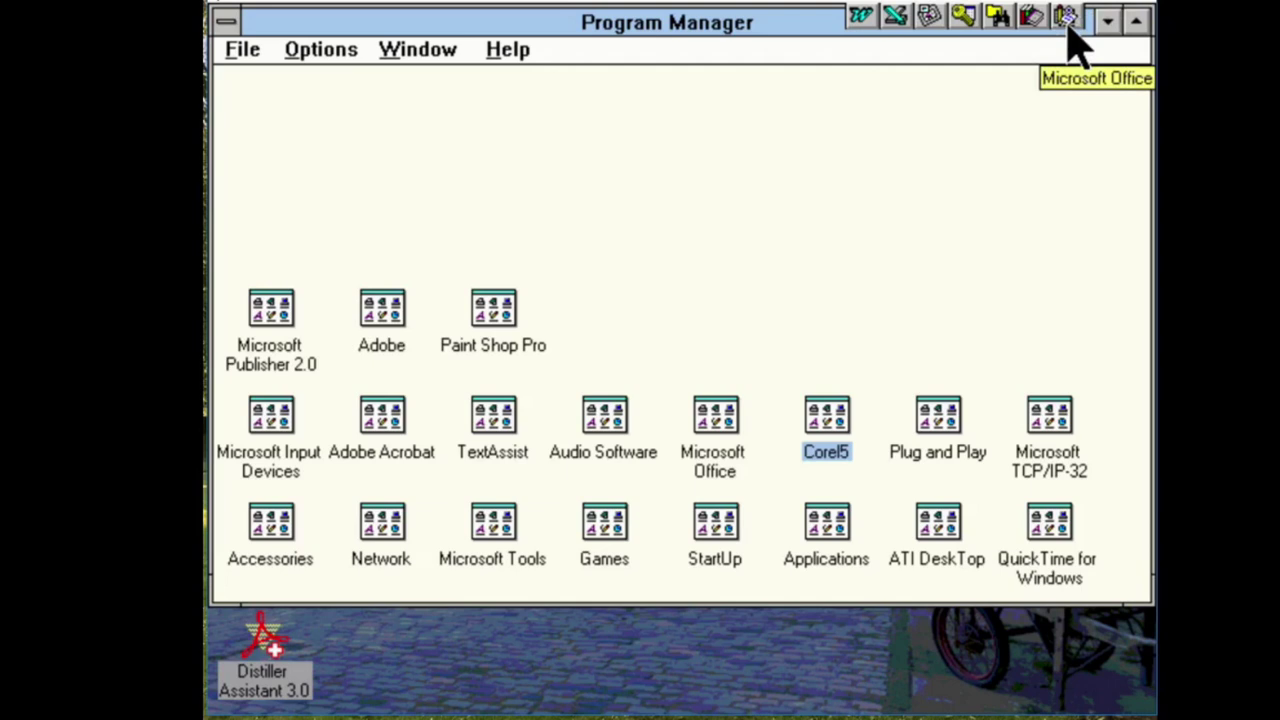
Close Distiller Assistant 3.0 and exit the Microsoft Office toolbar
left_click(266, 650)
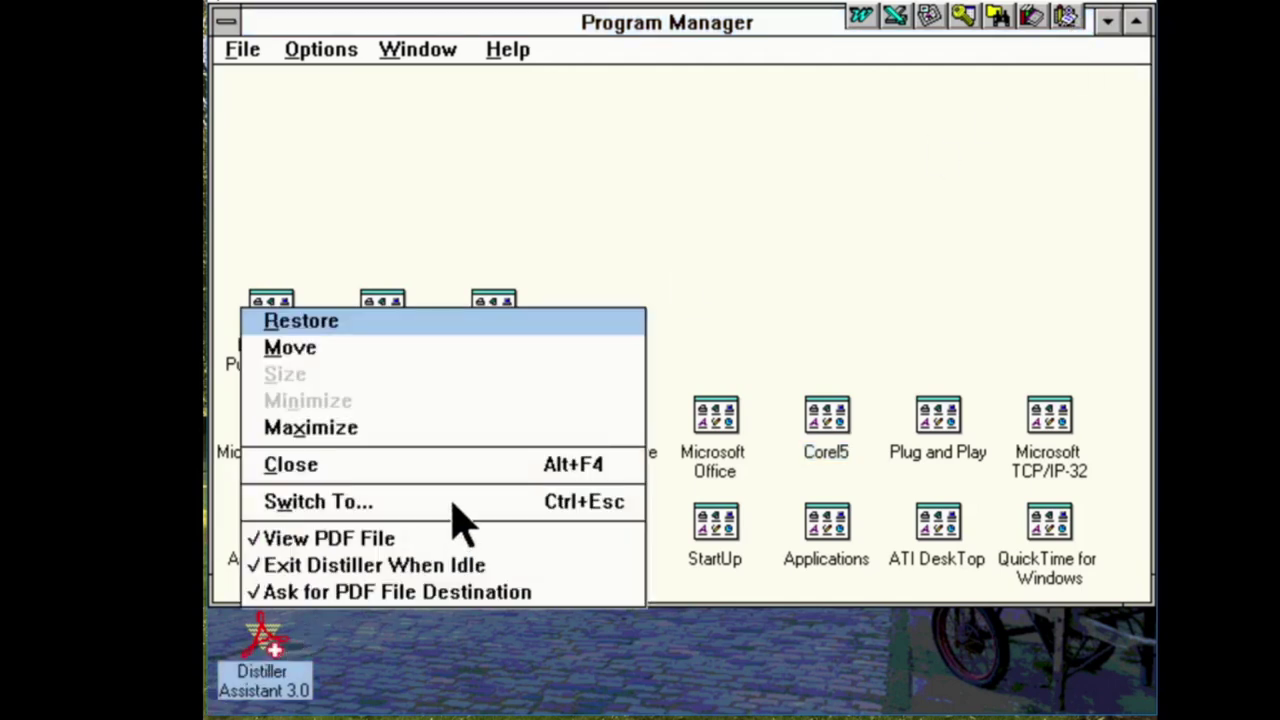
left_click(462, 466)
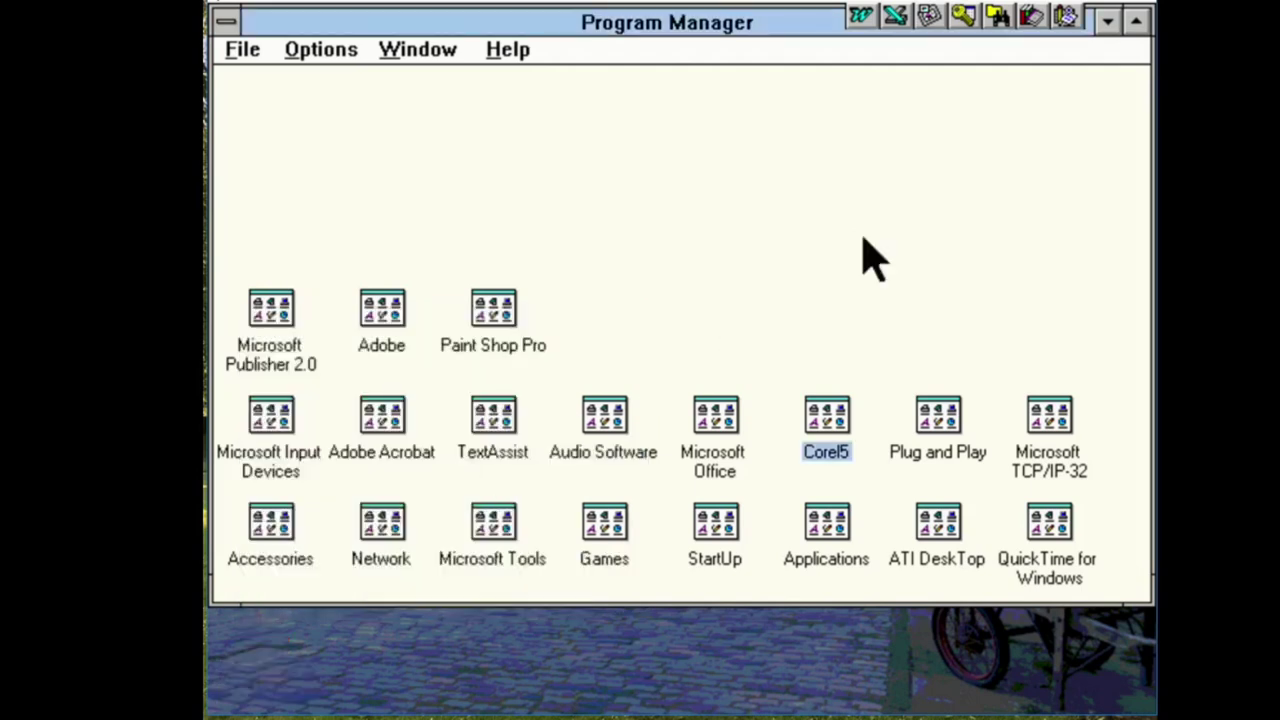
left_click(1065, 17)
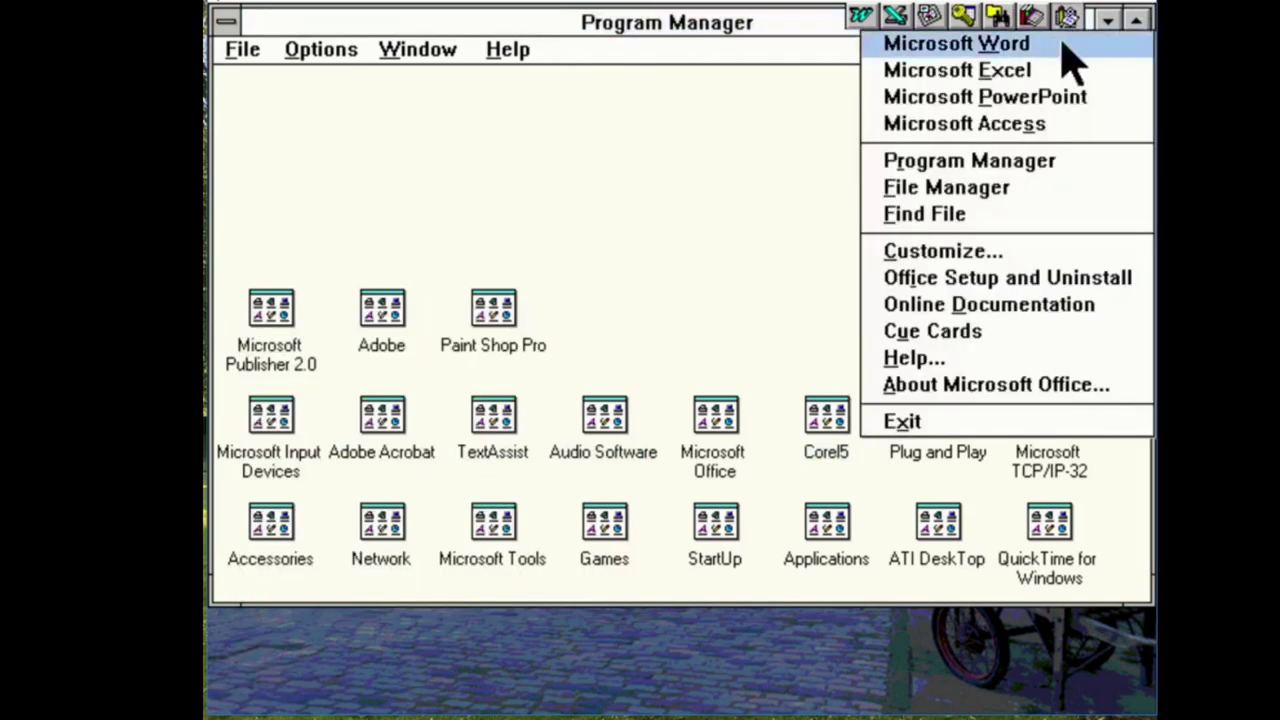
left_click(1018, 423)
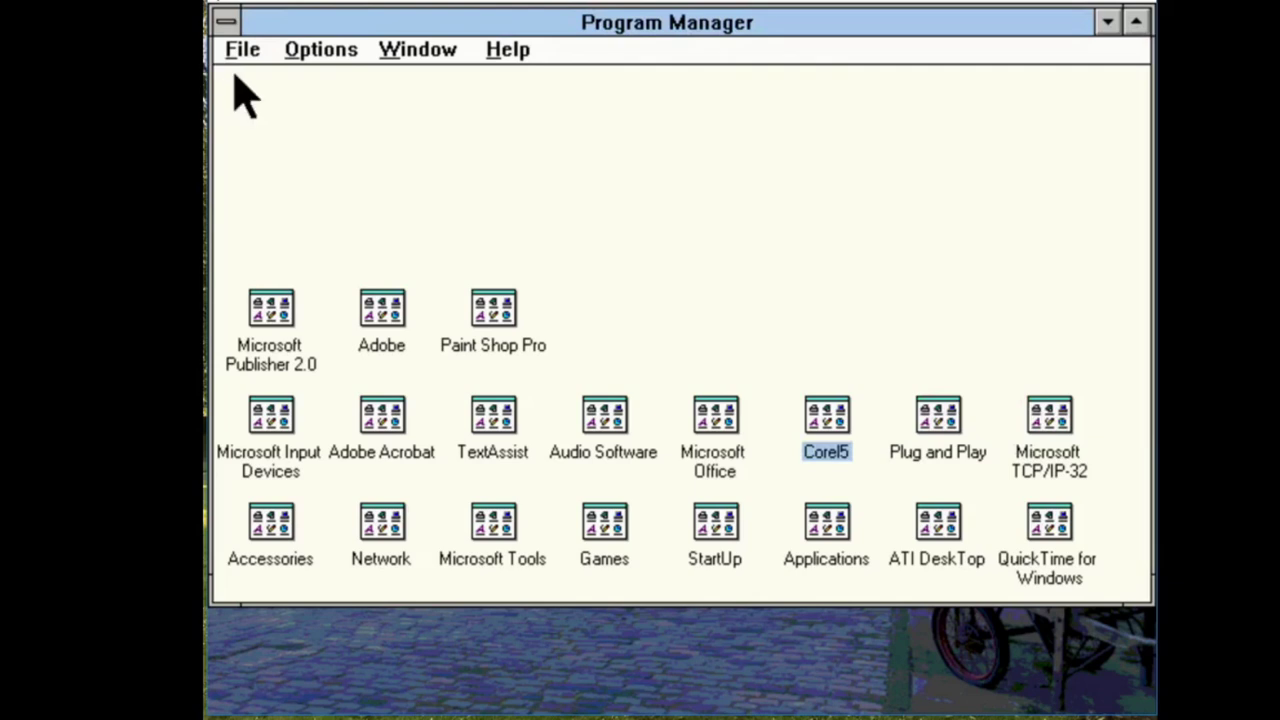
Check the Task List for programs still running and dismiss it
left_click(226, 21)
left_click(355, 230)
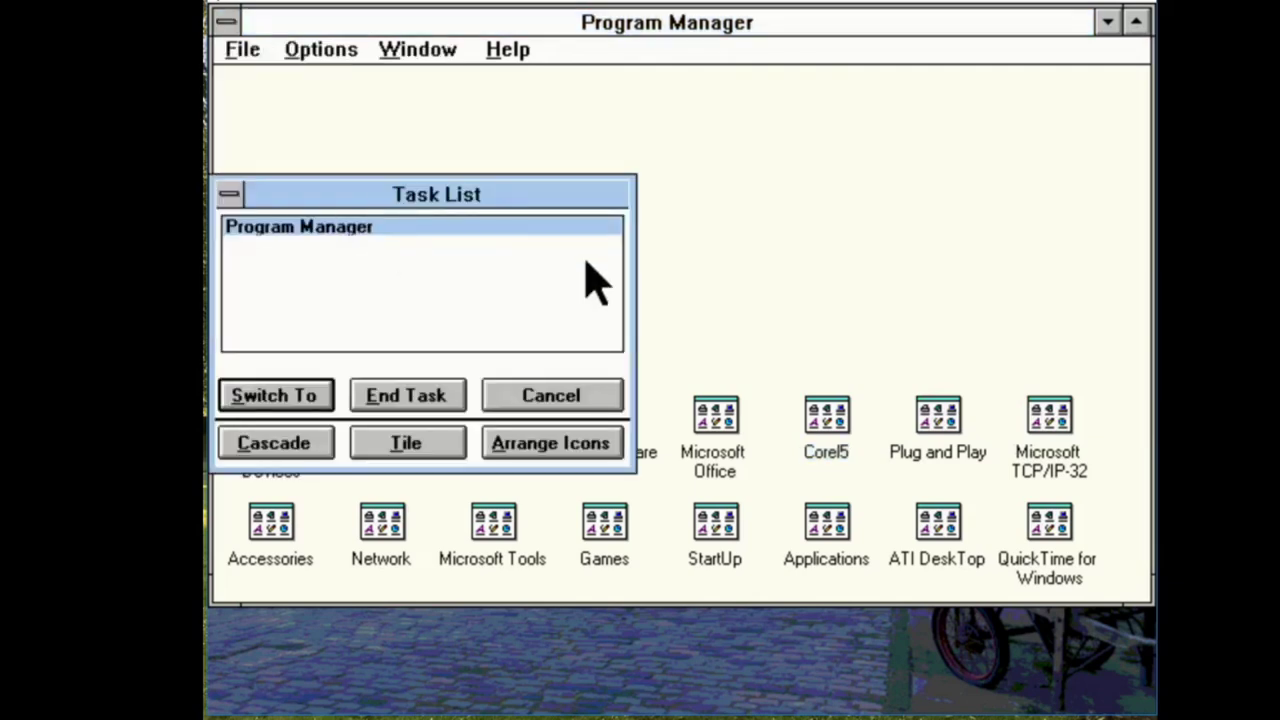
double_click(222, 206)
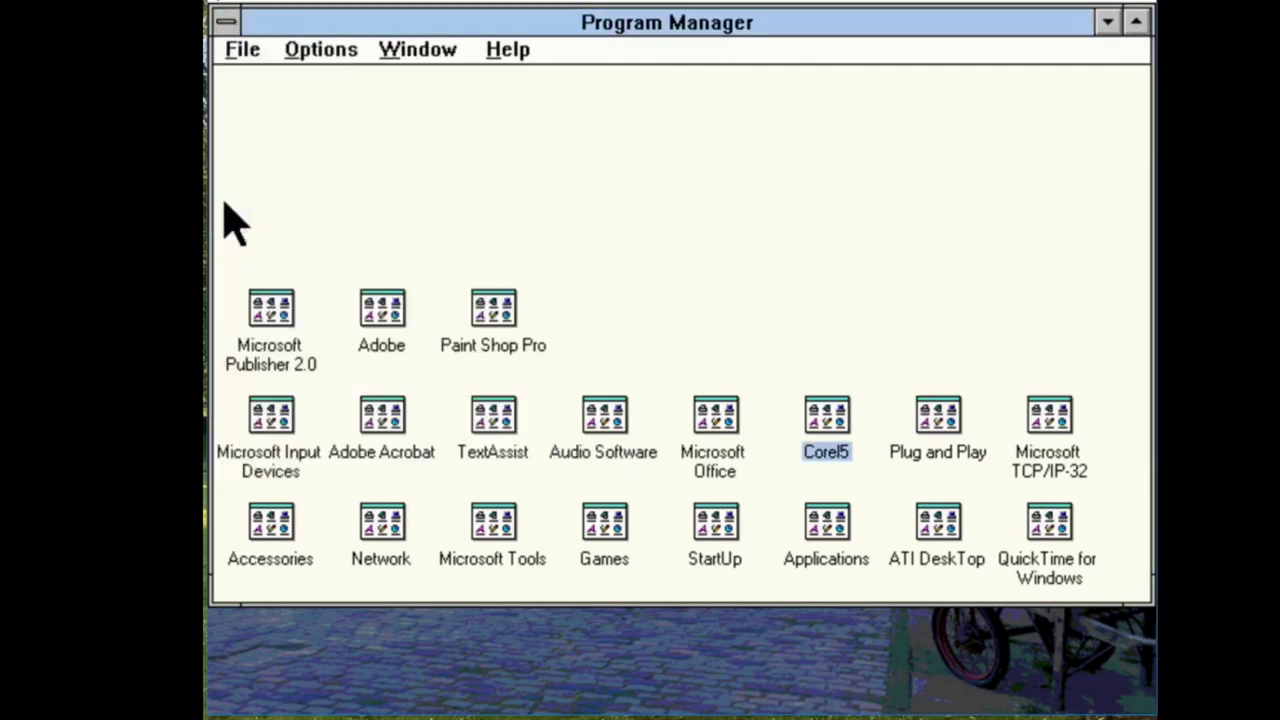
Browse to drive D:, run D:\SETUP.EXE, and continue past the Windows 95 Setup welcome to the routine system check
left_click(233, 58)
left_click(357, 255)
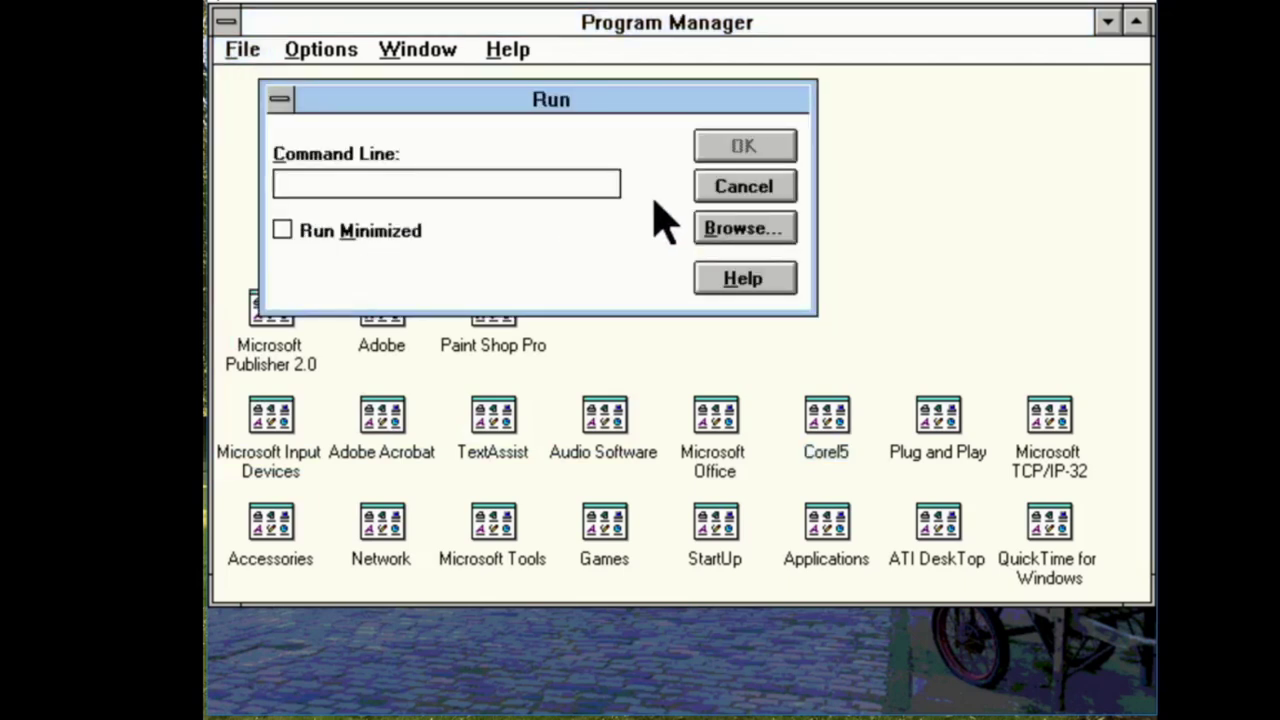
left_click(742, 238)
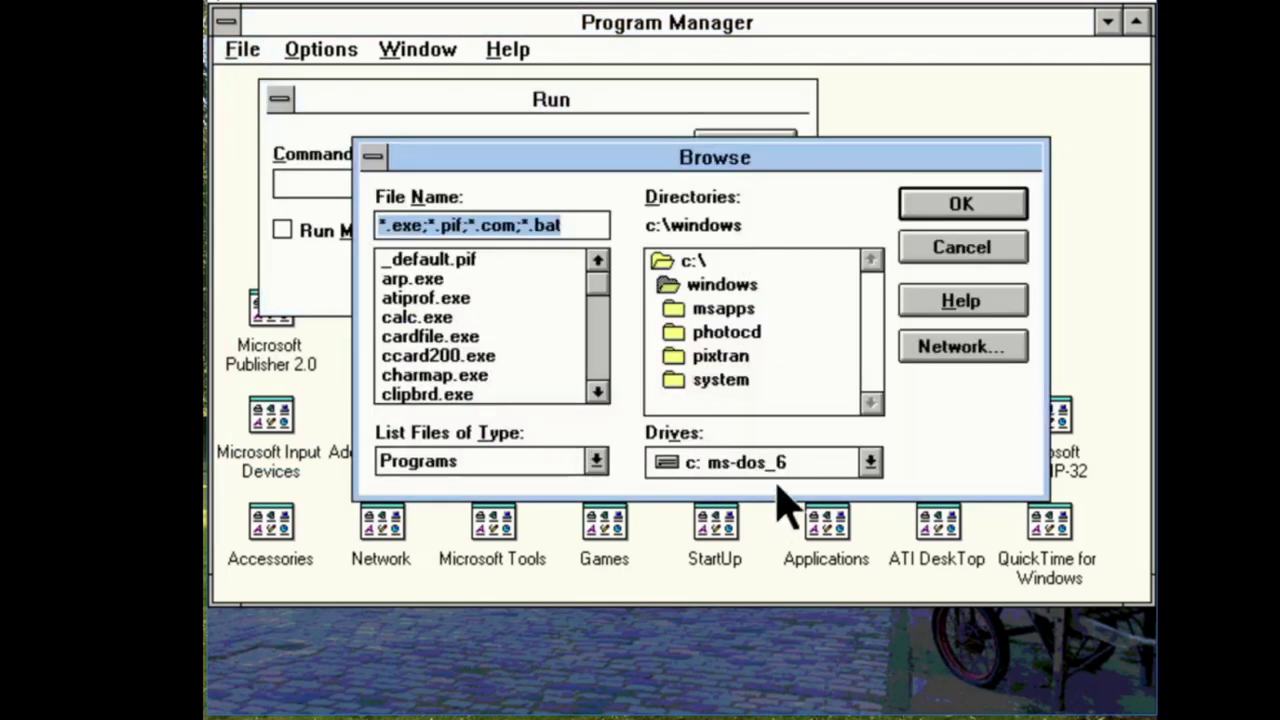
left_click(778, 470)
left_click(773, 540)
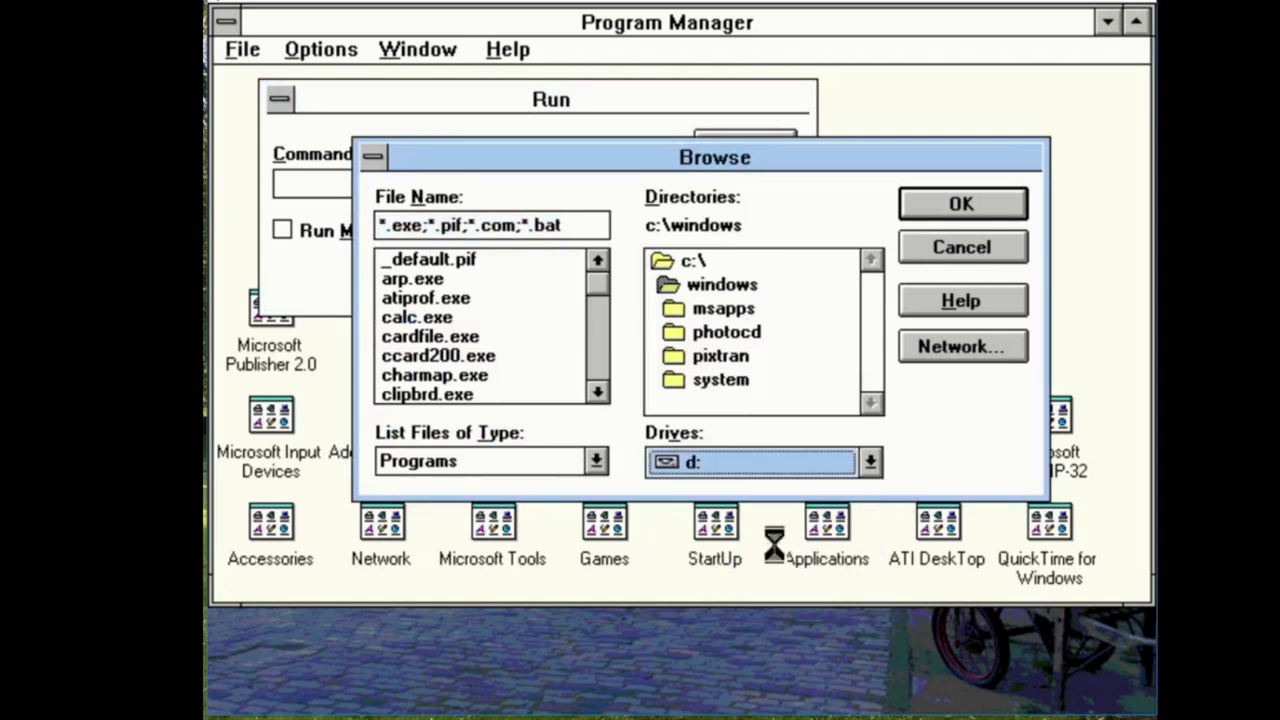
double_click(485, 258)
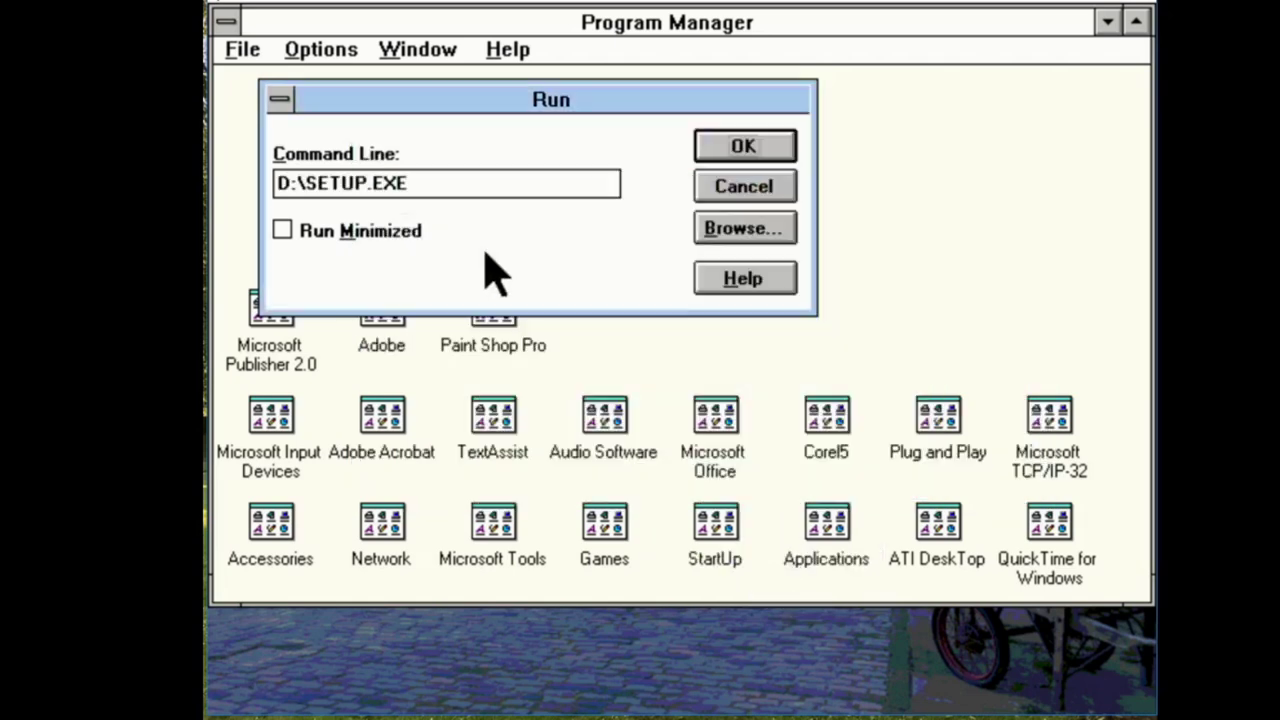
left_click(754, 147)
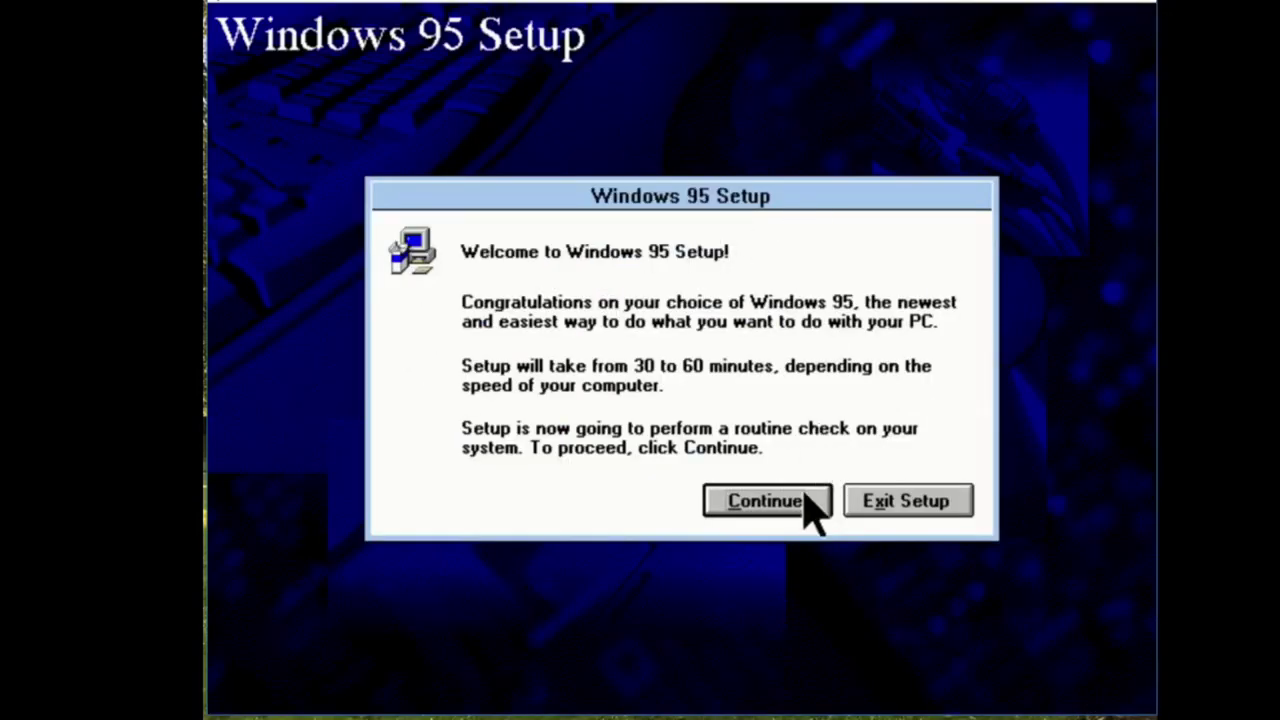
left_click(803, 500)
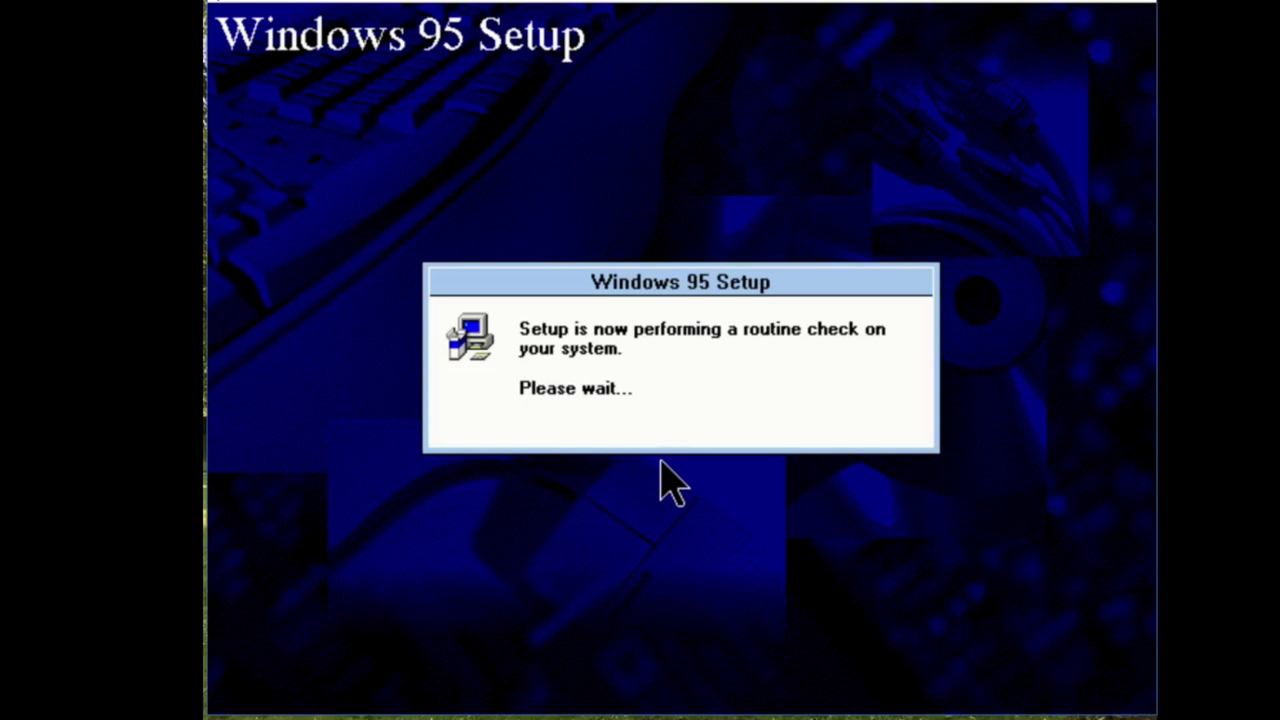
Abandon the unresponsive Setup ScanDisk check by restarting the computer
left_click(230, 6)
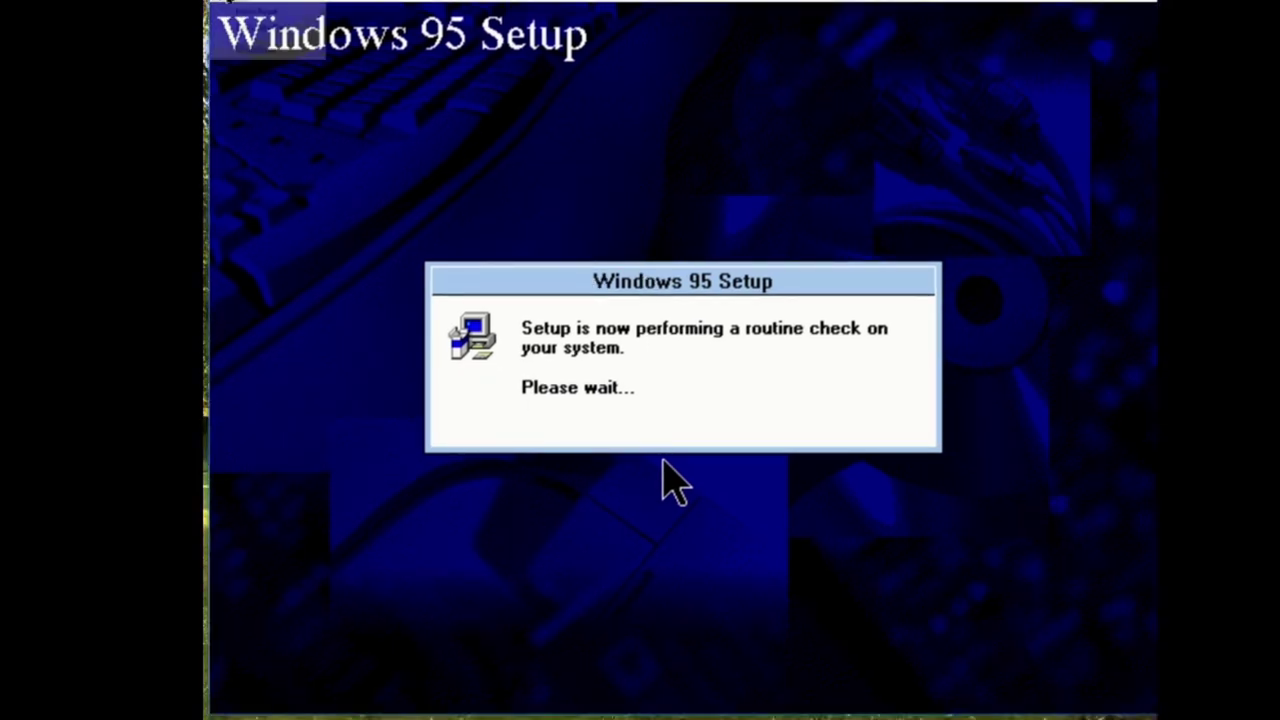
left_click(240, 27)
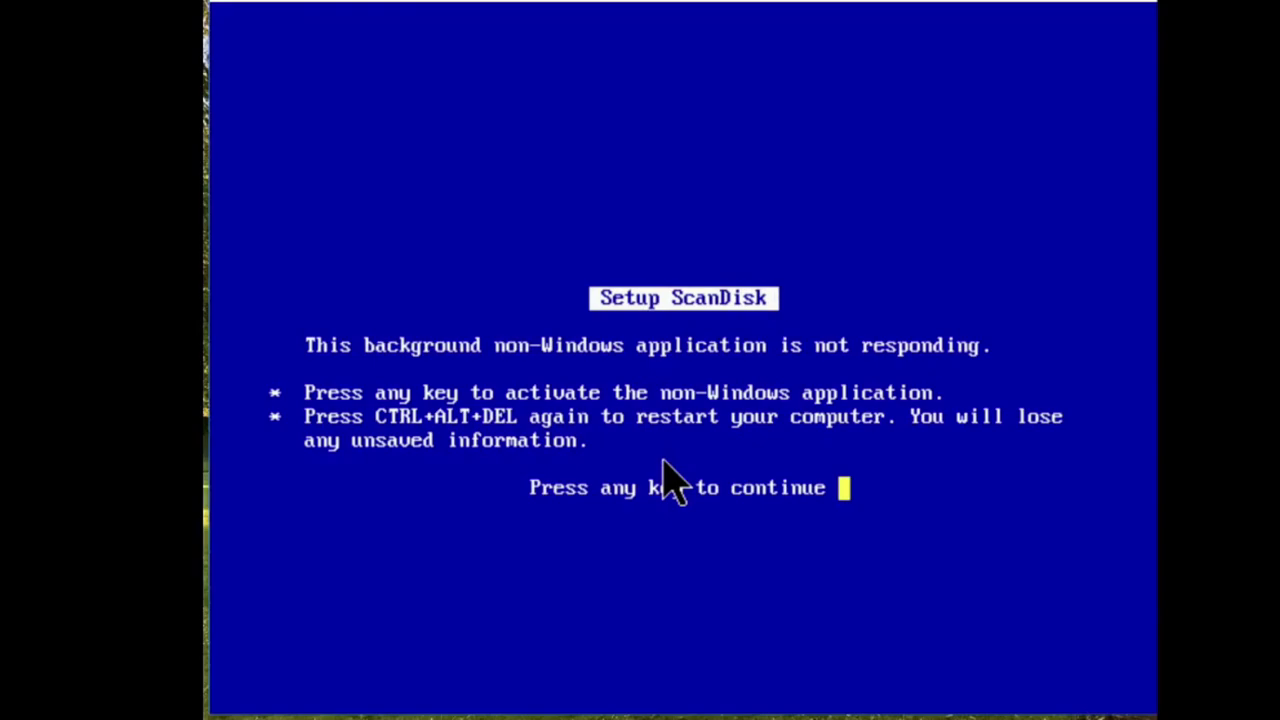
key("Return")
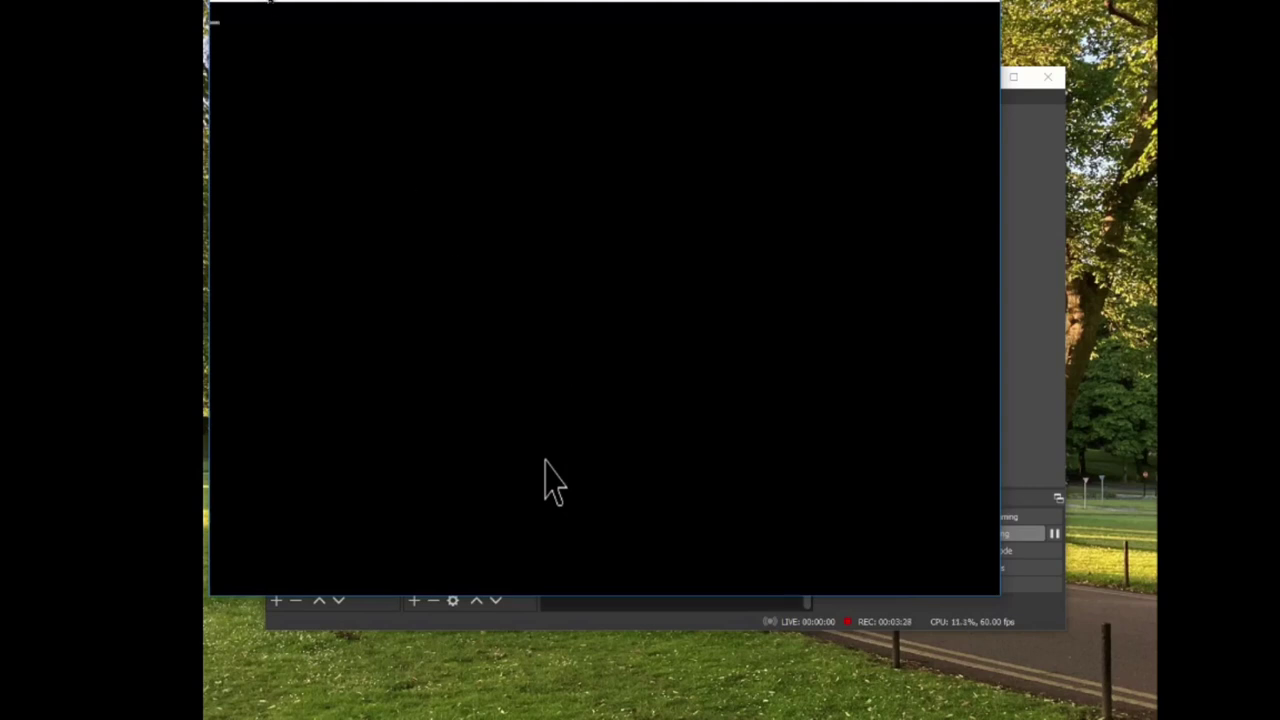
key("alt+space")
key("s")
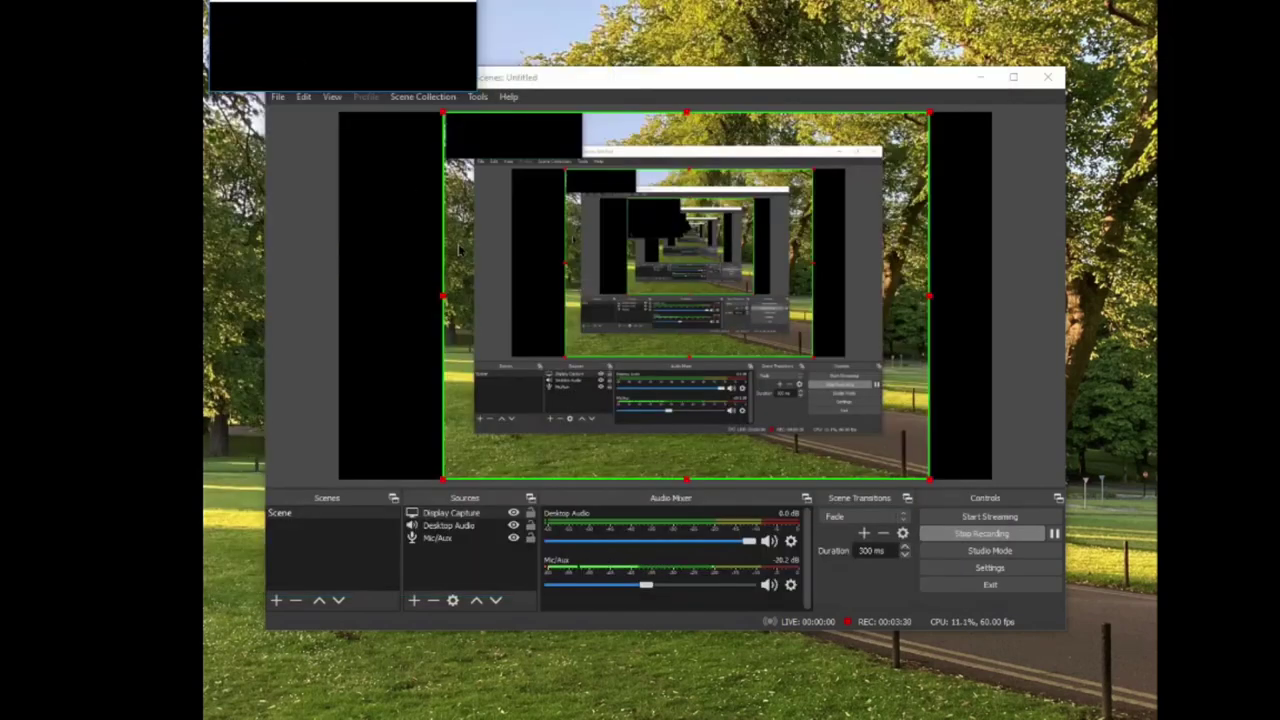
left_click(476, 90)
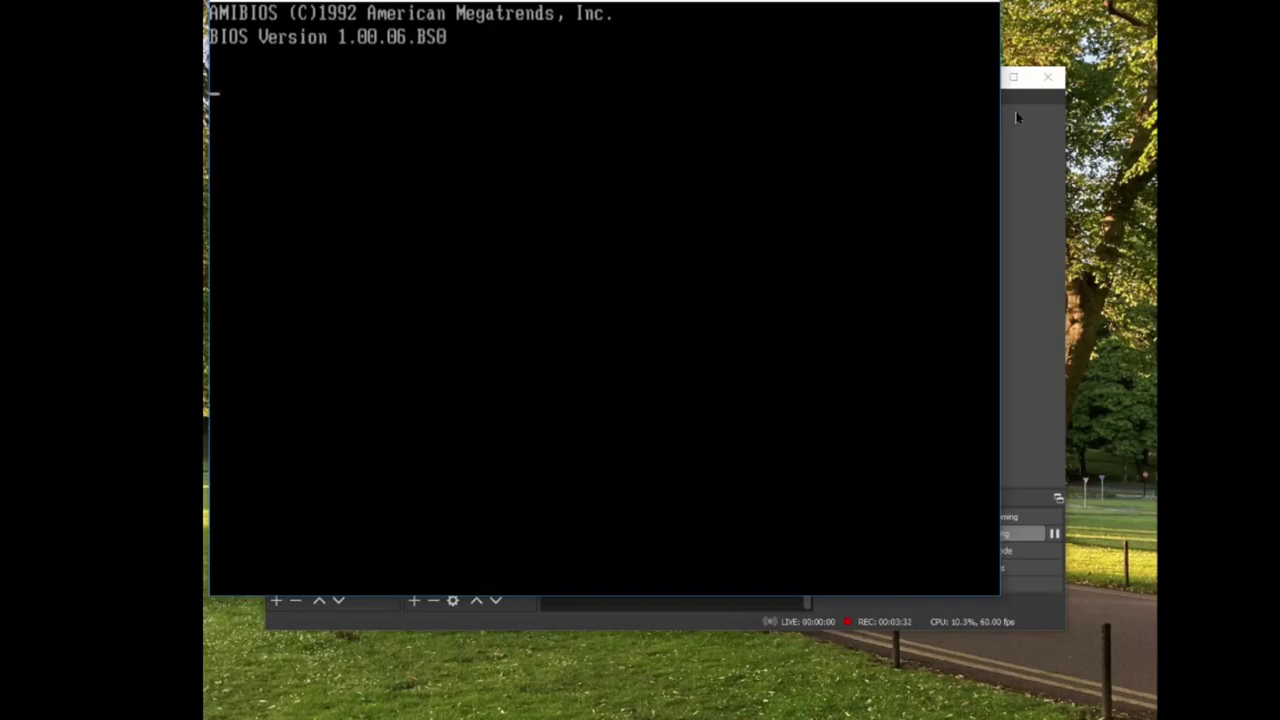
Run D:\SETUP.EXE from Program Manager and continue past the Windows 95 Setup welcome to start the system check
left_click(240, 49)
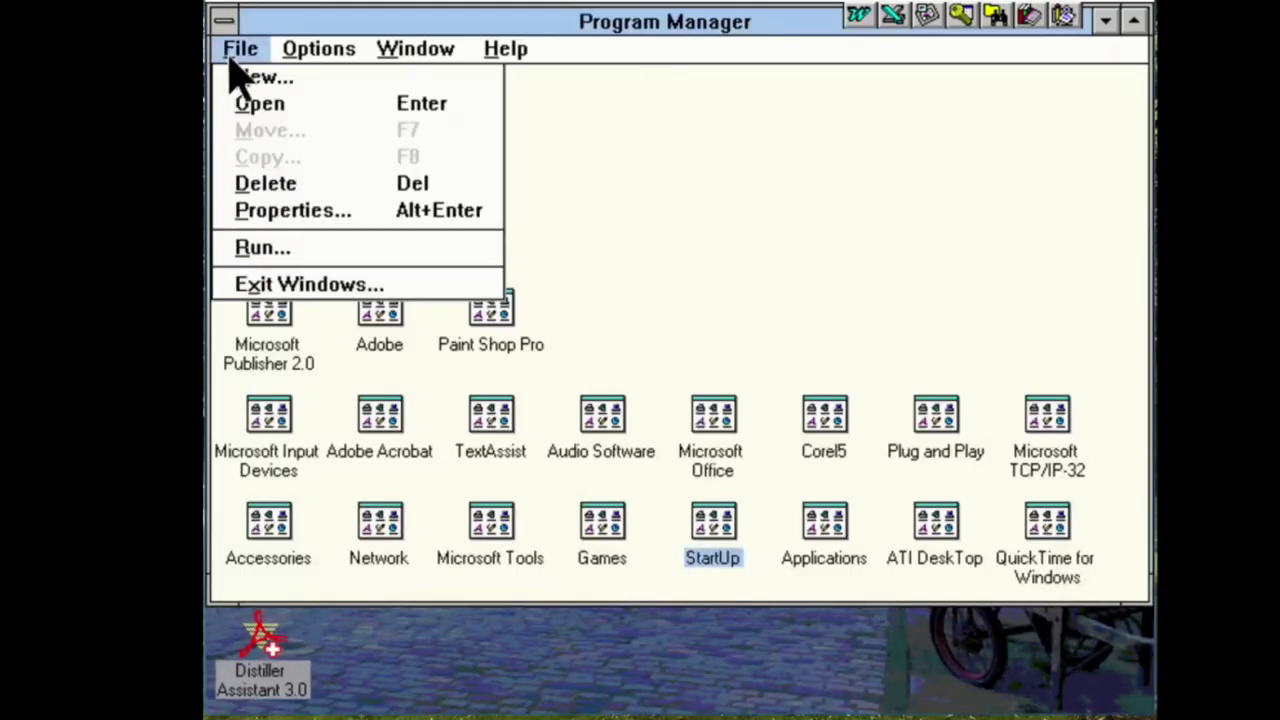
left_click(343, 248)
type("D:")
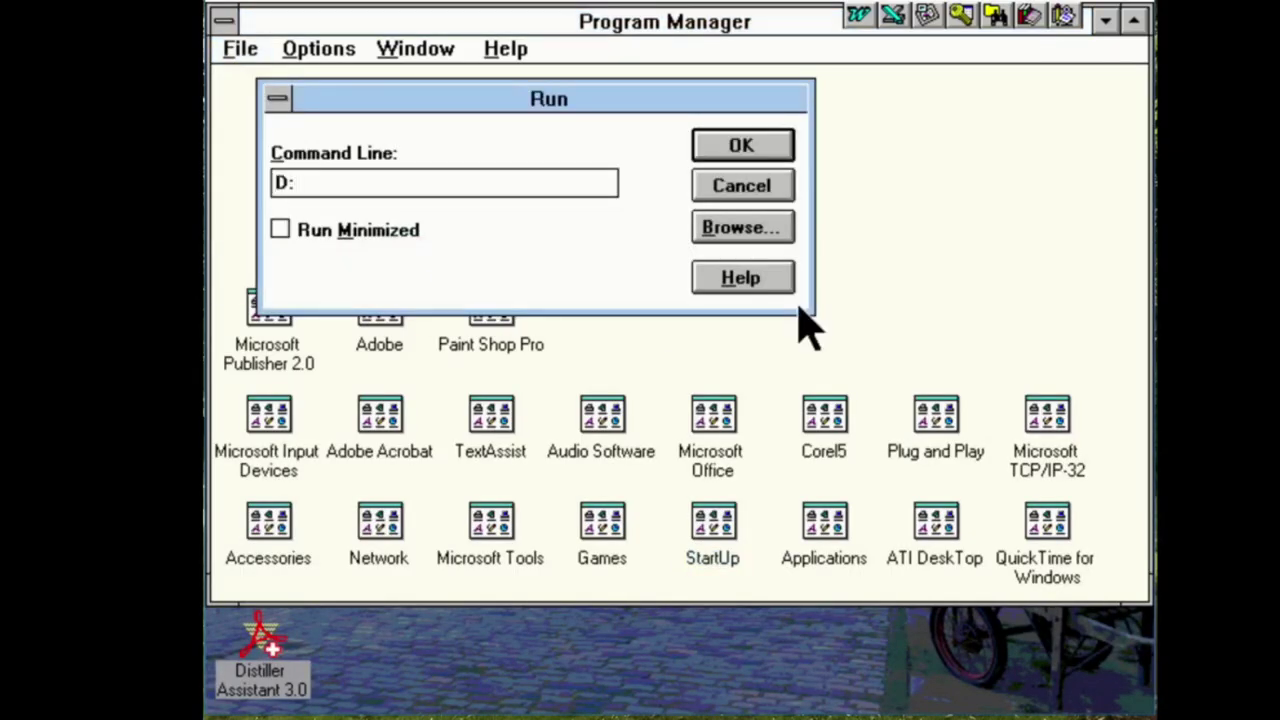
type("\\SETUP.EXE")
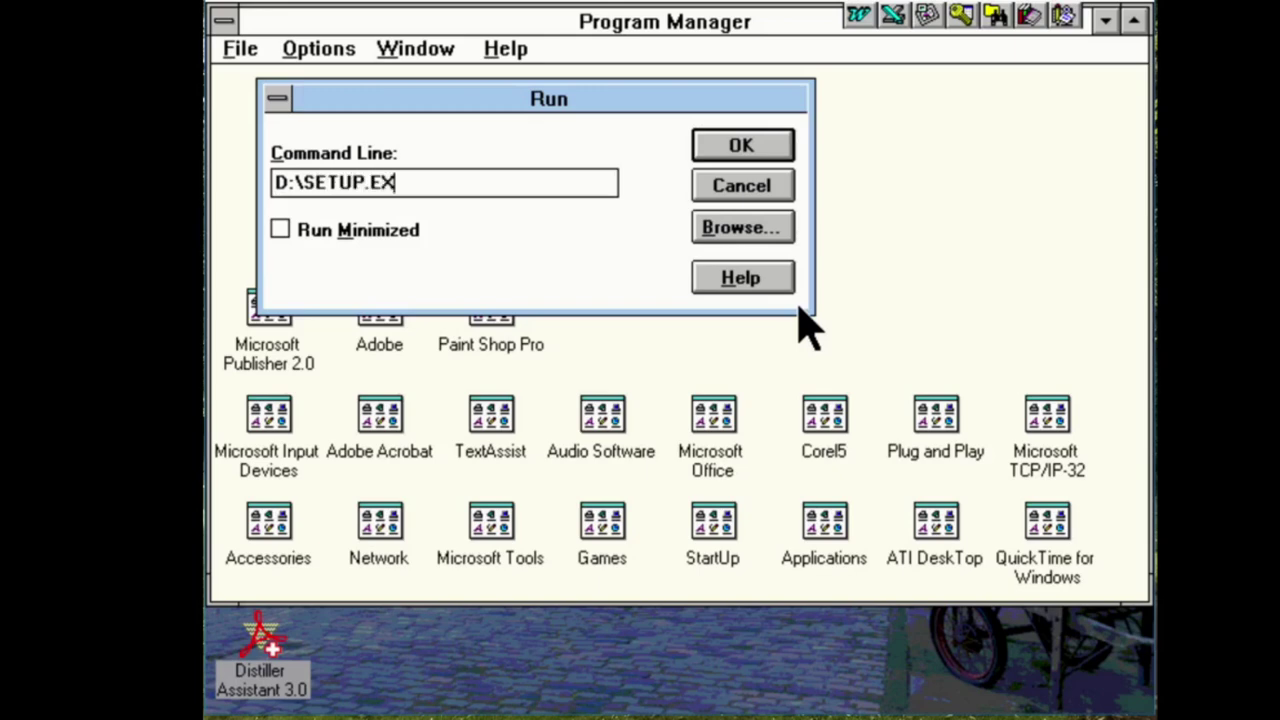
key("Return")
key("Return")
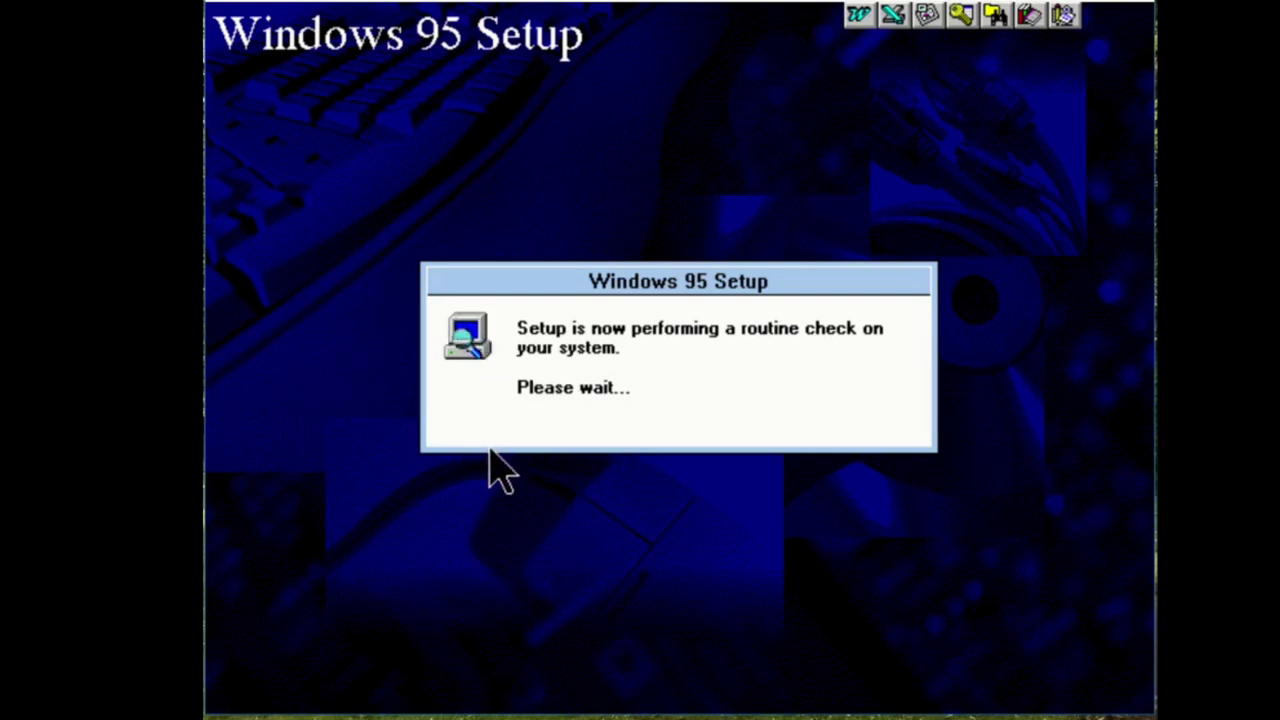
Exit the Microsoft Office toolbar and end the Distiller Assistant 3.0 task while Setup performs its system check
left_click(1062, 28)
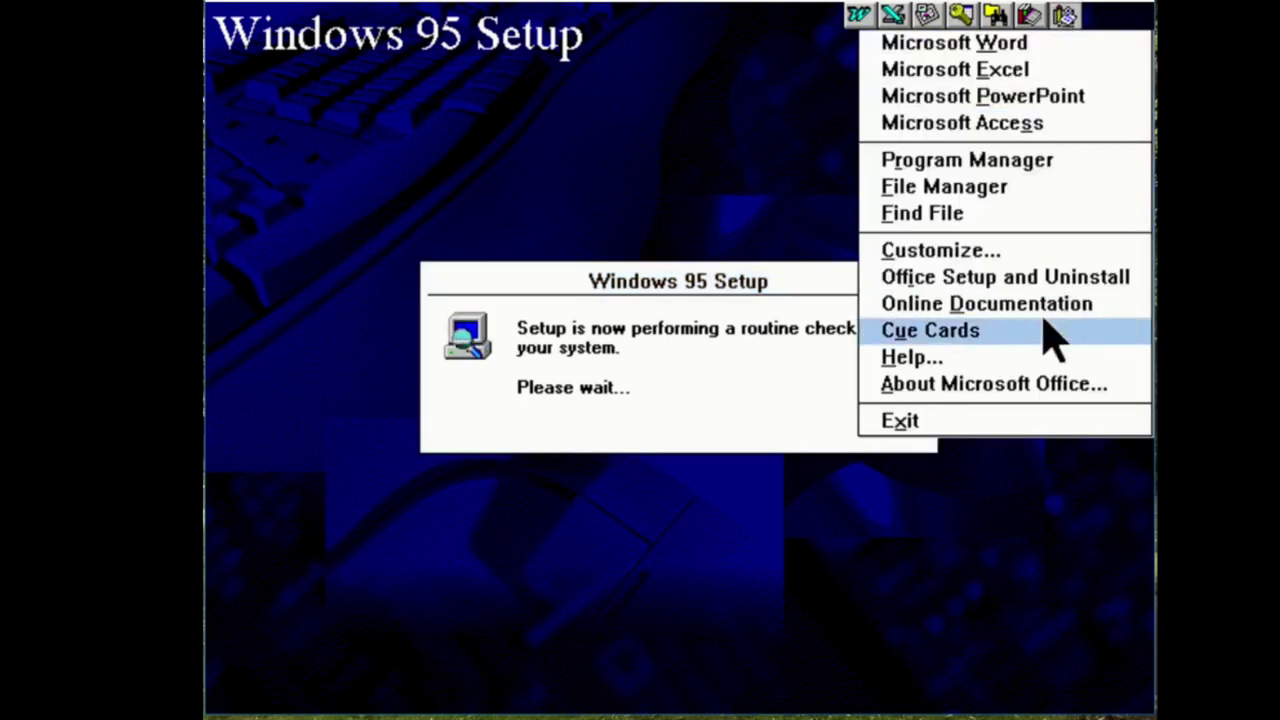
left_click(1040, 420)
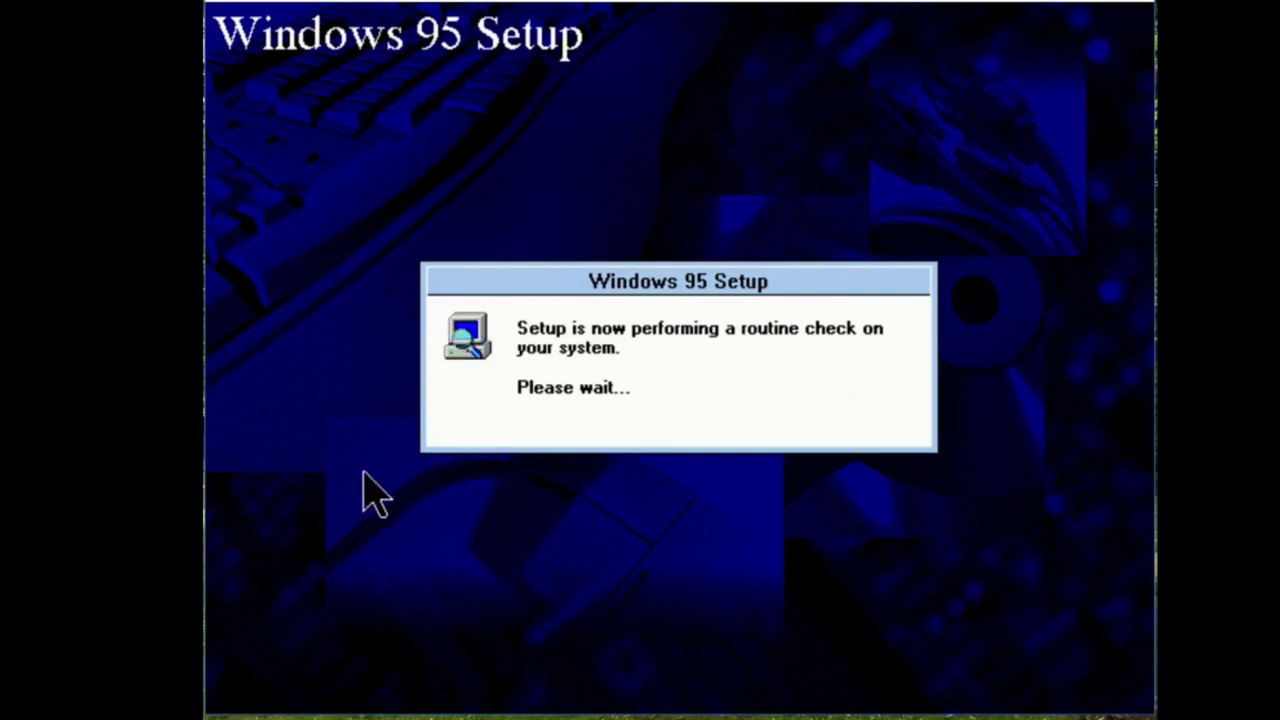
key("ctrl+Escape")
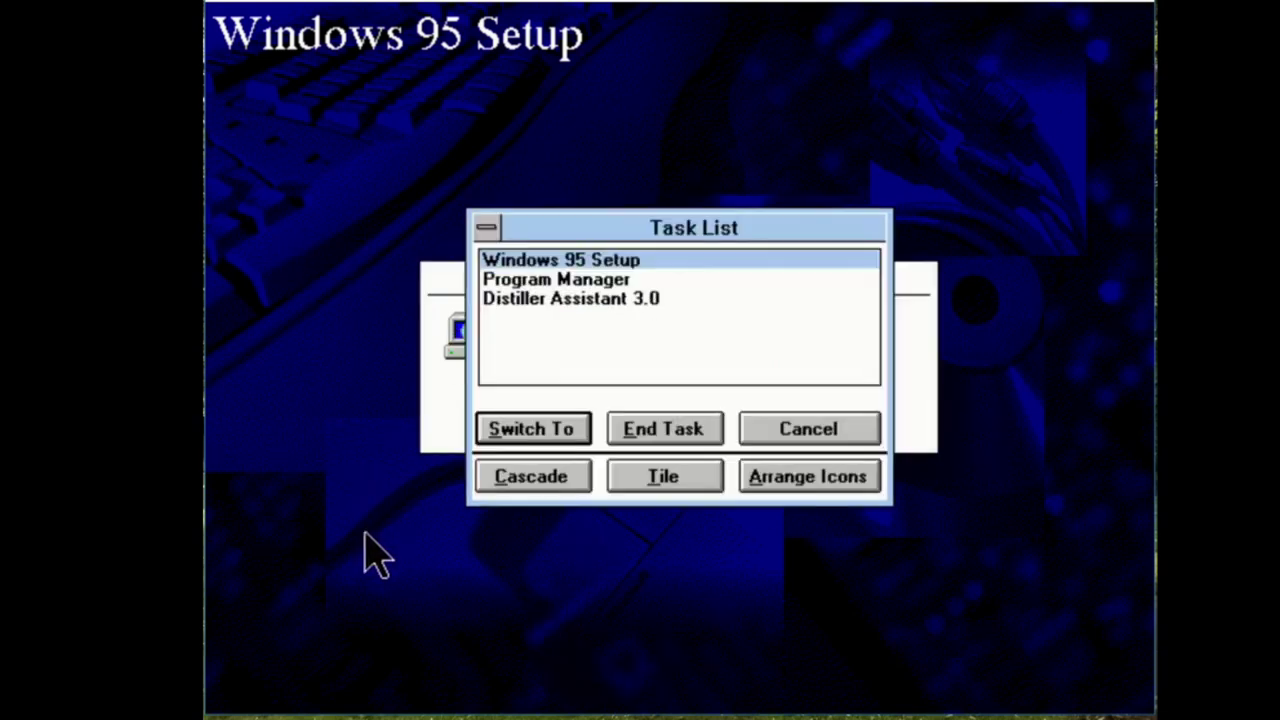
left_click(726, 299)
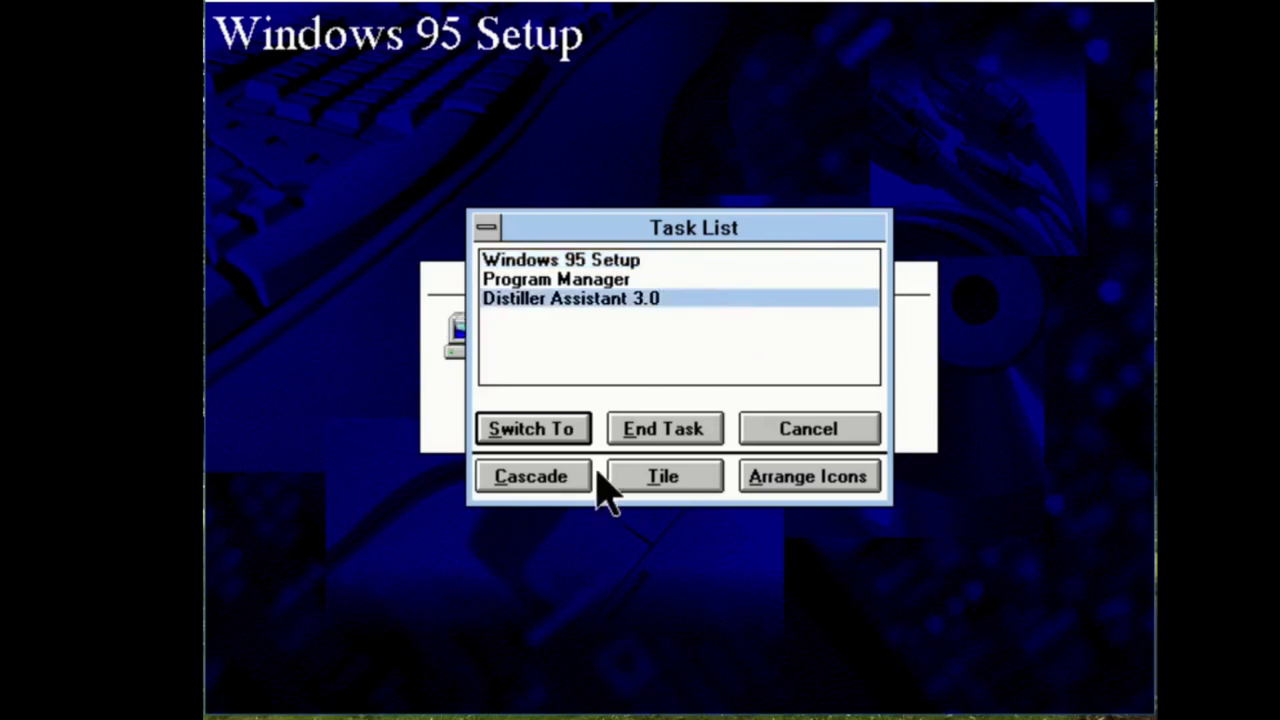
left_click(640, 440)
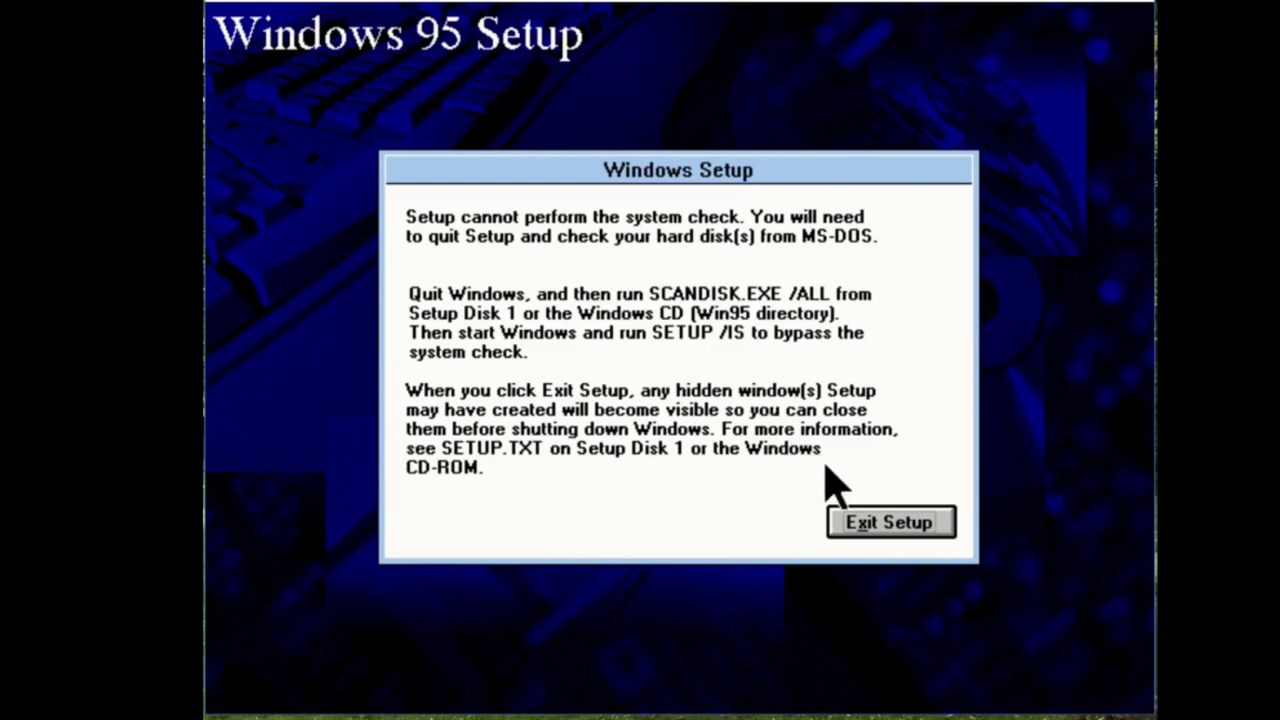
Exit Windows 95 Setup, dismiss the Setup ScanDisk error, and quit Windows to MS-DOS
left_click(867, 523)
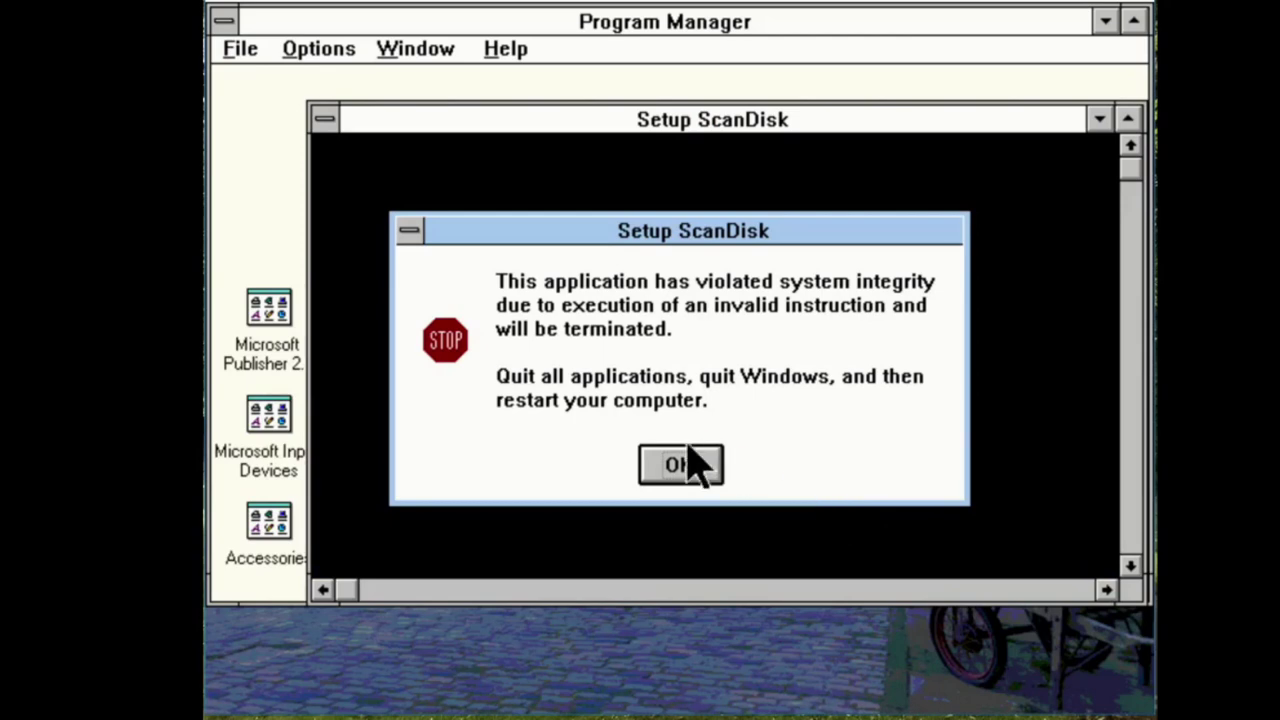
left_click(686, 449)
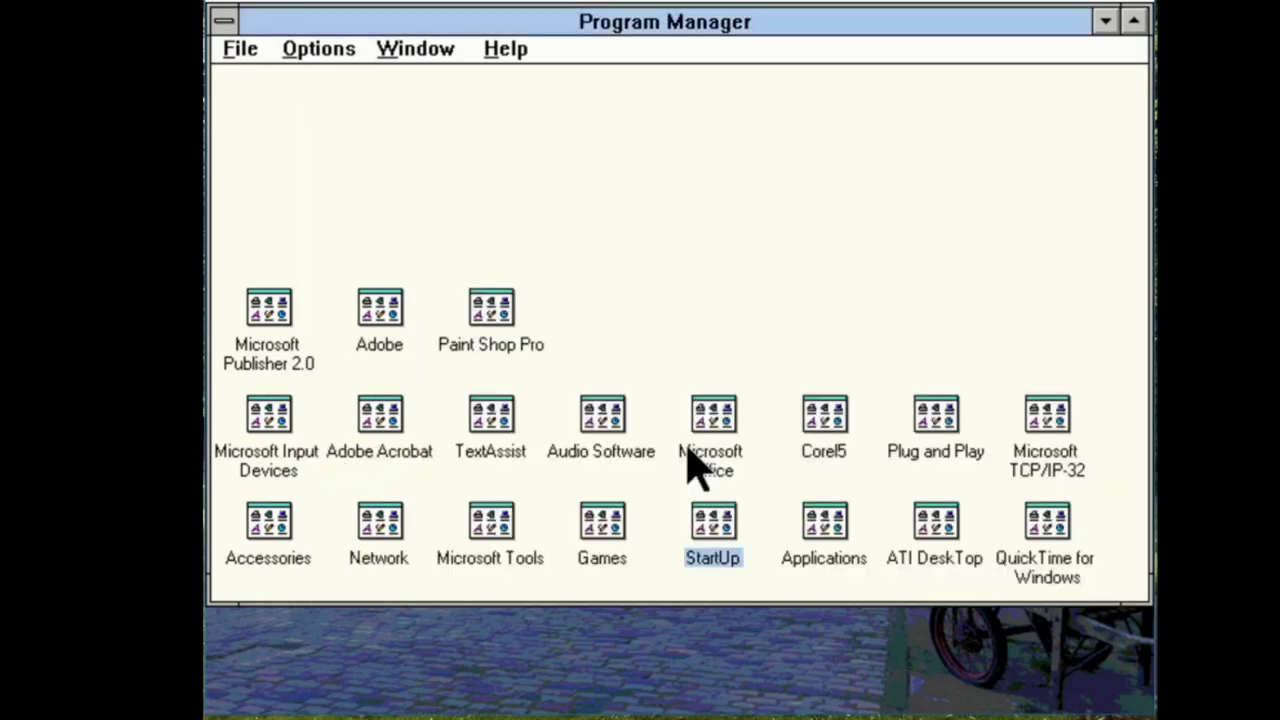
left_click(258, 49)
left_click(305, 284)
left_click(601, 405)
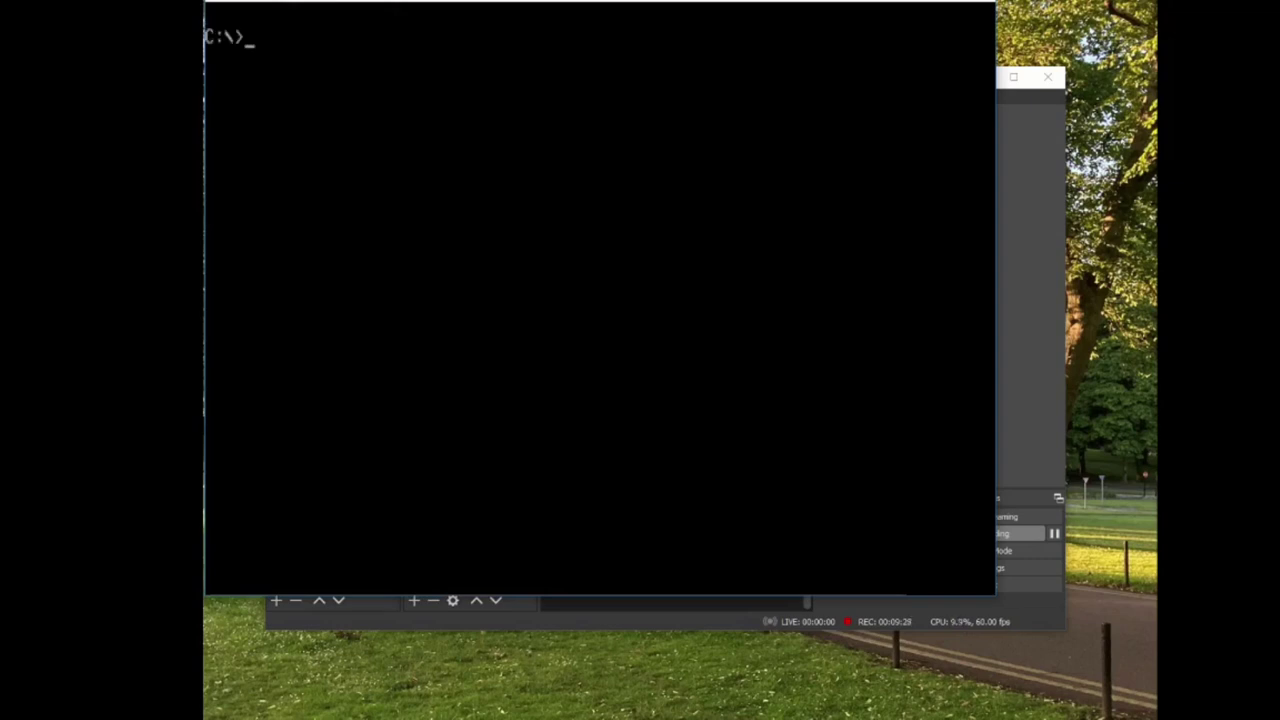
Run ScanDisk on drive C: from MS-DOS without the surface scan, exit it, and start Windows
type("scandis")
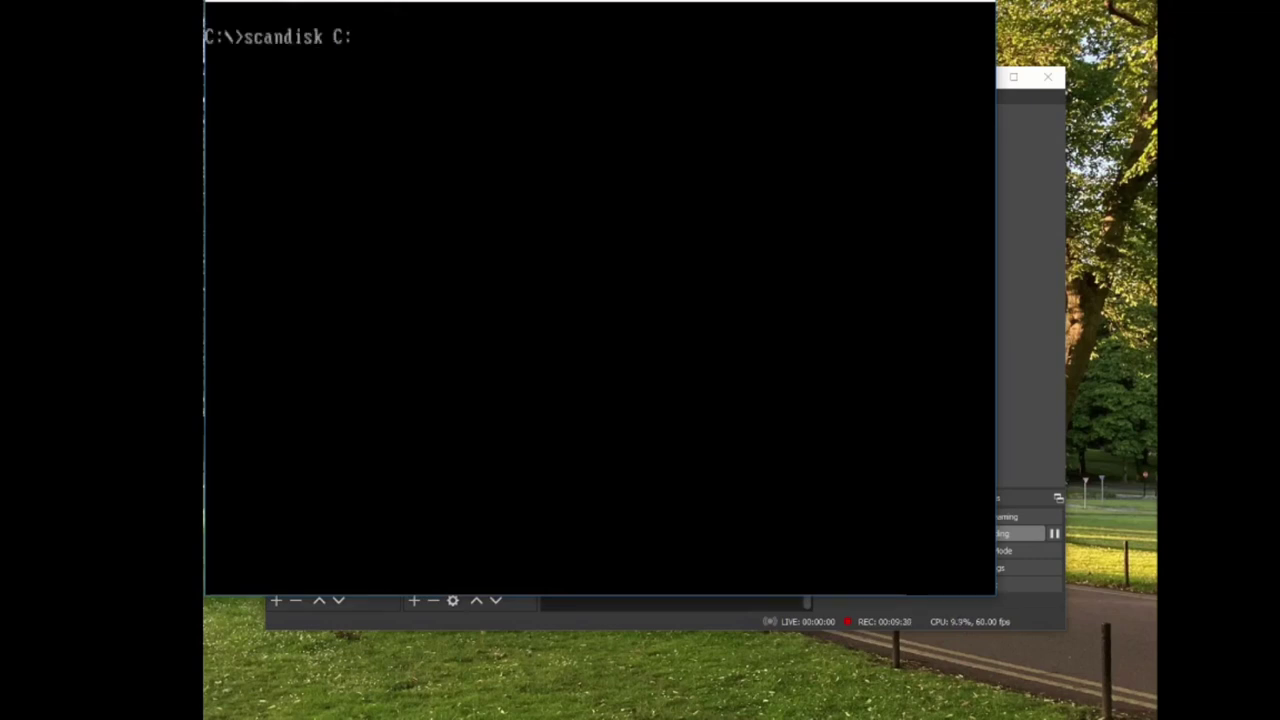
type("k /all")
key("Return")
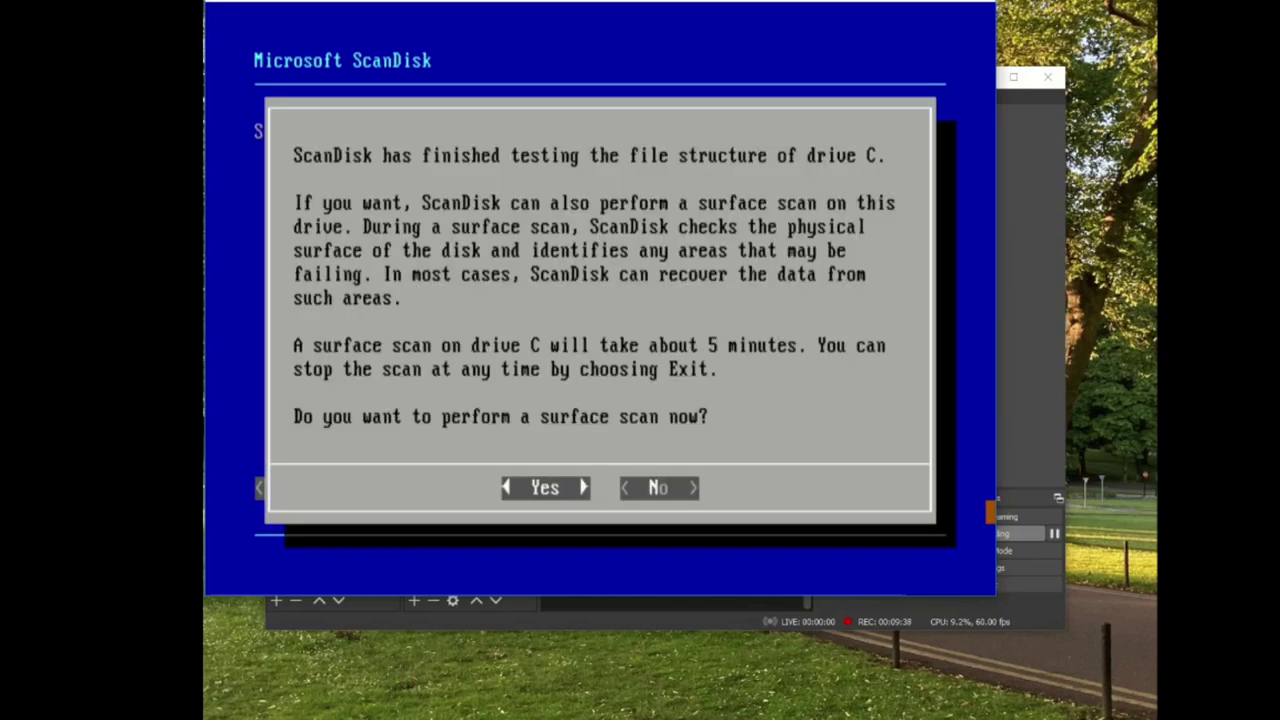
key("n")
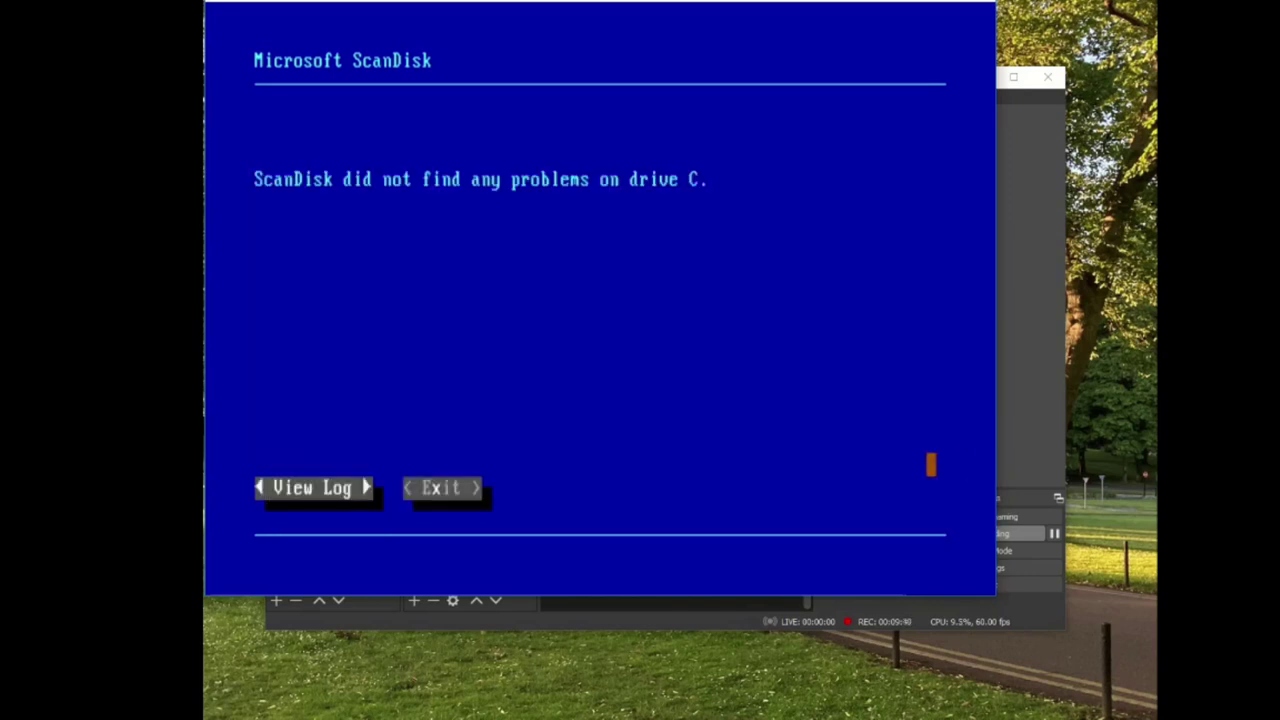
left_click(428, 489)
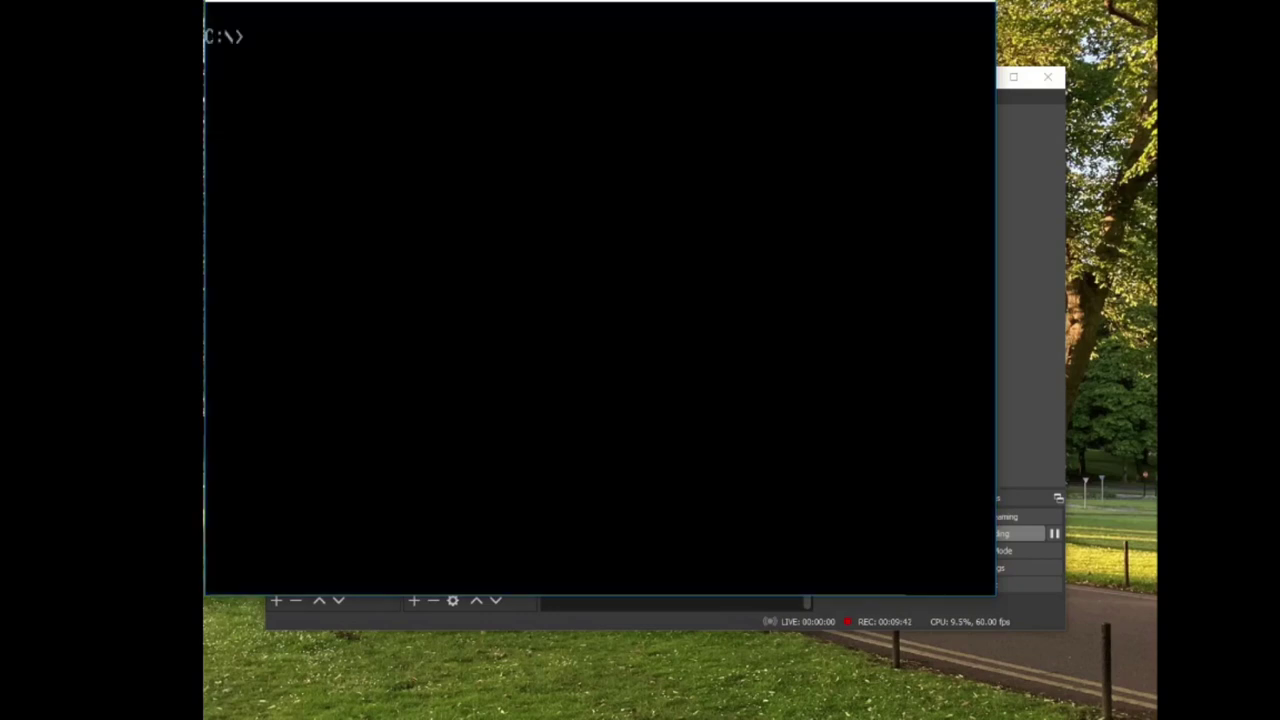
type("win")
key("Return")
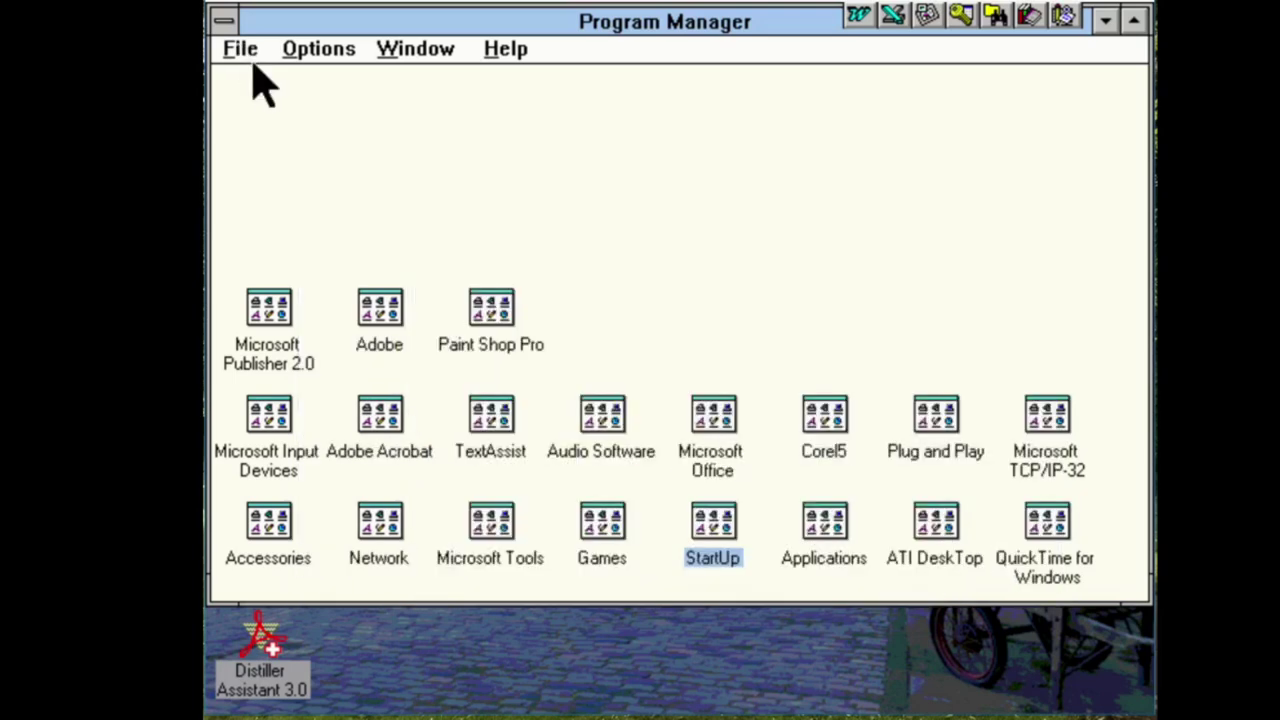
Run D:\SETUP.EXE /is from Program Manager, continue past the welcome, and accept the license agreement
left_click(242, 49)
left_click(288, 248)
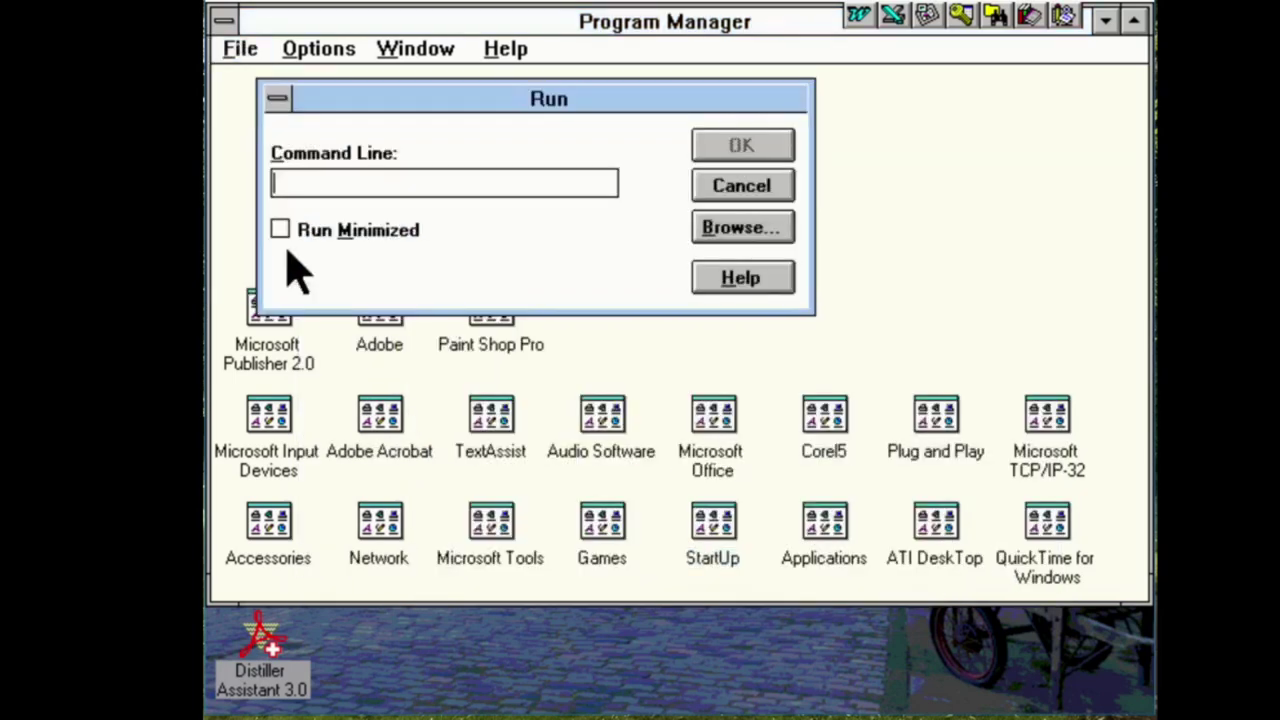
type("D:\\S")
key("BackSpace")
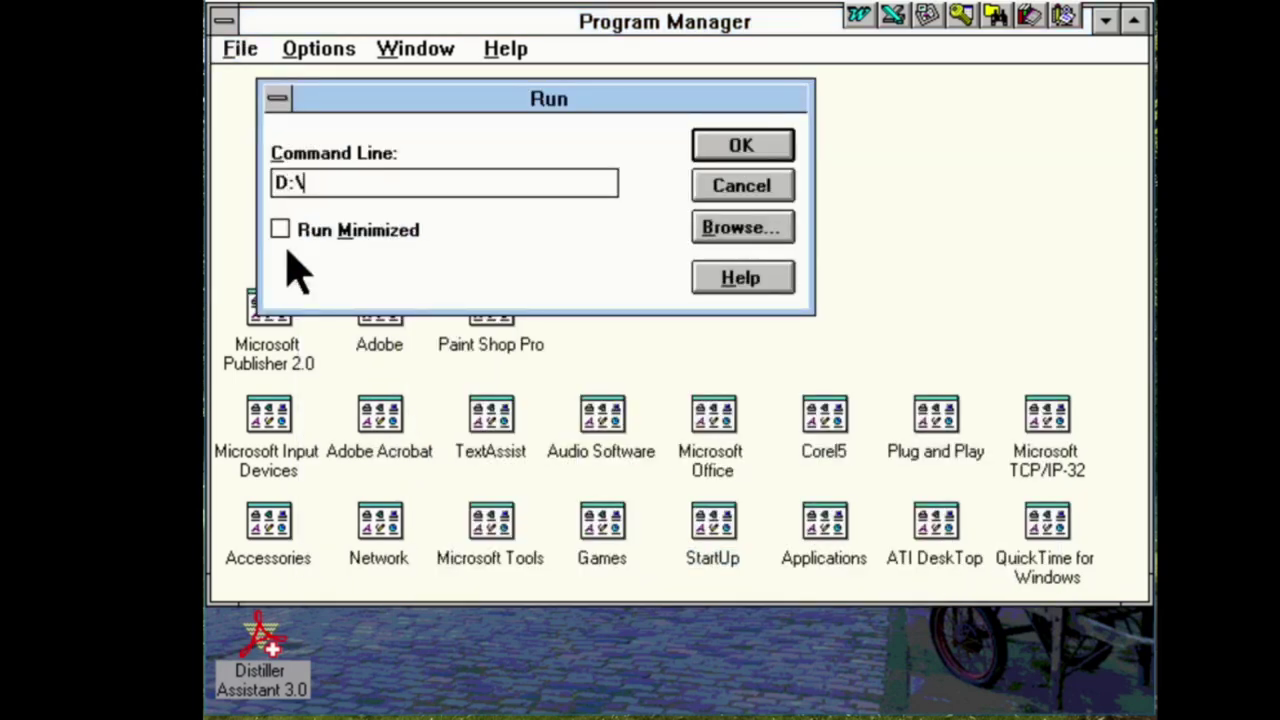
type("SETUP.E")
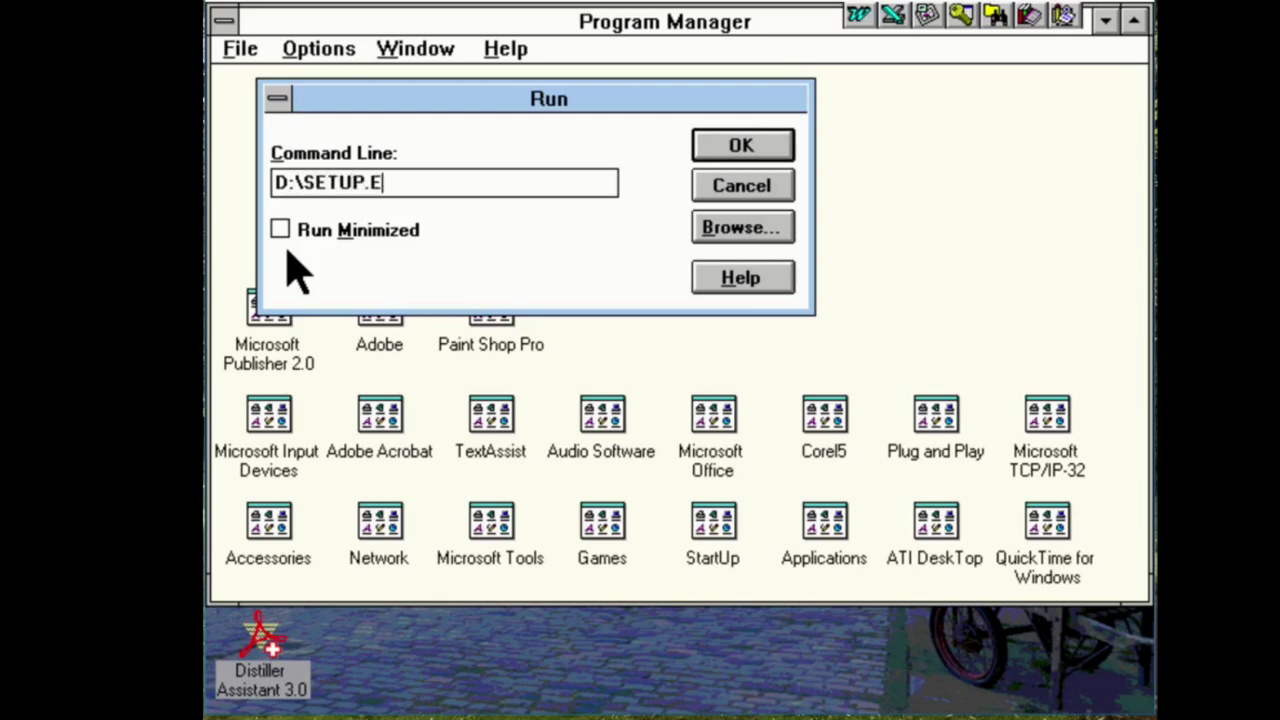
type("XE /is")
key("Return")
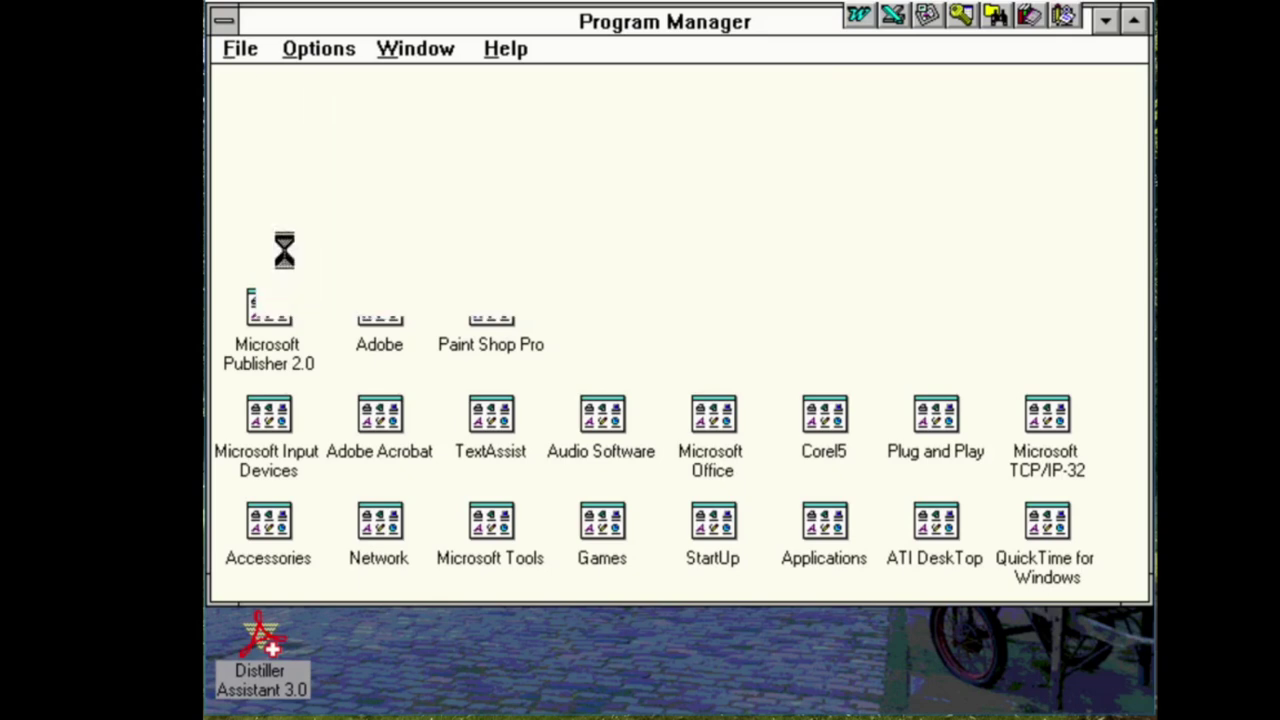
left_click(750, 488)
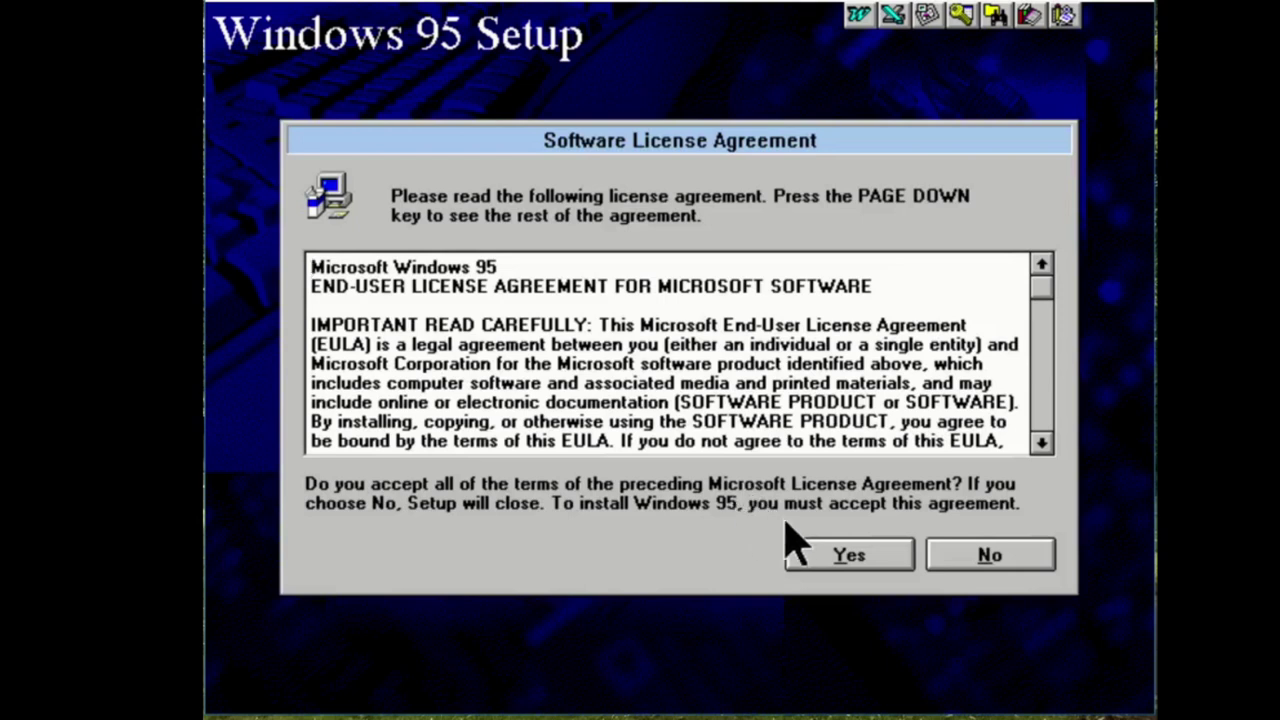
left_click(870, 560)
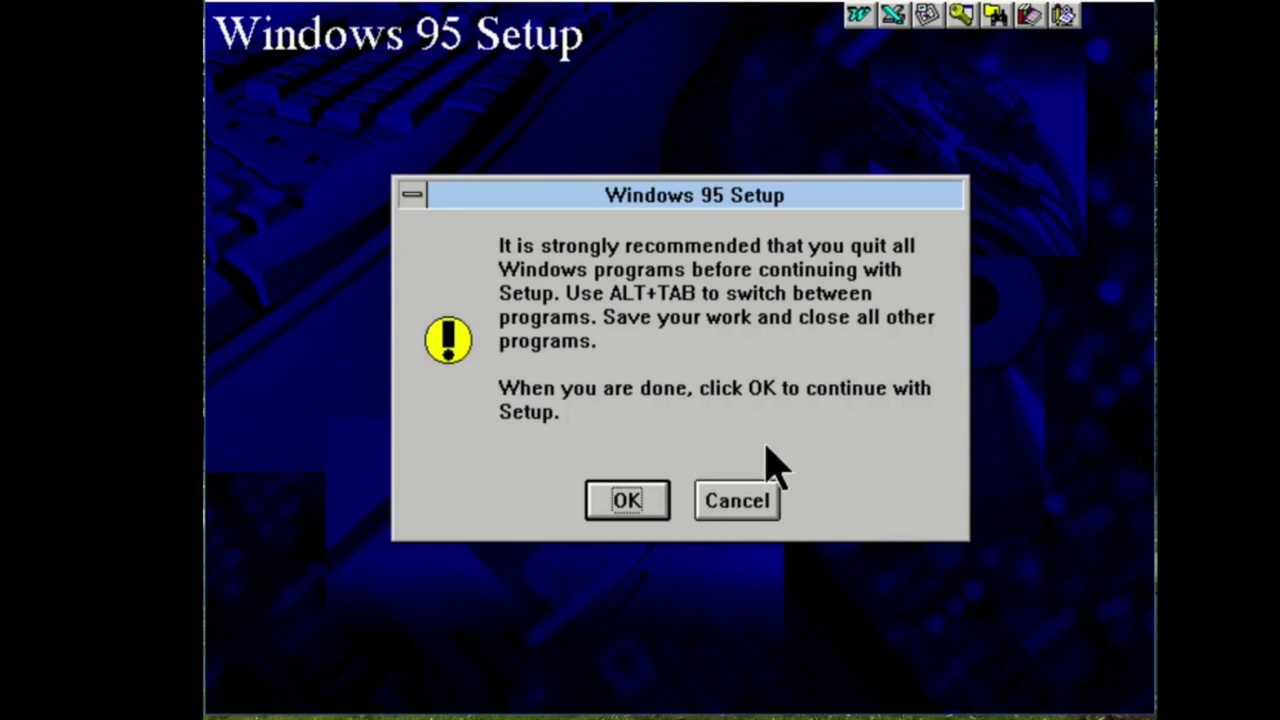
Try to end Microsoft Office from the Task List, and restart the computer to abandon Setup
key("ctrl+Escape")
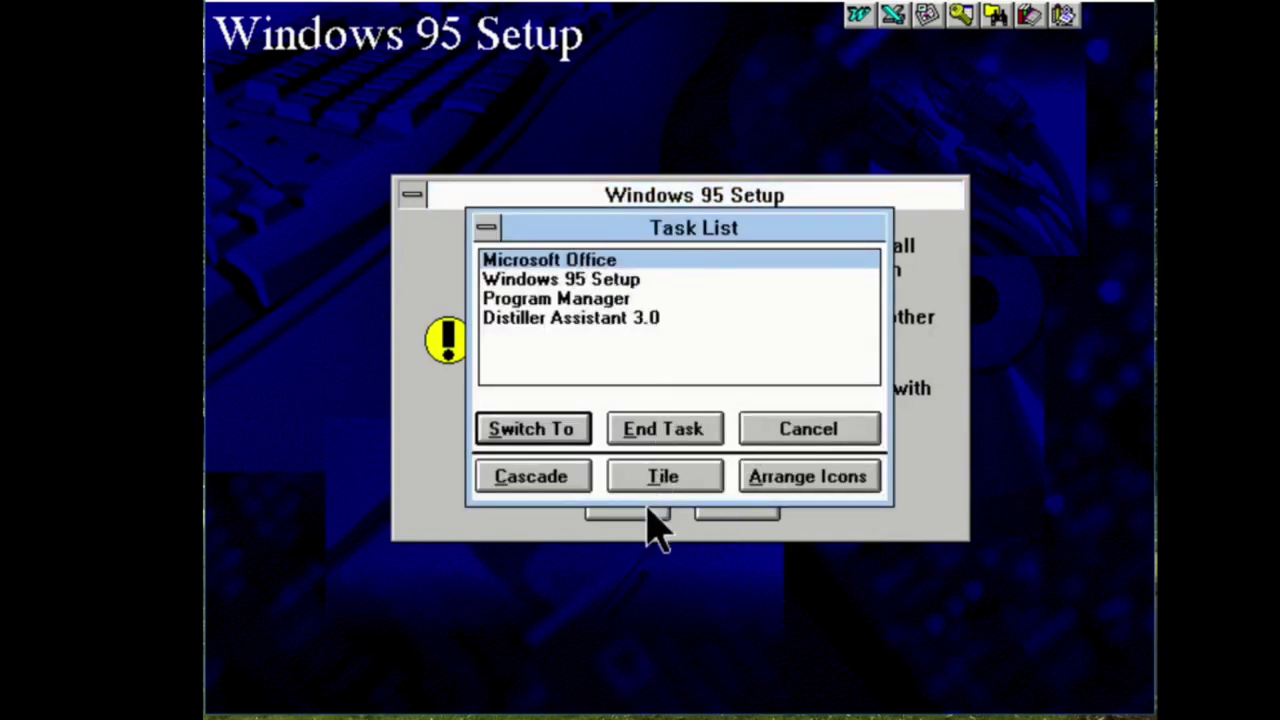
left_click(710, 432)
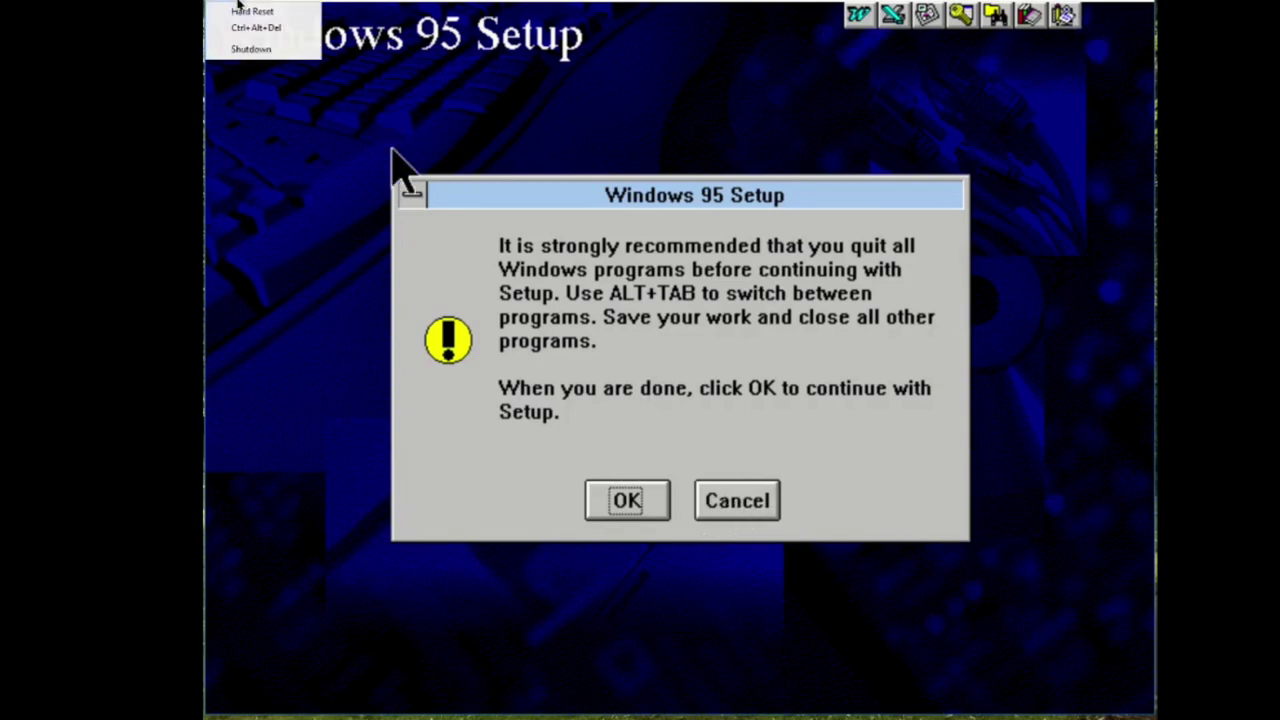
key("alt+Tab")
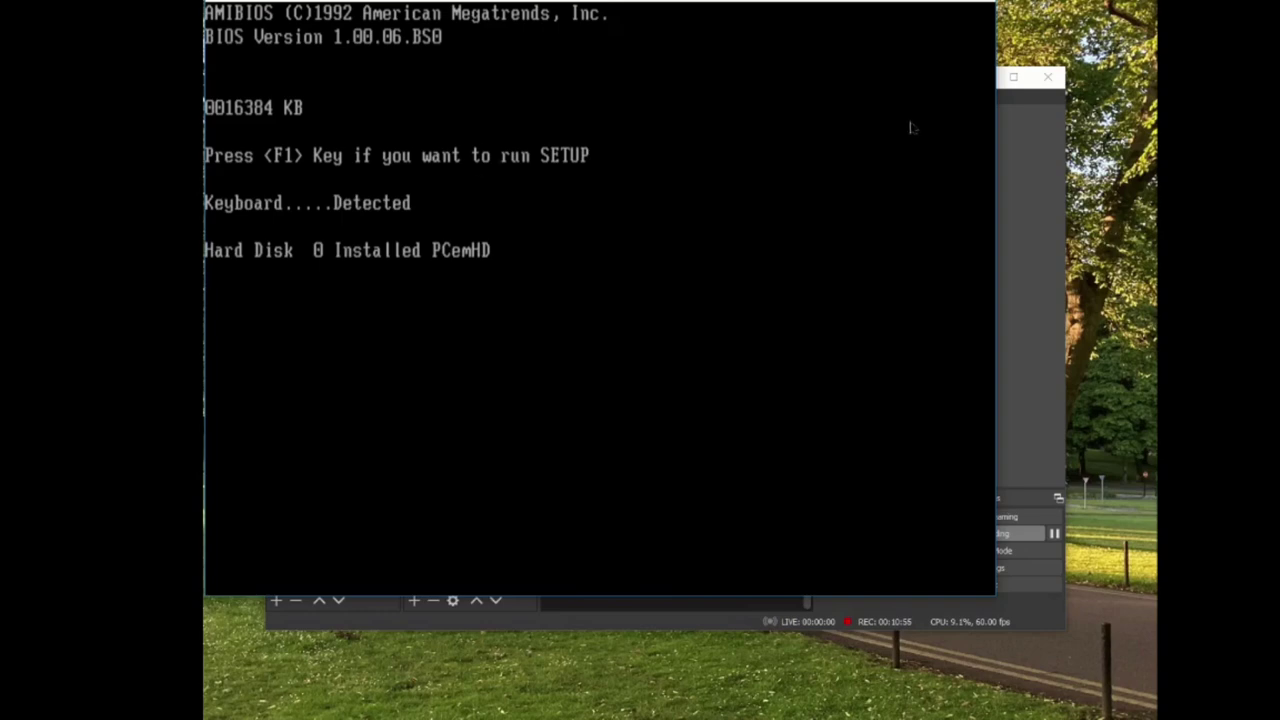
left_click(1017, 87)
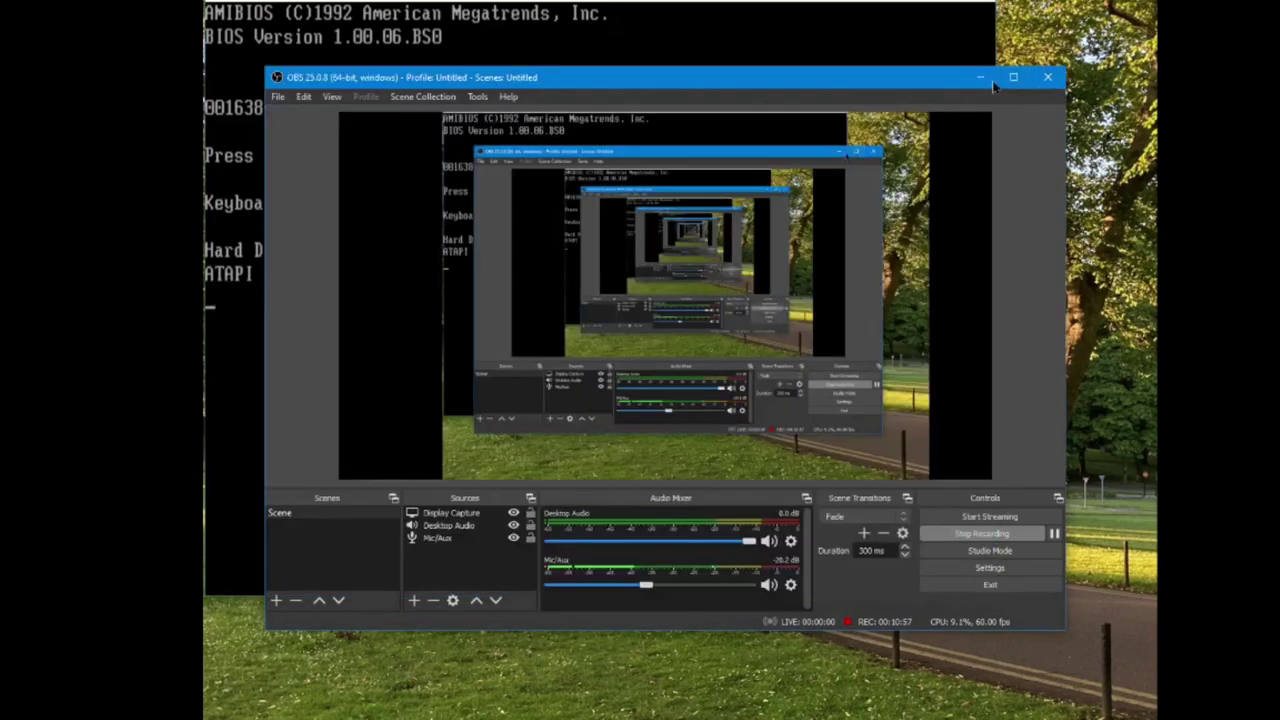
left_click(990, 82)
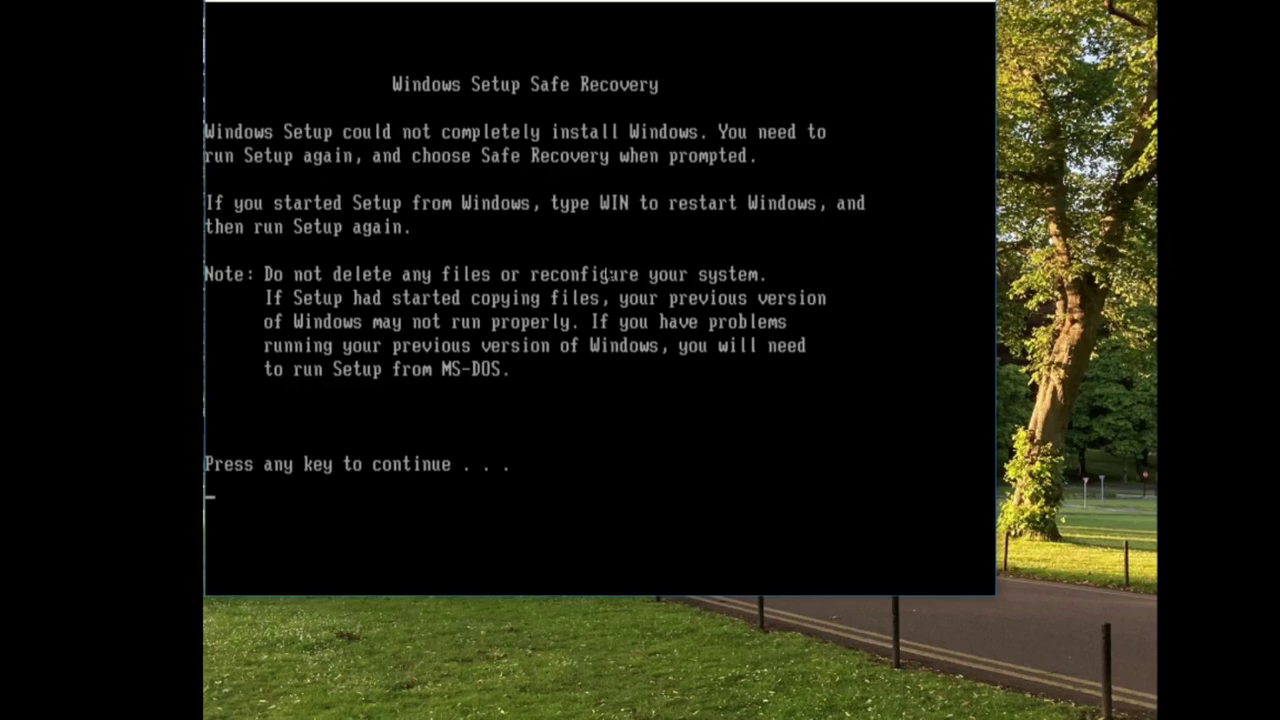
Continue past the Safe Recovery notice, run scandisk /all without the surface scan, and start Windows
key("Return")
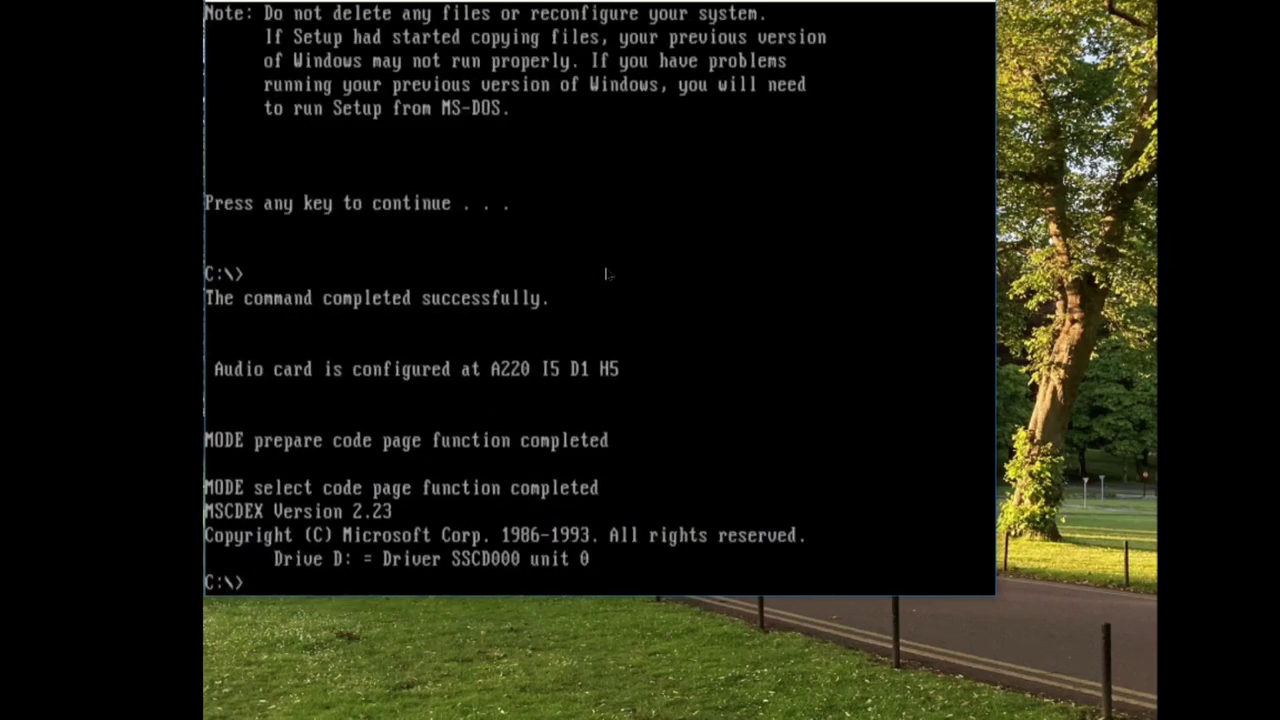
type("scandisk /al")
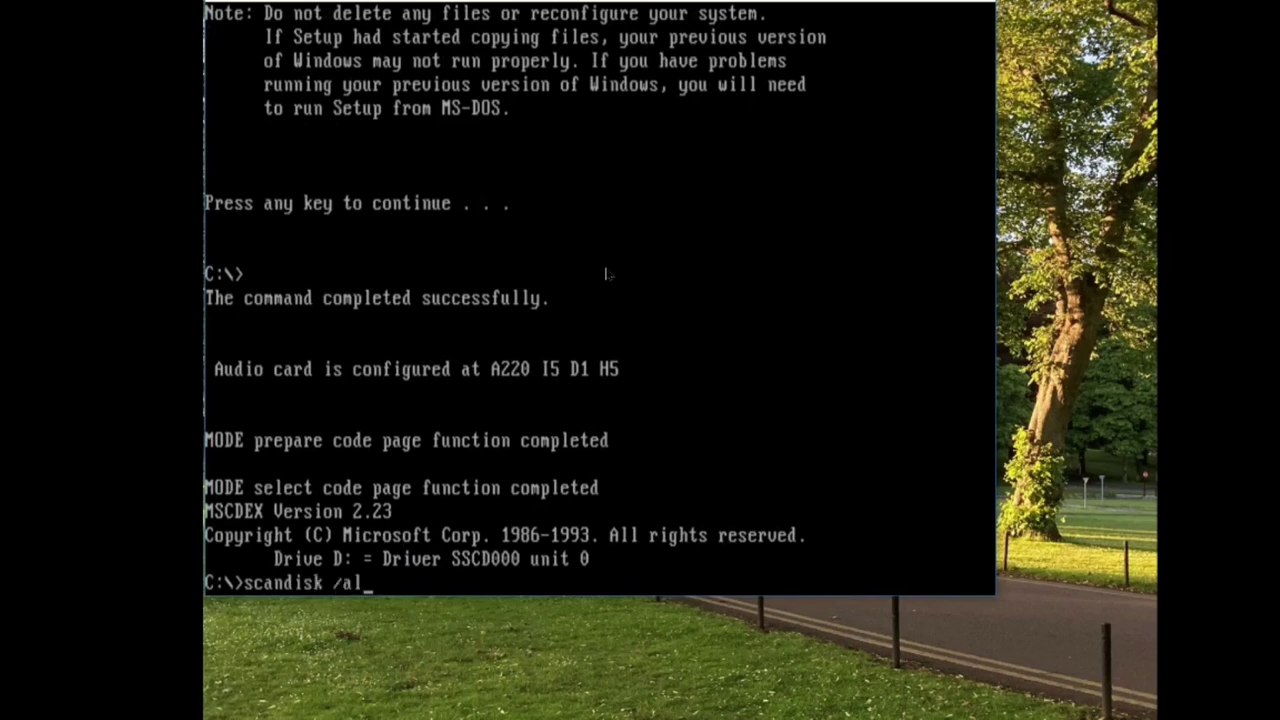
key("Return")
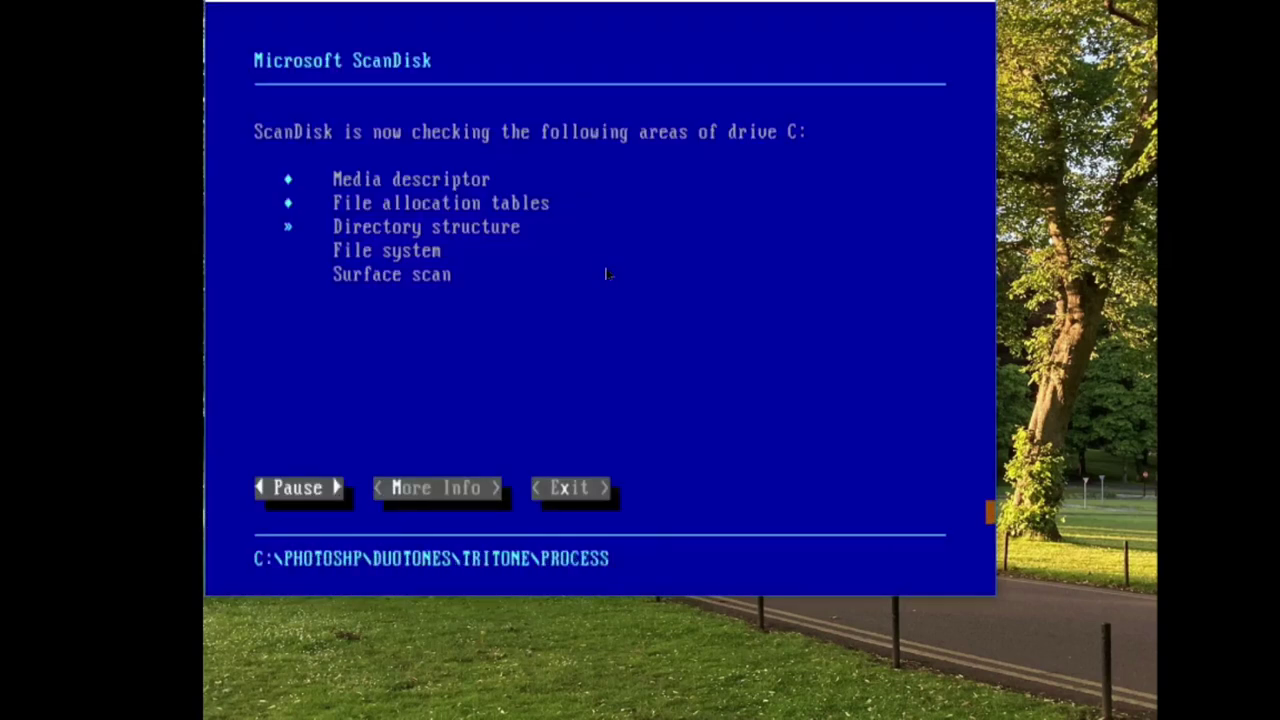
type("n")
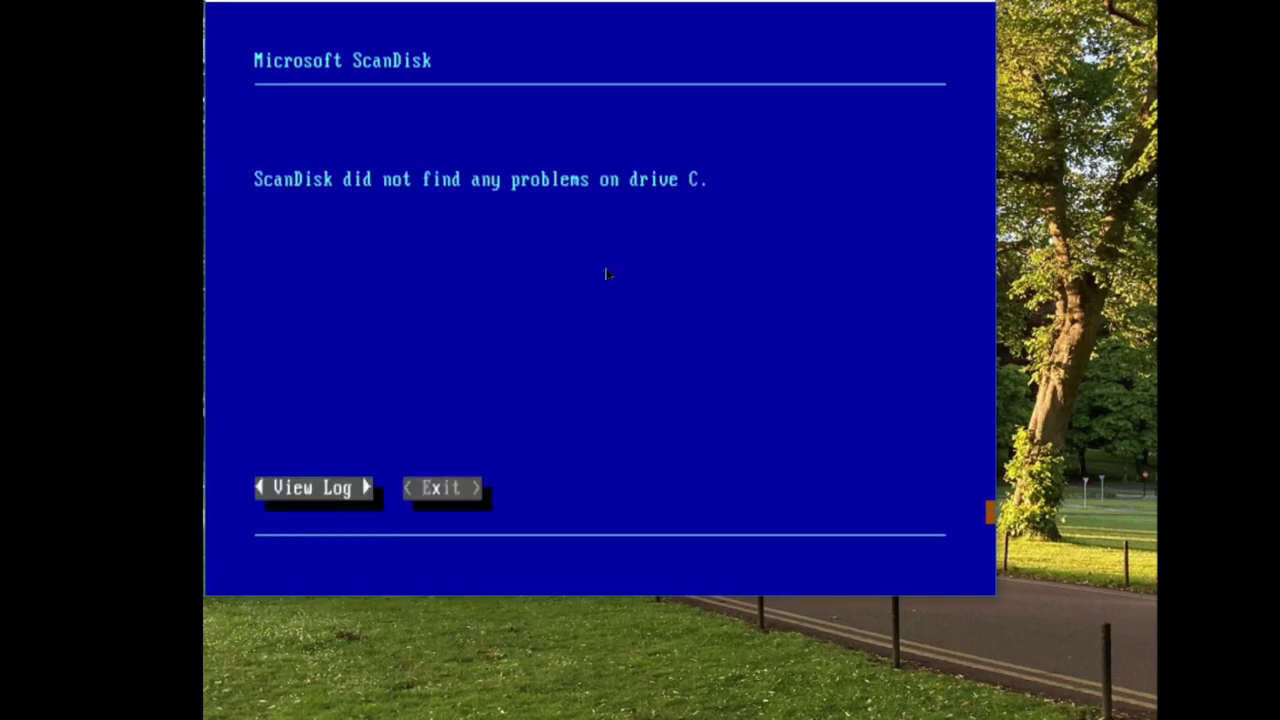
type("xwi")
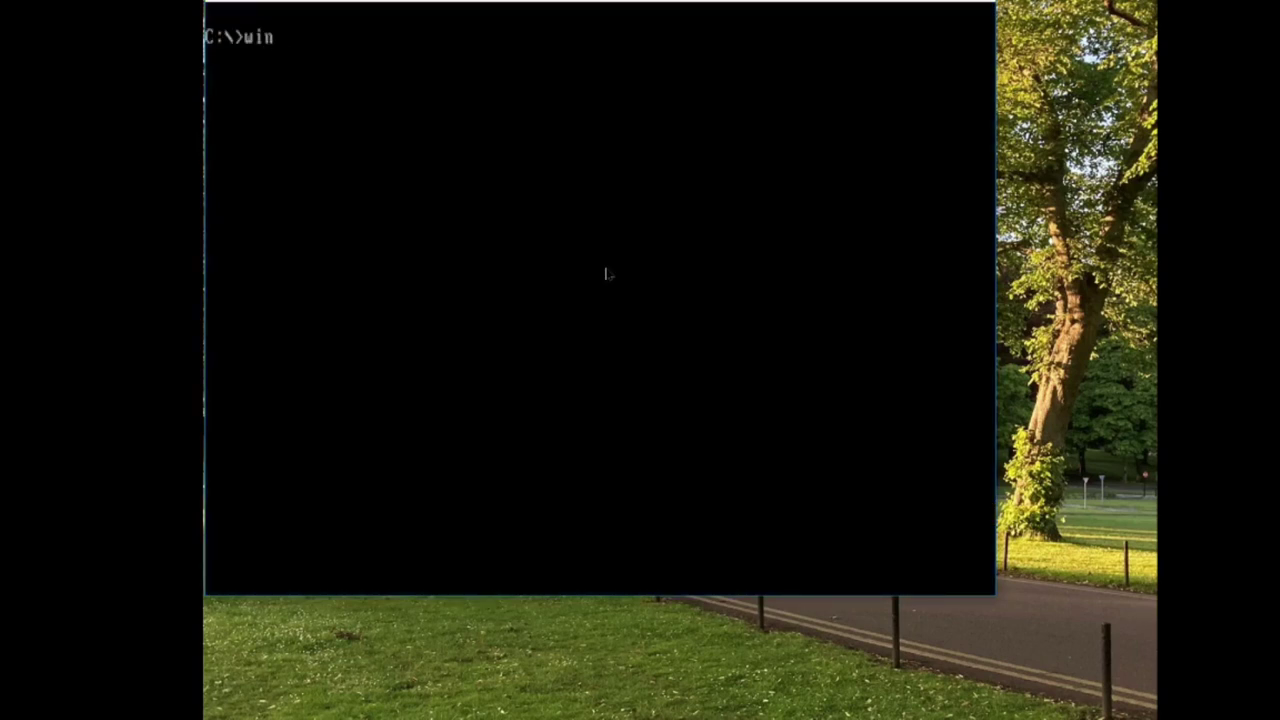
type("n")
key("Return")
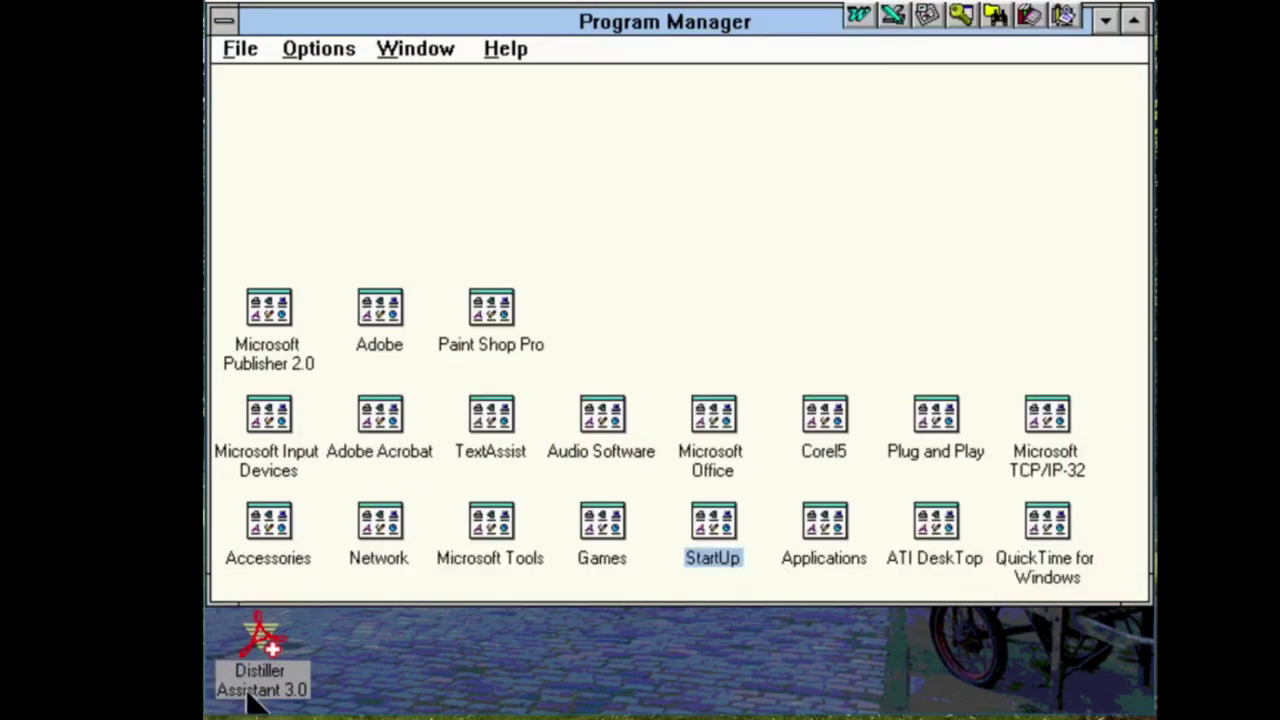
Close Distiller Assistant 3.0 and exit the Microsoft Office toolbar
left_click(250, 688)
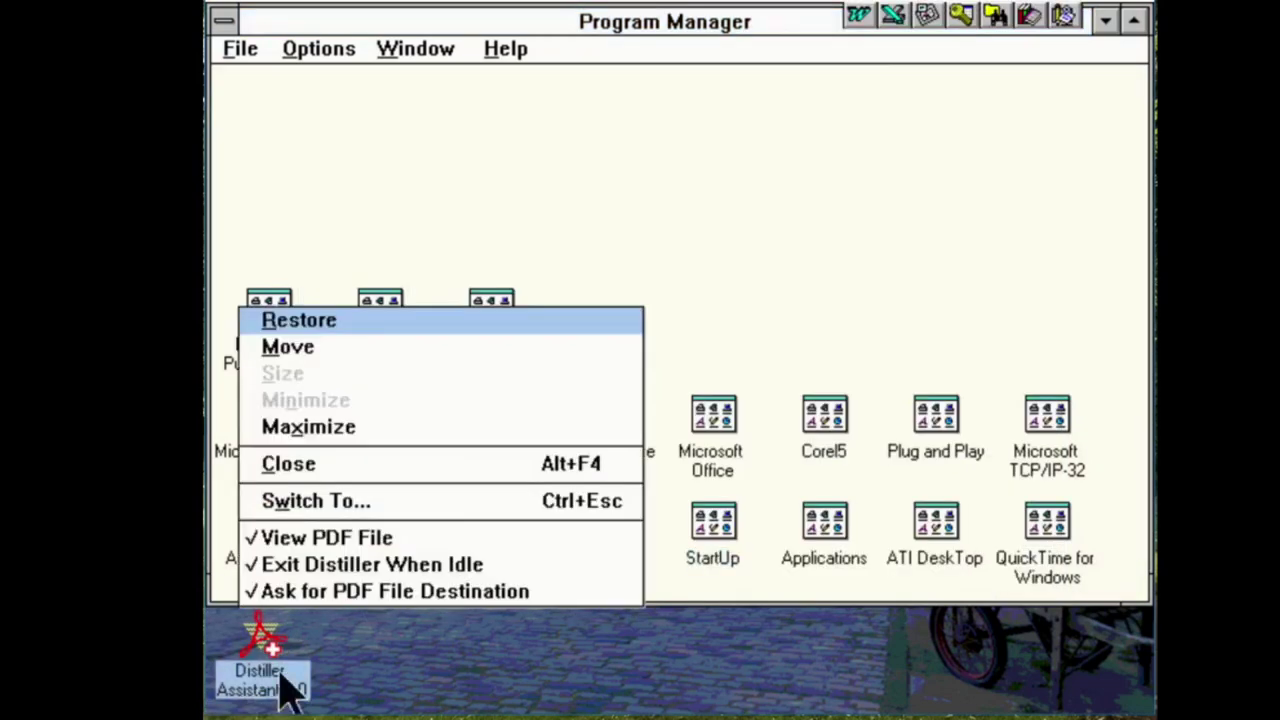
left_click(468, 465)
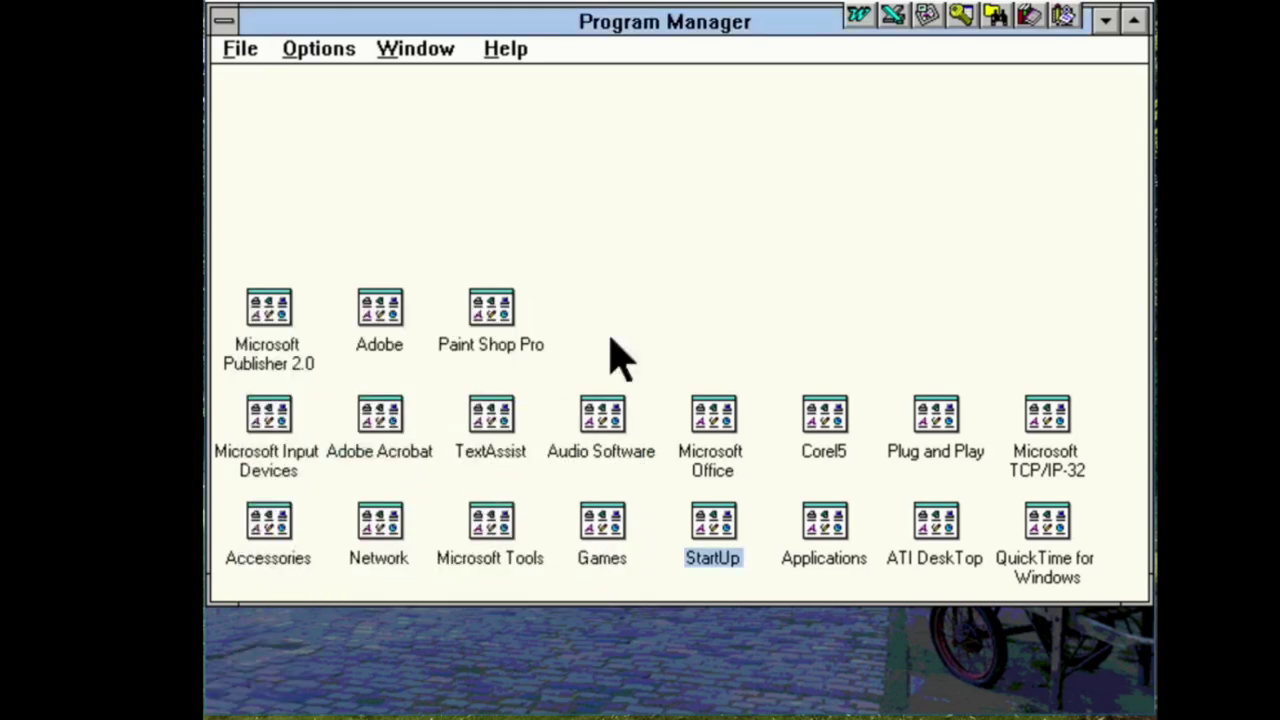
left_click(1075, 23)
left_click(986, 421)
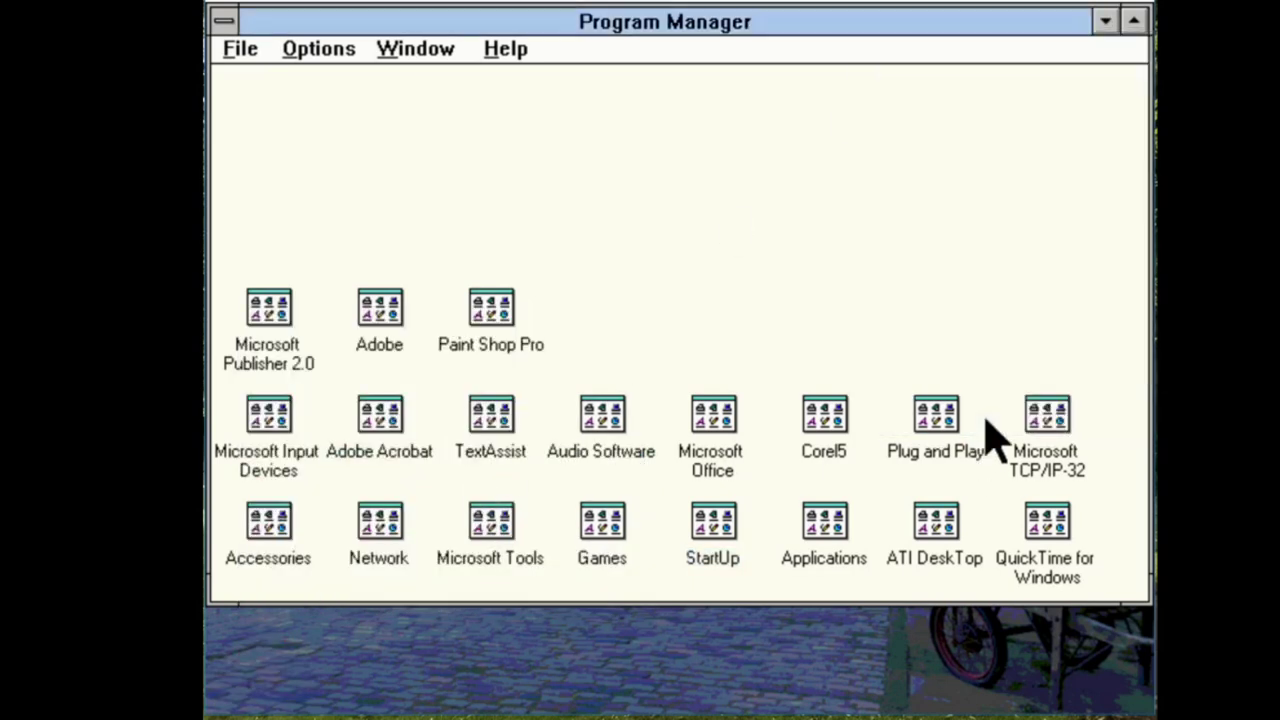
Launch Windows 95 Setup again with D:\SETUP.EXE /is, continue past the welcome, and accept the license agreement
left_click(240, 48)
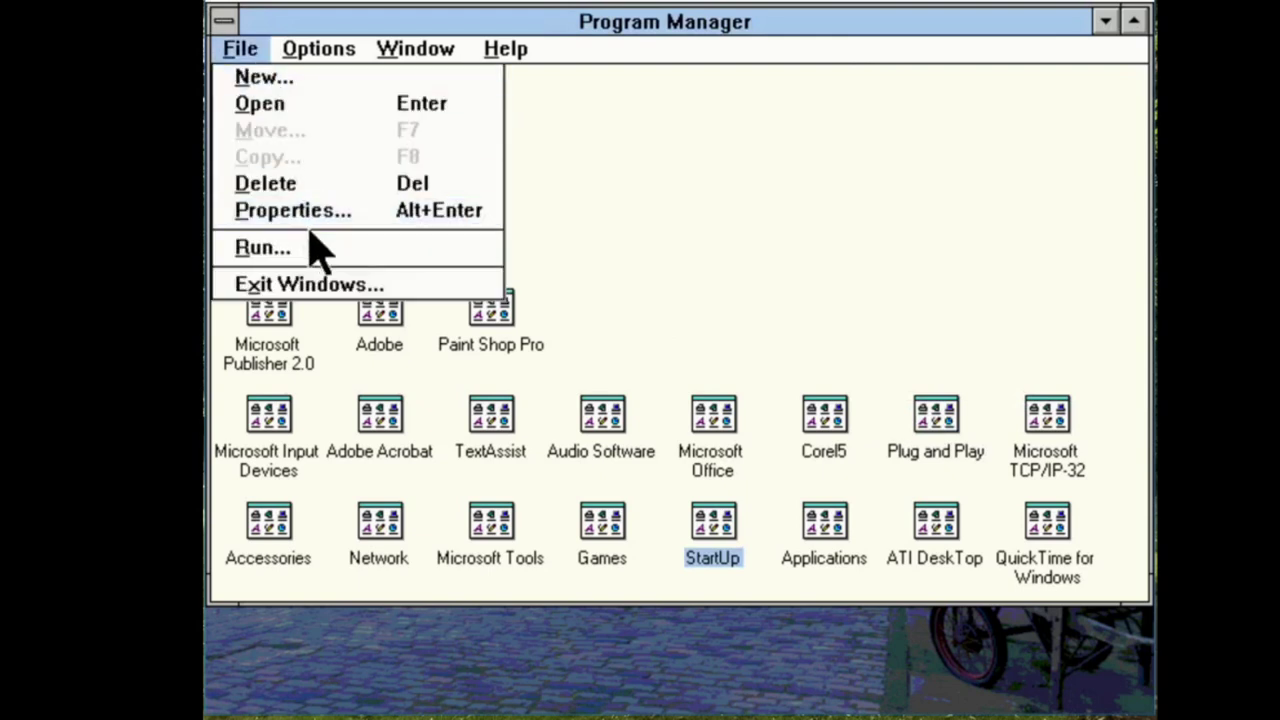
left_click(262, 247)
type("D:")
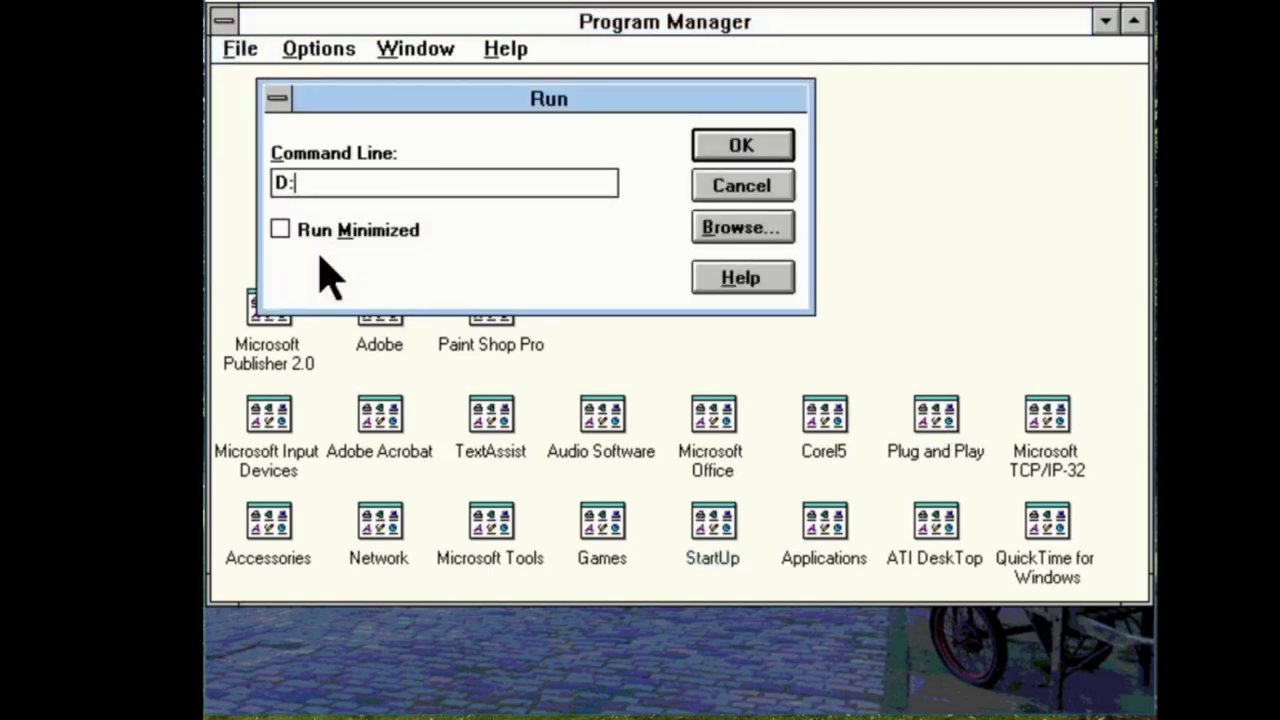
type("\\SETUP.EXE /is")
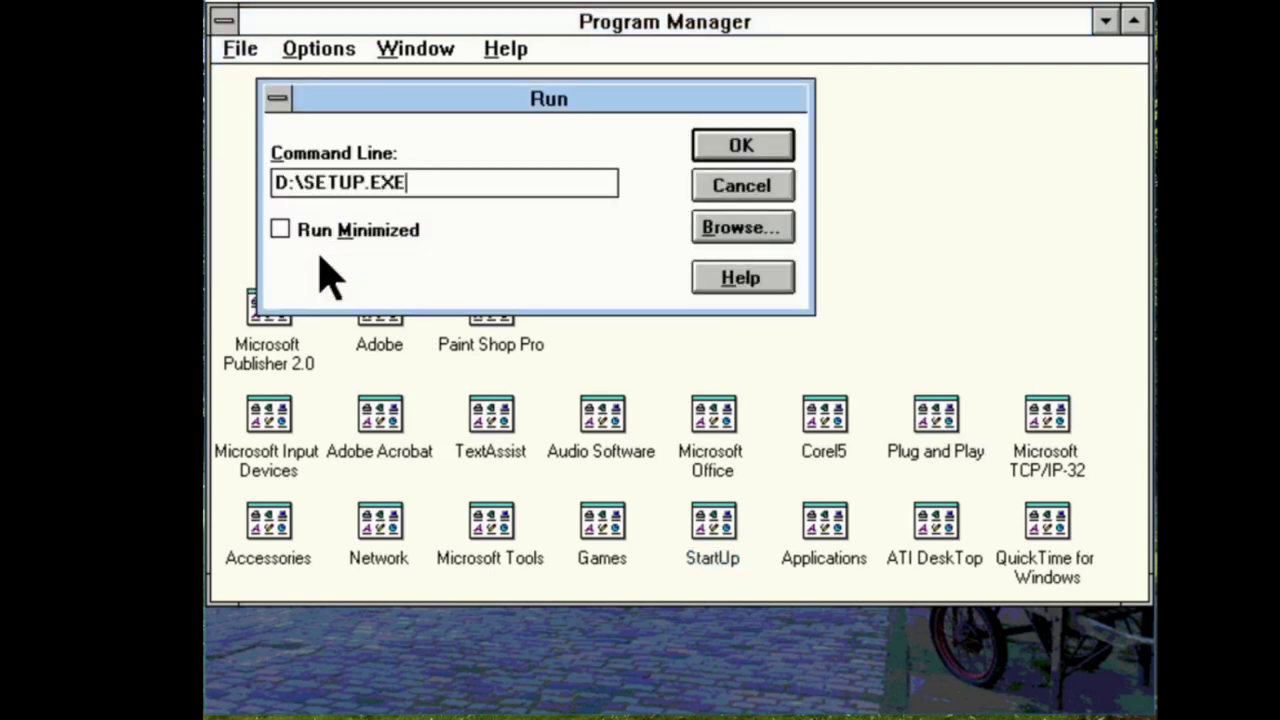
key("Return")
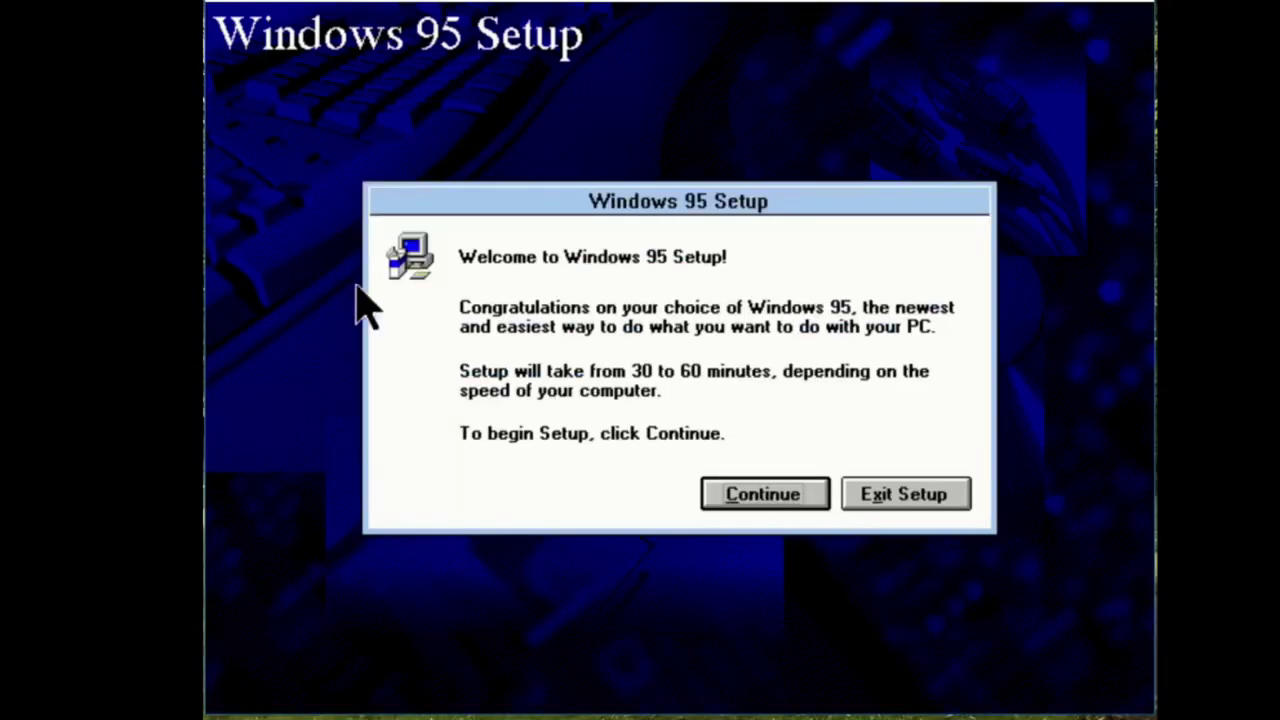
key("Return")
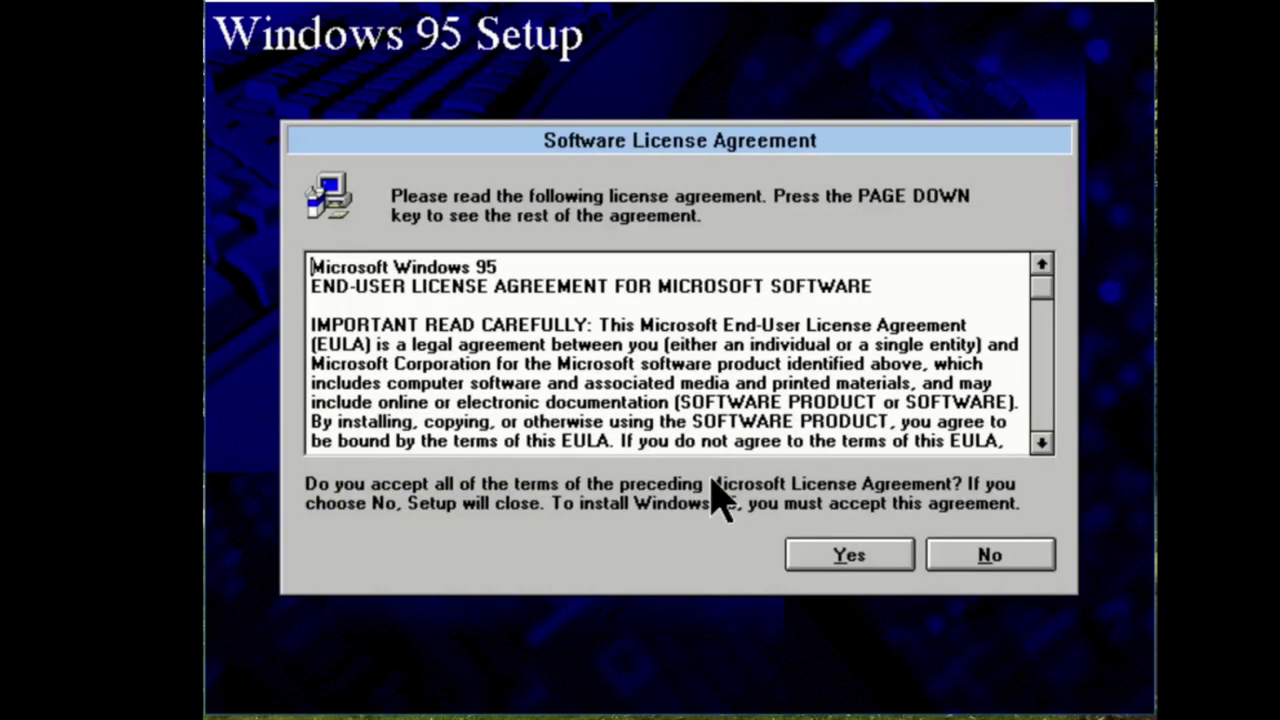
left_click(877, 553)
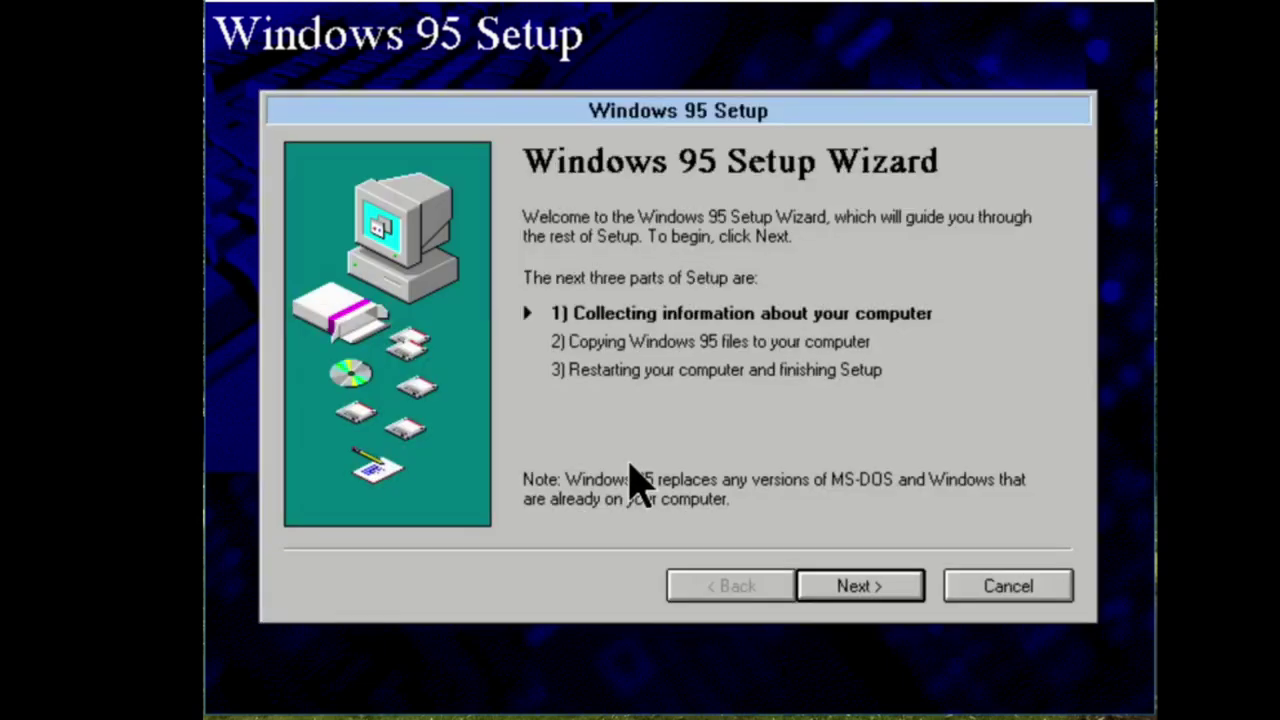
Start the Setup Wizard, keep C:\WINDOWS as the install directory, and choose to save the existing system files
left_click(862, 592)
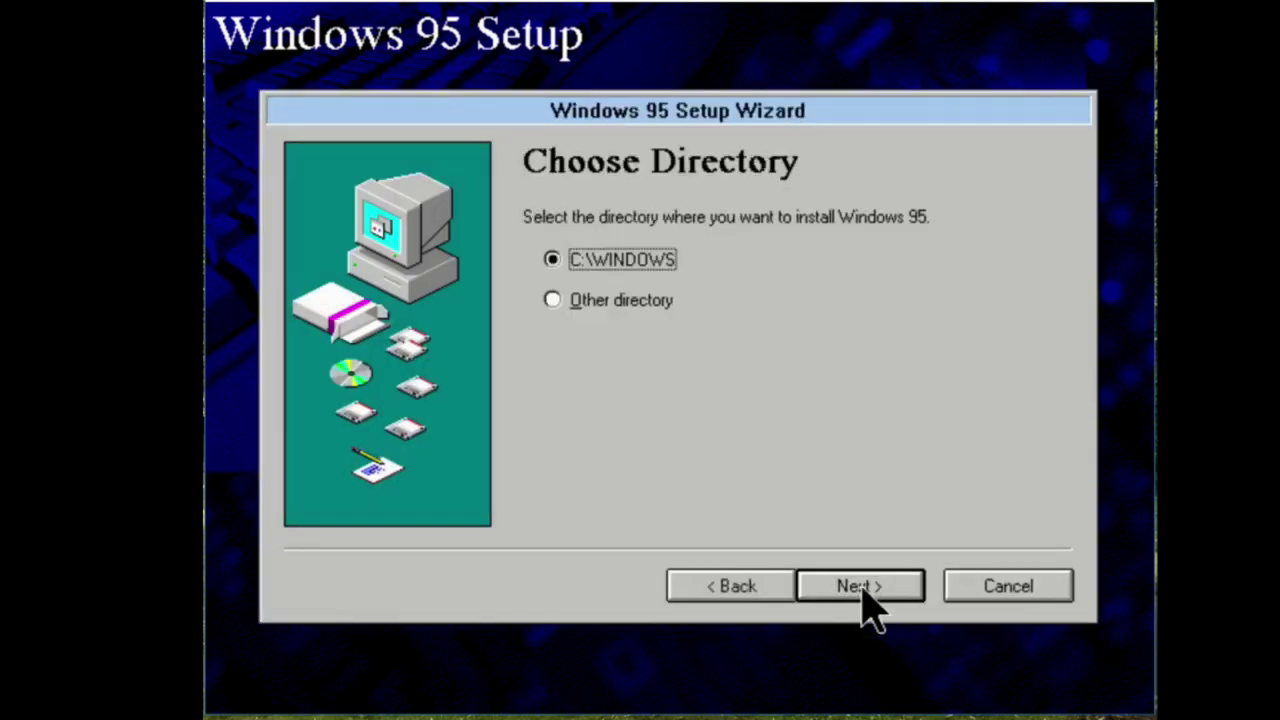
left_click(862, 590)
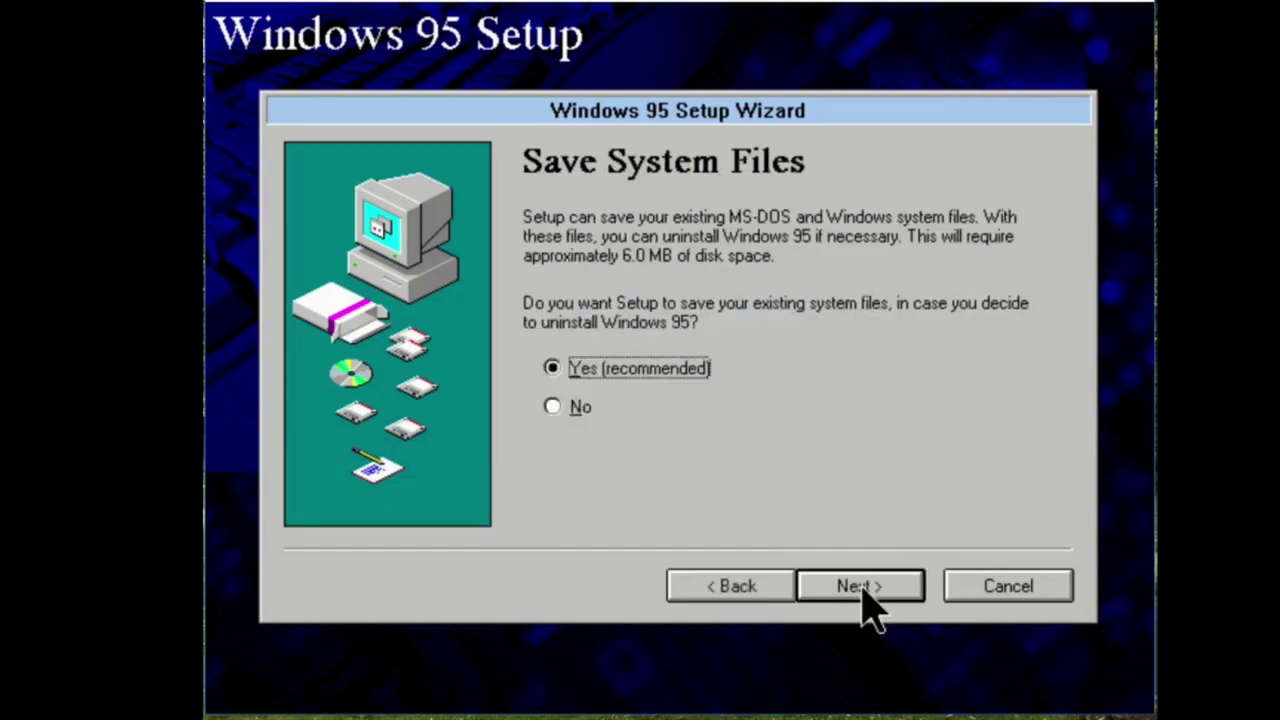
left_click(862, 587)
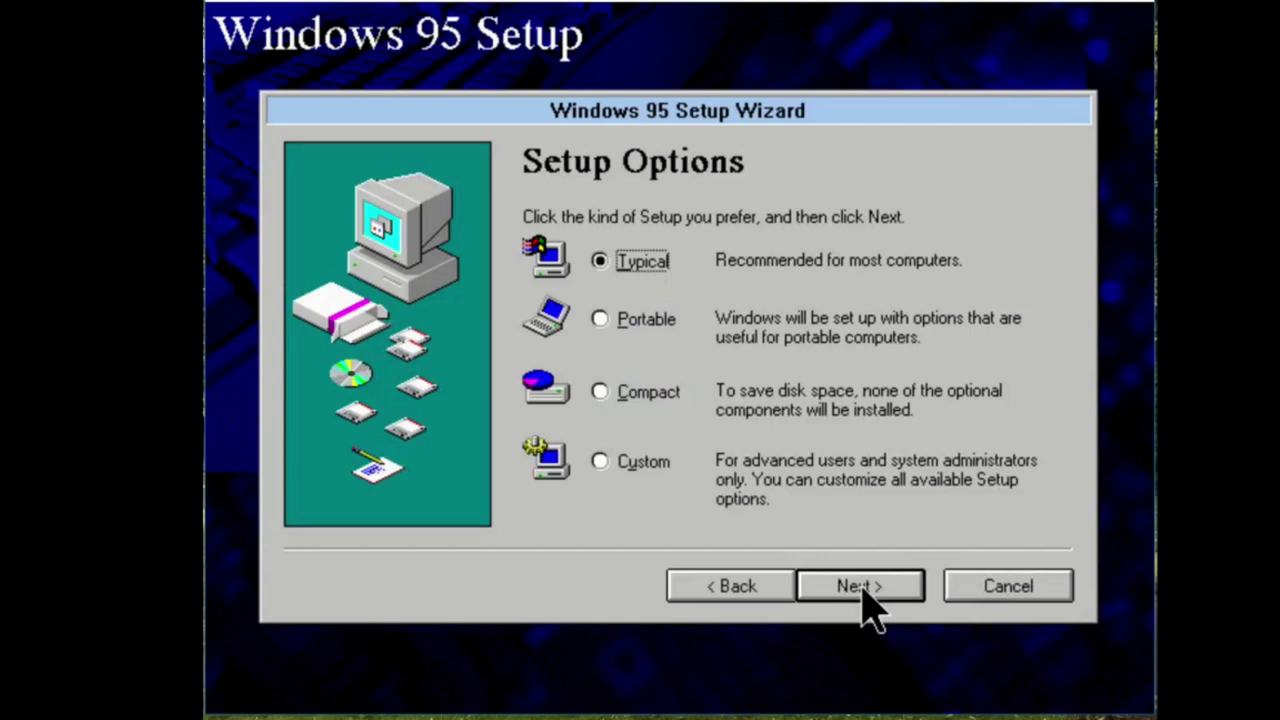
Choose the Custom setup type and accept the prefilled user name and company
key("Down")
key("Down")
key("Down")
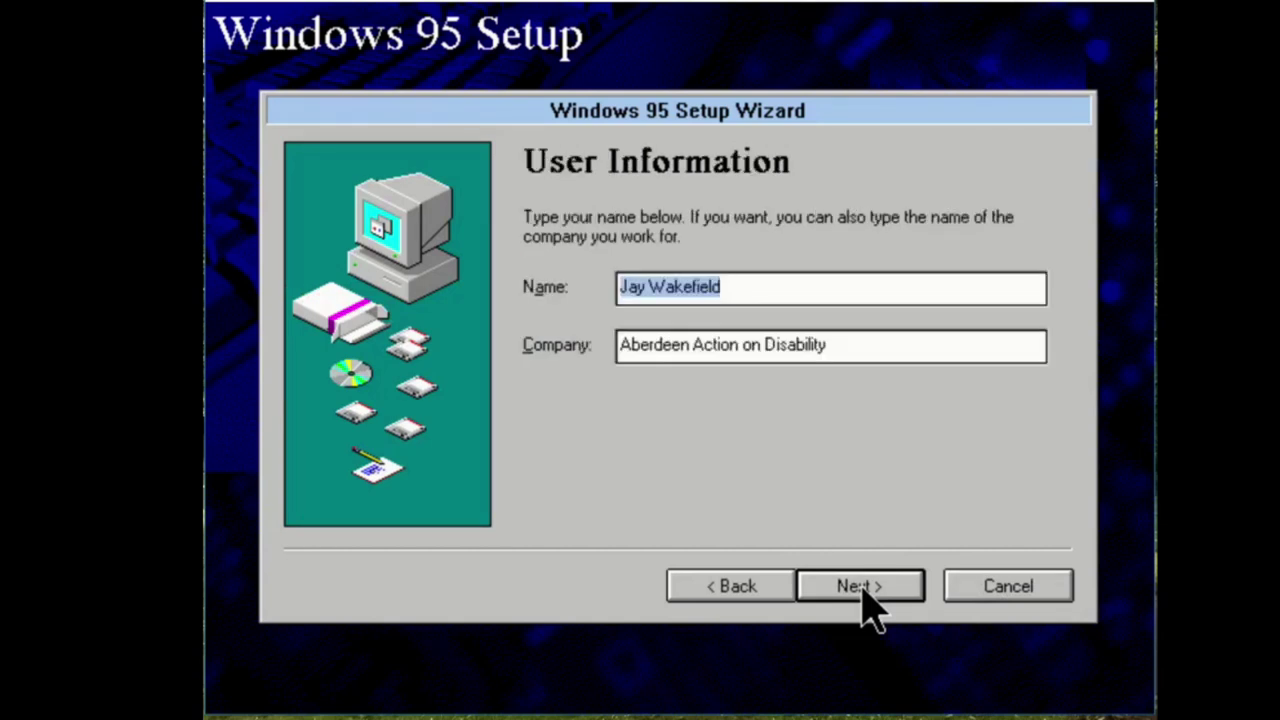
left_click(862, 590)
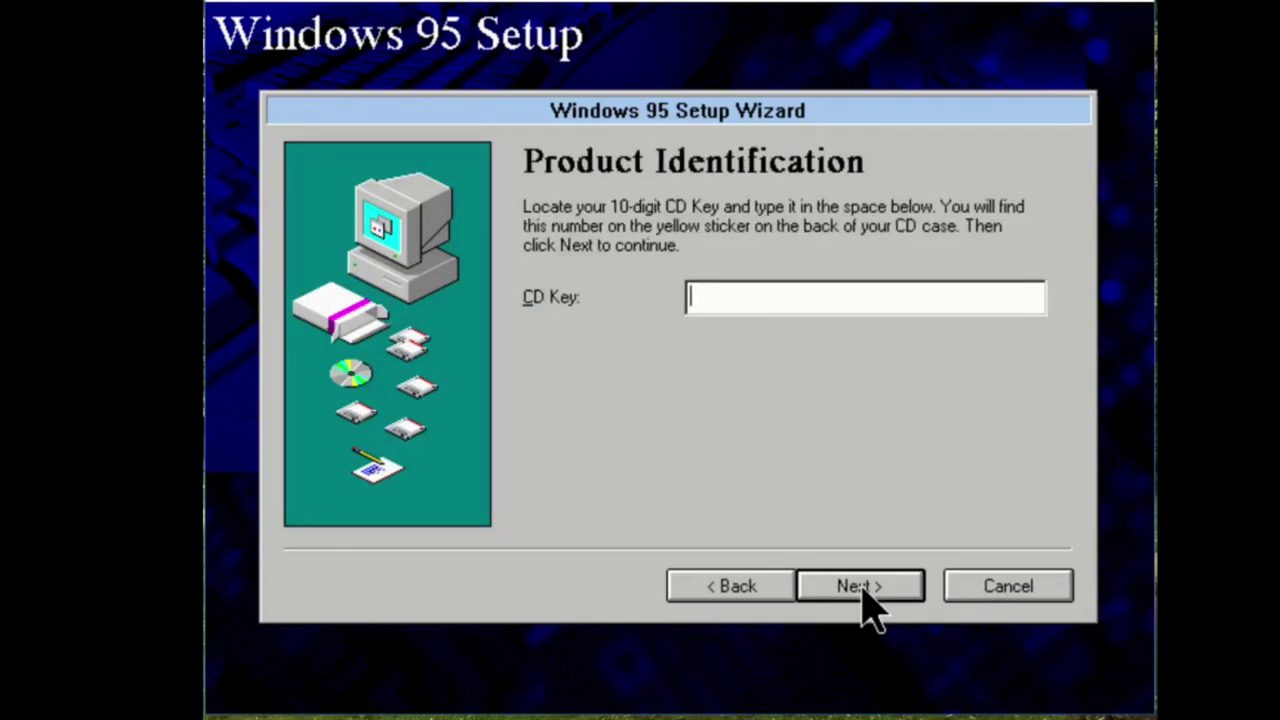
Enter the CD Key on the Product Identification page and start the hardware analysis
type("111-1111111")
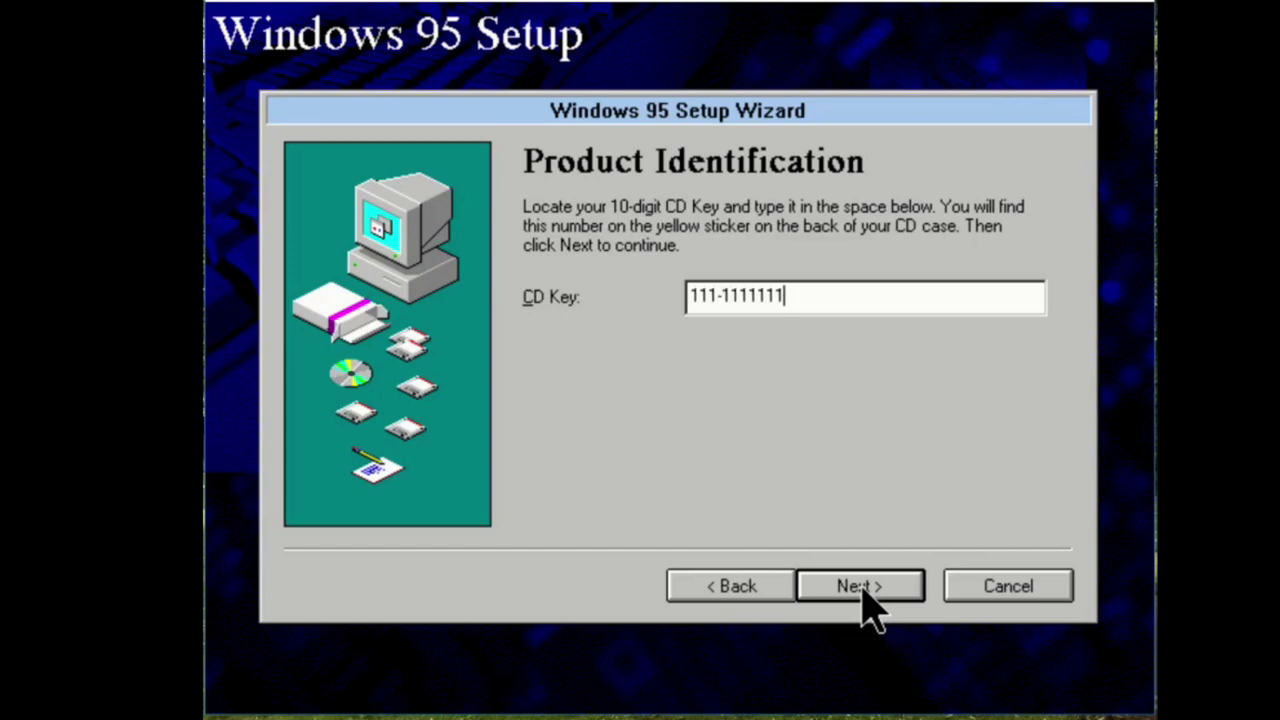
left_click(862, 590)
left_click(862, 588)
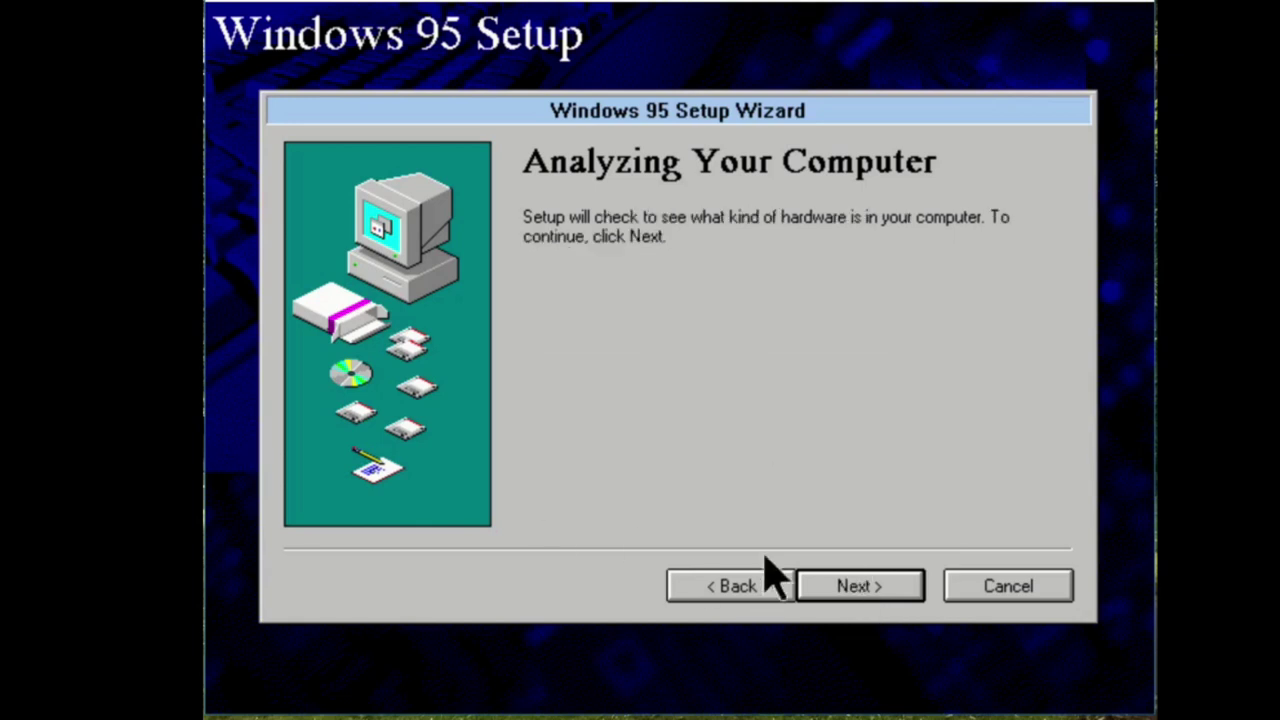
left_click(866, 588)
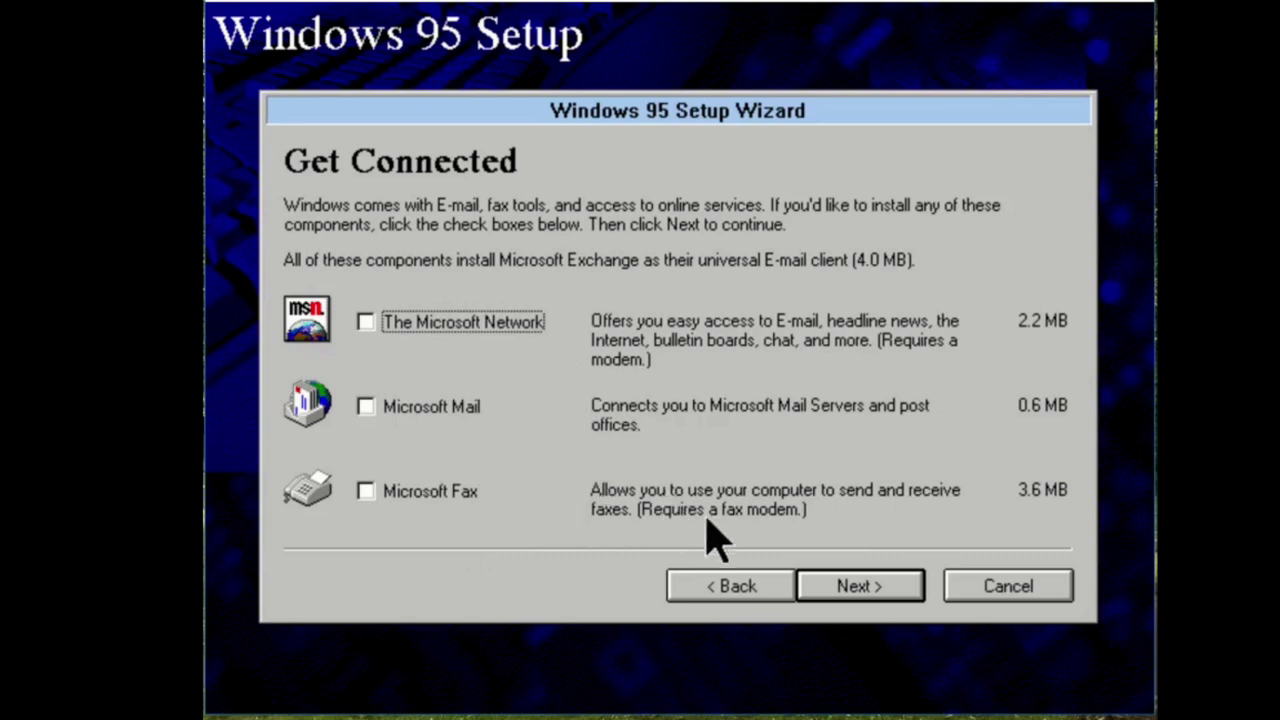
Leave all Get Connected options off, and select every component of Accessories, Communications and Disk Tools
left_click(921, 590)
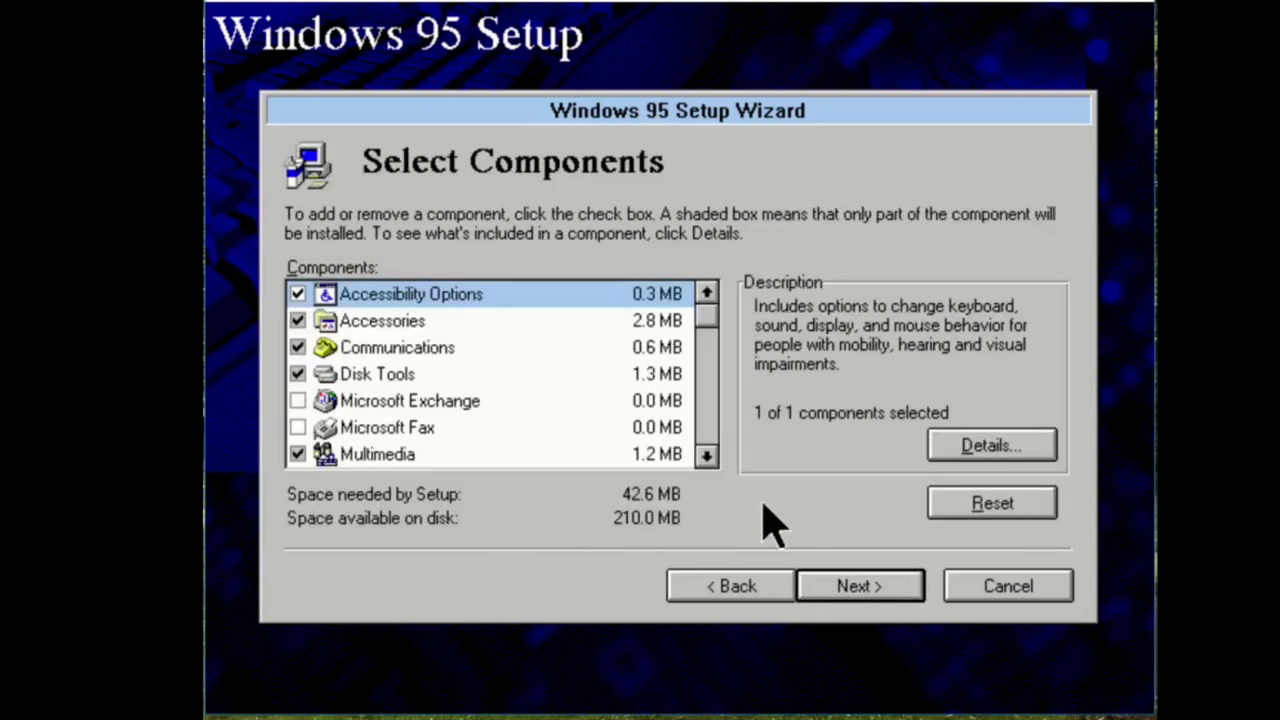
key("Down")
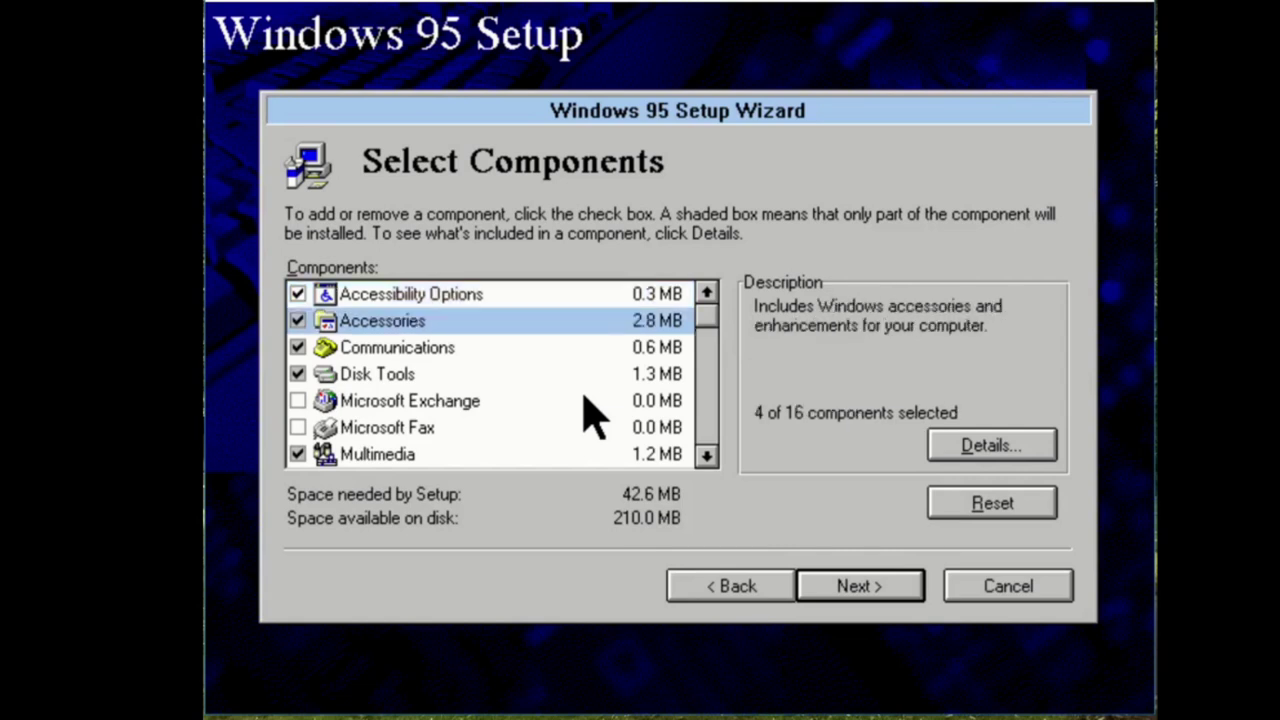
key("space")
key("Down")
key("space")
key("space")
key("Down")
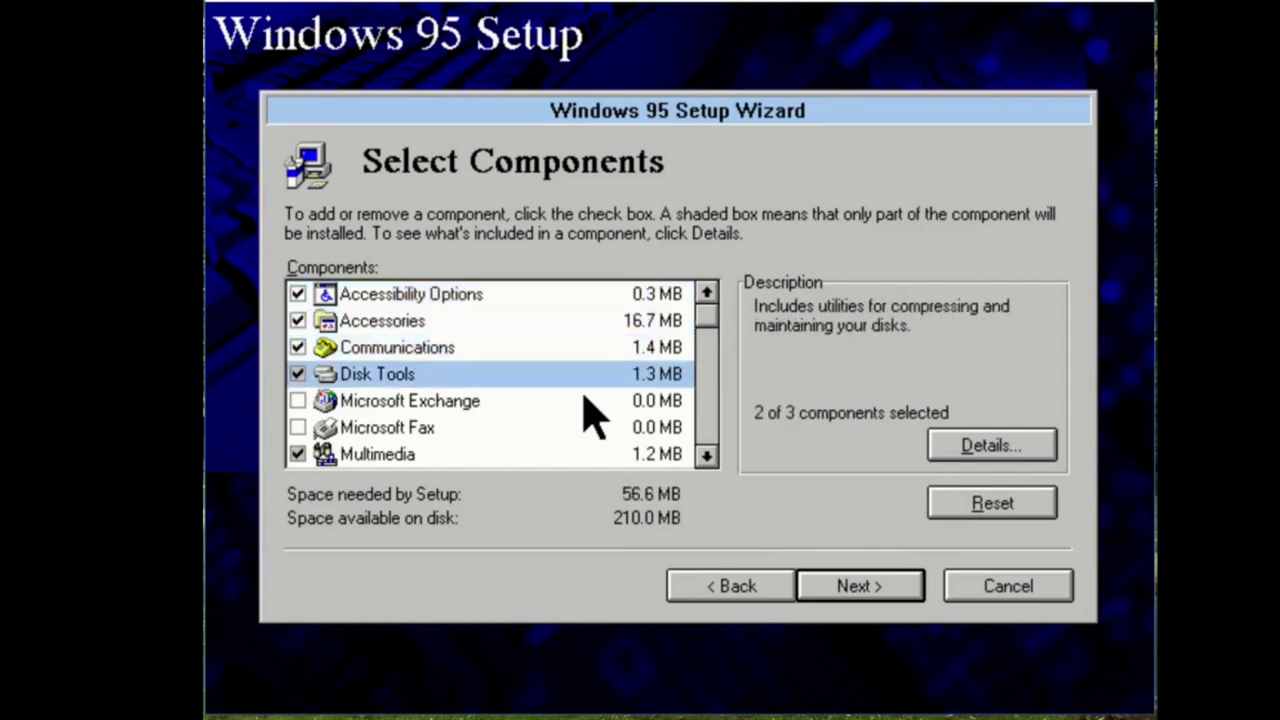
key("space")
key("space")
Select every Multimedia component, check the component list, and accept the selection
key("Down")
key("Down")
key("Down")
key("space")
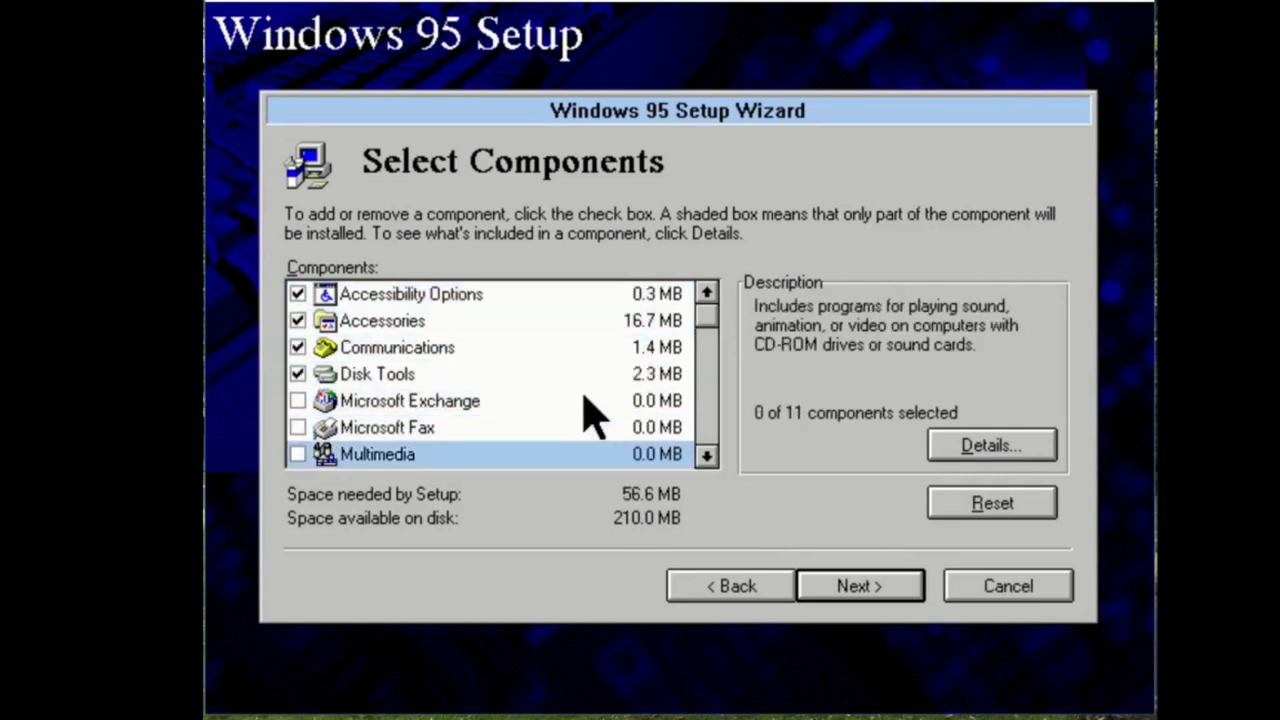
key("space")
key("Down")
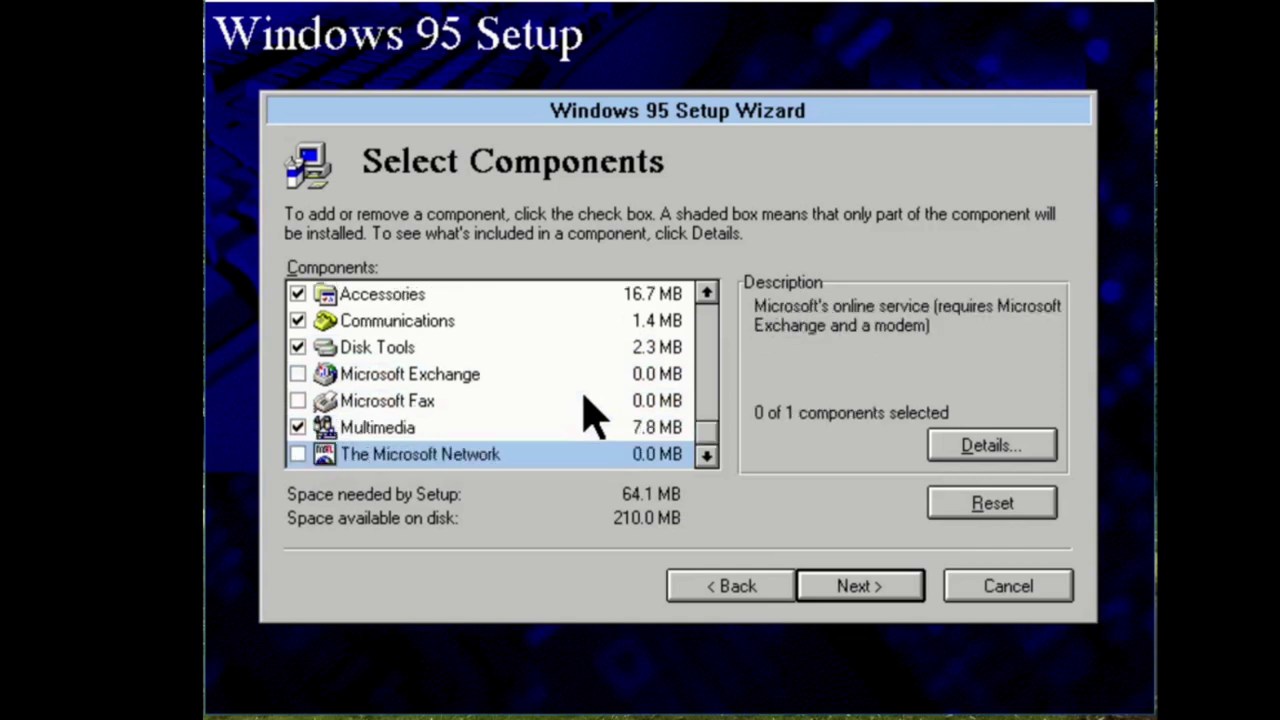
key("Up")
key("Up")
key("Up")
key("Up")
key("Up")
key("Up")
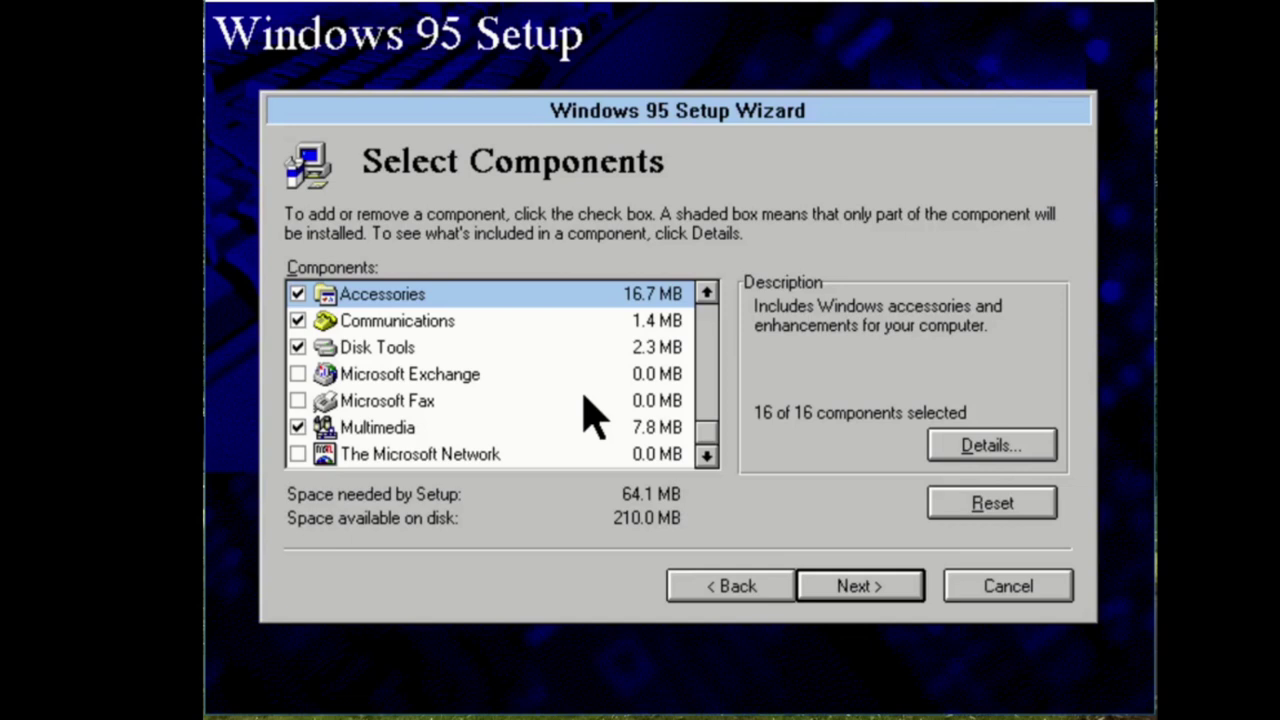
key("Return")
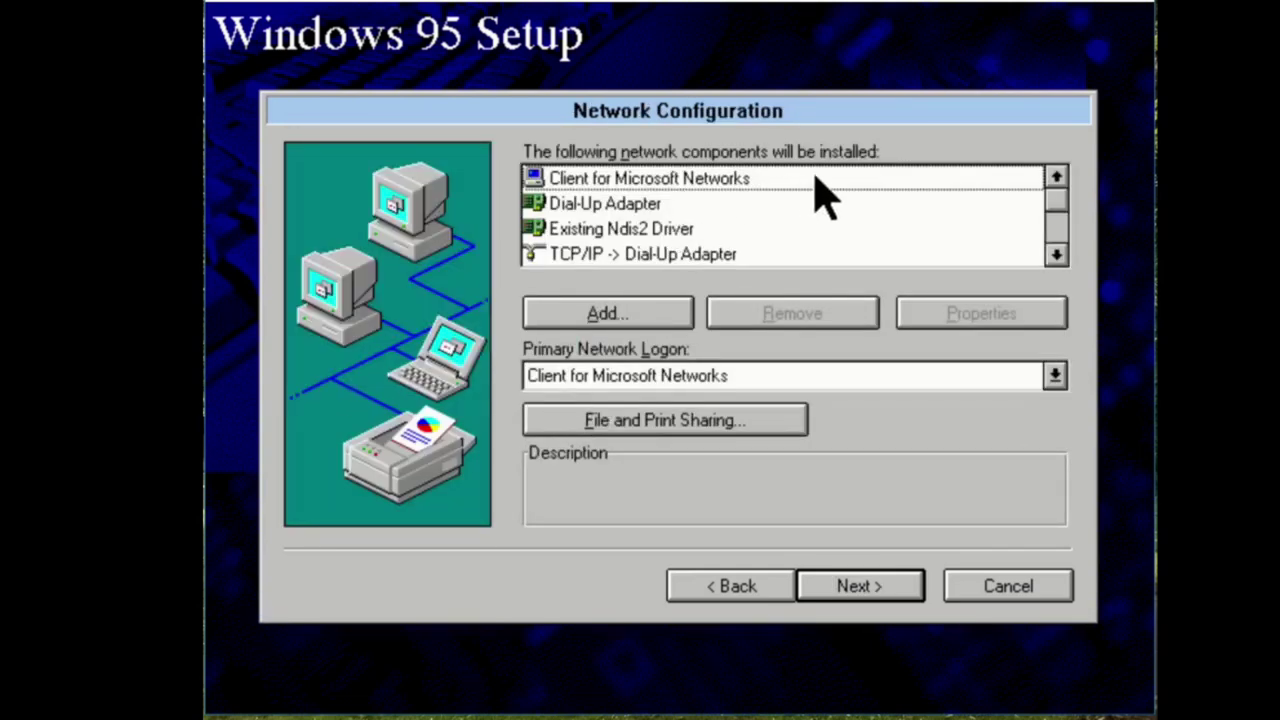
Review the network components, then accept the network configuration and the prefilled computer identification
left_click(1057, 256)
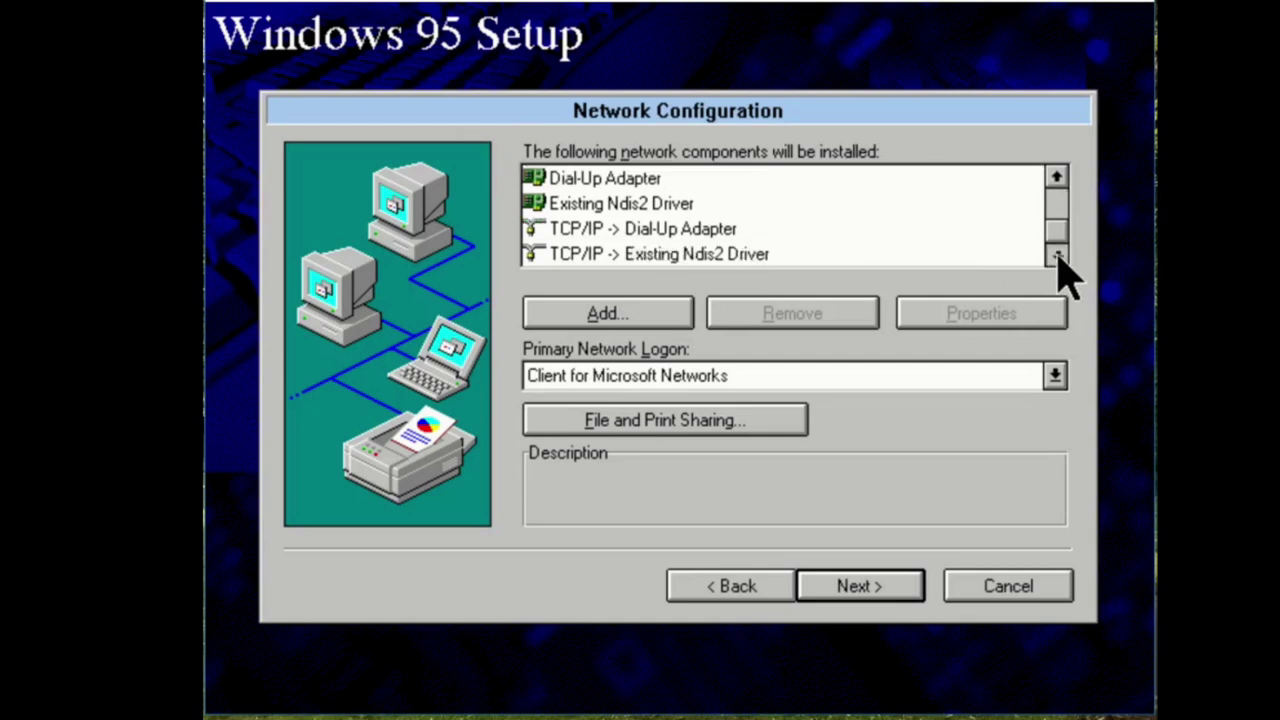
left_click(1056, 178)
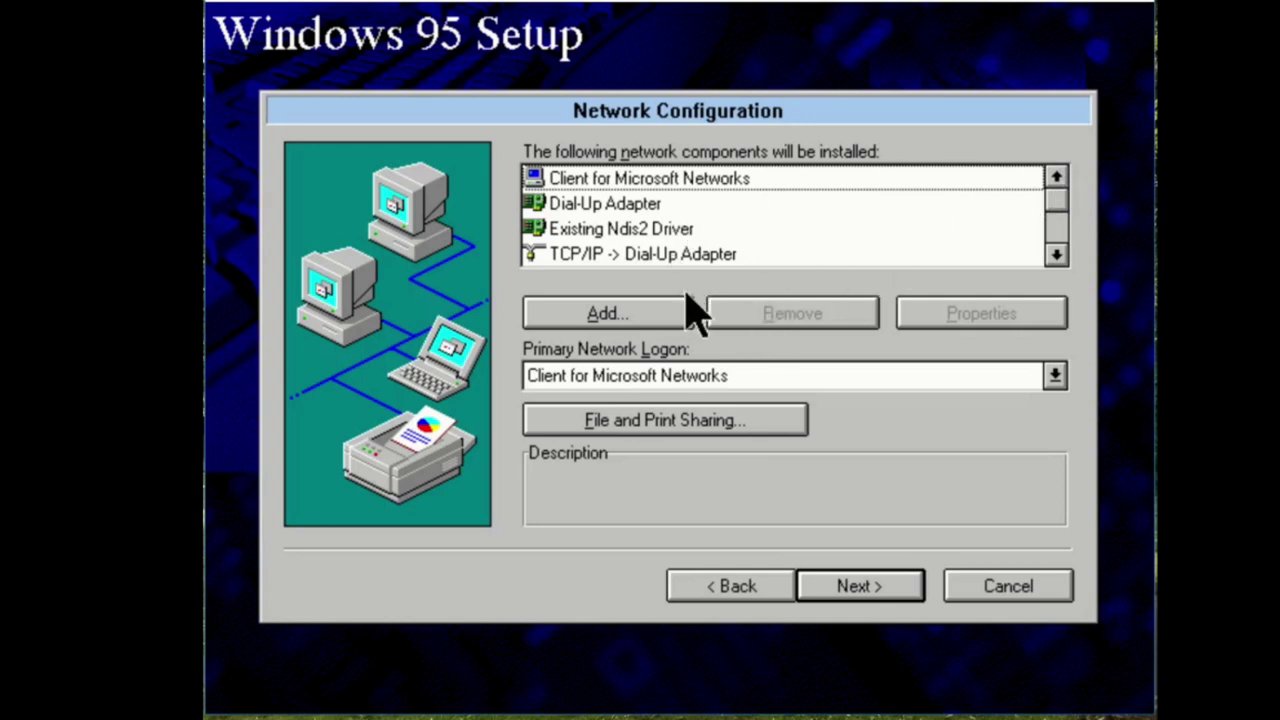
left_click(899, 606)
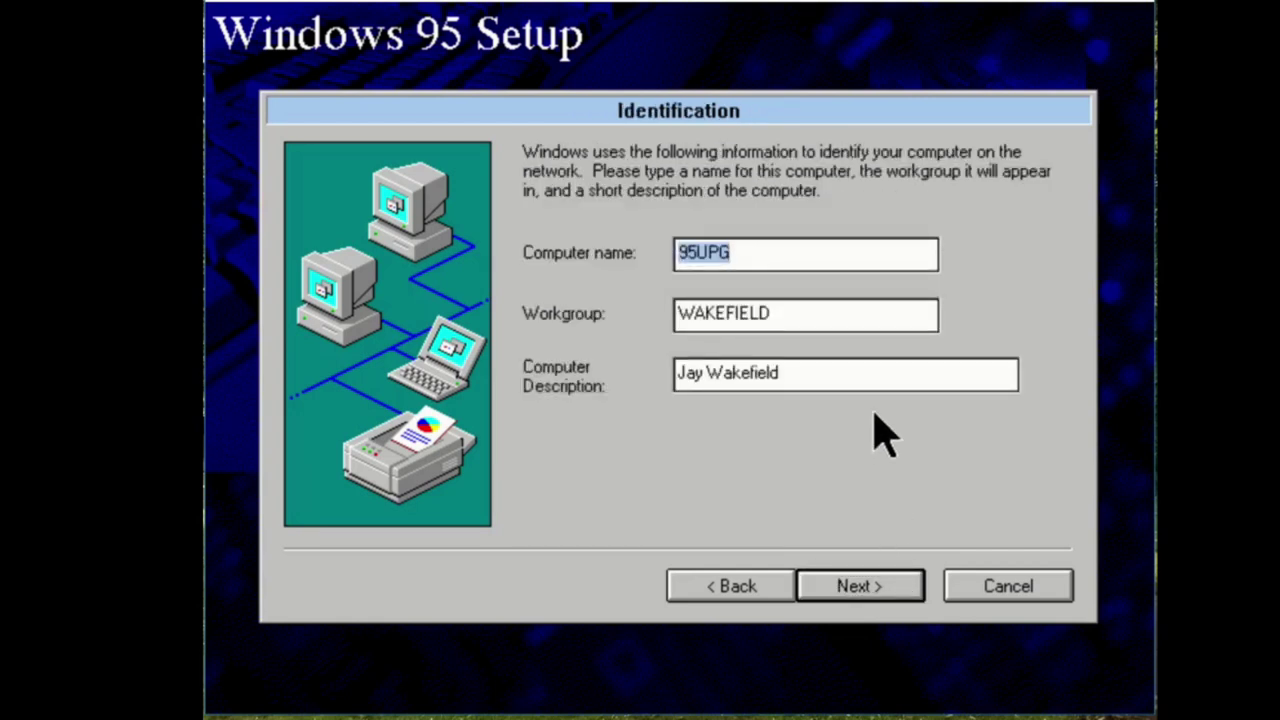
left_click(851, 251)
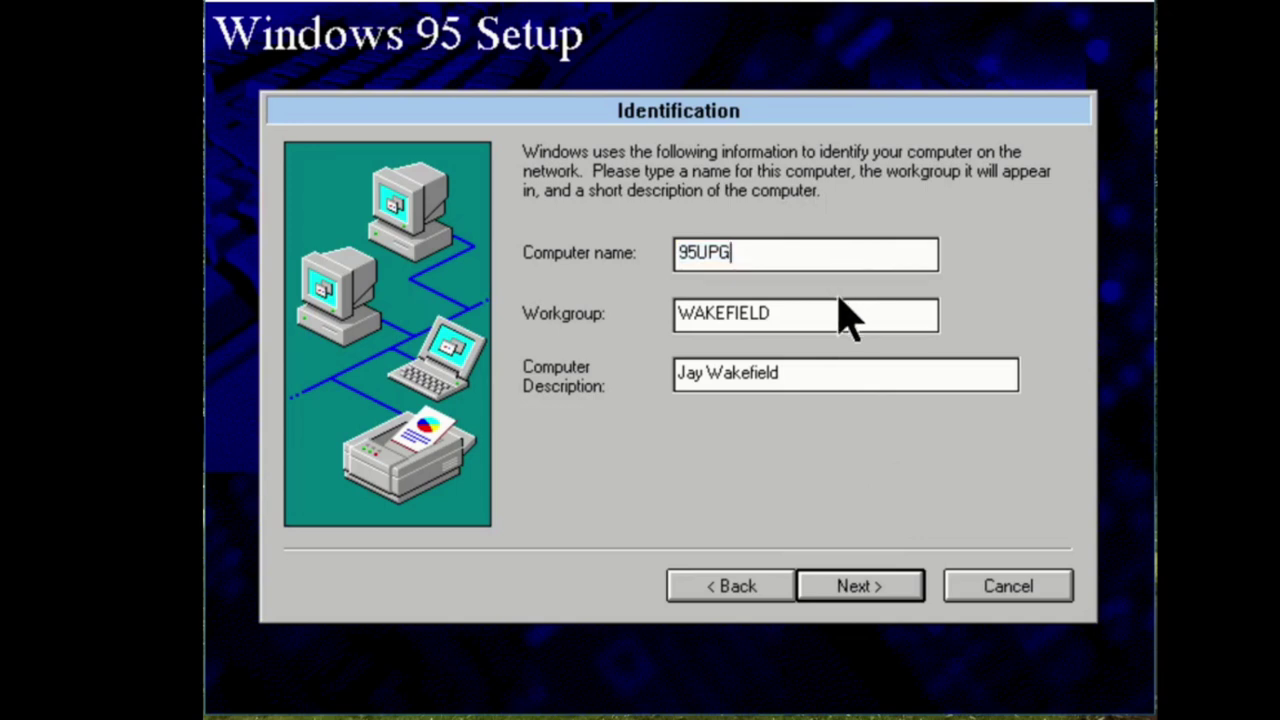
left_click(900, 590)
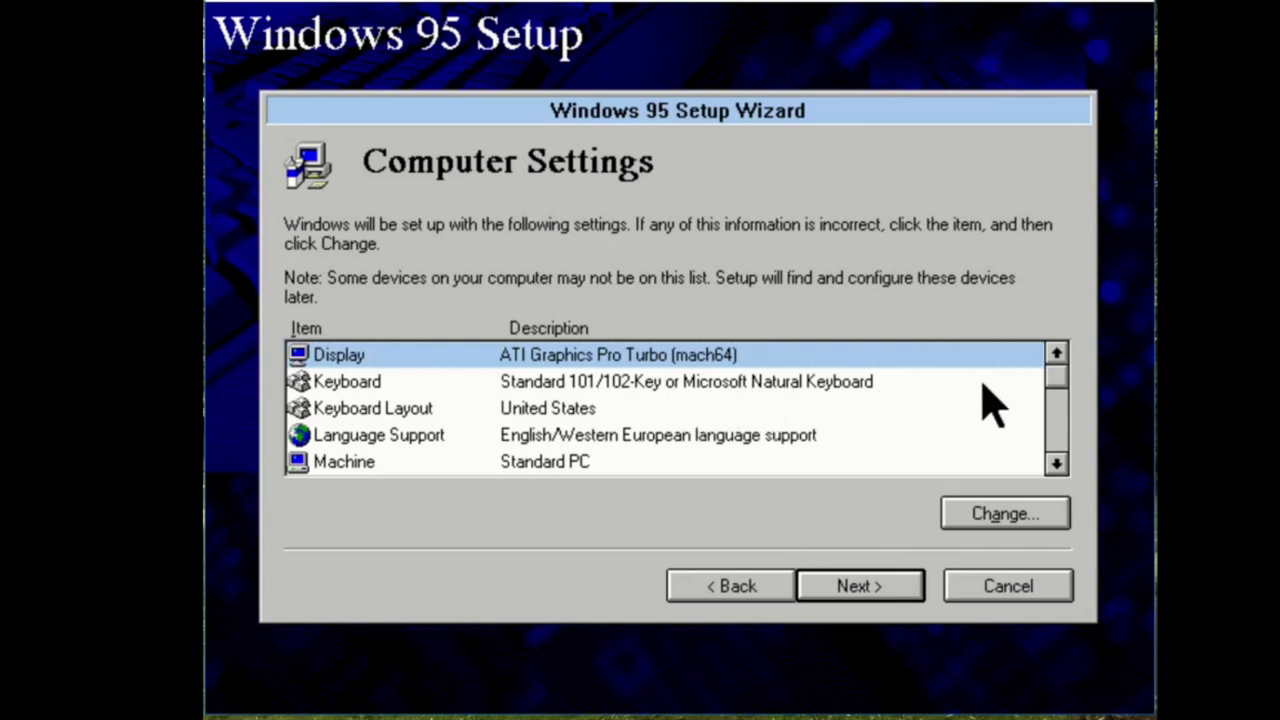
Review the full list of computer settings and accept it without changes
left_click(1056, 463)
left_click(1056, 463)
left_click(1056, 463)
left_click(1056, 463)
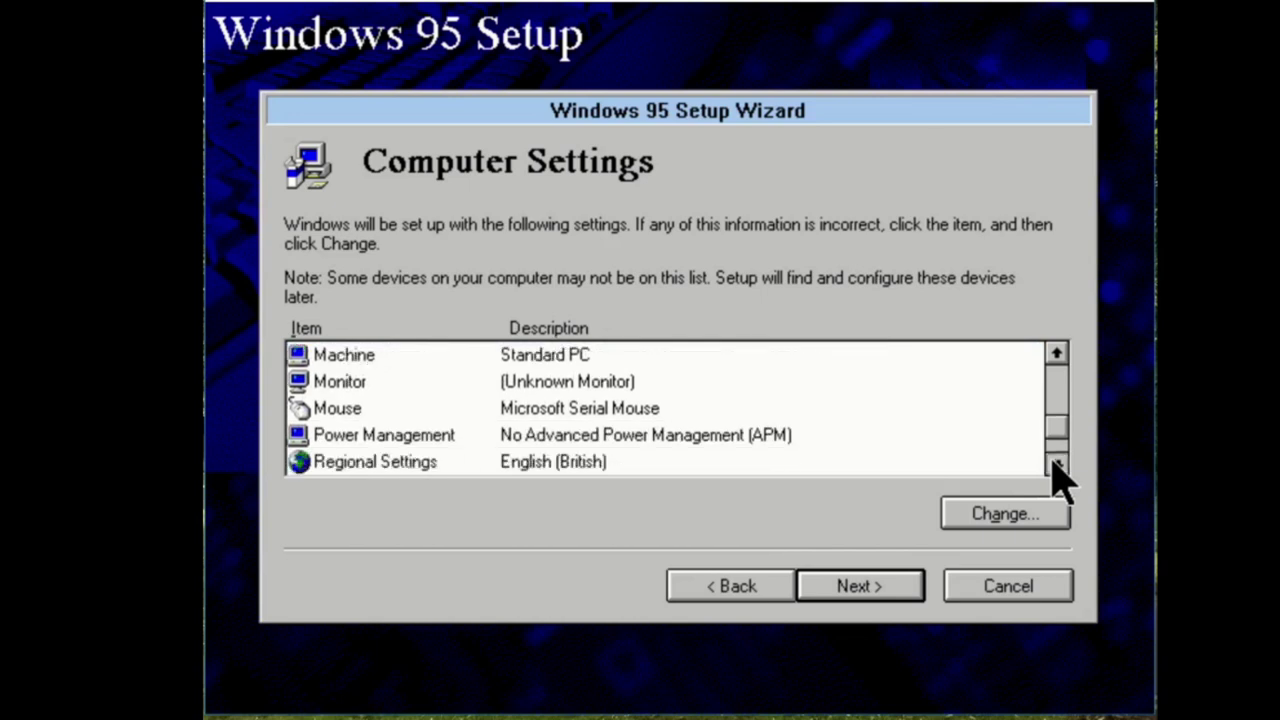
left_click(1056, 463)
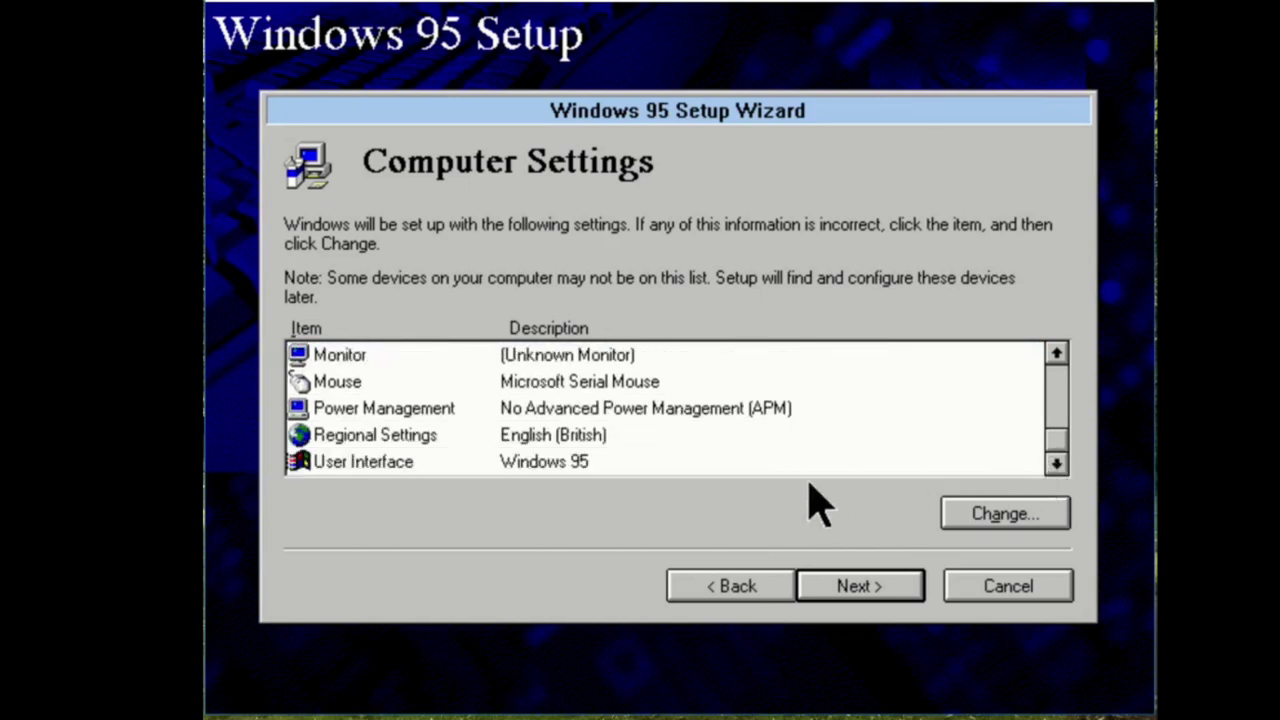
left_click(862, 588)
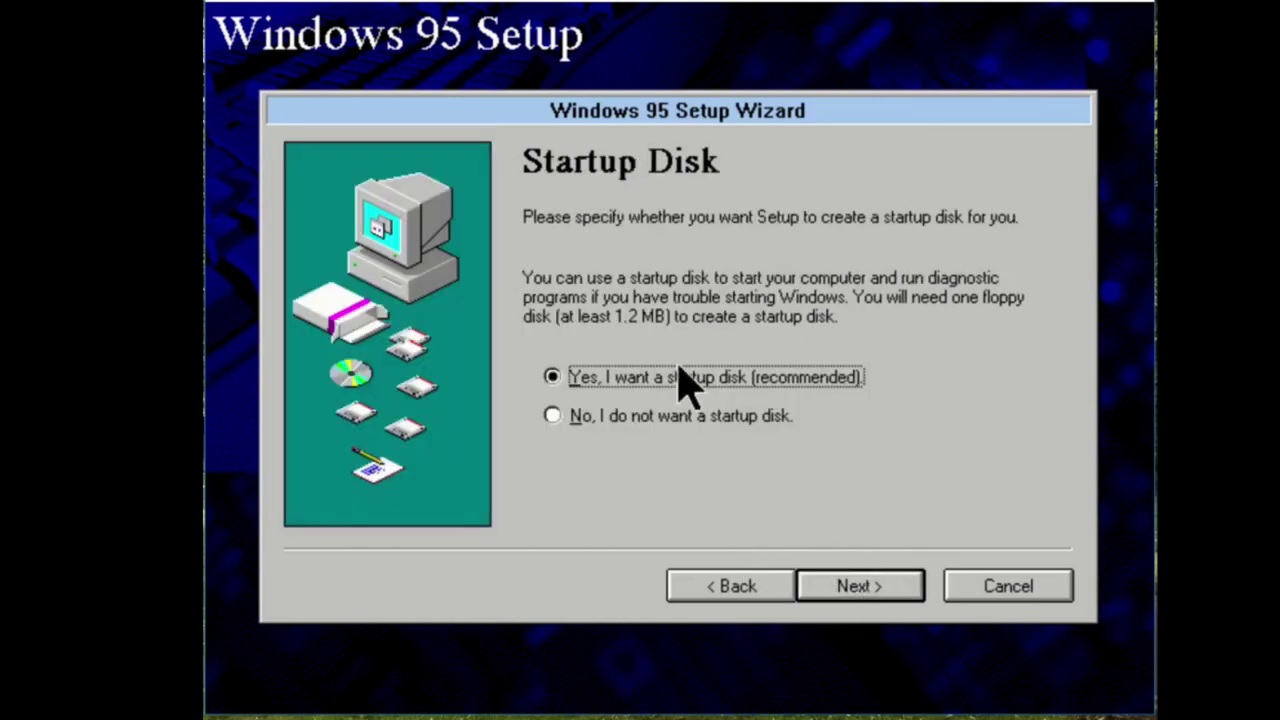
Decline creating a startup disk and start copying the Windows 95 files
left_click(682, 416)
left_click(857, 592)
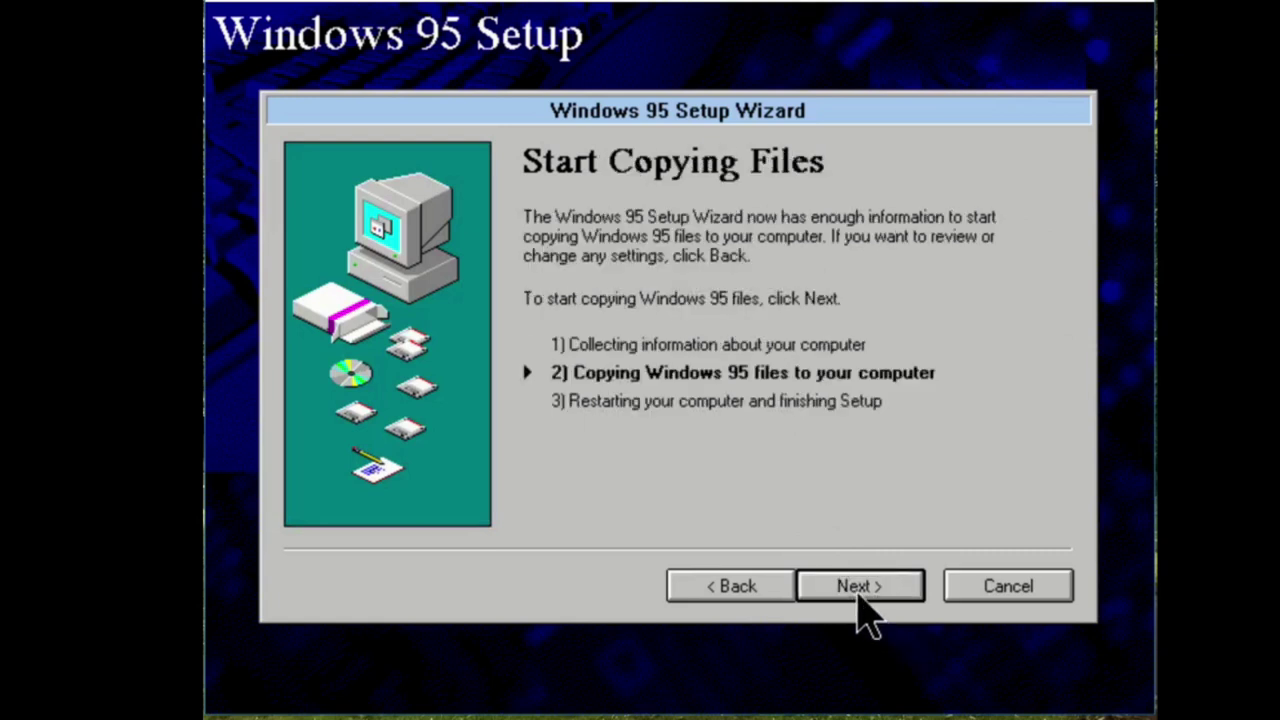
left_click(858, 590)
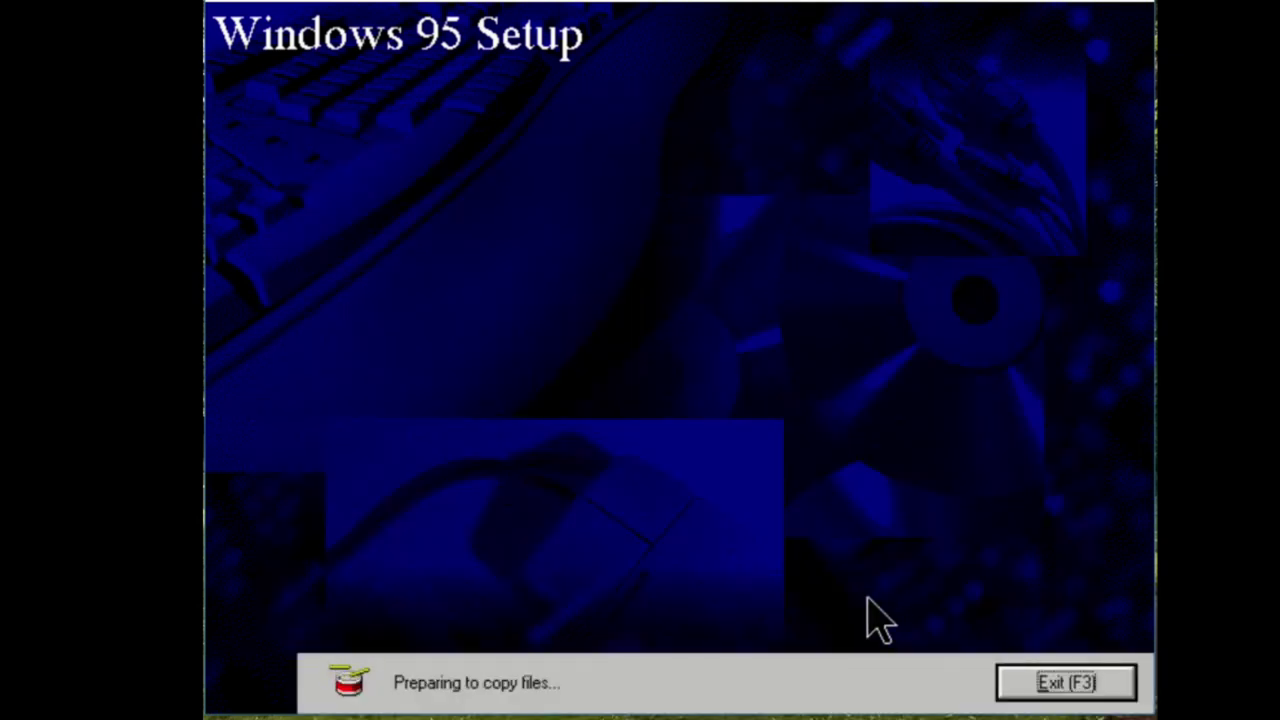
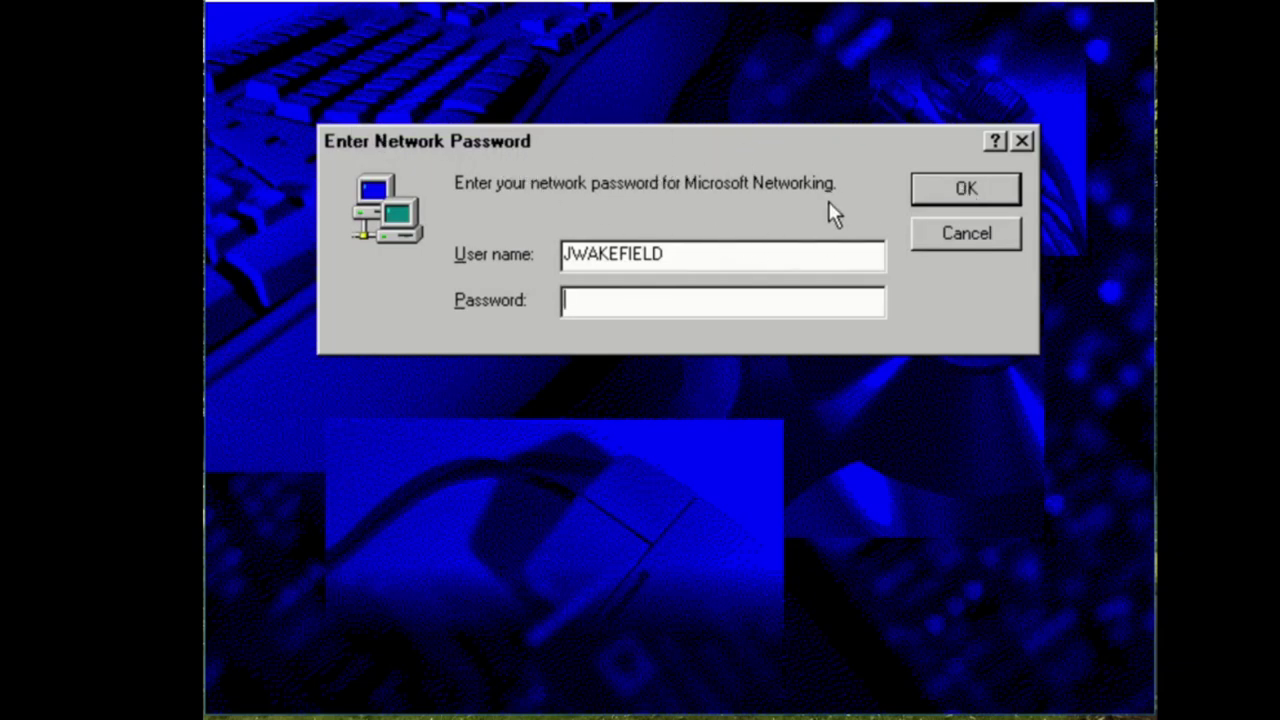
Confirm the network logon with the password left blank, and dismiss the notice about the Start menu
left_click(1001, 195)
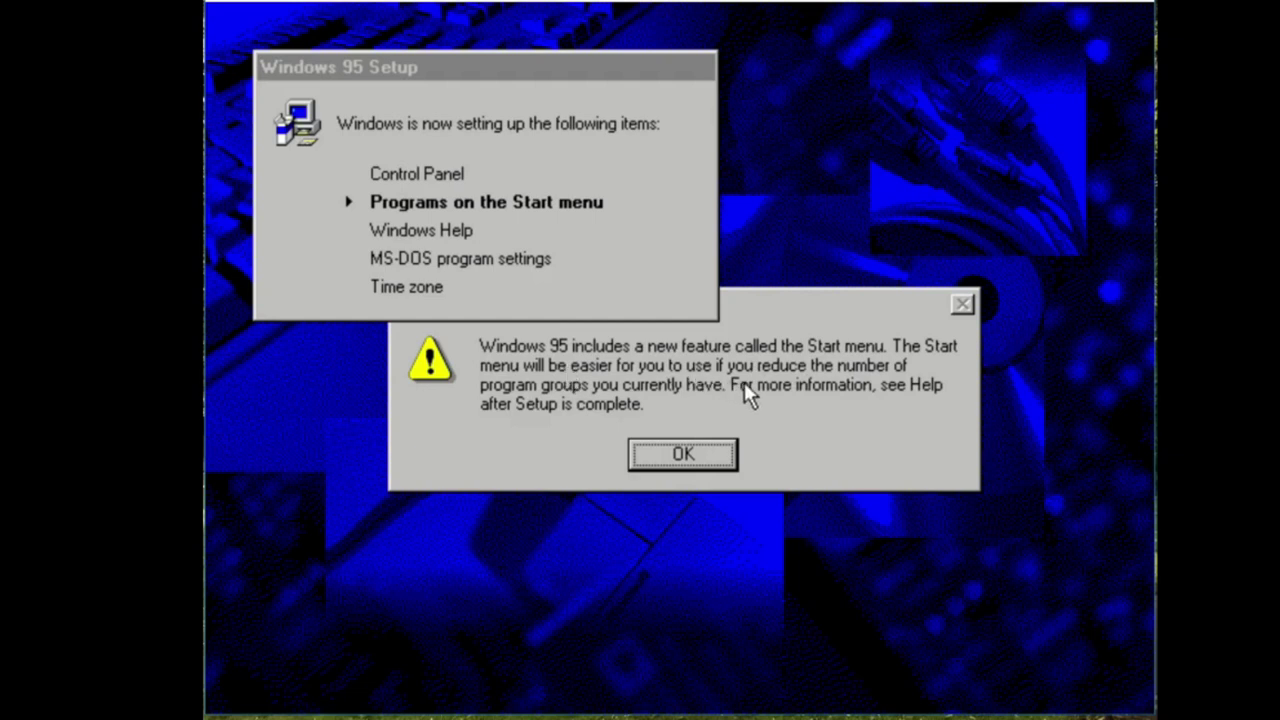
left_click(704, 450)
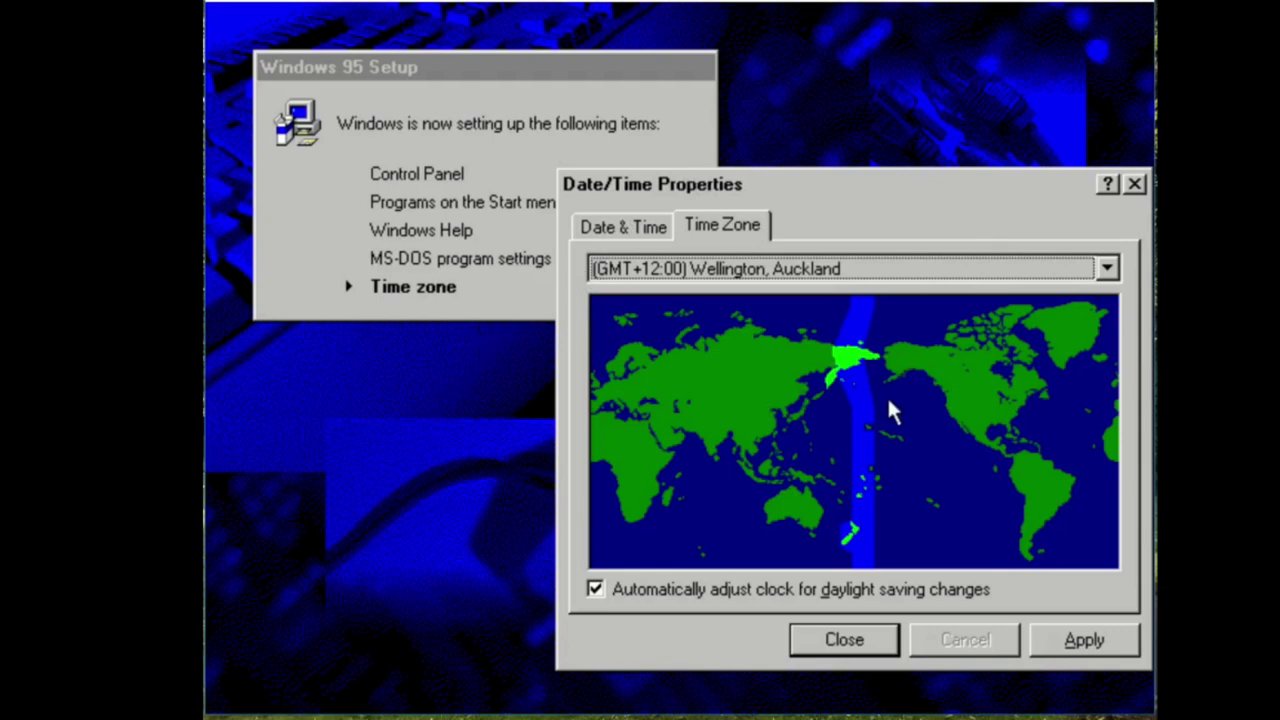
left_click(958, 372)
left_click(687, 418)
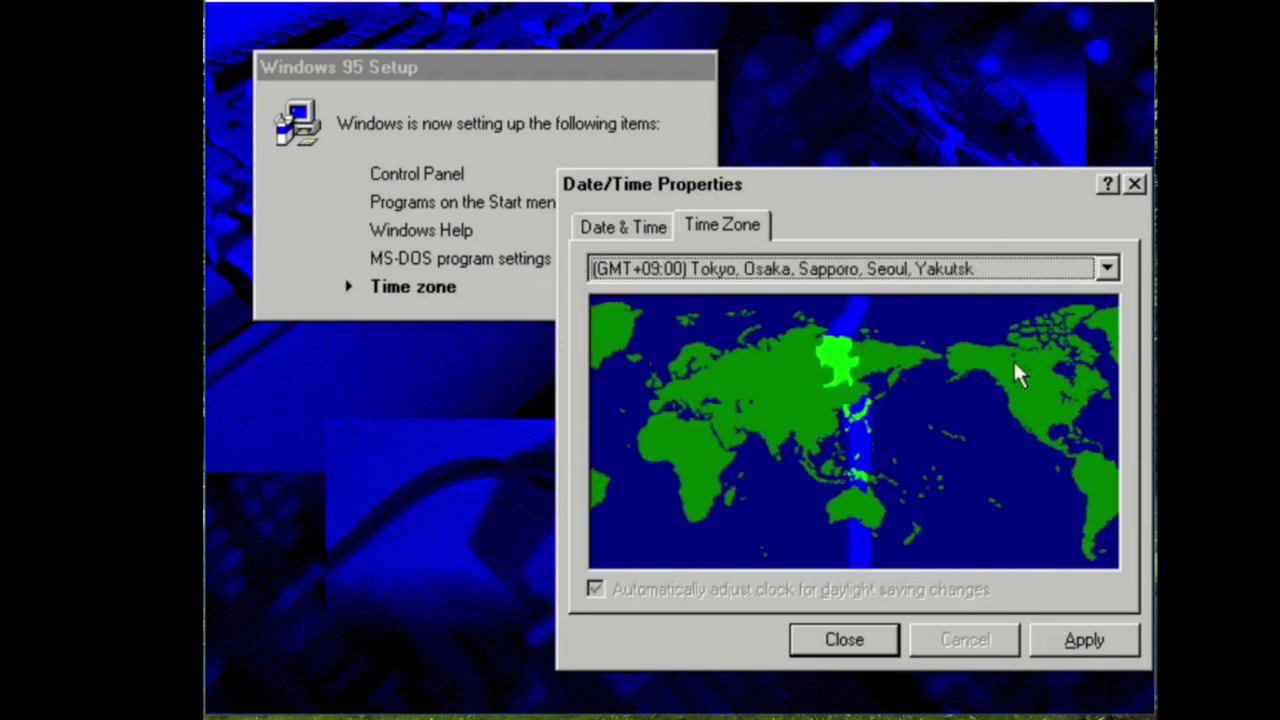
left_click(1015, 360)
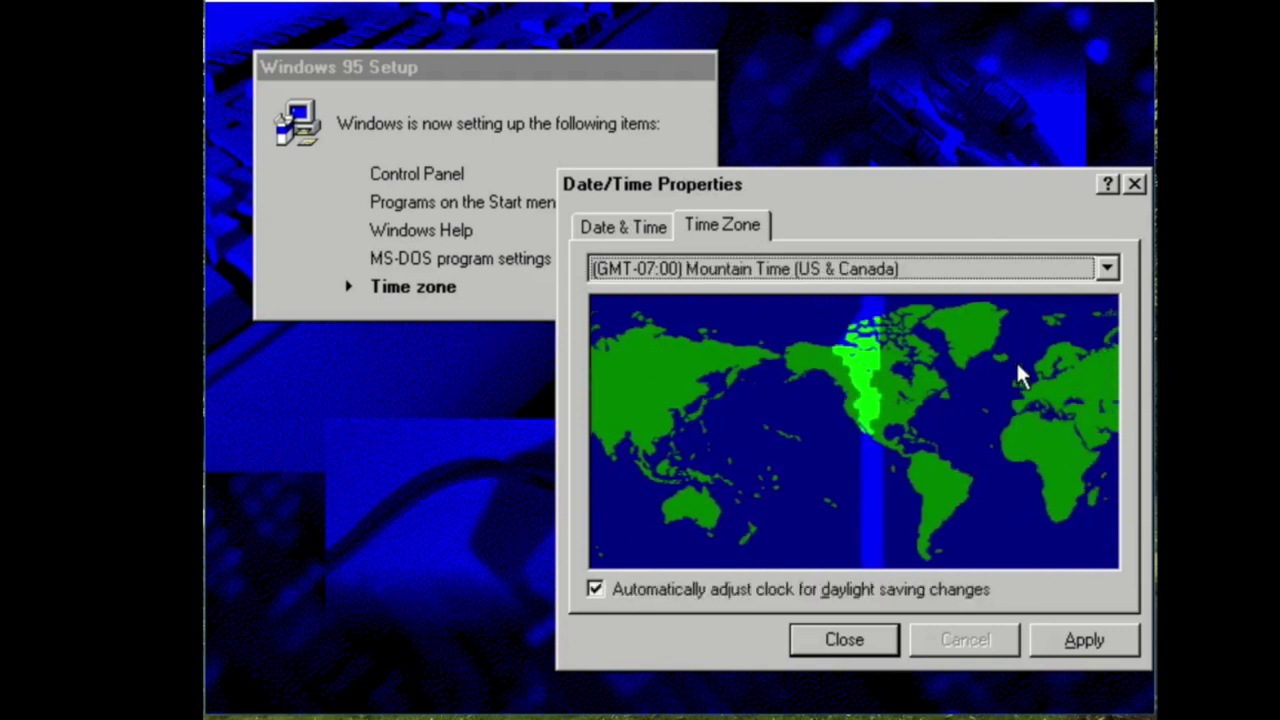
left_click(800, 366)
left_click(966, 366)
left_click(829, 374)
left_click(762, 374)
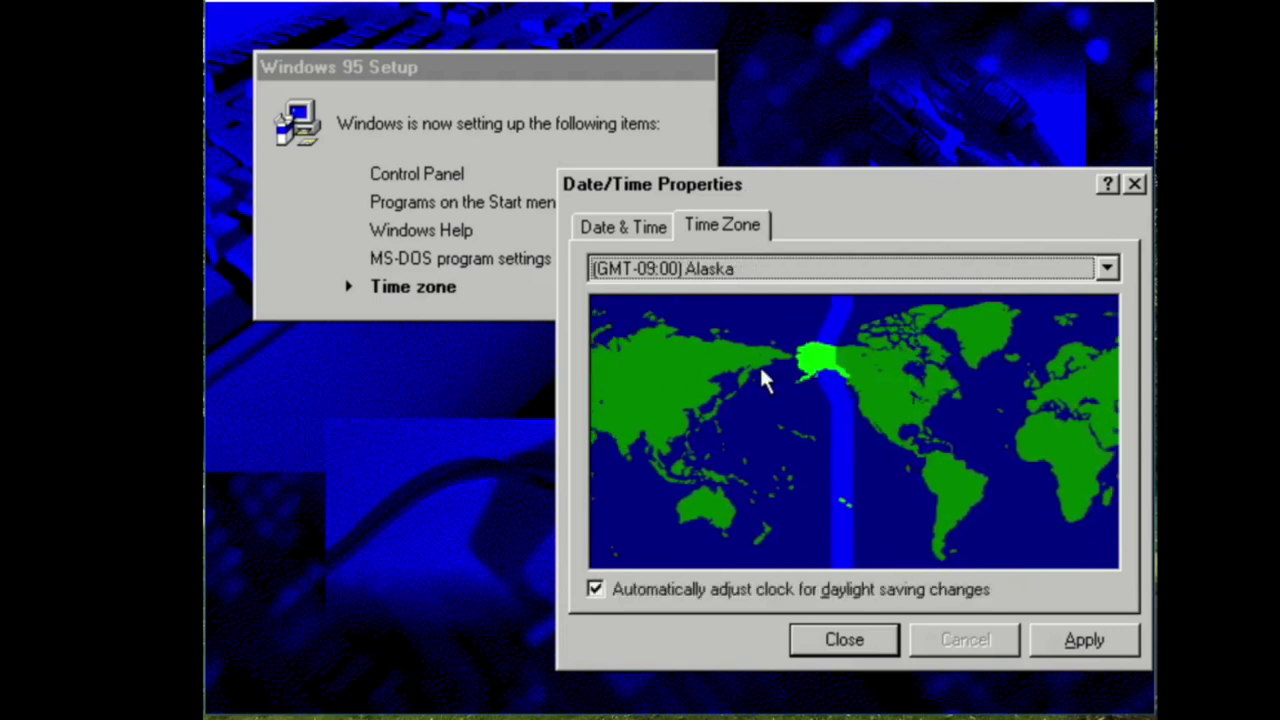
left_click(771, 370)
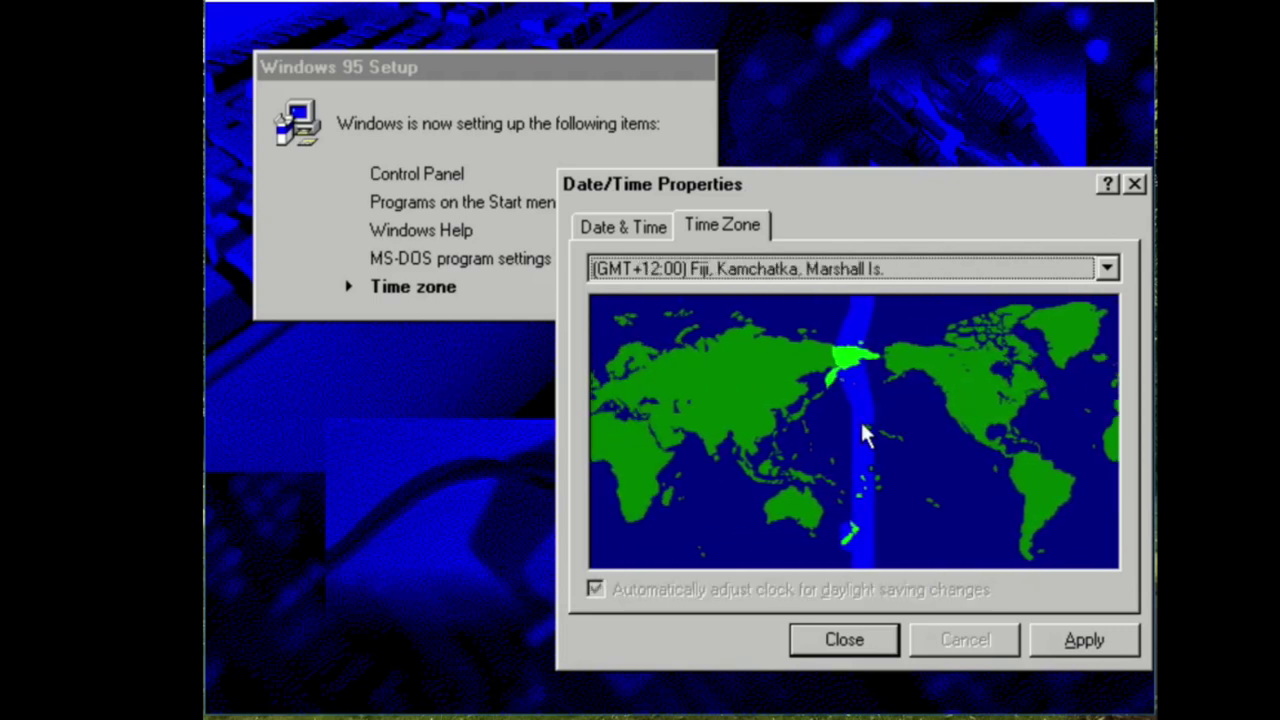
left_click(919, 425)
left_click(807, 428)
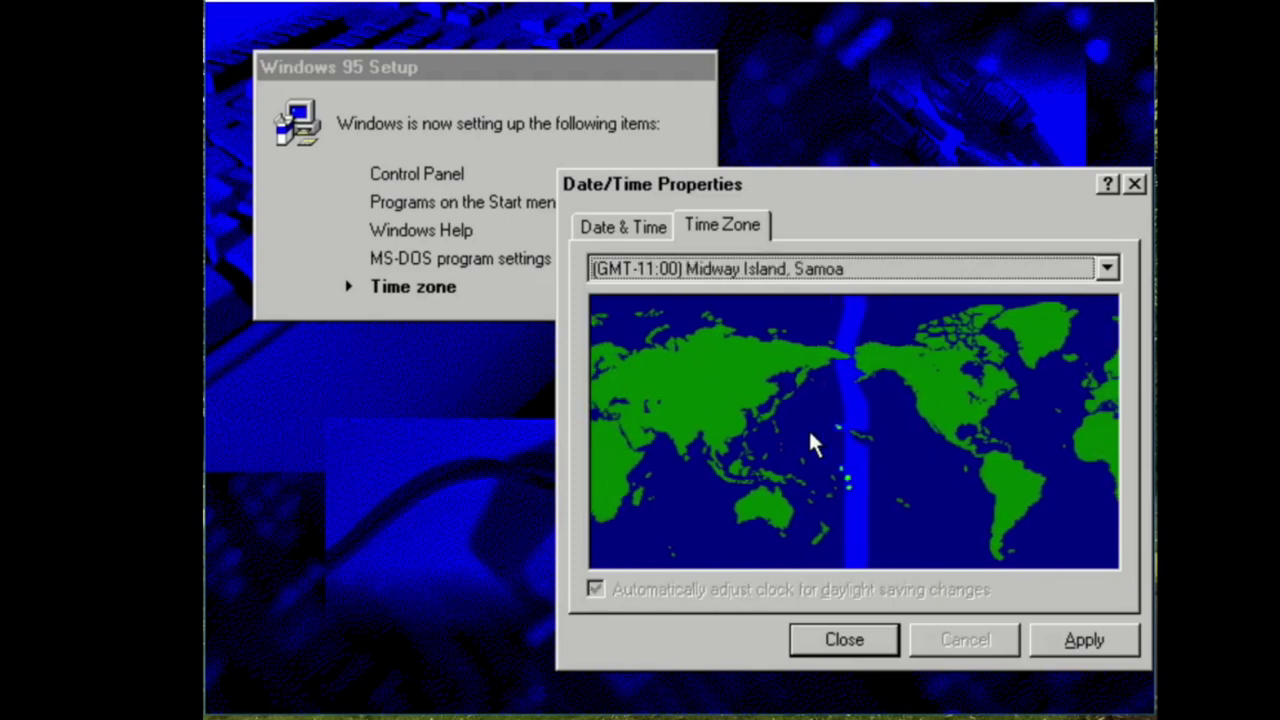
left_click(905, 460)
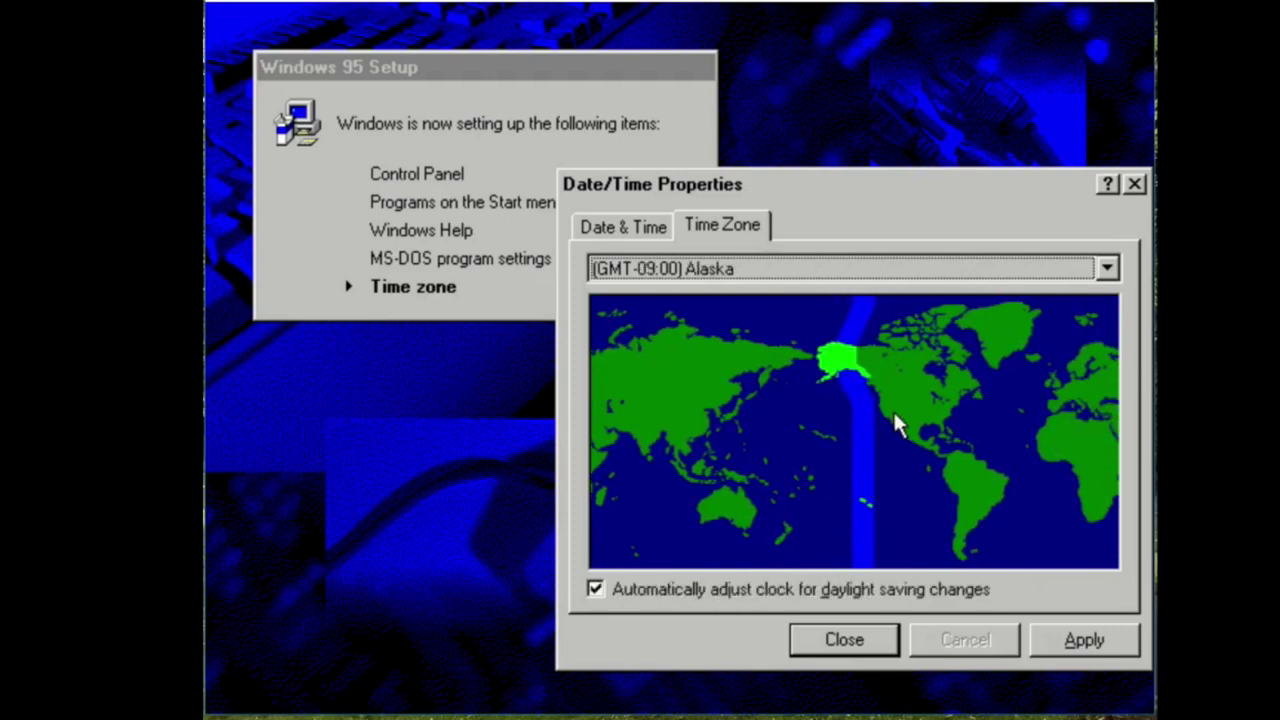
left_click(905, 456)
left_click(904, 472)
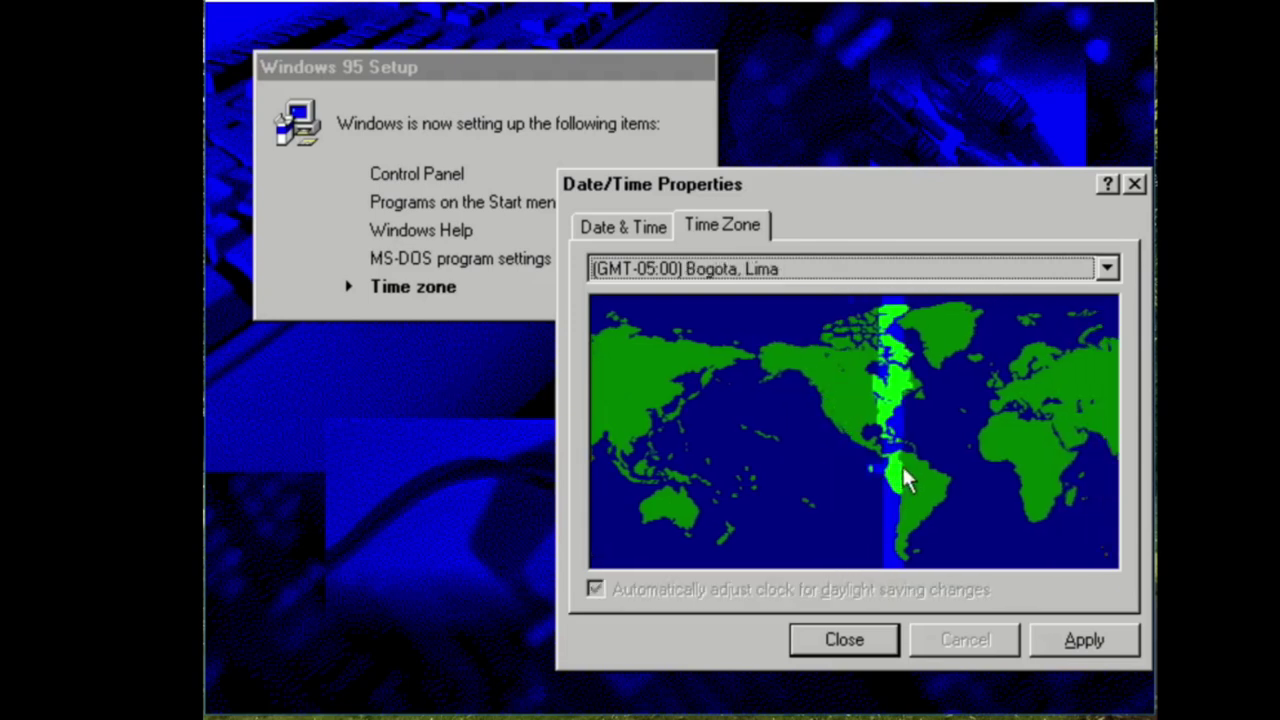
left_click(721, 412)
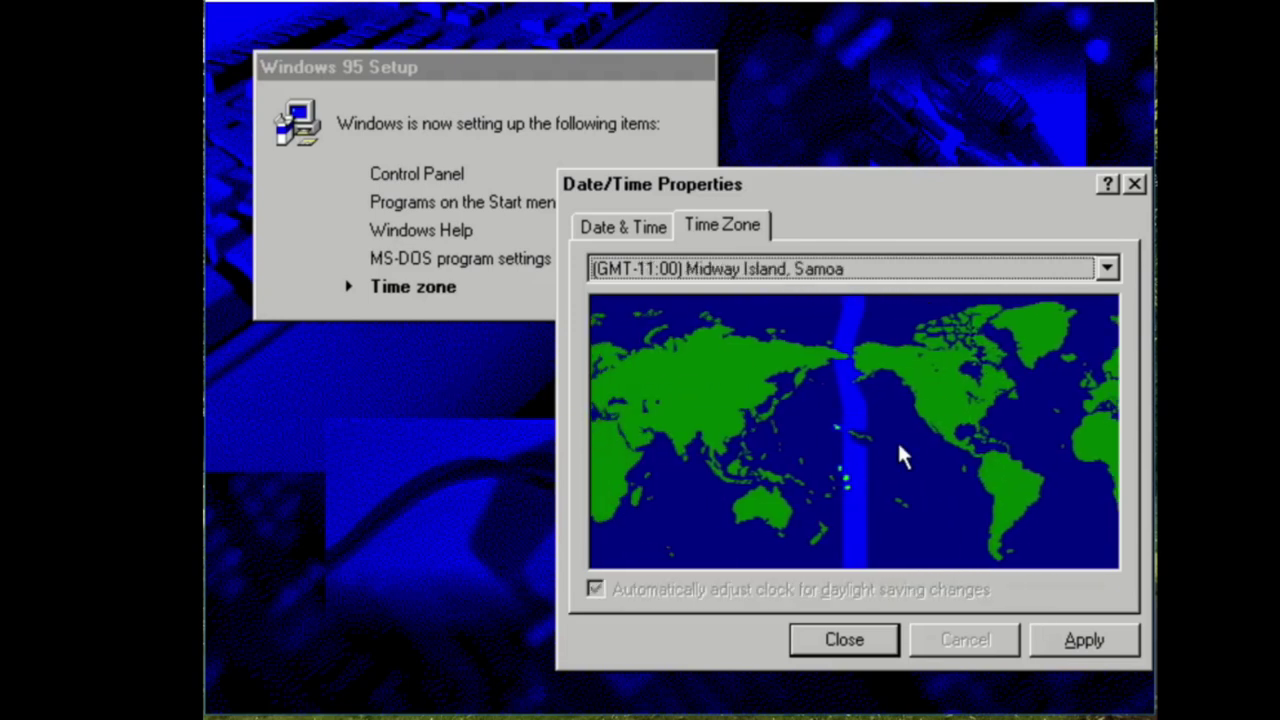
left_click(810, 436)
left_click(986, 442)
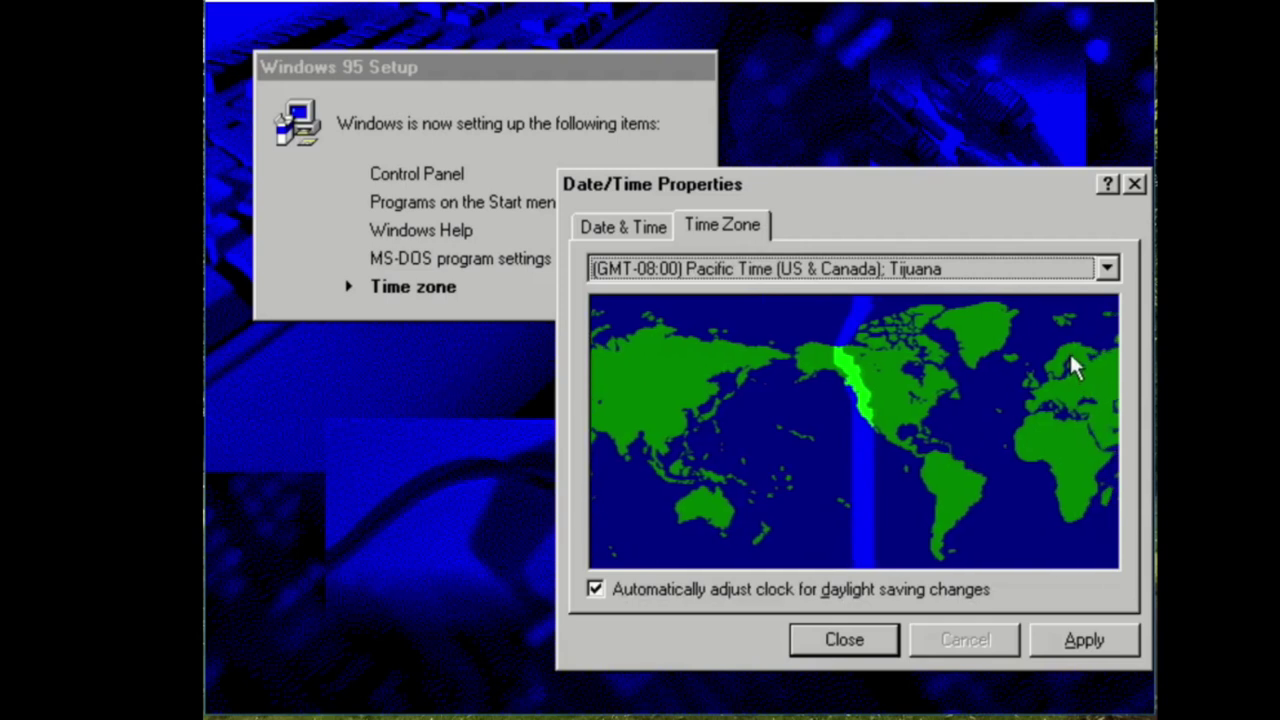
Set the time zone to (GMT) Greenwich Mean Time; Dublin, Edinburgh, London, apply it and confirm the date and time properties
left_click(1021, 376)
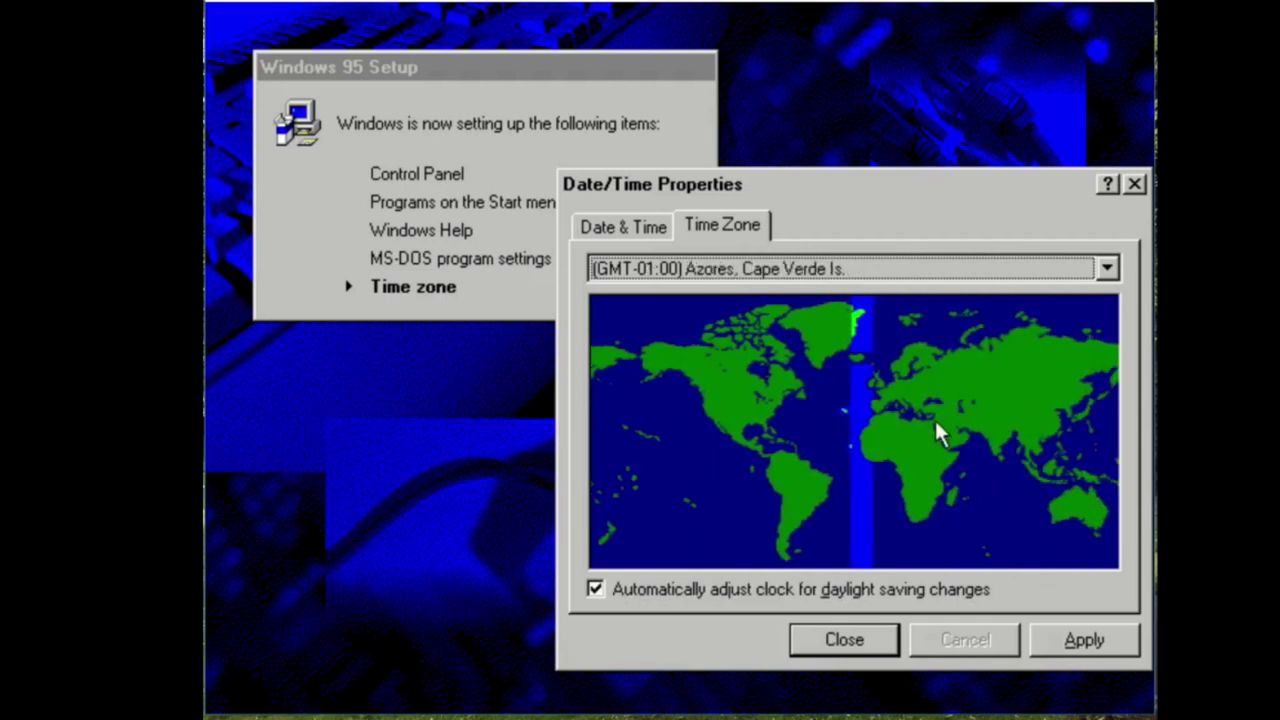
left_click(879, 393)
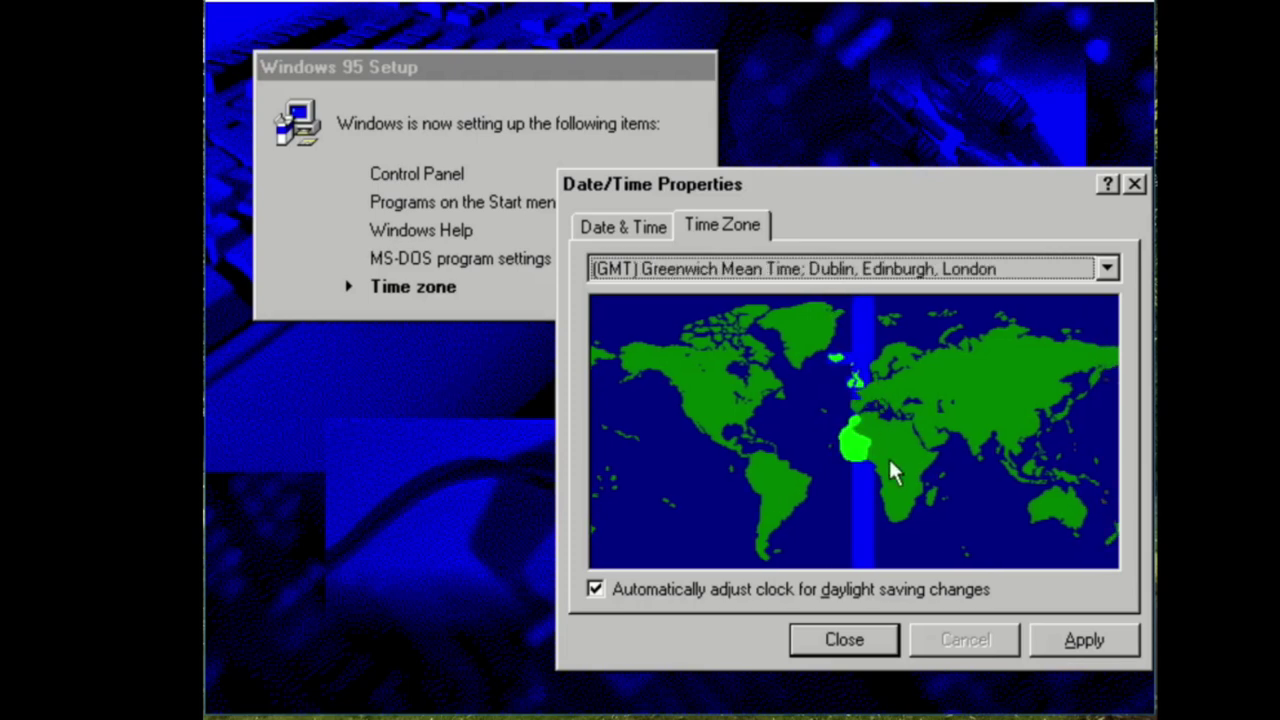
left_click(1097, 630)
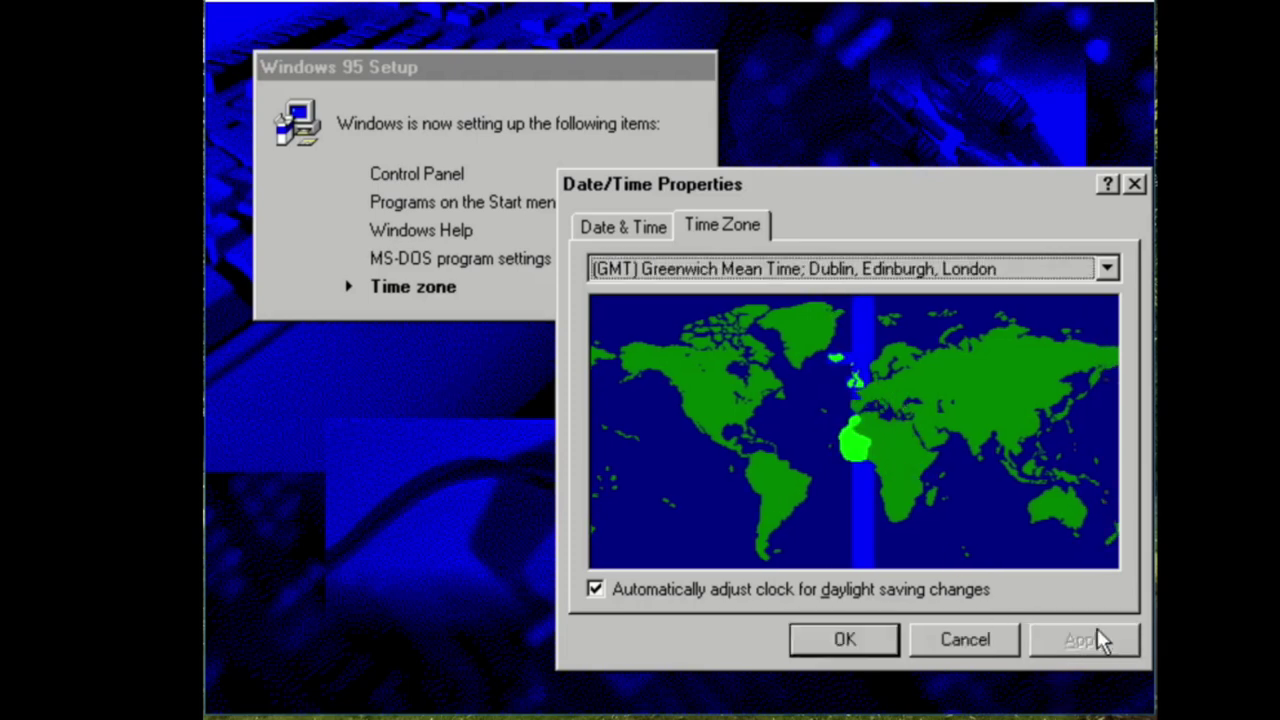
left_click(871, 638)
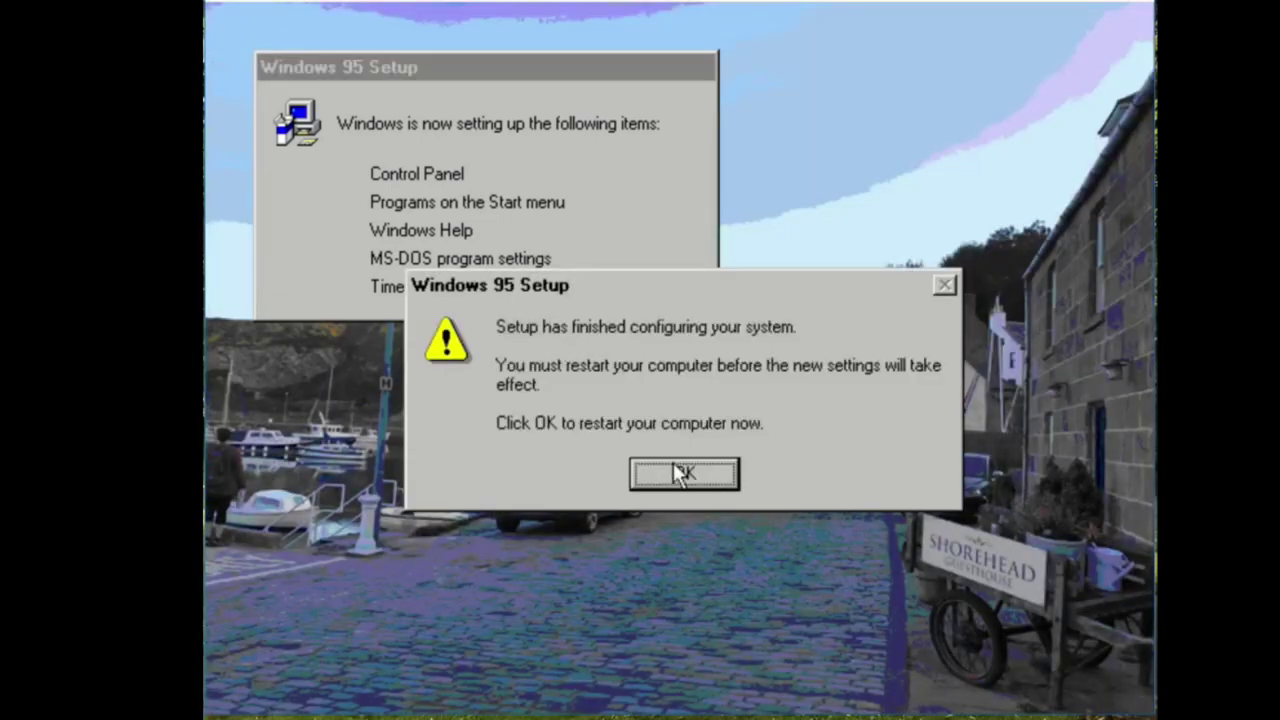
Accept the restart of the computer to put the new Windows 95 settings into effect
left_click(673, 462)
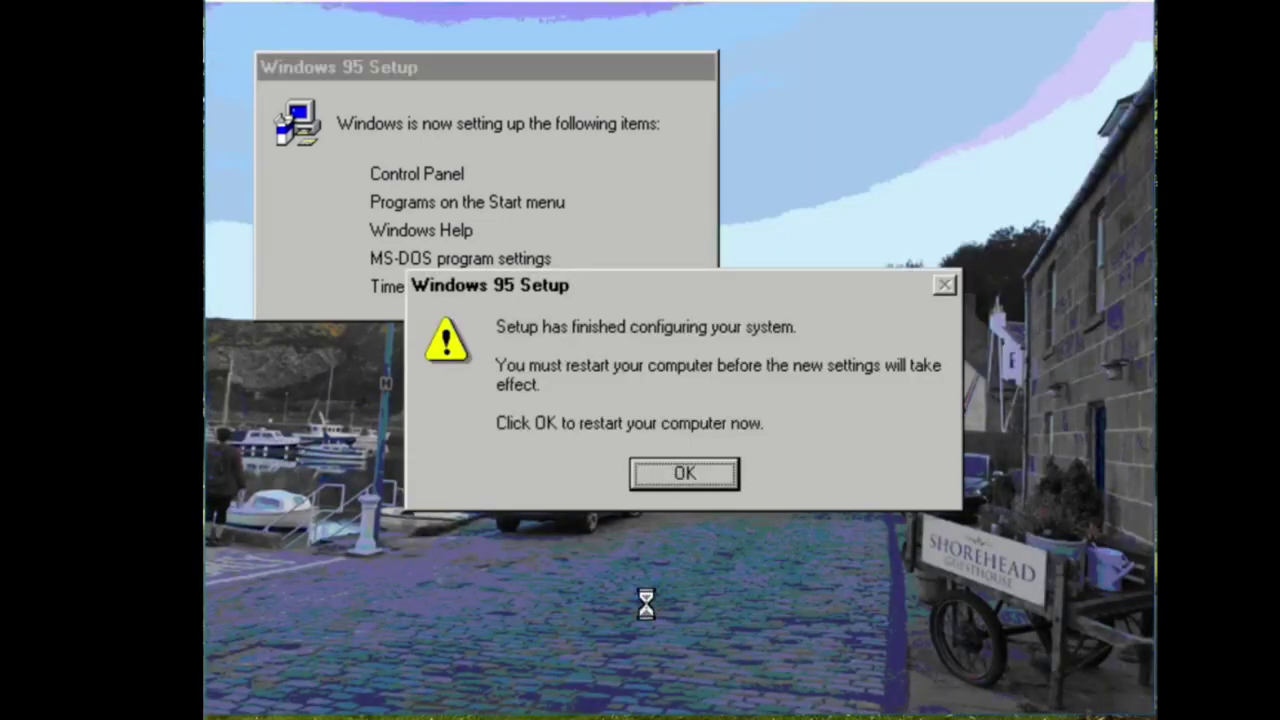
left_click(688, 467)
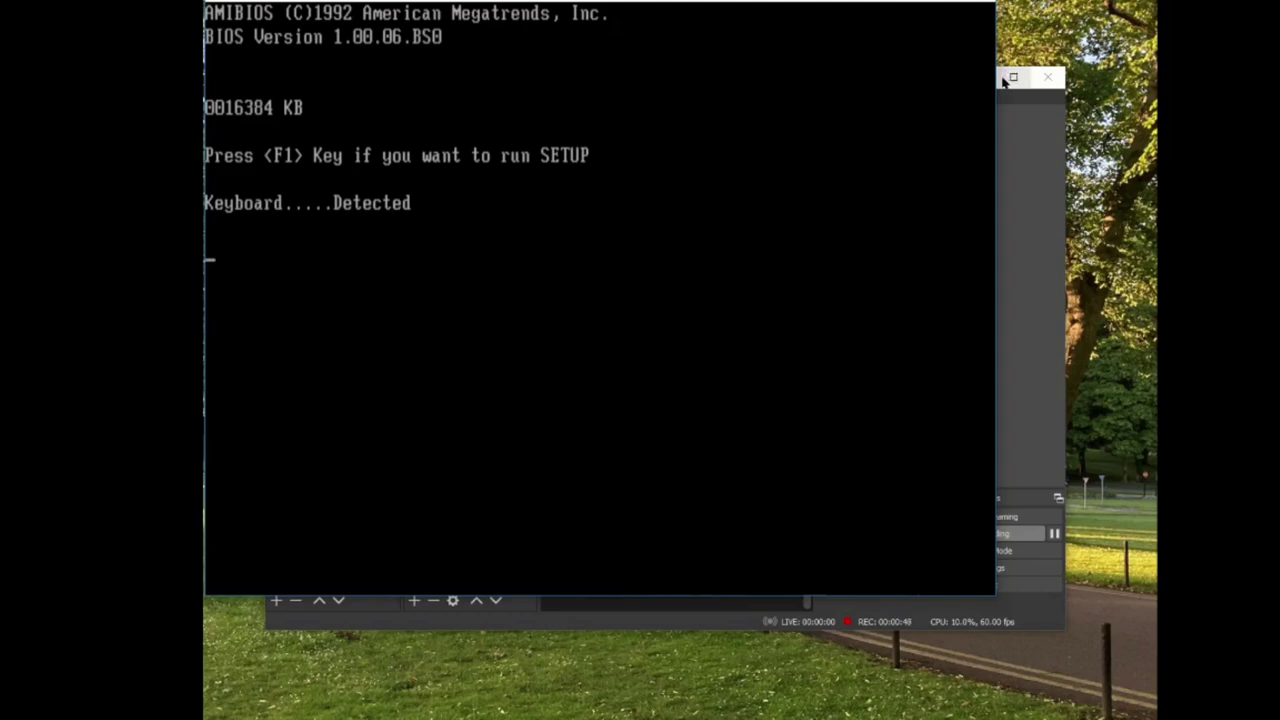
left_click(999, 79)
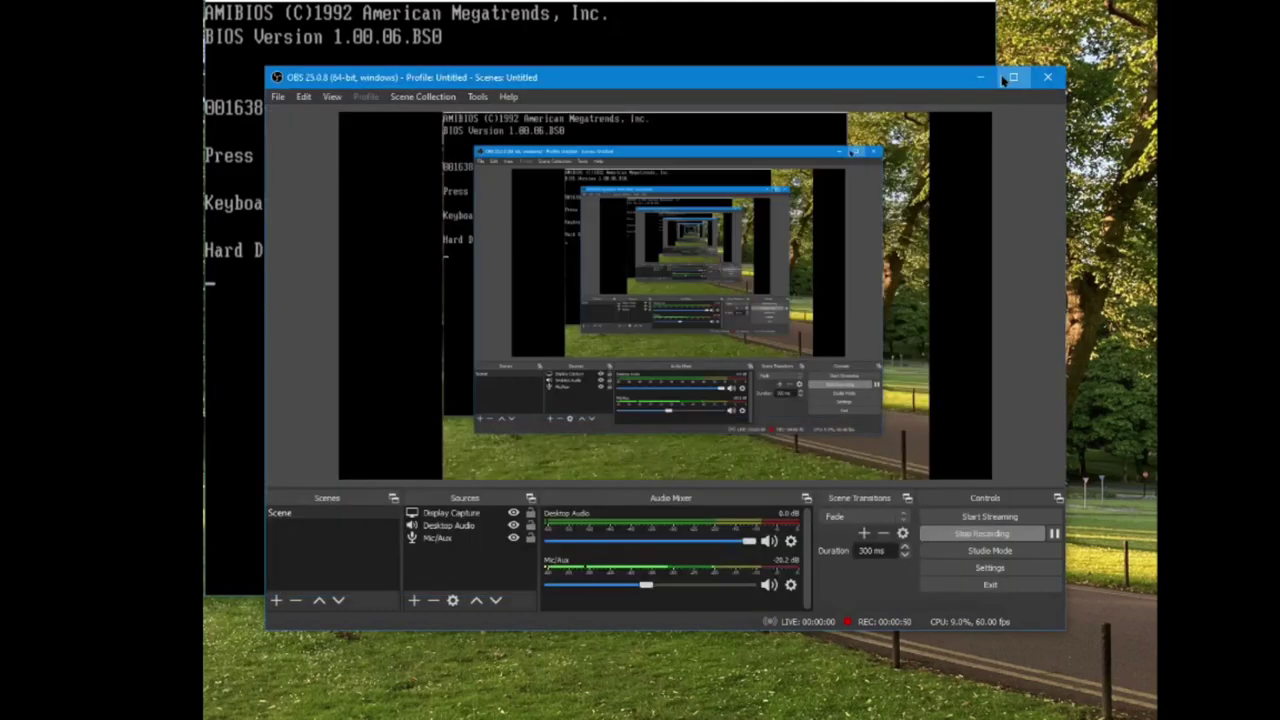
left_click(952, 77)
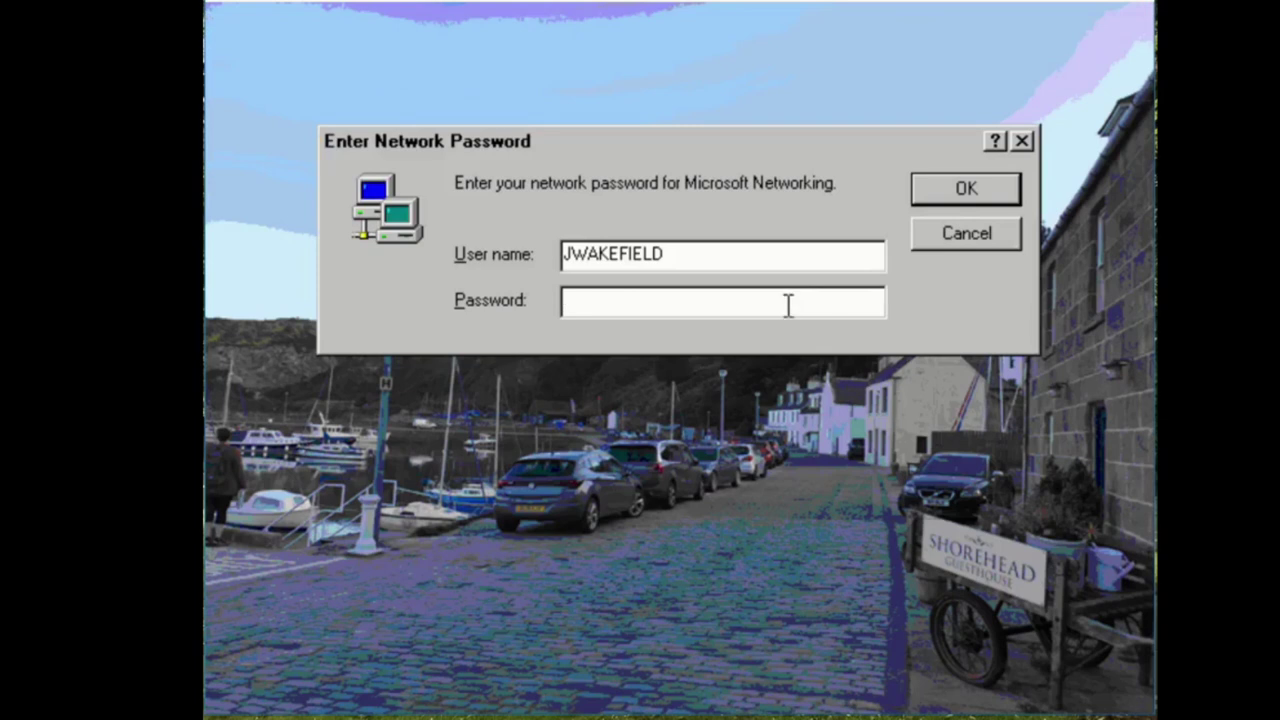
Log on to Microsoft Networking with the password left blank and close the Welcome window
key("Return")
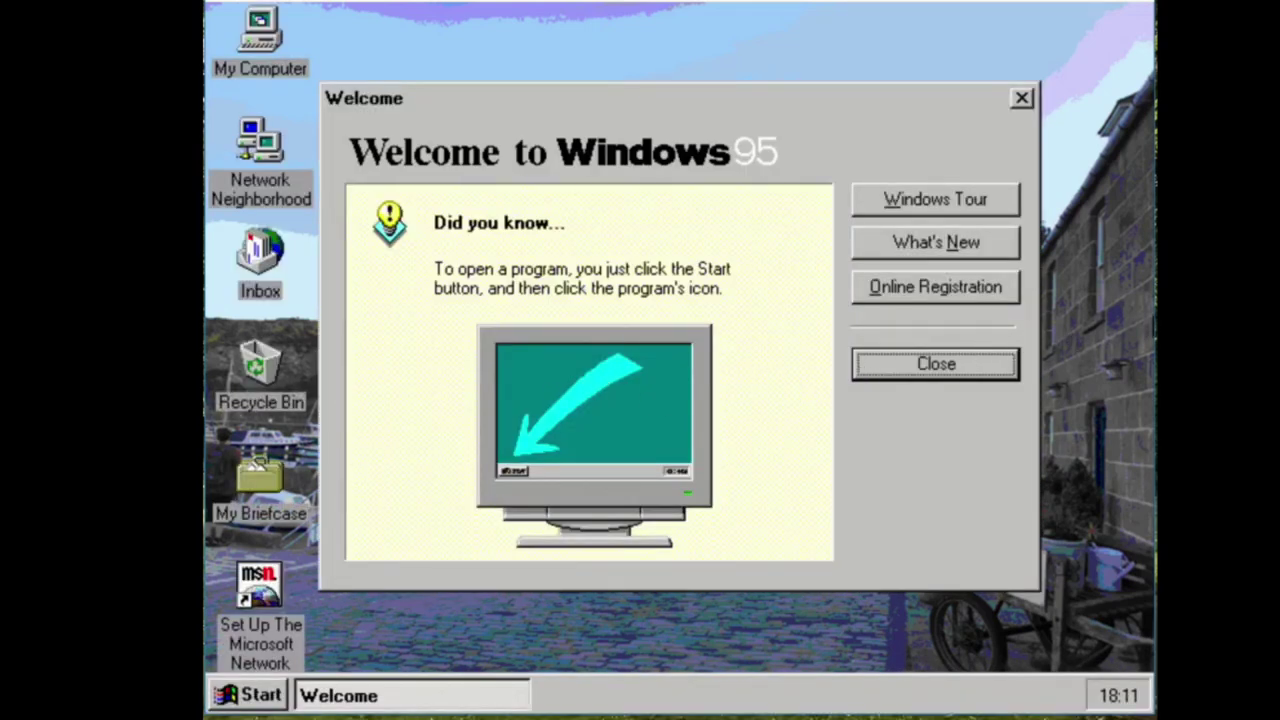
left_click(1014, 364)
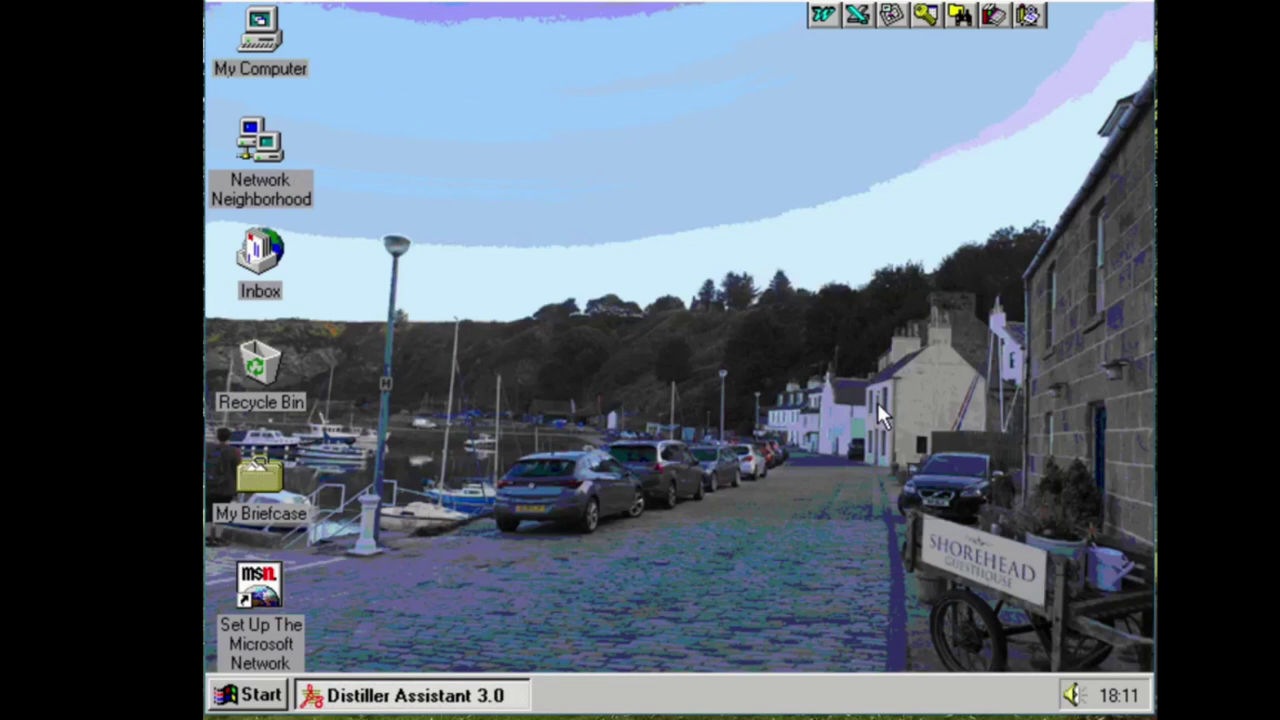
key("ctrl+Escape")
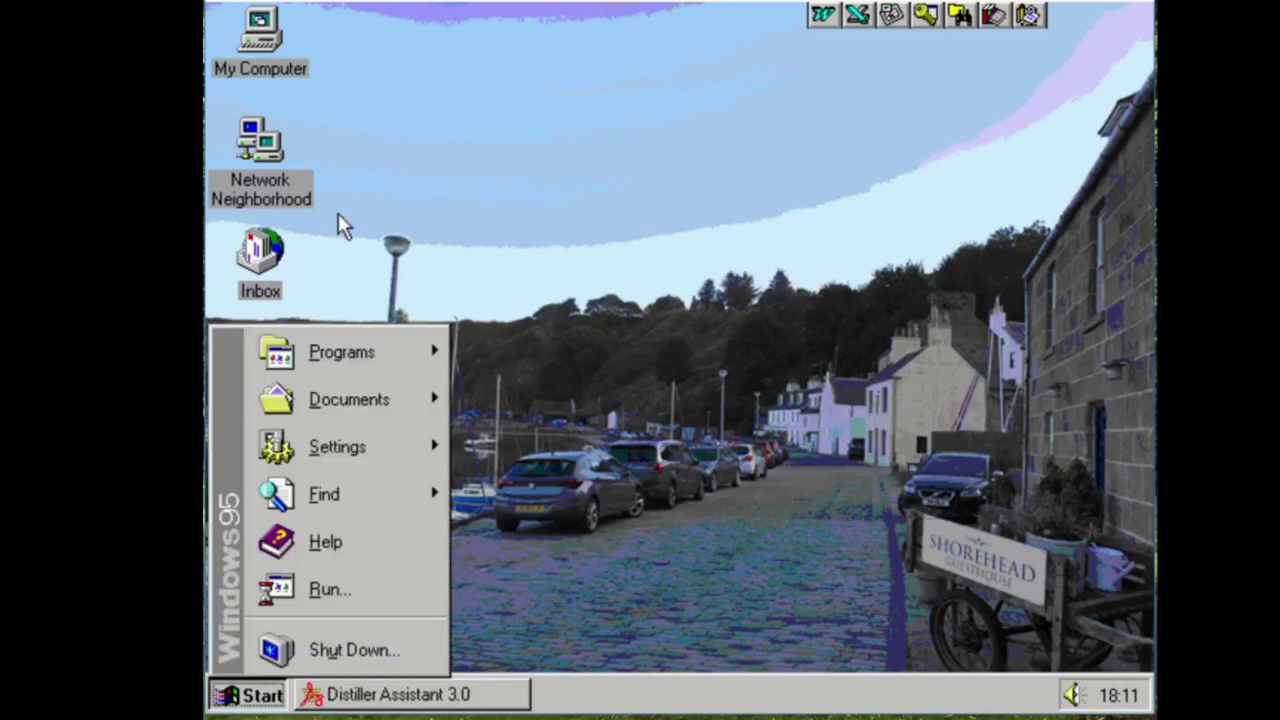
mouse_move(380, 345)
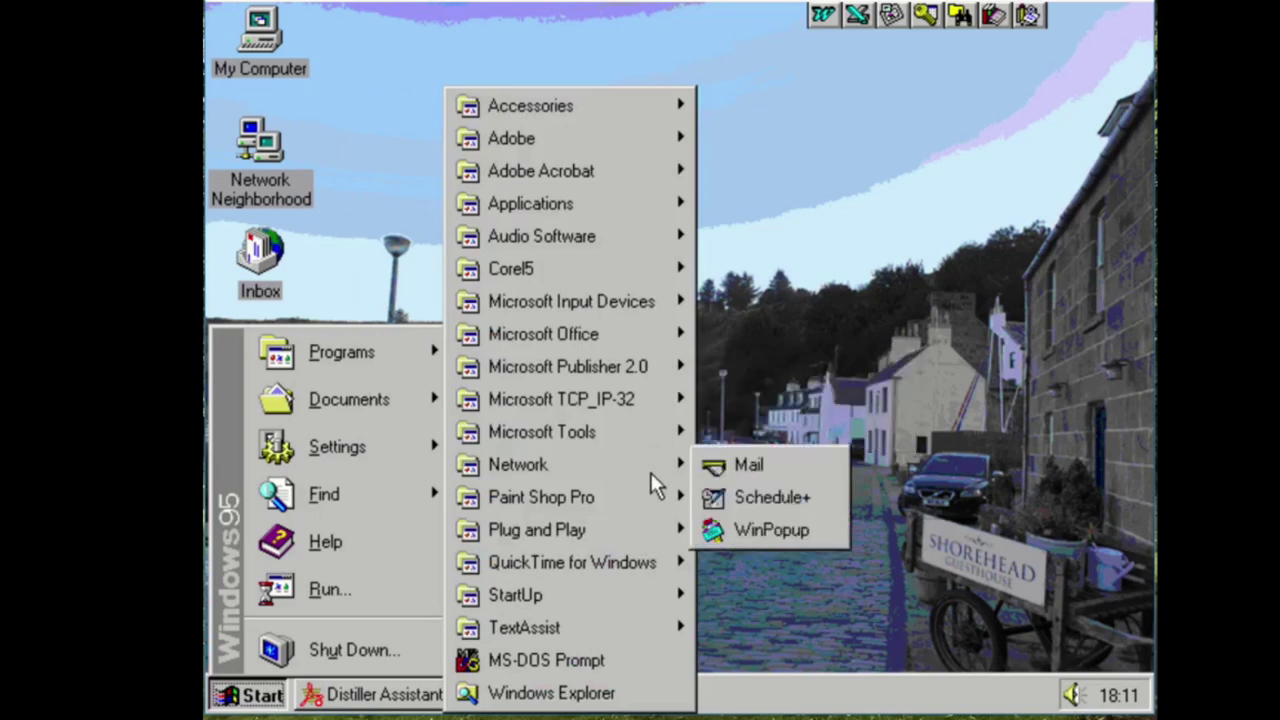
mouse_move(671, 430)
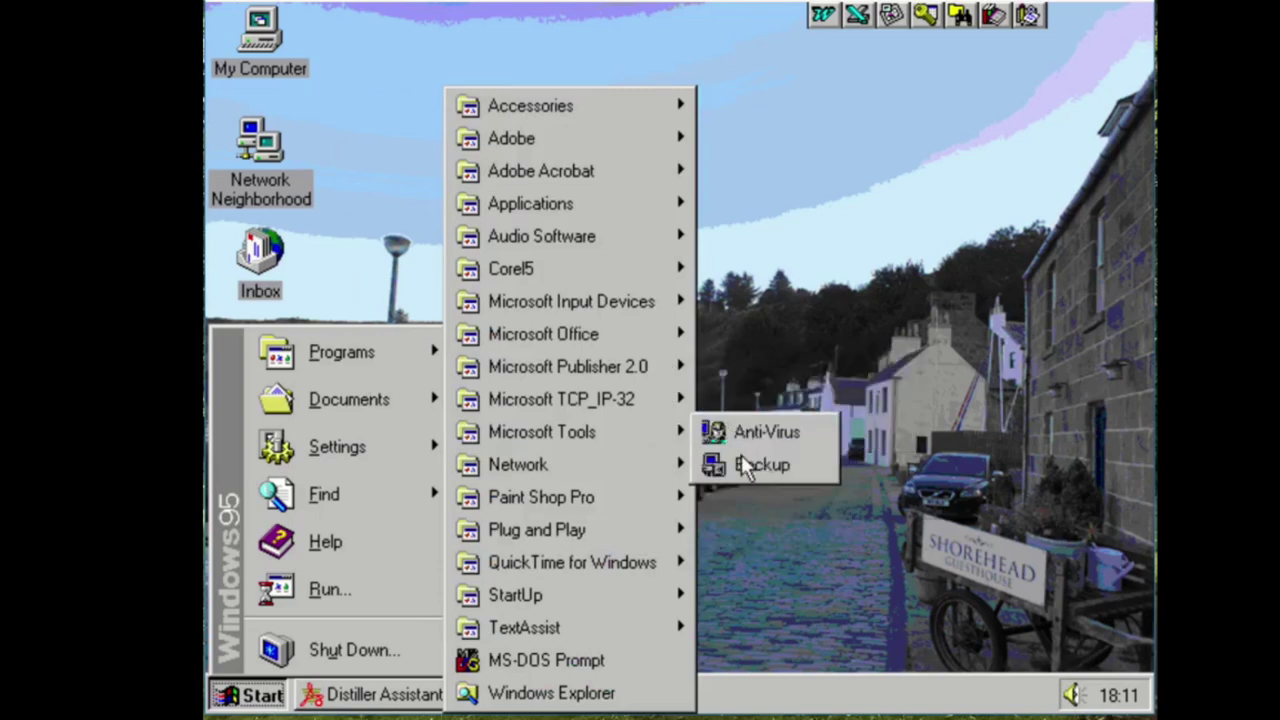
left_click(784, 108)
Change the desktop's appearance scheme to Windows Standard in the display properties and confirm it
right_click(784, 109)
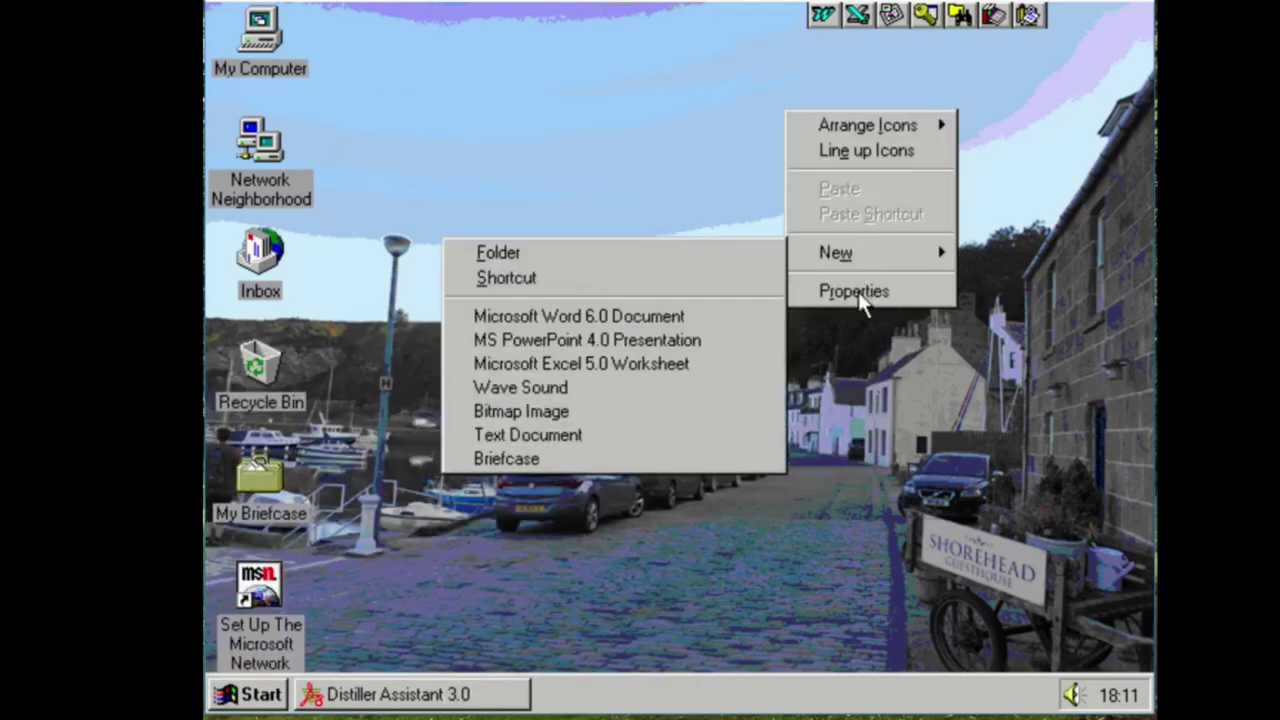
left_click(855, 290)
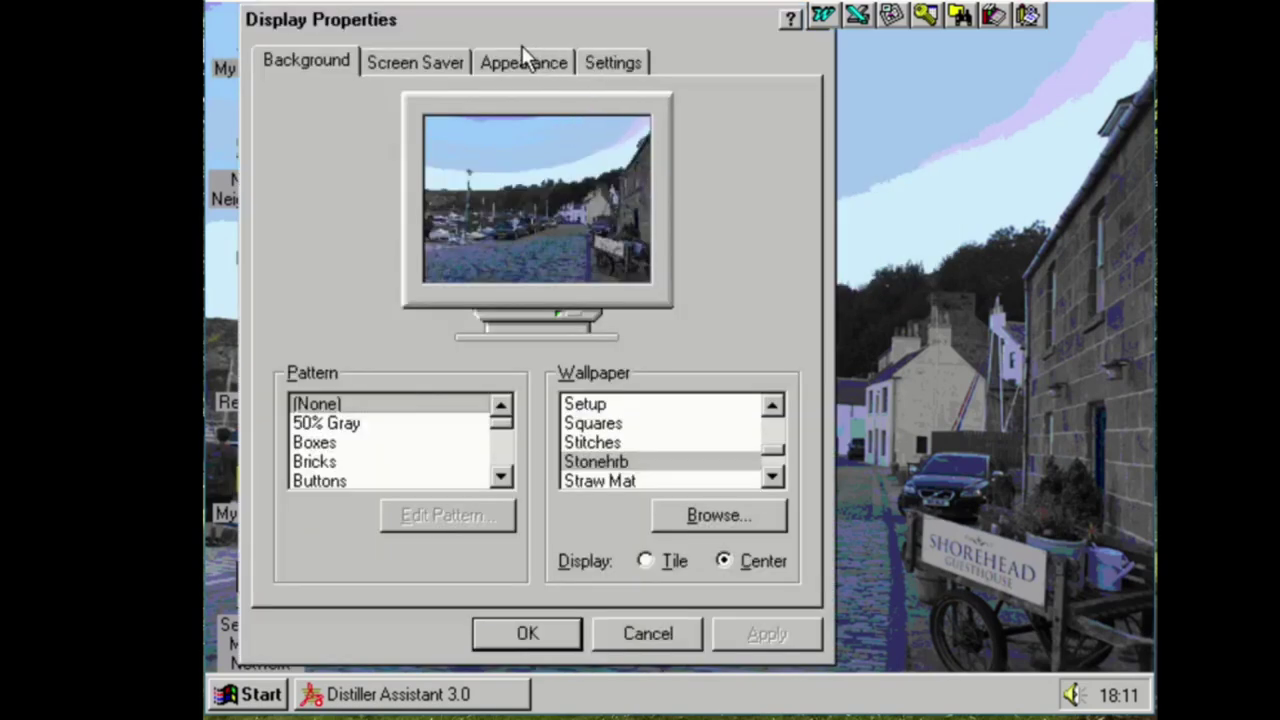
left_click(523, 60)
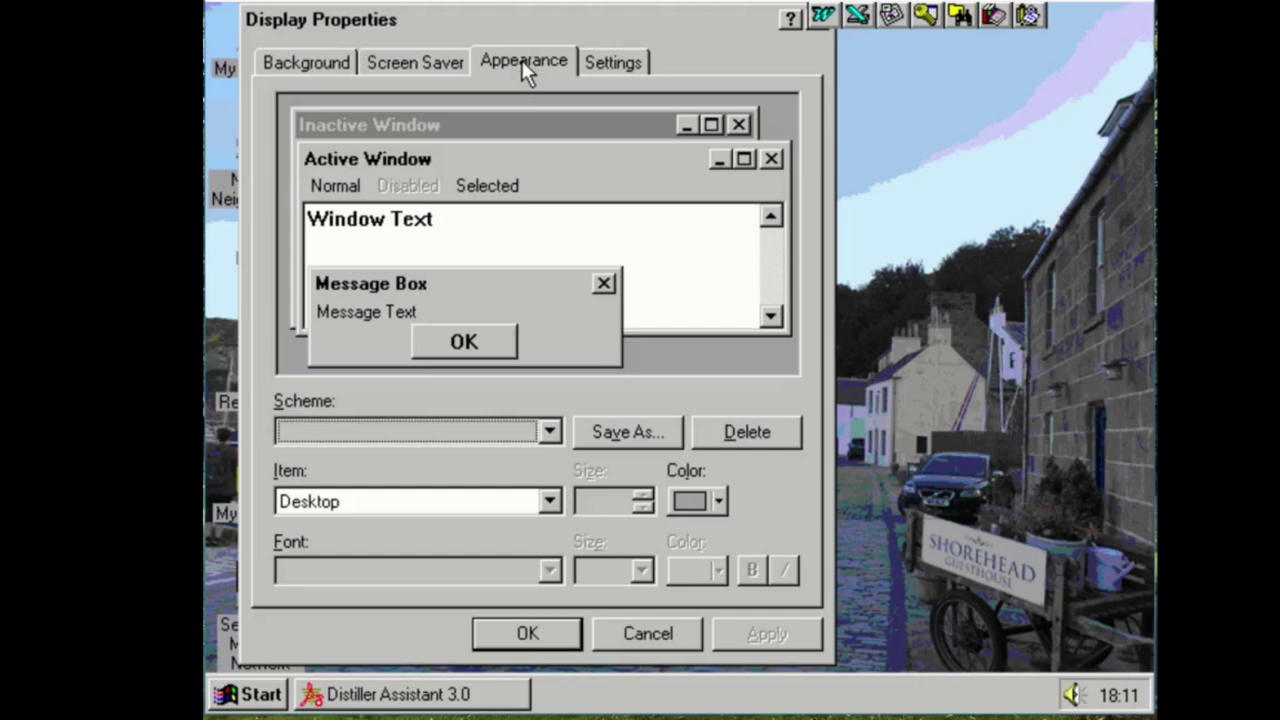
key("Down")
key("Down")
key("Down")
key("Down")
key("Down")
key("Down")
key("Down")
key("Down")
key("Down")
key("Down")
key("Down")
key("Down")
key("Down")
key("Down")
key("Down")
key("Down")
key("Down")
key("Down")
key("Down")
key("Down")
key("Down")
key("Down")
key("Down")
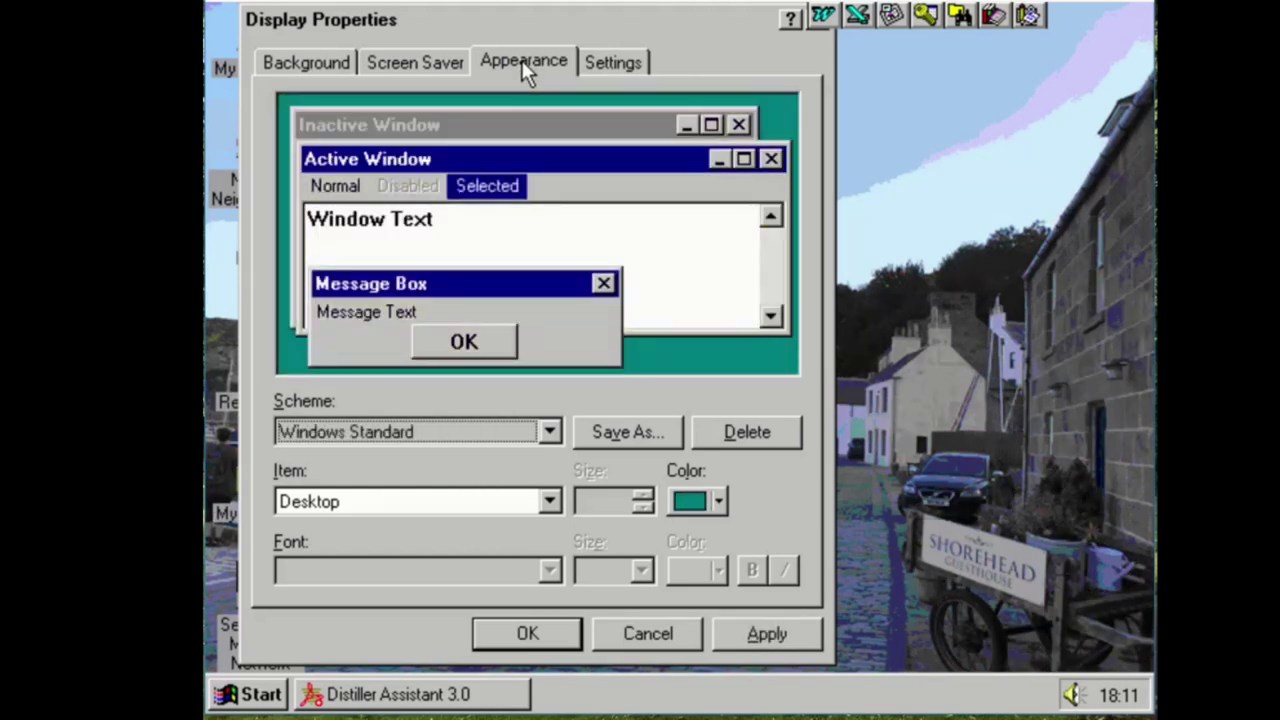
key("Return")
right_click(381, 151)
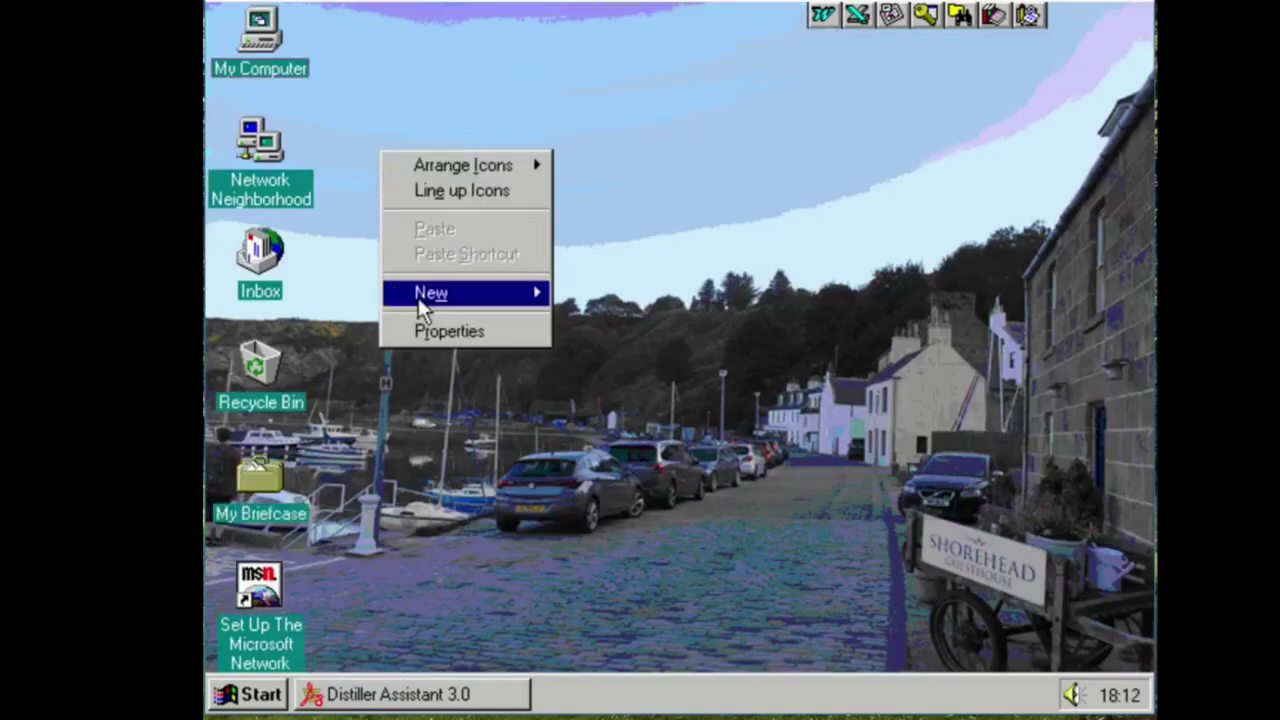
left_click(408, 475)
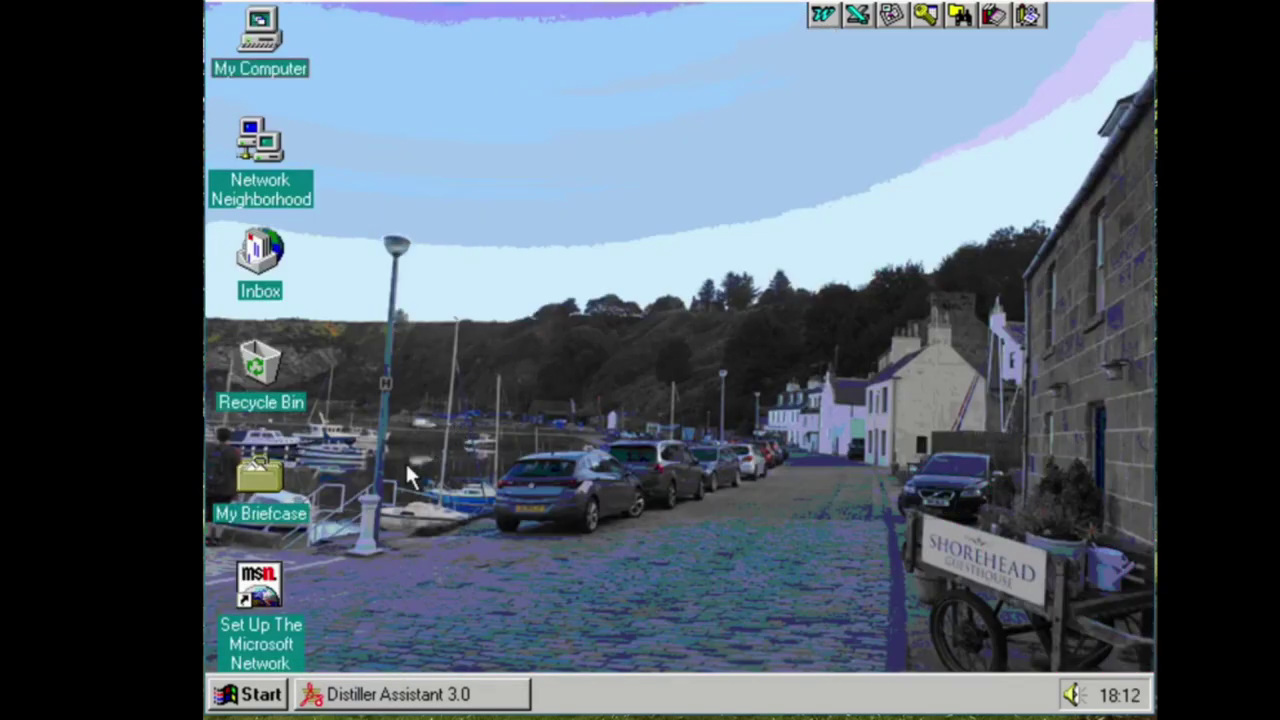
Open the msip folder inside the retro folder on the Installs network drive (N:)
double_click(259, 32)
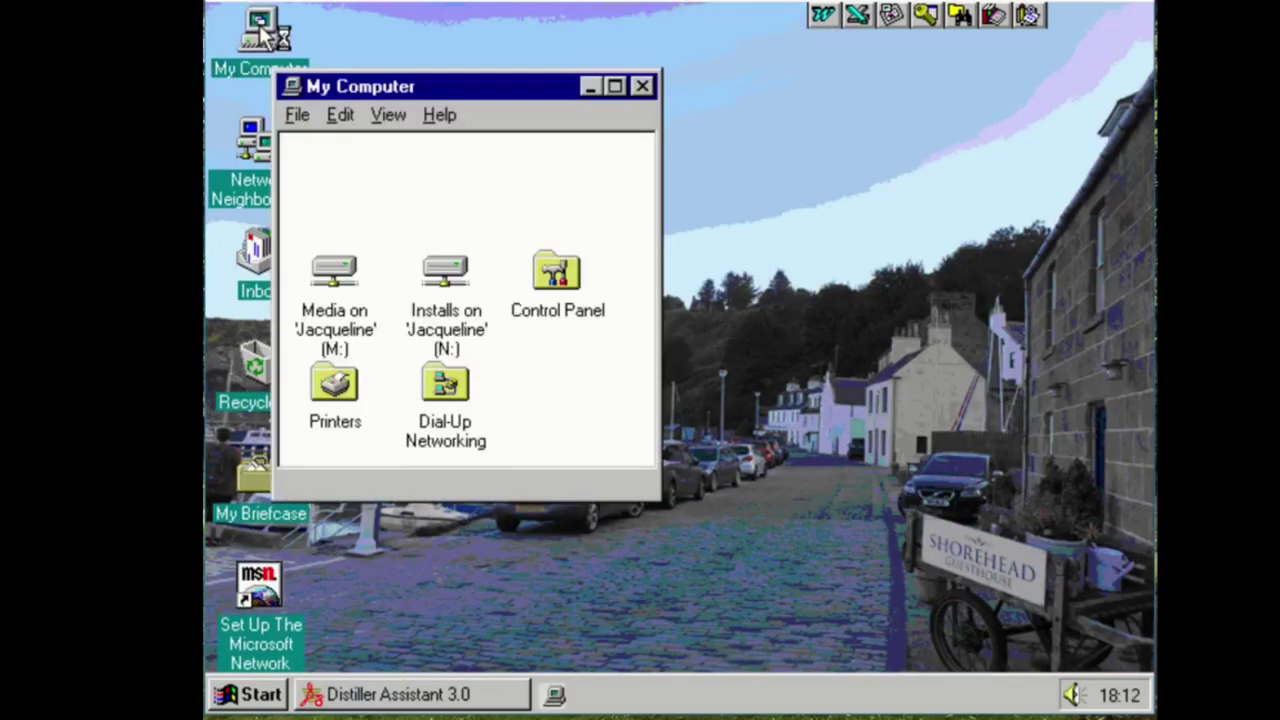
double_click(476, 328)
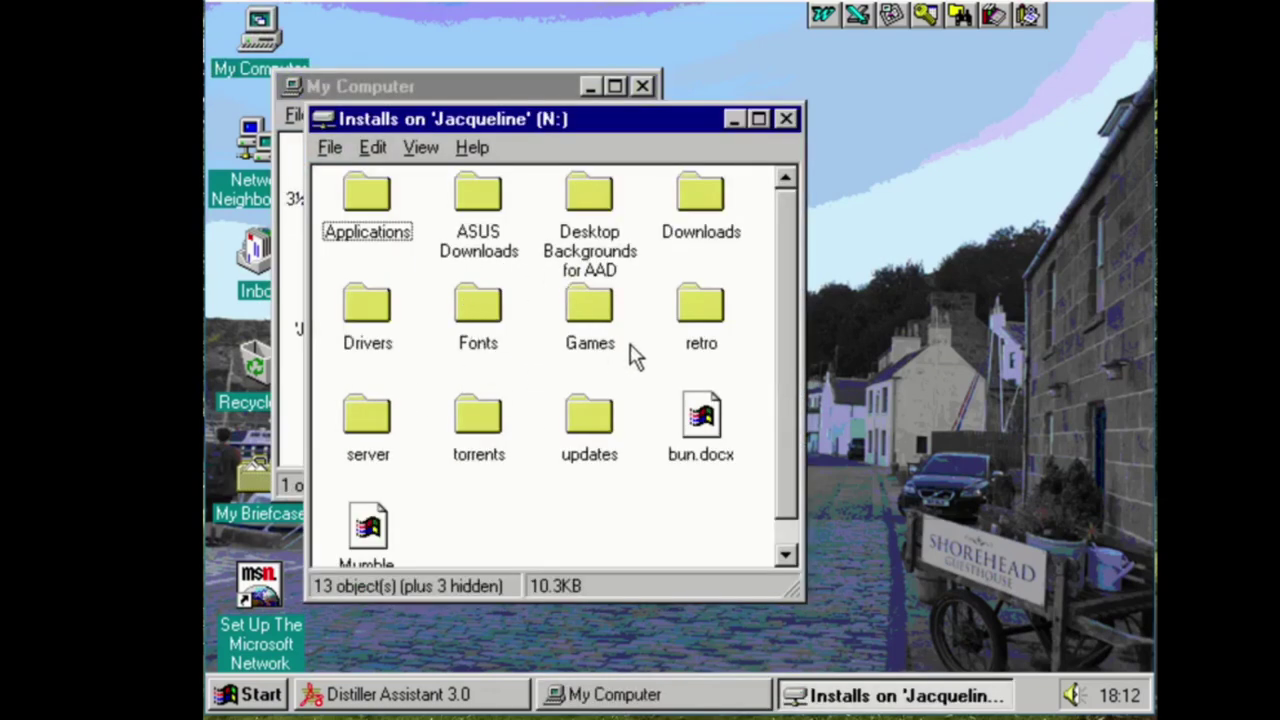
double_click(701, 330)
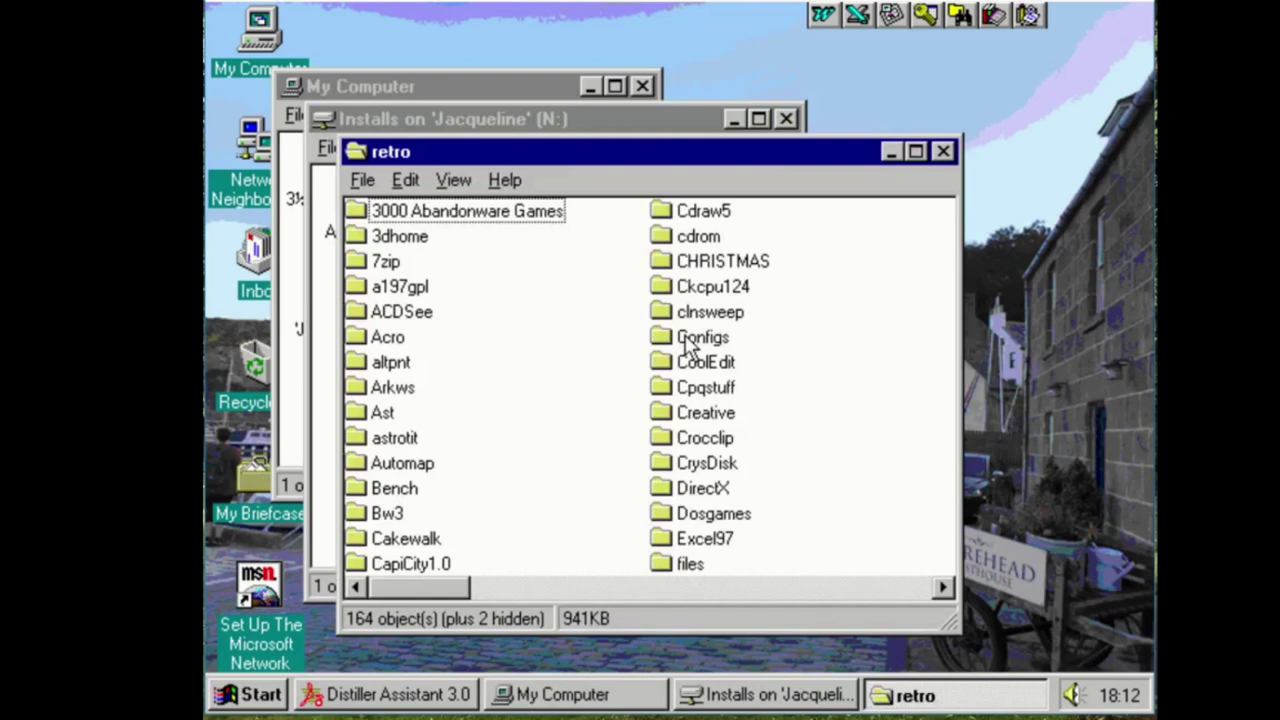
type("msi")
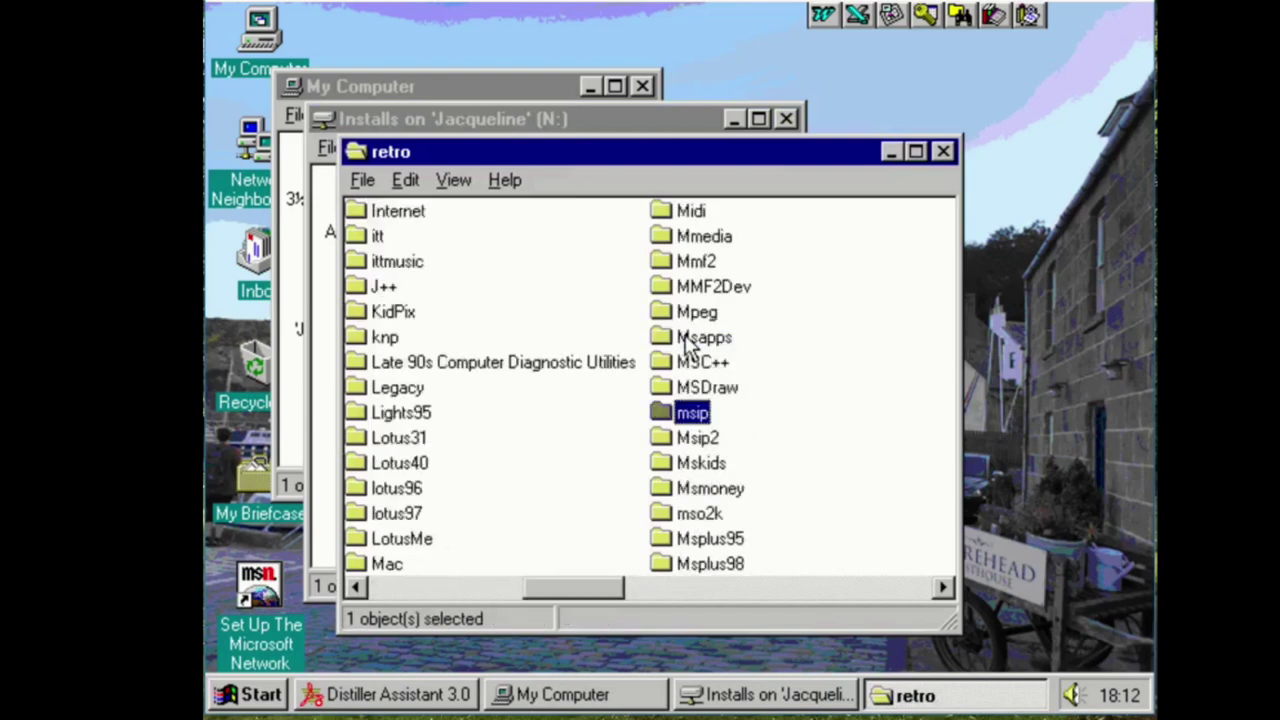
key("Return")
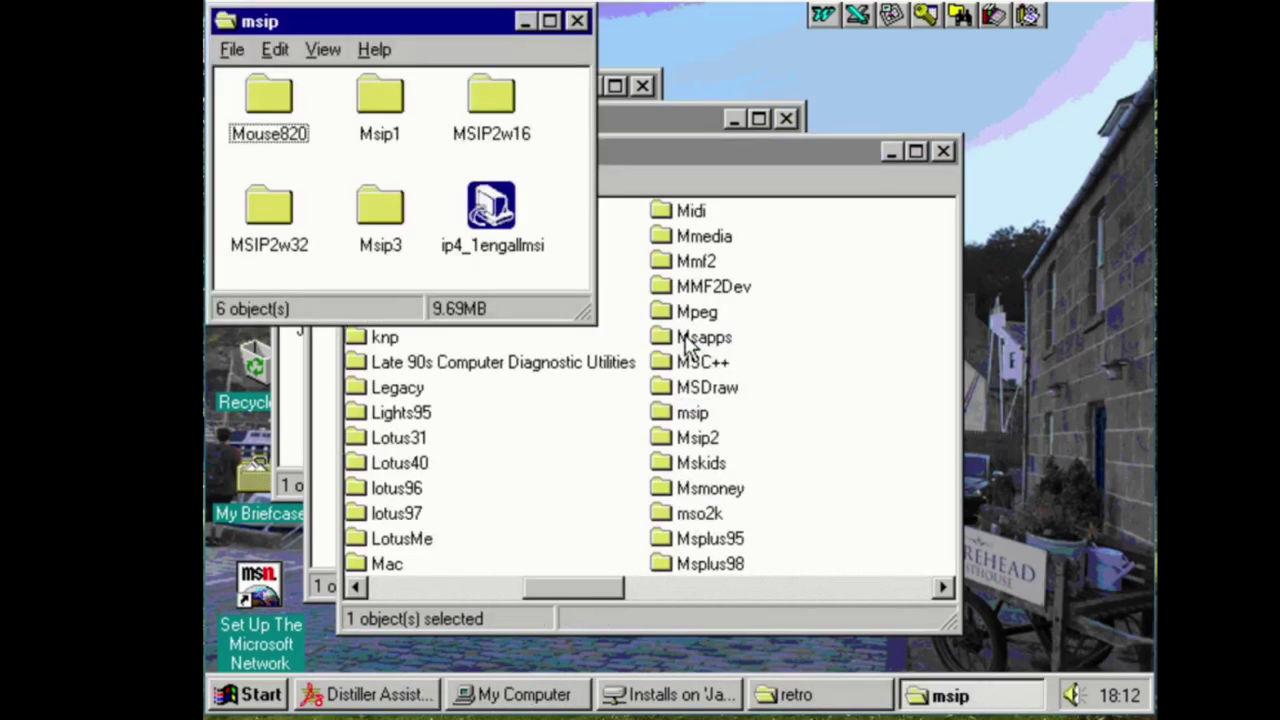
Open the Disk1 folder inside the Msip1 folder and look through its Setup files
key("Right")
key("Return")
key("Right")
key("Return")
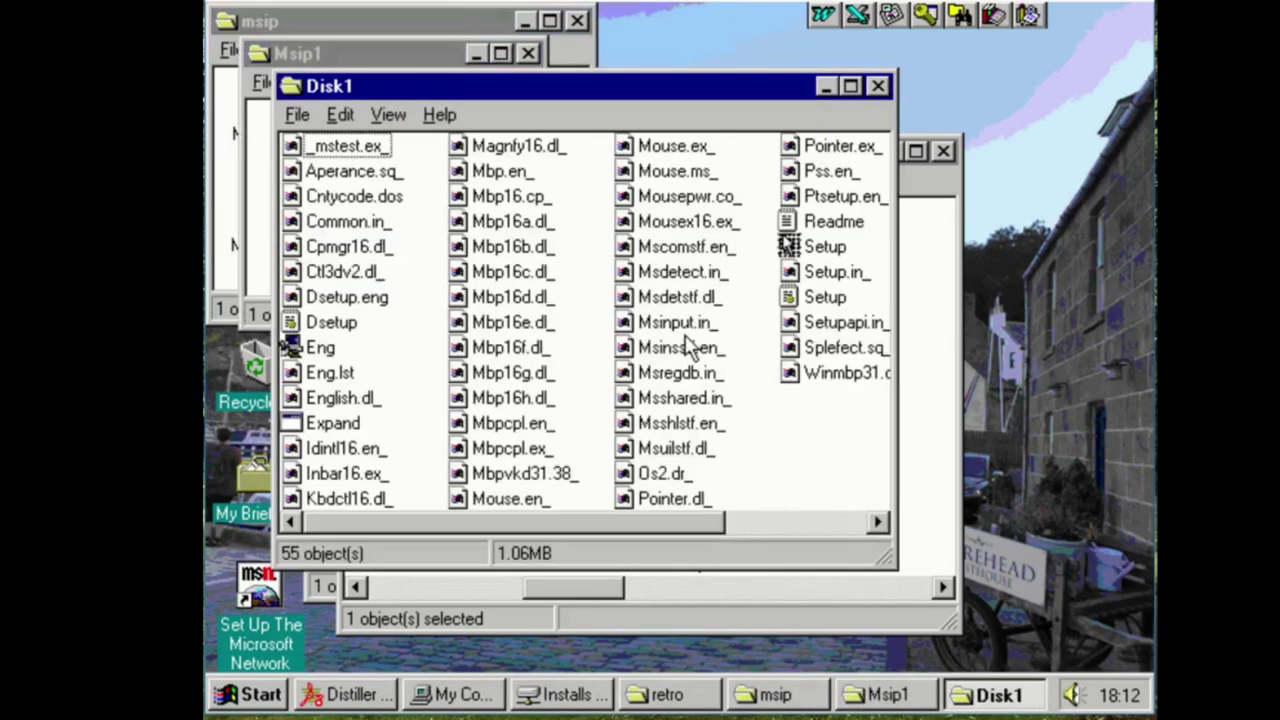
type("s")
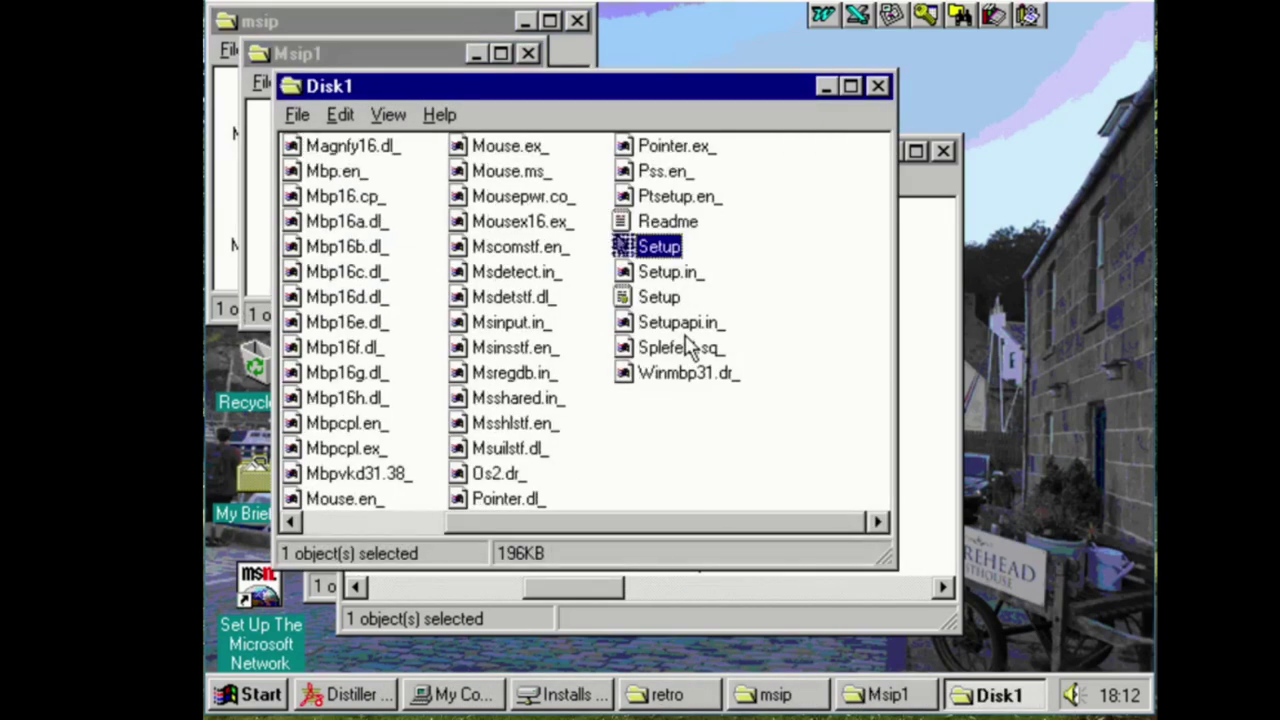
key("Down")
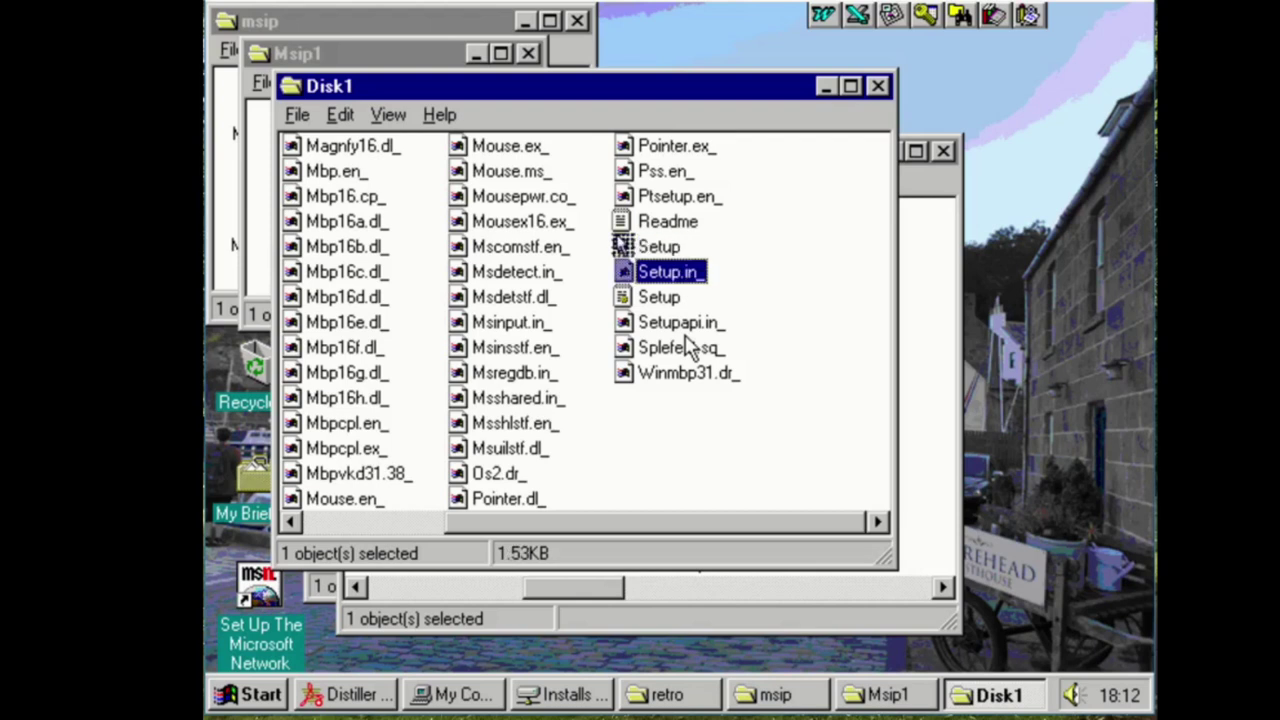
key("Up")
key("Down")
Close all the open folder windows to return to the empty desktop
key("alt+F4")
key("alt+F4")
key("alt+F4")
key("alt+F4")
key("alt+F4")
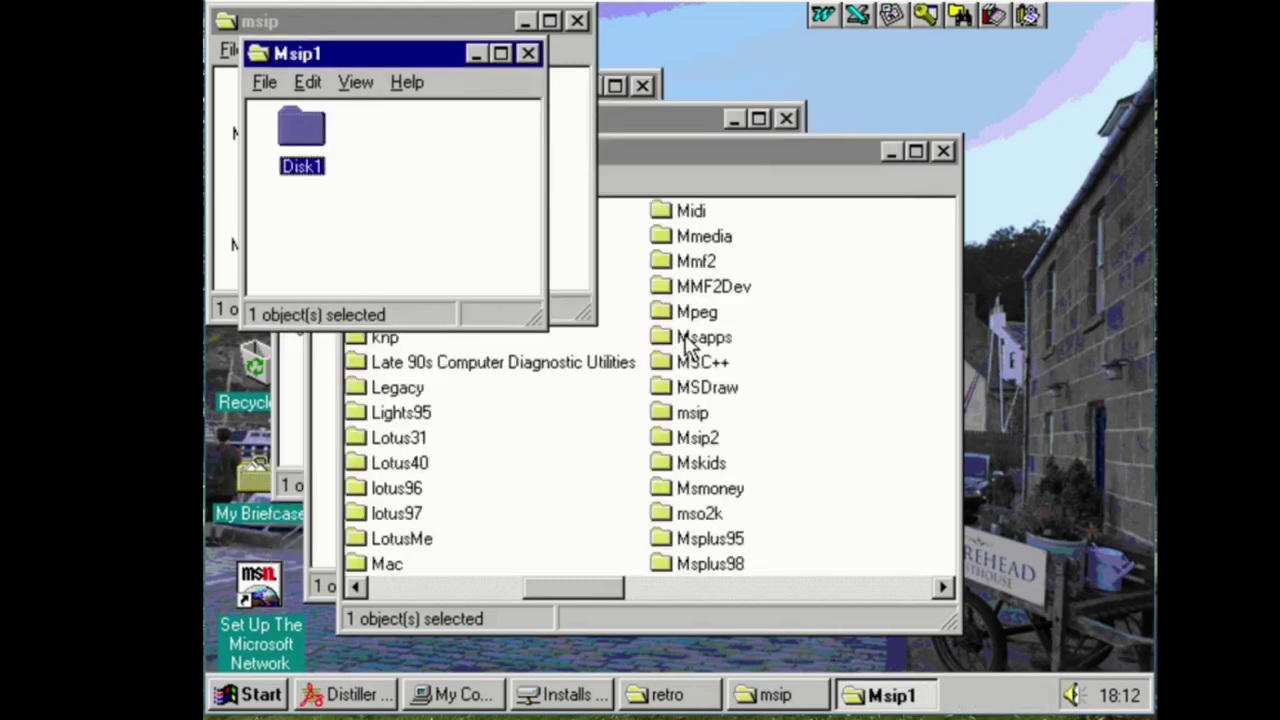
key("alt+F4")
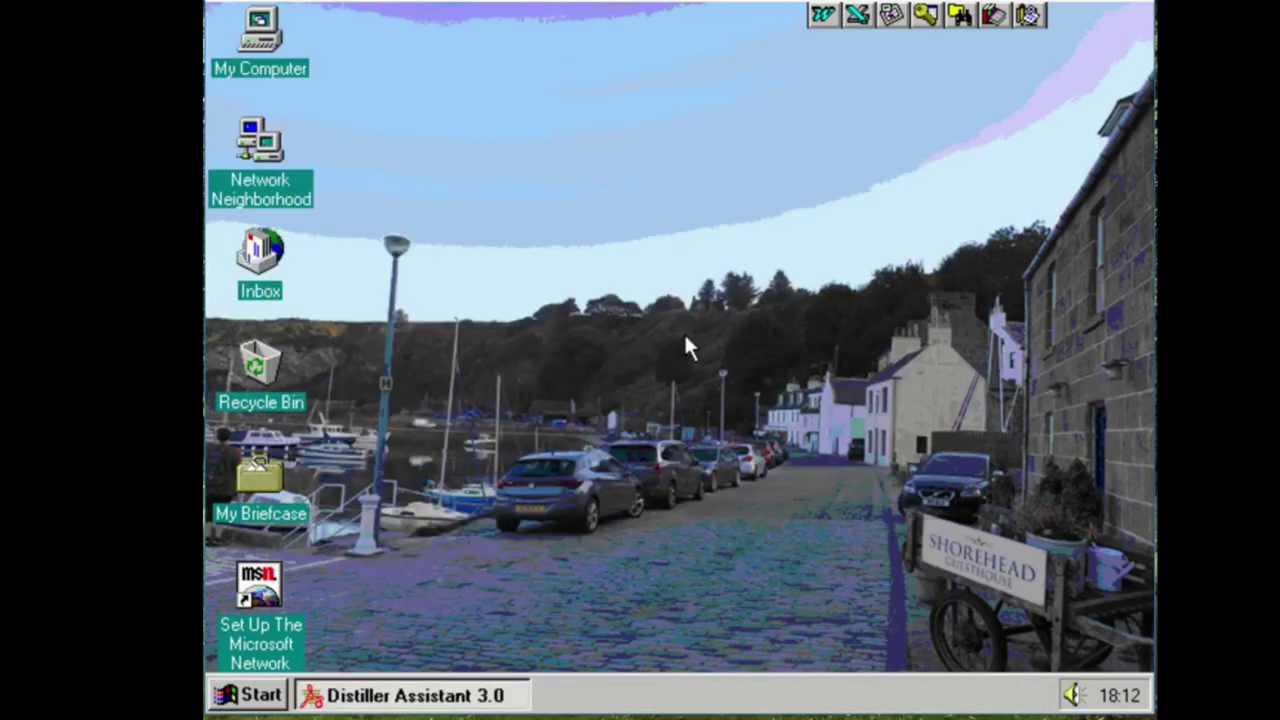
Start changing the disk image for floppy drive A: and browse to PC Virtualisation > My Floppy Disks
left_click(248, 5)
left_click(265, 10)
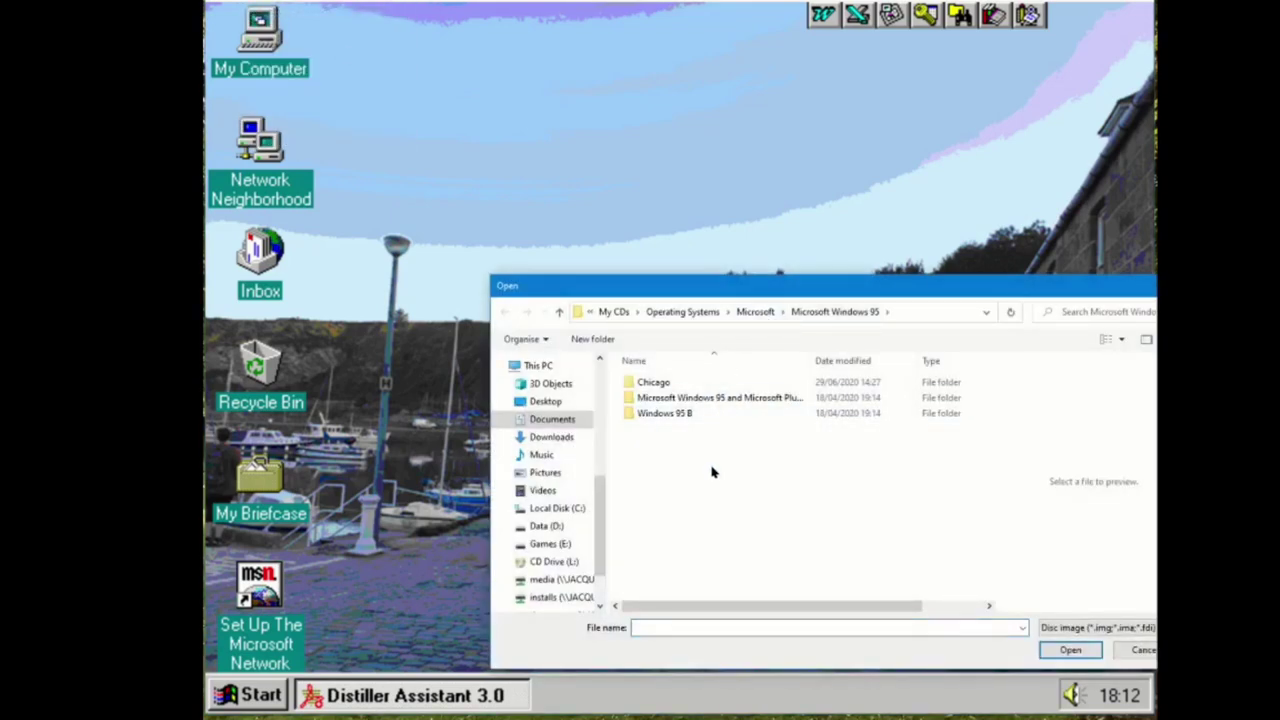
key("BackSpace")
key("BackSpace")
key("BackSpace")
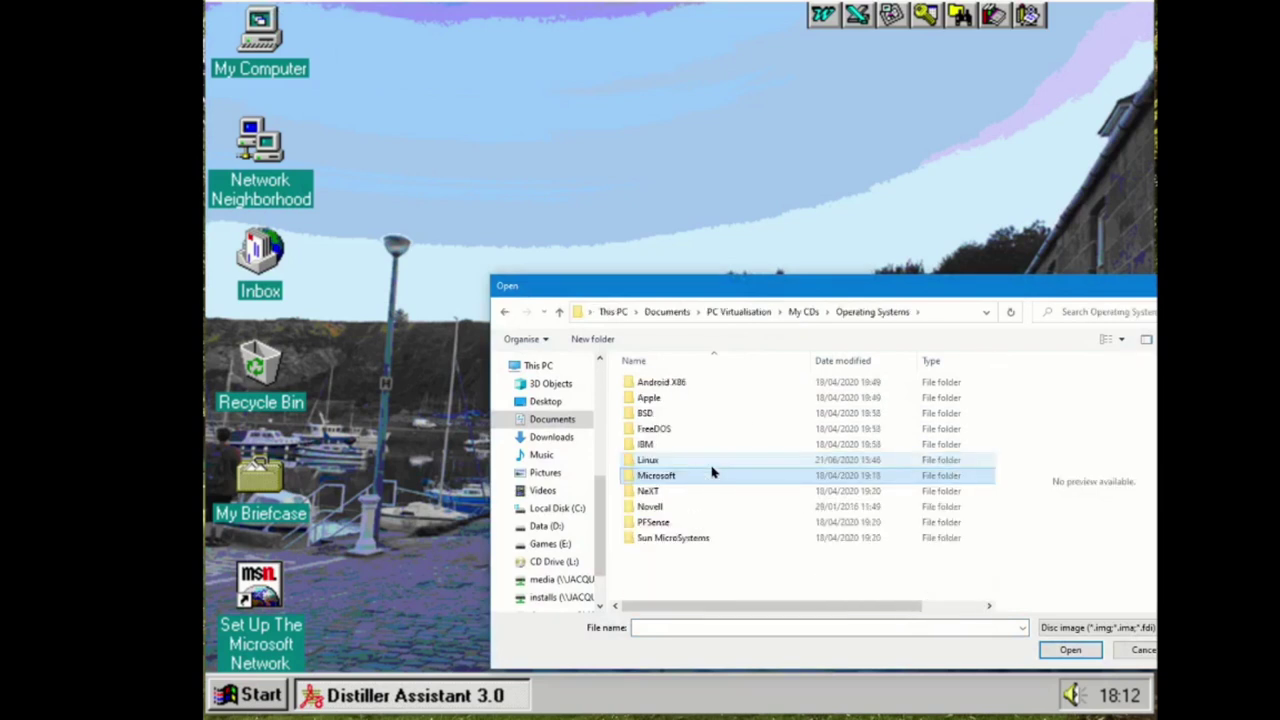
key("BackSpace")
key("Down")
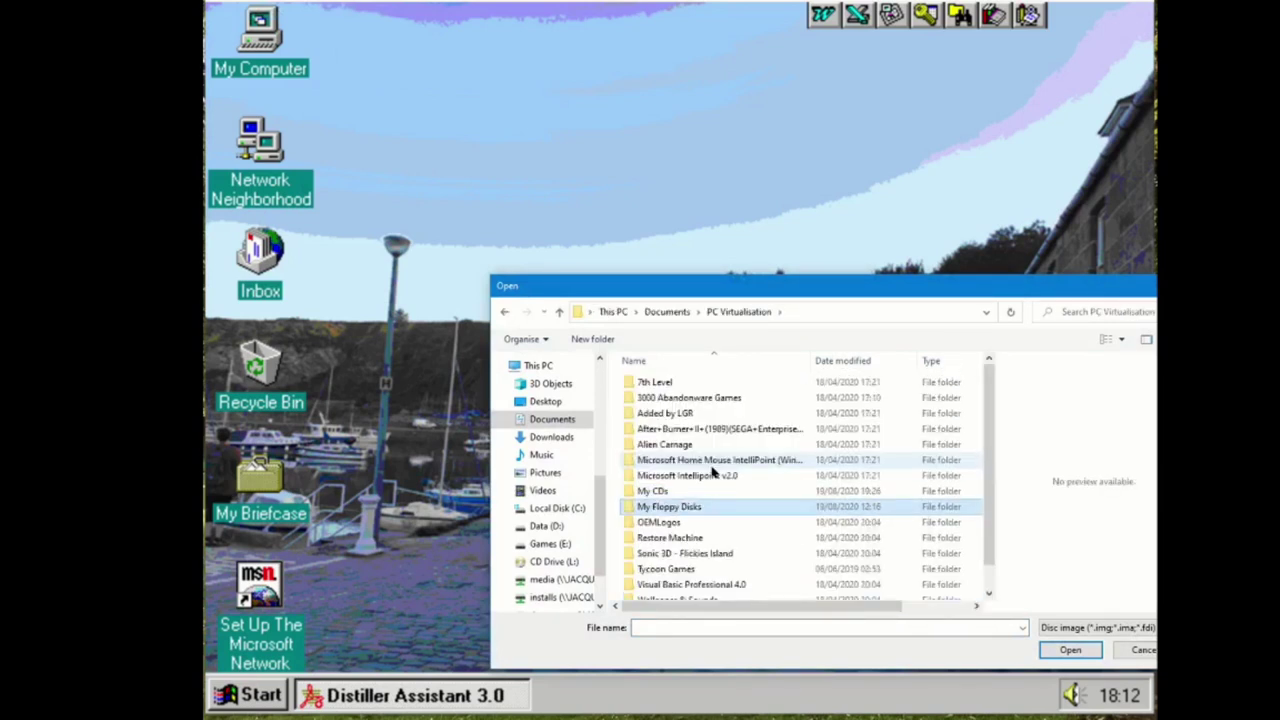
key("Return")
Check the Microsoft Intellipoint 1.1 folder for images and load the Intellipoint 2.0 floppy image from My Floppy Disks
type("micros")
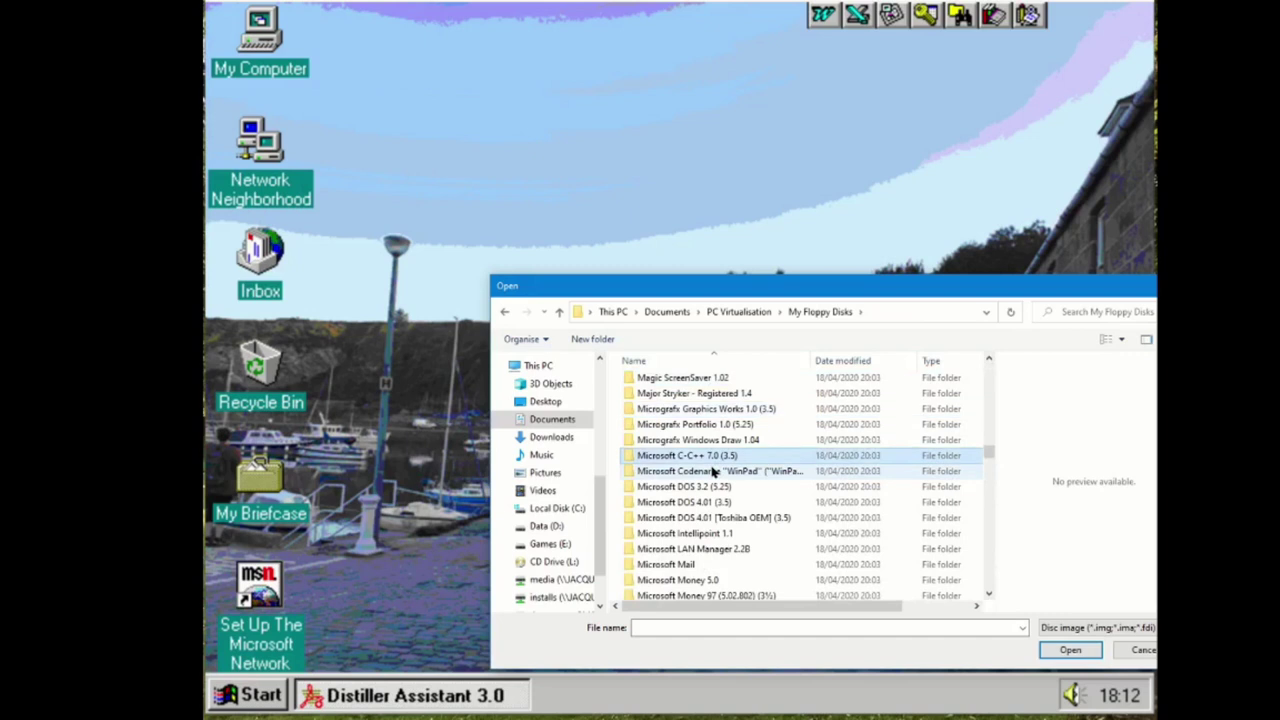
type("oft i")
key("Return")
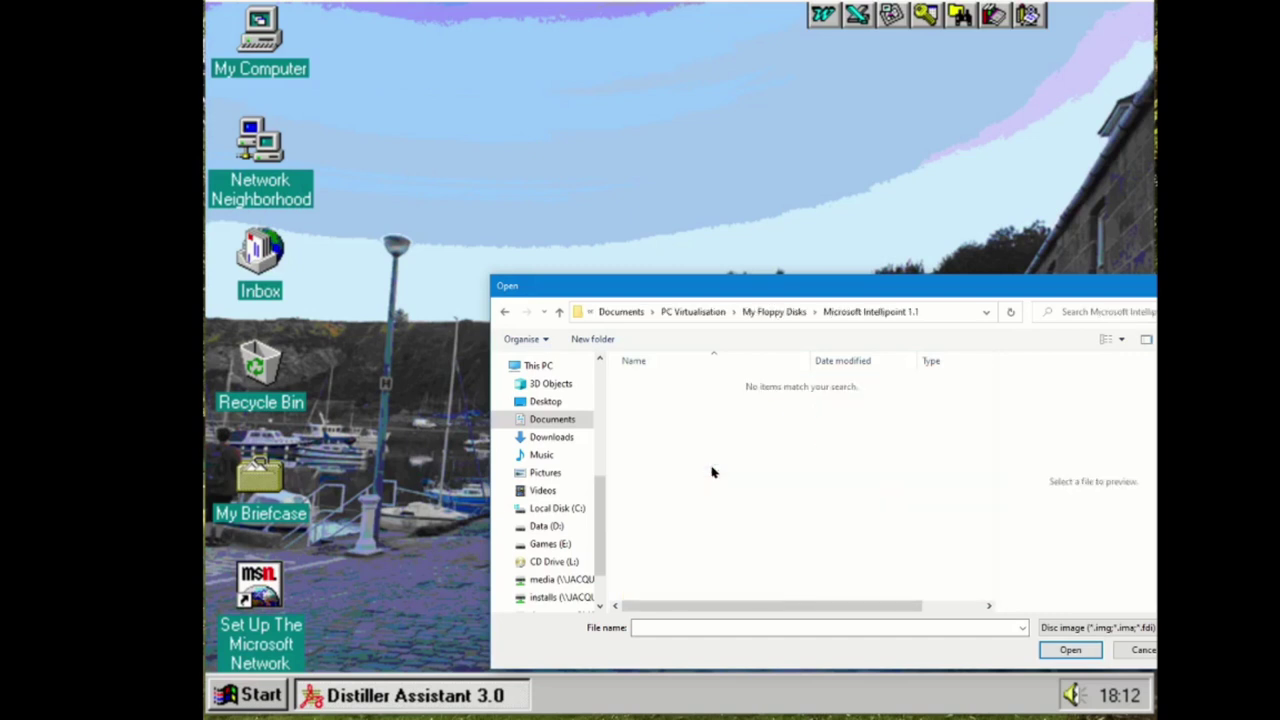
key("BackSpace")
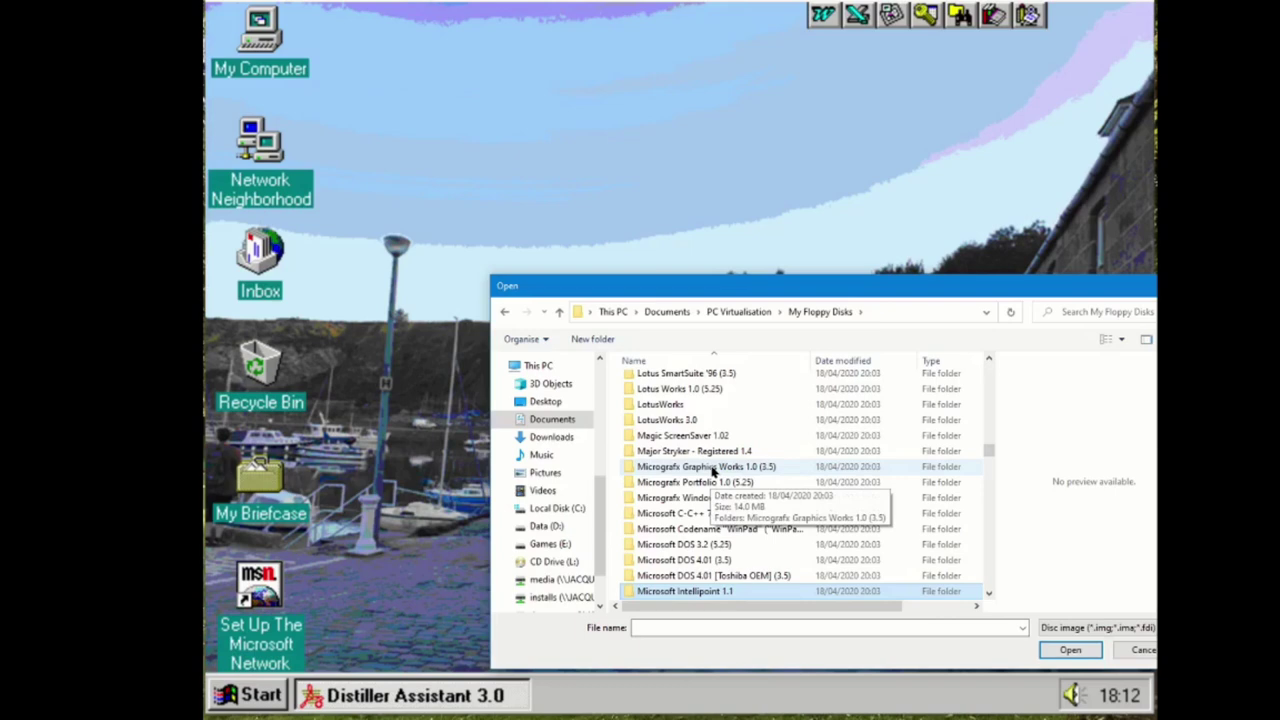
key("i")
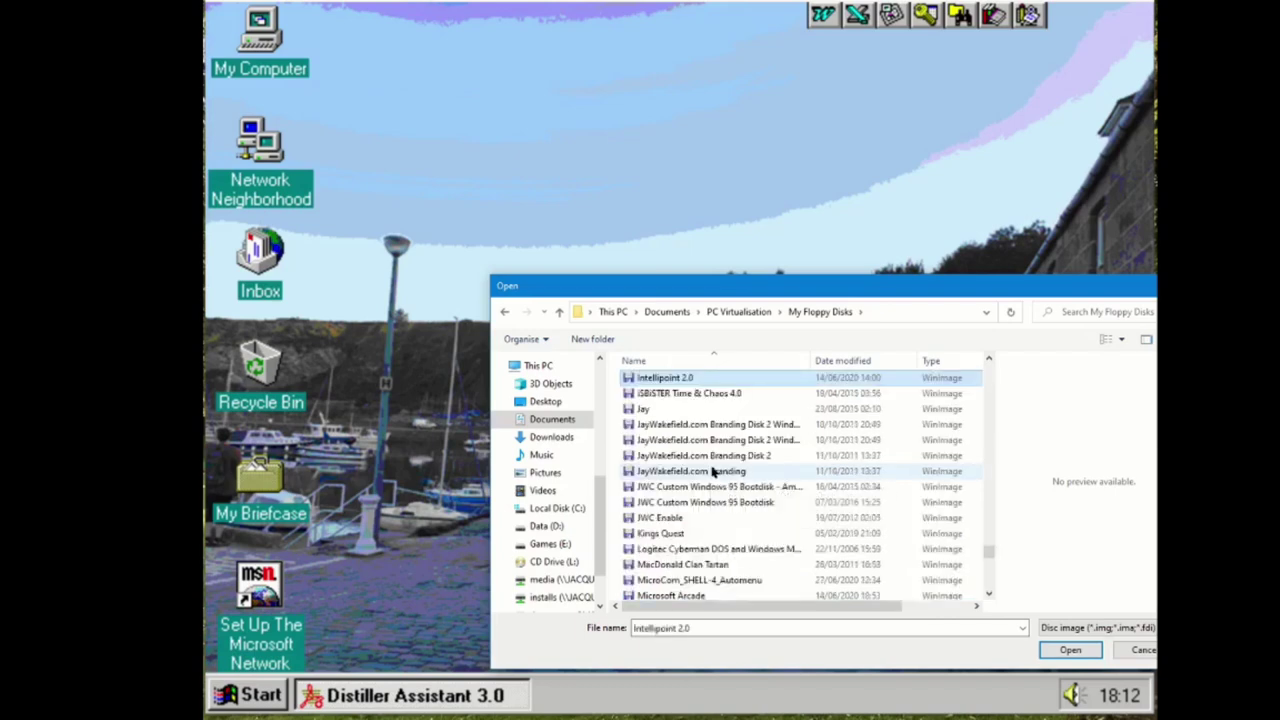
key("Return")
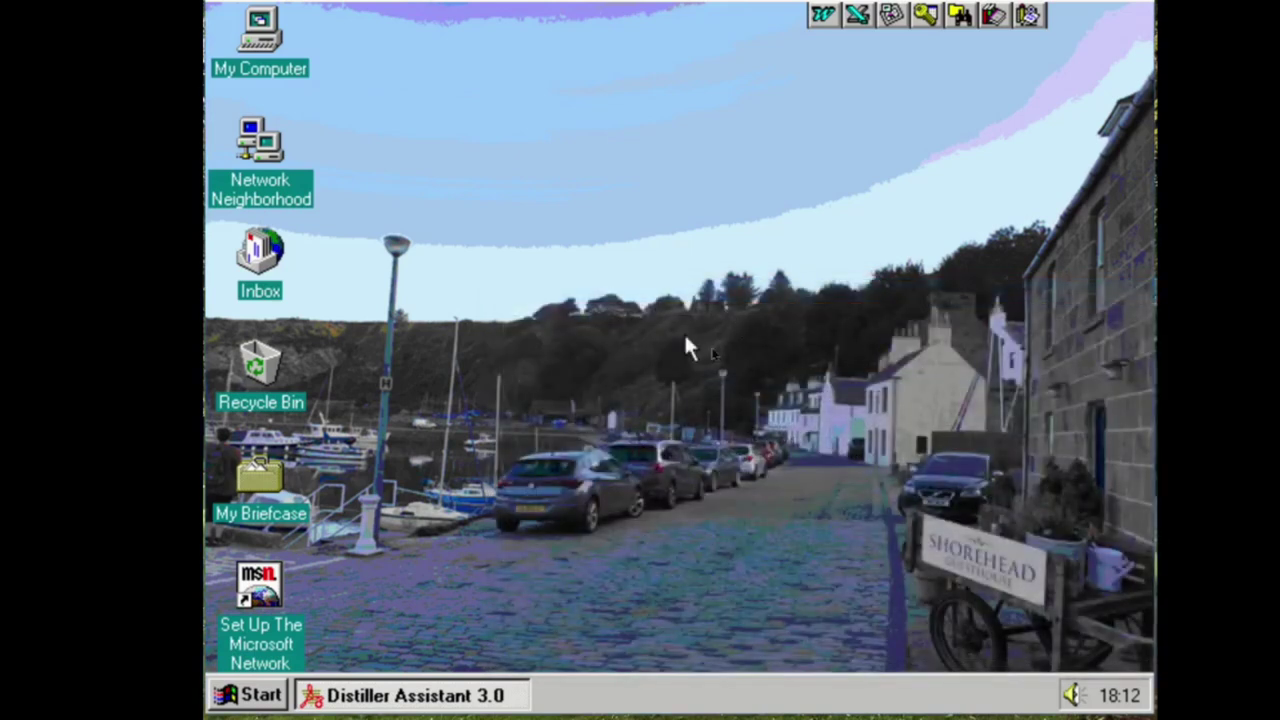
Open the 3½ Floppy (A:) drive from My Computer and run its Setup application
double_click(258, 71)
double_click(371, 198)
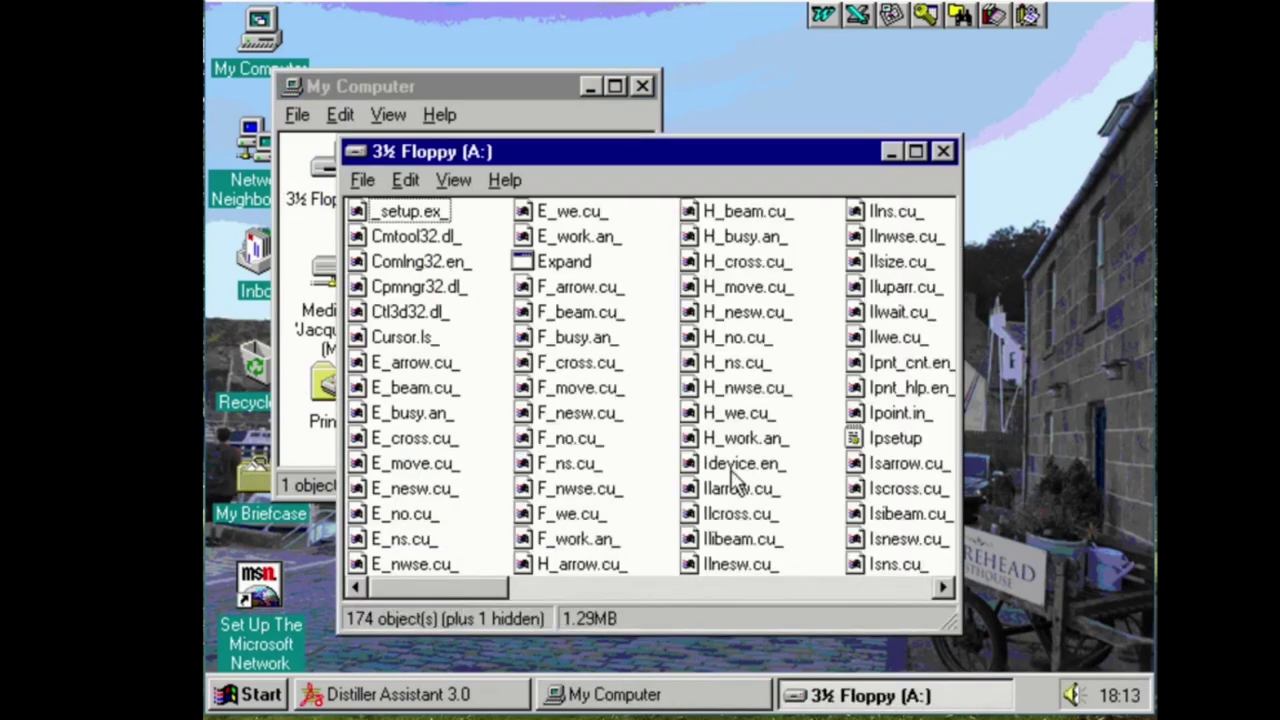
left_click(740, 466)
key("s")
key("s")
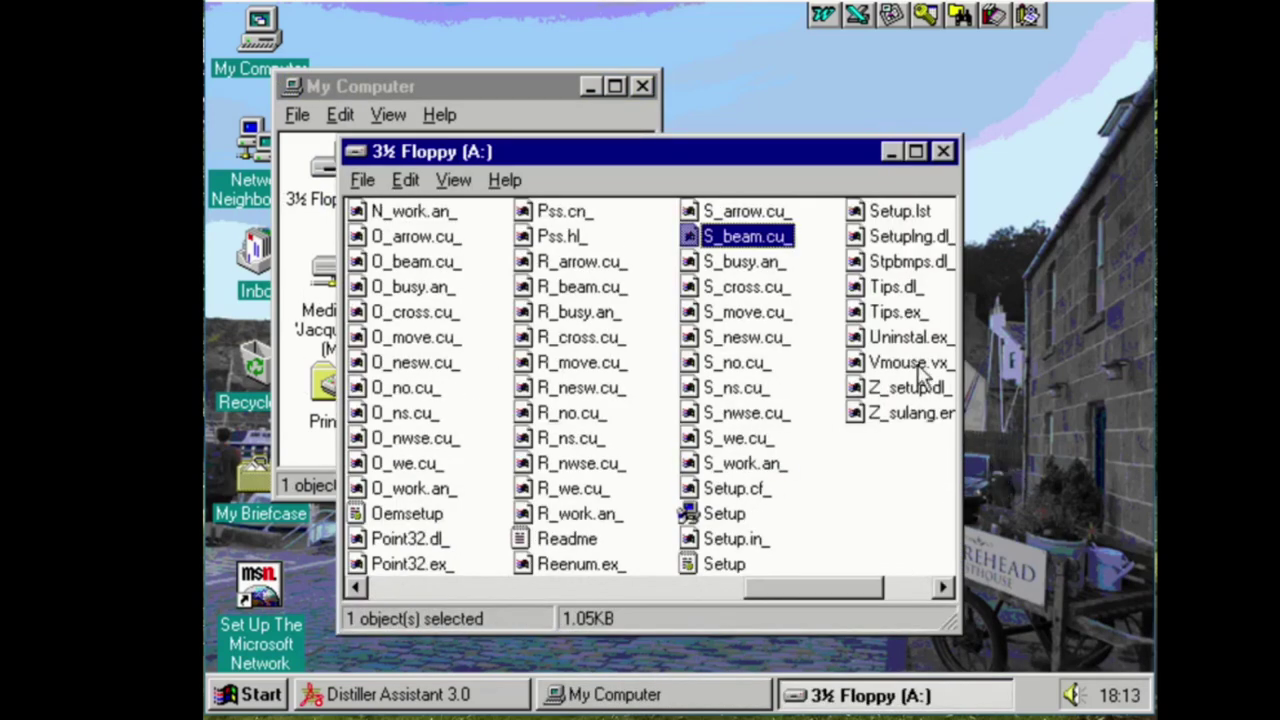
key("s")
key("s")
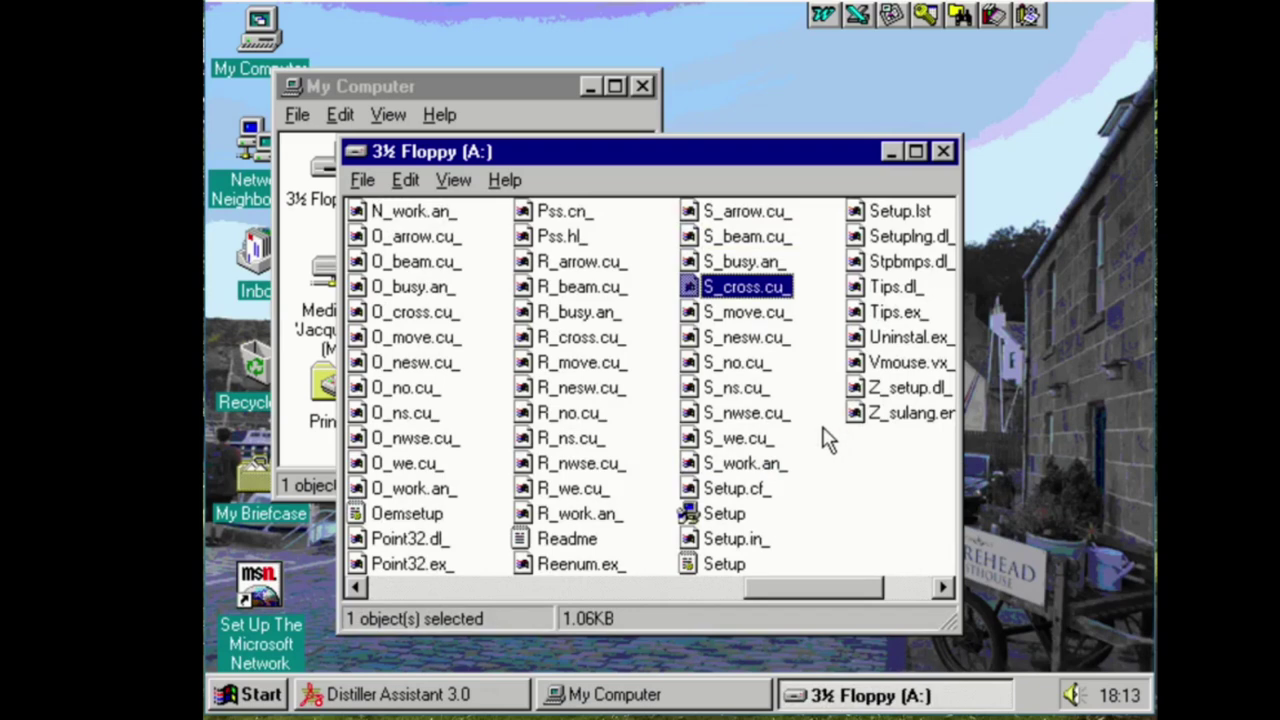
left_click(712, 515)
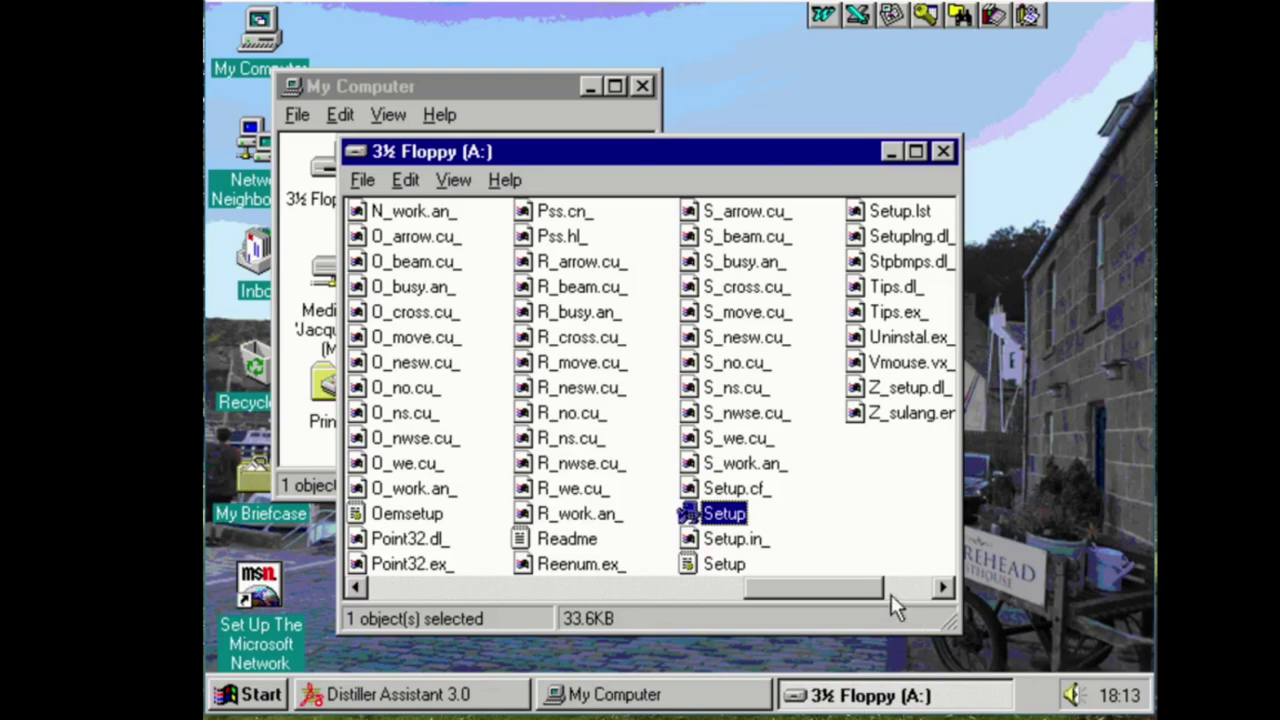
Complete Microsoft IntelliPoint 2.0 Setup with the offered defaults and restart Windows
left_click_drag(827, 490, 757, 539)
left_click(908, 525)
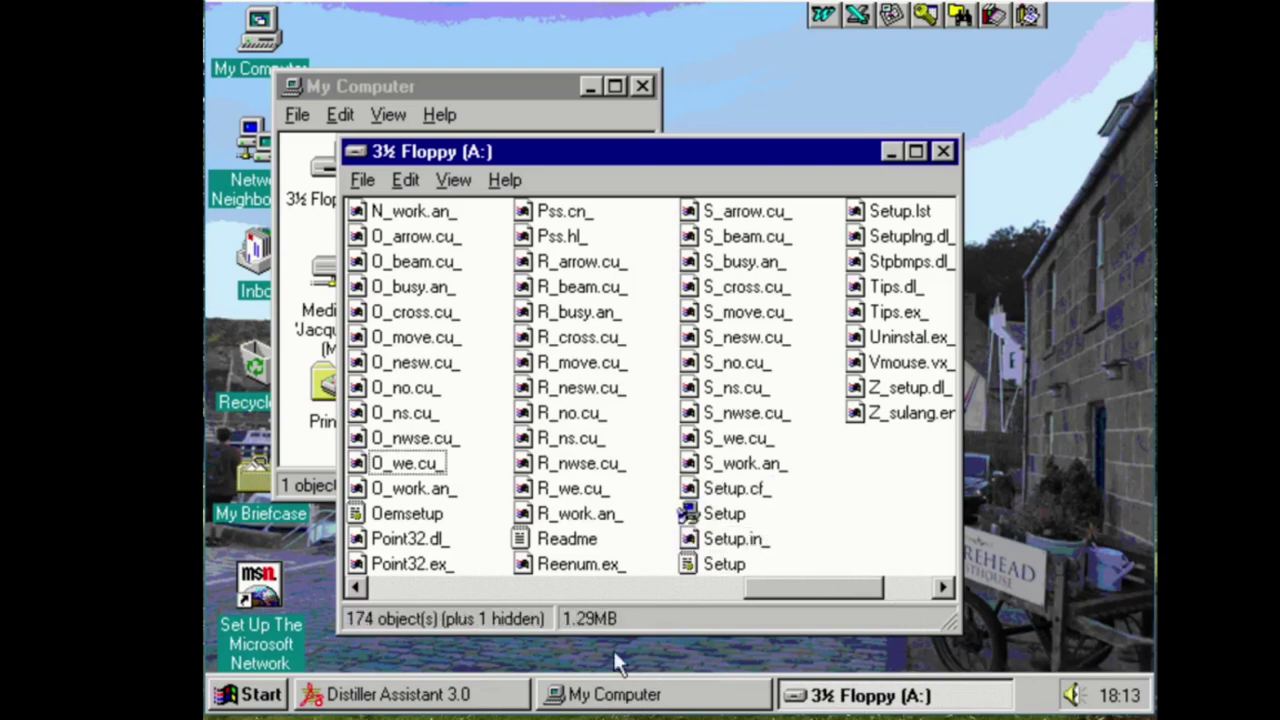
left_click(708, 660)
key("Return")
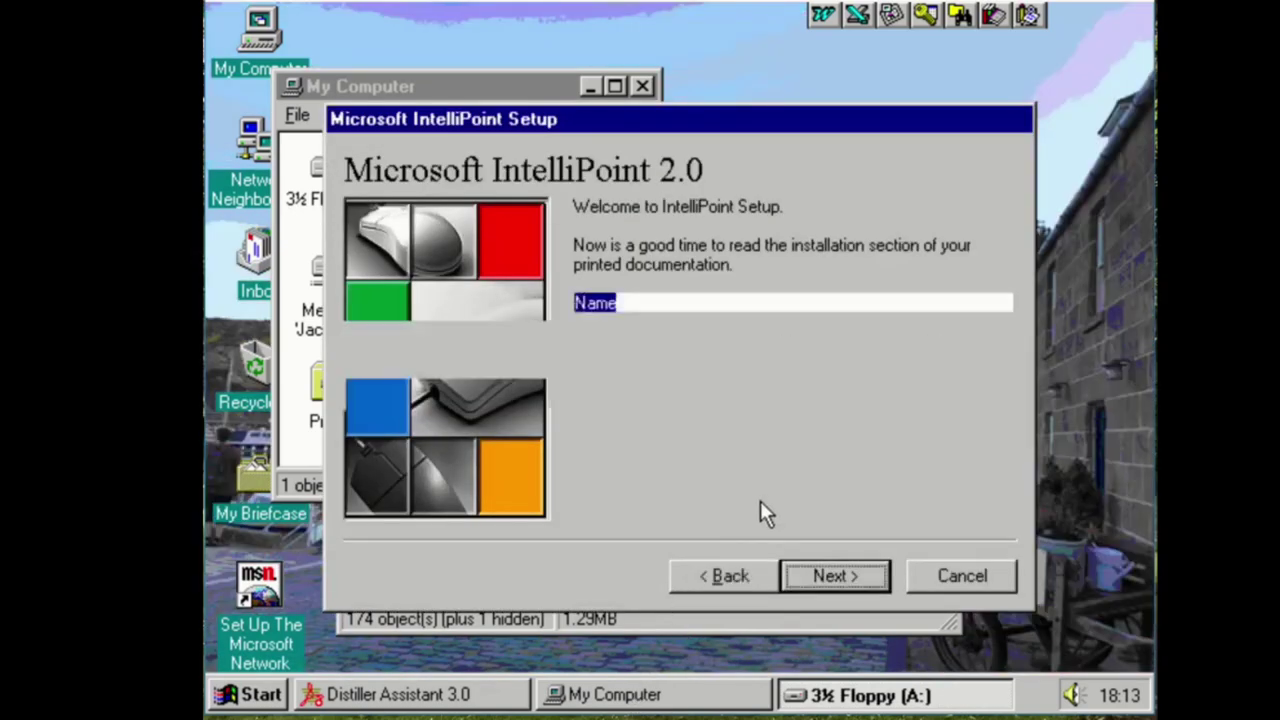
key("Return")
key("Return")
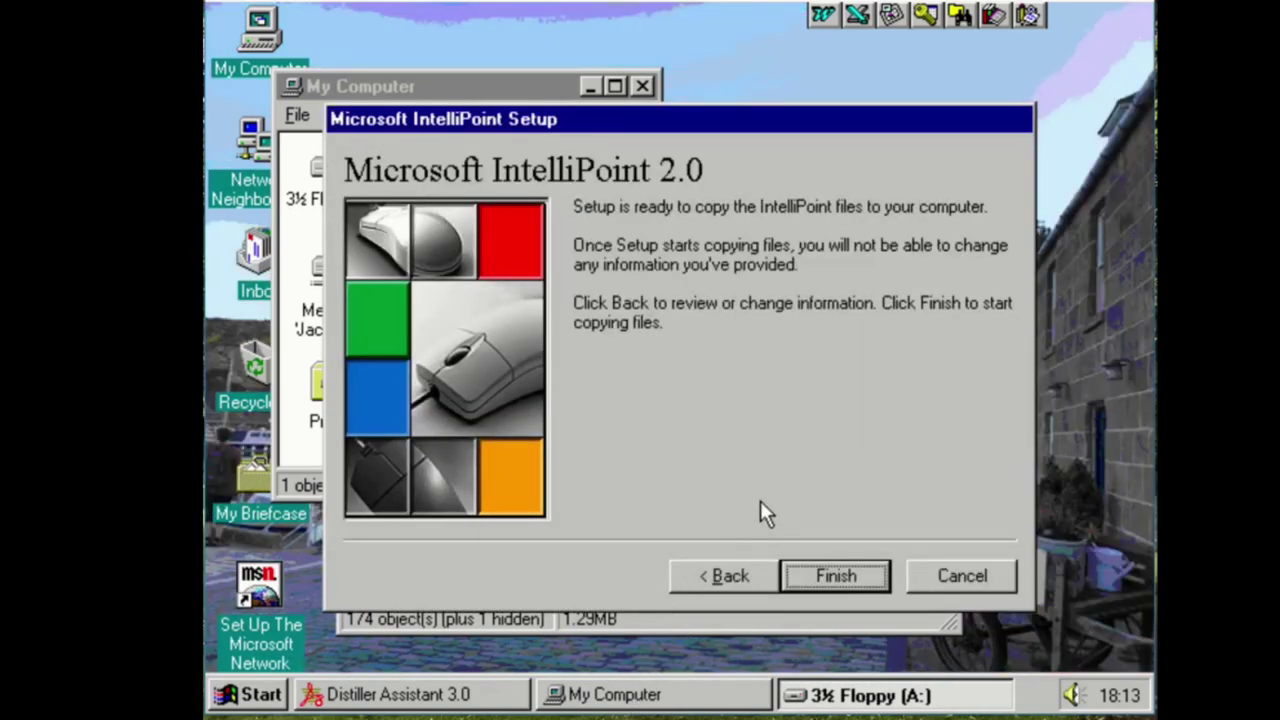
key("Return")
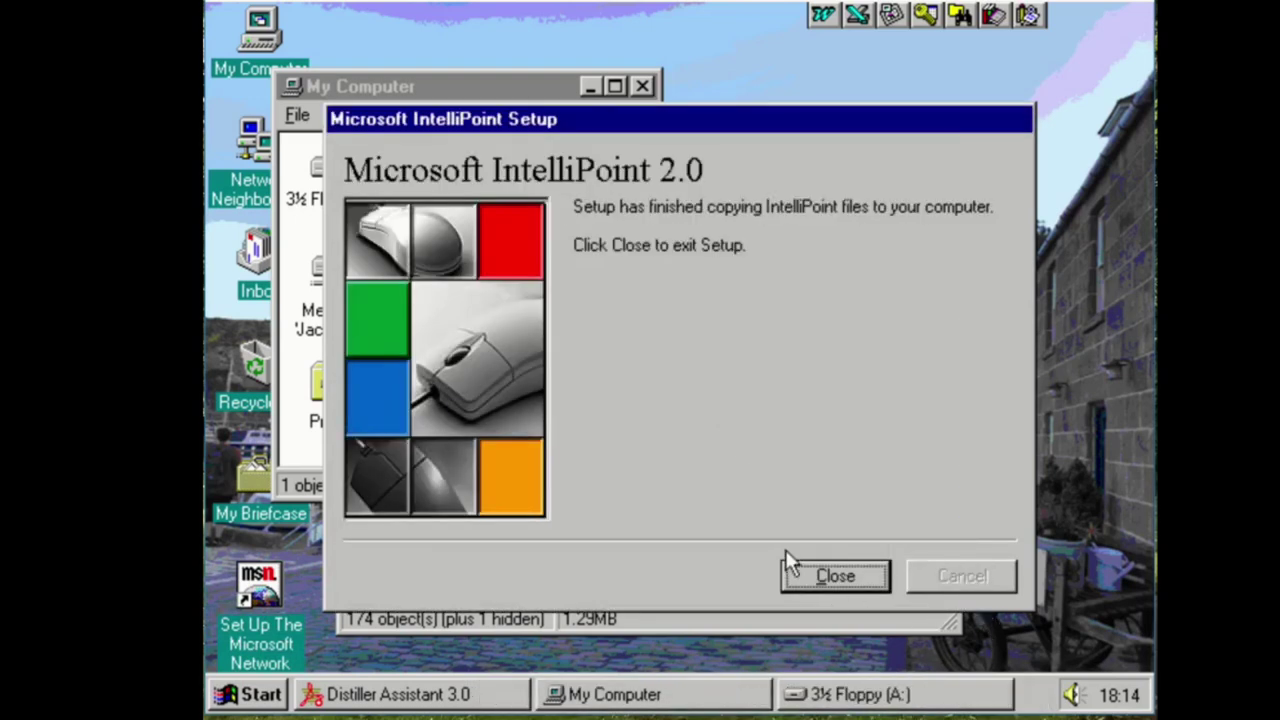
left_click(829, 580)
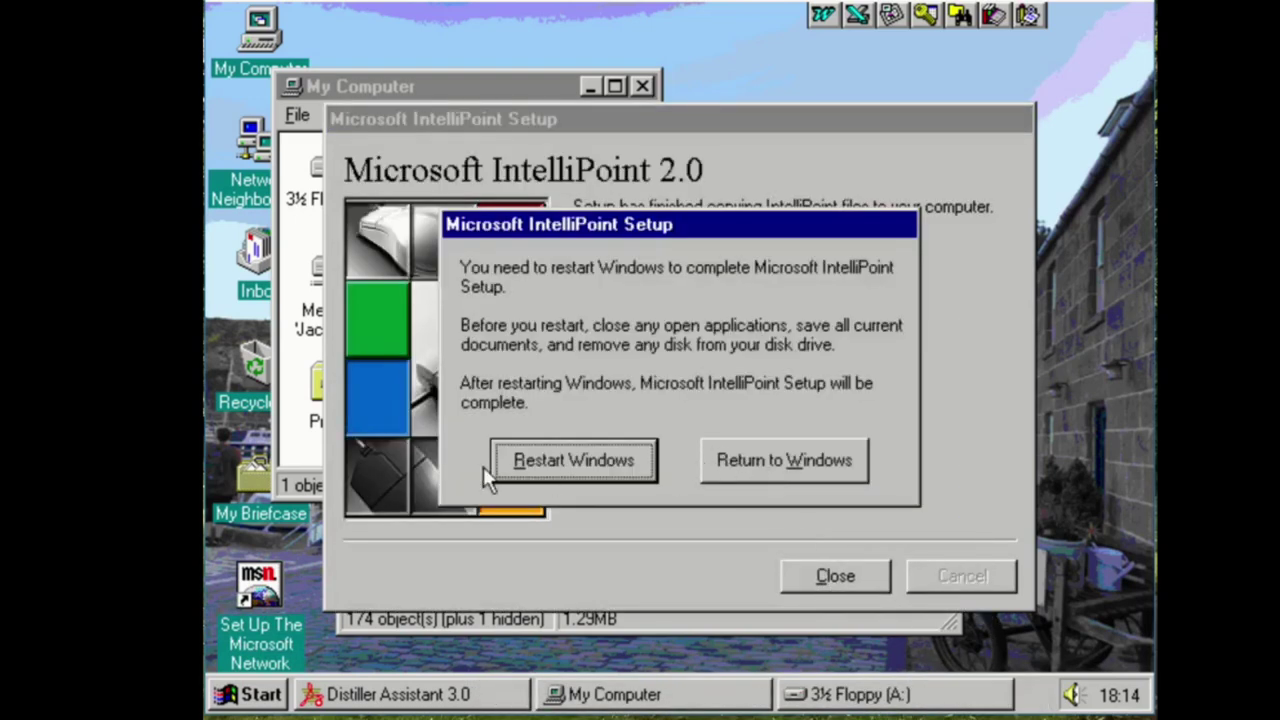
left_click(578, 460)
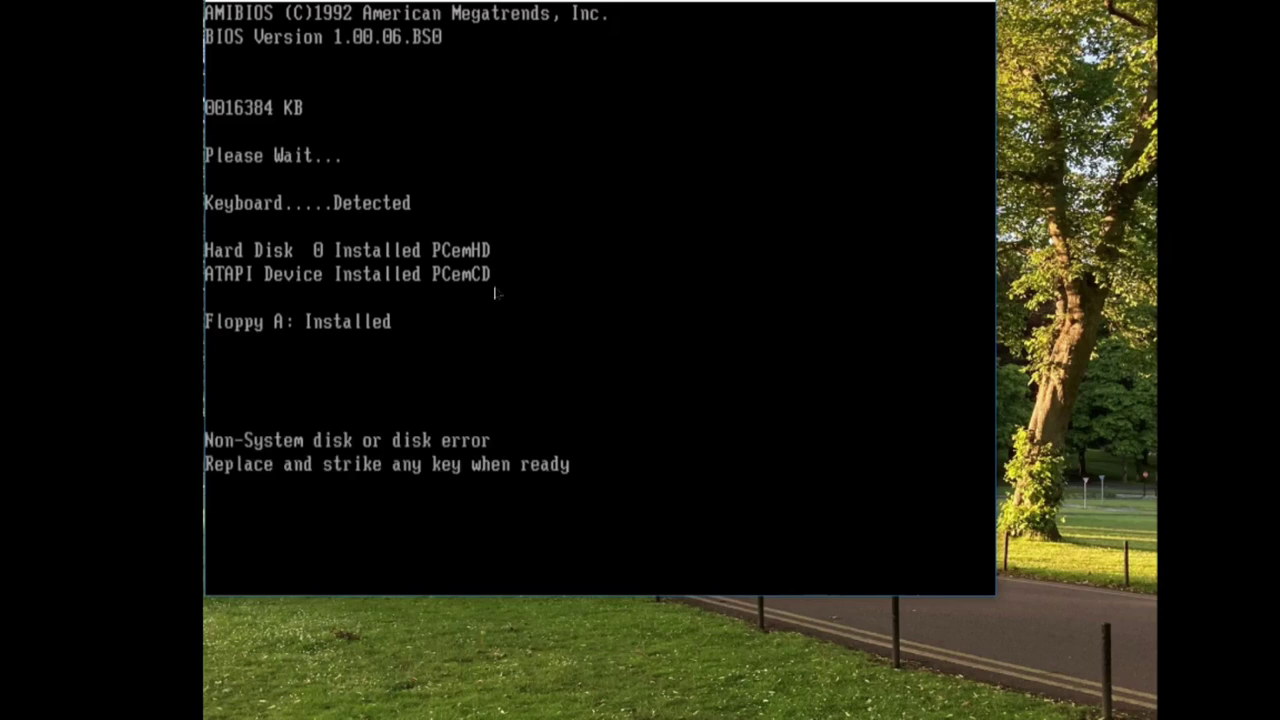
Eject the disk image from drive A:, continue booting and log on to Microsoft Networking with the password left blank
key("Return")
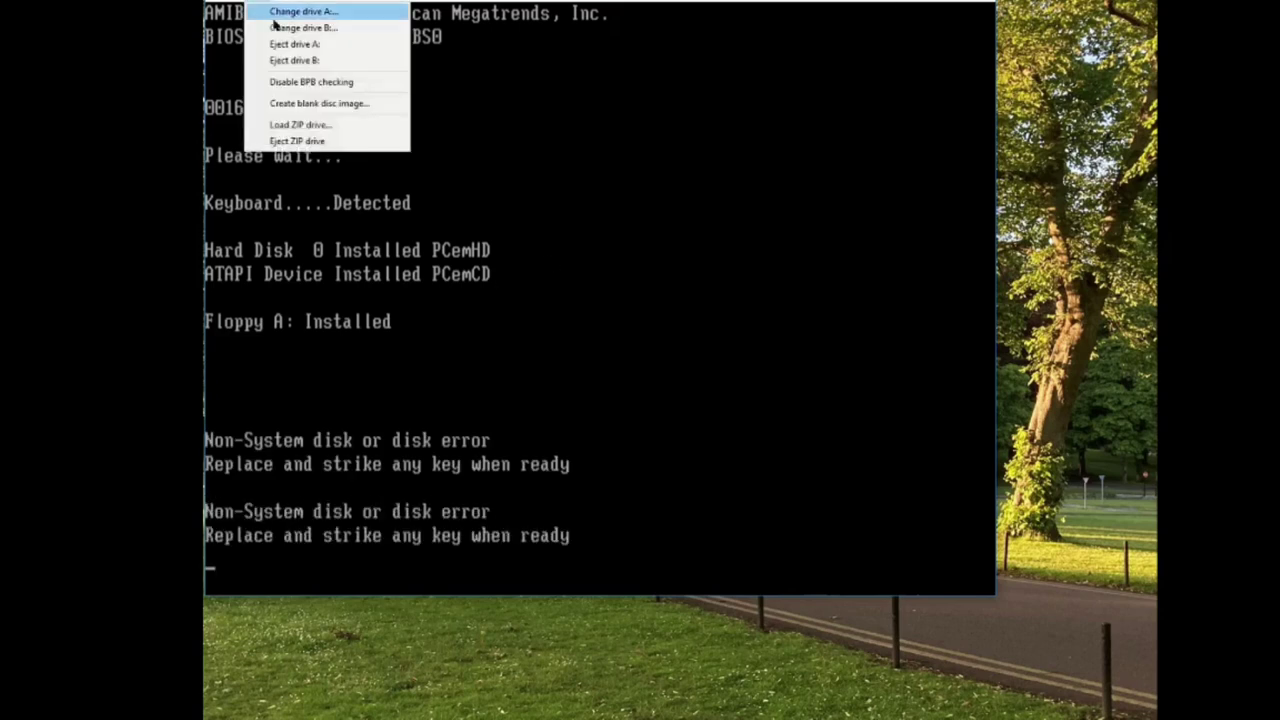
left_click(320, 45)
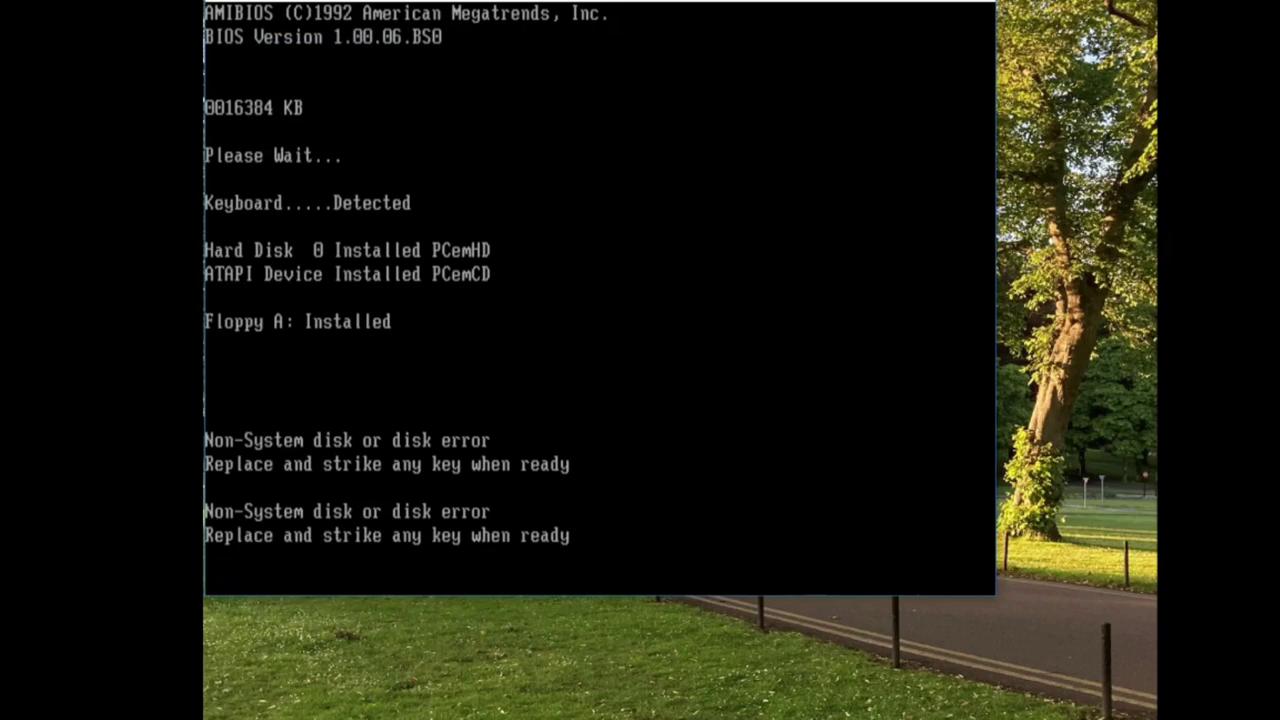
key("Return")
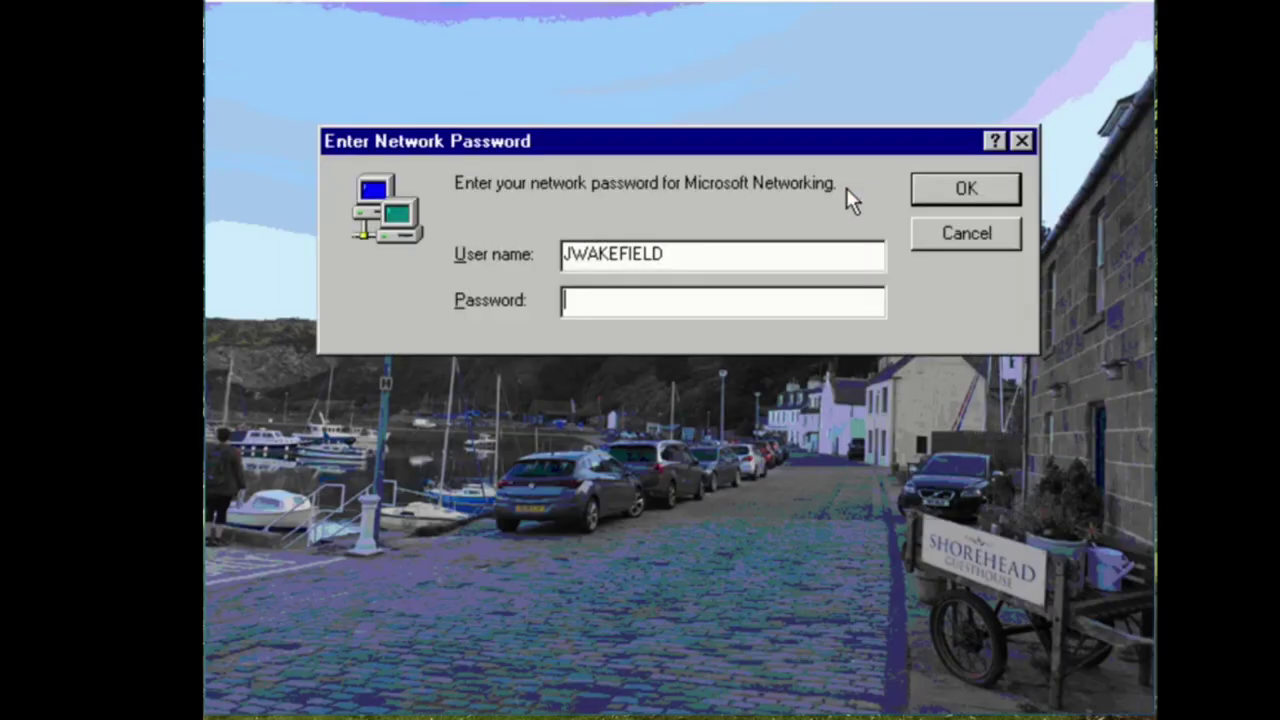
left_click(1015, 186)
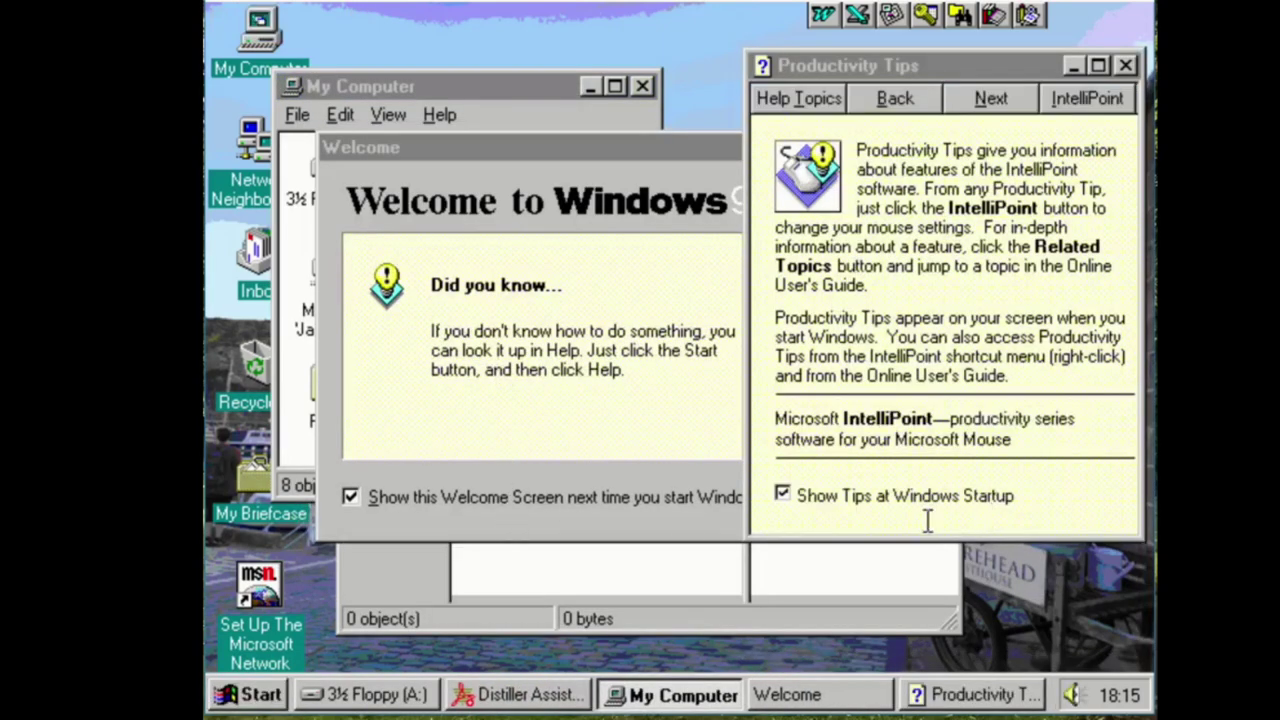
Turn off showing Productivity Tips at Windows startup and dismiss the tips, the Welcome window and the floppy drive error
left_click(782, 496)
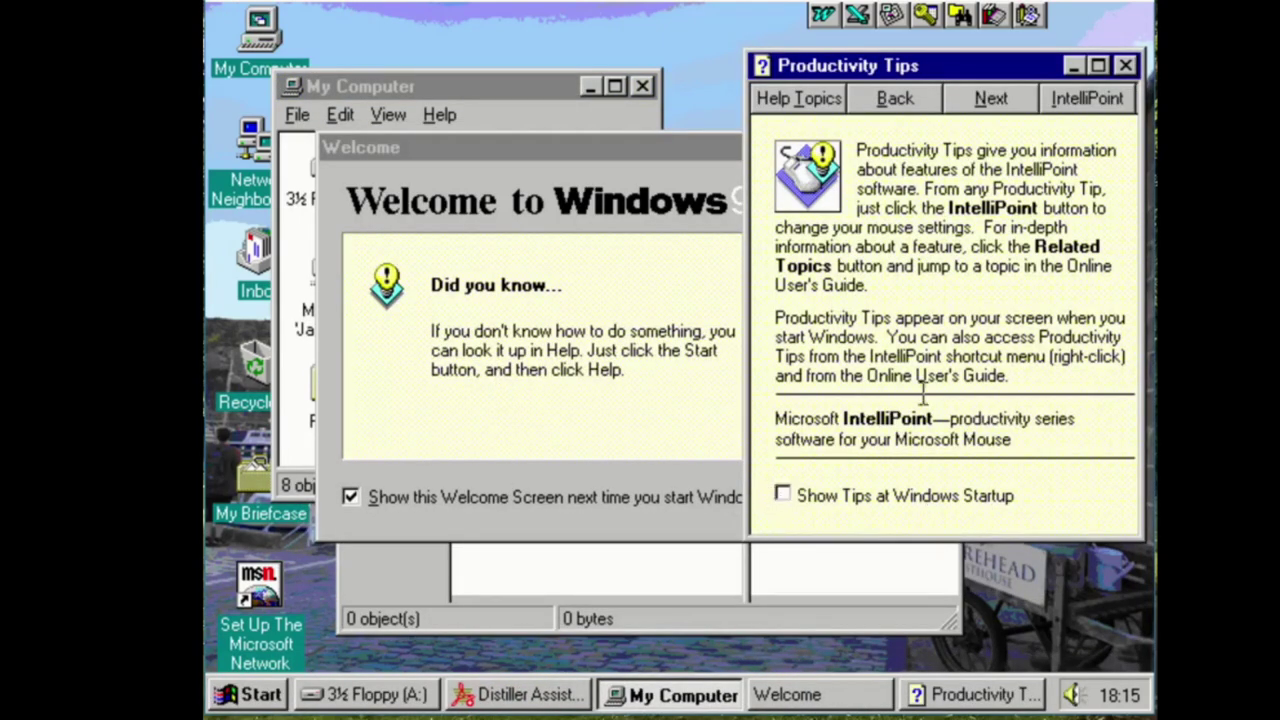
left_click(1125, 66)
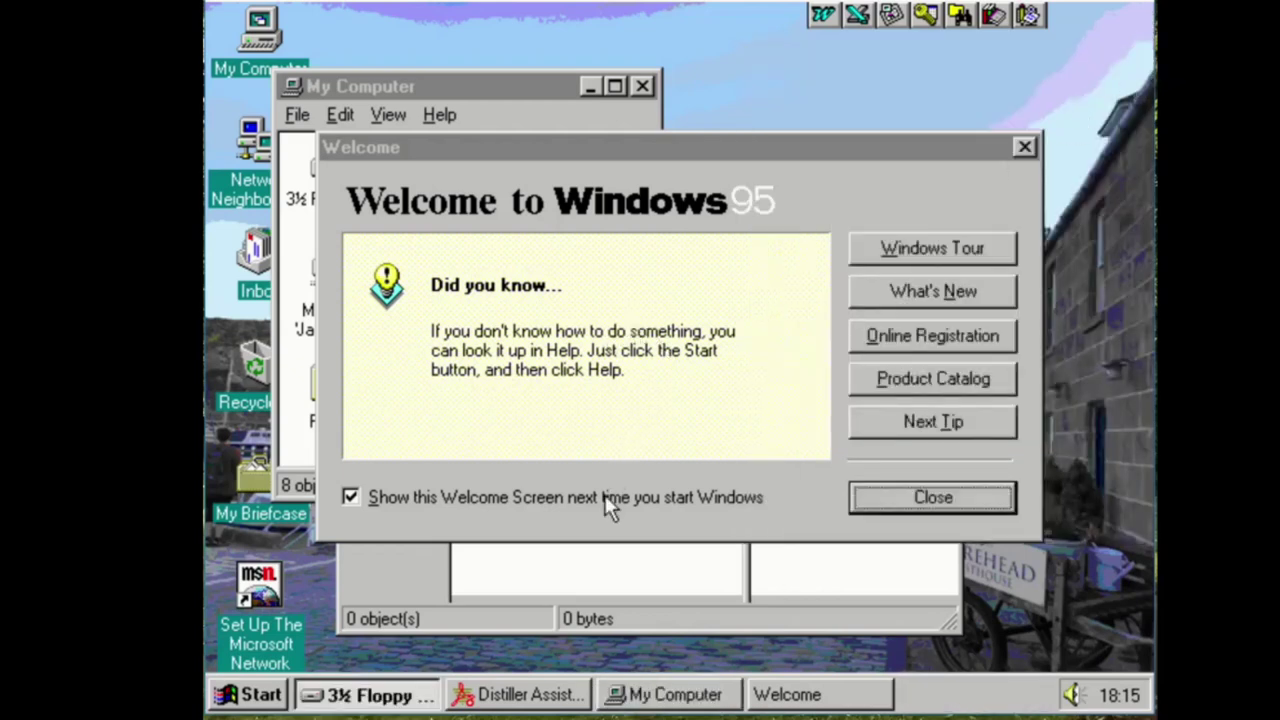
left_click(941, 495)
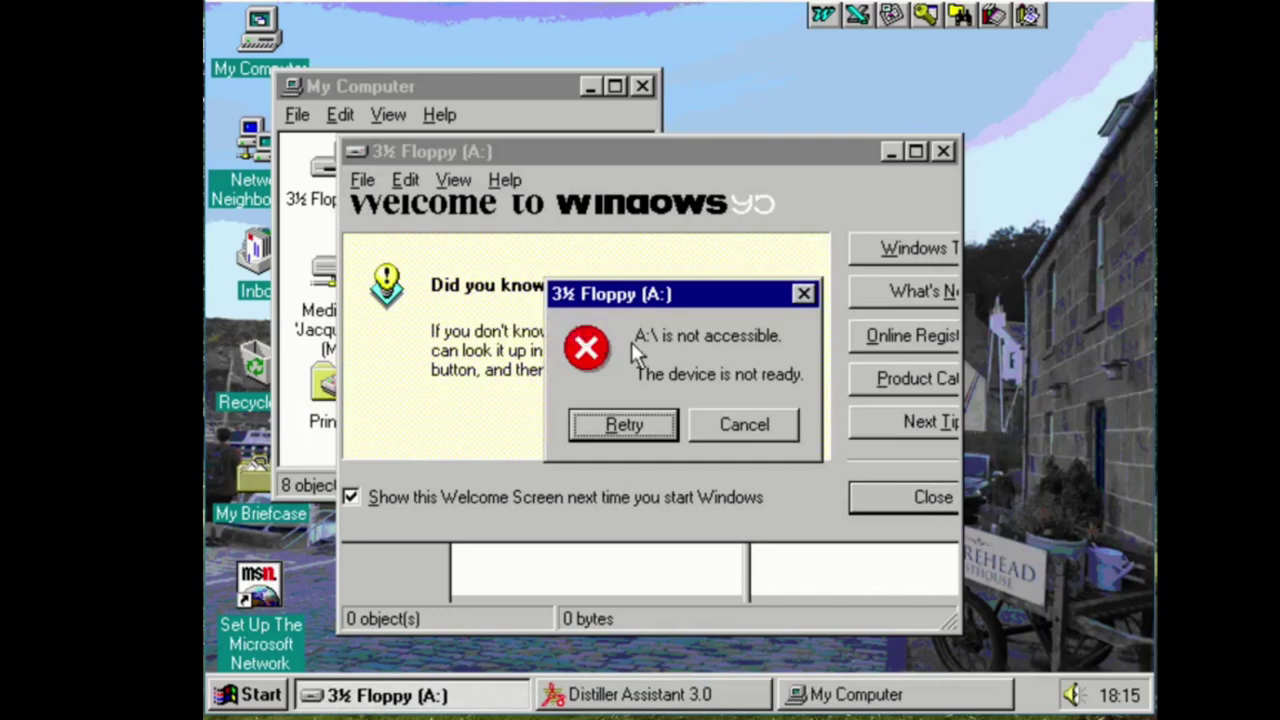
left_click(736, 430)
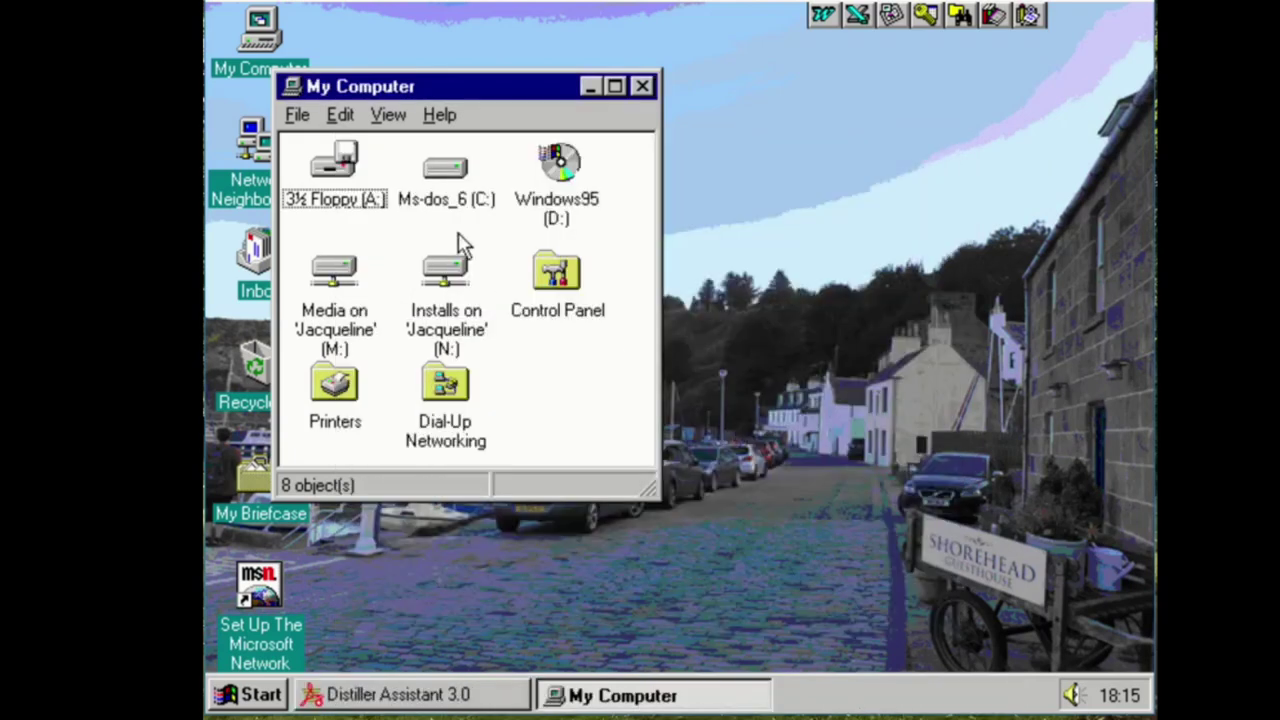
Open the Mouse properties from the Control Panel and show the Basics settings
left_click(228, 700)
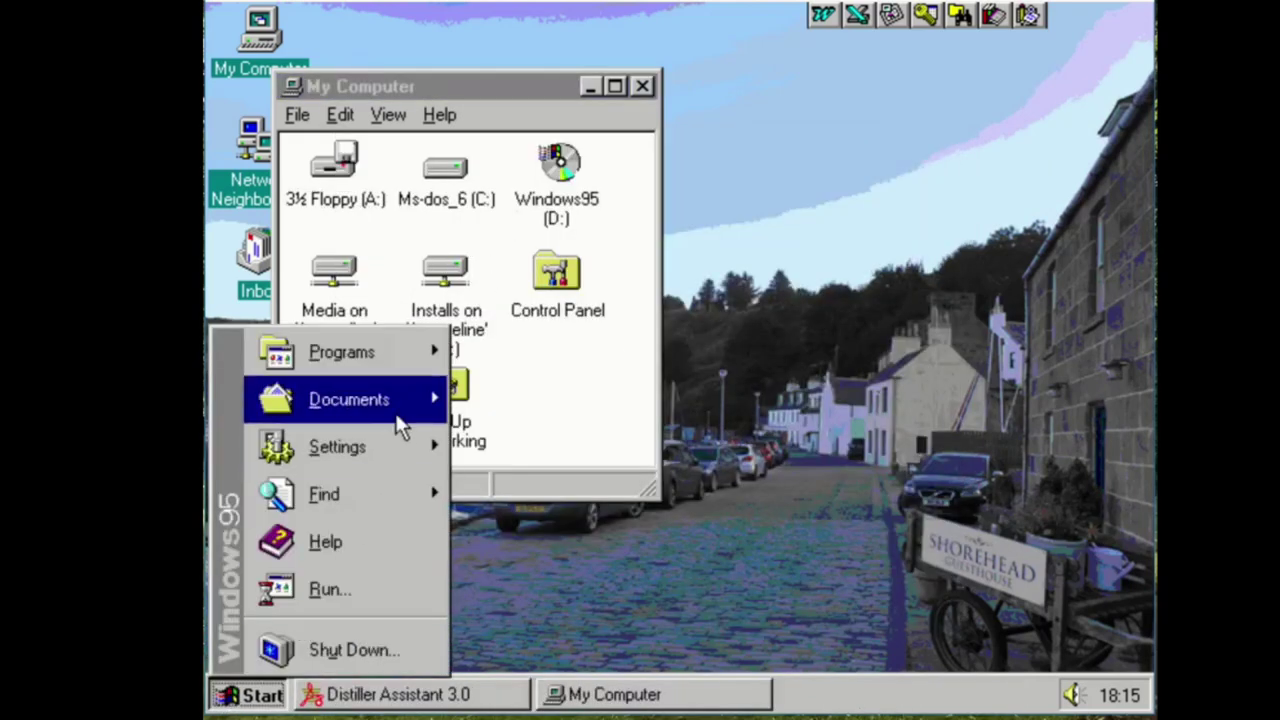
mouse_move(395, 450)
left_click(531, 449)
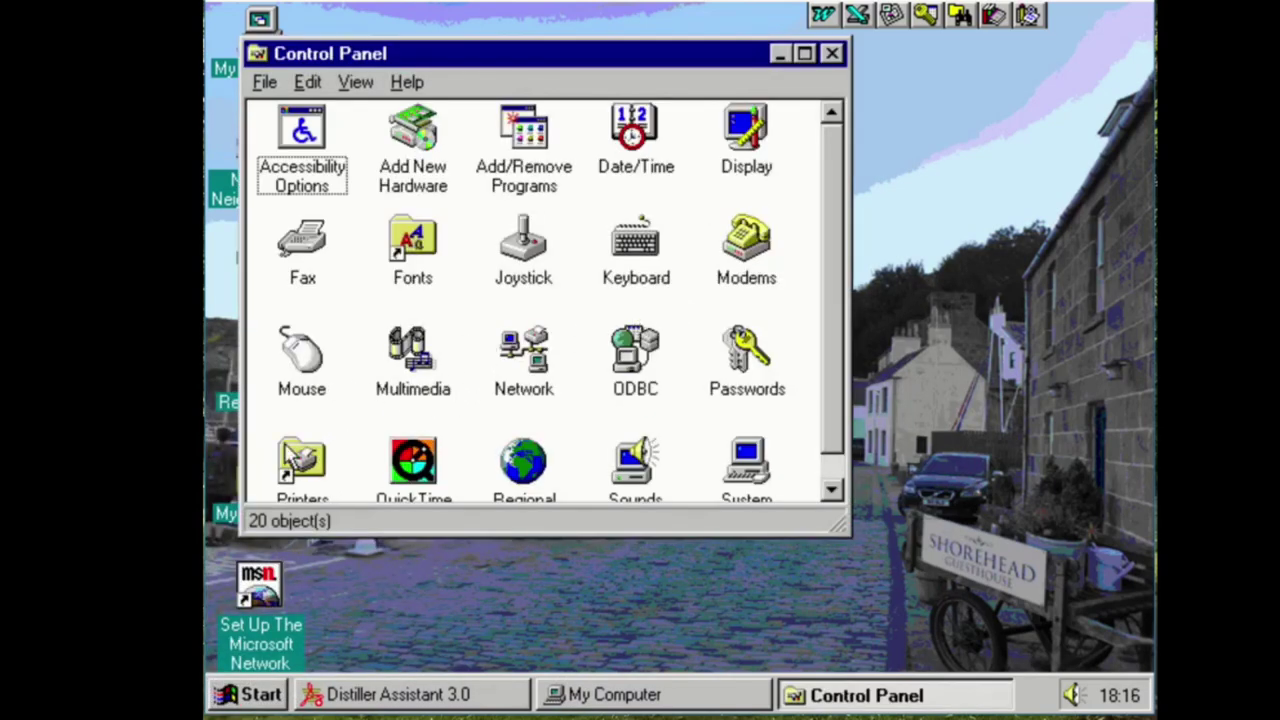
left_click(322, 364)
key("Return")
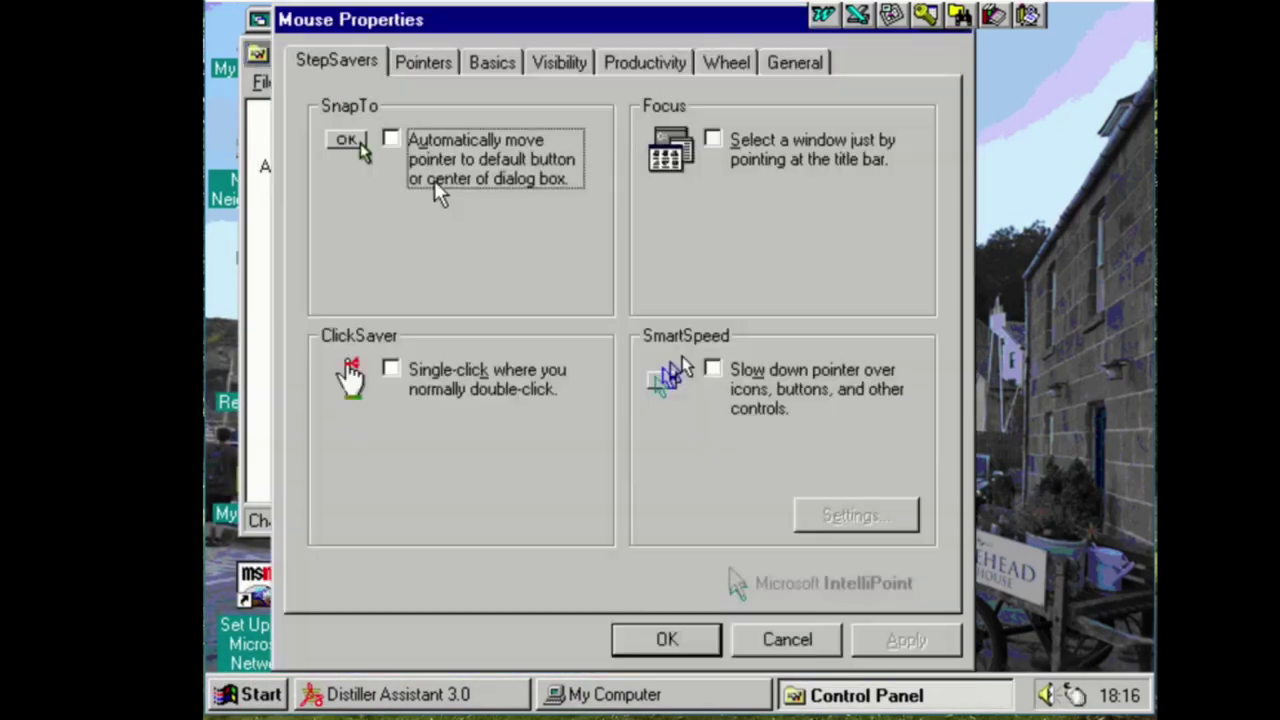
left_click(500, 64)
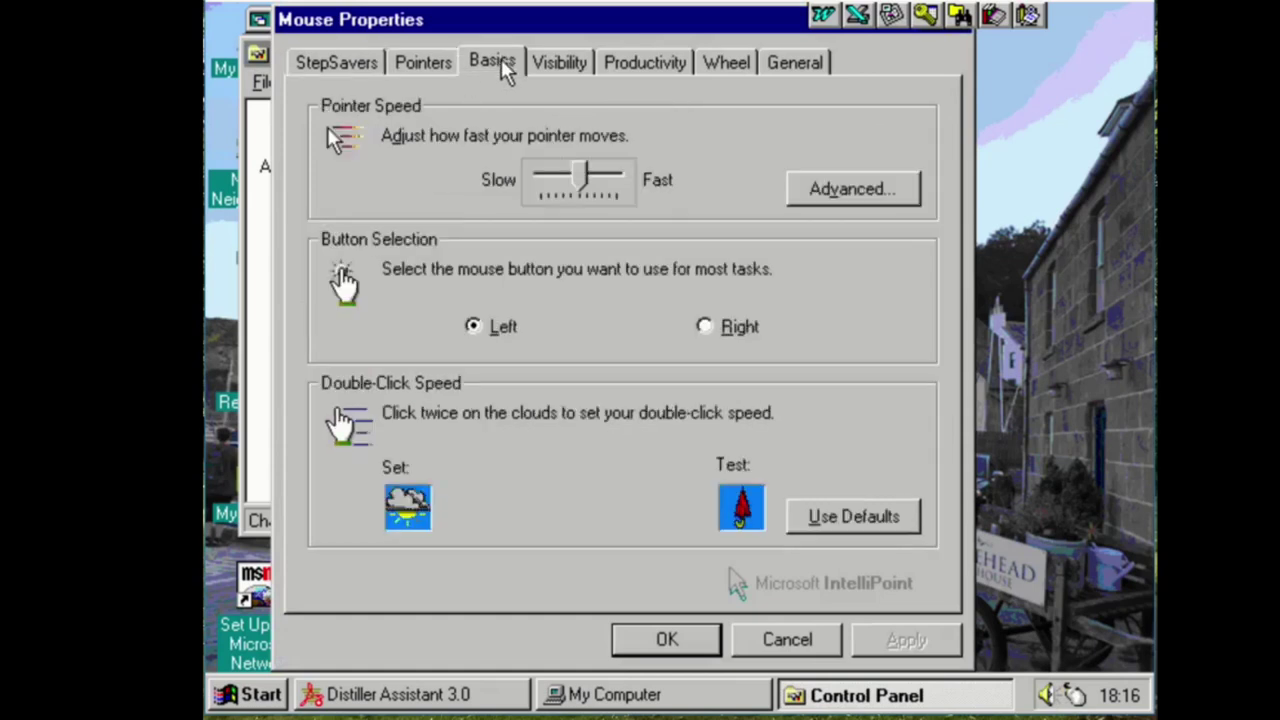
Set the mouse pointer speed slightly slower than the middle setting and apply the change
left_click_drag(567, 157, 564, 172)
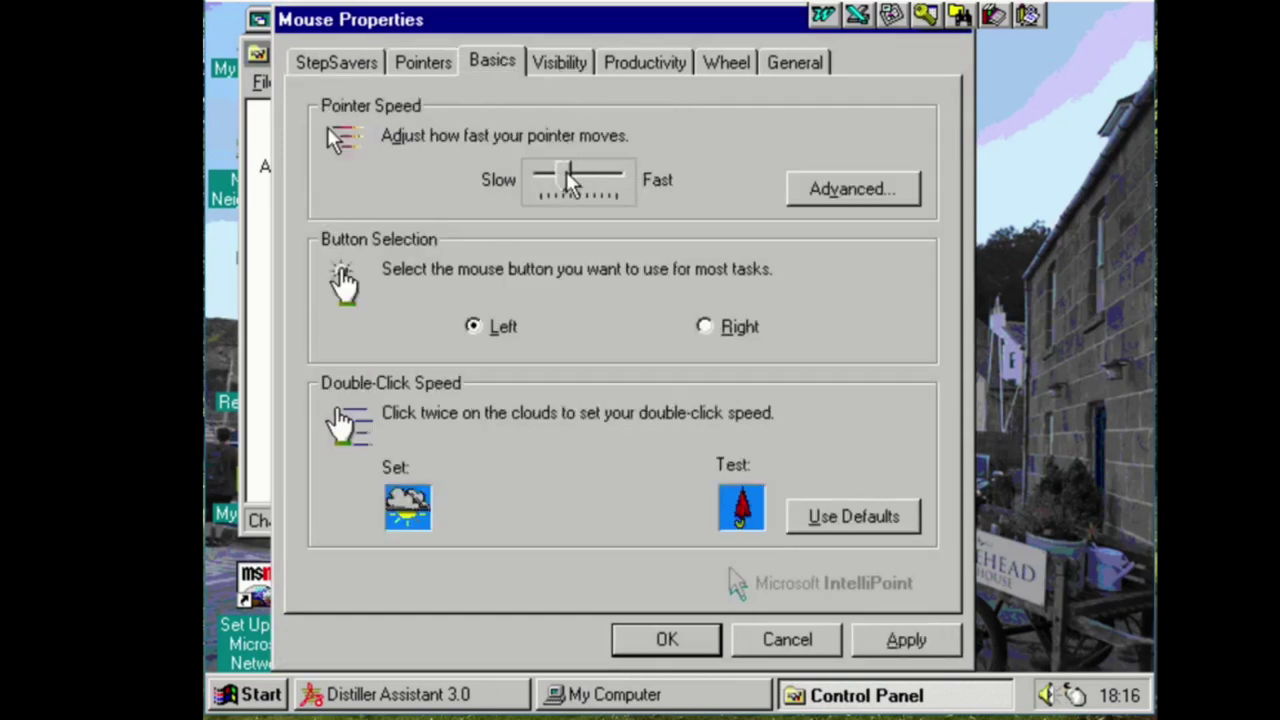
left_click(898, 638)
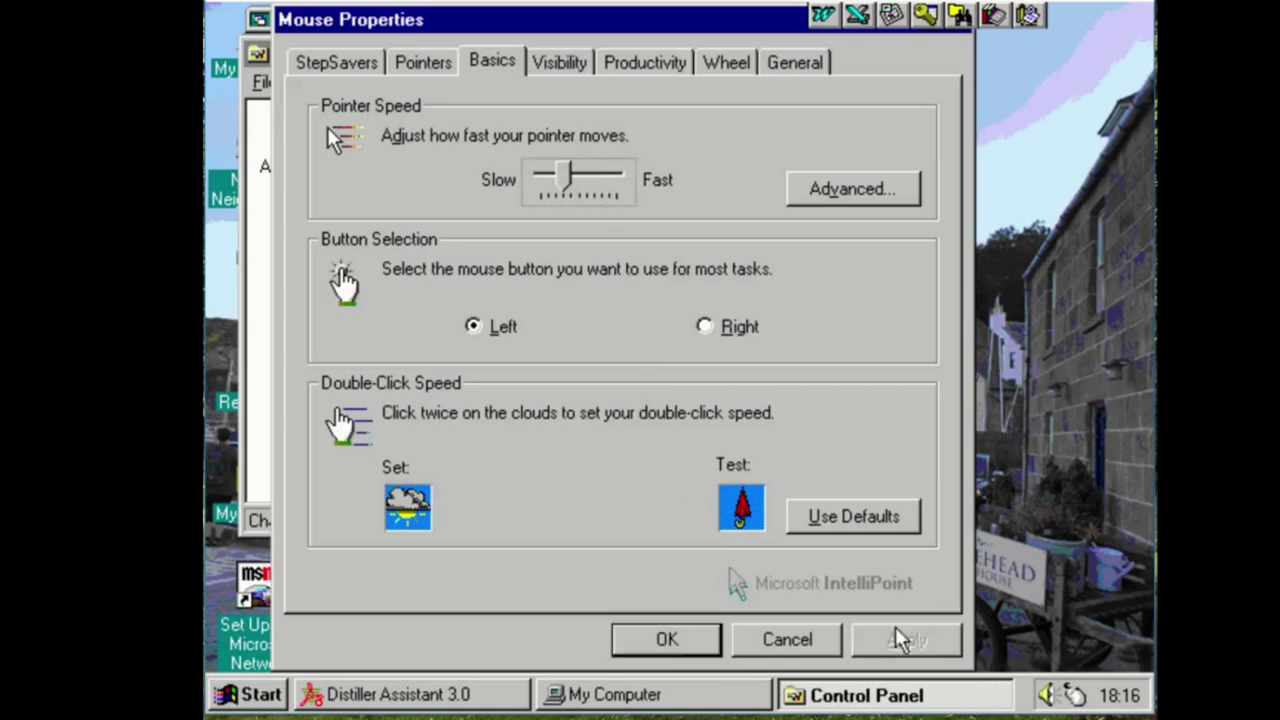
left_click(455, 70)
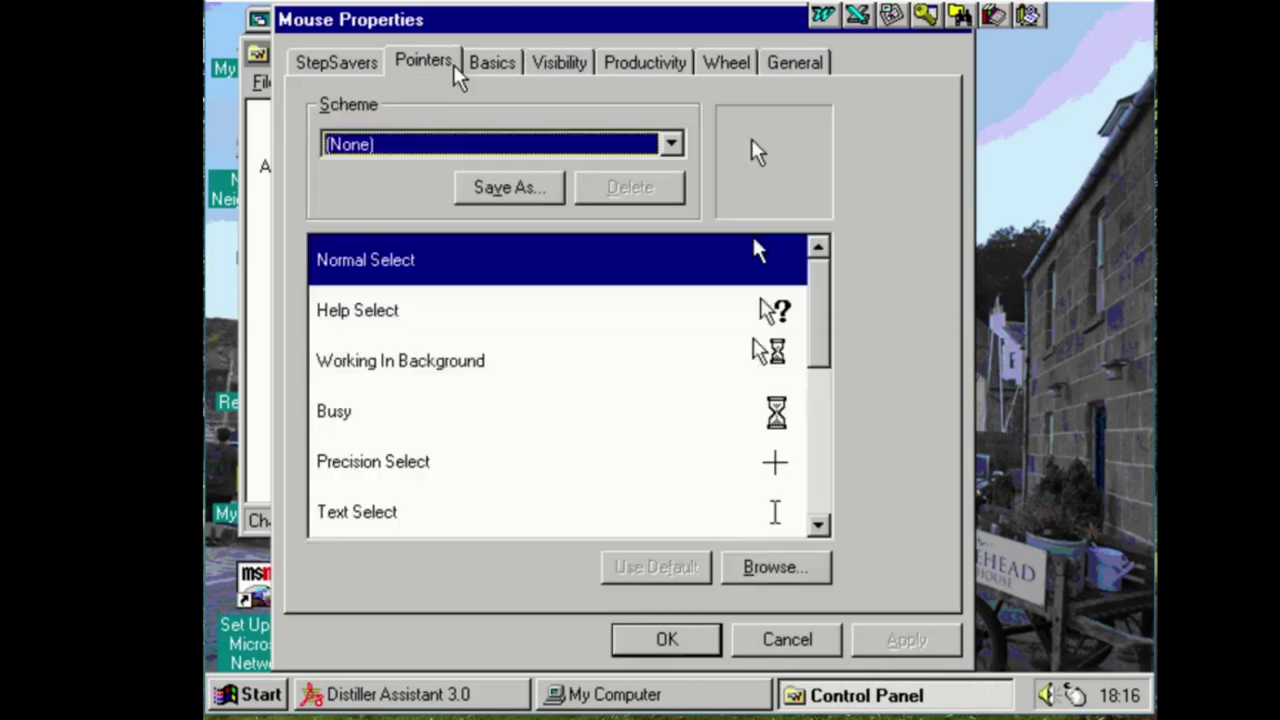
left_click(474, 141)
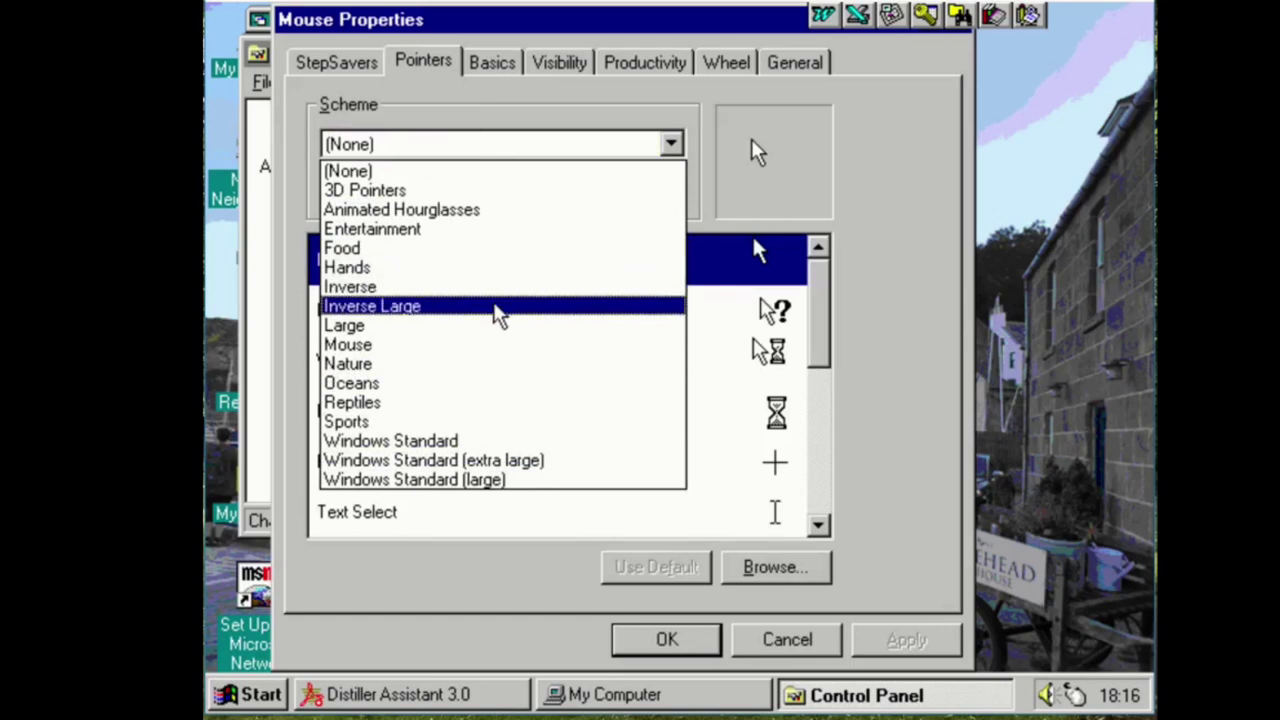
left_click(498, 314)
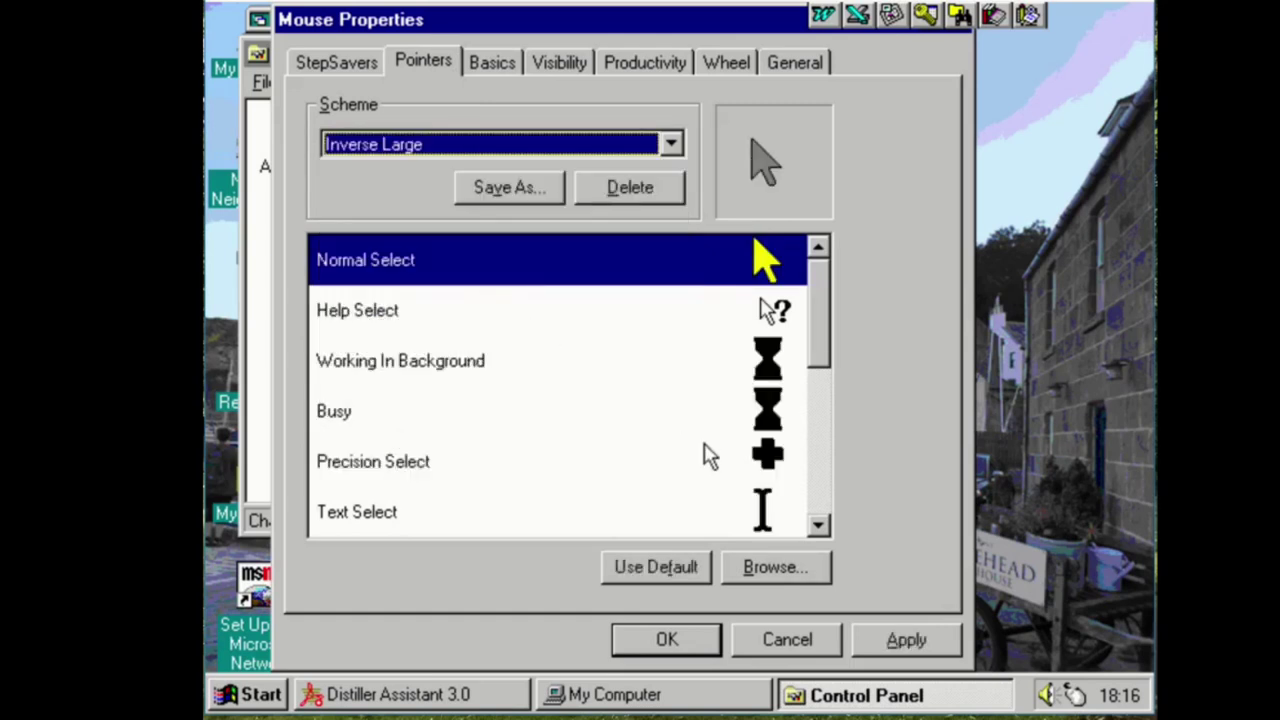
left_click(756, 628)
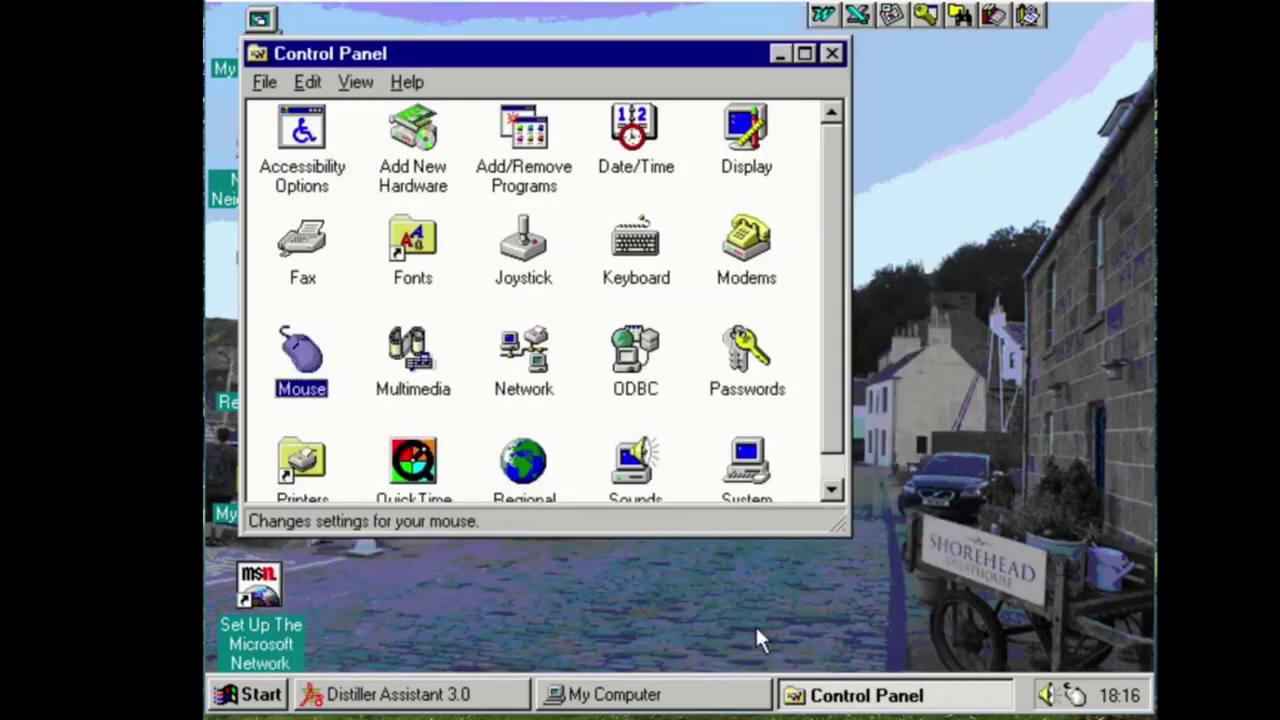
Open the altpnt folder inside the retro folder on the Installs network drive (N:)
double_click(262, 28)
double_click(430, 306)
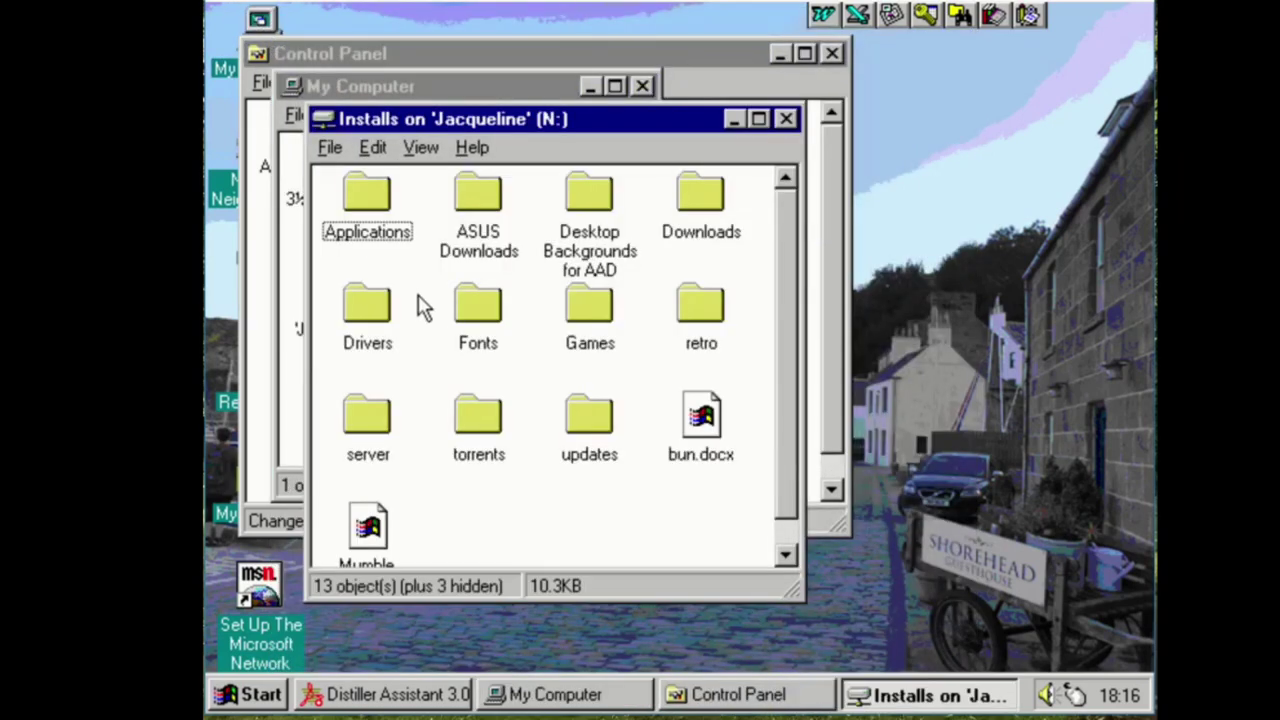
double_click(694, 336)
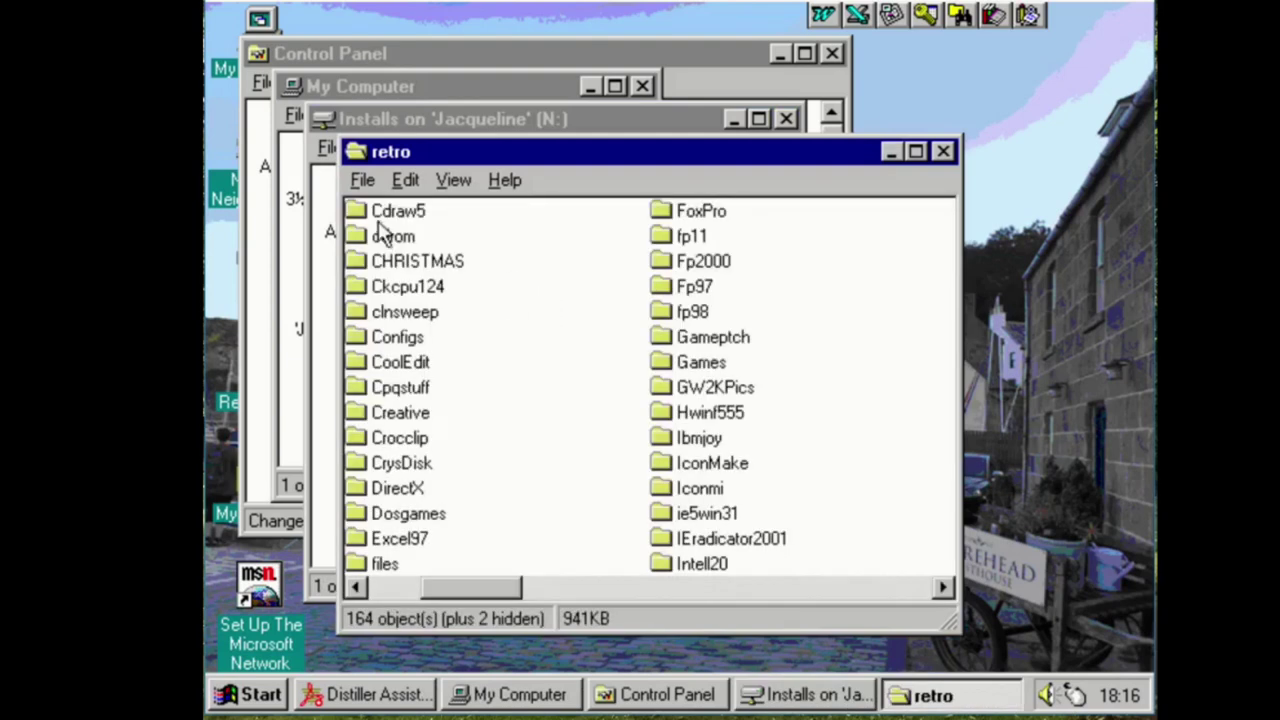
left_click(404, 314)
key("Home")
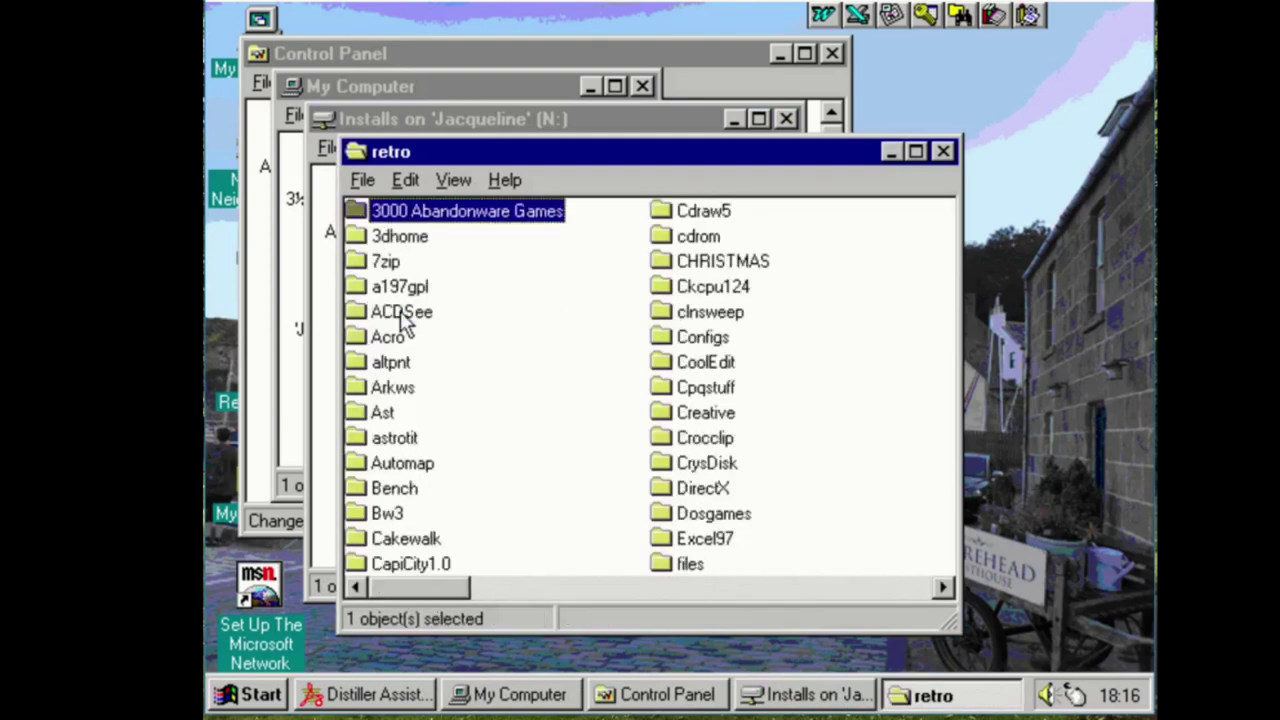
key("a")
key("l")
key("Return")
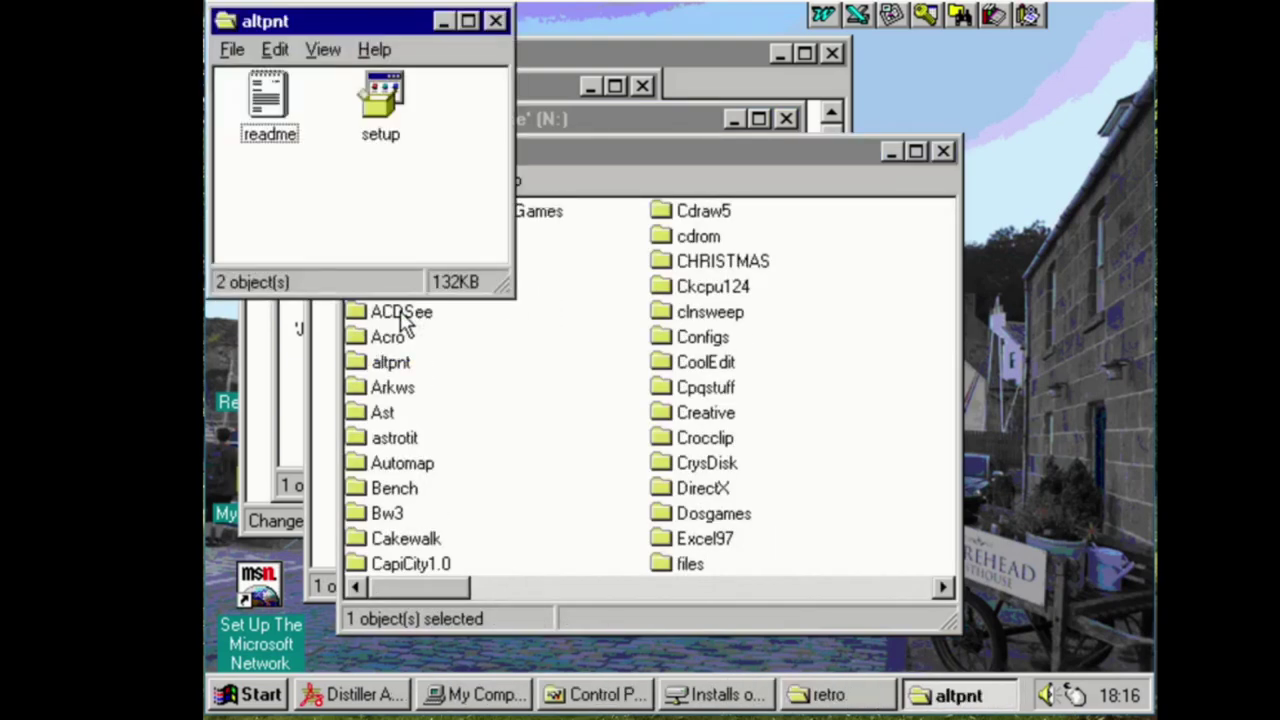
Install the Microsoft Windows Alternative Mouse Pointer Schemes, accepting the license agreement, and close the folder windows
key("s")
key("Return")
key("Return")
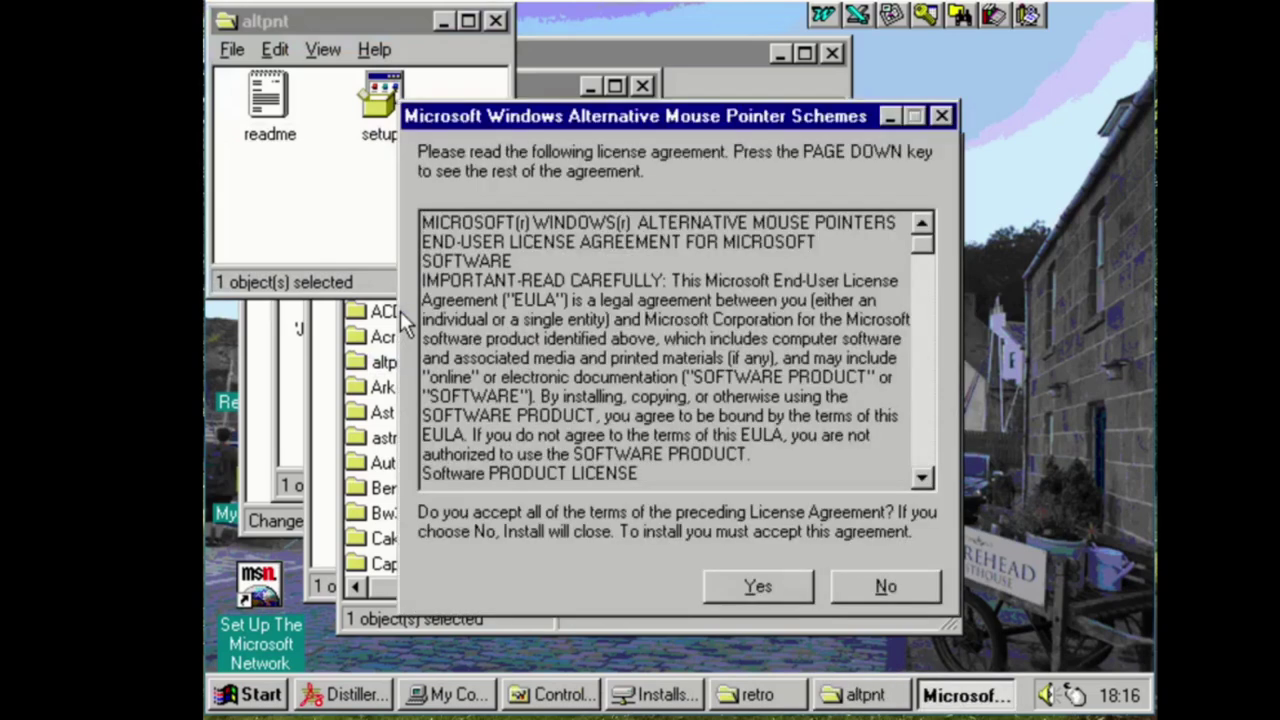
key("Escape")
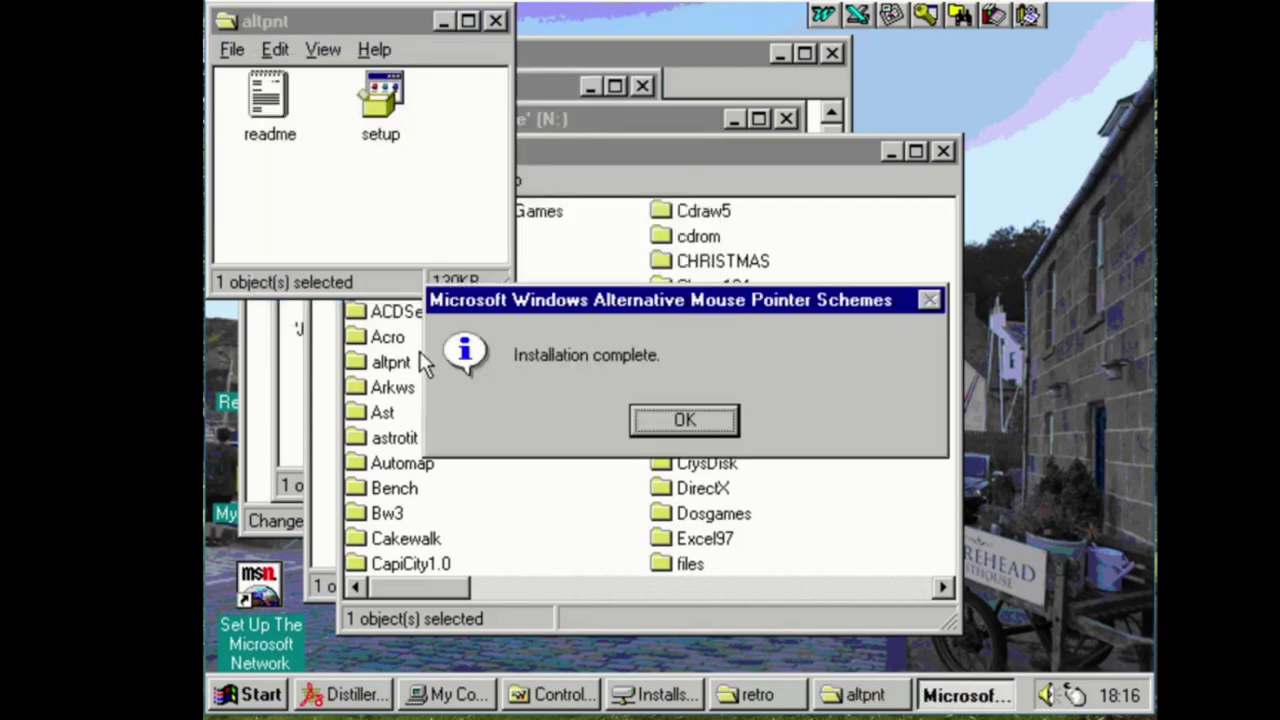
key("Return")
key("alt+F4")
key("alt+F4")
key("alt+F4")
key("alt+F4")
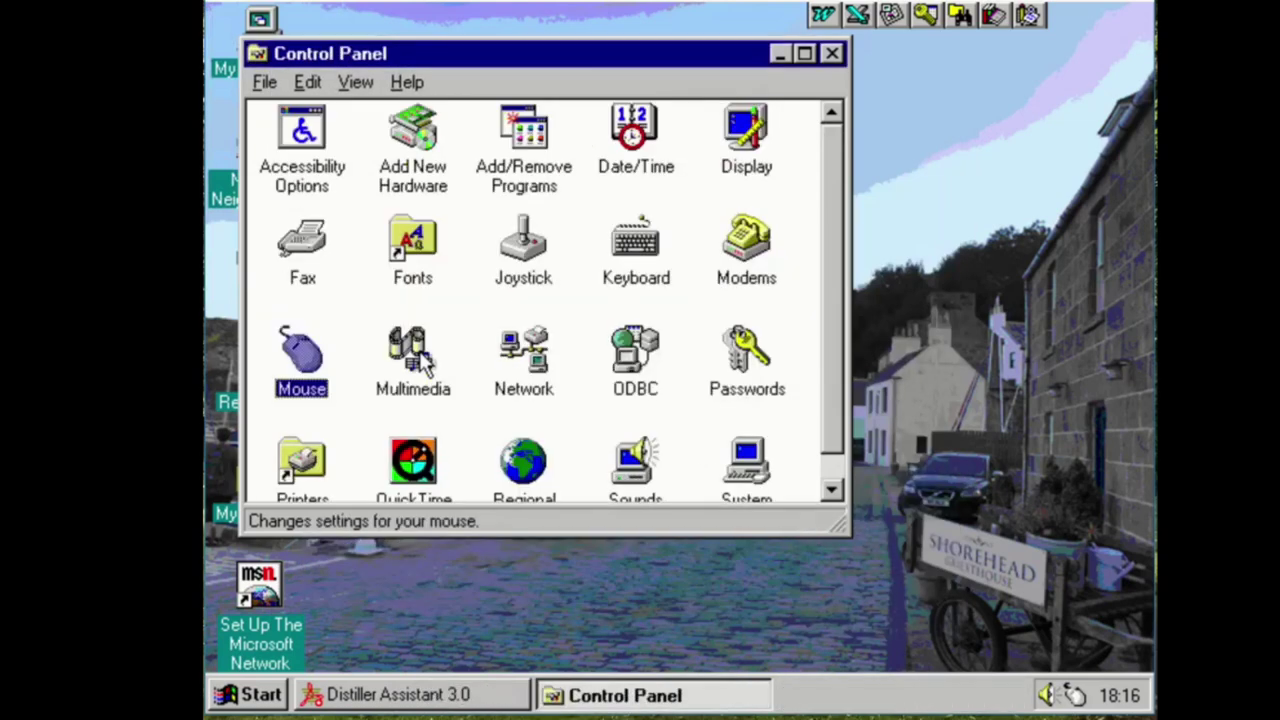
Set the mouse pointer scheme to Windows Black (extra large) and close the Control Panel
double_click(303, 350)
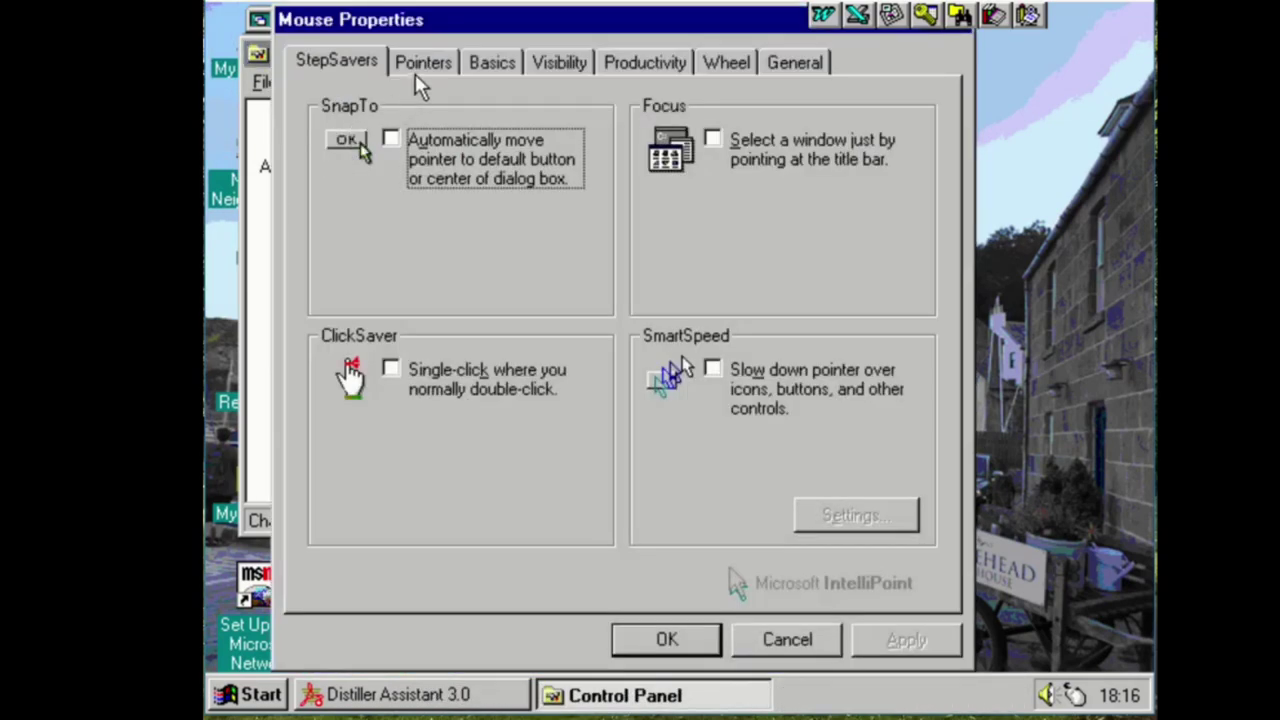
left_click(420, 70)
left_click(429, 143)
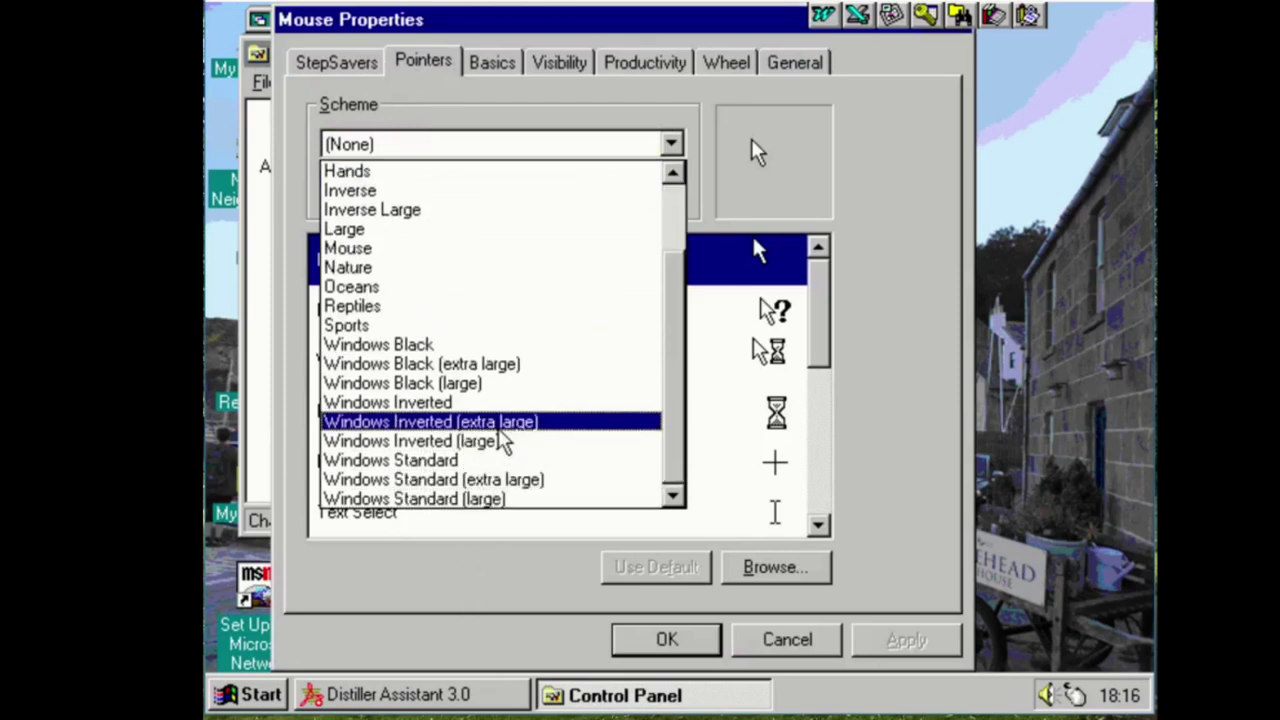
left_click(520, 366)
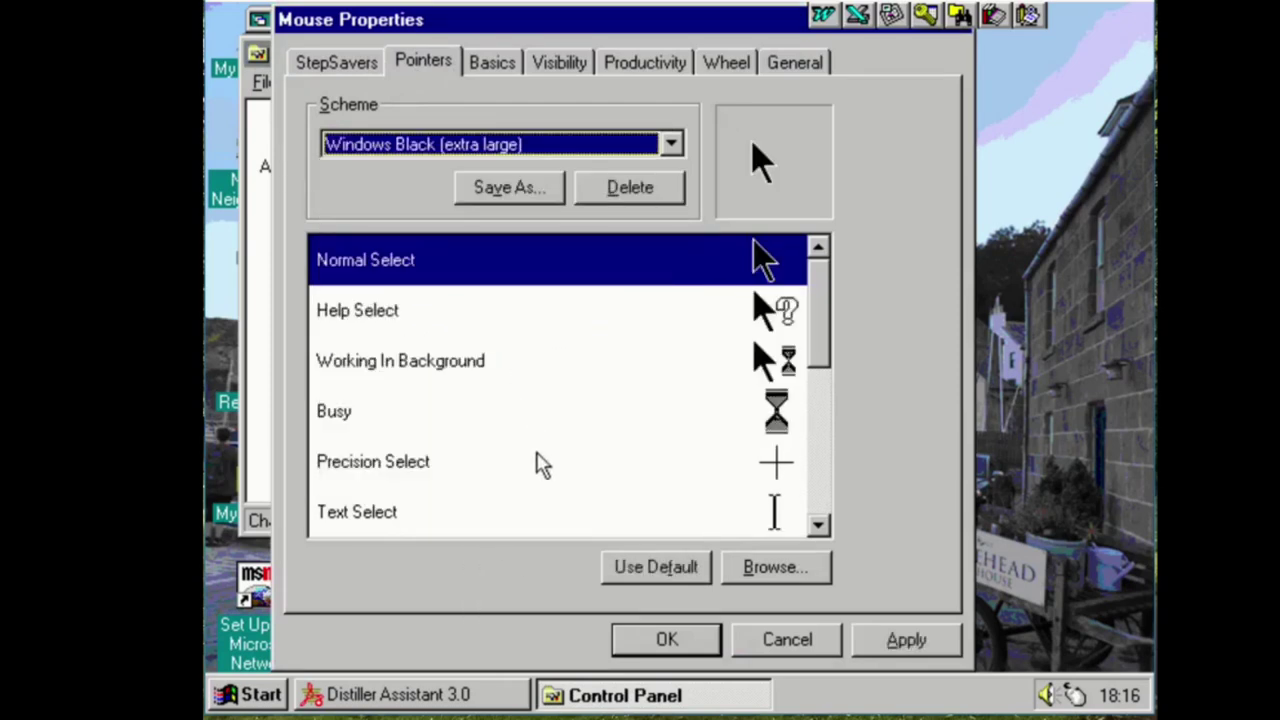
left_click(613, 638)
right_click(656, 694)
left_click(668, 695)
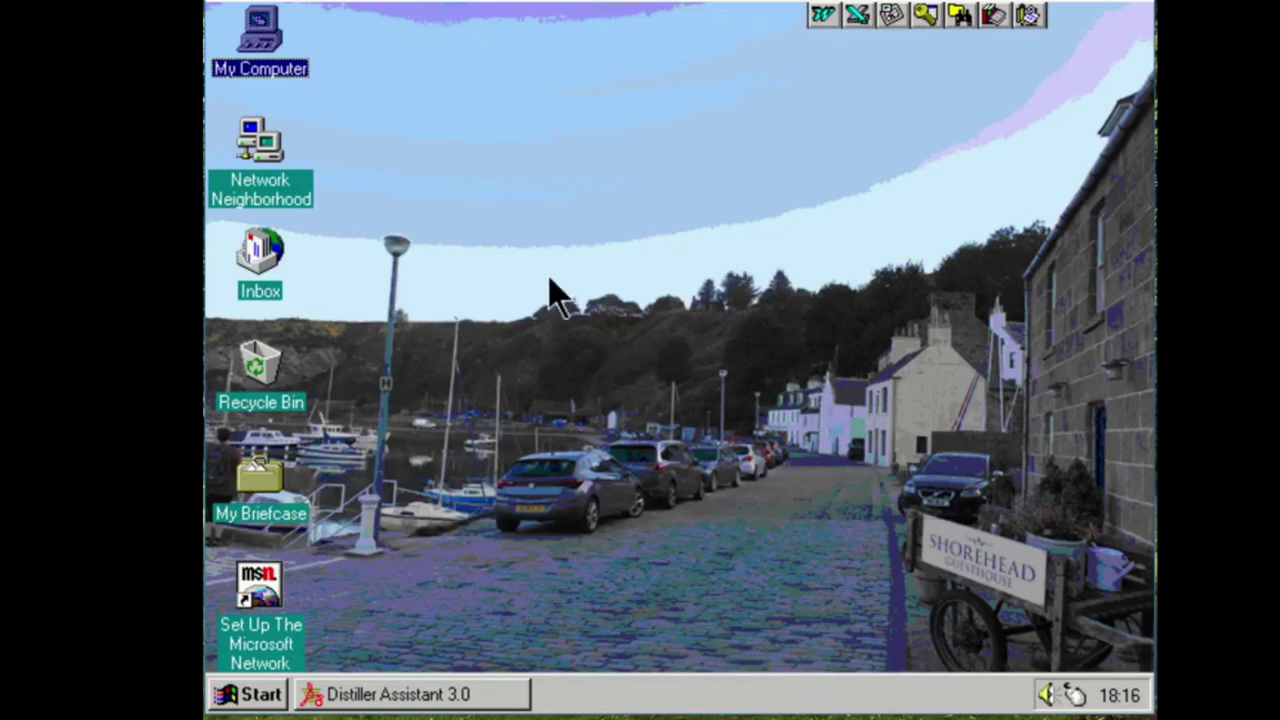
Launch Schedule+ from the Network program group with only its personal features and cancel the mailbox sign-in
left_click(250, 694)
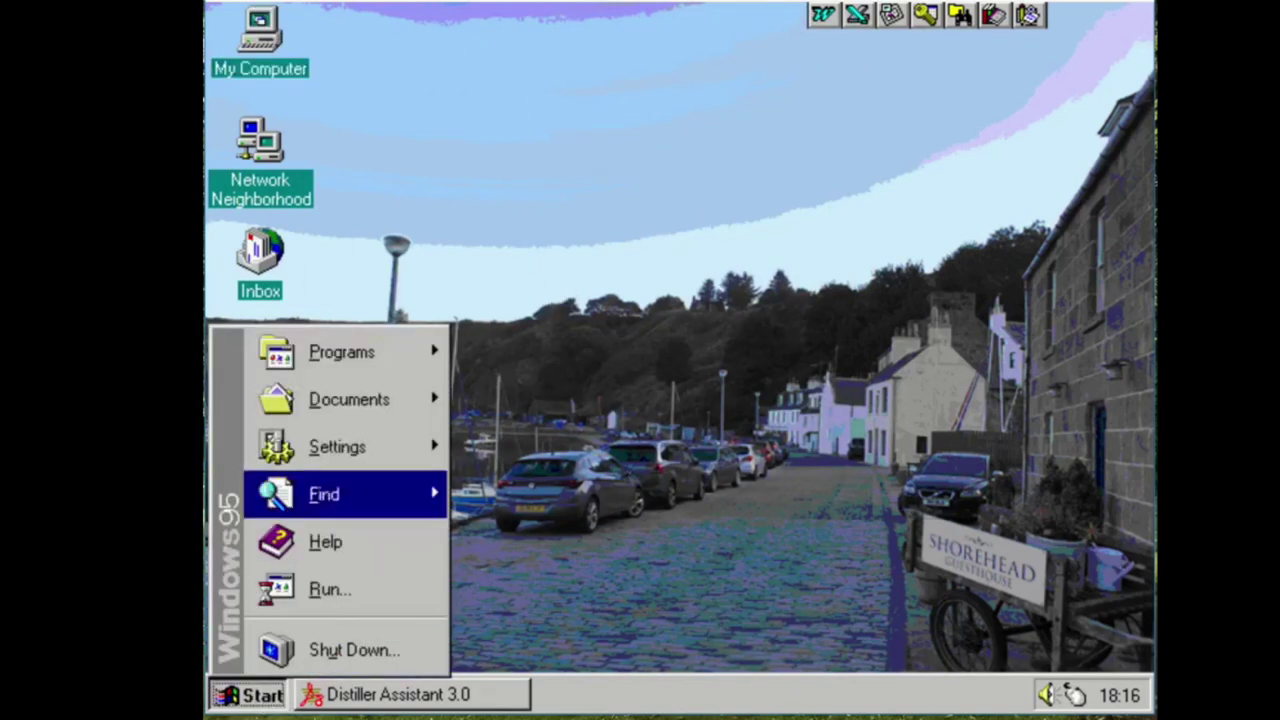
mouse_move(340, 352)
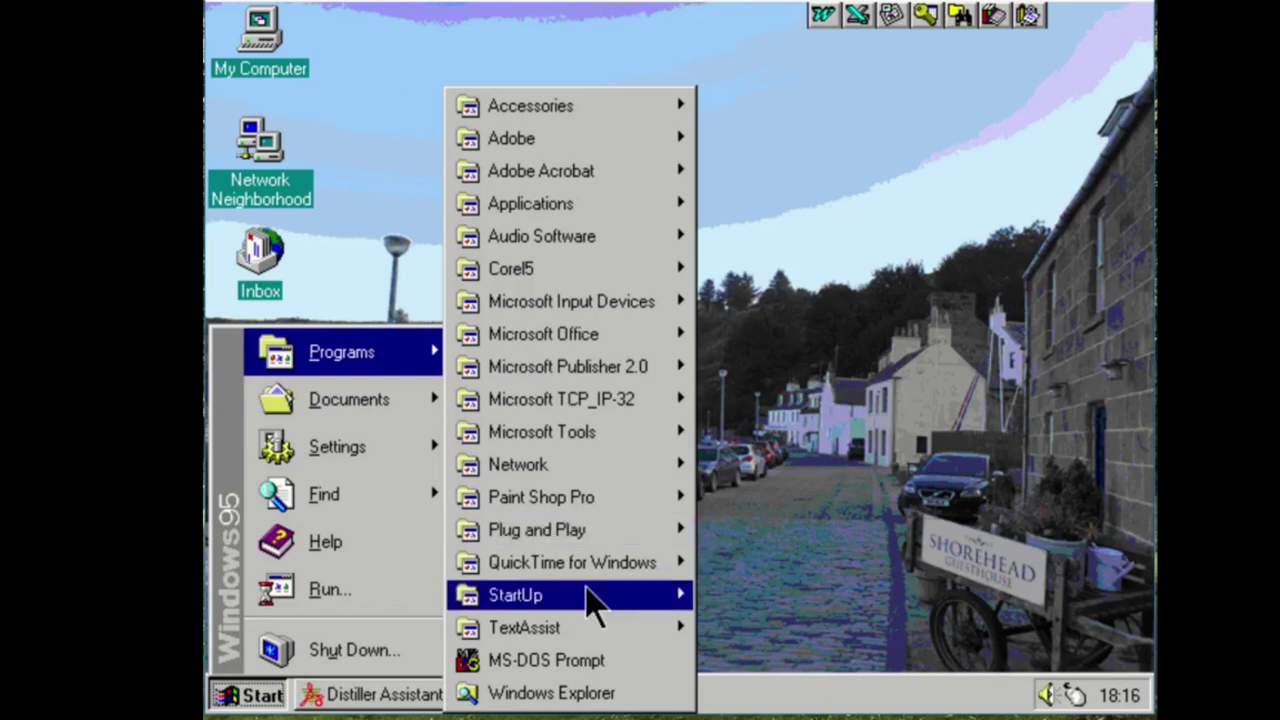
mouse_move(594, 628)
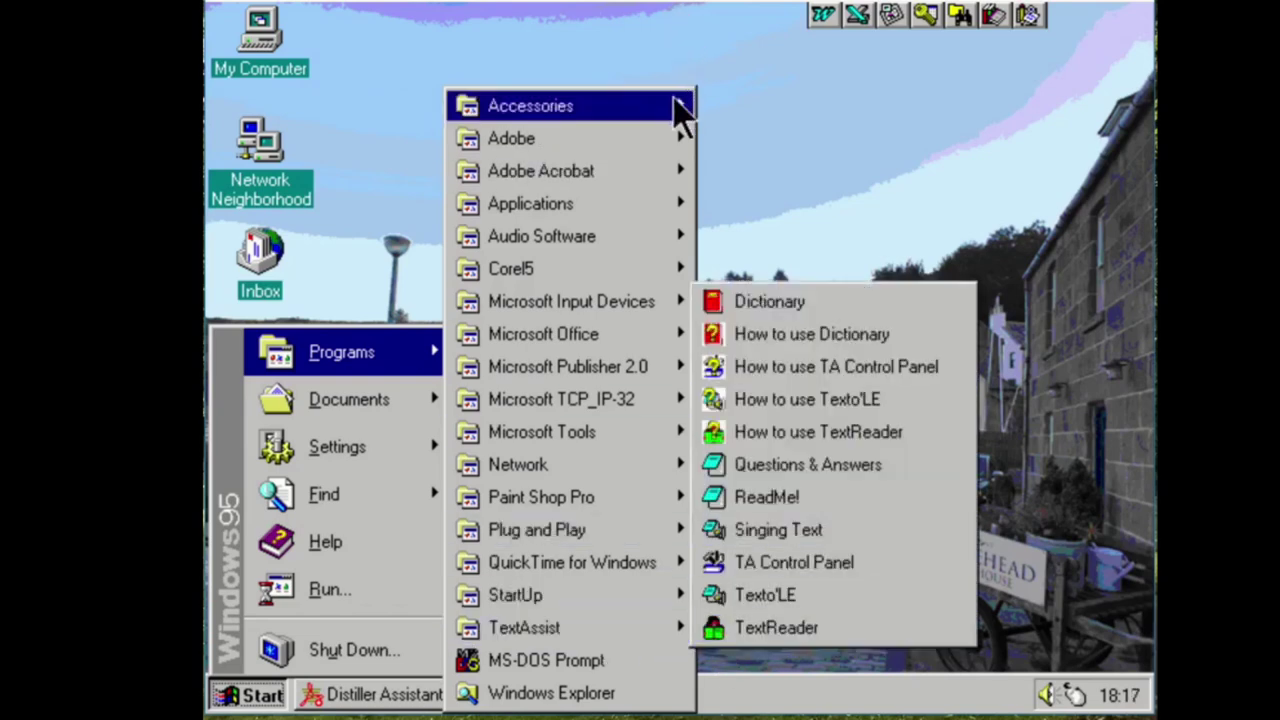
mouse_move(642, 148)
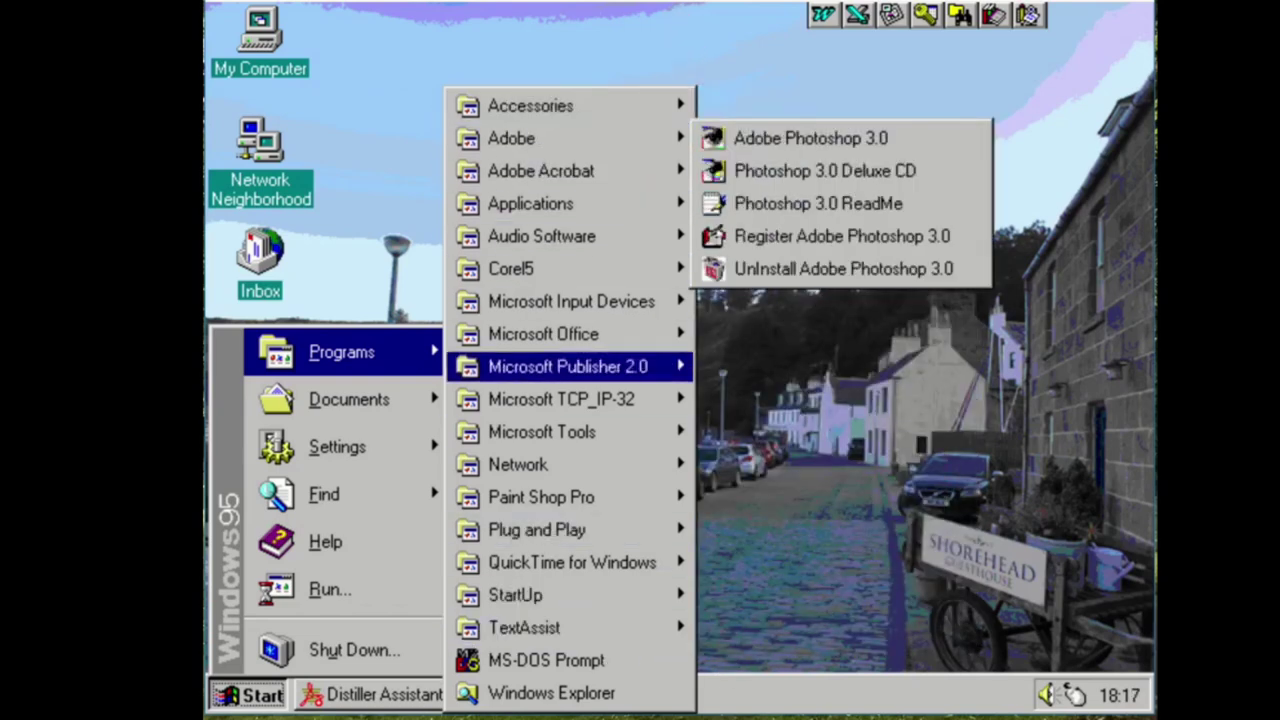
mouse_move(640, 466)
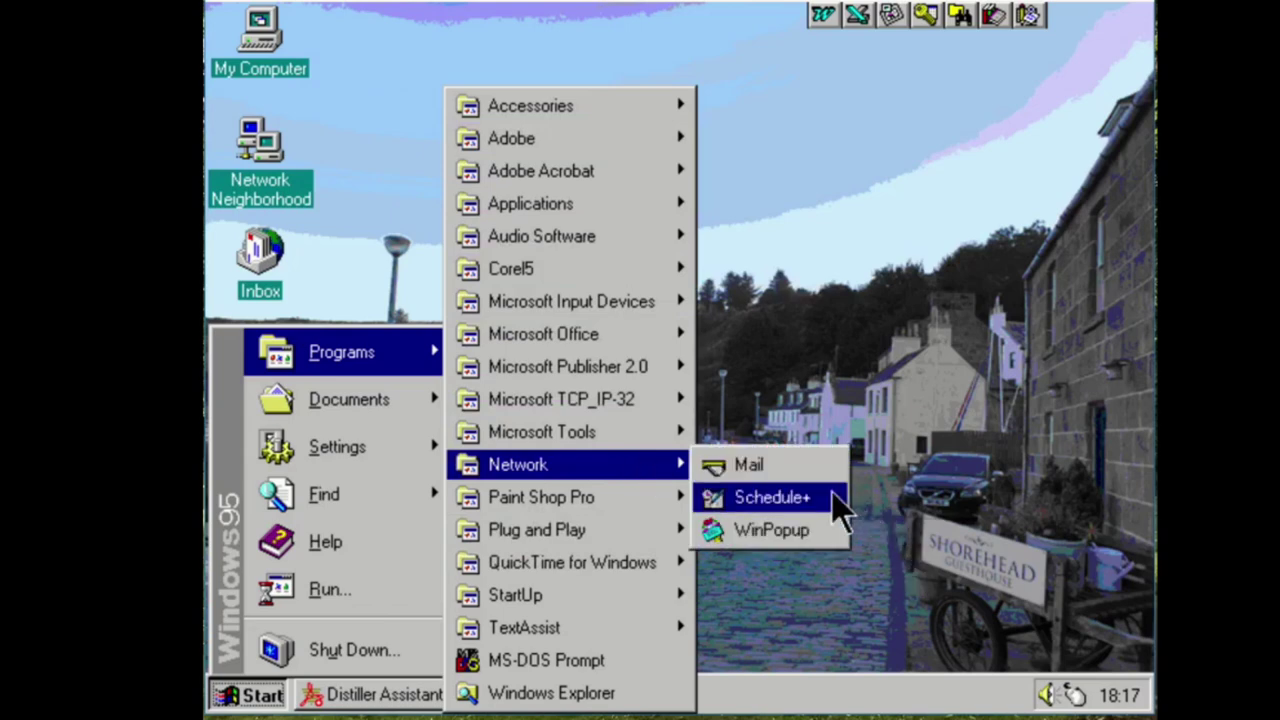
left_click(797, 513)
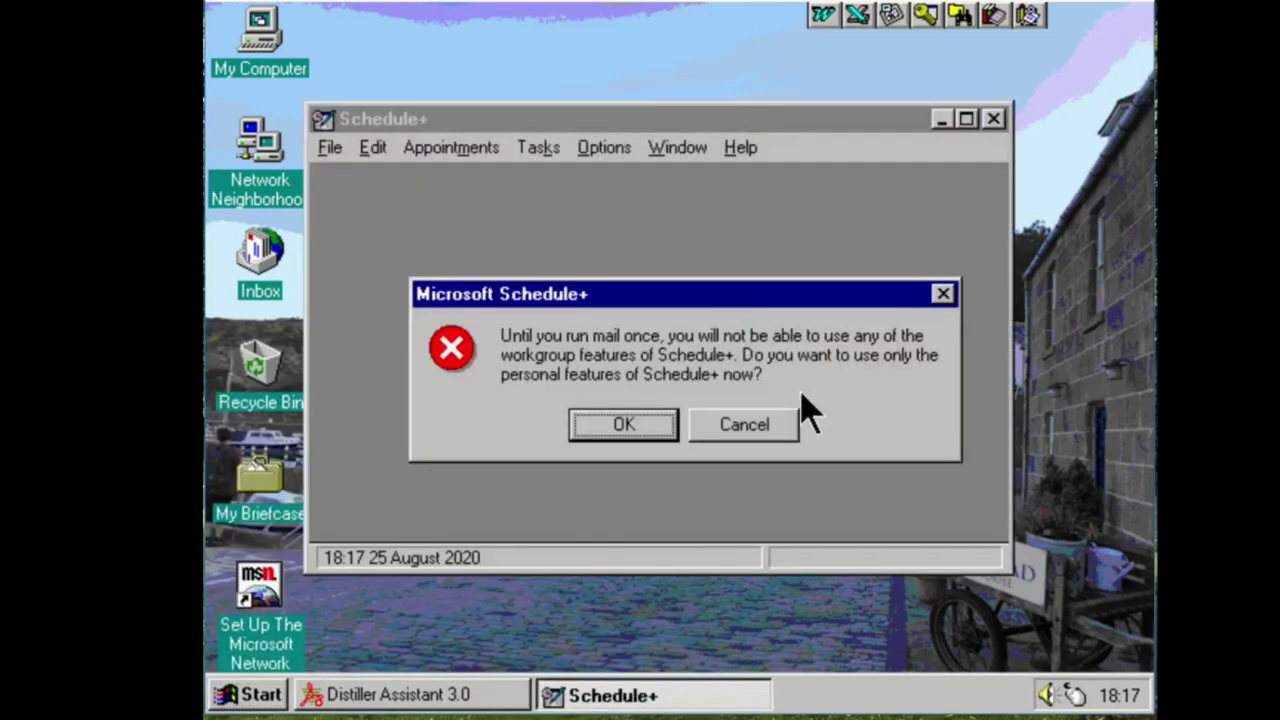
left_click(640, 432)
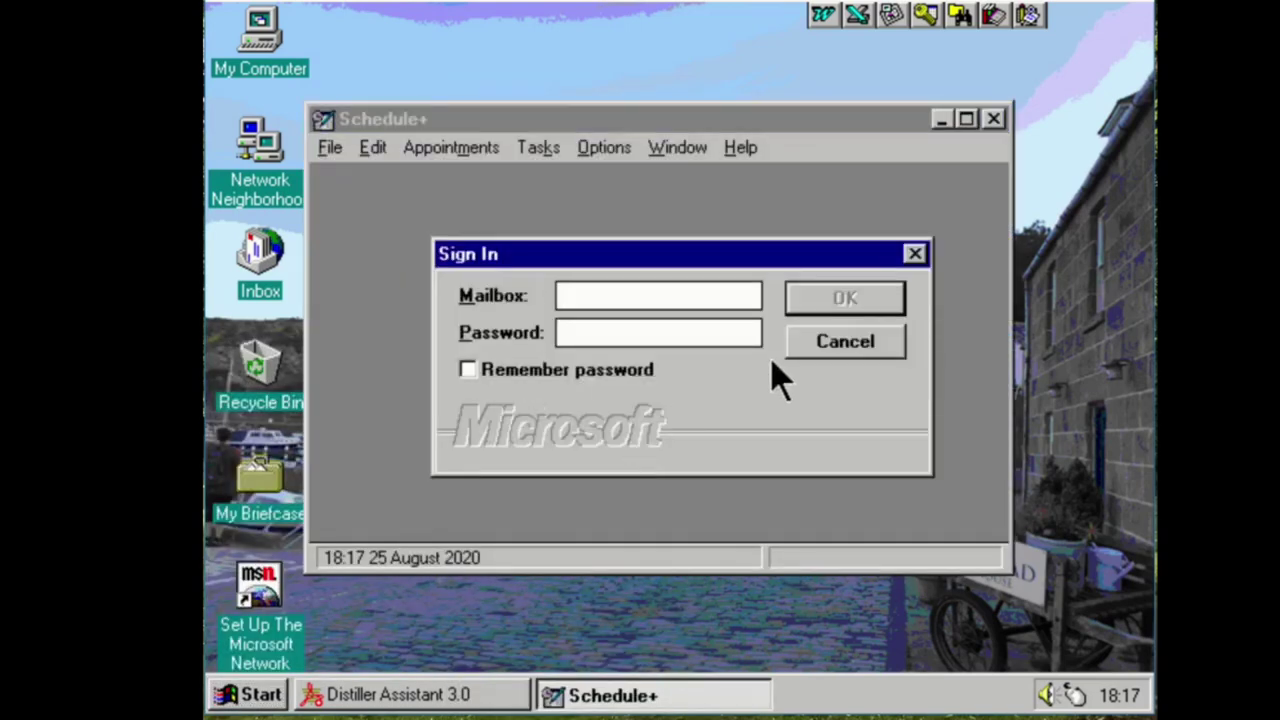
left_click(828, 341)
Launch the Intel ISA Configuration Utility from the Plug and Play program group and dismiss it
left_click(229, 690)
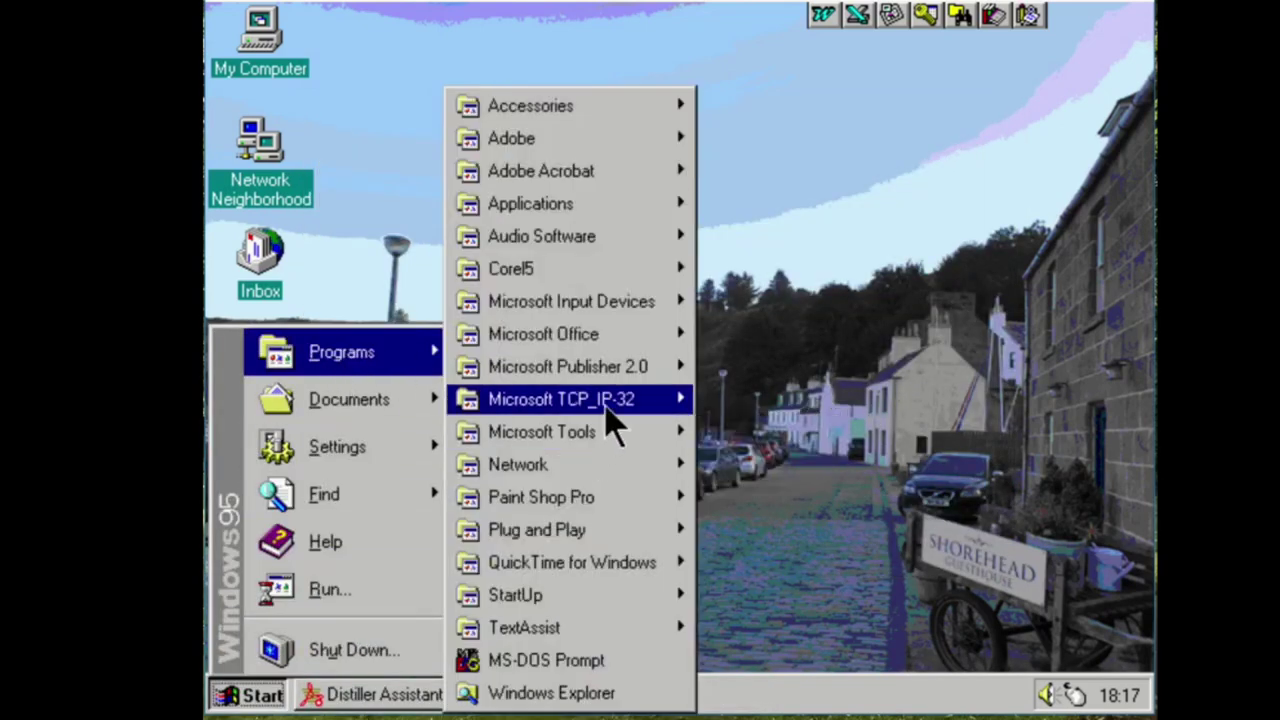
mouse_move(612, 414)
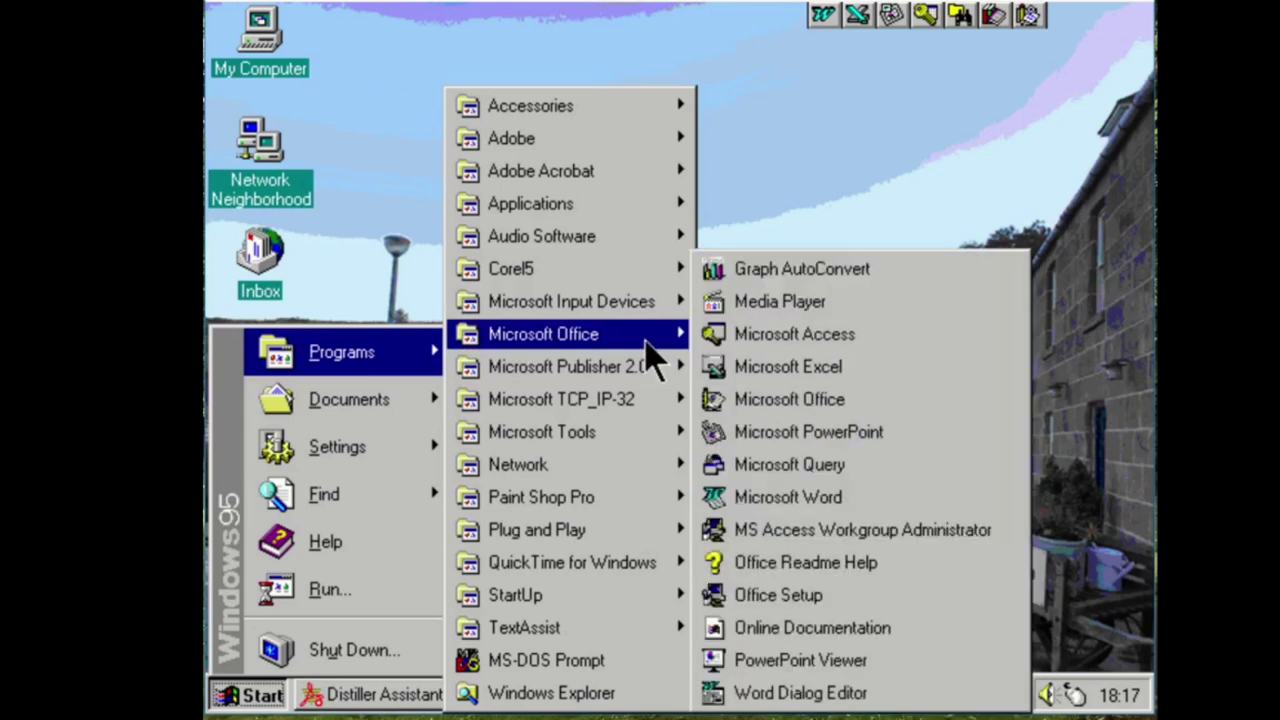
mouse_move(652, 302)
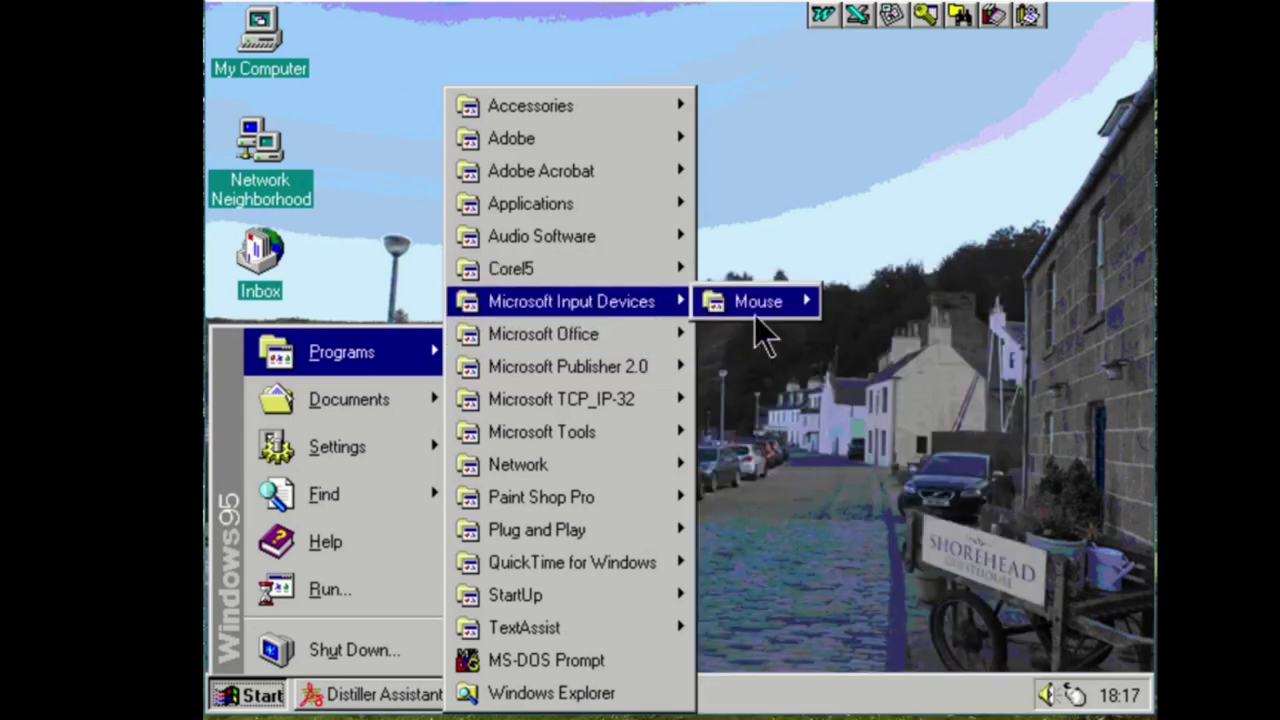
mouse_move(756, 314)
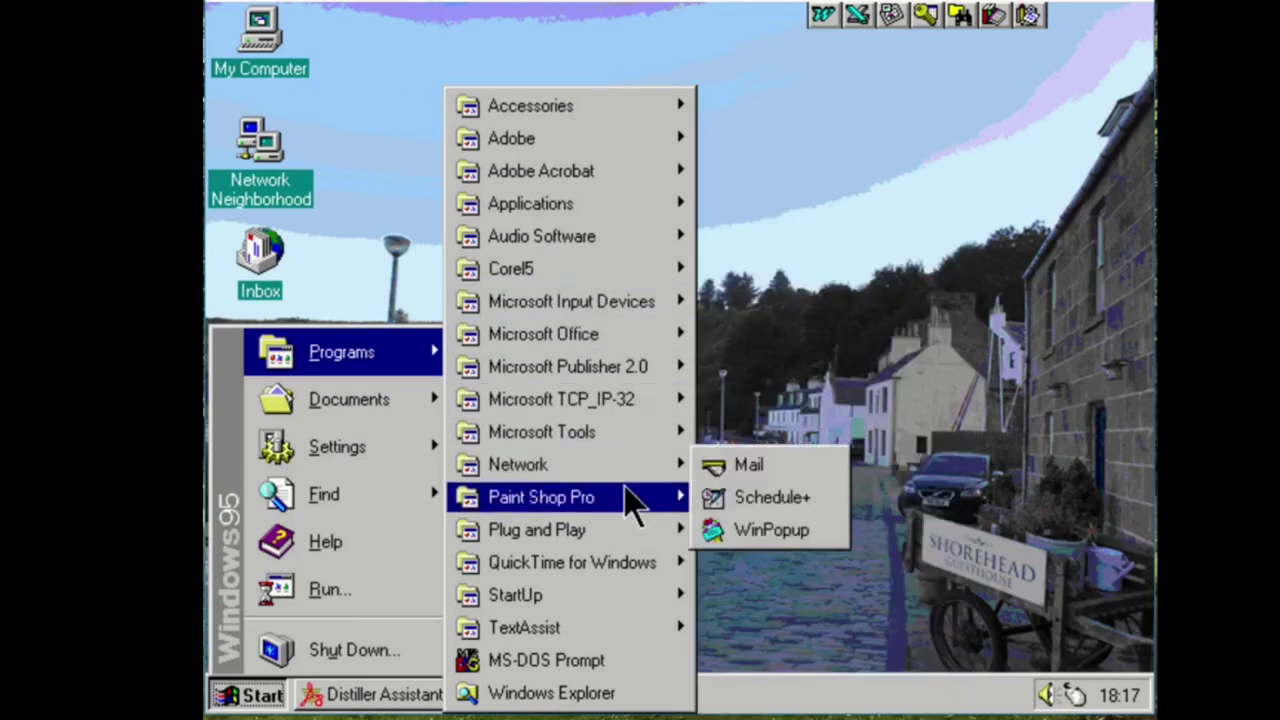
mouse_move(643, 506)
mouse_move(618, 535)
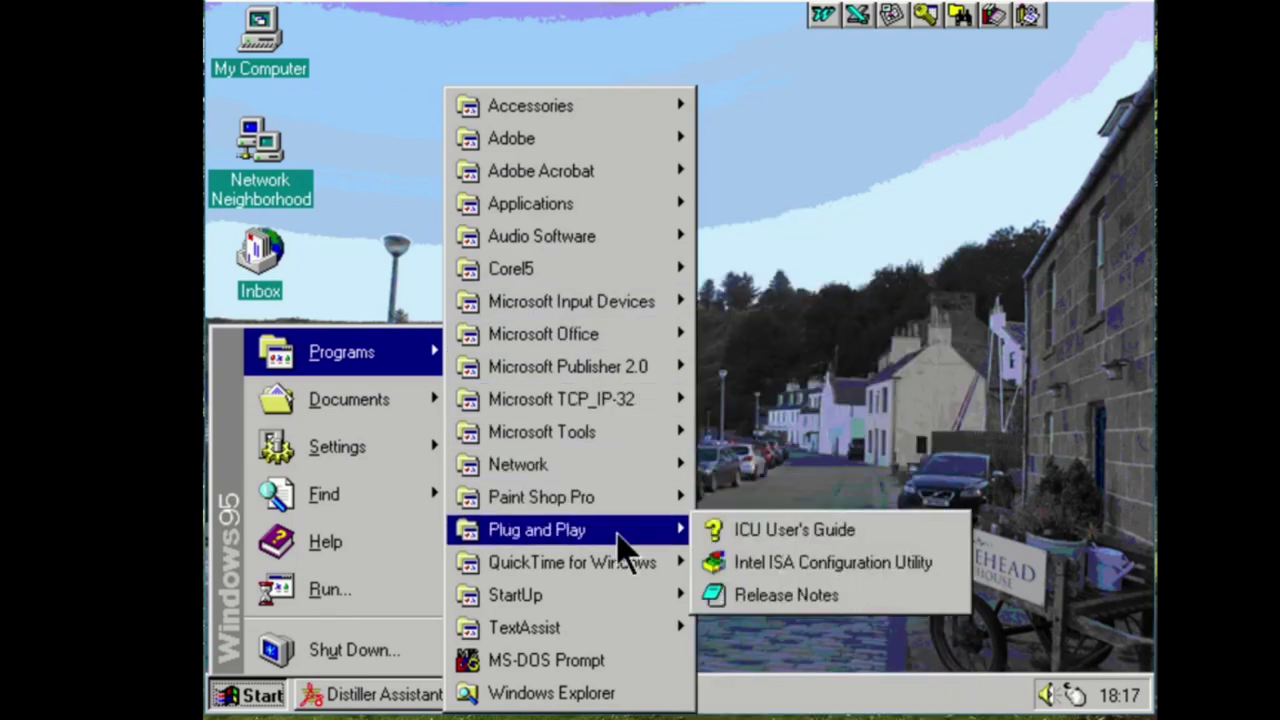
left_click(868, 563)
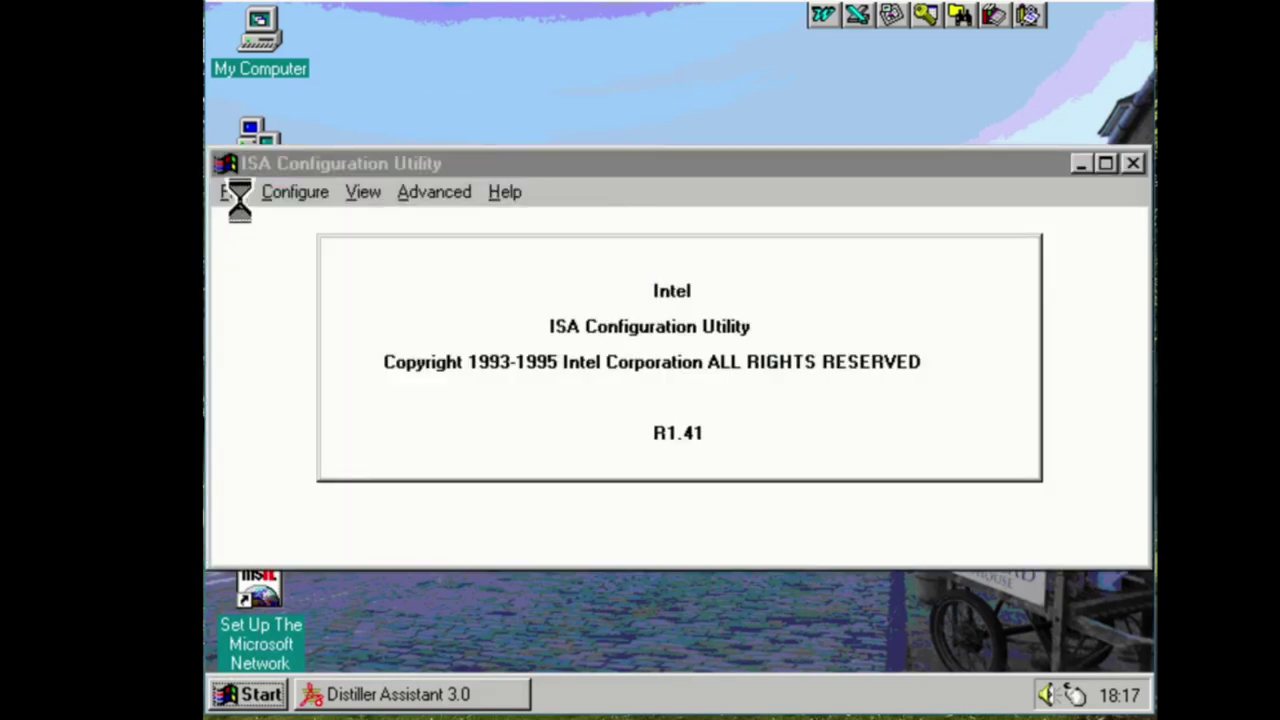
left_click(695, 429)
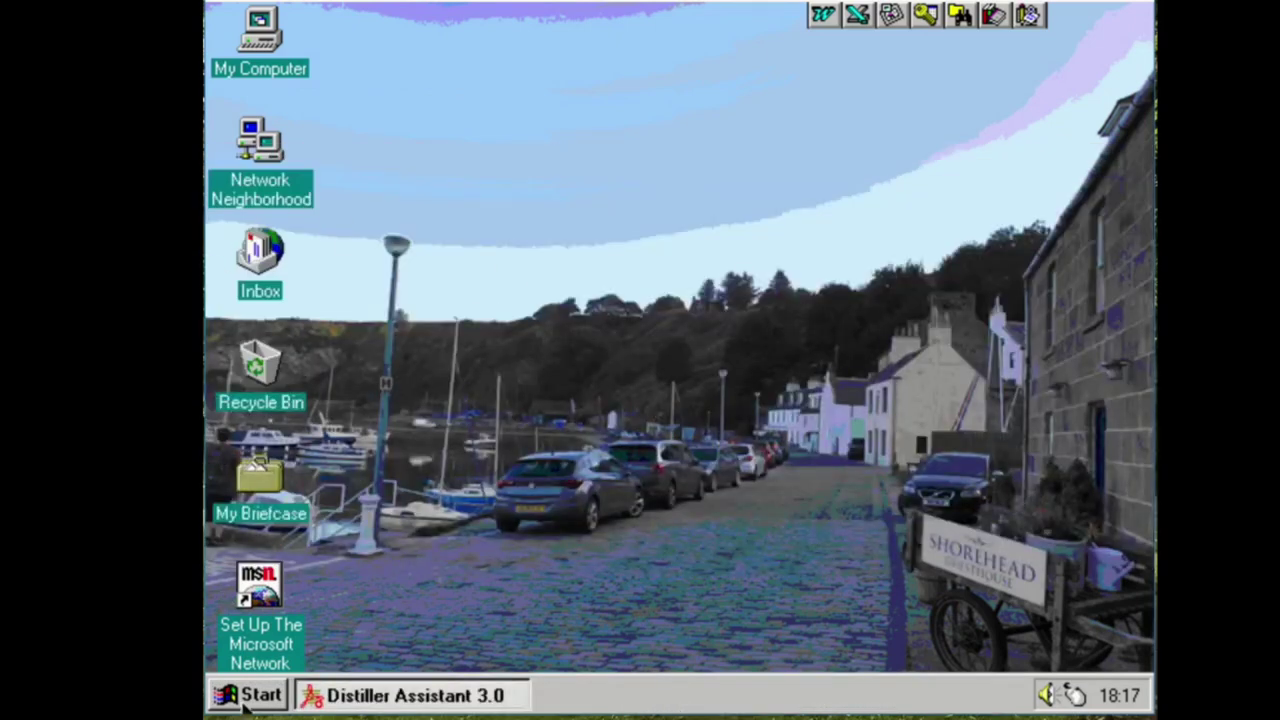
Launch WordPerfect 5.1 from the installed programs
left_click(248, 694)
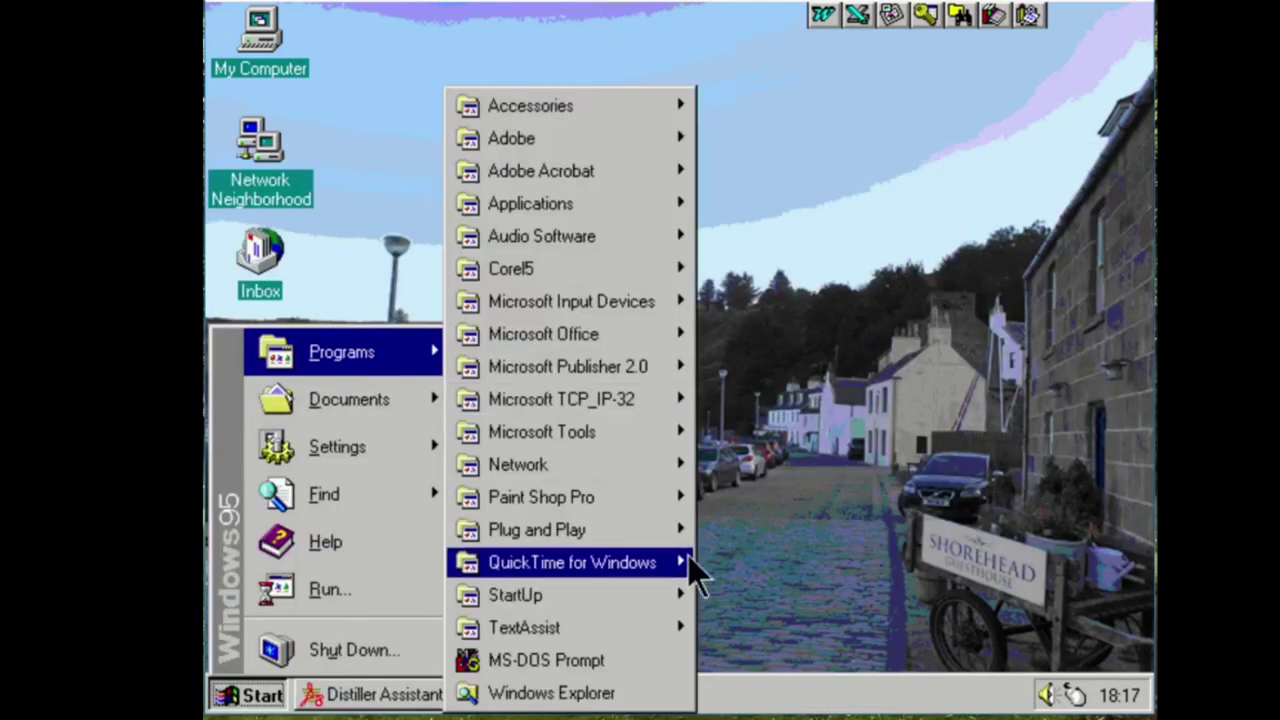
mouse_move(686, 562)
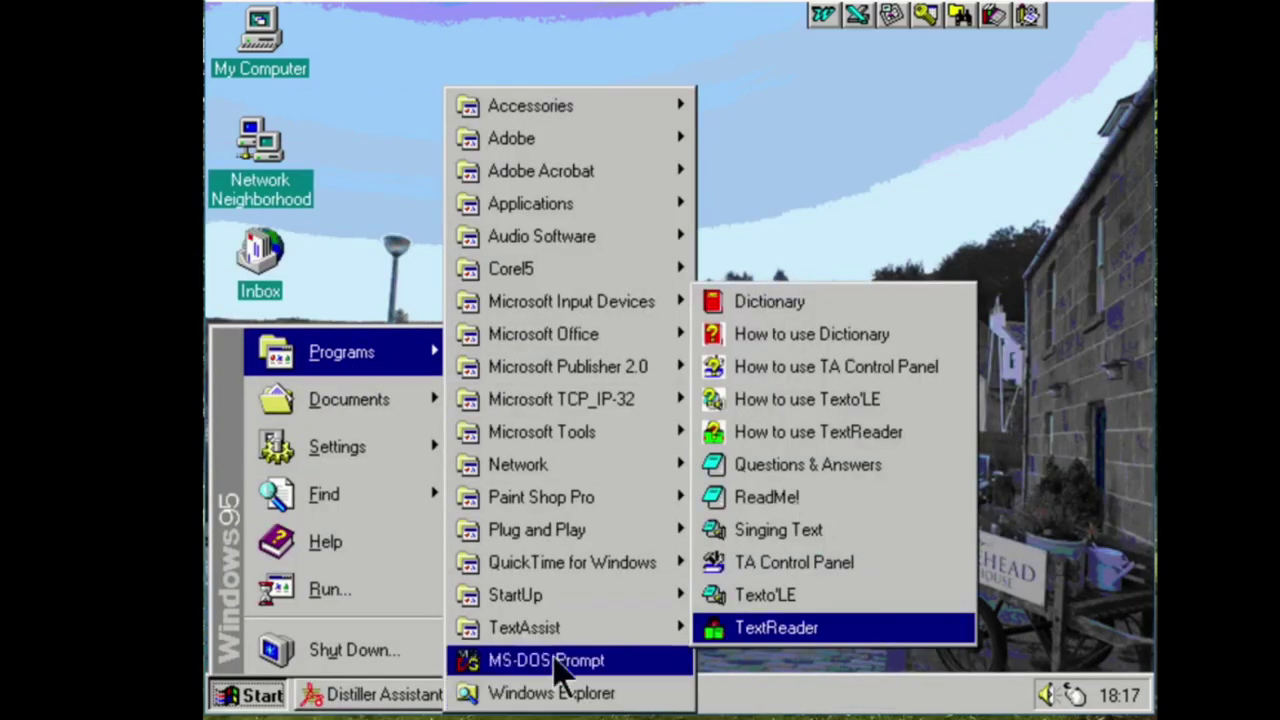
mouse_move(655, 278)
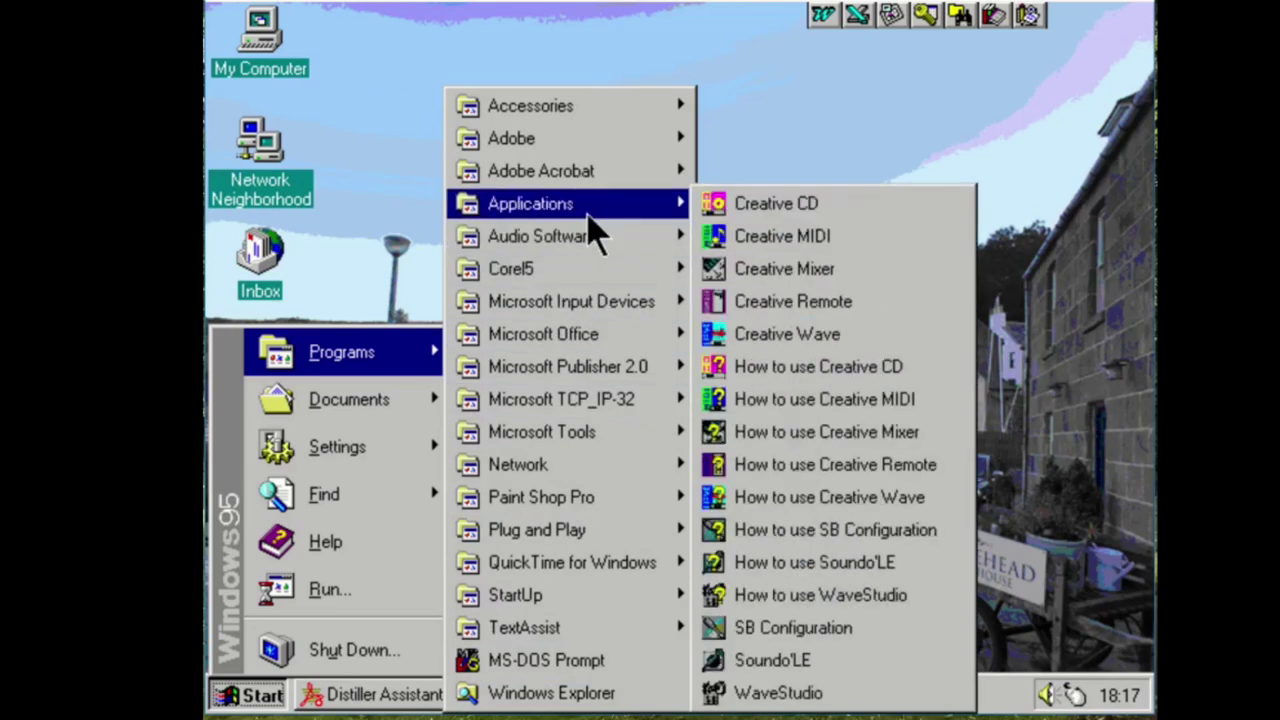
mouse_move(590, 216)
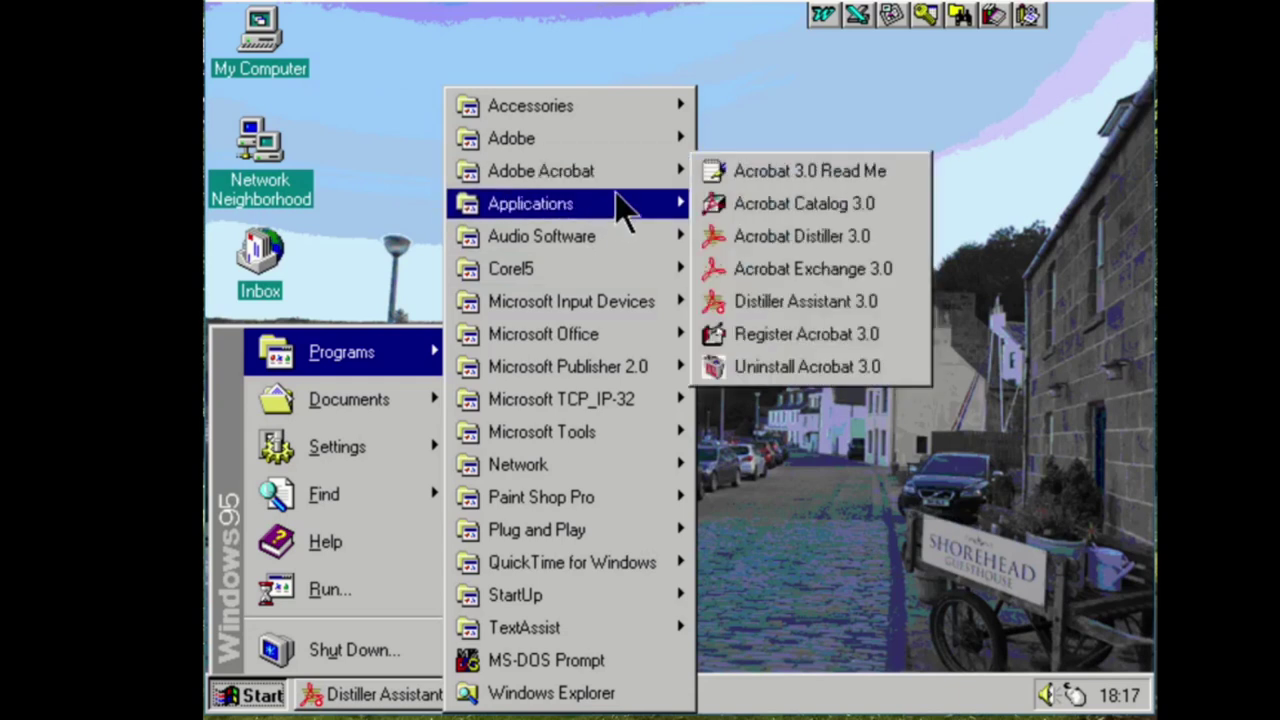
left_click(831, 262)
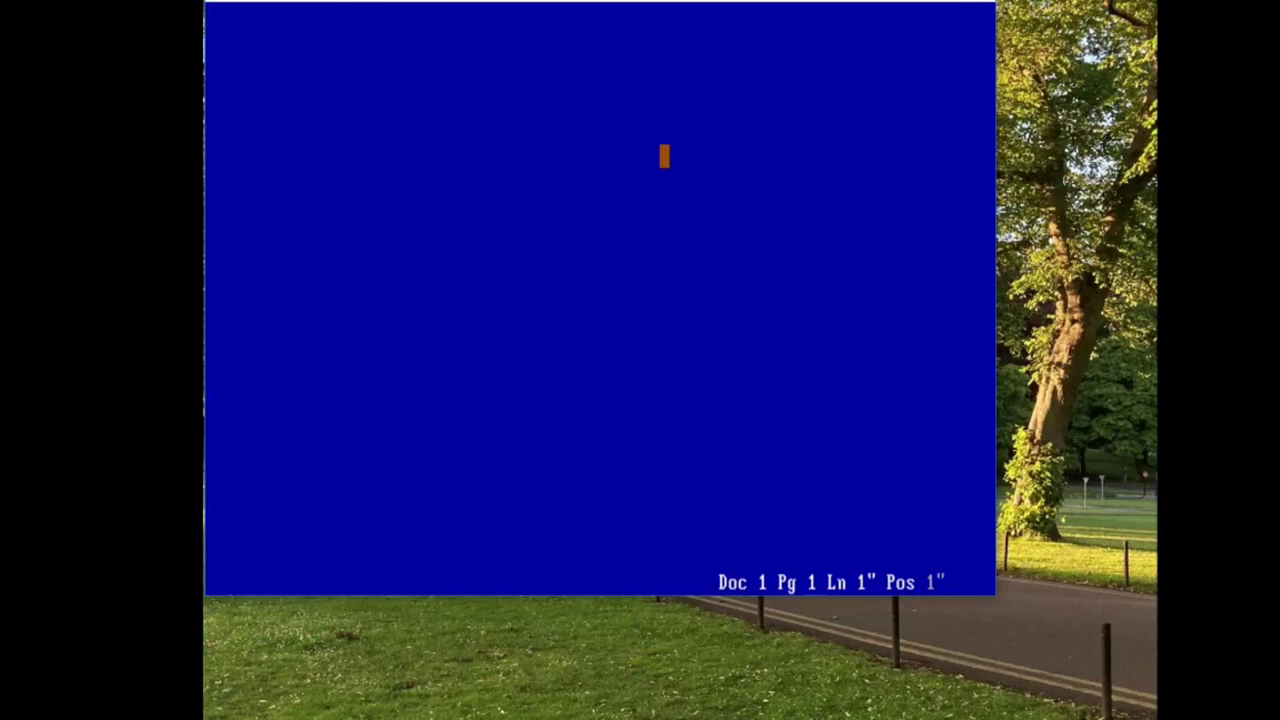
key("Escape")
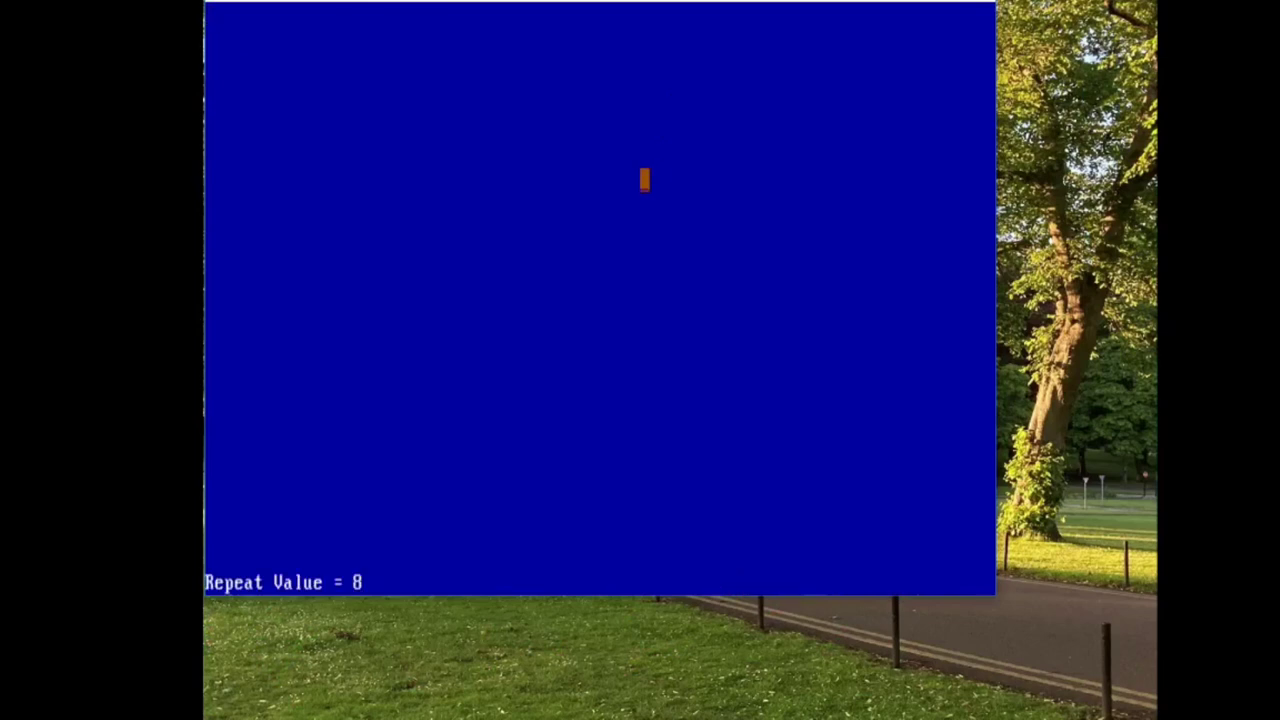
key("Escape")
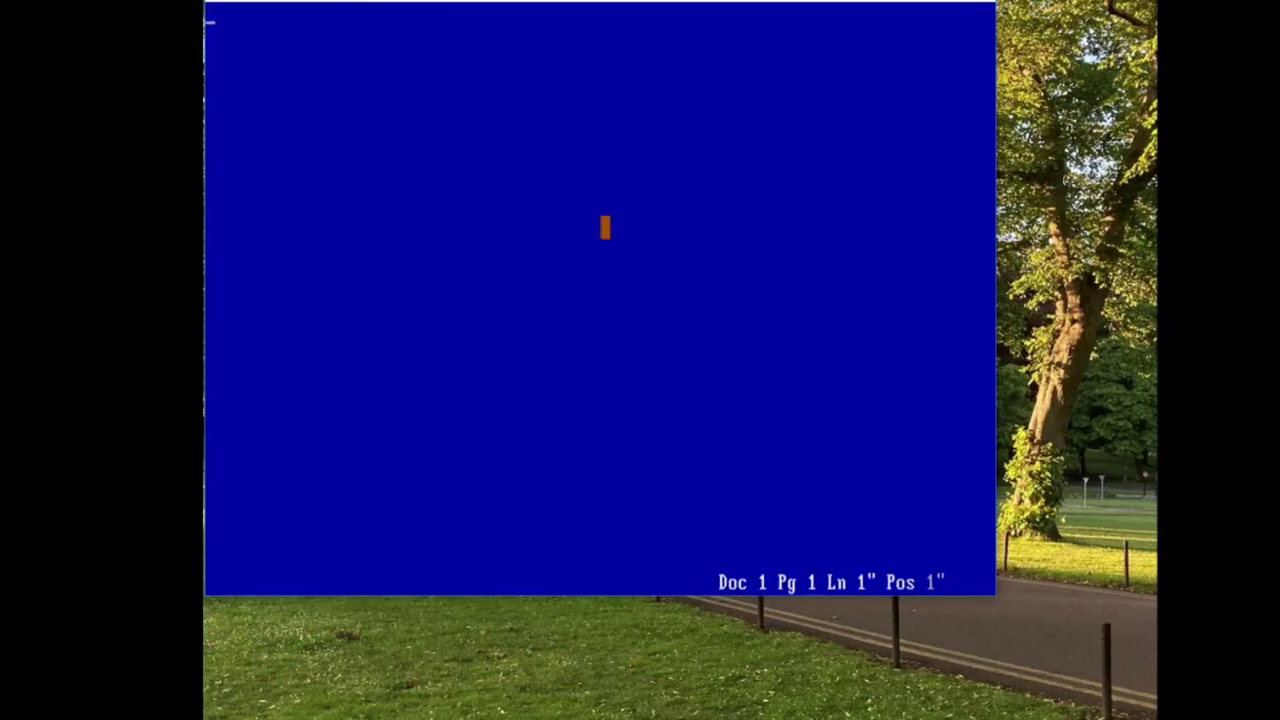
key("alt+F4")
key("alt+F3")
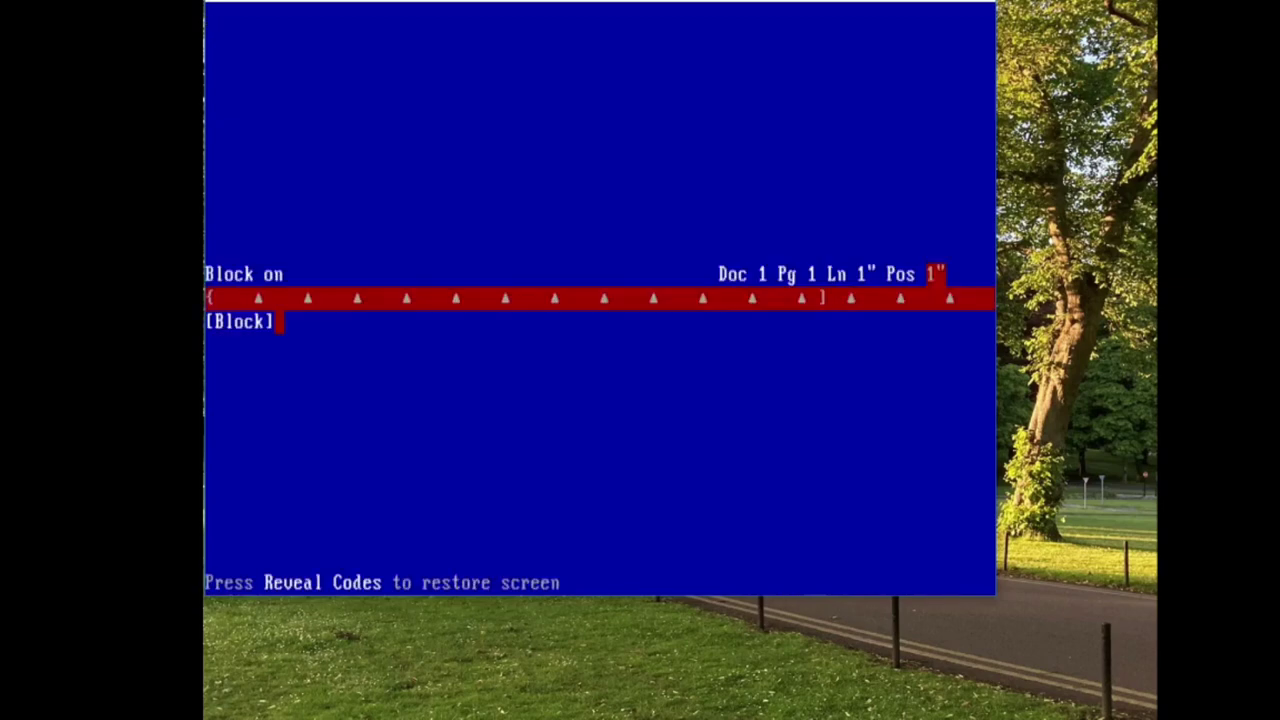
key("alt+F3")
key("alt+F4")
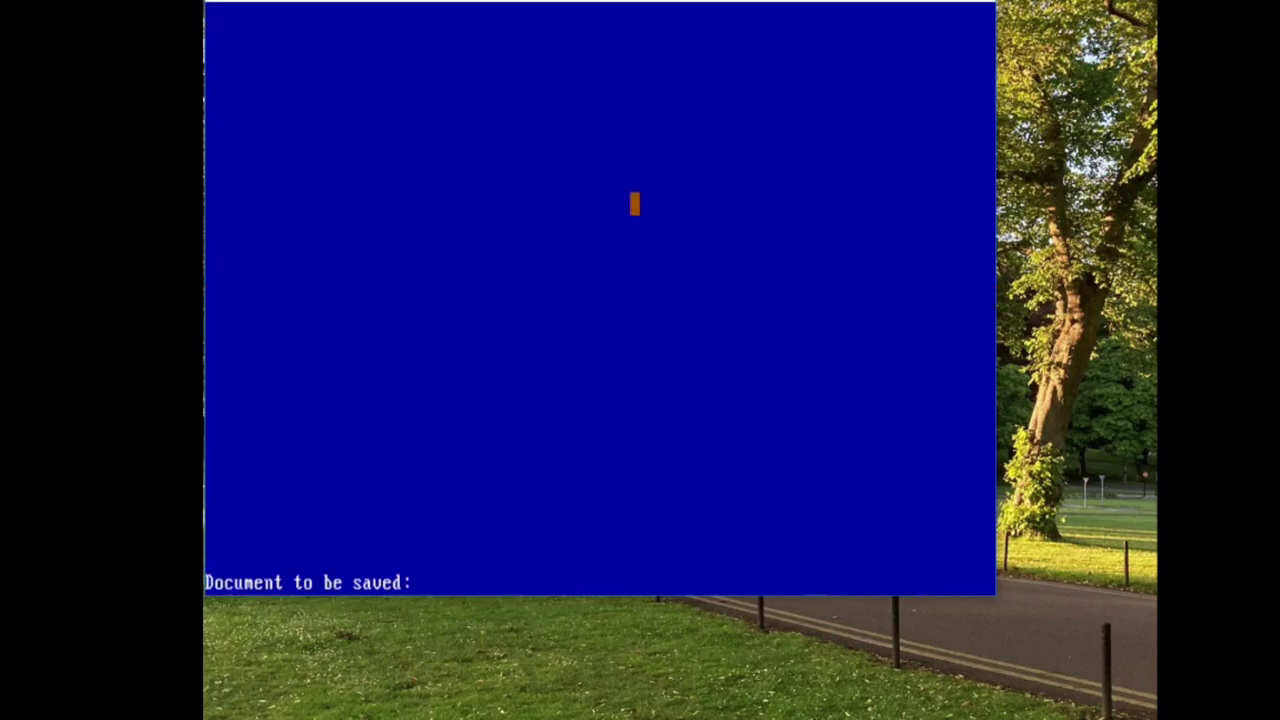
key("Escape")
key("F3")
key("Escape")
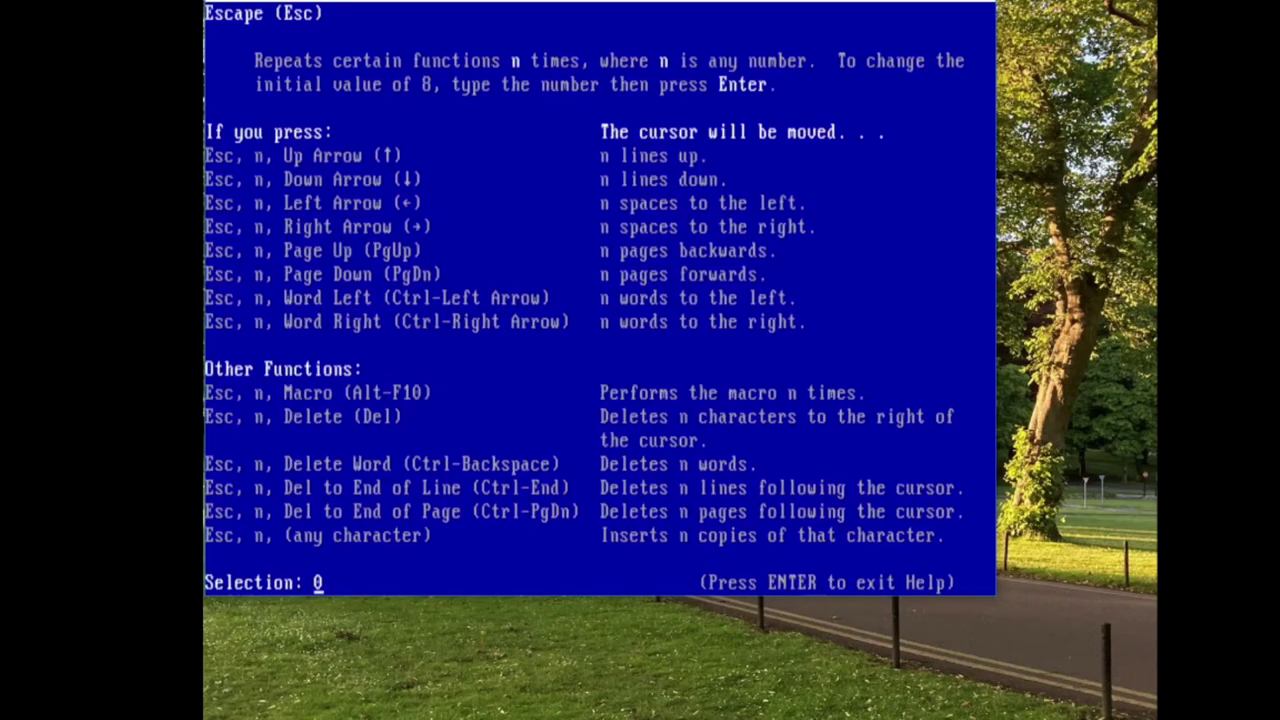
key("Return")
key("Escape")
key("F1")
key("F2")
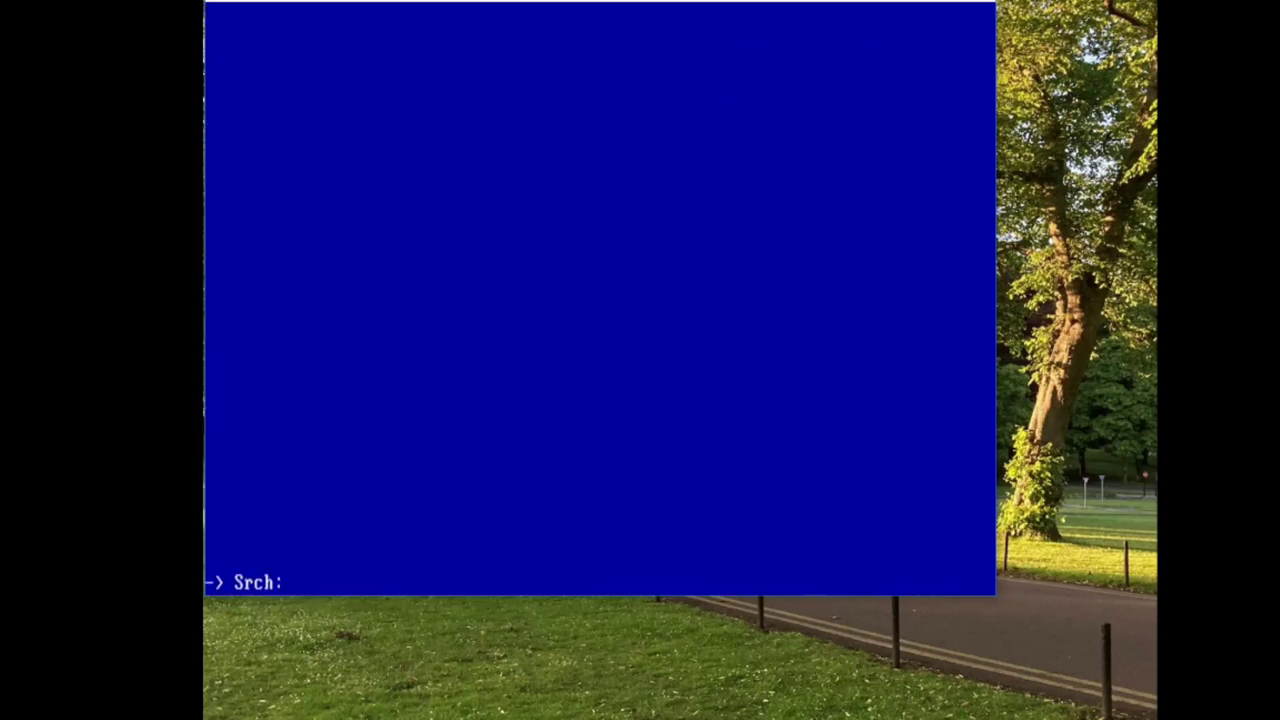
key("F1")
key("F5")
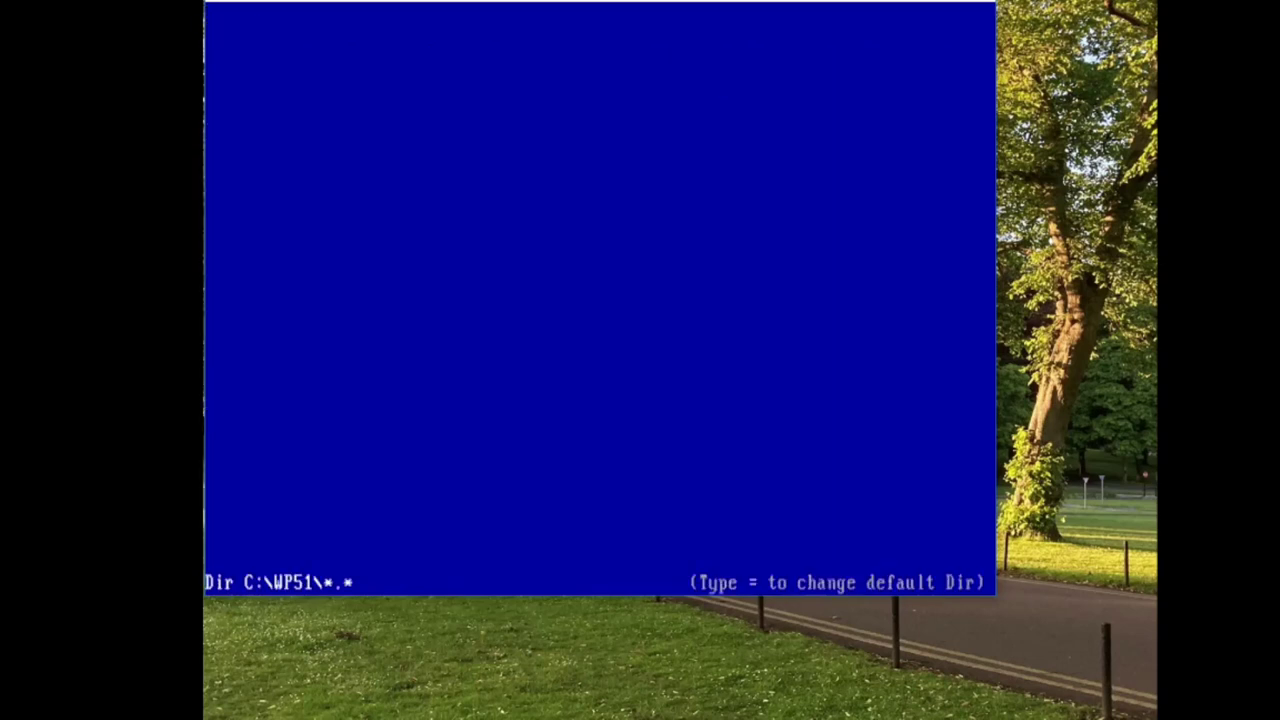
key("Escape")
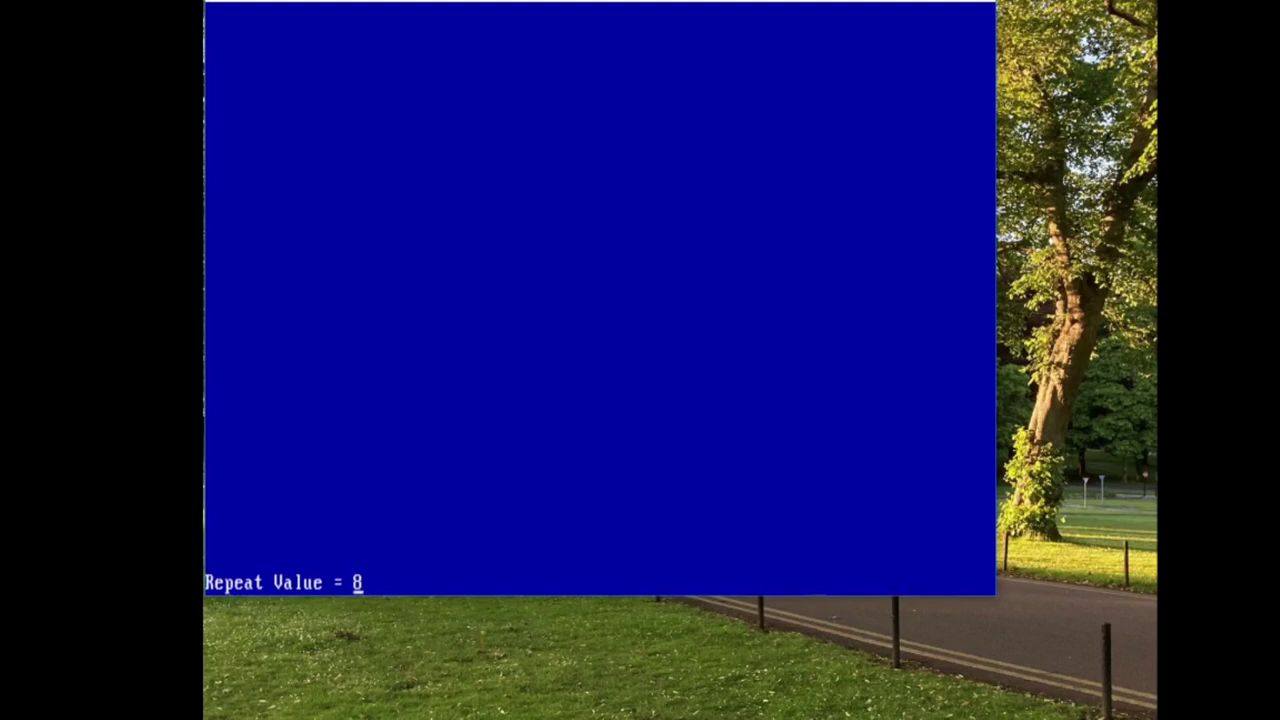
key("Tab")
Exit WordPerfect 5.1 without saving the document
key("F7")
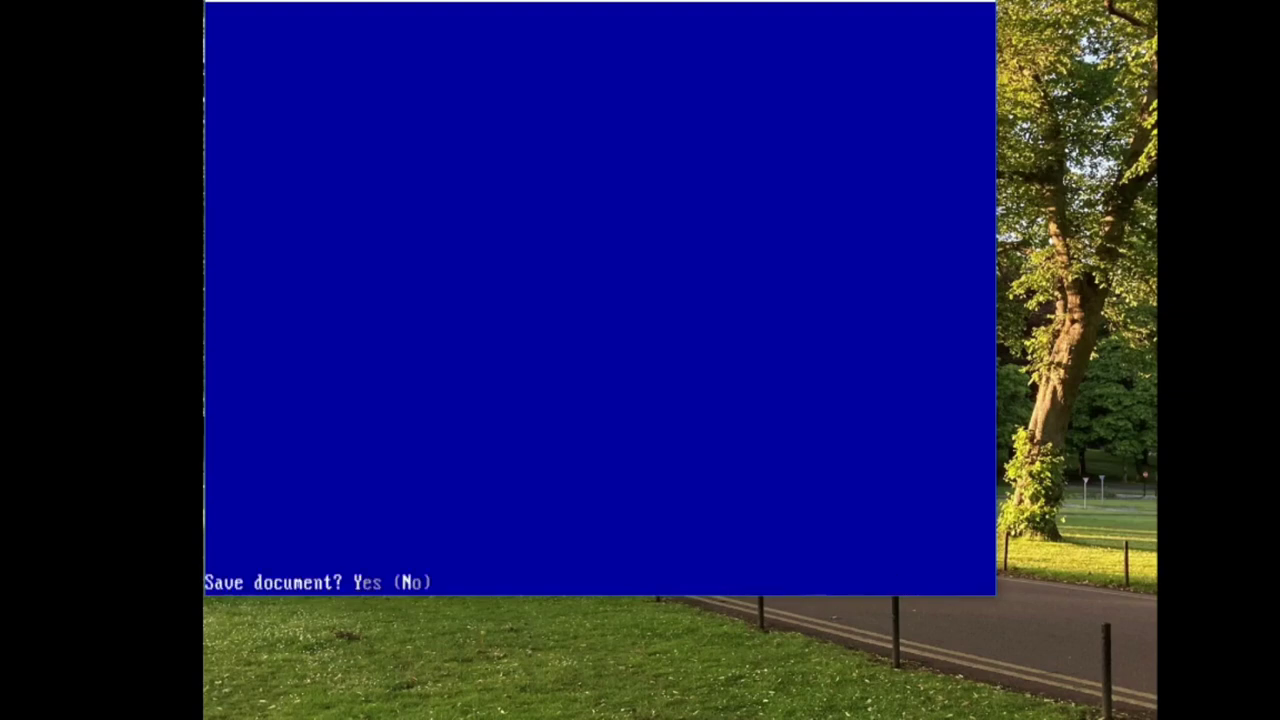
key("n")
key("y")
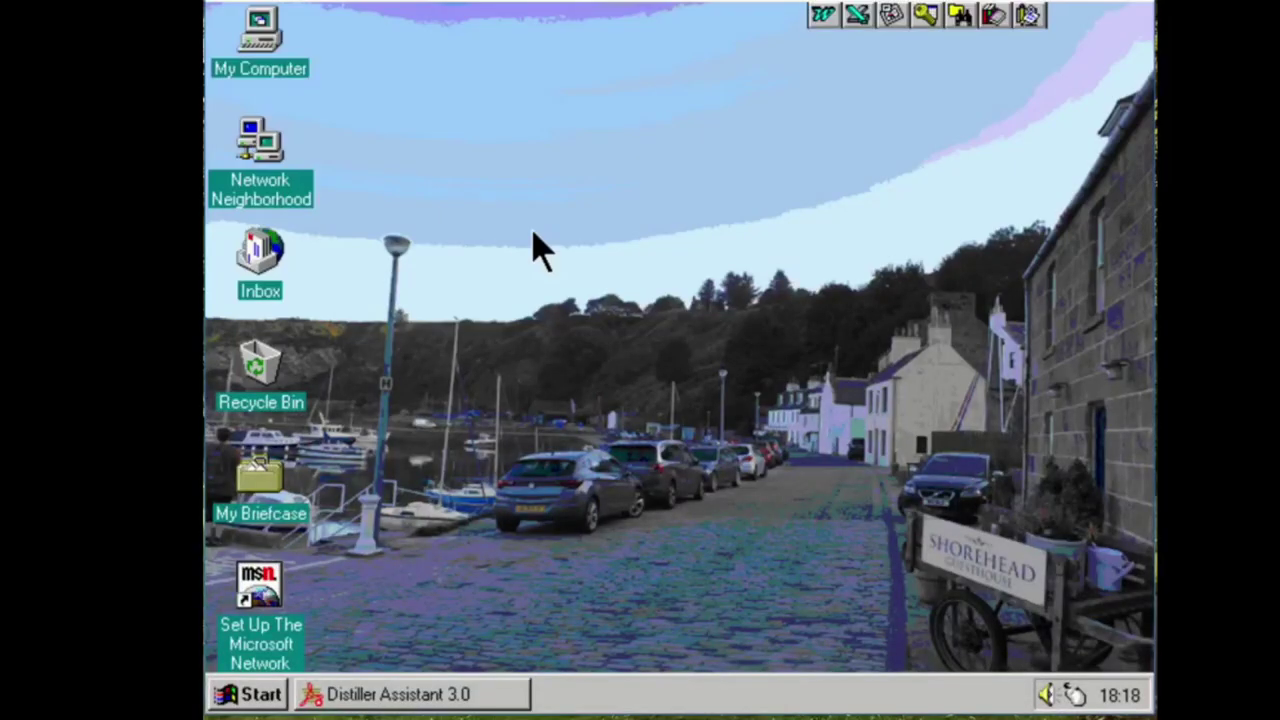
Launch Register Acrobat 3.0 from the Adobe Acrobat program group
left_click(230, 694)
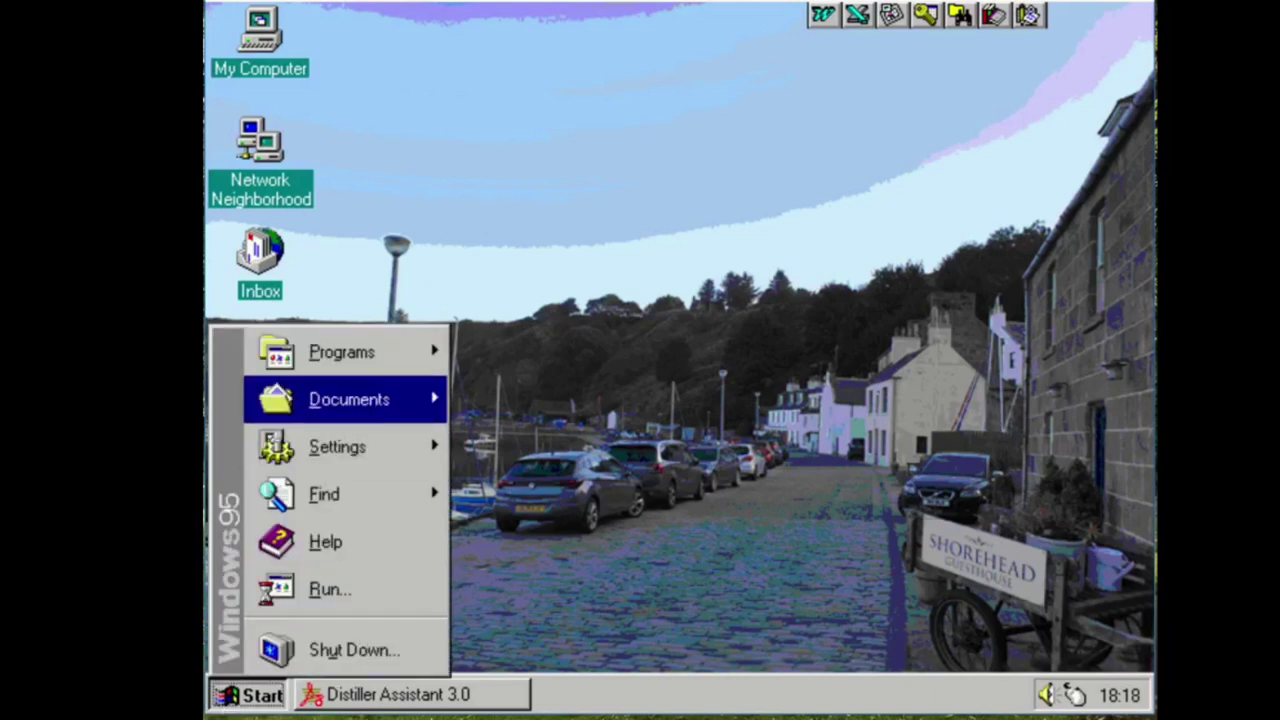
mouse_move(383, 353)
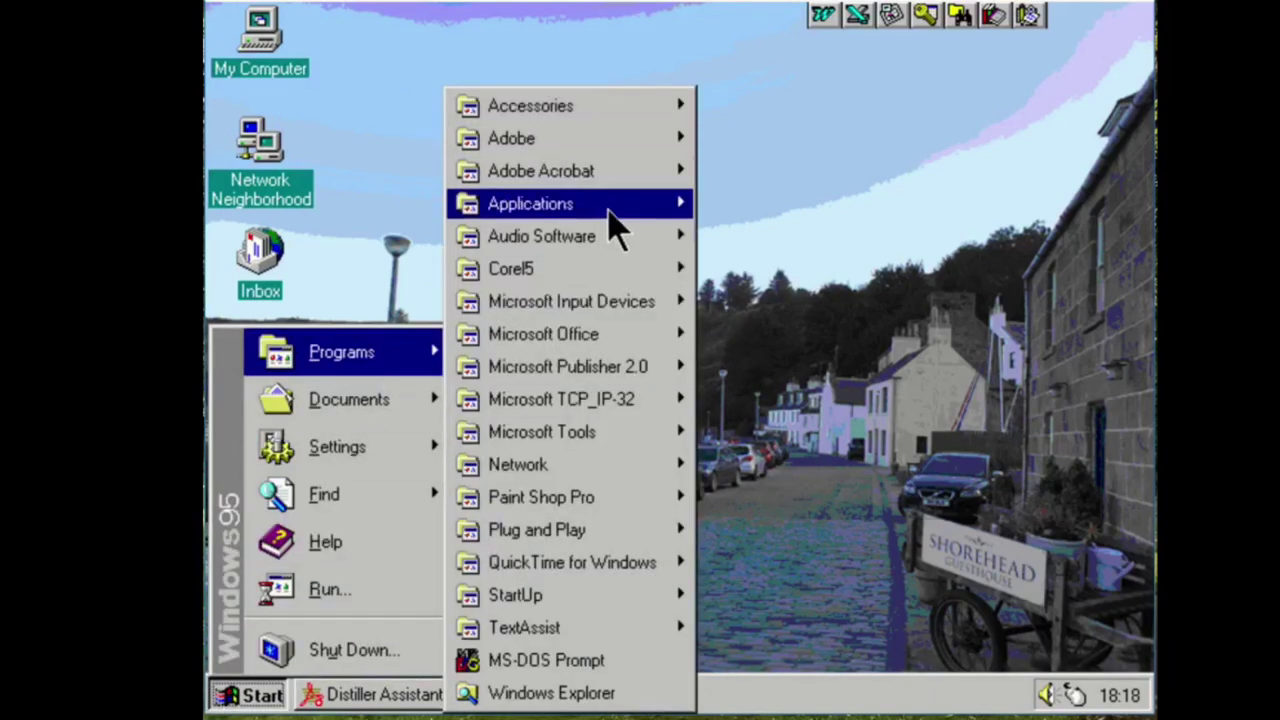
mouse_move(632, 198)
mouse_move(640, 176)
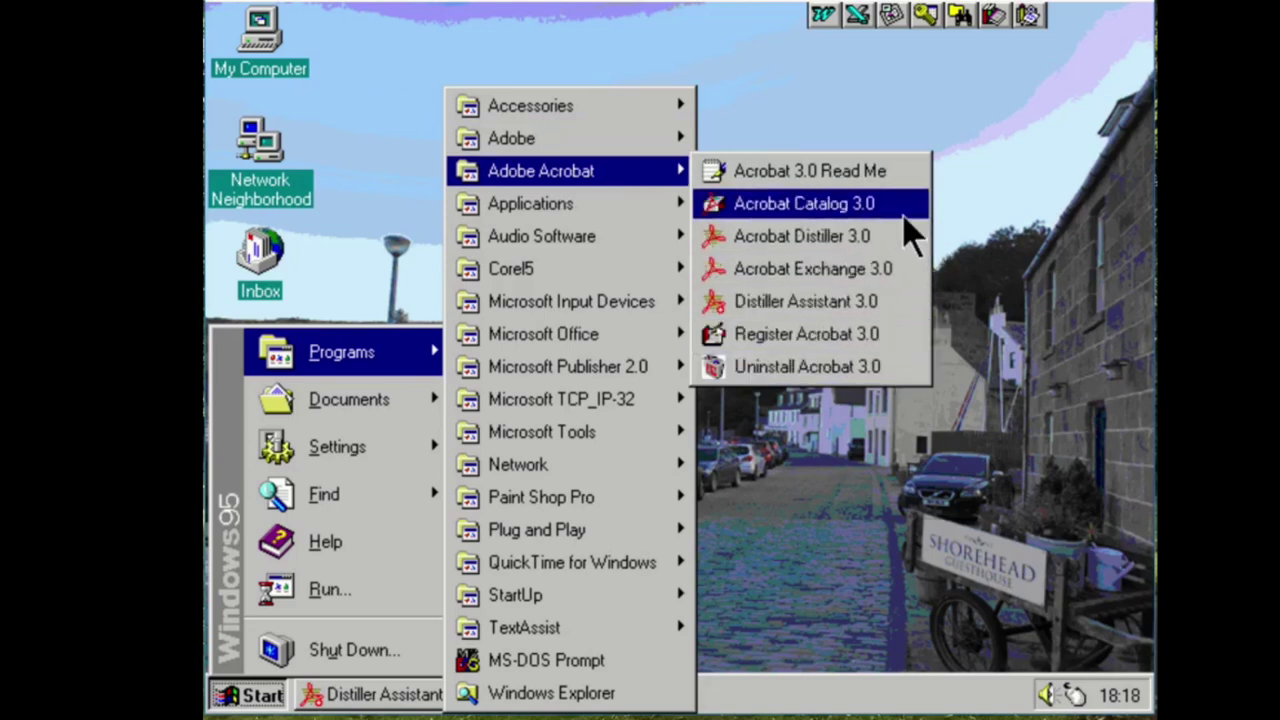
left_click(908, 334)
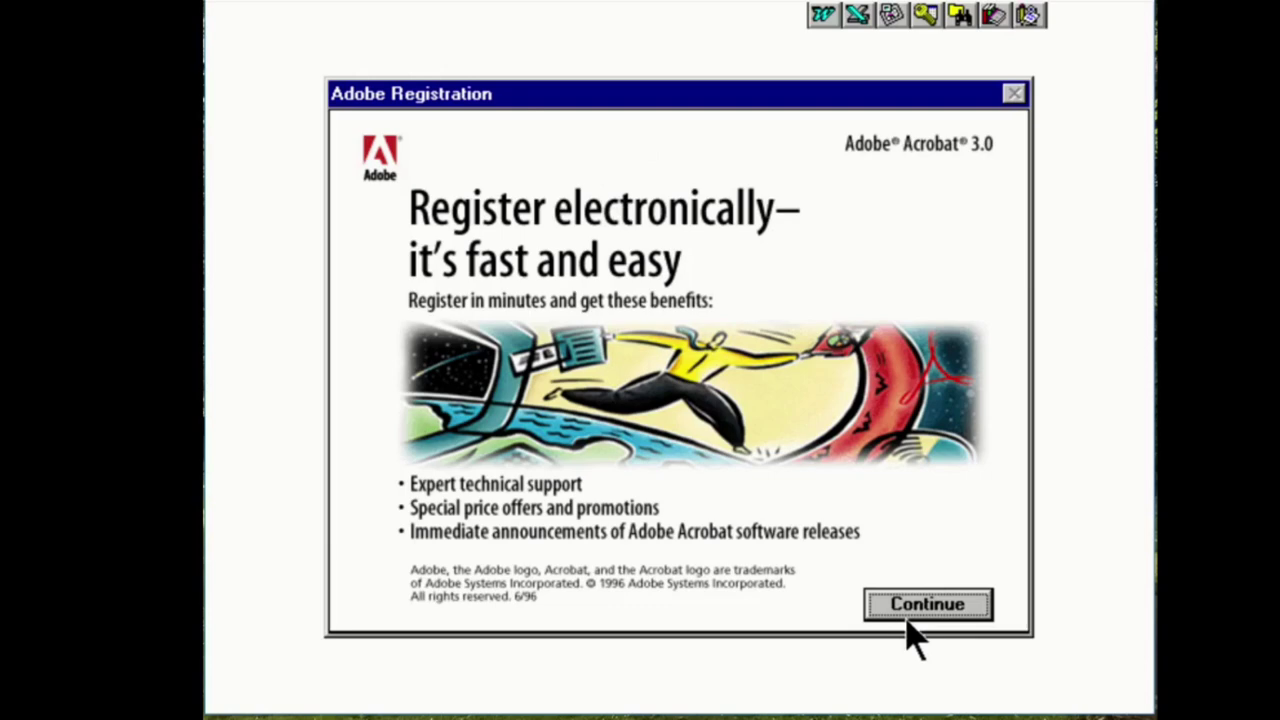
Choose Europe as the registration region, proceed to the personal information form and cancel the Acrobat registration
left_click(910, 612)
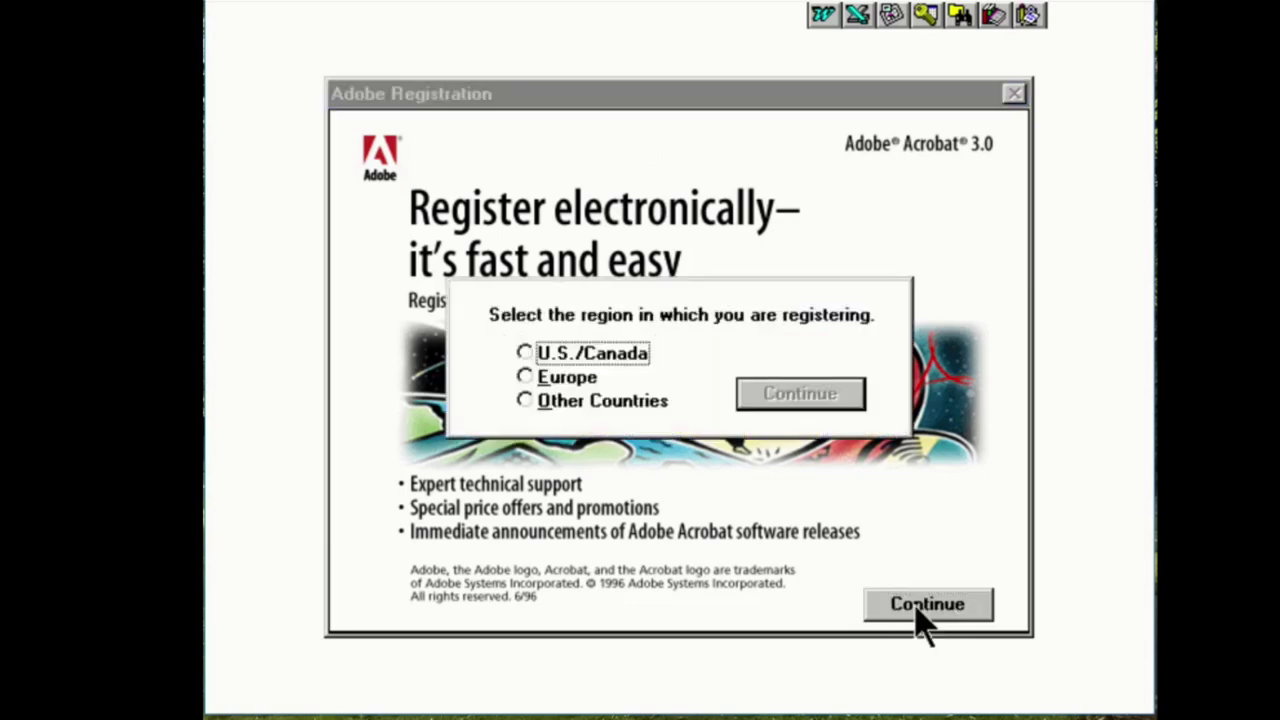
left_click(620, 401)
left_click(573, 378)
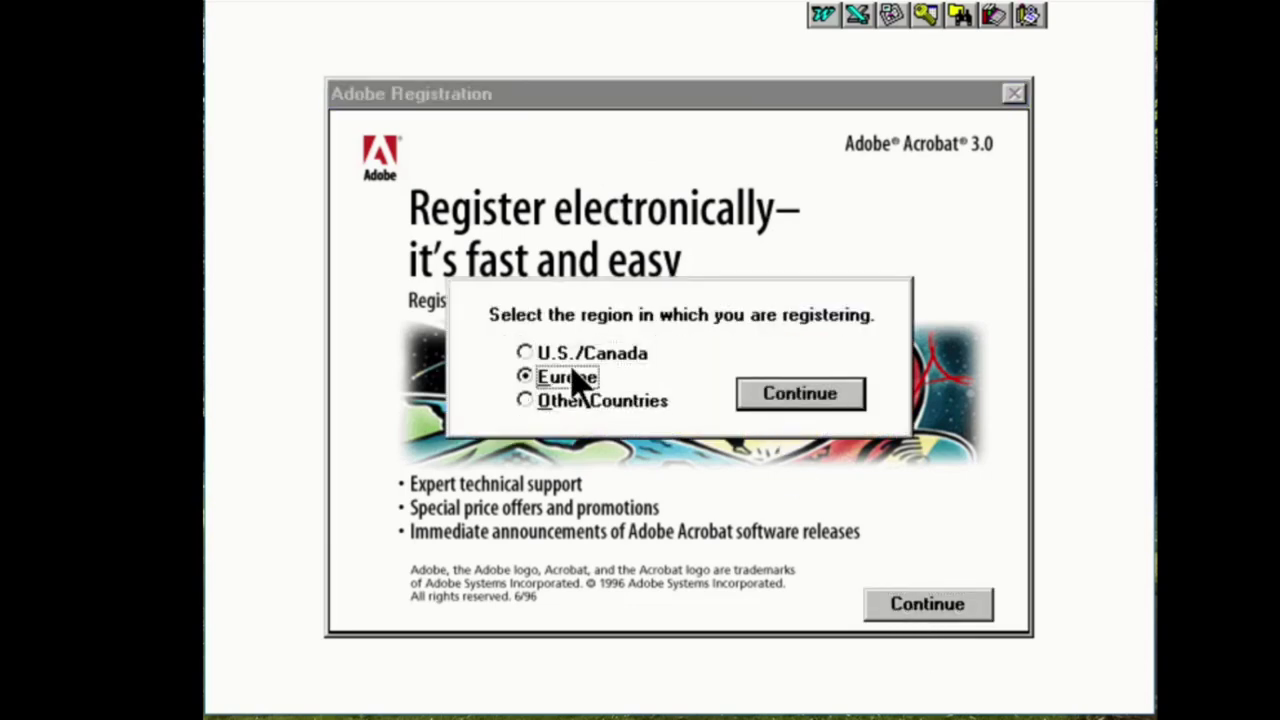
left_click(801, 394)
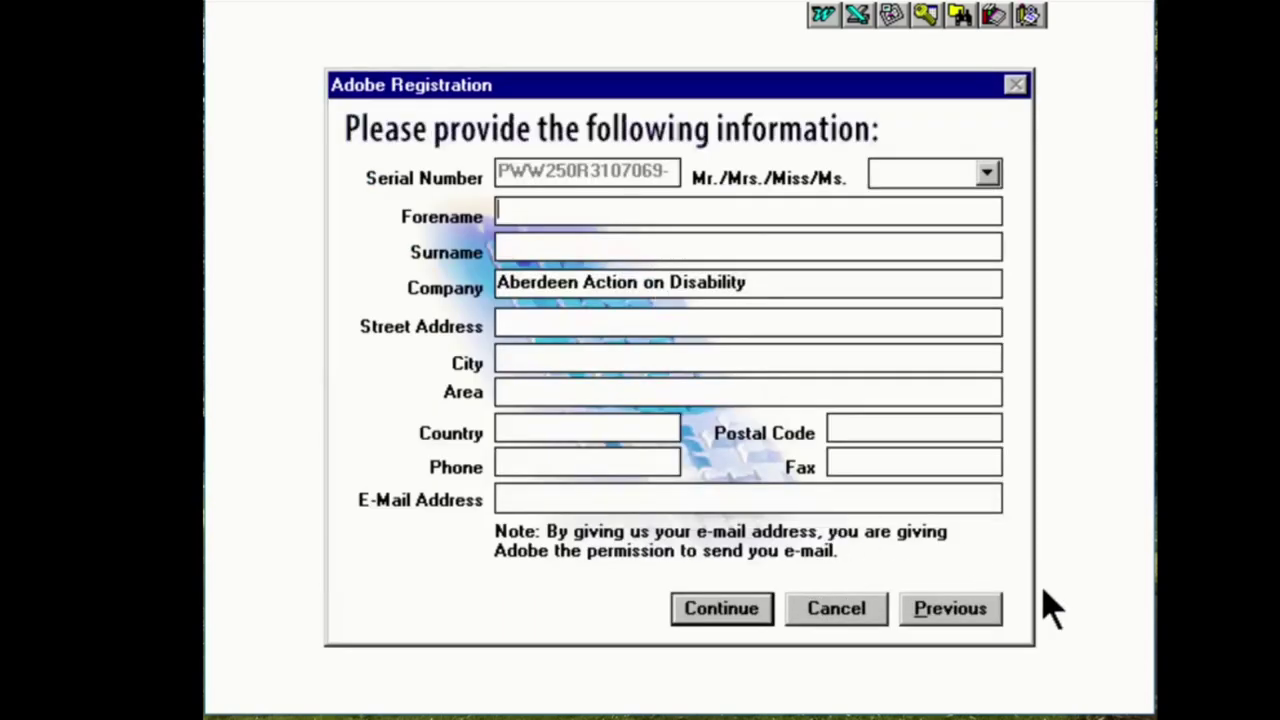
left_click(799, 606)
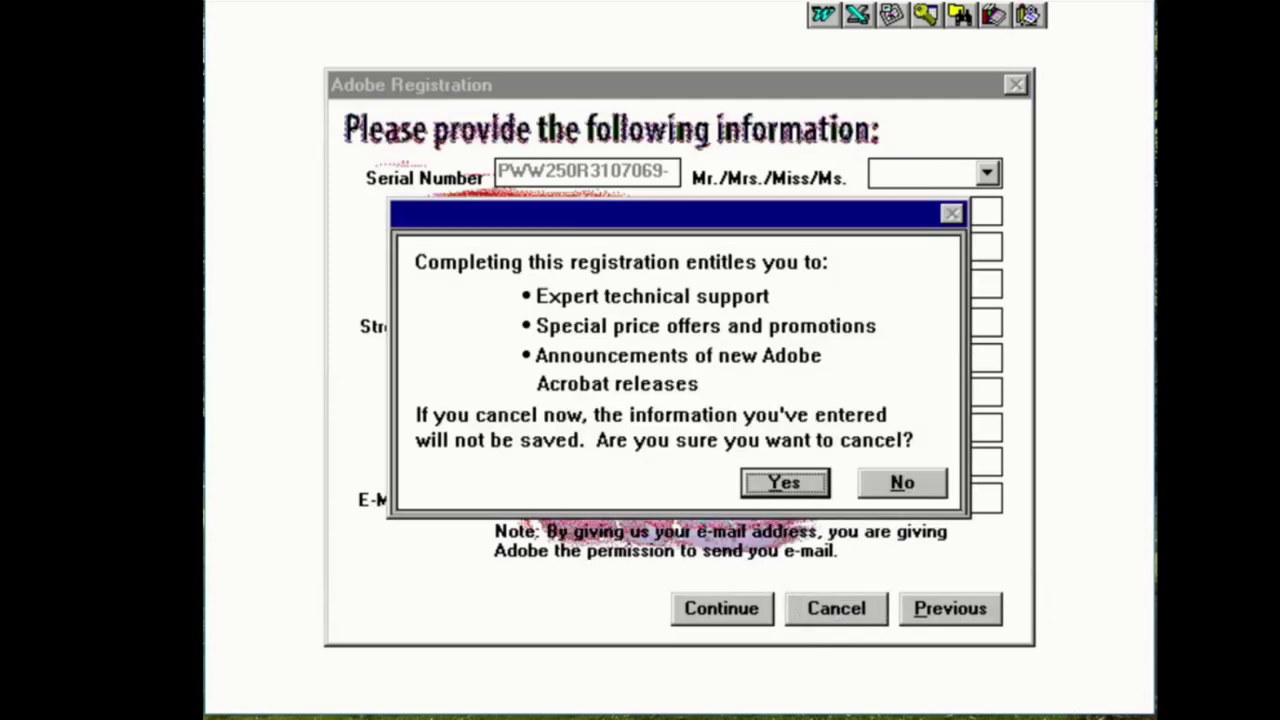
left_click(795, 483)
Try to launch Acrobat Exchange 3.0 from the Adobe Acrobat program group and dismiss its message
left_click(250, 695)
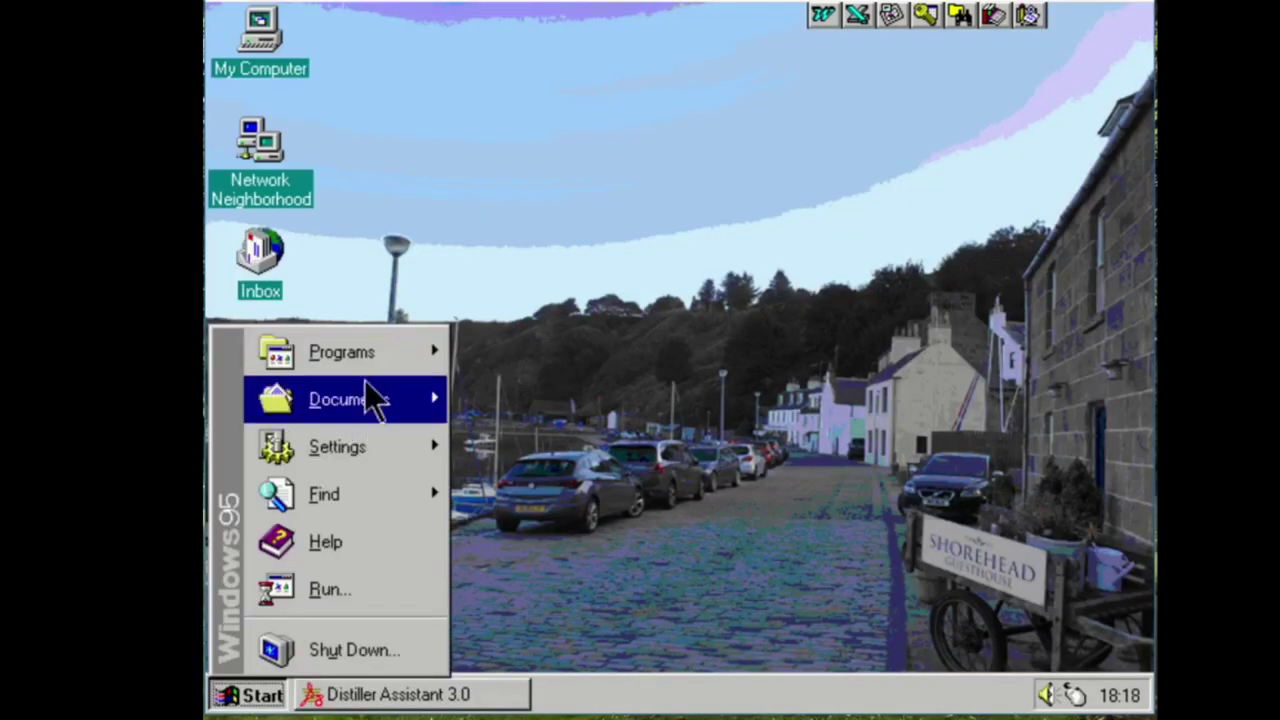
mouse_move(650, 175)
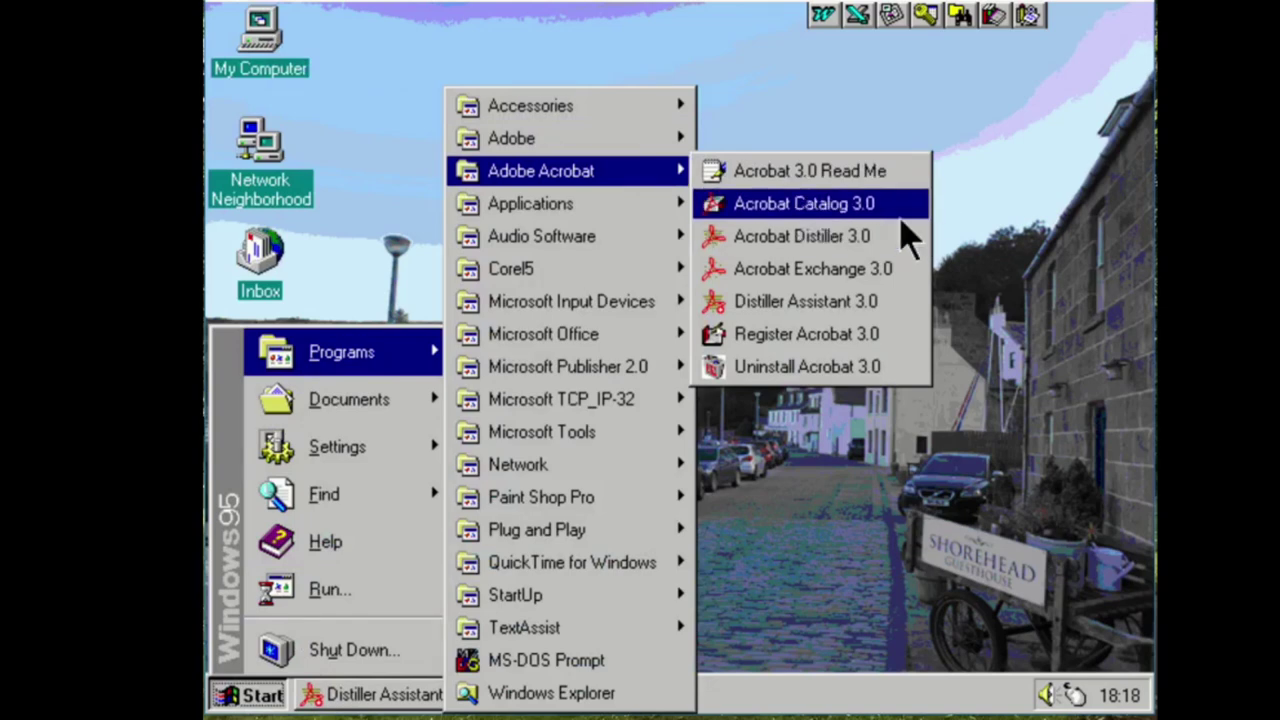
left_click(896, 278)
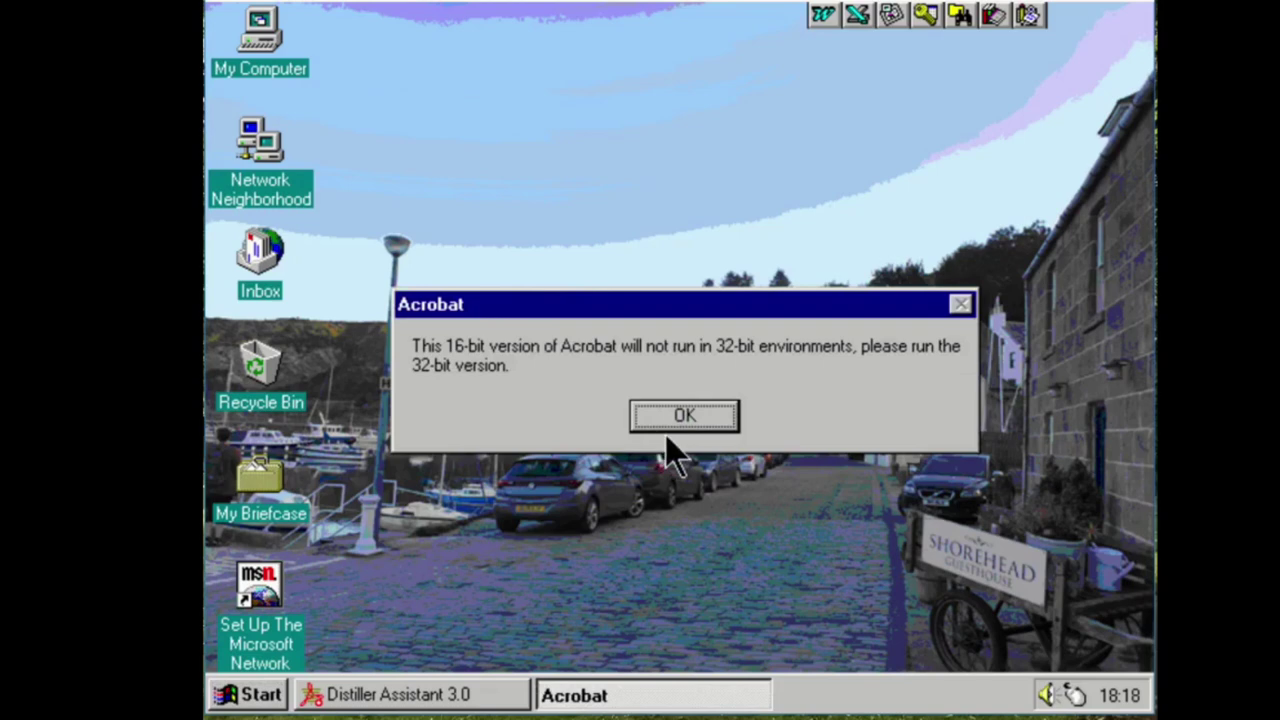
left_click(675, 425)
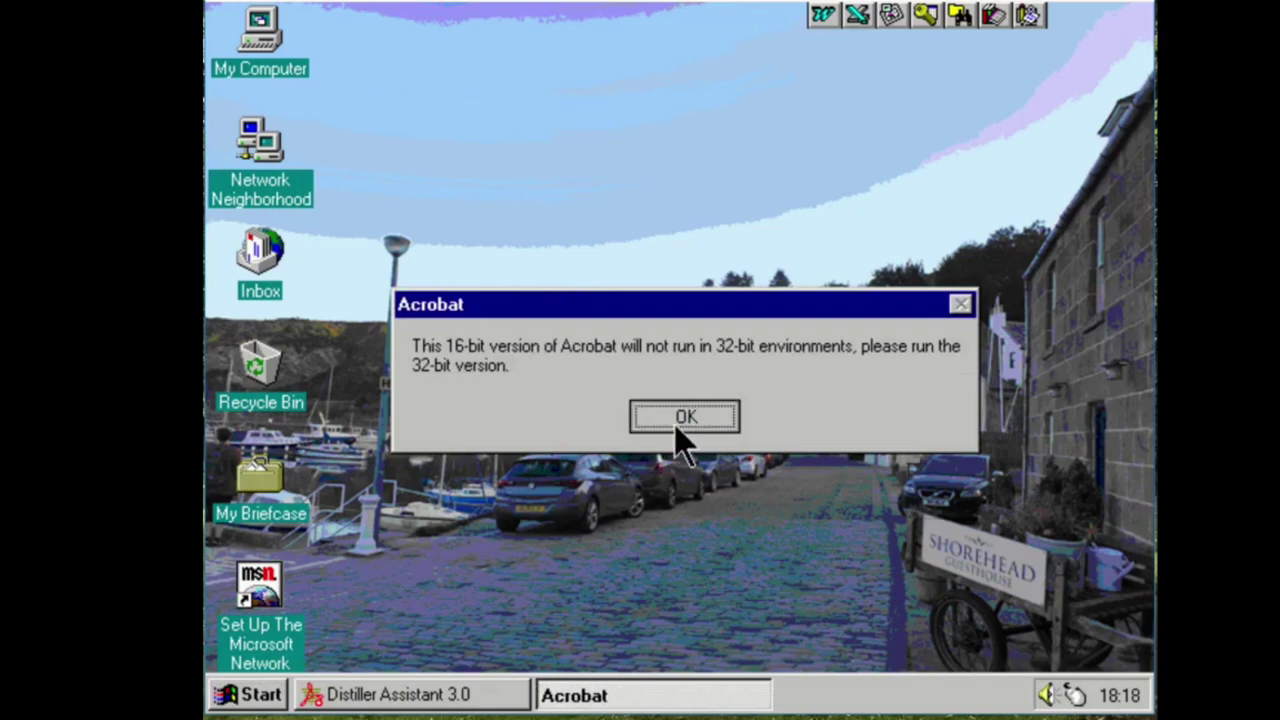
View the contents of the Installs network drive (N:) through My Computer and close both folder windows
left_click(222, 706)
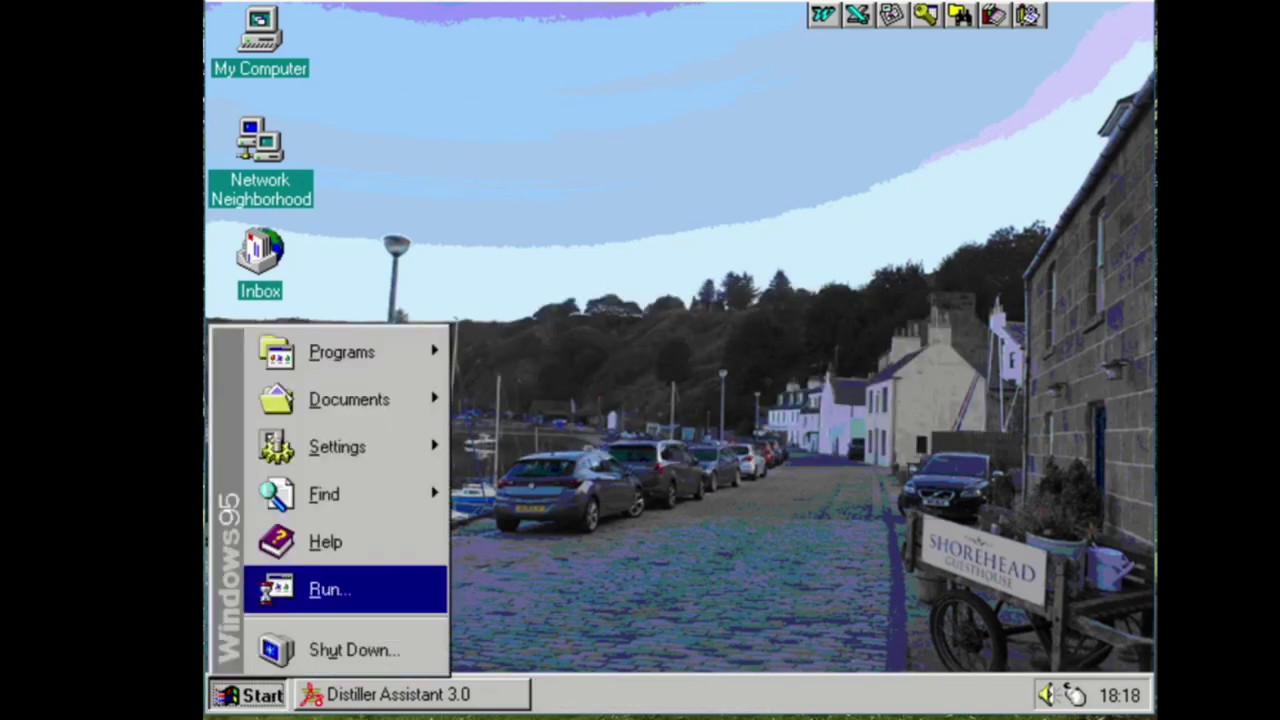
left_click(274, 14)
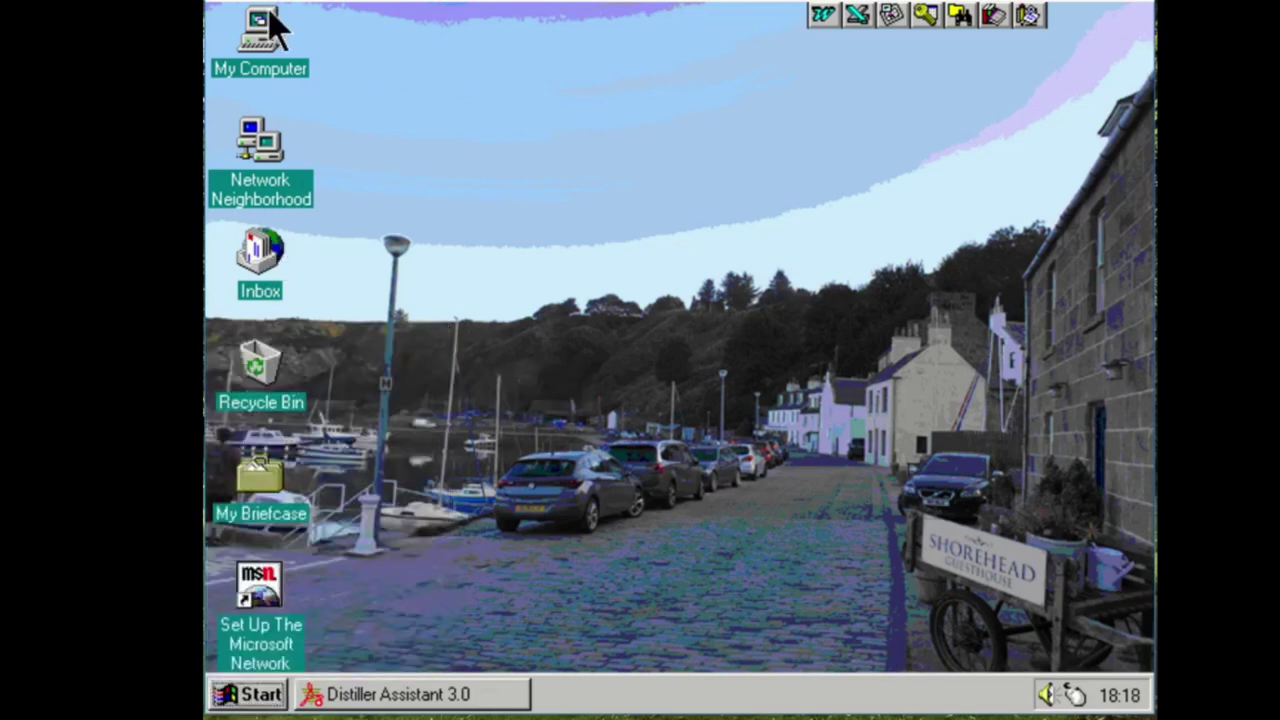
double_click(274, 14)
double_click(470, 336)
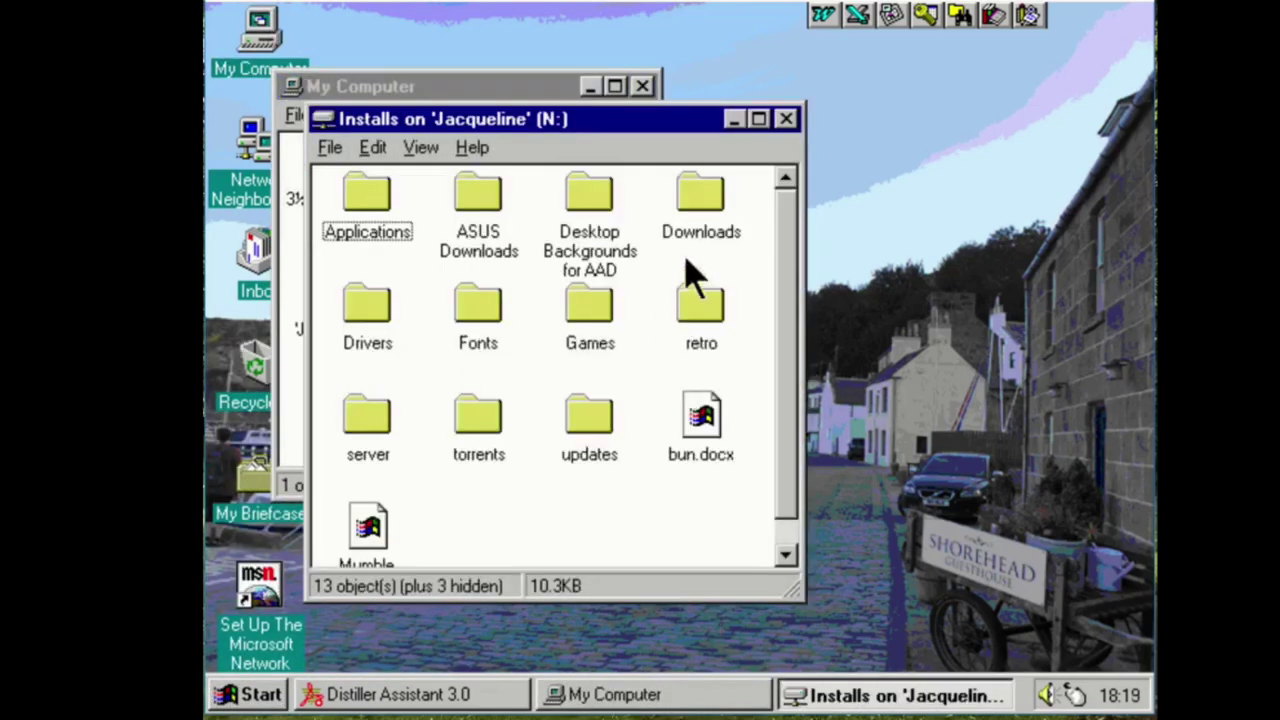
left_click(786, 119)
left_click(642, 86)
Open the computer's System Properties and expand the Other devices category in Device Manager
right_click(240, 30)
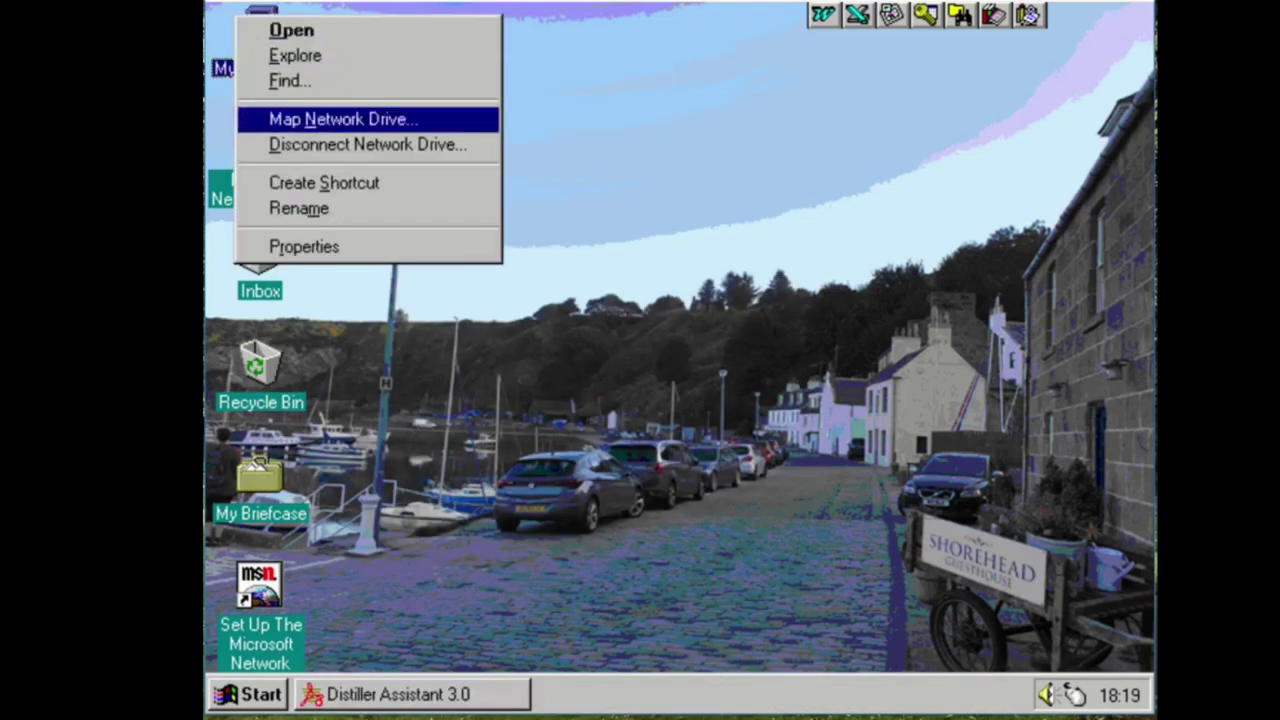
left_click(320, 246)
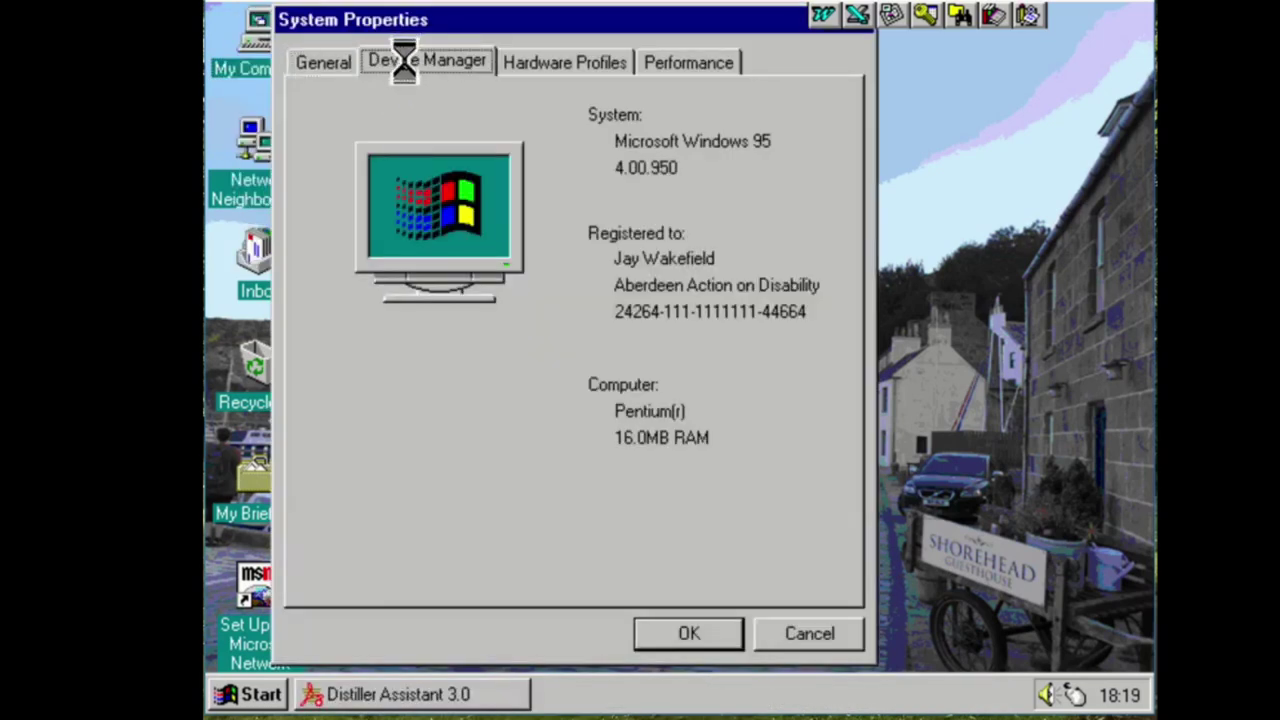
left_click(400, 60)
double_click(458, 392)
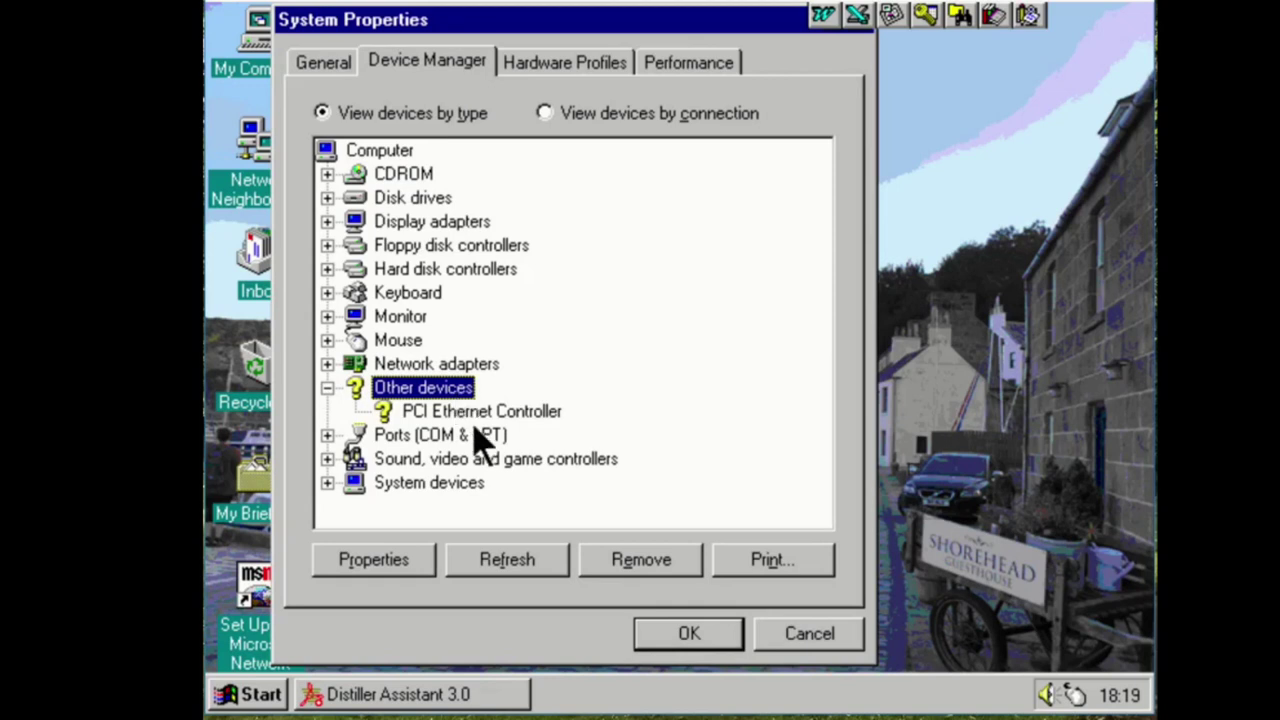
left_click(478, 438)
Expand the Network adapters category in the device list and select the PCI Ethernet Controller under Other devices
double_click(468, 364)
double_click(490, 366)
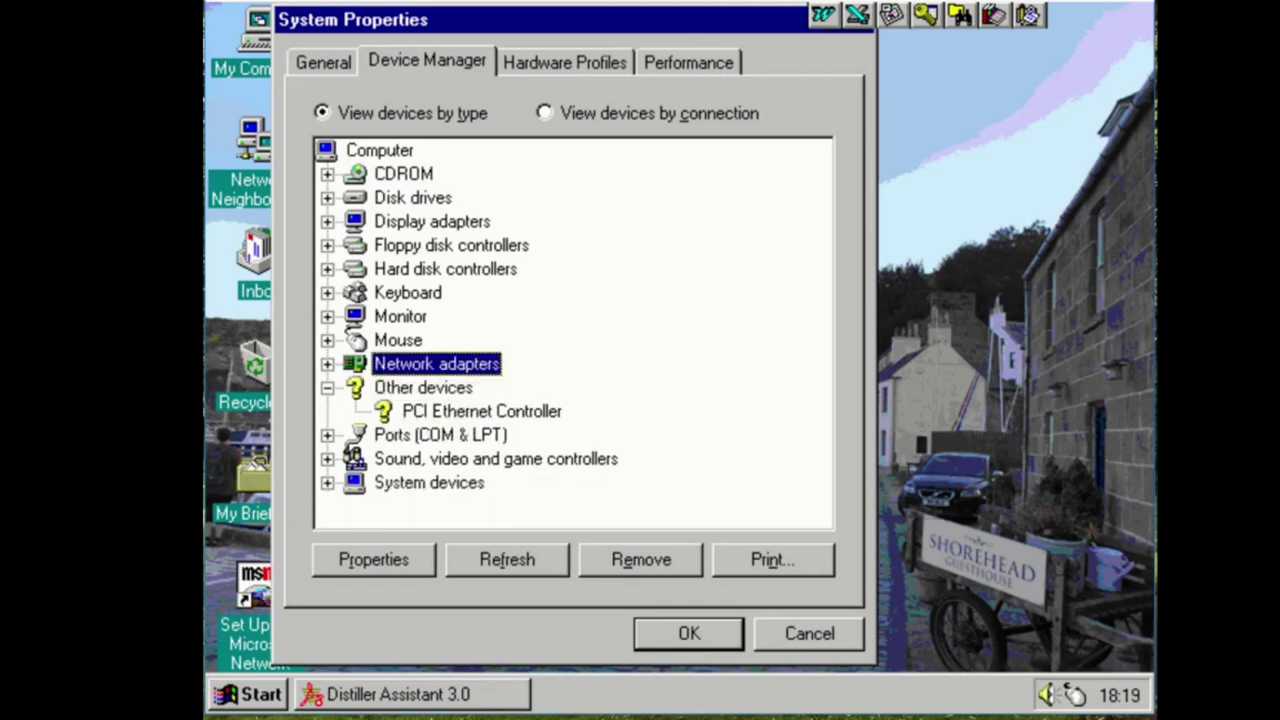
double_click(486, 364)
left_click(550, 460)
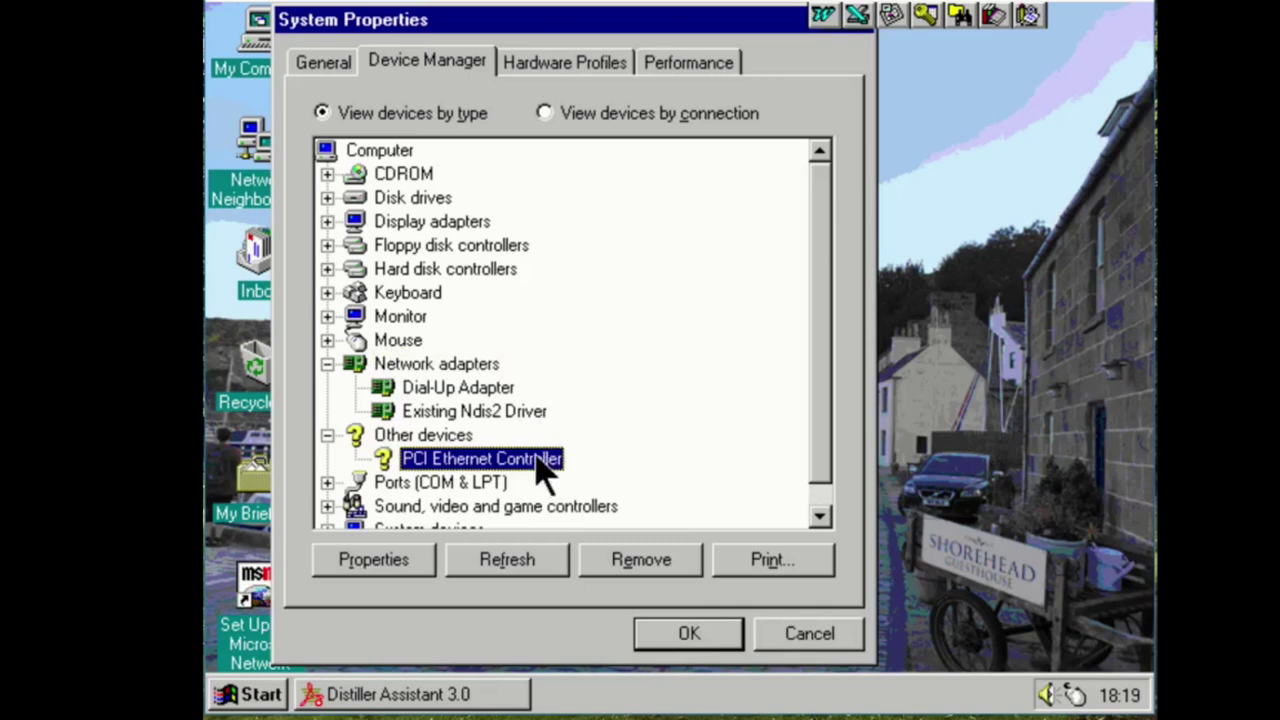
Open the PCI Ethernet Controller's properties and mount a floppy disk image from the My Floppy Disks folder in the emulator
double_click(537, 462)
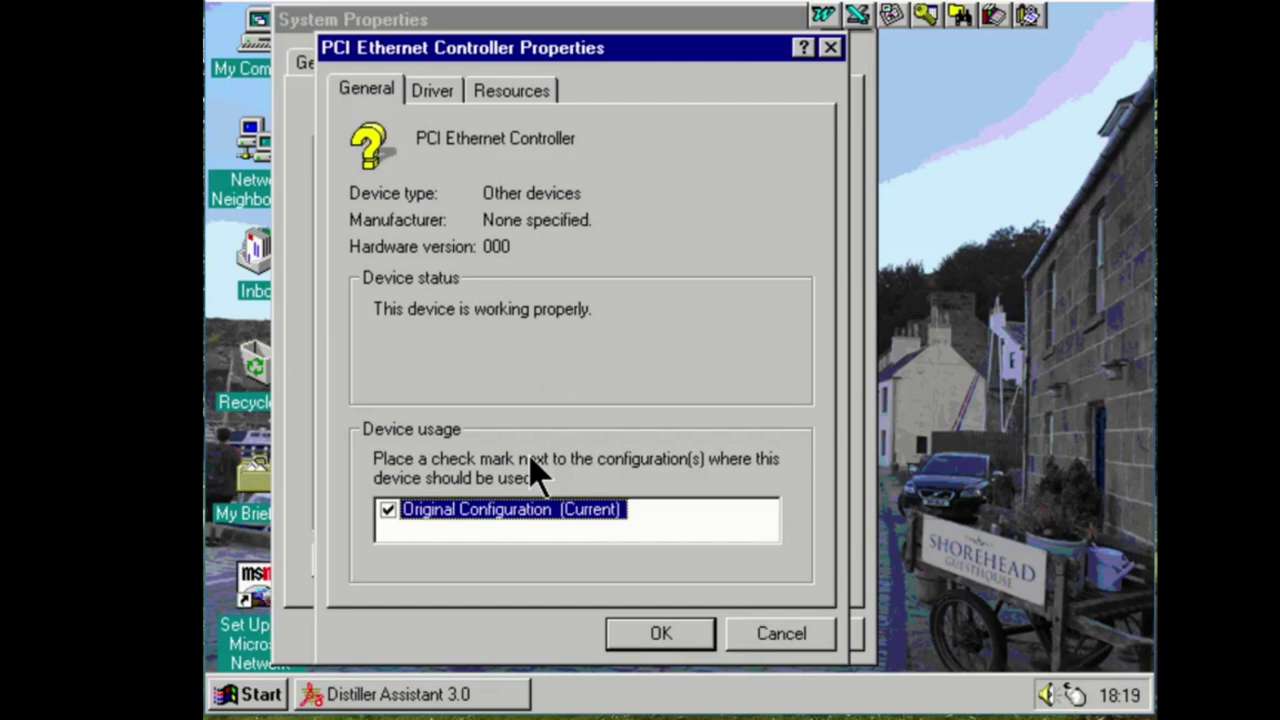
left_click(300, 12)
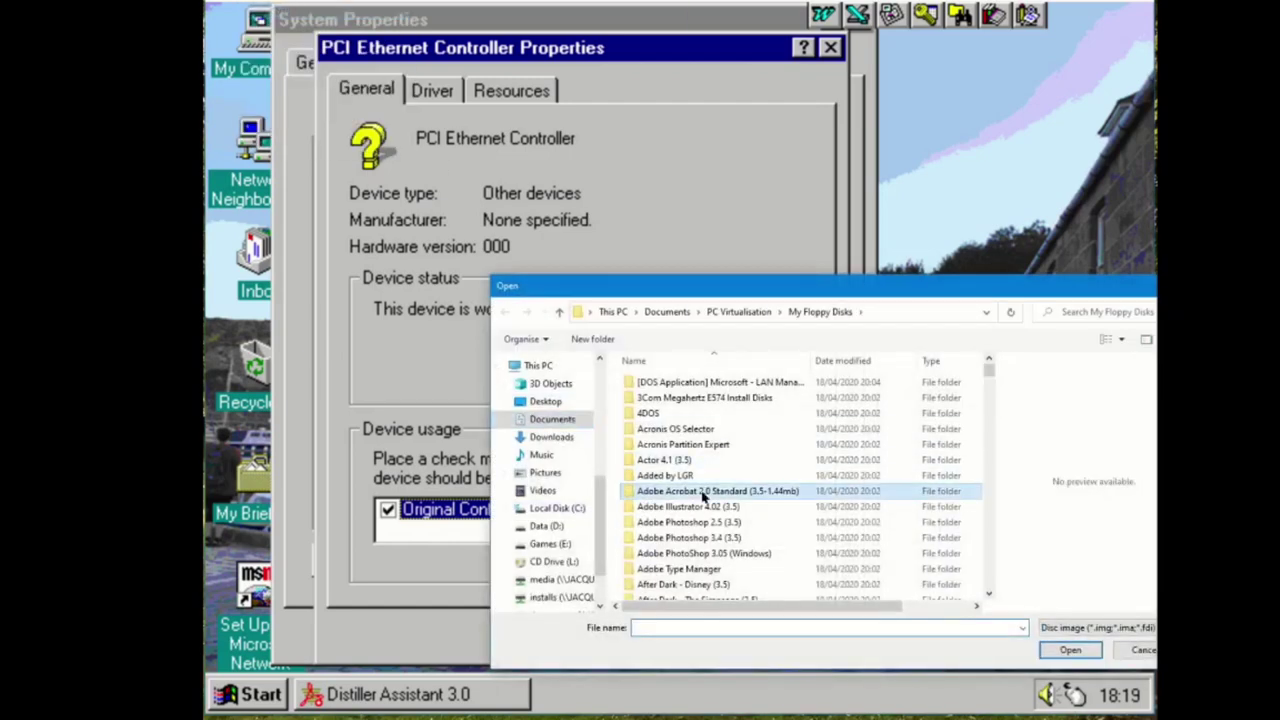
type("re")
key("Return")
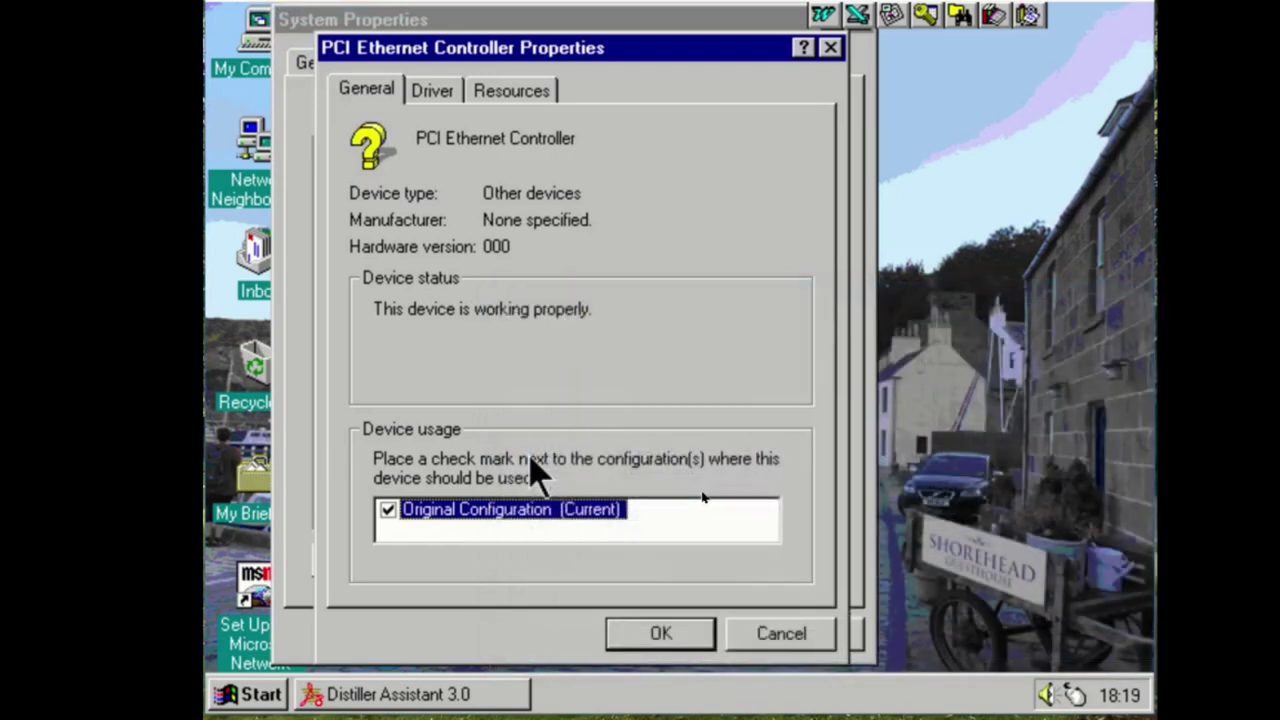
Close the PCI Ethernet Controller's properties and examine the properties of the Existing Ndis2 Driver
left_click(638, 636)
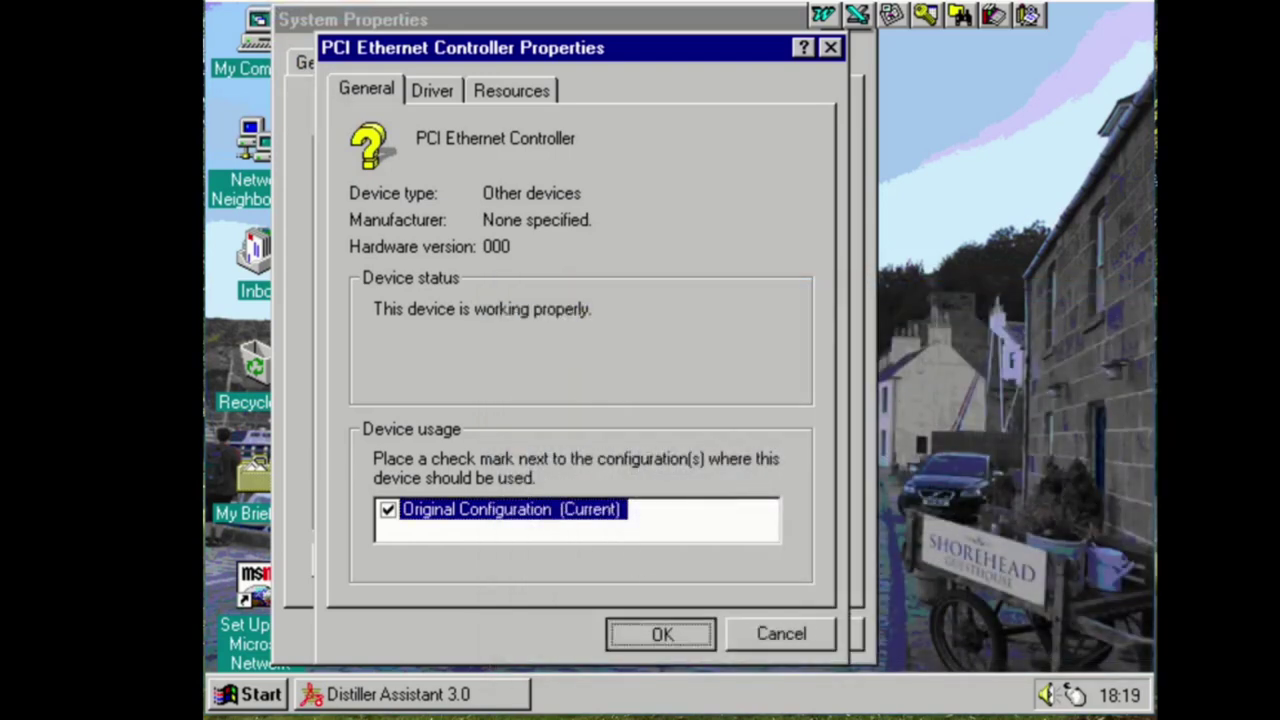
double_click(518, 411)
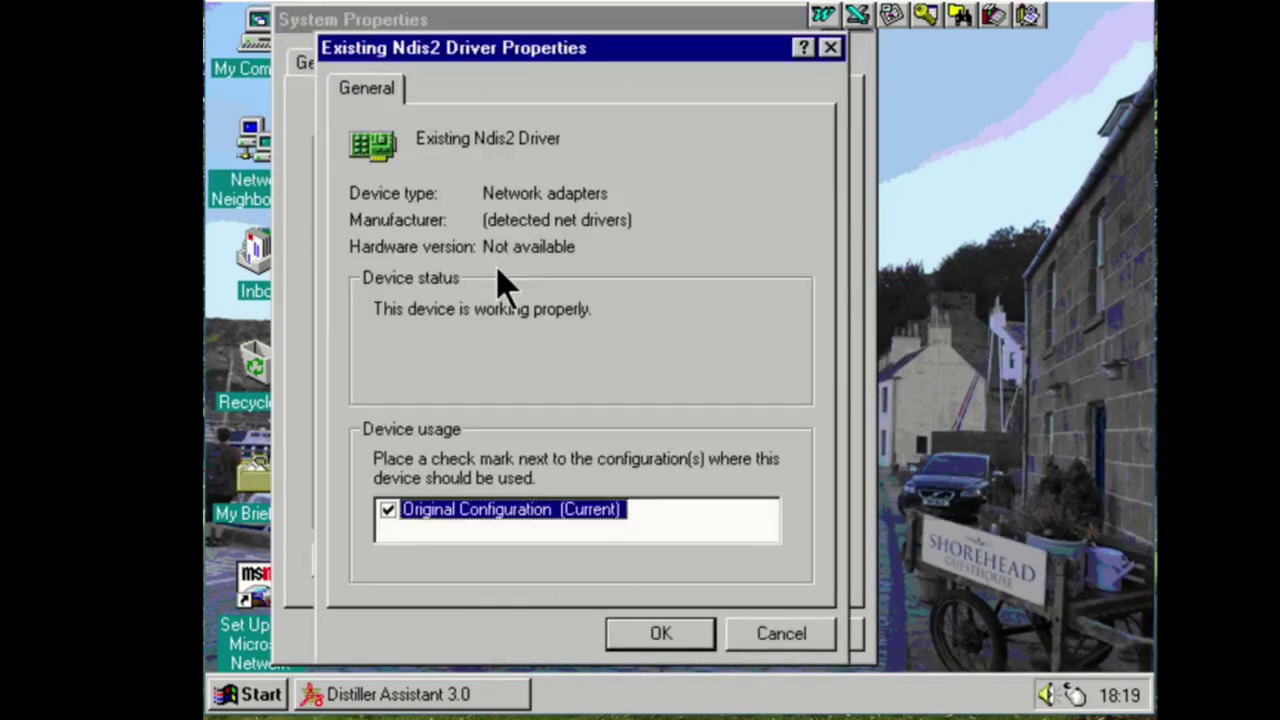
left_click(805, 645)
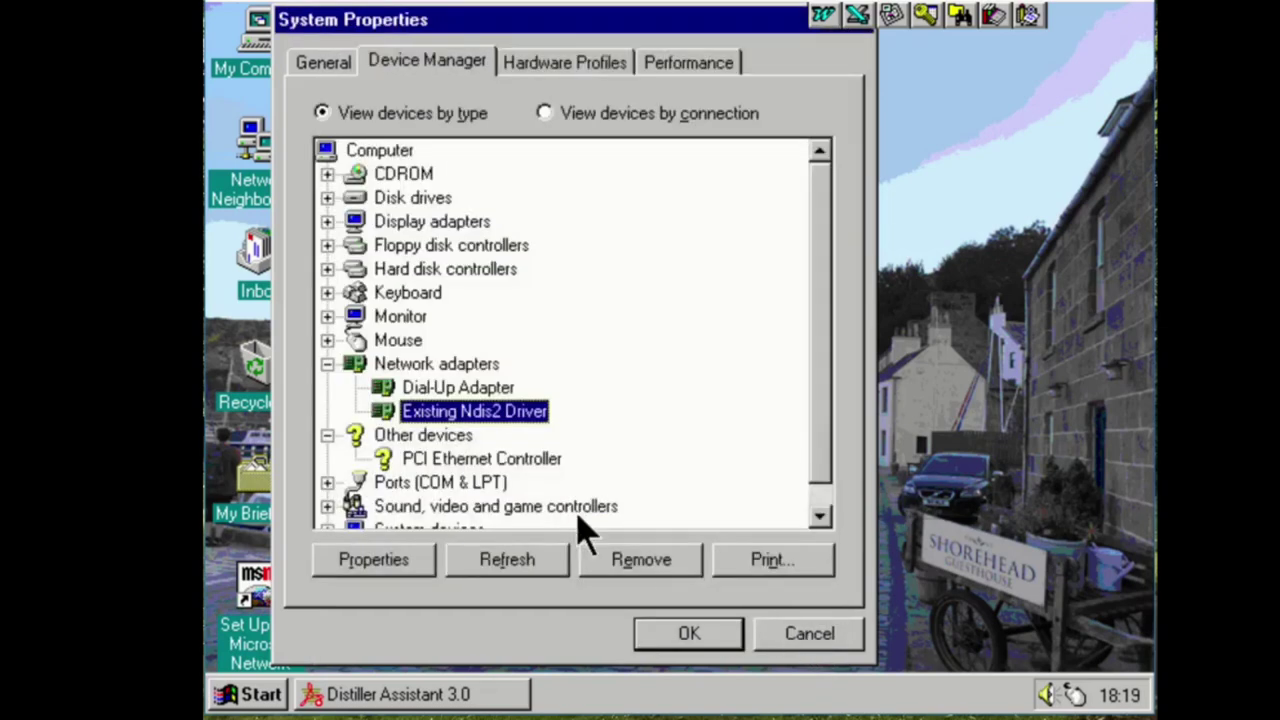
Start changing the PCI Ethernet Controller's driver and choose Network adapters as the hardware type
double_click(548, 458)
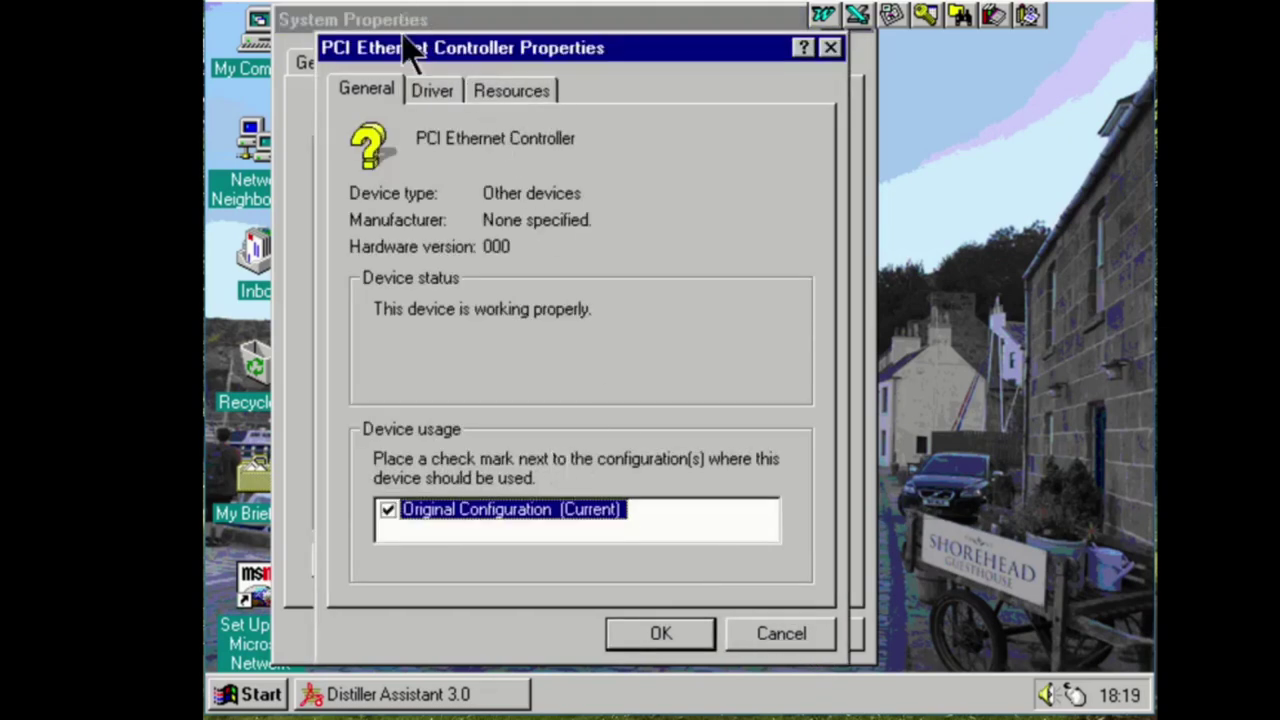
left_click(422, 90)
left_click(736, 578)
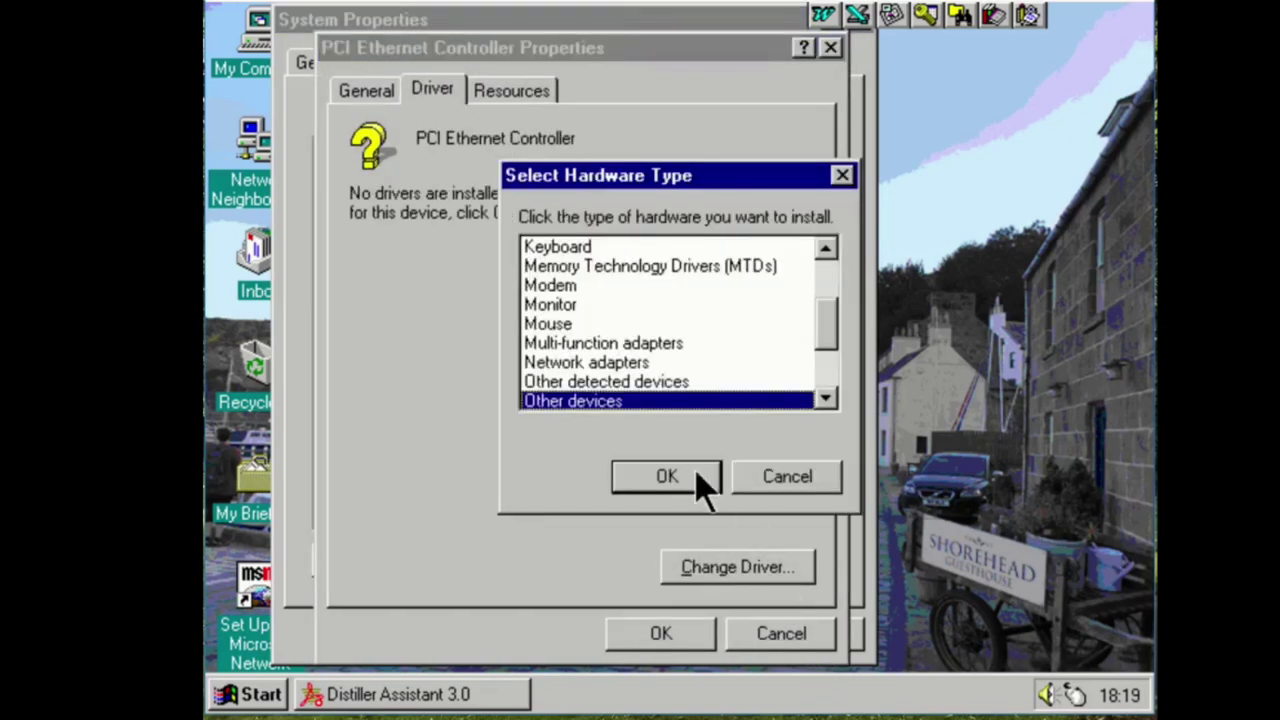
left_click(648, 304)
left_click(664, 400)
left_click(714, 366)
double_click(714, 366)
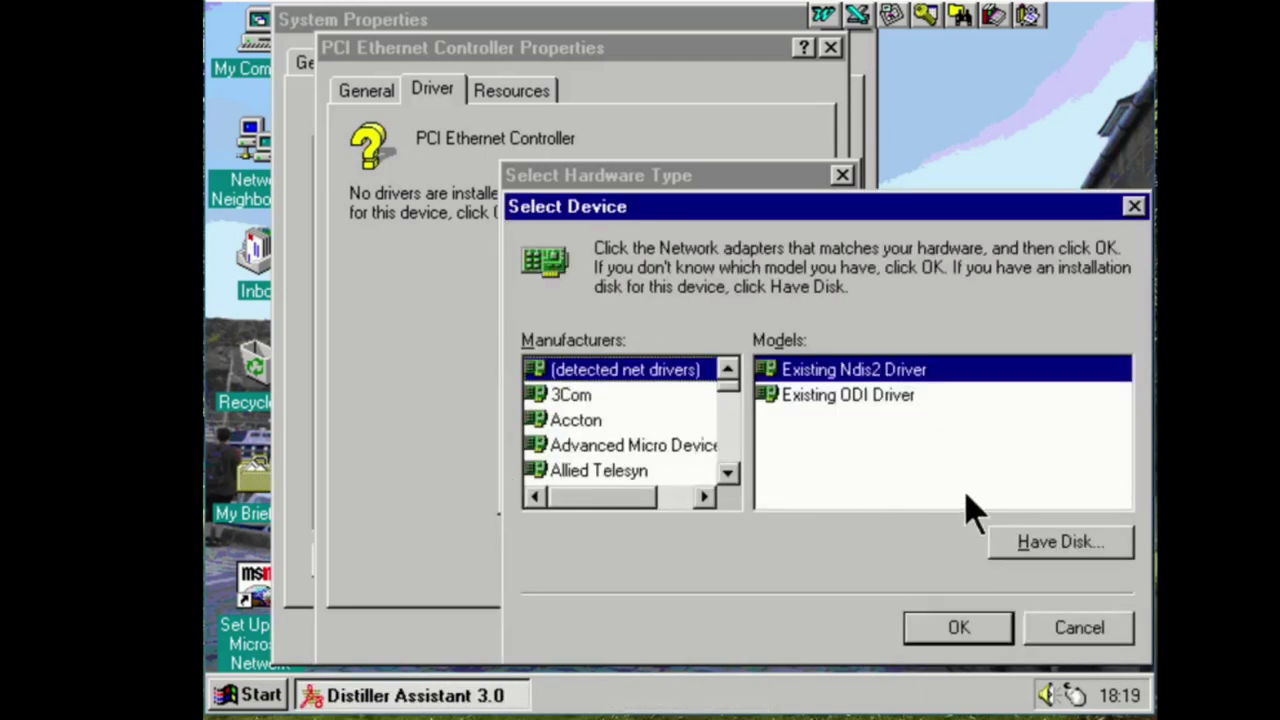
Install the Realtek RTL8029(AS) PCI Ethernet NIC driver from the manufacturer's floppy disk in drive A
left_click(1060, 535)
left_click(1020, 375)
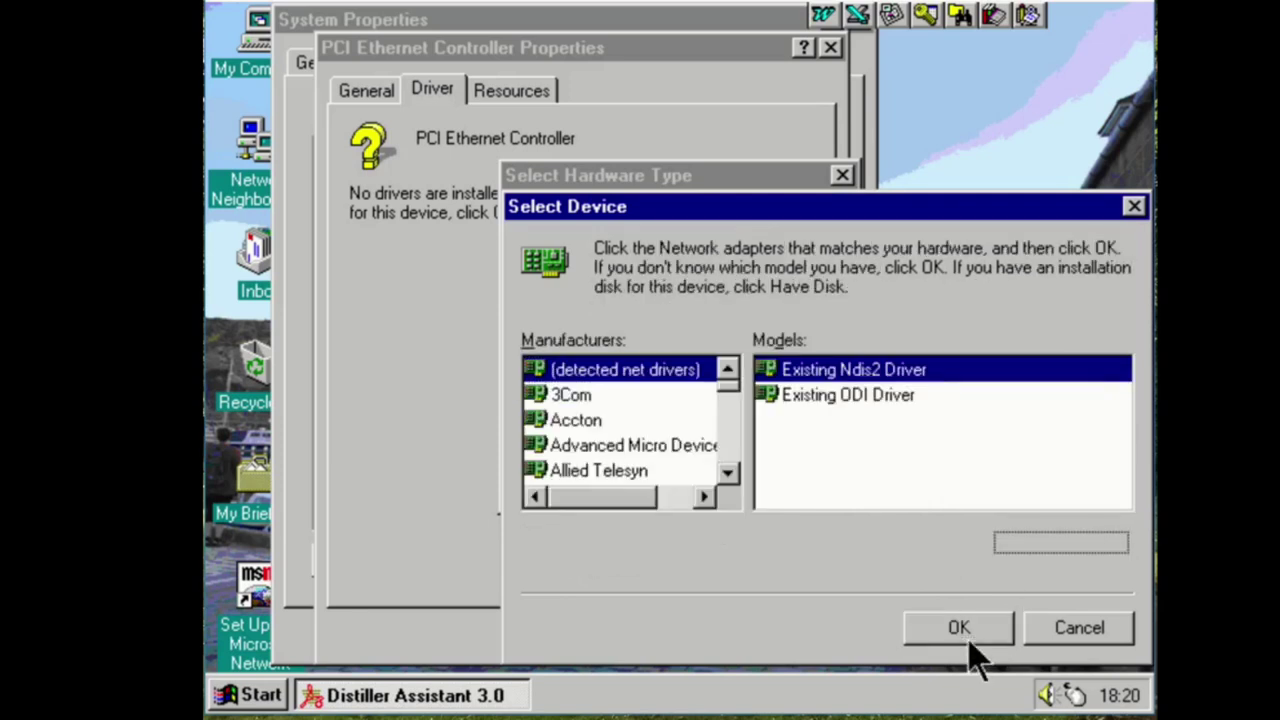
left_click(948, 630)
left_click(678, 633)
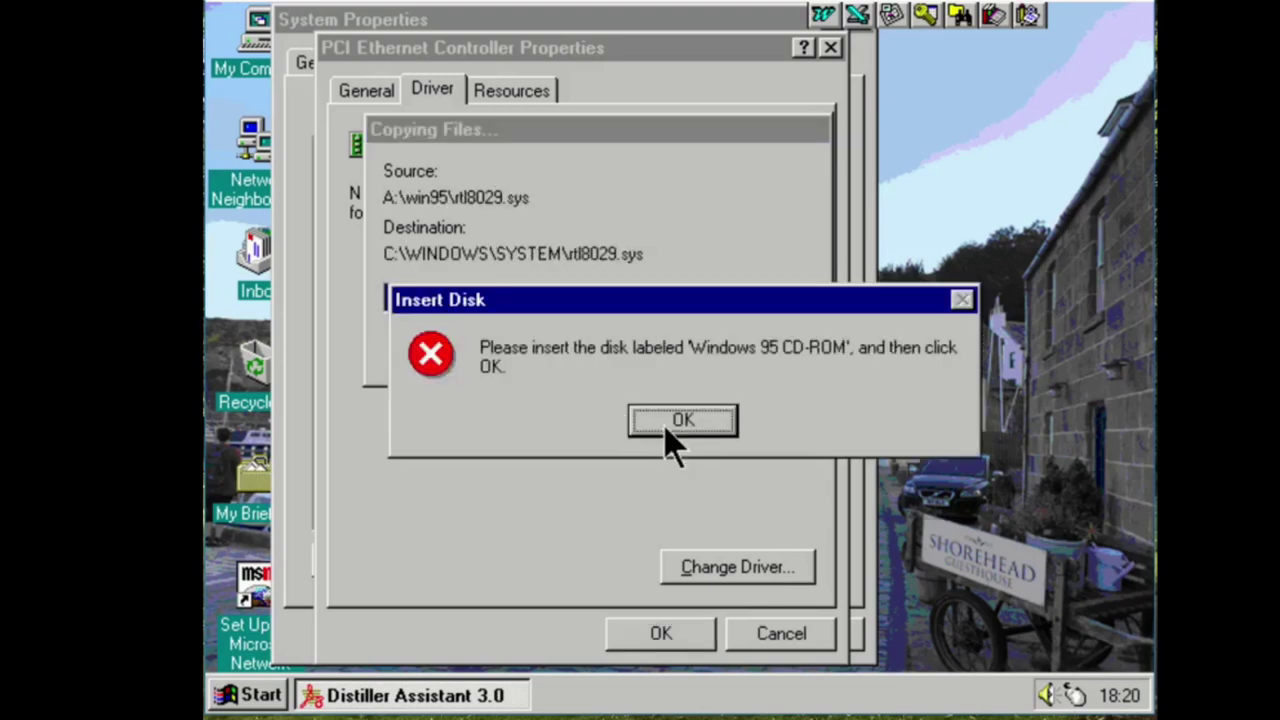
Supply the requested Windows 95 CD-ROM files from D:\WIN95 to complete the network driver installation
left_click(672, 421)
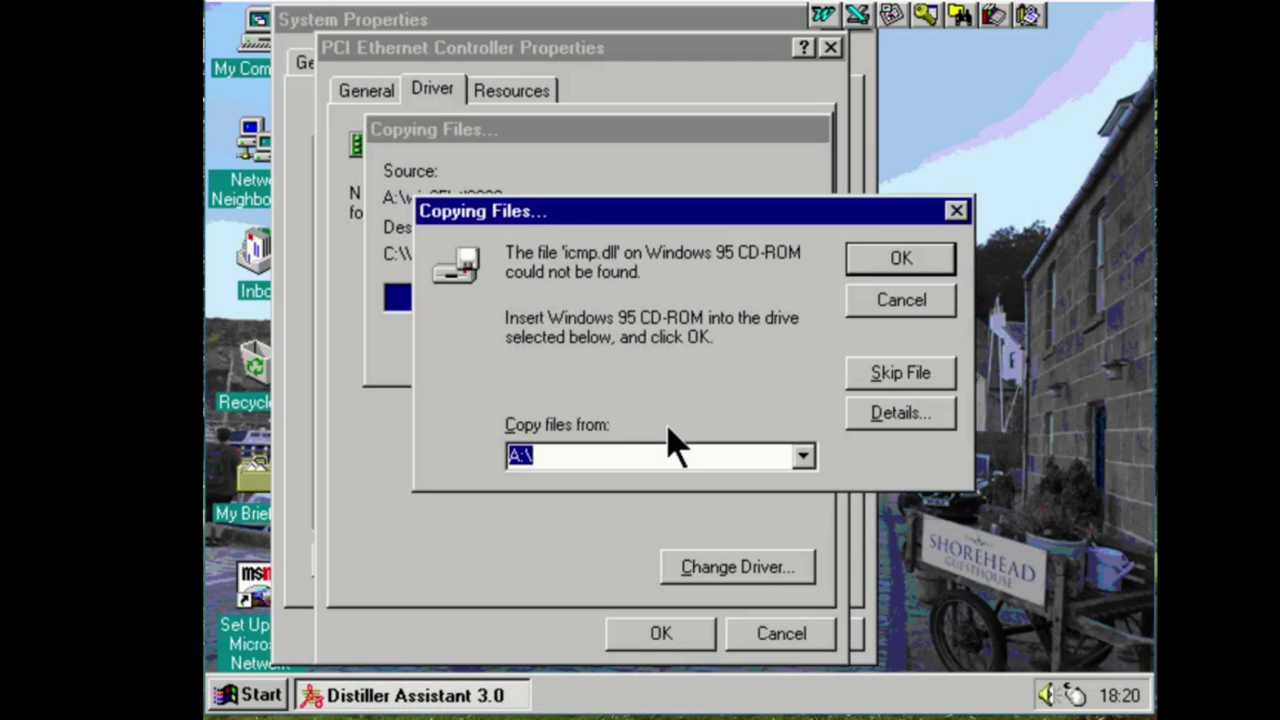
type("D:\\WIN95")
key("Return")
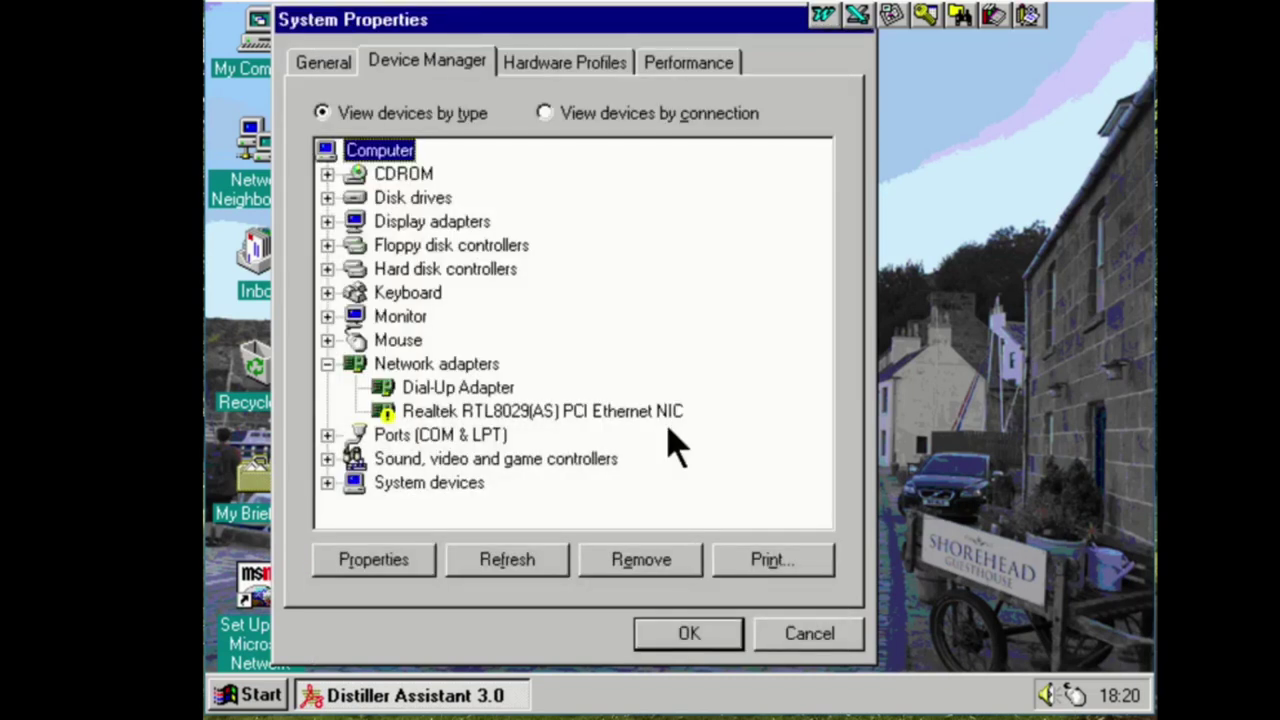
Restart the computer and log on to Microsoft Networking with the preset user name
left_click(518, 420)
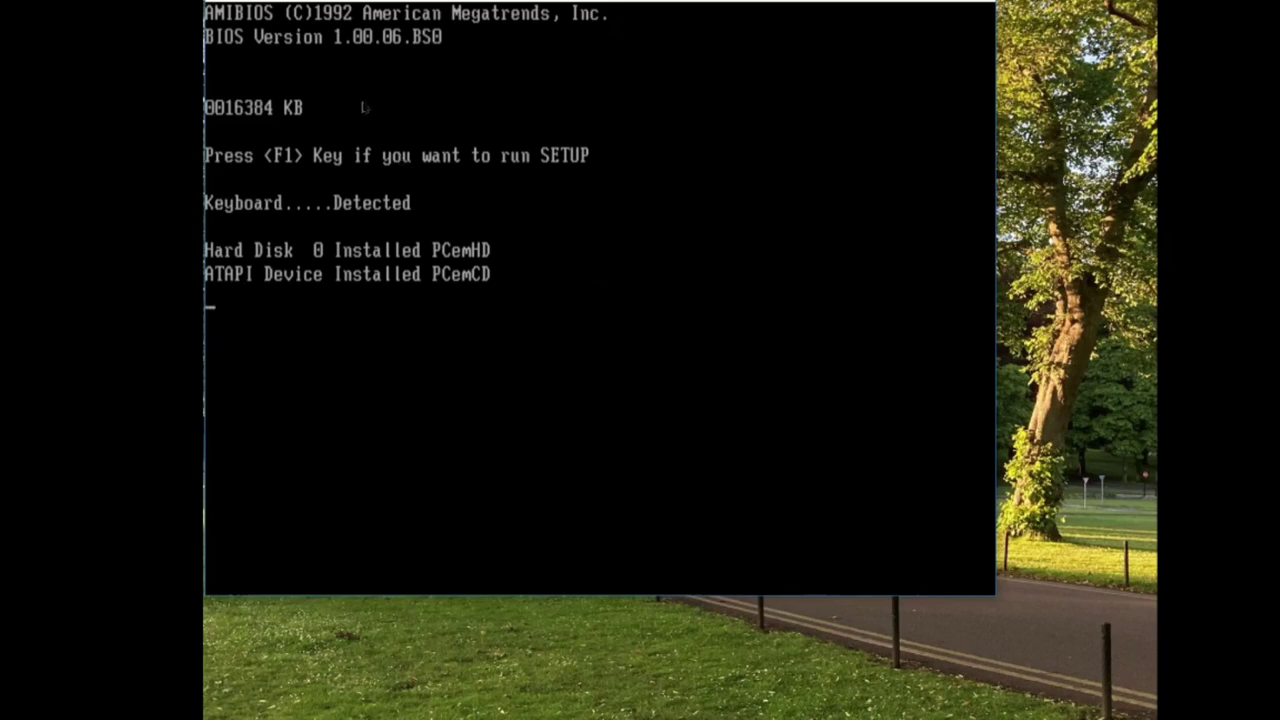
right_click(270, 8)
left_click(294, 88)
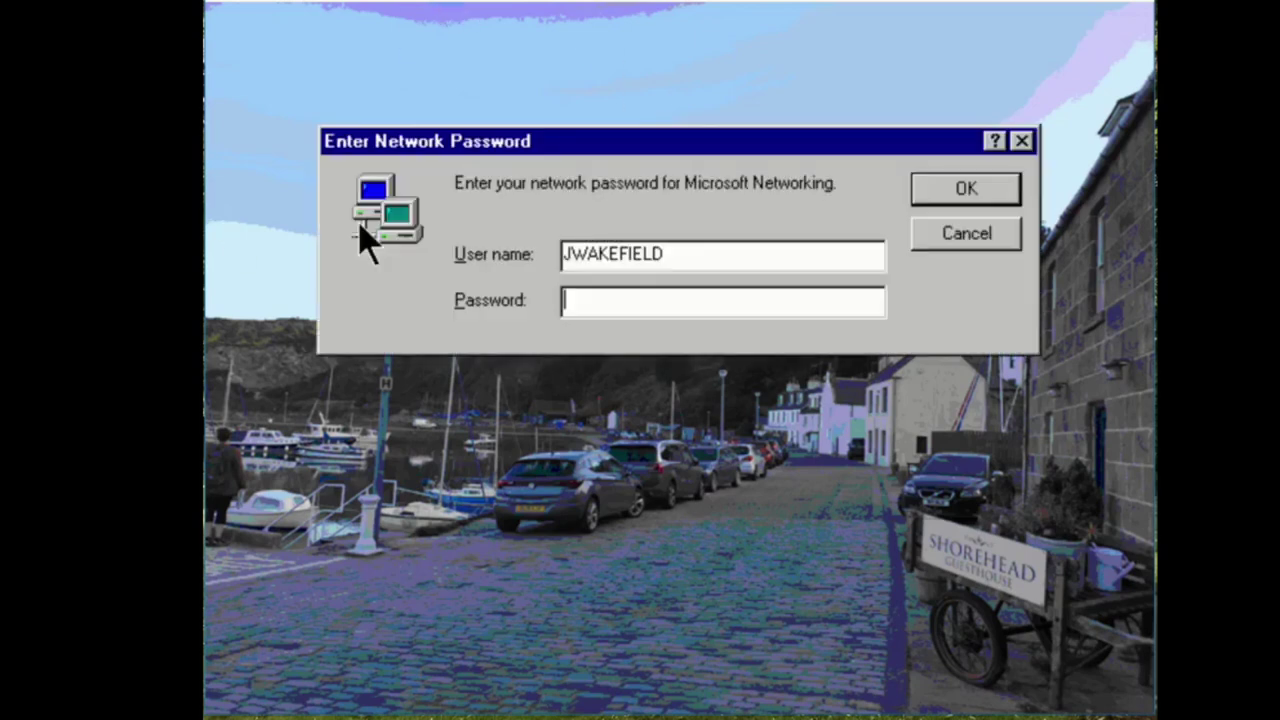
left_click(978, 190)
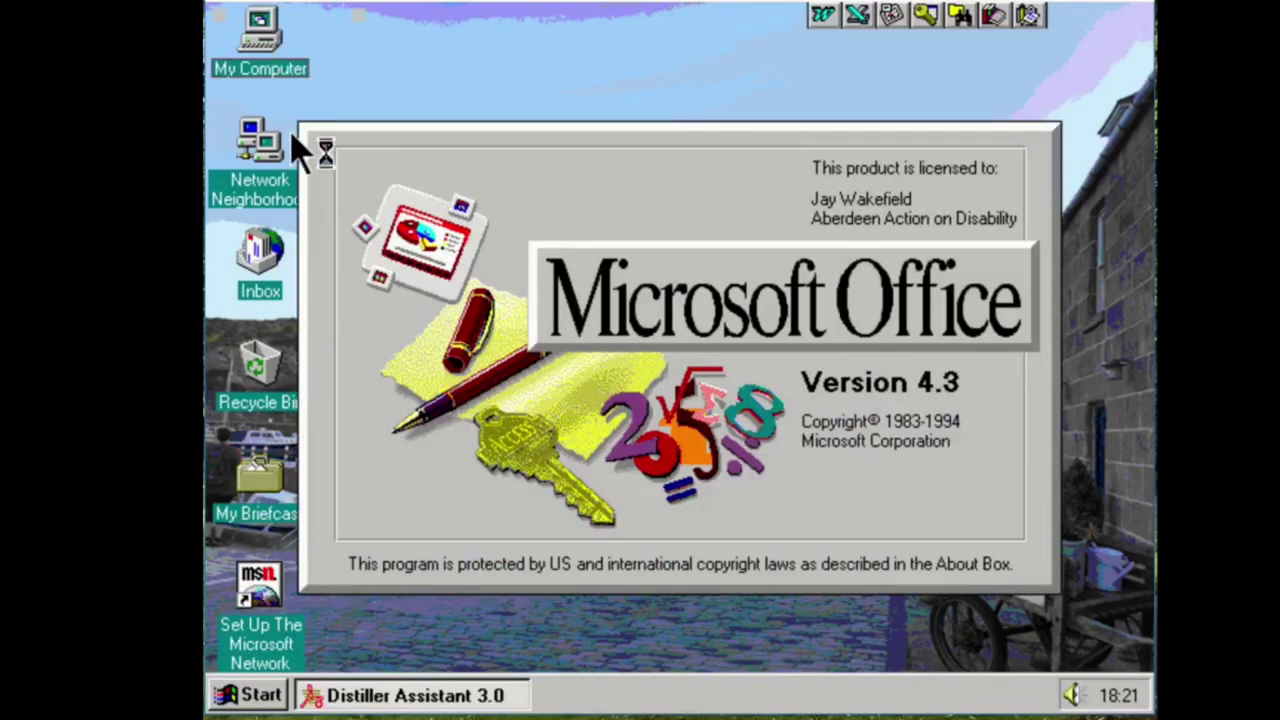
Open the computer's System Properties again and close the Welcome to Windows 95 screen covering it
right_click(267, 30)
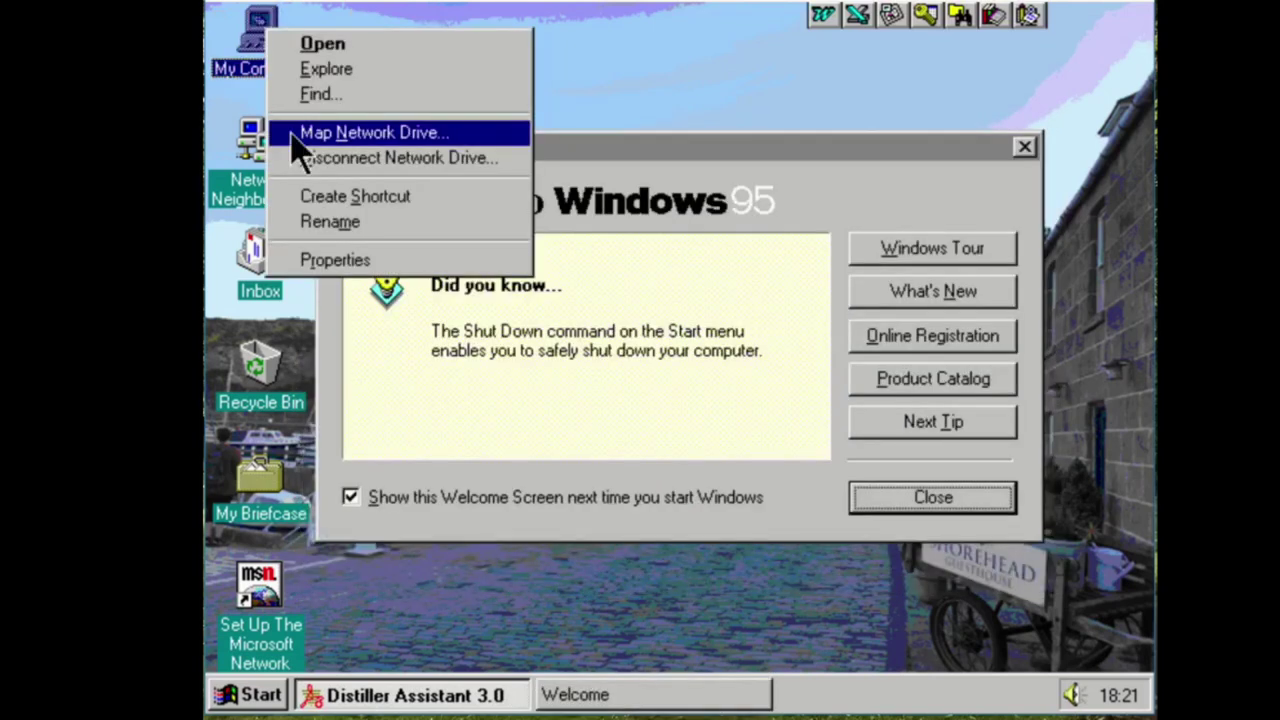
left_click(345, 260)
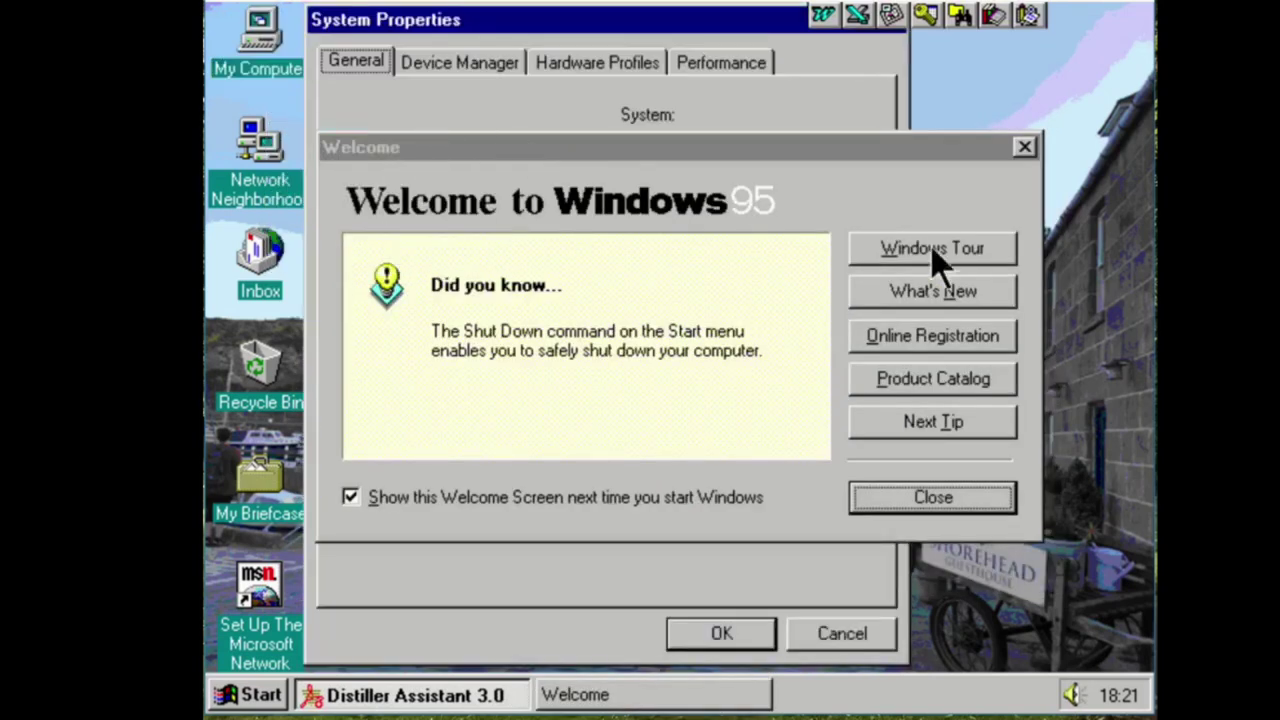
left_click(930, 505)
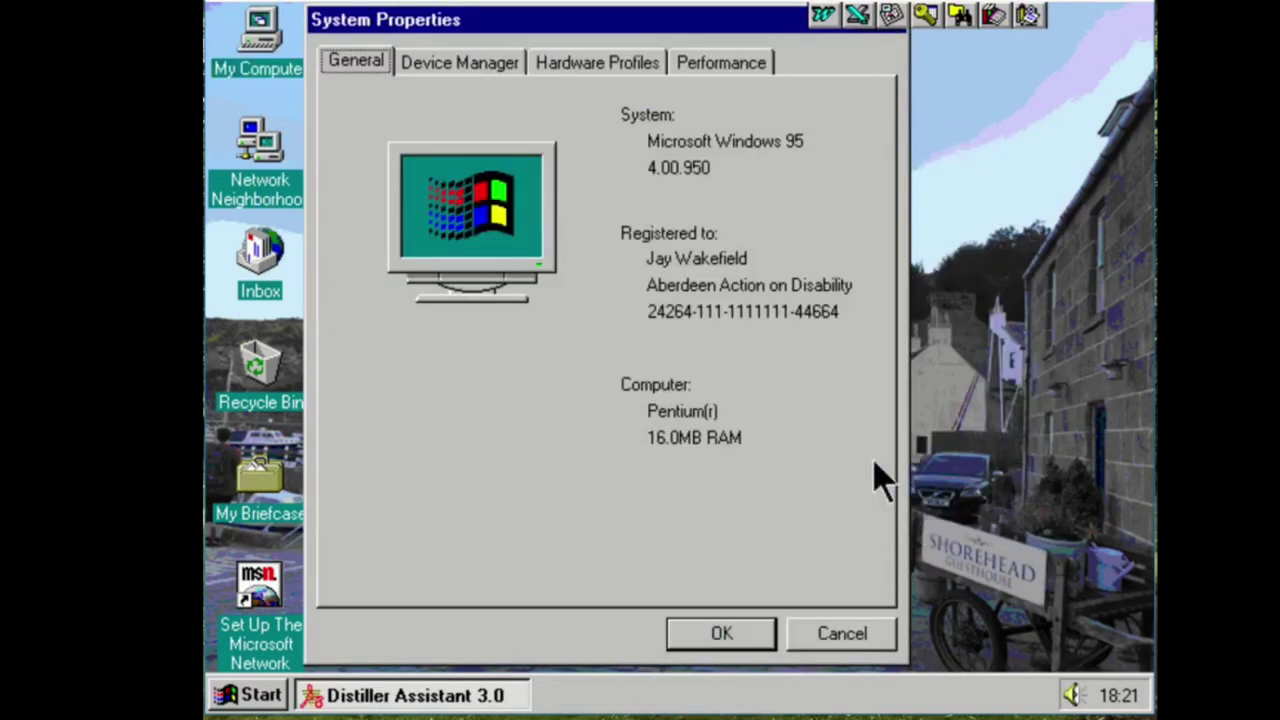
Examine the installed network adapters in Device Manager and close System Properties
left_click(455, 62)
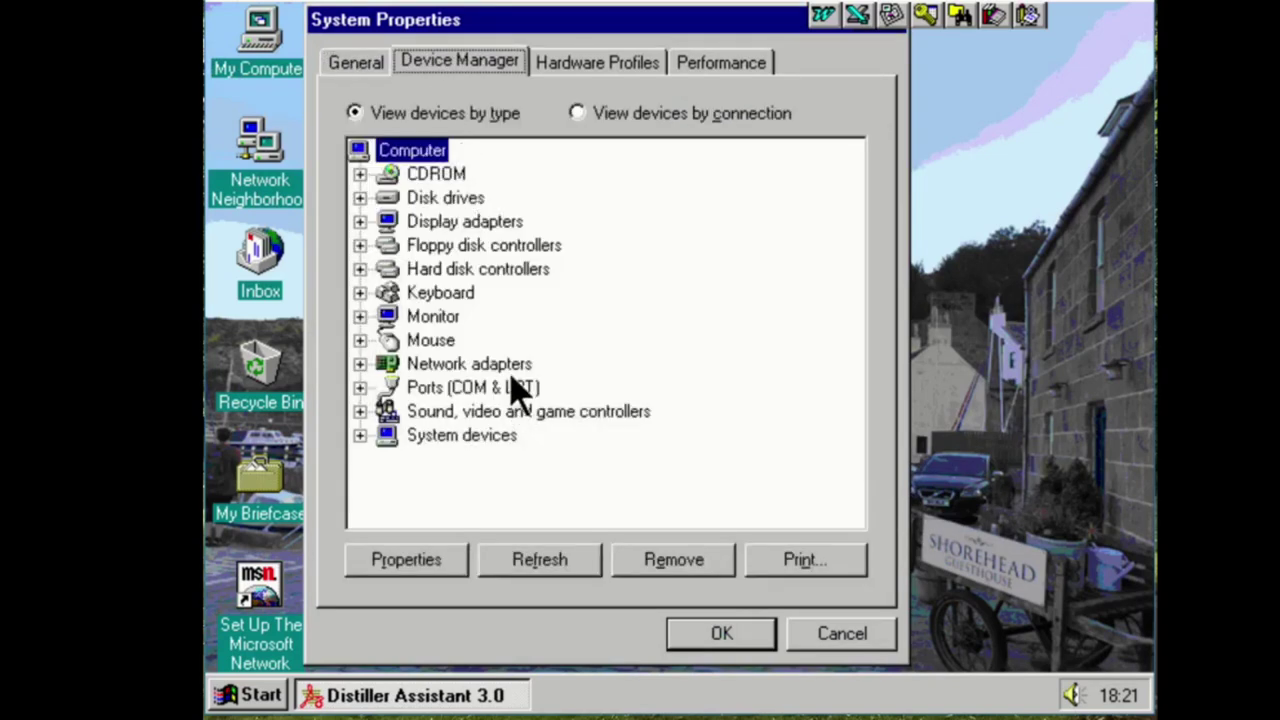
double_click(518, 368)
left_click(742, 640)
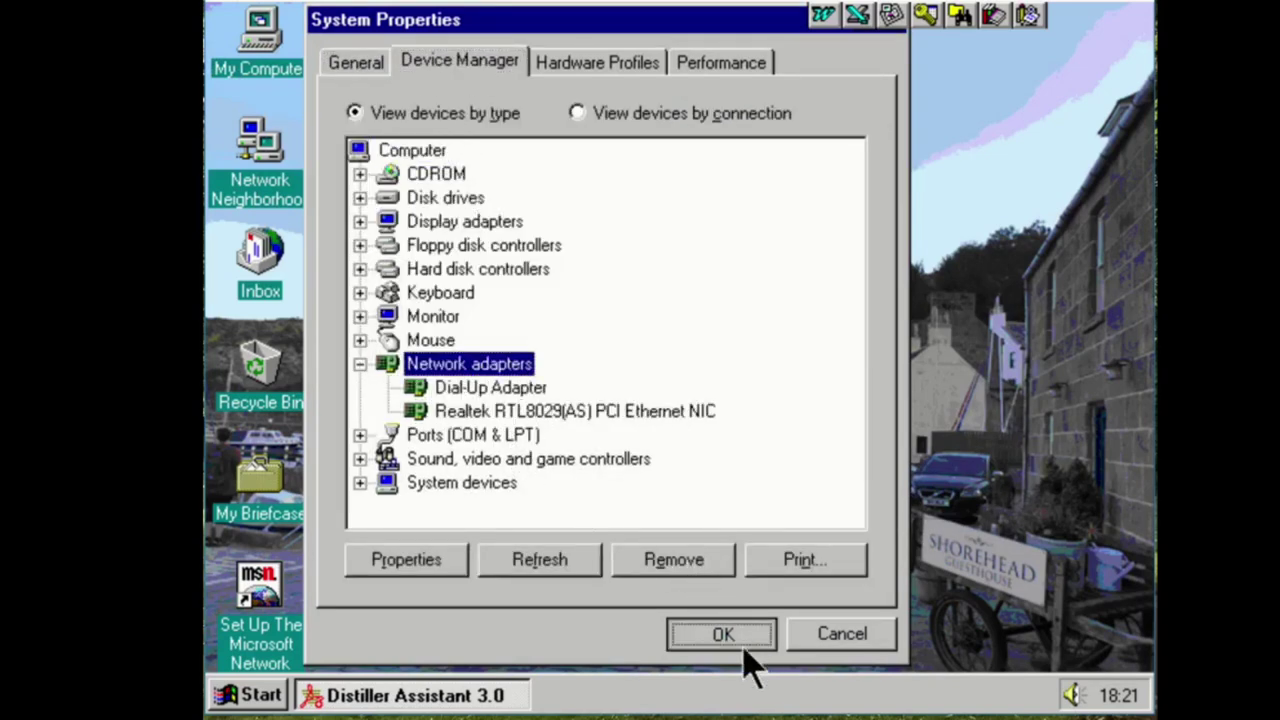
Open the Acro30 folder inside retro\Acro on the Installs network drive (N:)
double_click(262, 39)
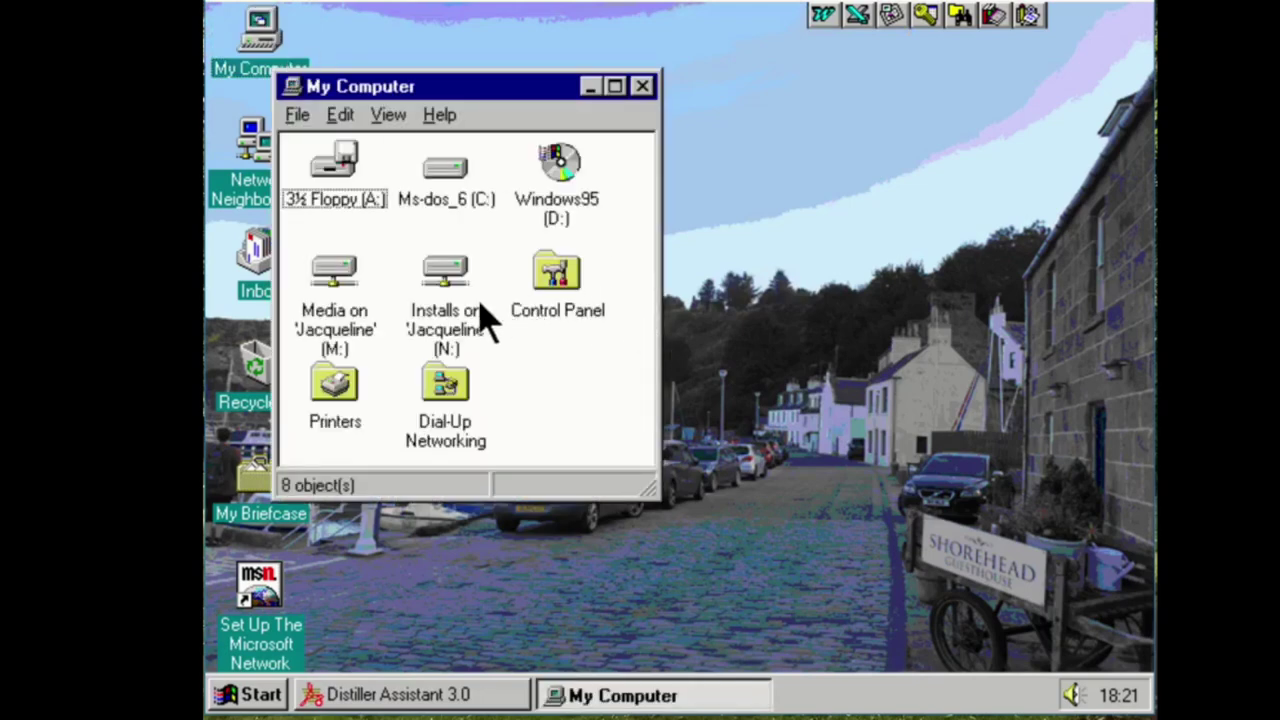
double_click(480, 308)
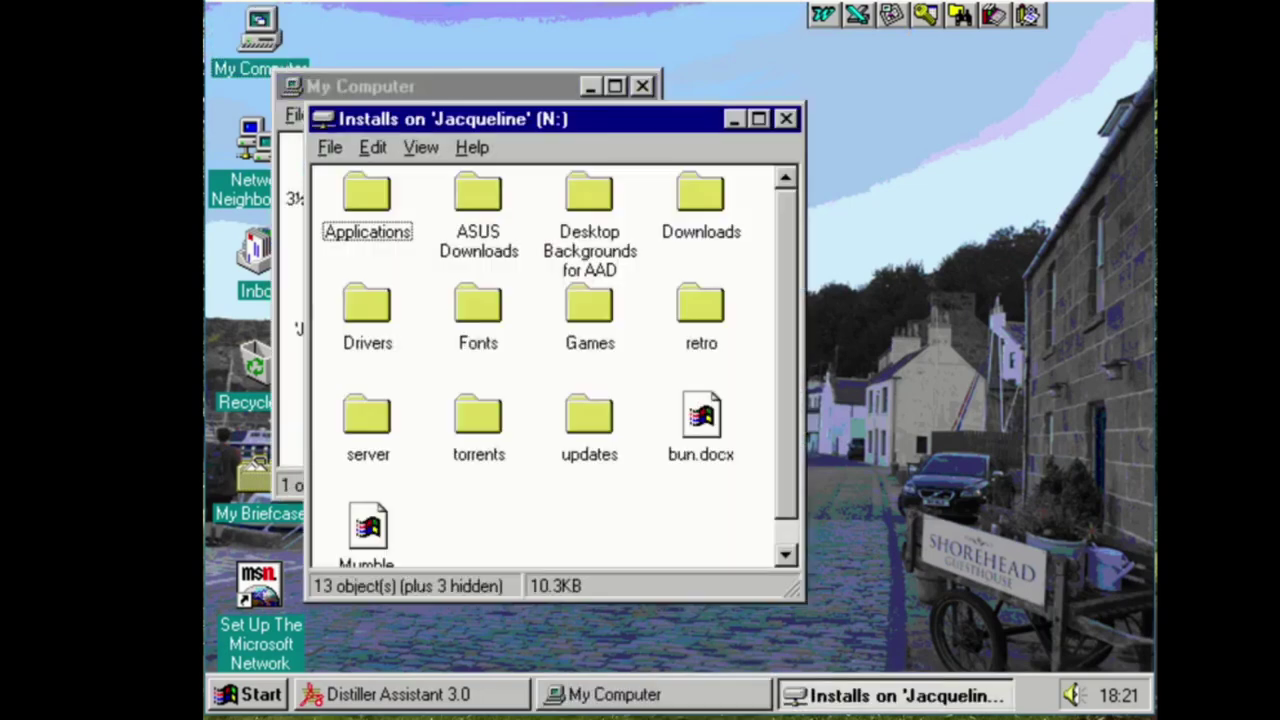
double_click(712, 328)
type("acr")
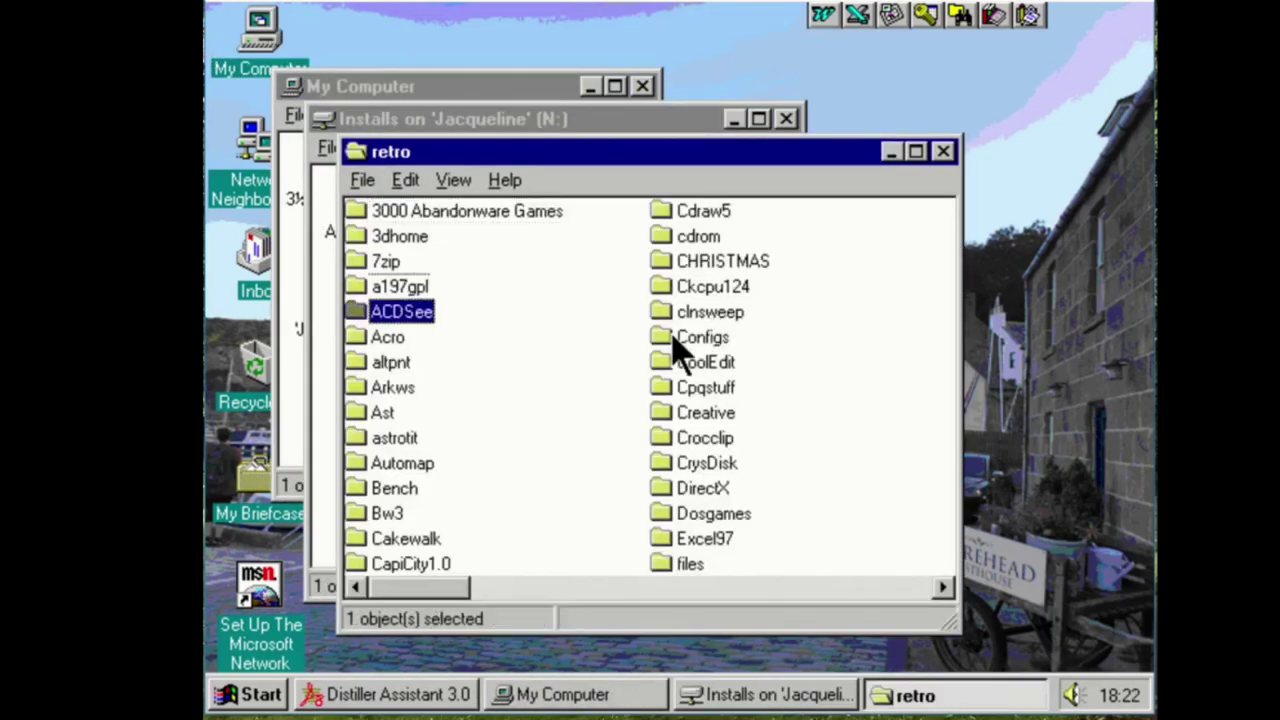
key("Return")
type("acro3")
key("Right")
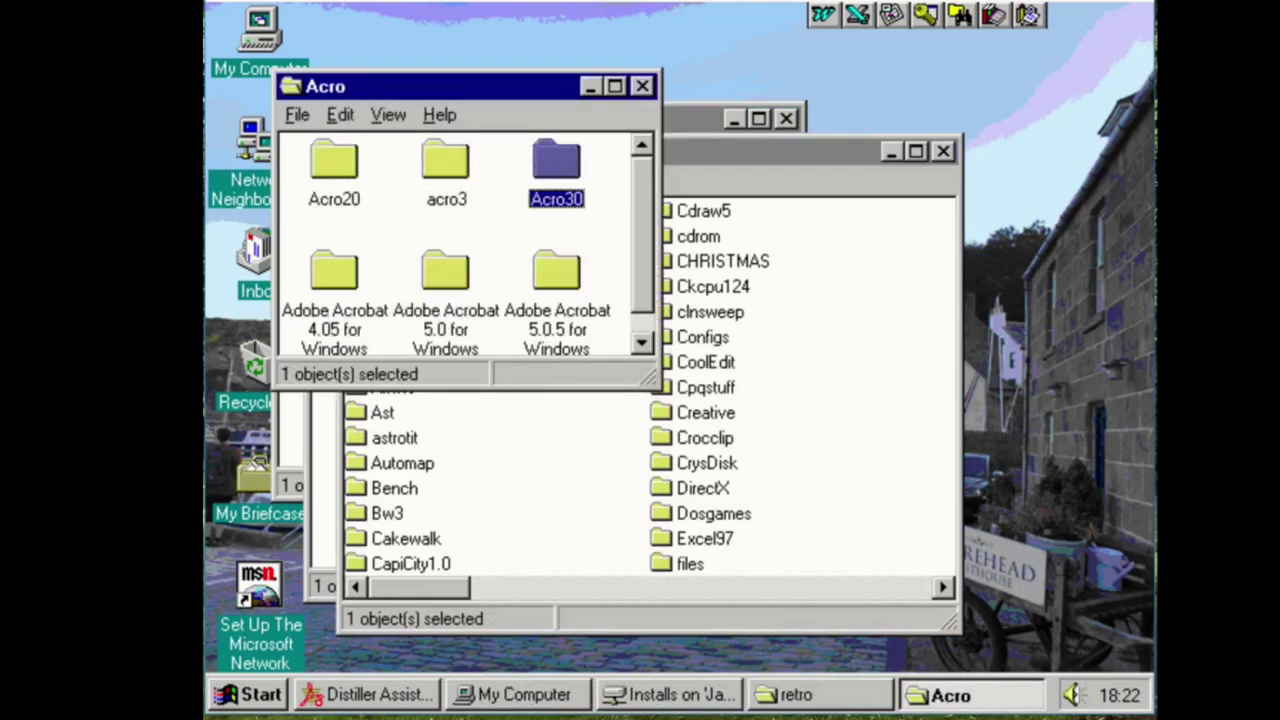
key("Return")
Run the Install program in the Acro30 folder to start the Adobe Acrobat 3.0 setup
key("Down")
key("Down")
key("Right")
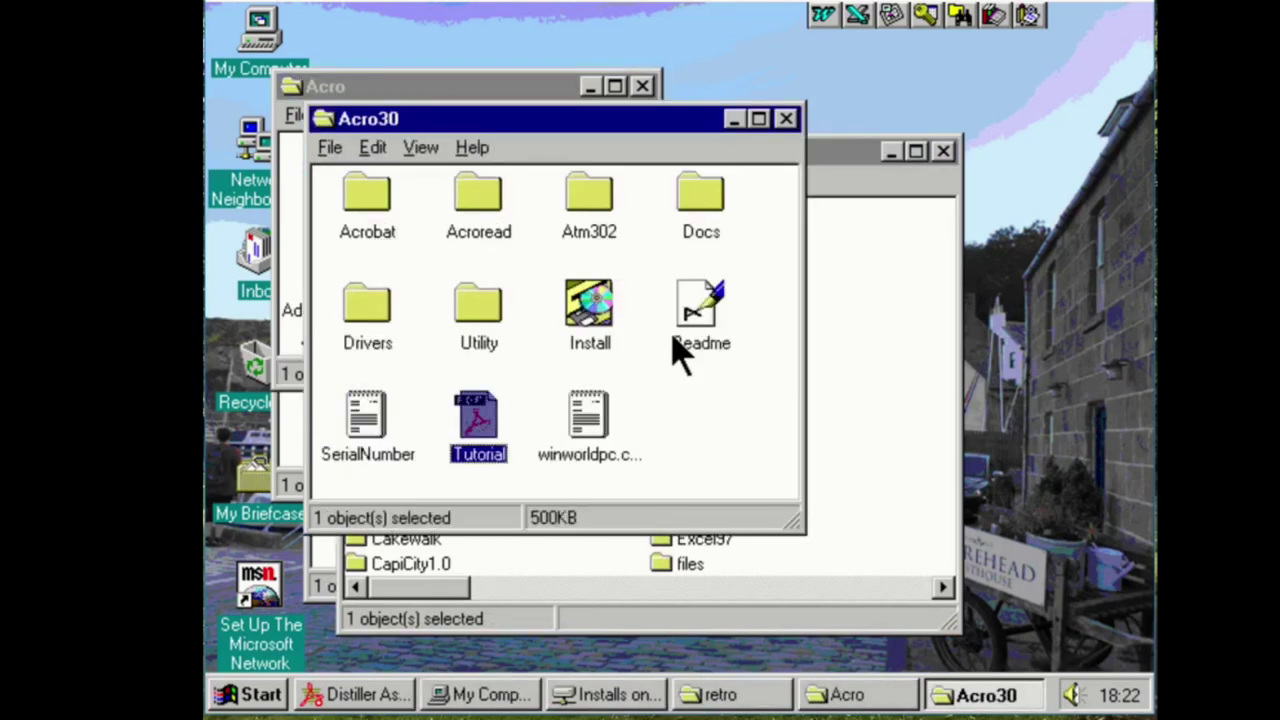
key("Up")
key("Right")
key("Return")
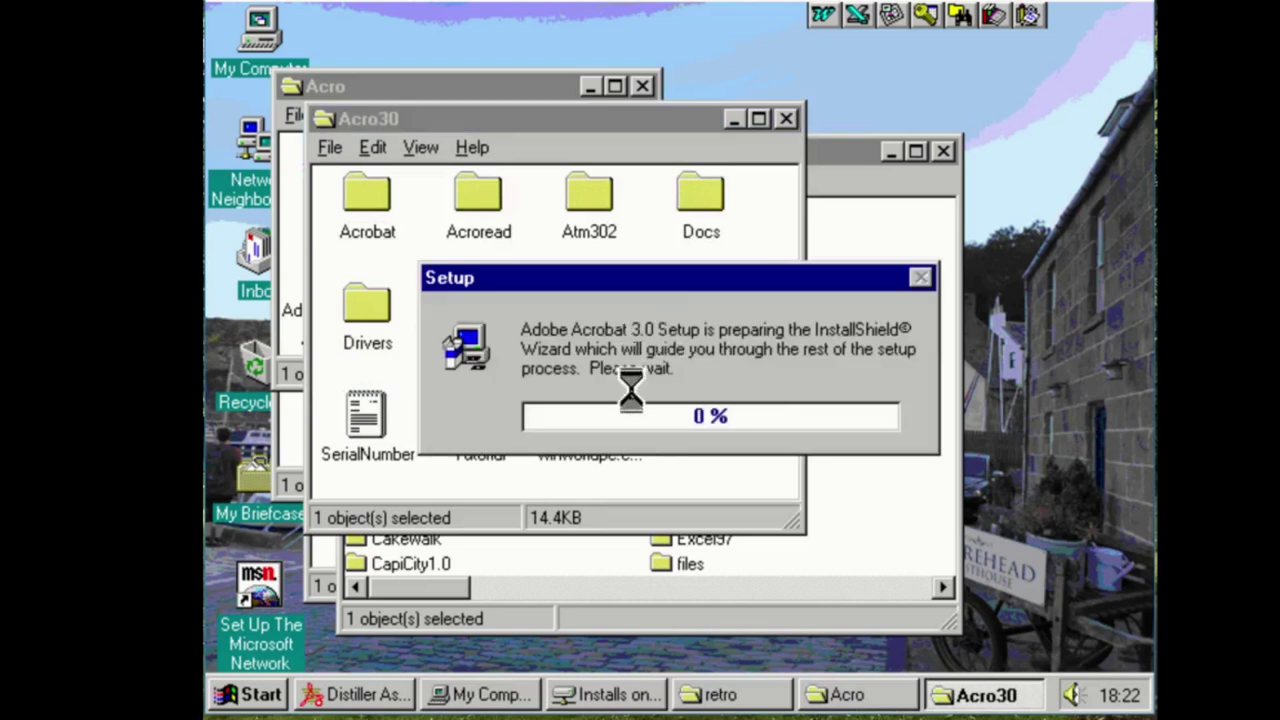
Close and reopen the Acro30 folder, and bring the Acrobat Setup window back to the front
left_click(787, 119)
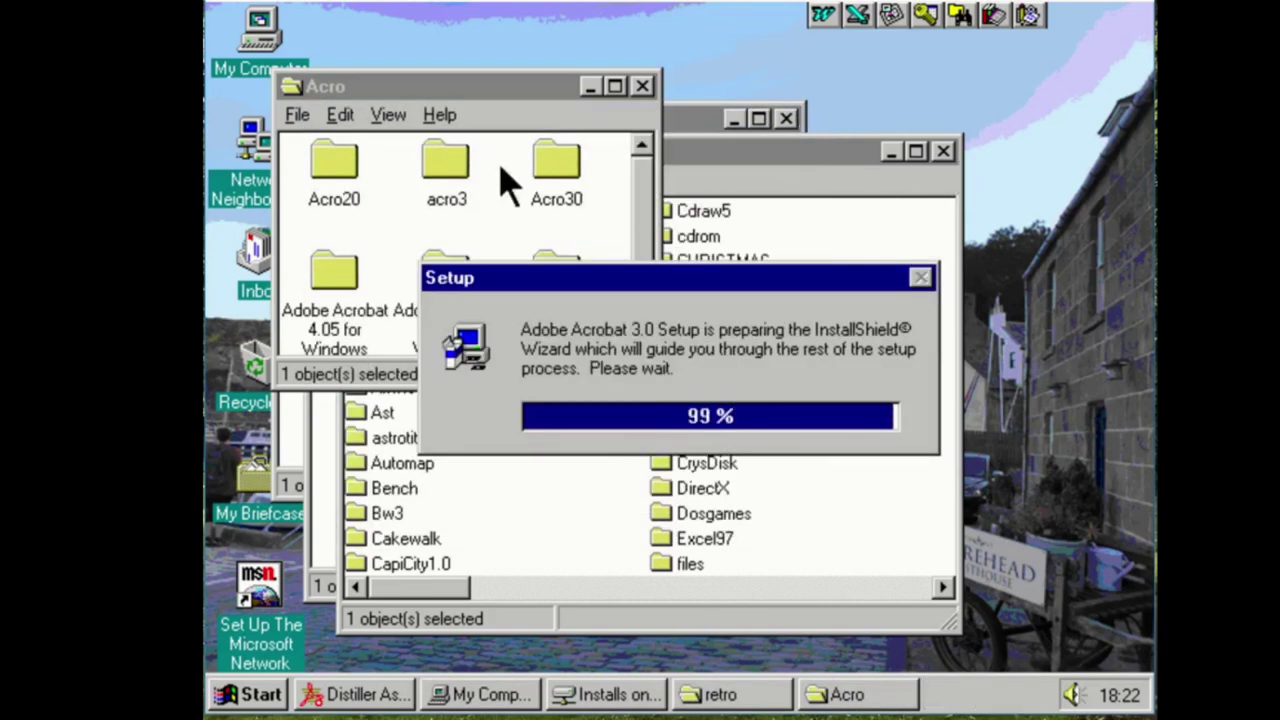
double_click(569, 186)
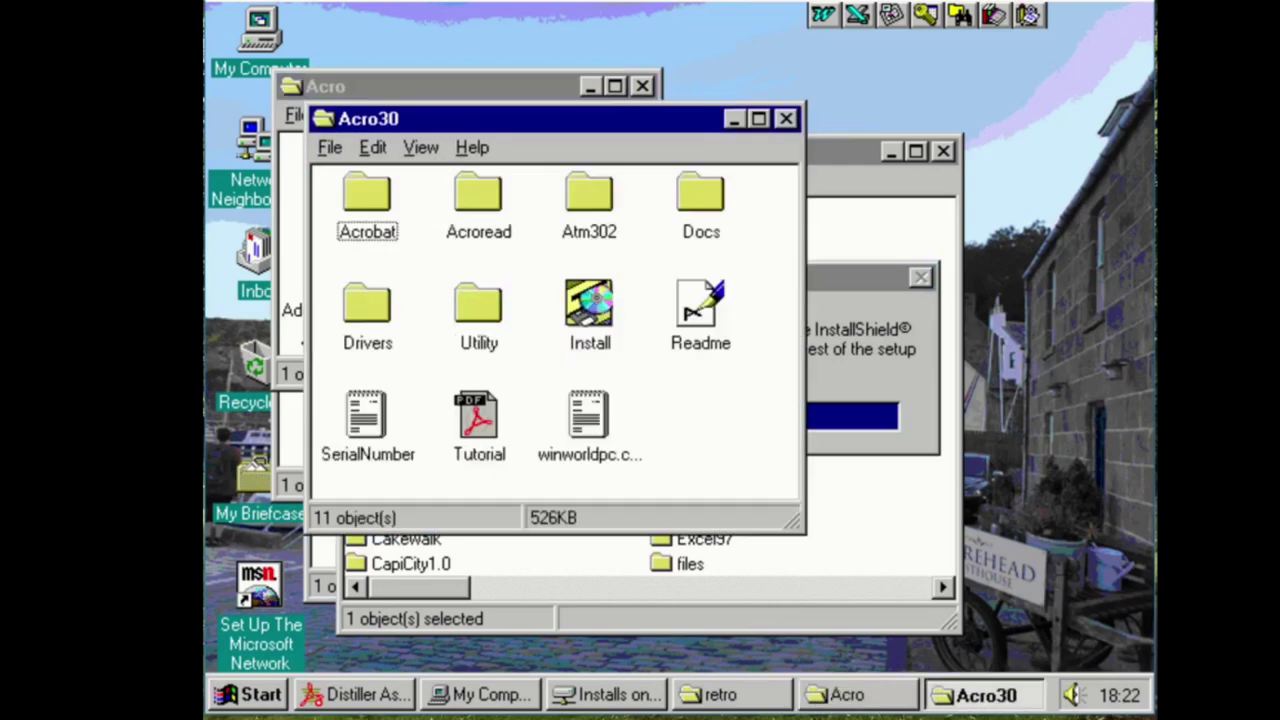
left_click(872, 448)
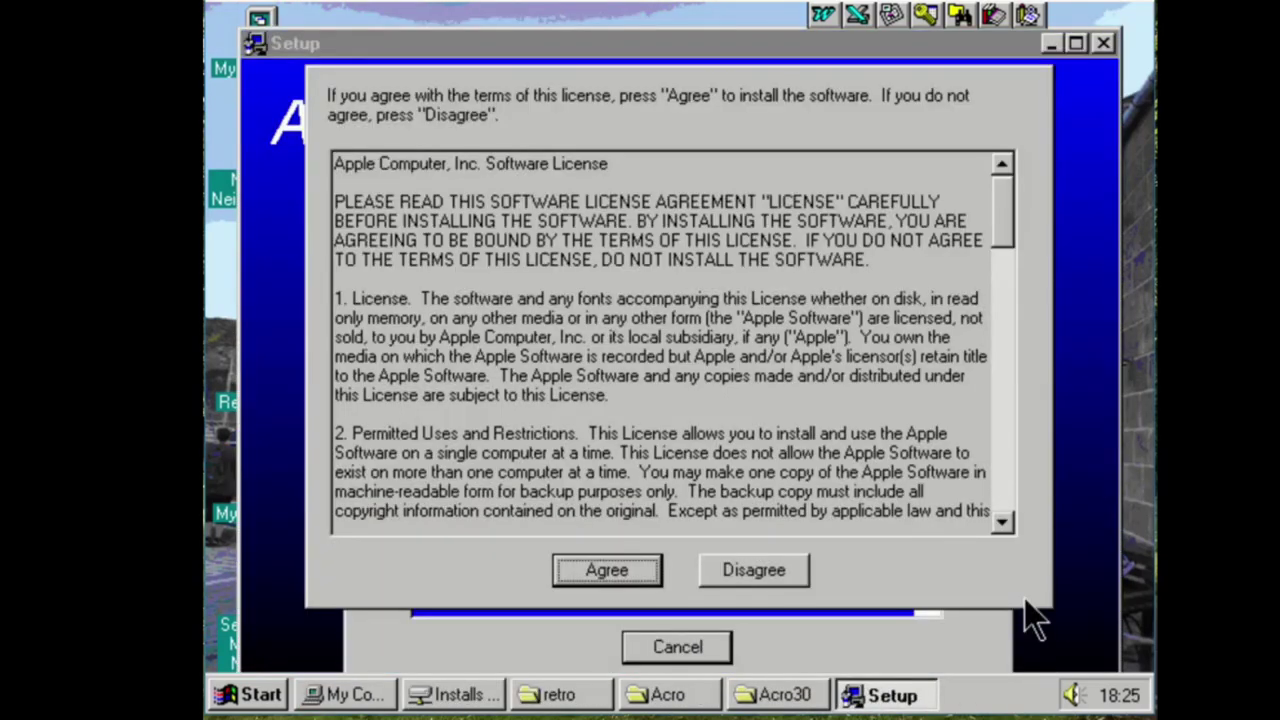
Accept the Apple QuickTime licence, start the check for existing versions and complete the QuickTime installation
key("Return")
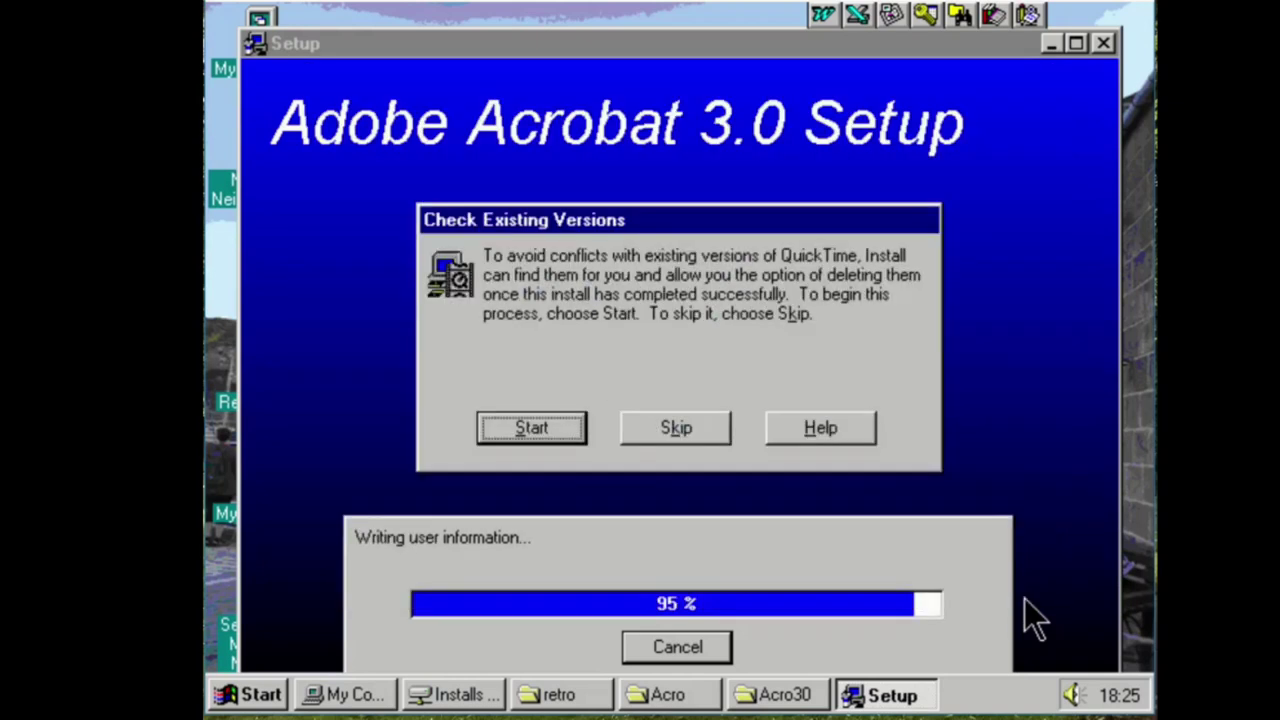
left_click(562, 429)
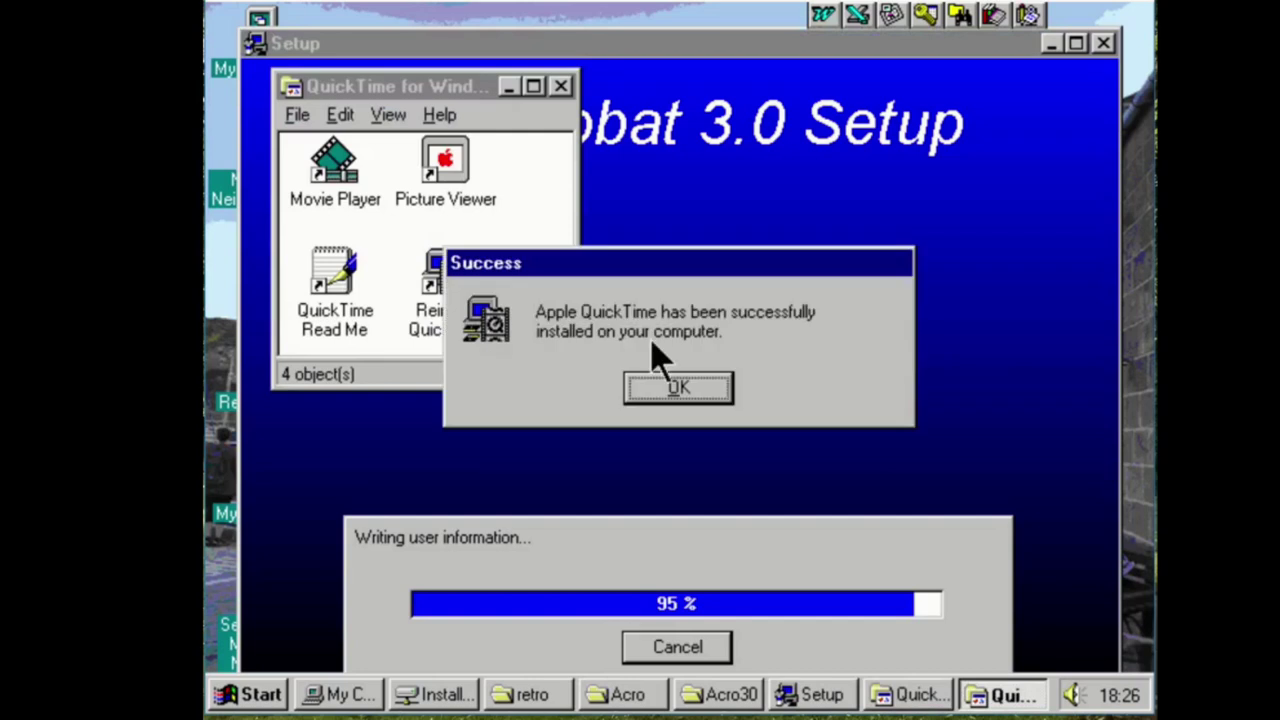
key("Return")
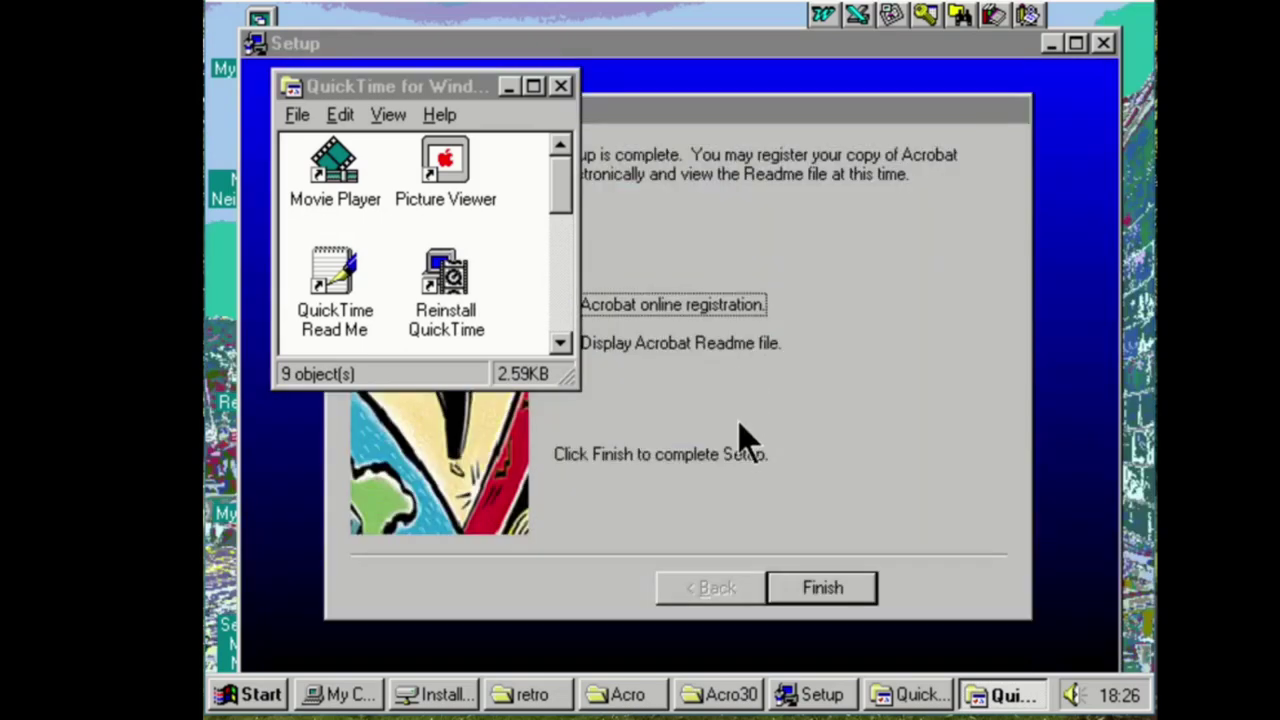
Finish the Acrobat 3.0 setup with online registration and the Readme display both switched off
left_click(740, 434)
left_click(686, 303)
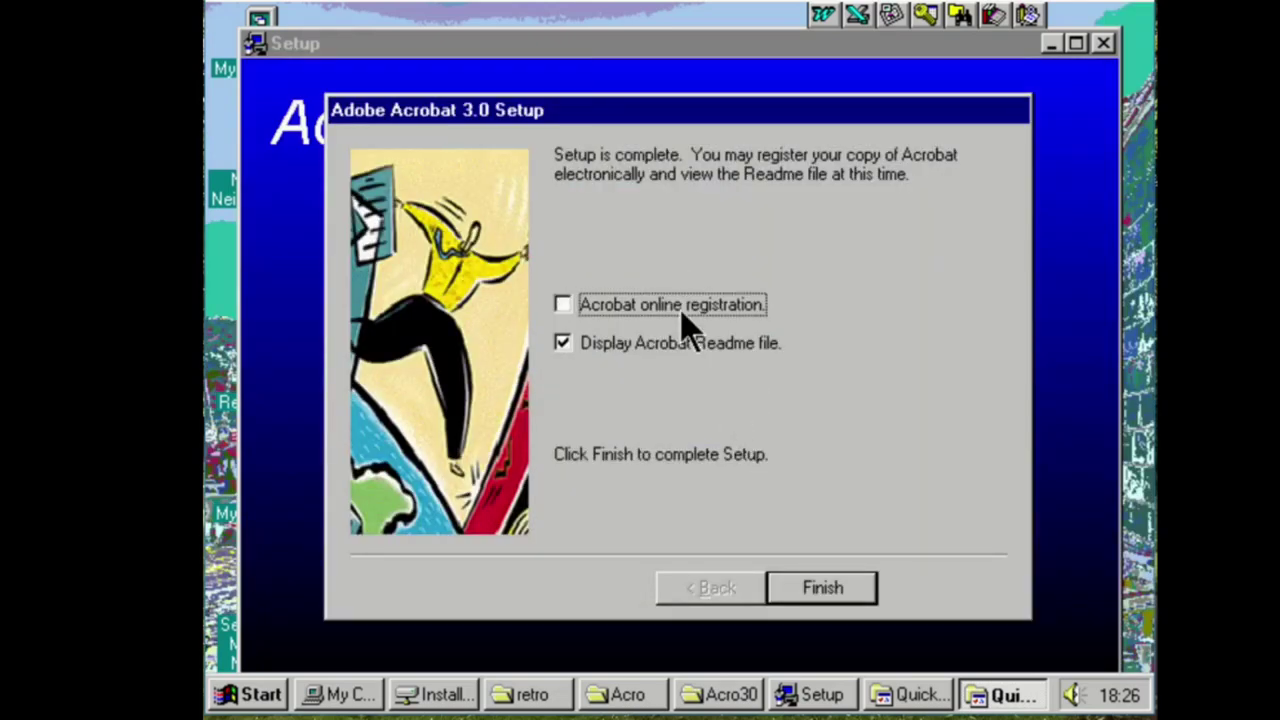
left_click(692, 343)
left_click(822, 587)
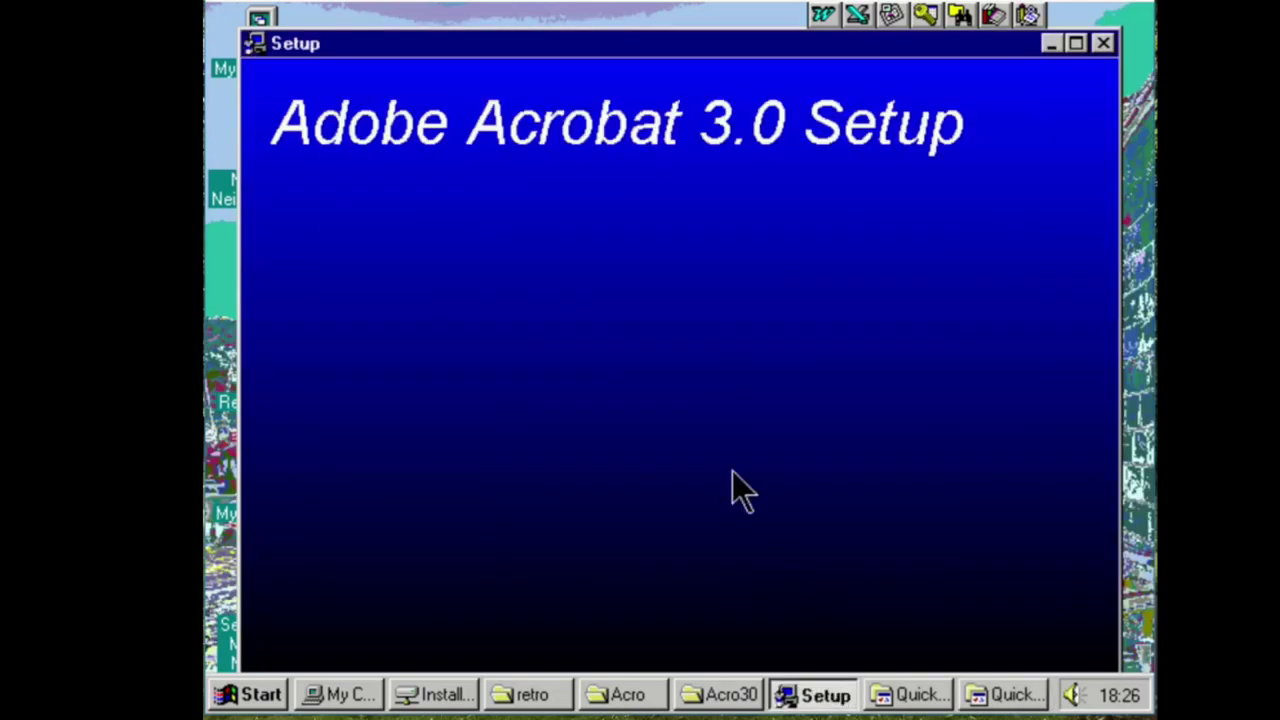
left_click(718, 432)
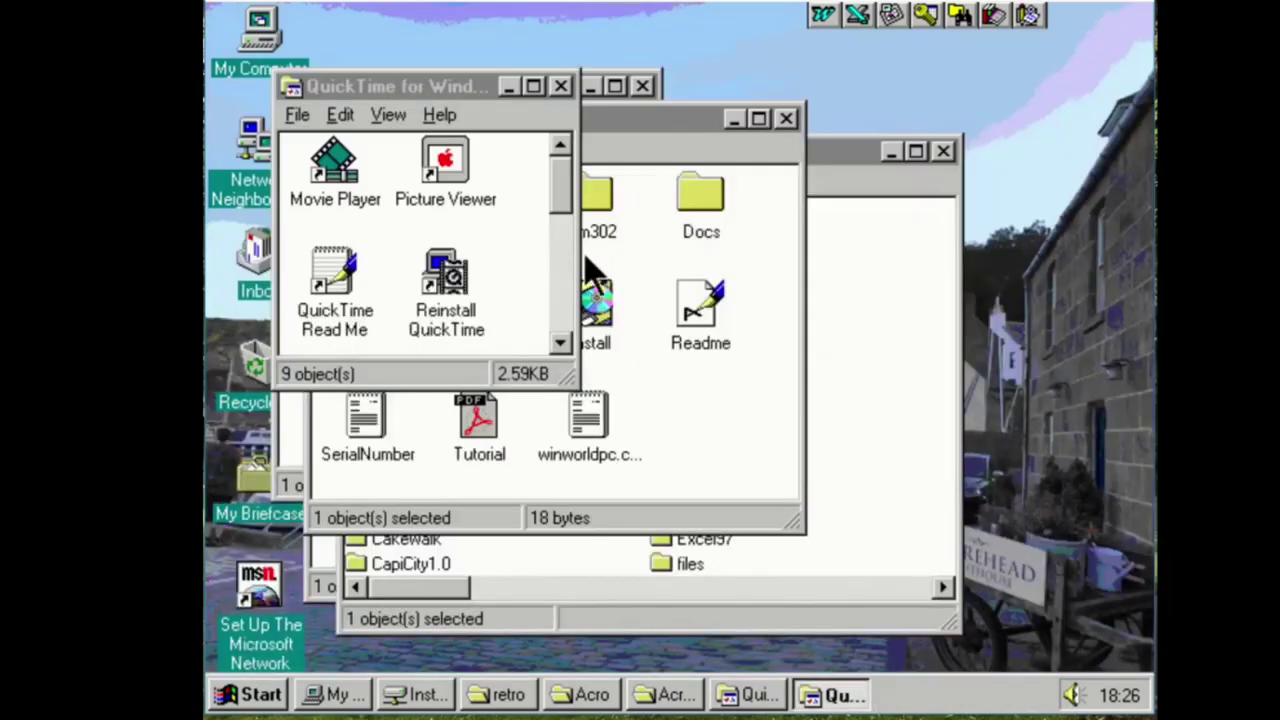
Close the front QuickTime window and the Acro, Acro30, retro, Installs (N:) and My Computer windows
left_click(561, 86)
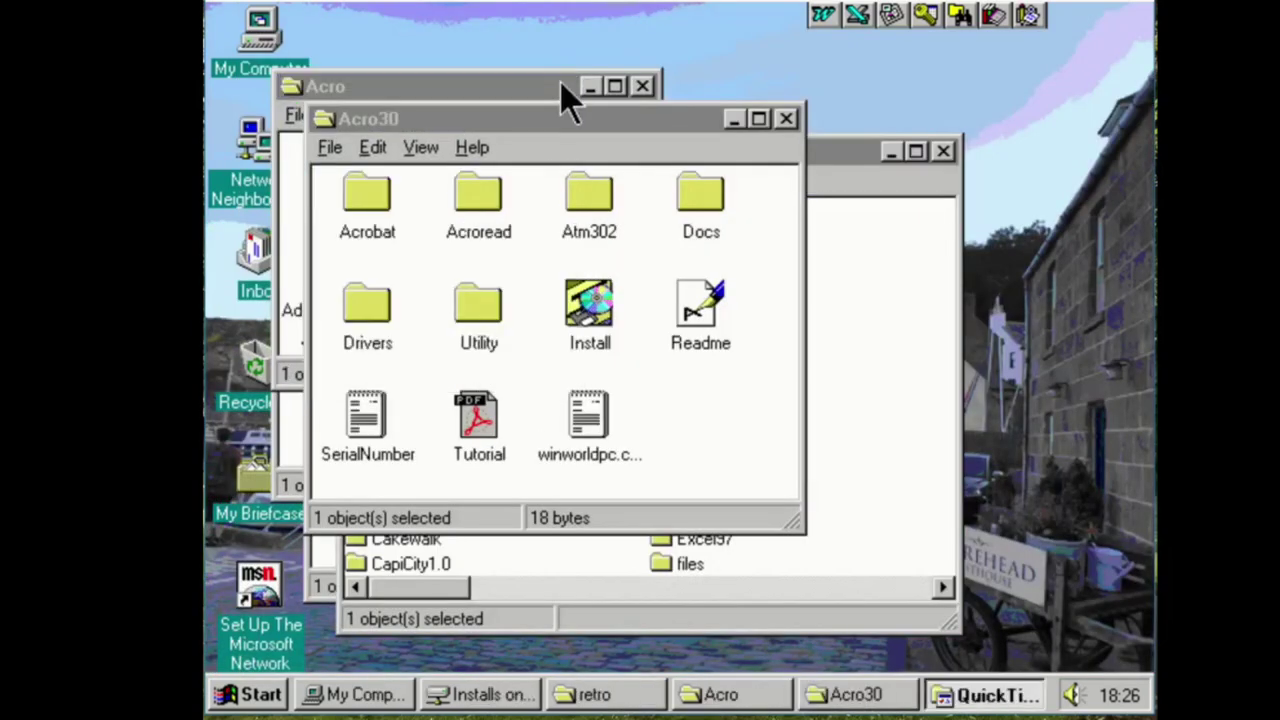
left_click(641, 87)
left_click(758, 118)
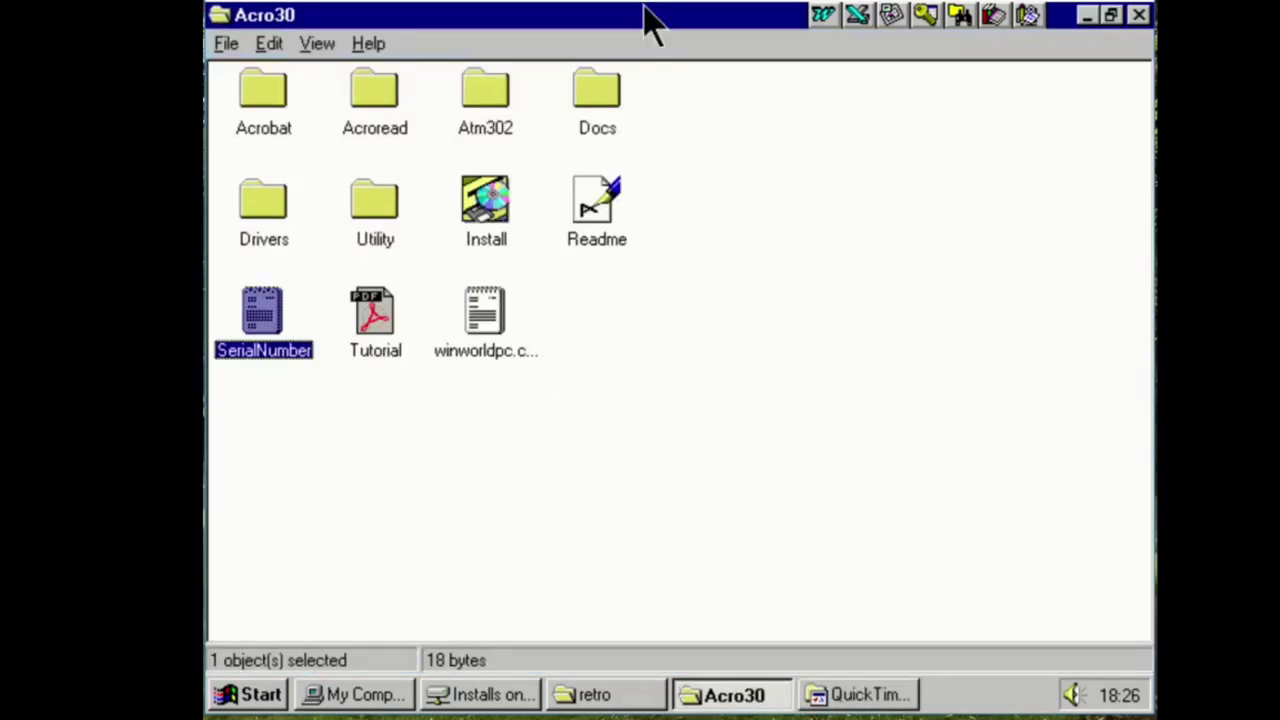
double_click(648, 30)
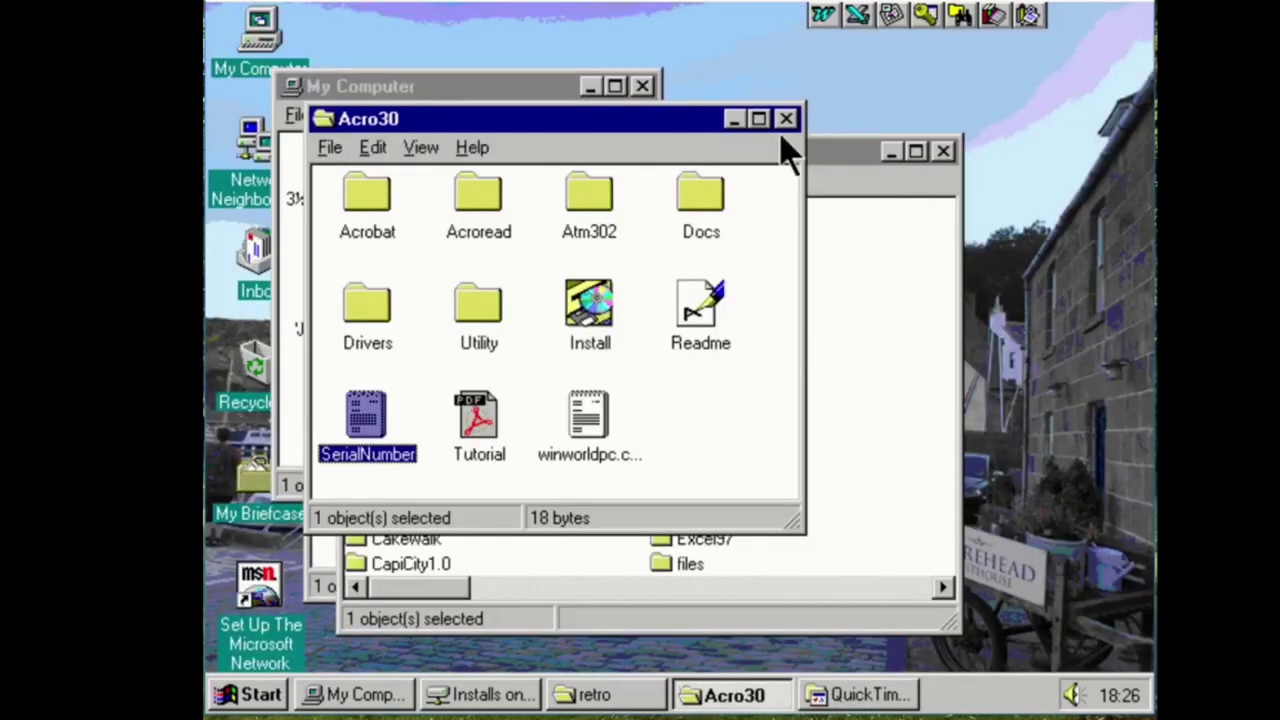
left_click(786, 118)
left_click(943, 151)
left_click(786, 118)
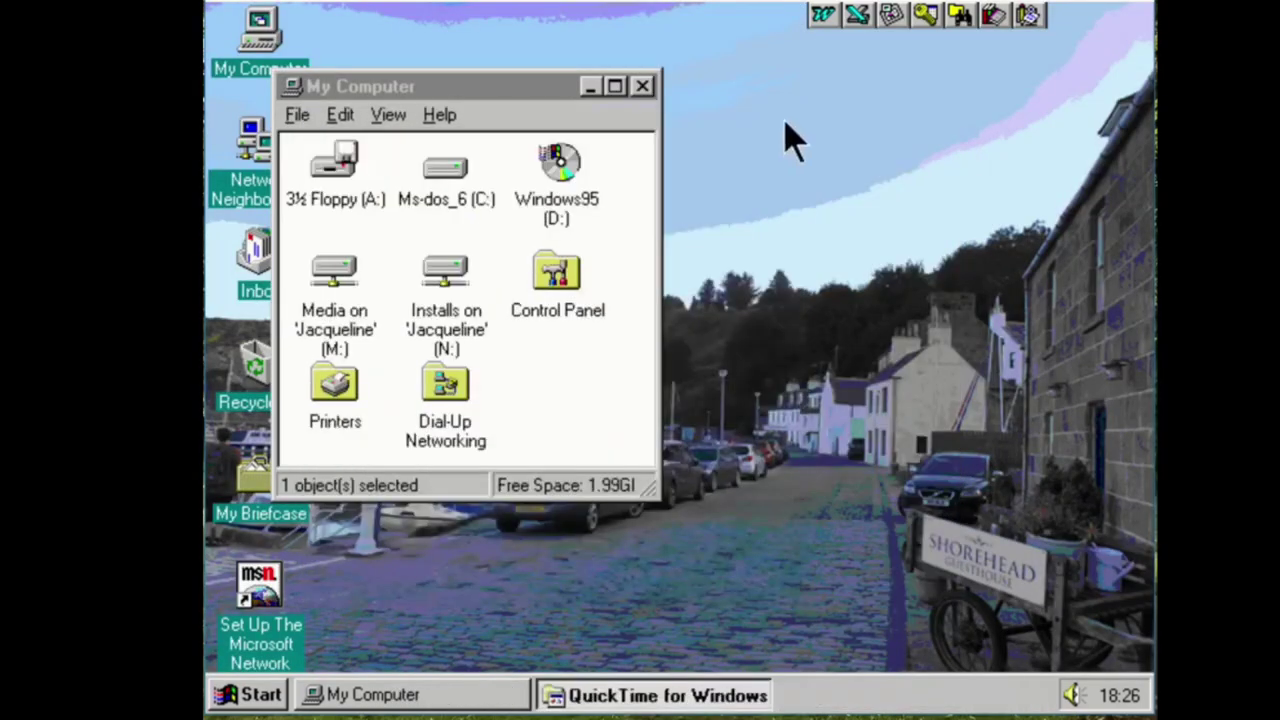
left_click(642, 86)
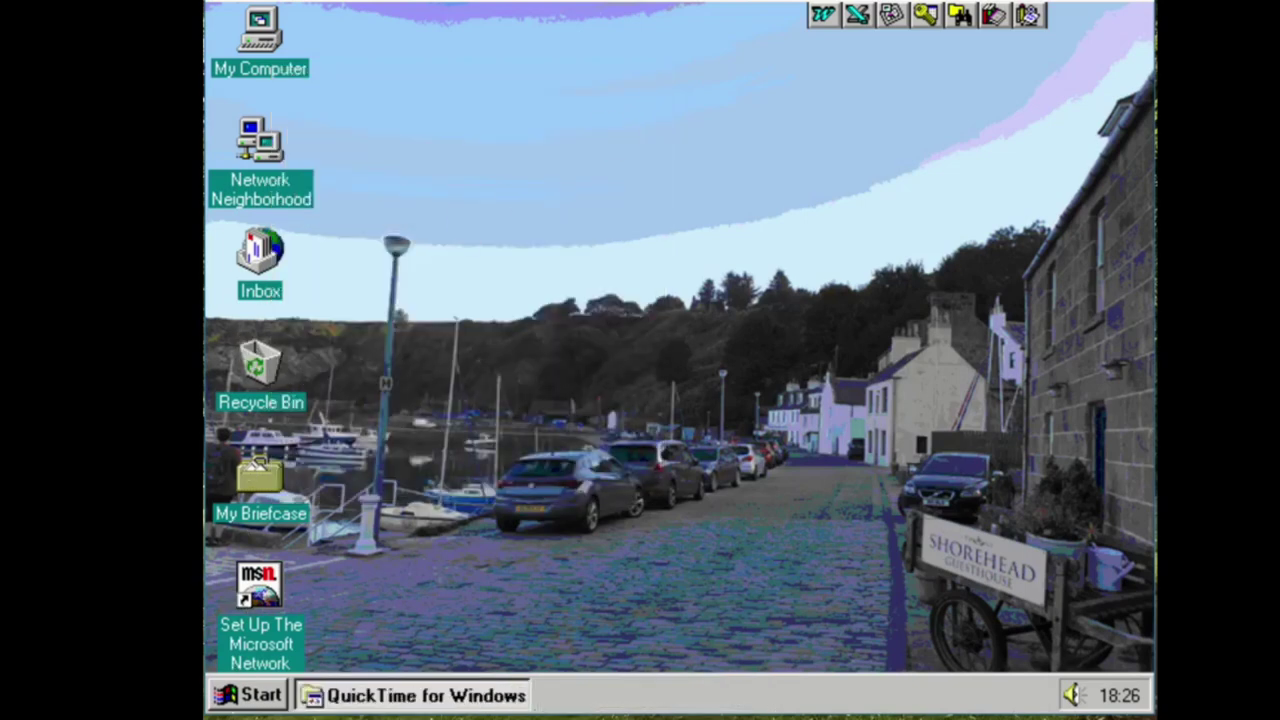
Look through the shortcuts in the remaining QuickTime for Windows folder and close it
left_click(238, 694)
left_click(410, 694)
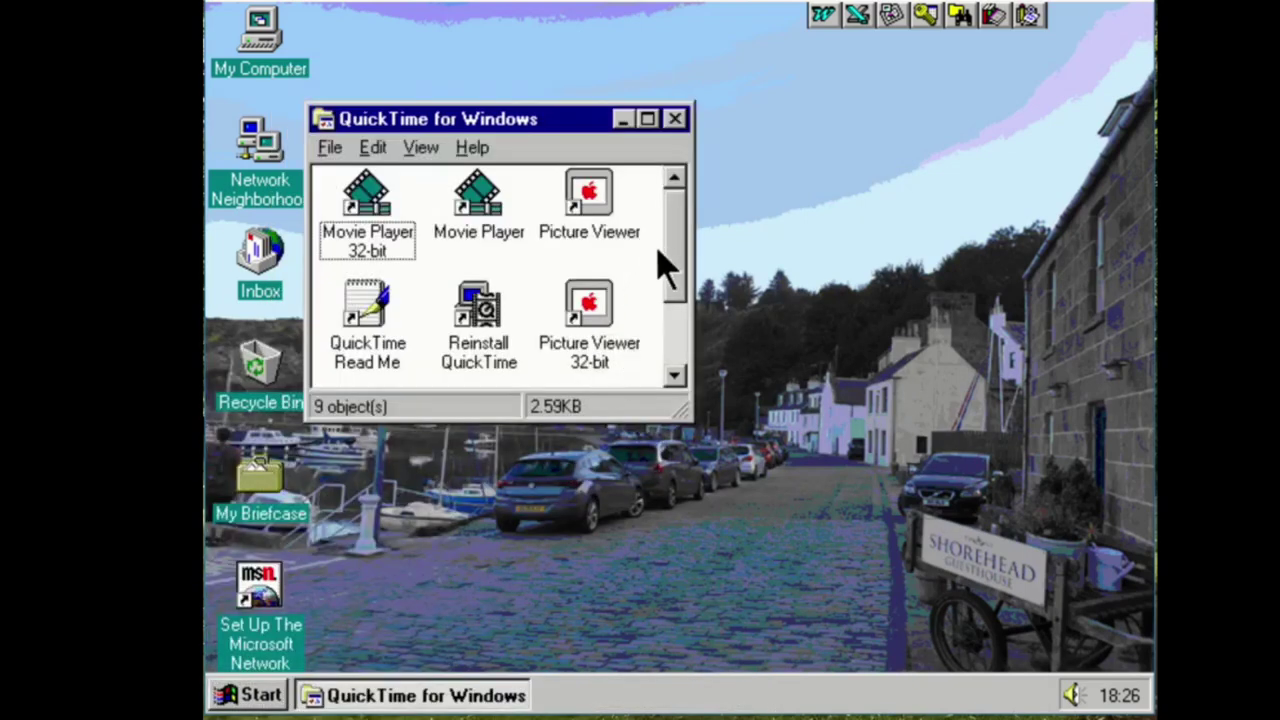
left_click(674, 374)
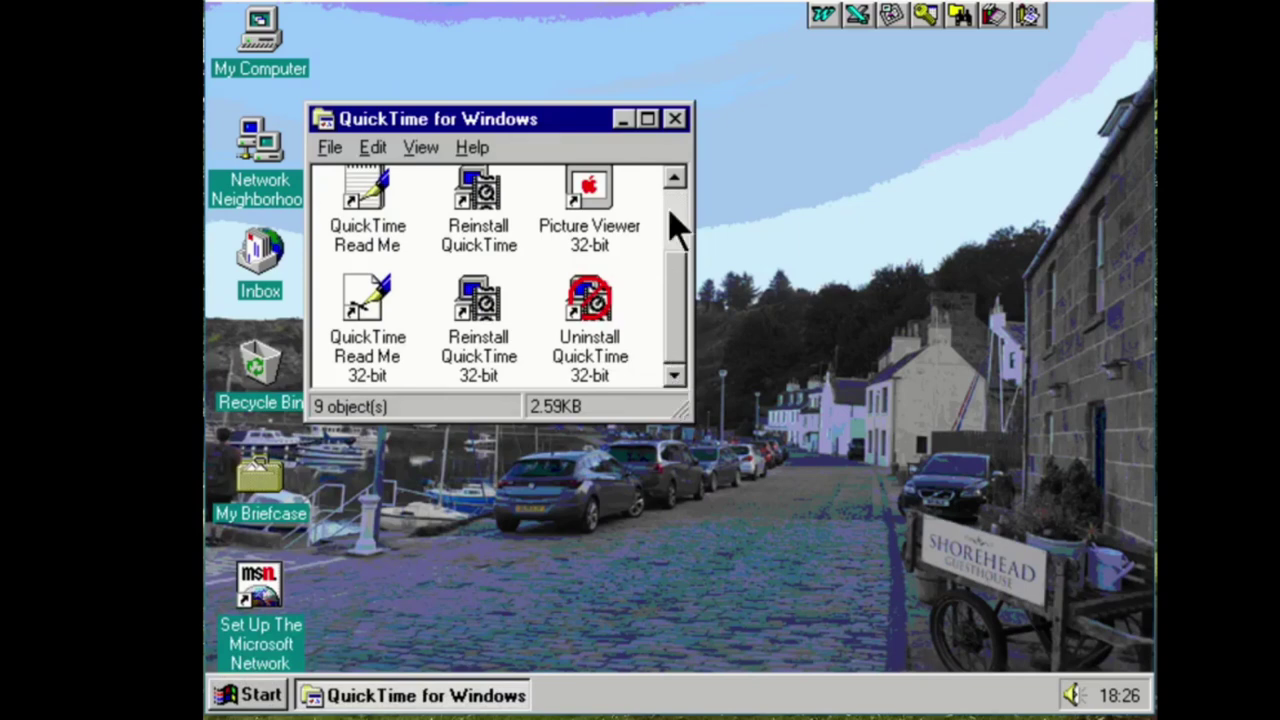
left_click(675, 120)
Launch Acrobat Exchange 3.0 from the Adobe Acrobat program group
left_click(248, 694)
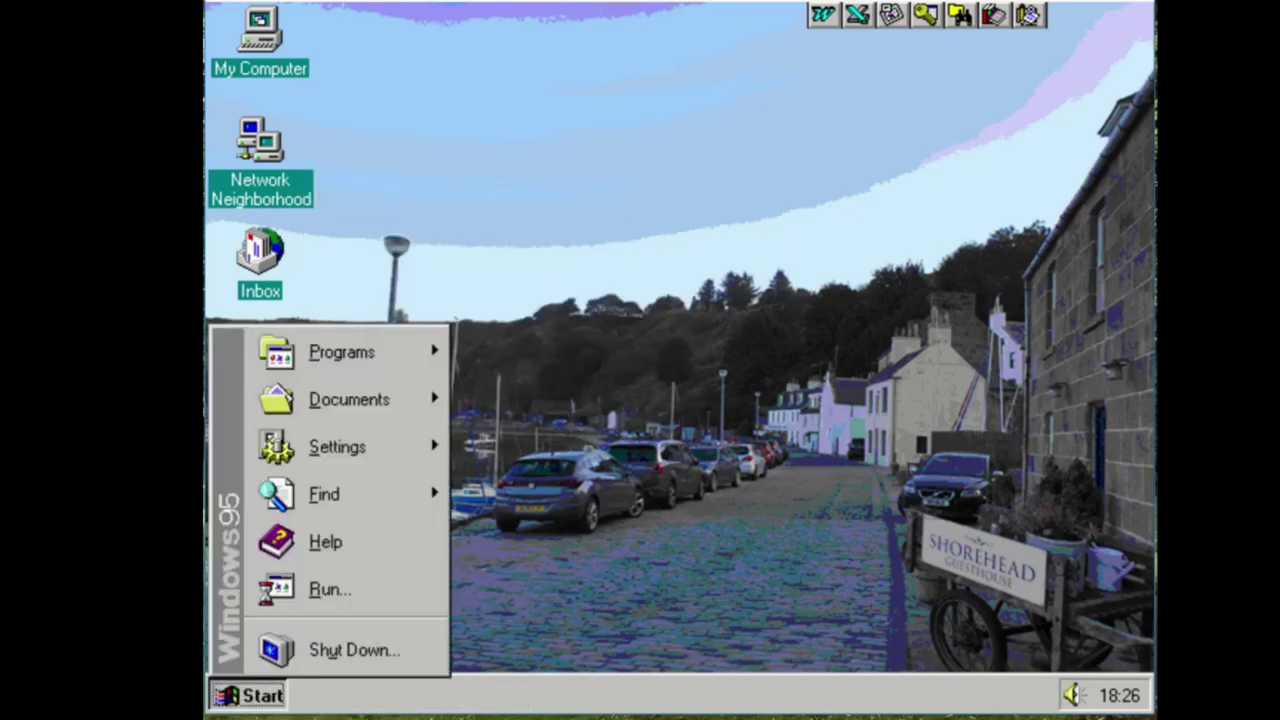
mouse_move(438, 378)
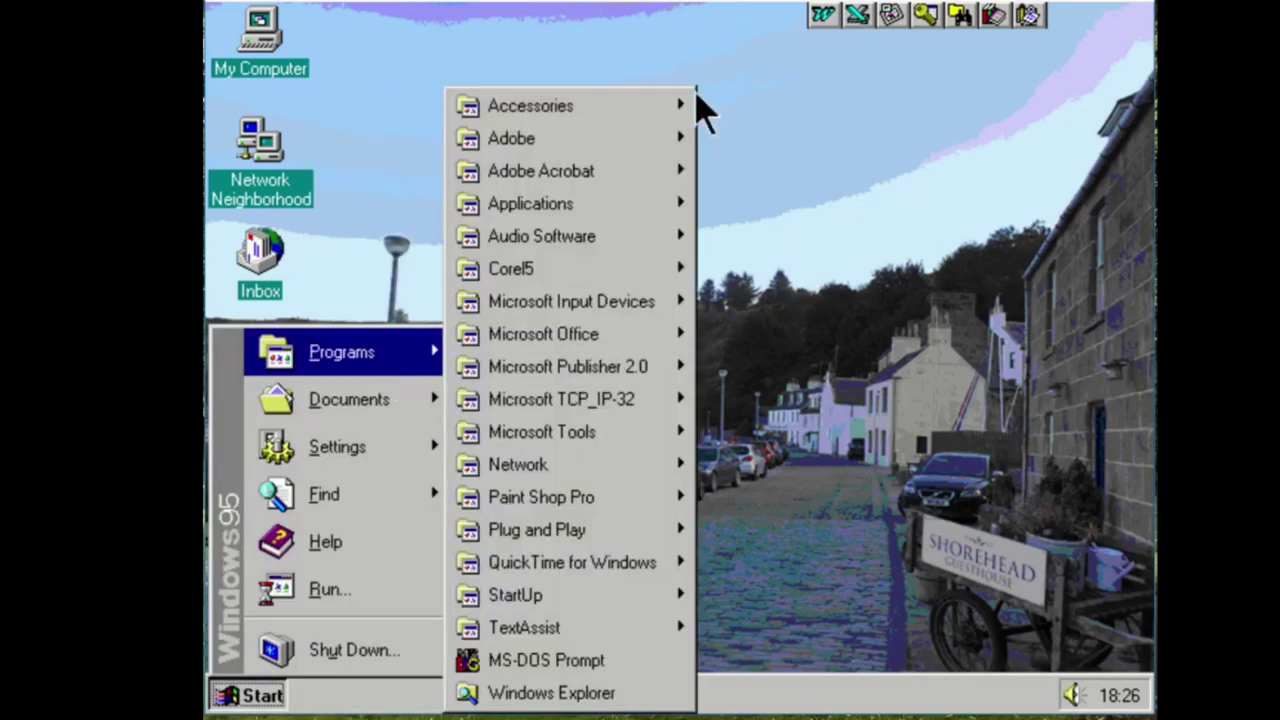
mouse_move(644, 172)
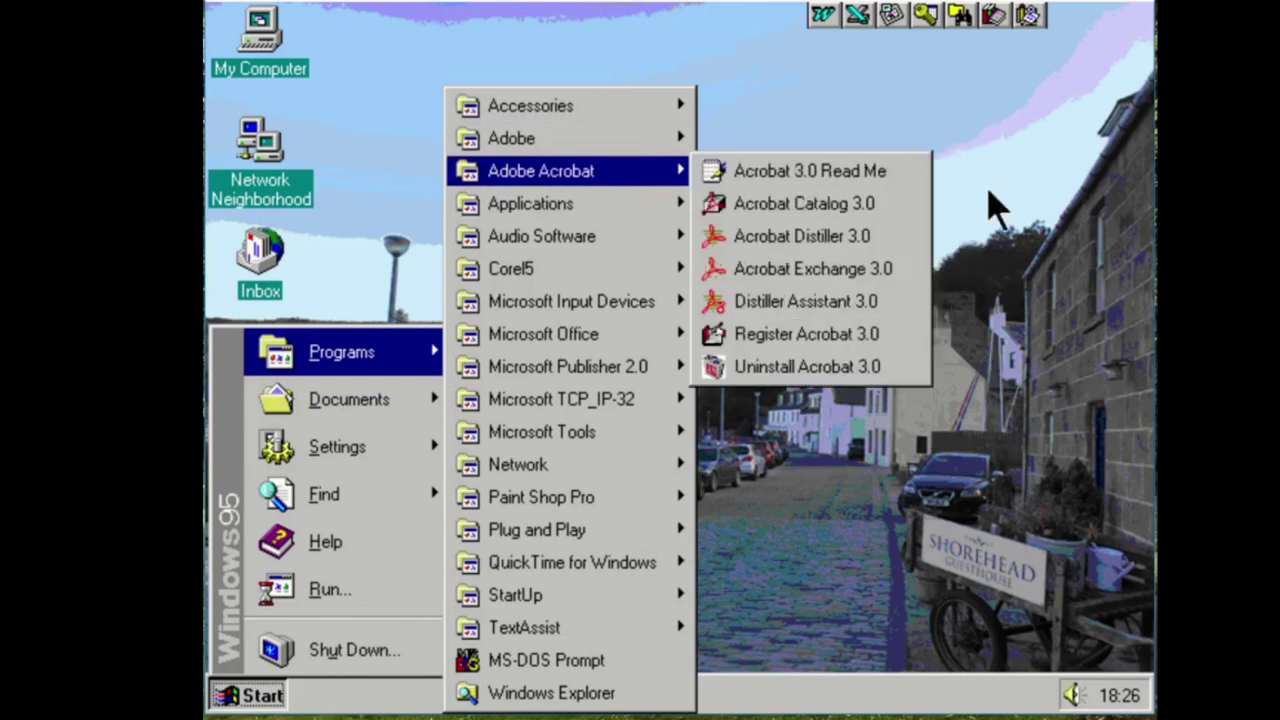
left_click(908, 290)
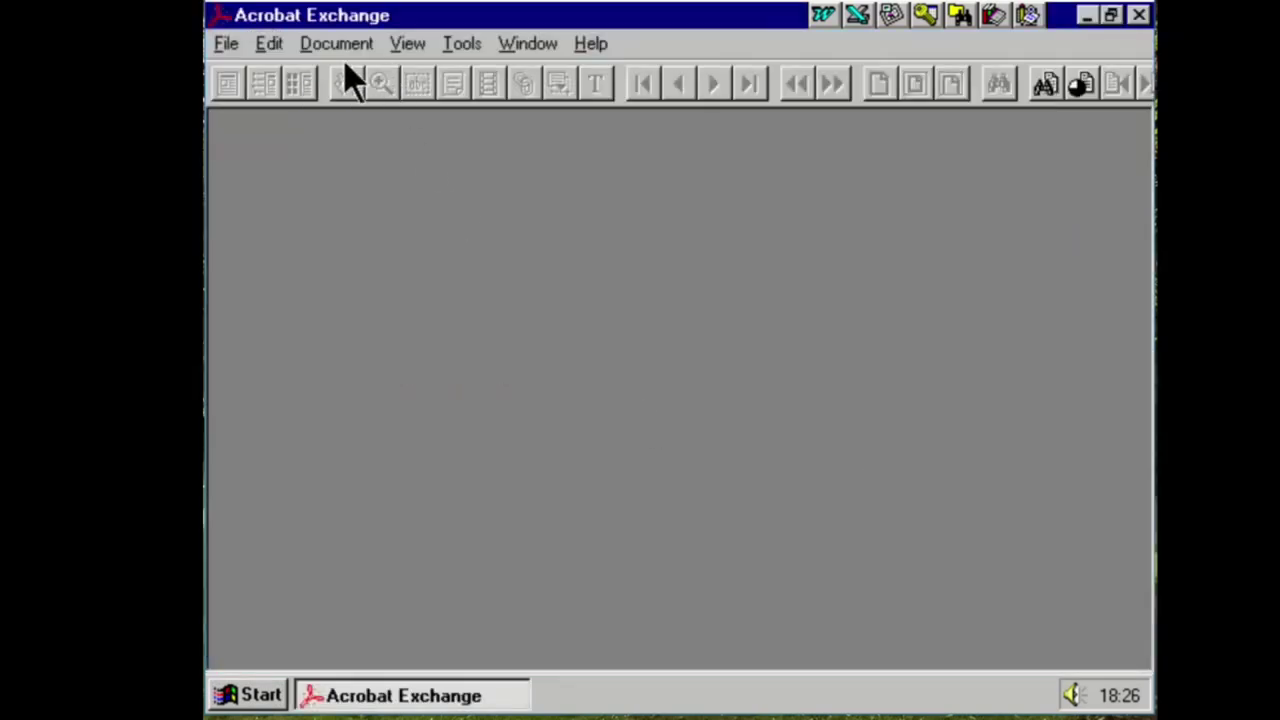
View the PDF files offered for opening in Acrobat Exchange, cancel the dialog and close the program
left_click(226, 44)
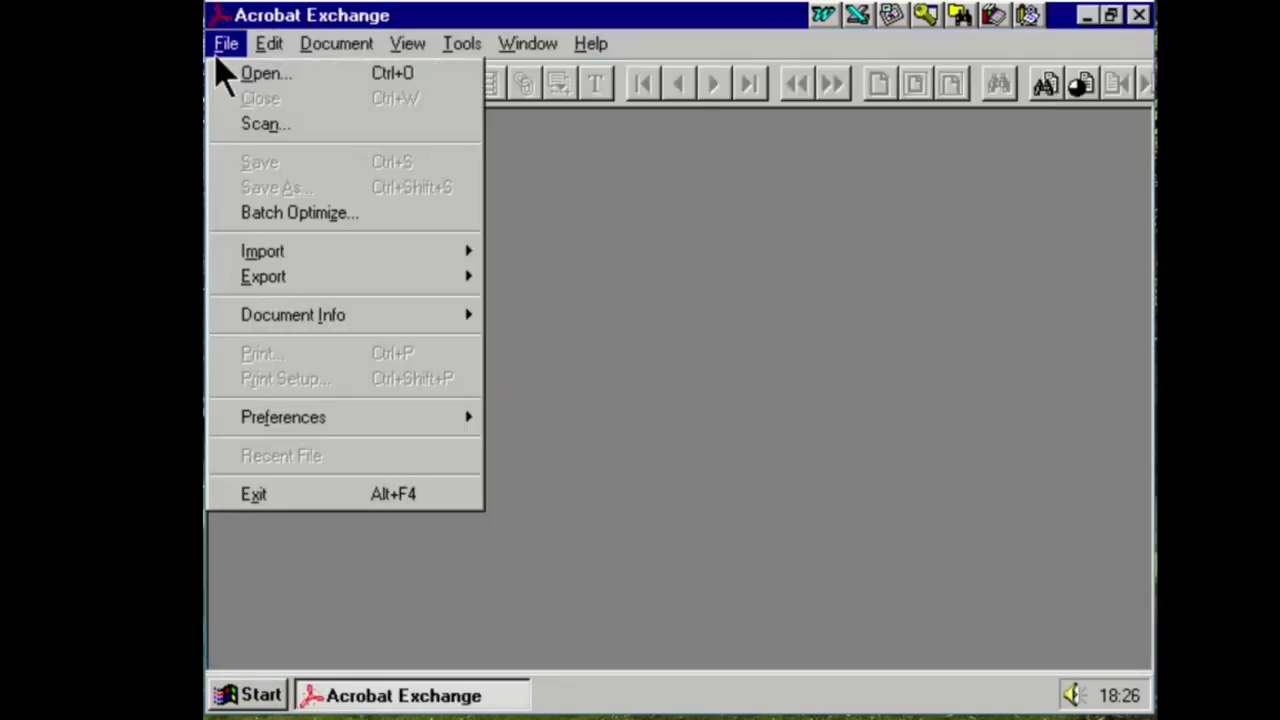
left_click(262, 76)
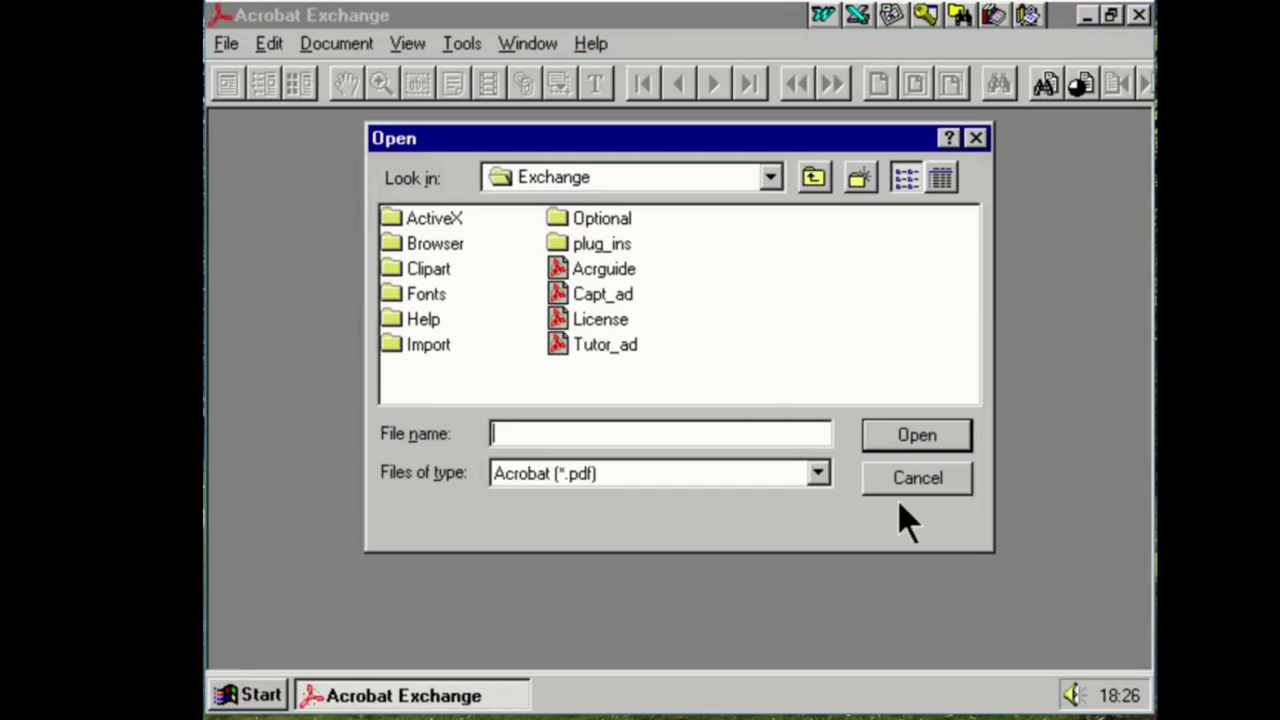
left_click(905, 480)
right_click(436, 698)
left_click(543, 694)
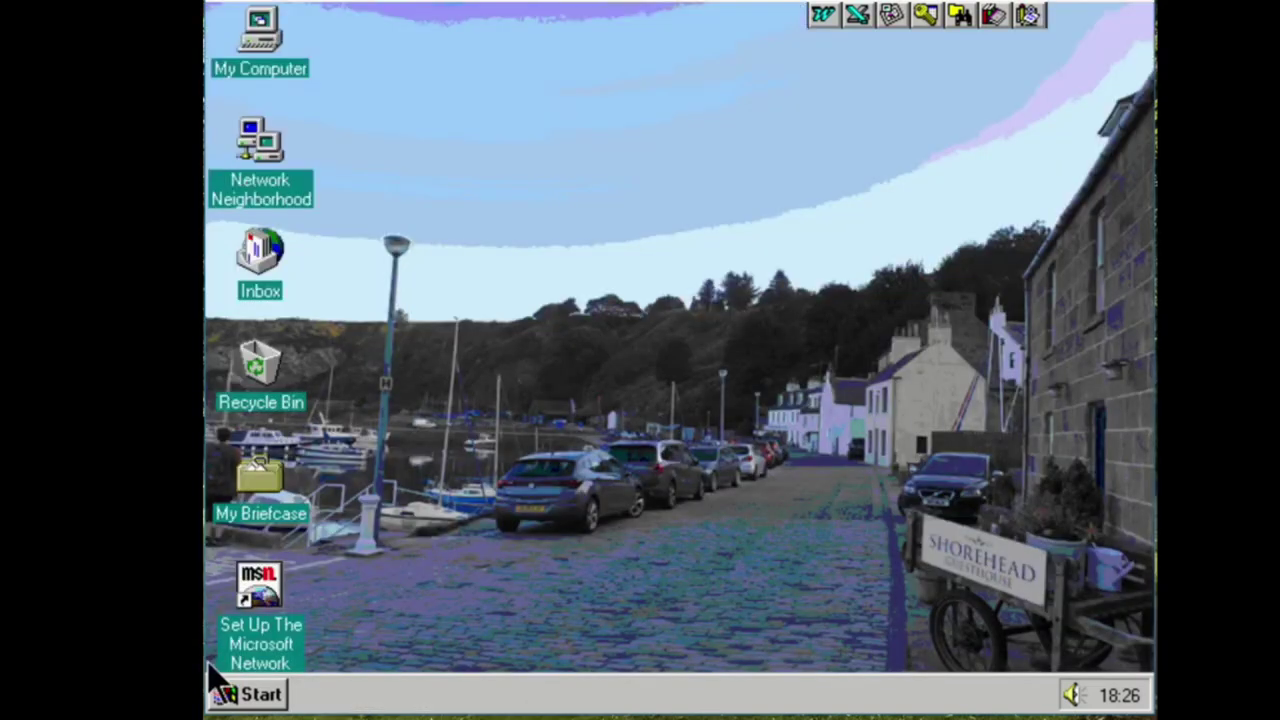
Switch to Microsoft Word by launching it from the Microsoft Office program group, and dismiss the Tip of the Day
left_click(240, 694)
mouse_move(382, 356)
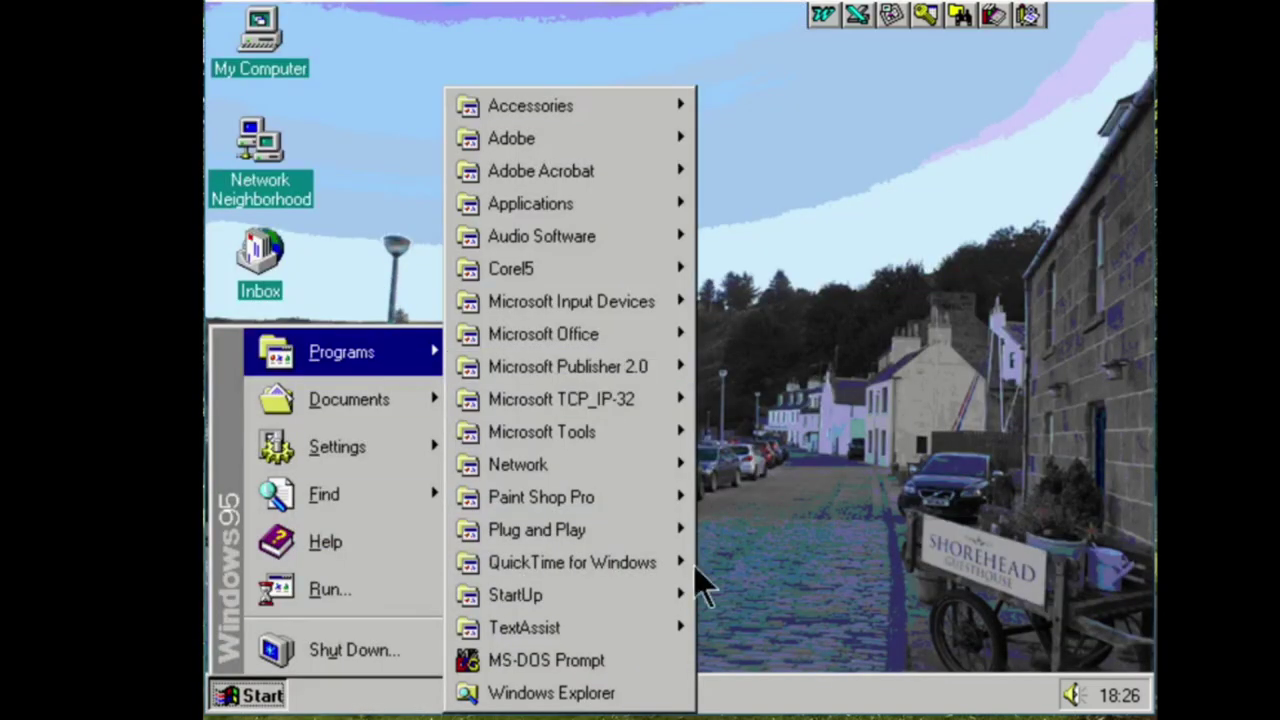
mouse_move(674, 334)
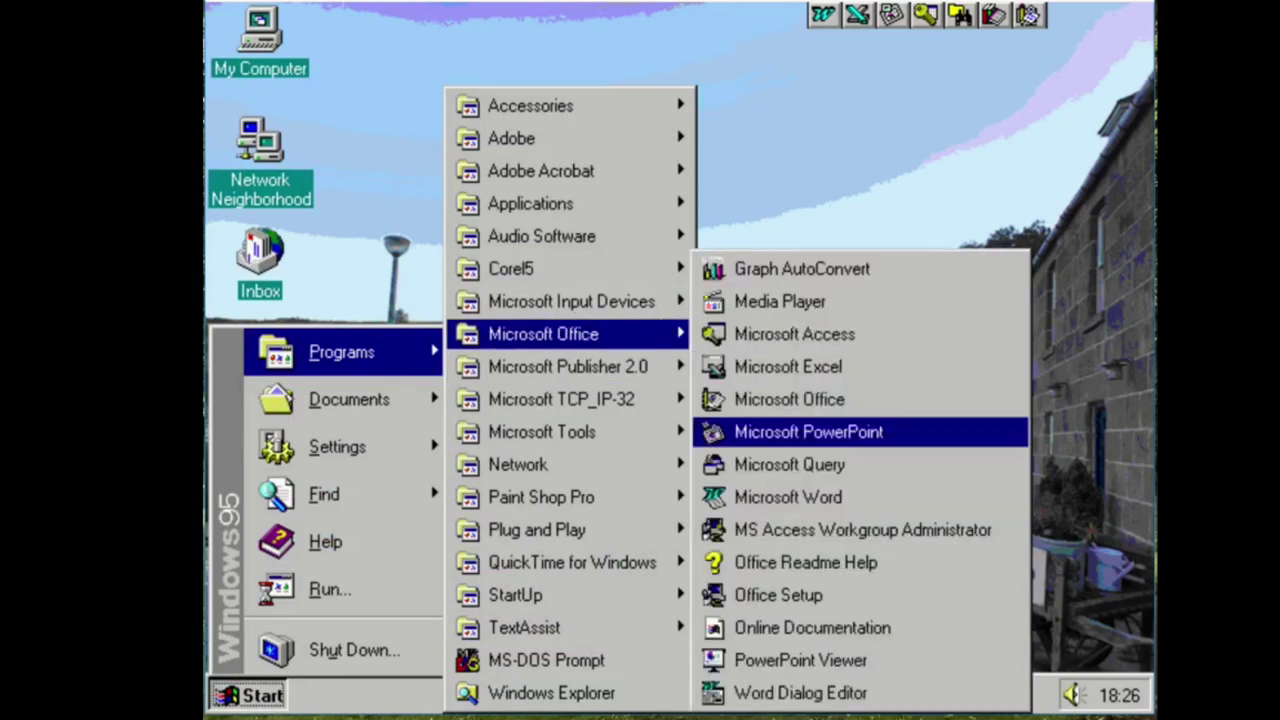
left_click(934, 505)
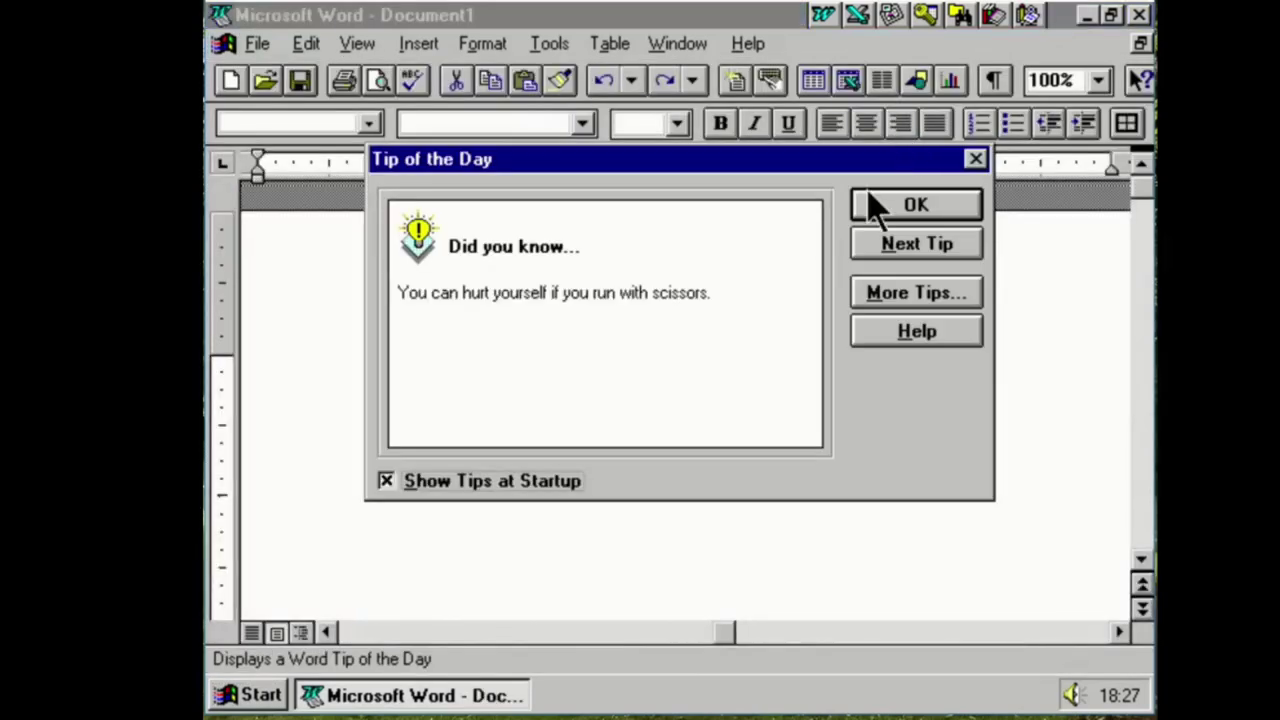
left_click(870, 203)
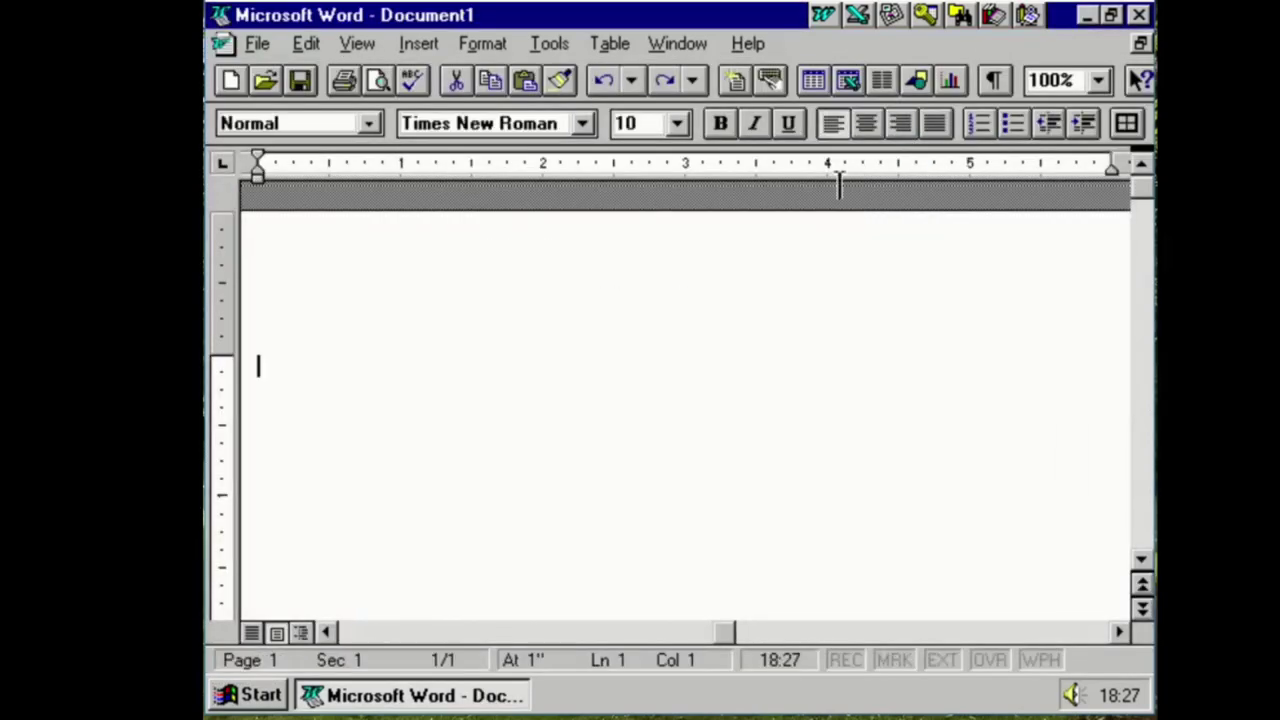
Exit Word and create a new Microsoft Word 6.0 Document on the desktop
left_click(257, 43)
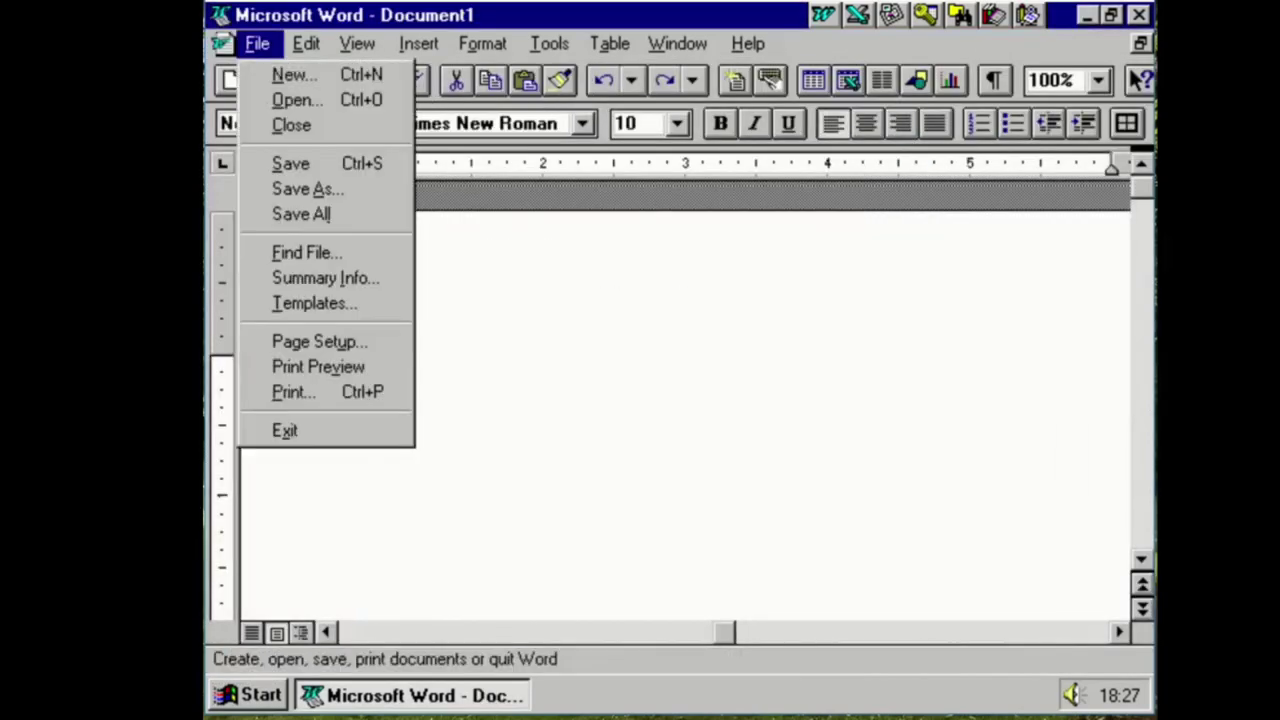
left_click(370, 431)
right_click(436, 181)
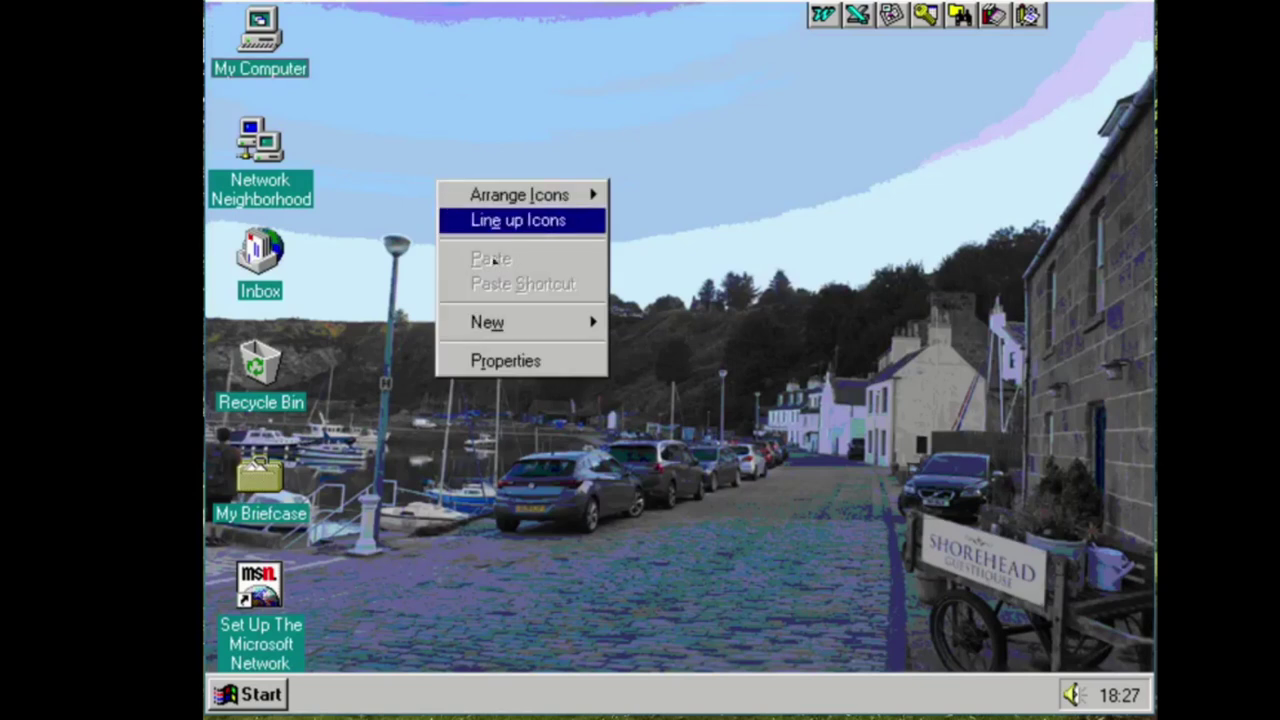
mouse_move(563, 340)
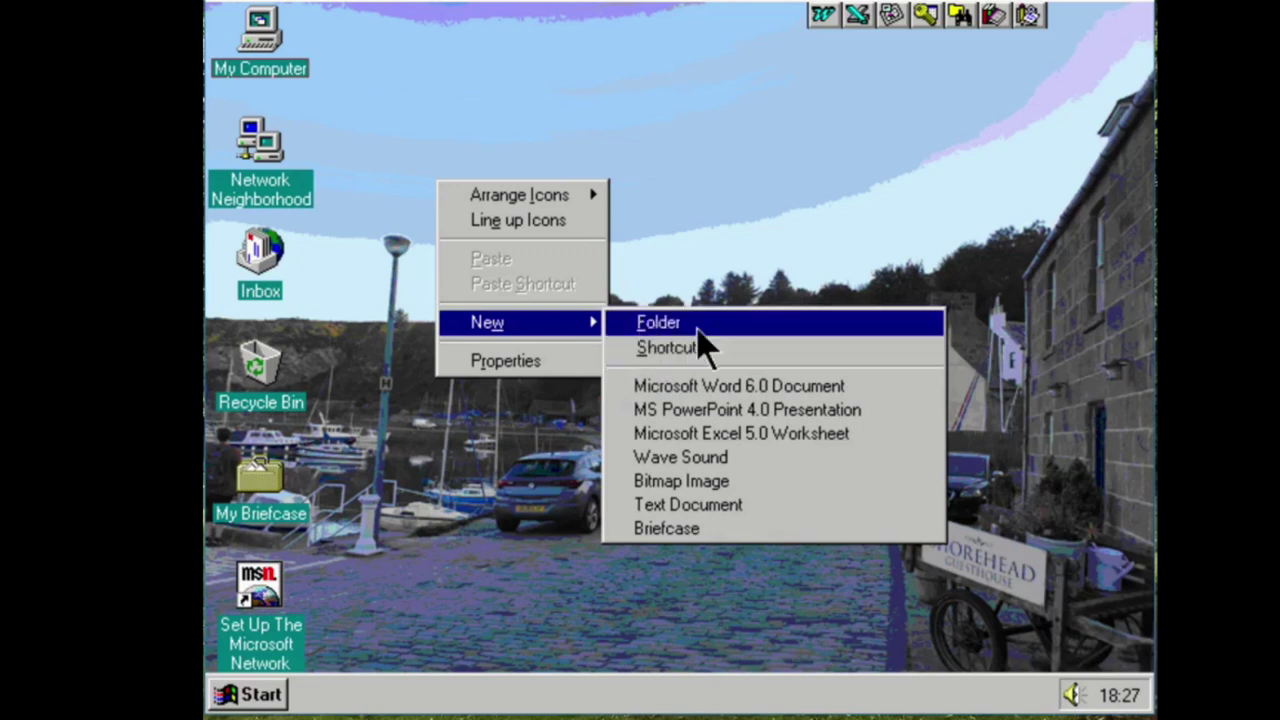
left_click(882, 386)
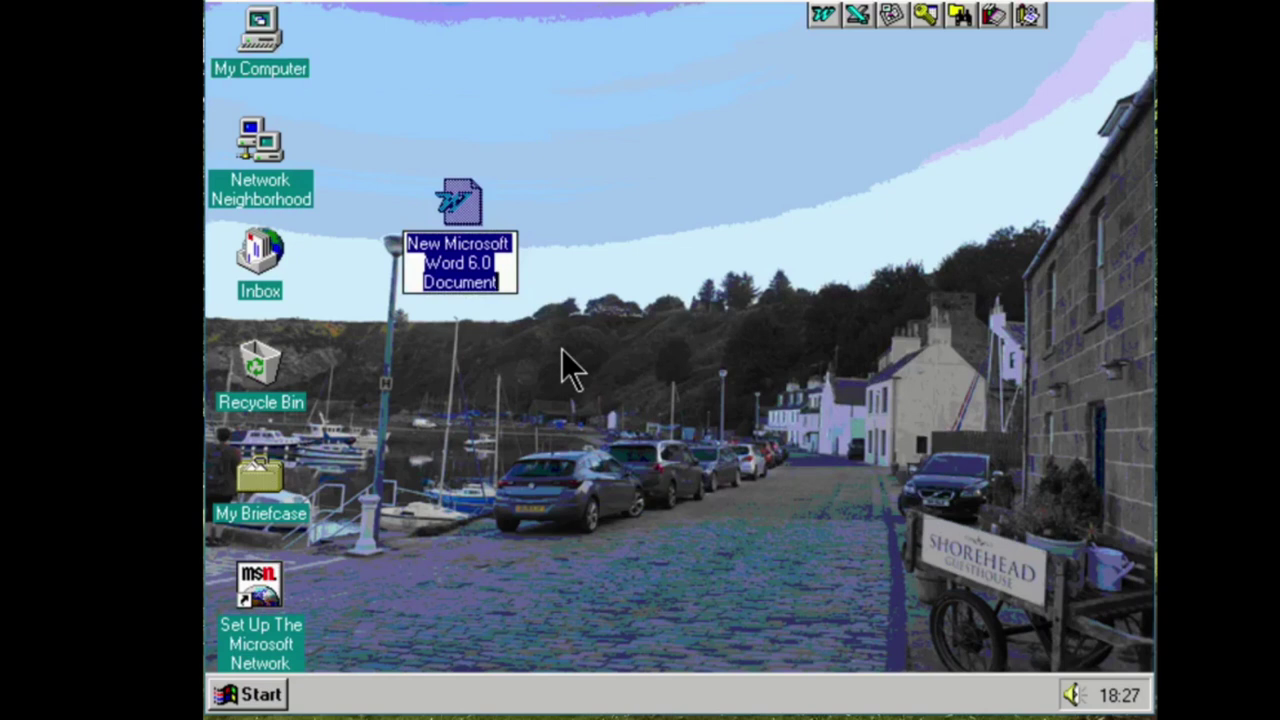
Name the new desktop document "Letter to Boris Johnson" and open it in Word
key("BackSpace")
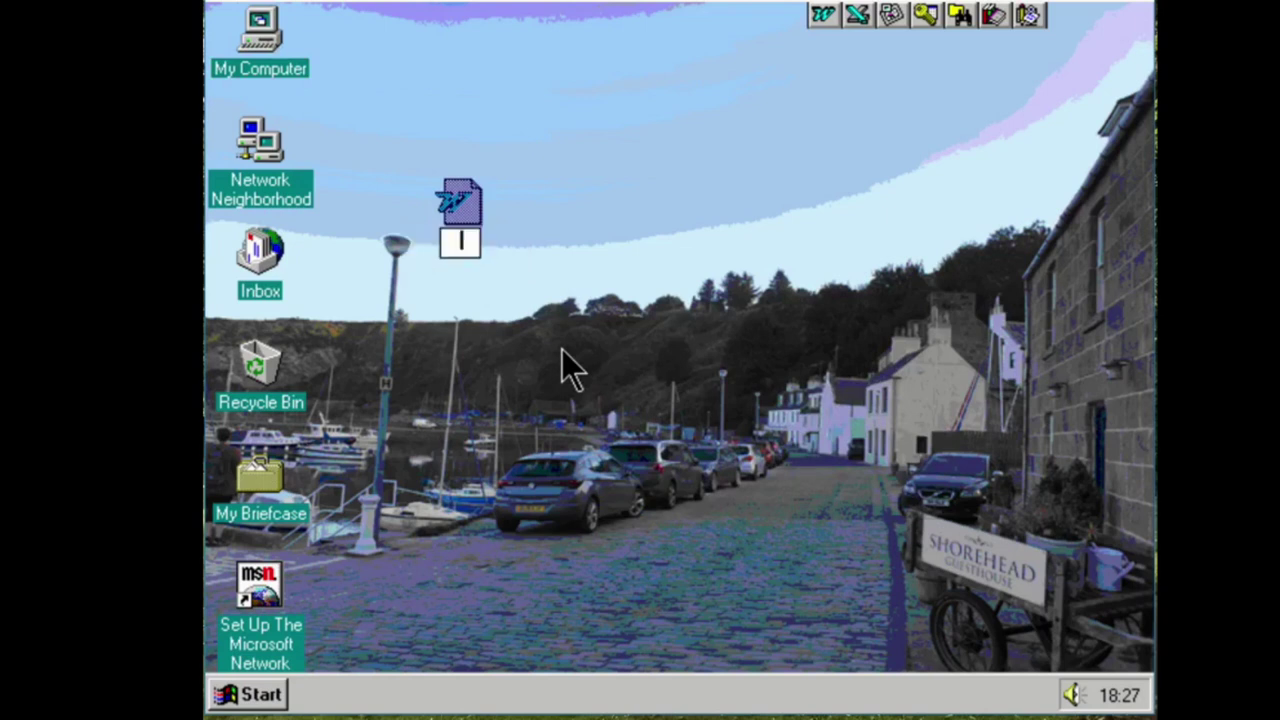
type("Letter")
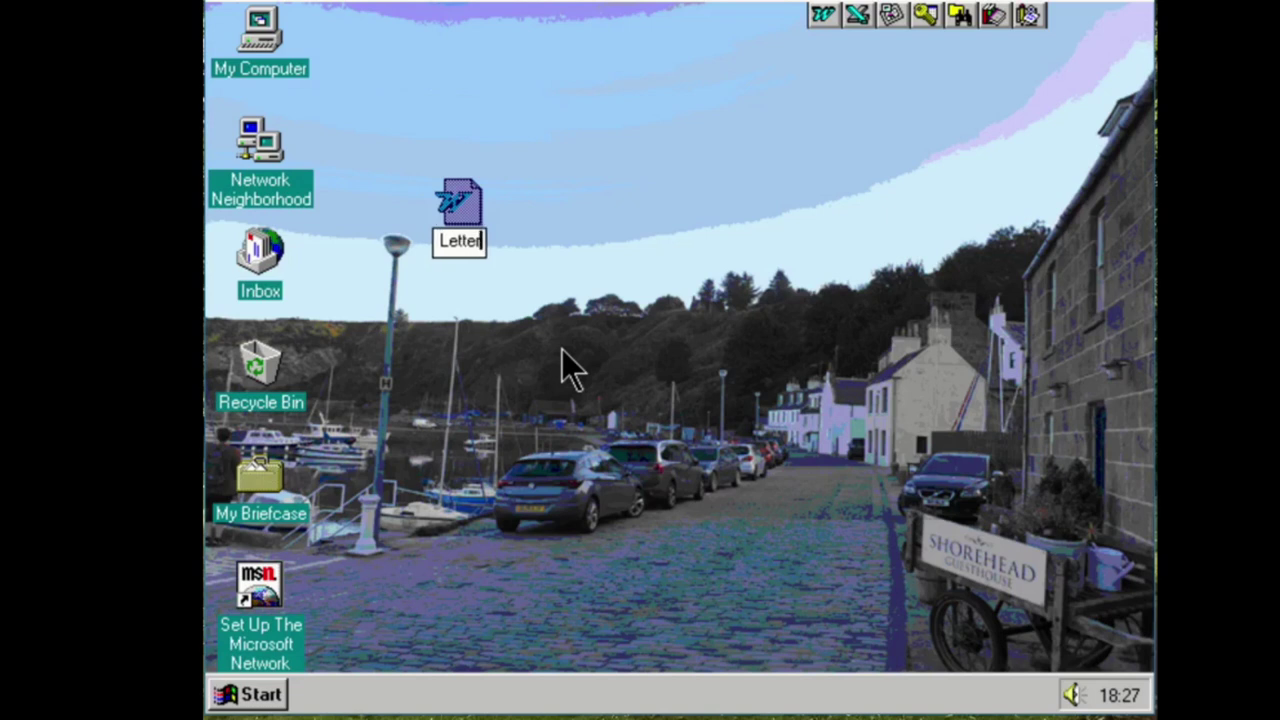
type(" to B")
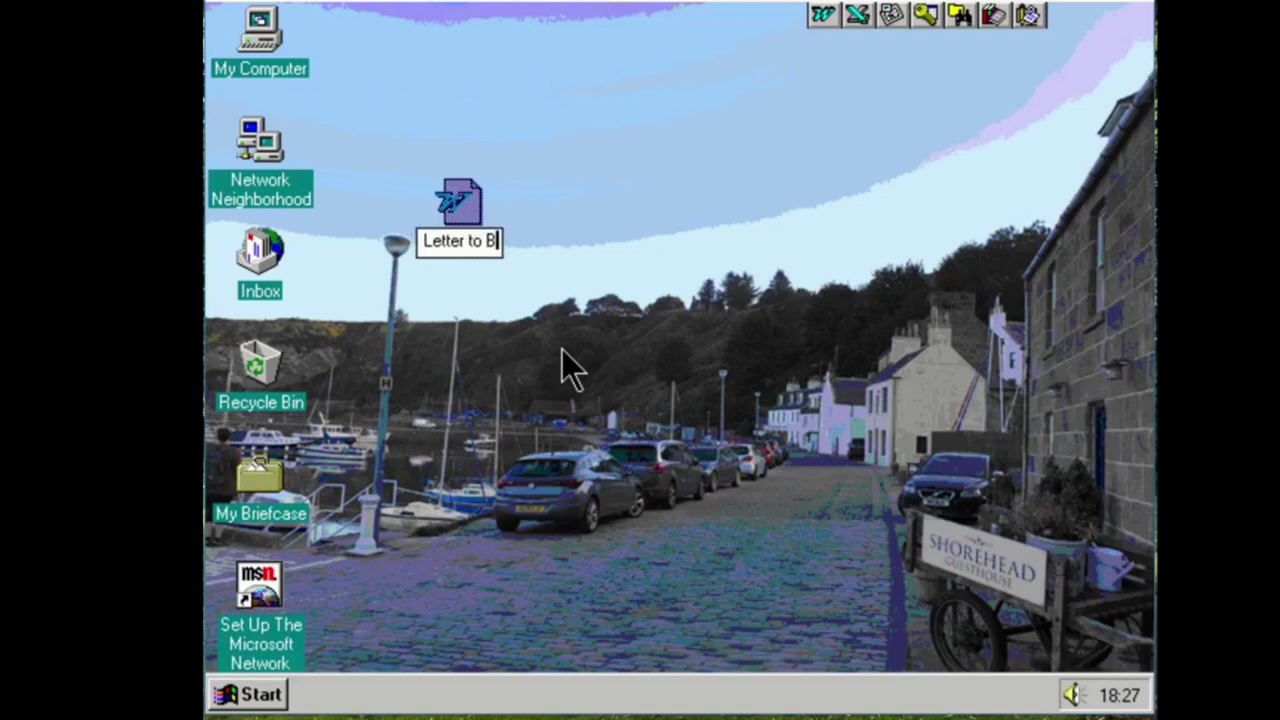
type("oris Johnson")
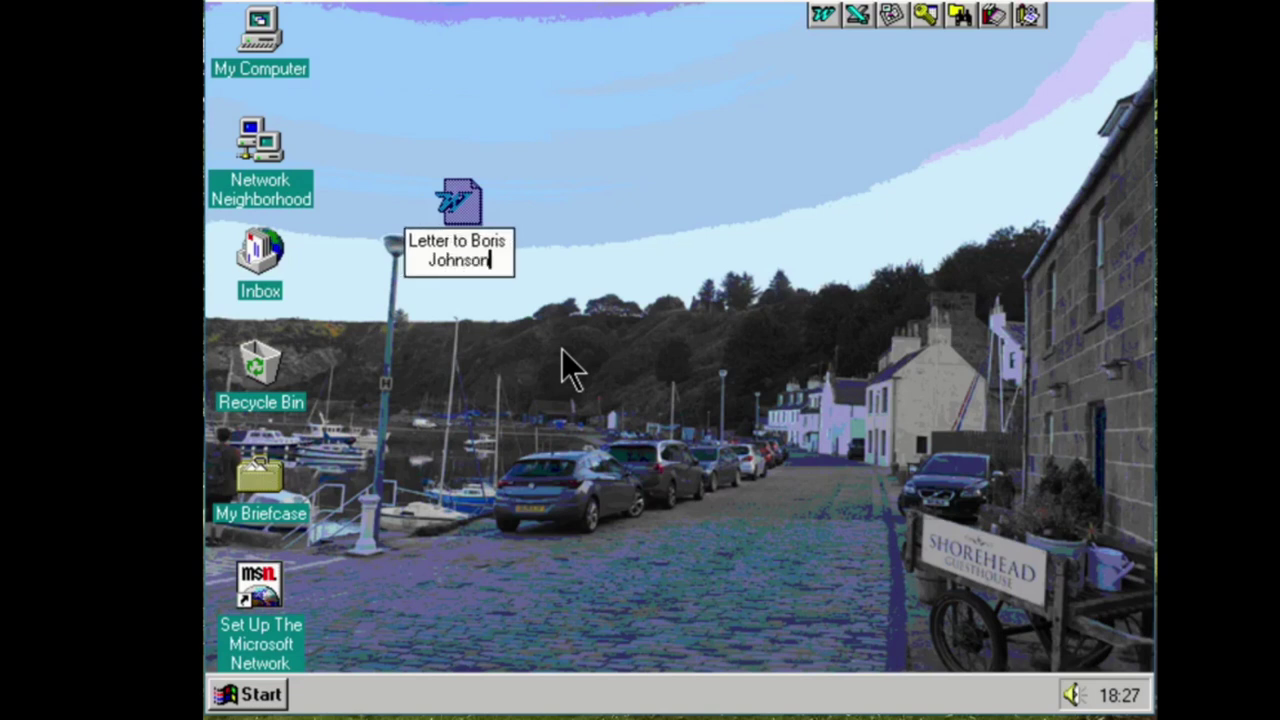
key("Return")
key("Return")
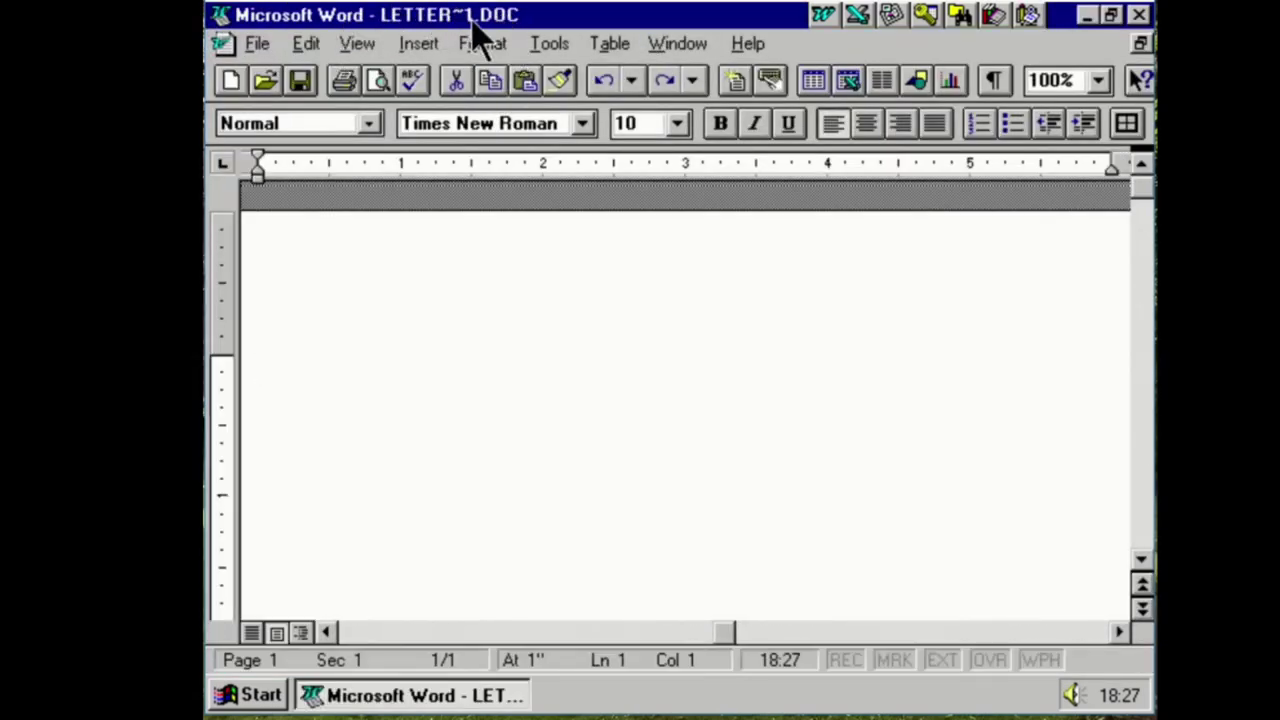
left_click(608, 43)
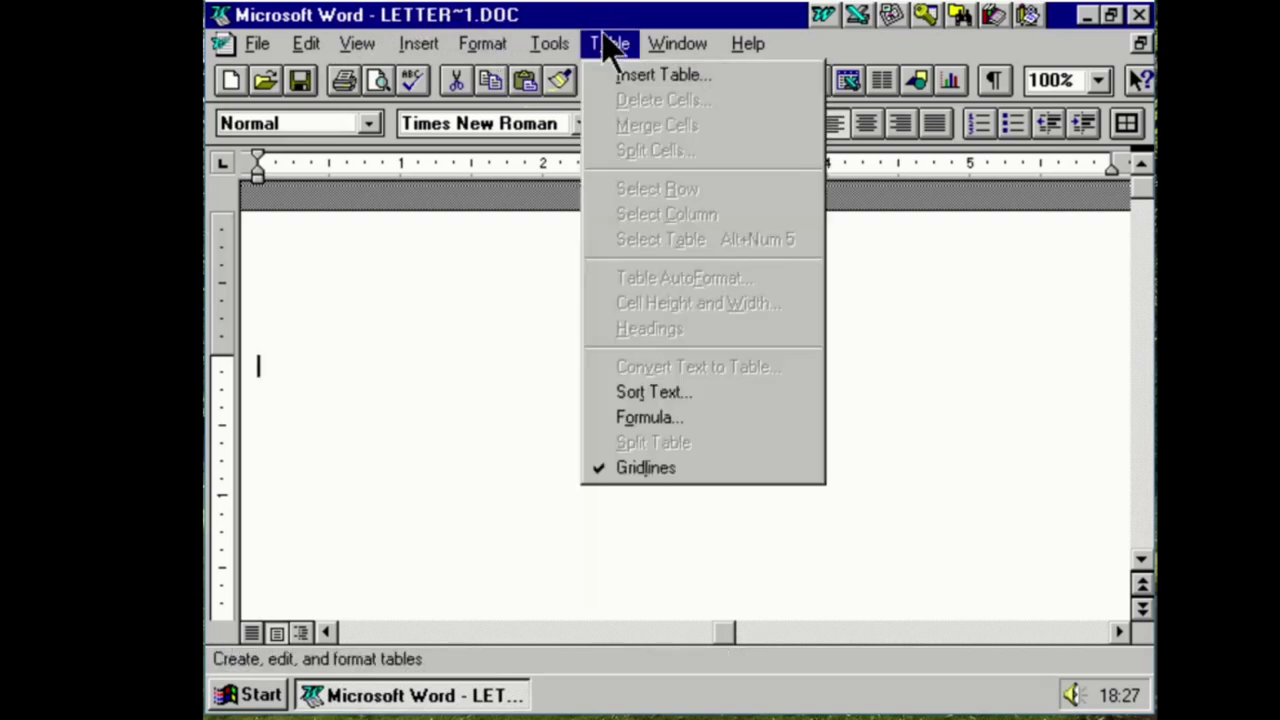
left_click(608, 43)
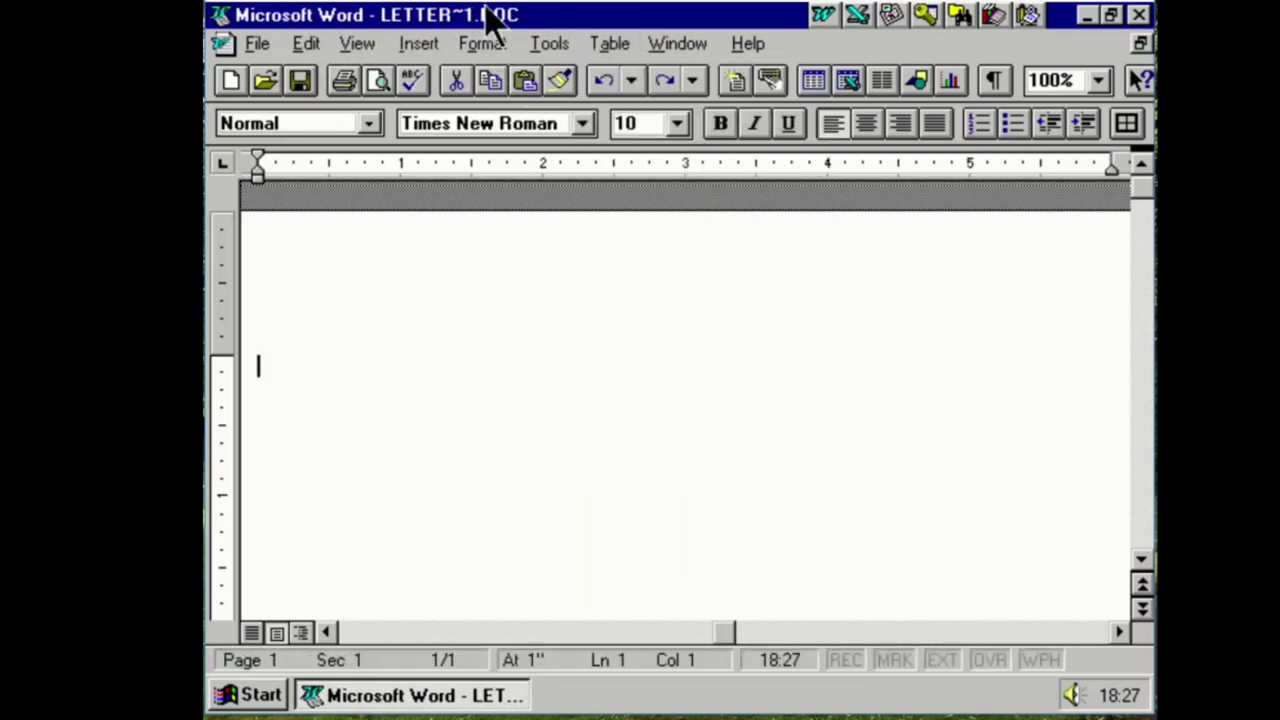
Set the font of the empty letter to Arial and its size to 14
left_click(594, 134)
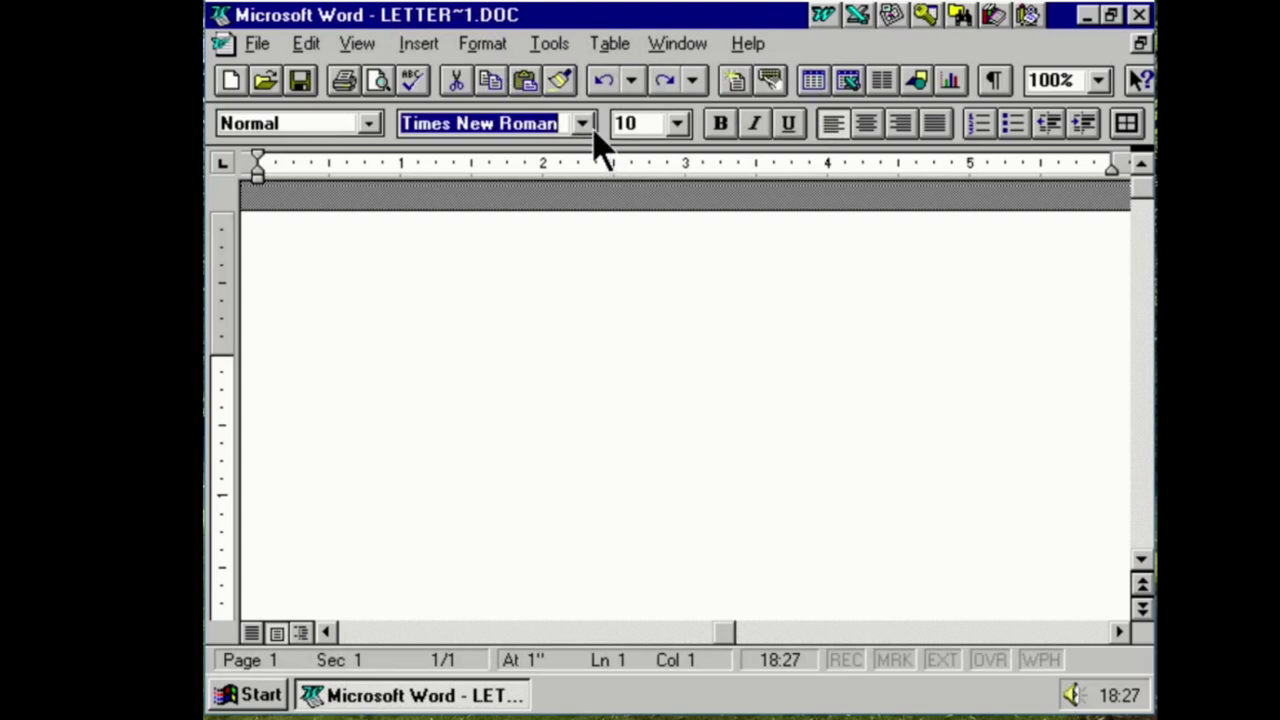
left_click(591, 130)
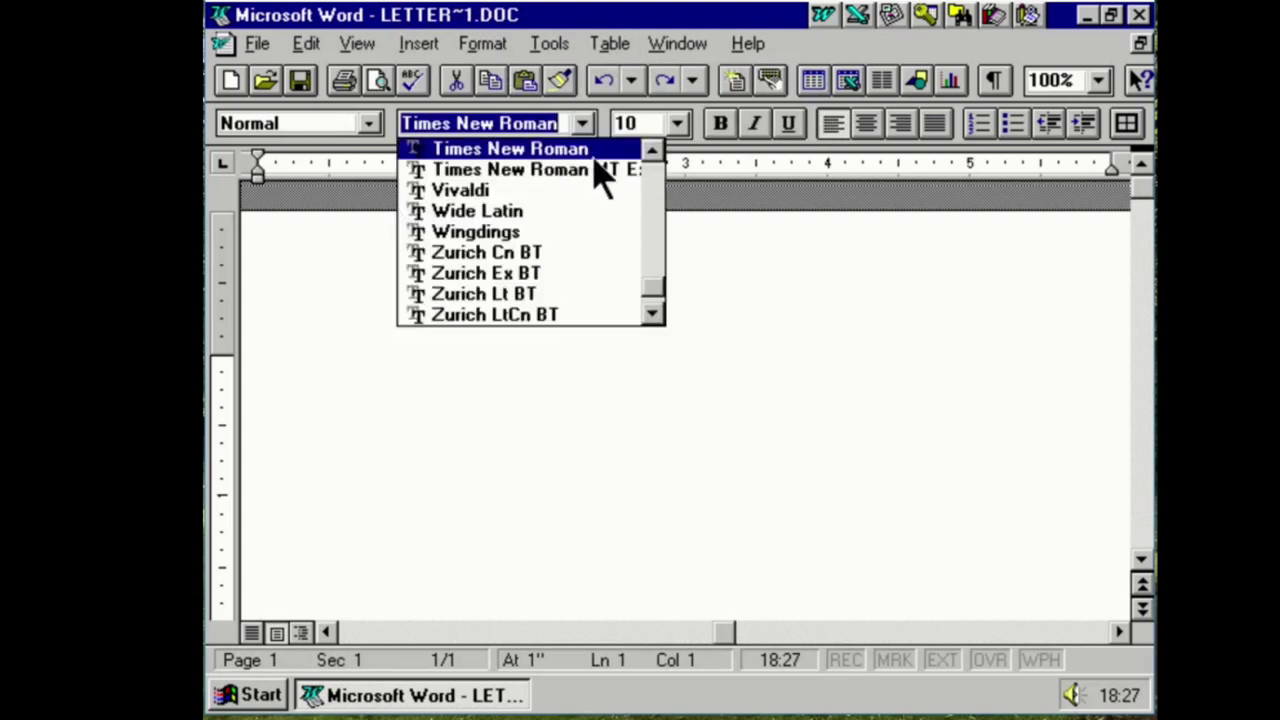
type("Arial")
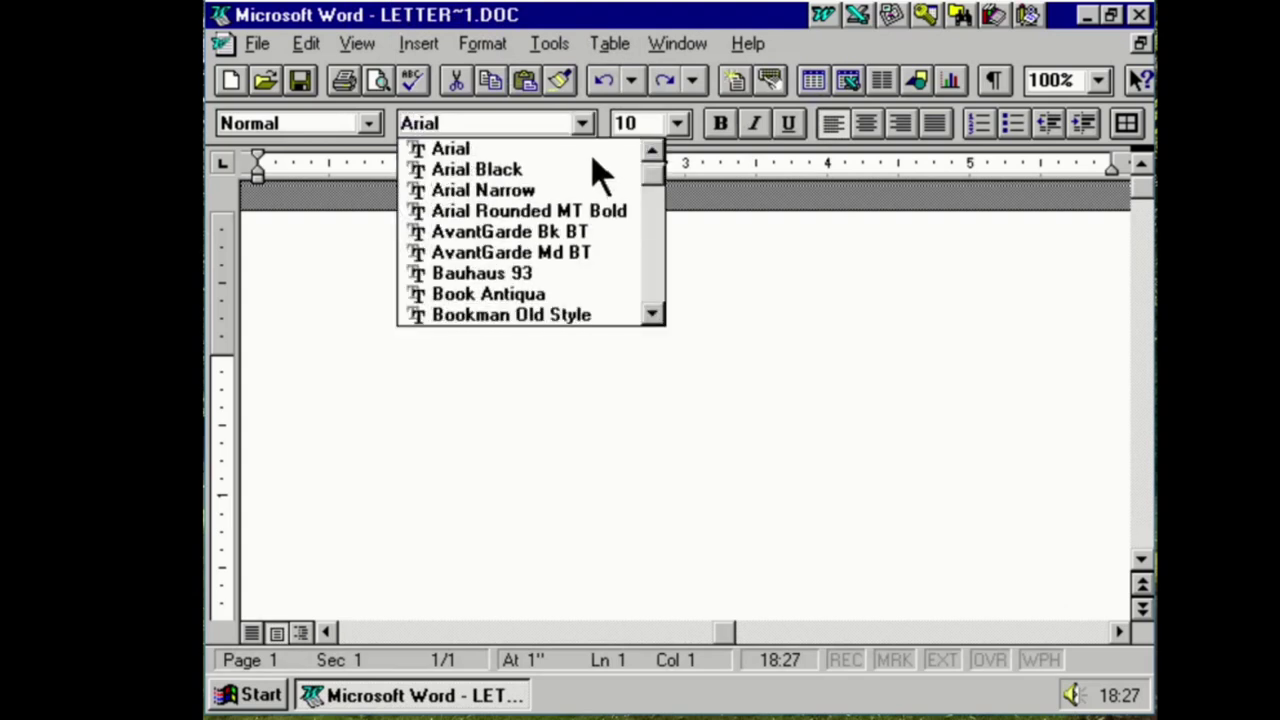
key("Return")
left_click(678, 123)
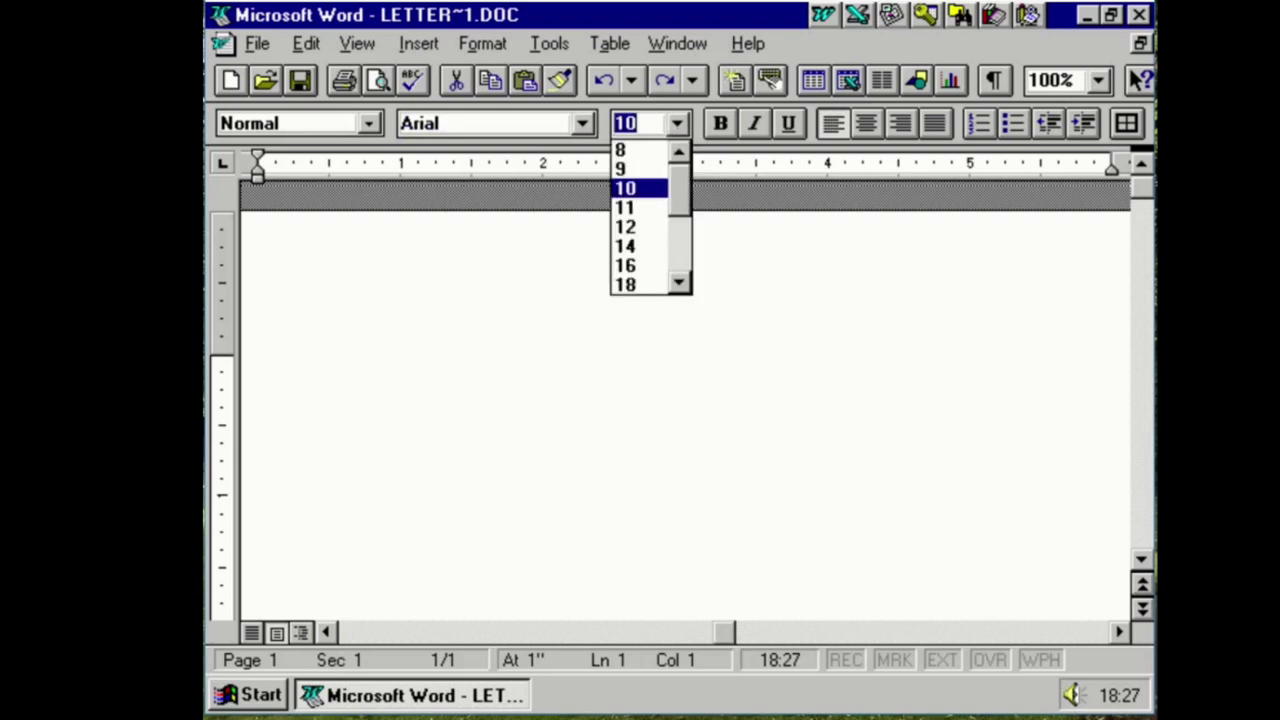
left_click(636, 245)
Try to set the font to Comic Sans, and decline to use it anyway
left_click(584, 124)
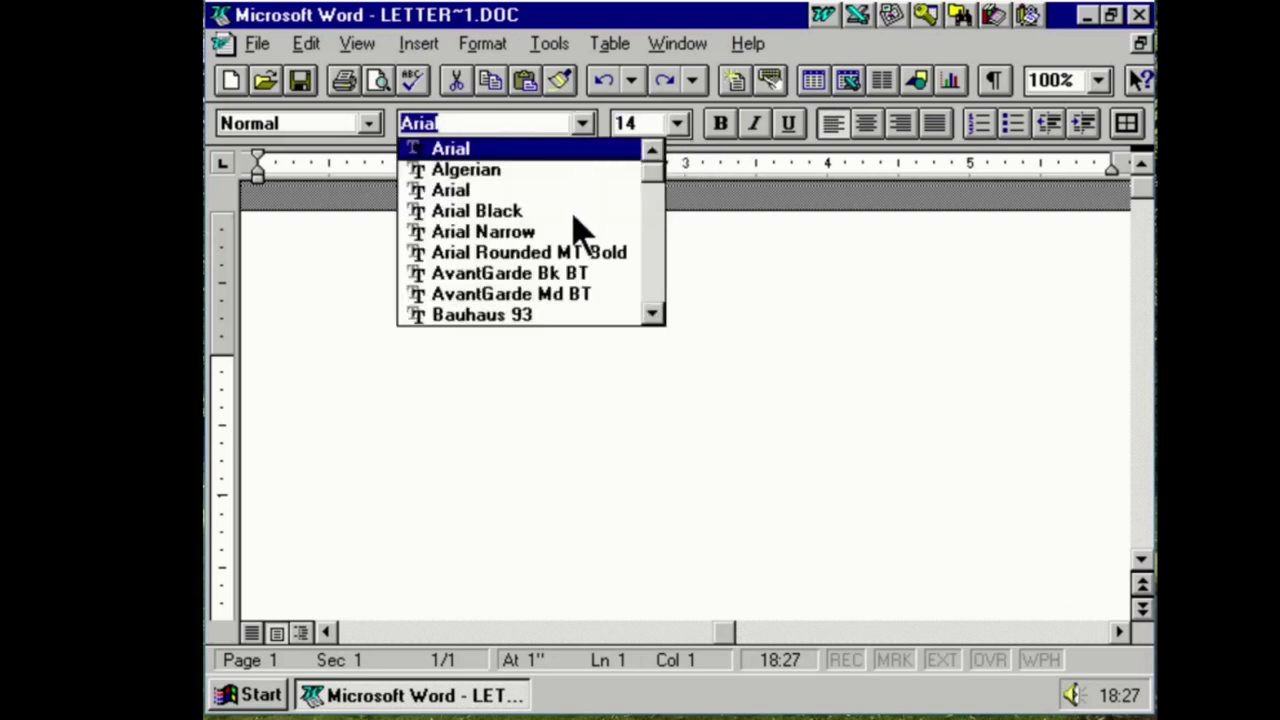
type("Comic Sans")
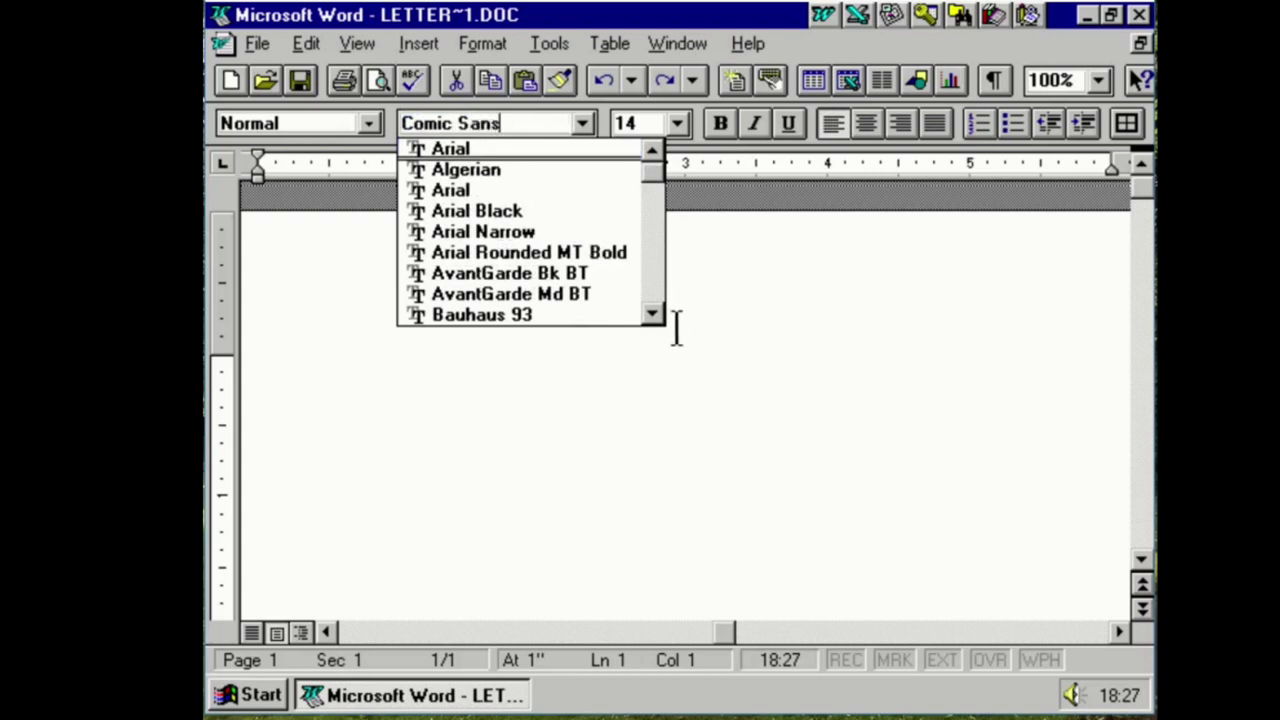
key("Return")
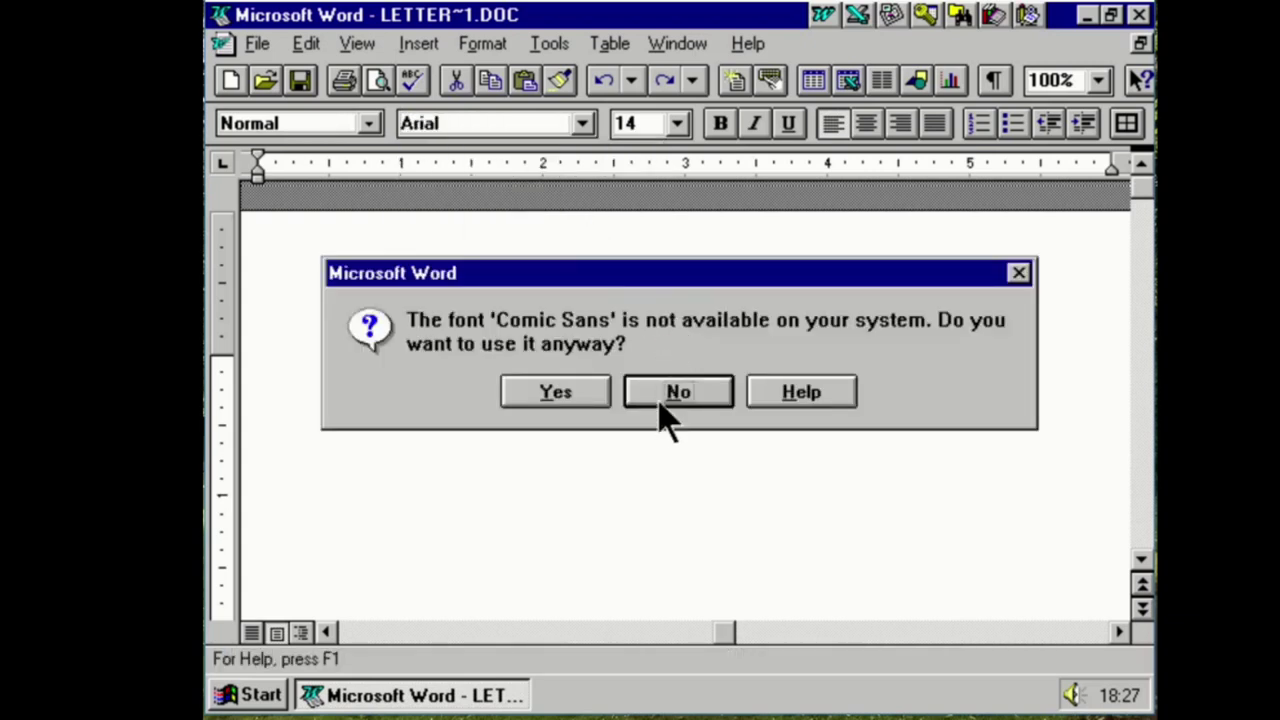
left_click(700, 395)
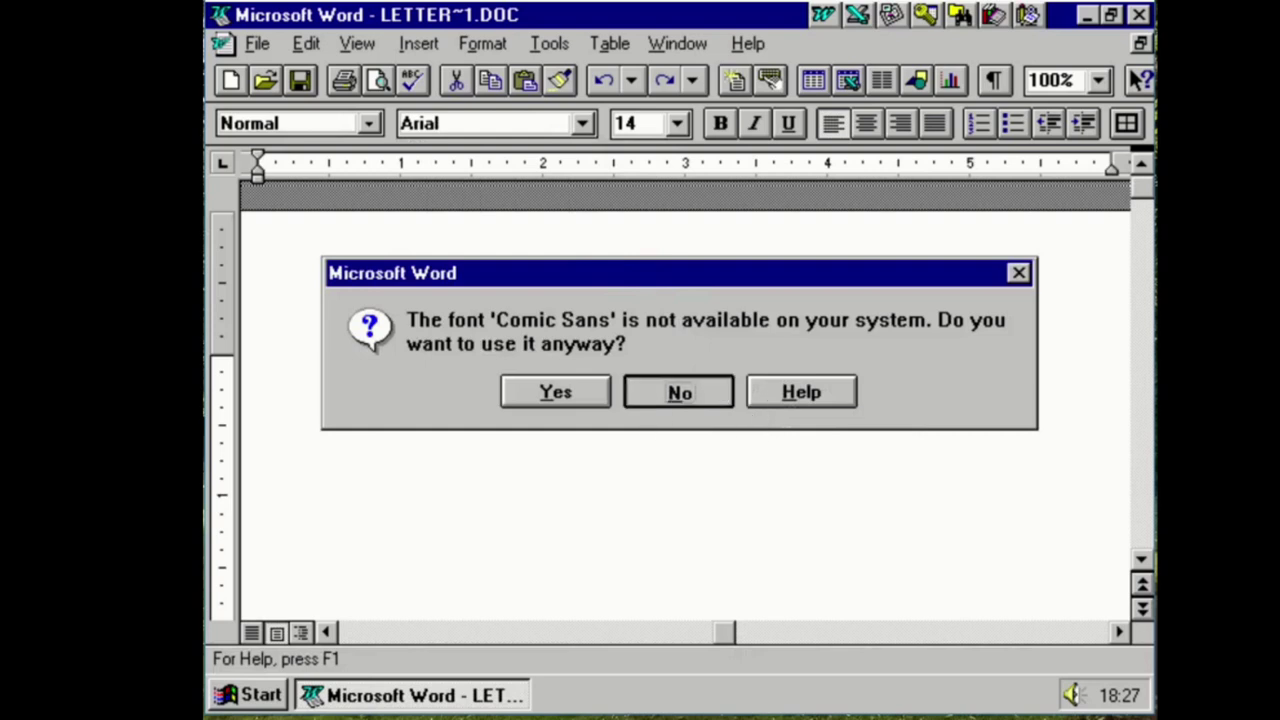
Choose Futura XBlk BT as the font for the letter from the available fonts
left_click(584, 122)
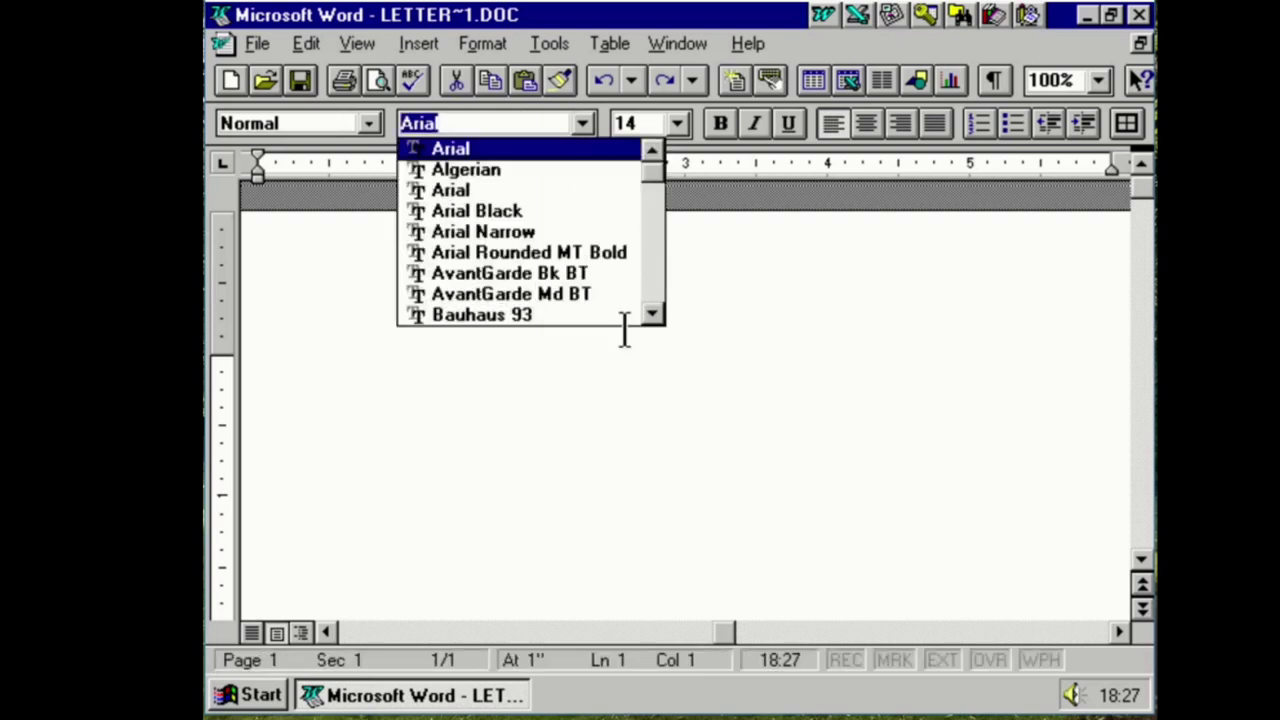
scroll(645, 324, "down", 4)
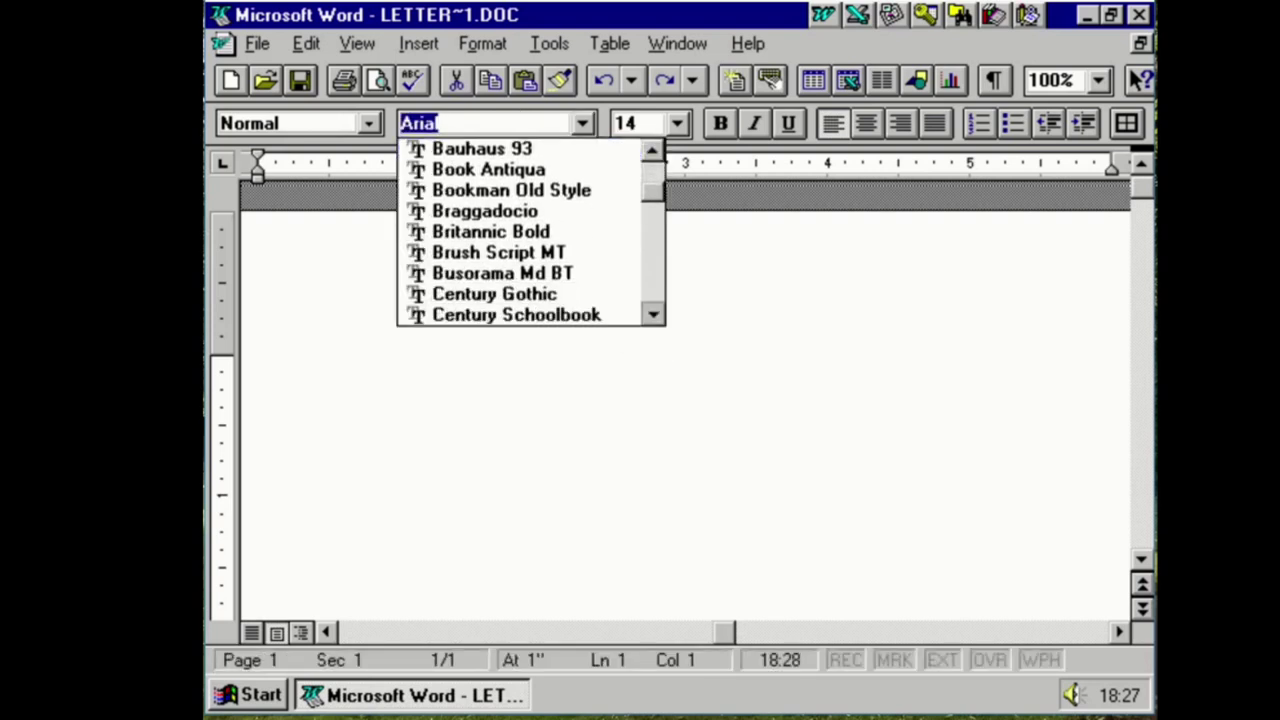
scroll(649, 334, "down", 2)
left_click(630, 314)
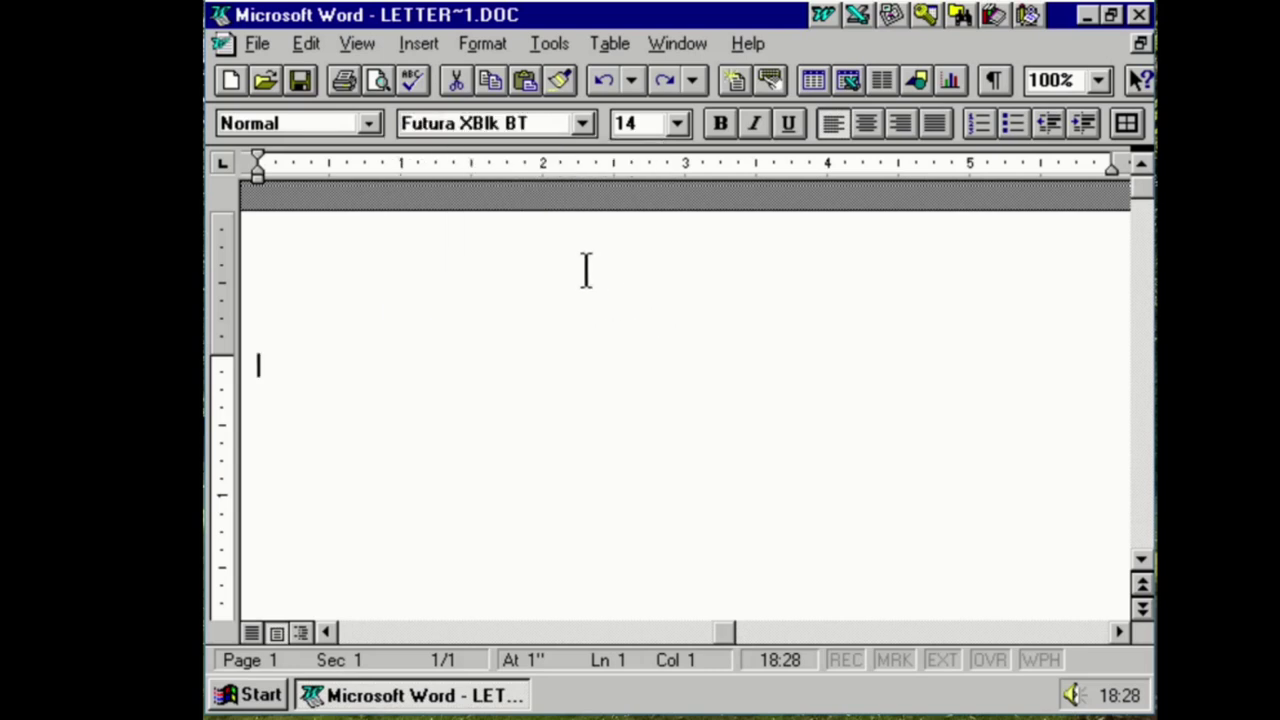
Enter a run of random letters to try out the chosen font, and clear all the text again
type("i")
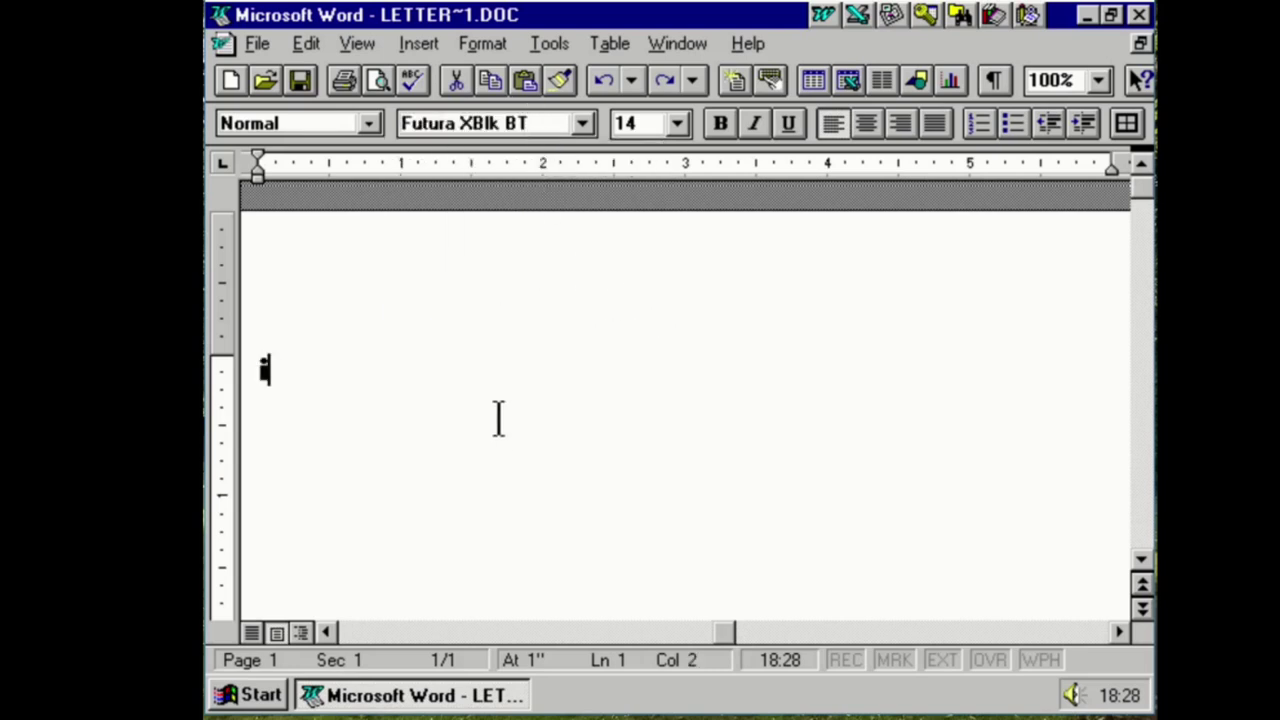
type("ejawfiouhawuirghf")
key("ctrl+a")
key("Delete")
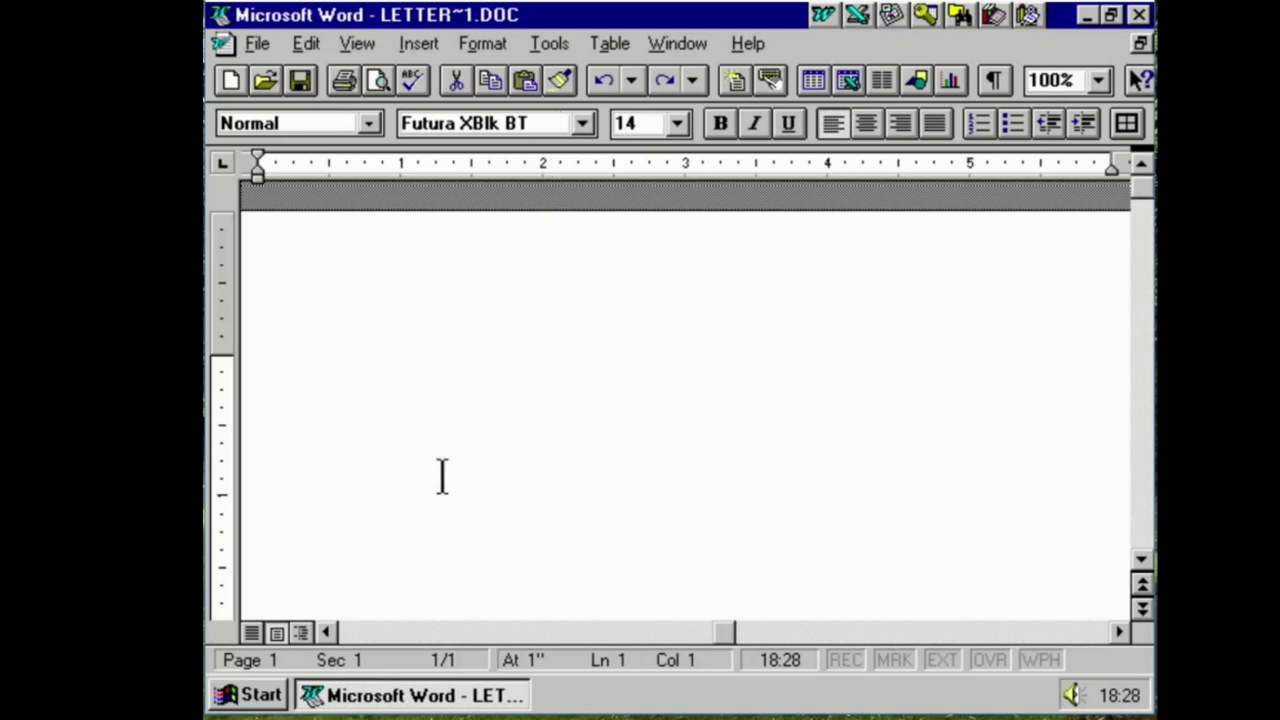
Write the salutation "Dear Boris," and start the body text below it after a blank line
type("Dar")
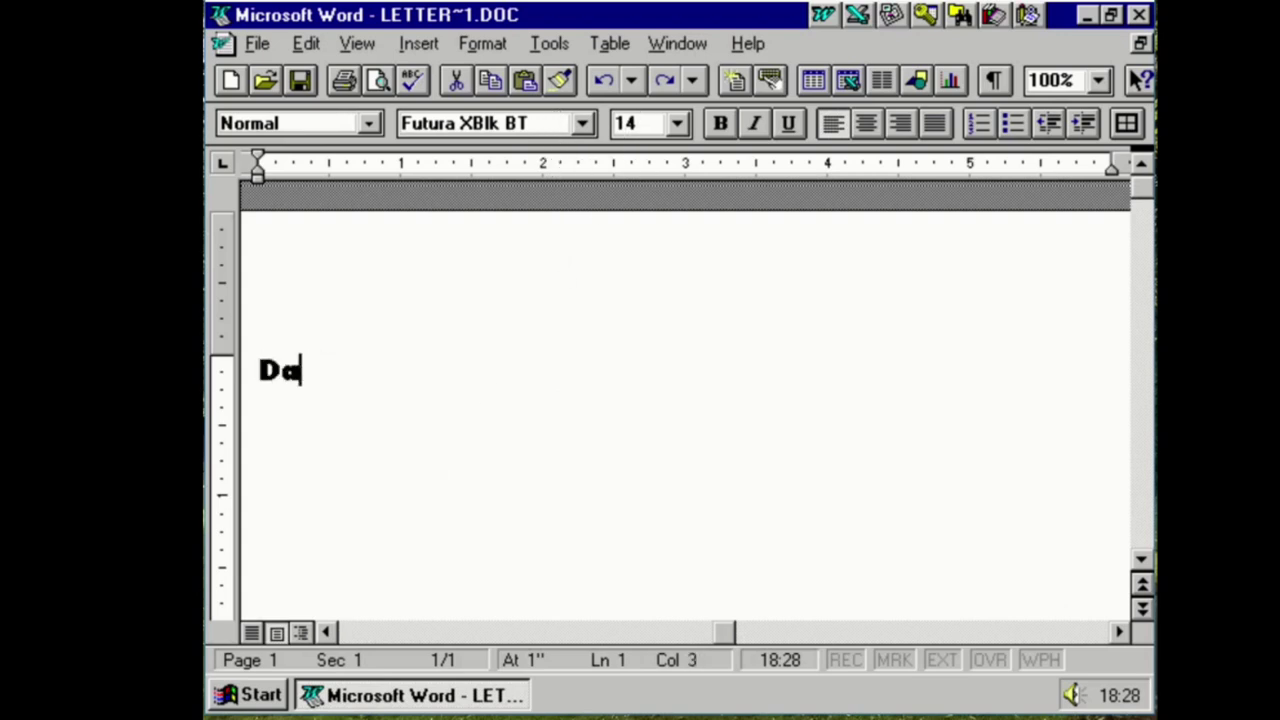
key("BackSpace")
key("BackSpace")
type("Dear Boris")
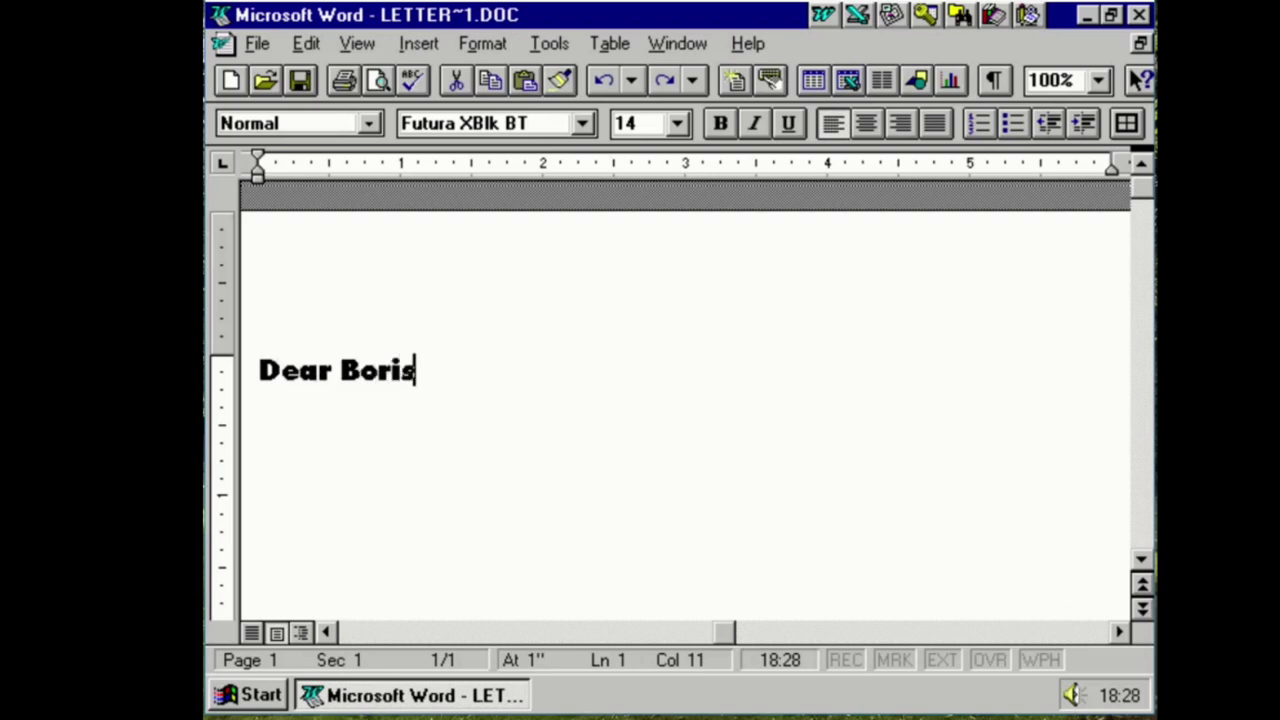
type(",  You a")
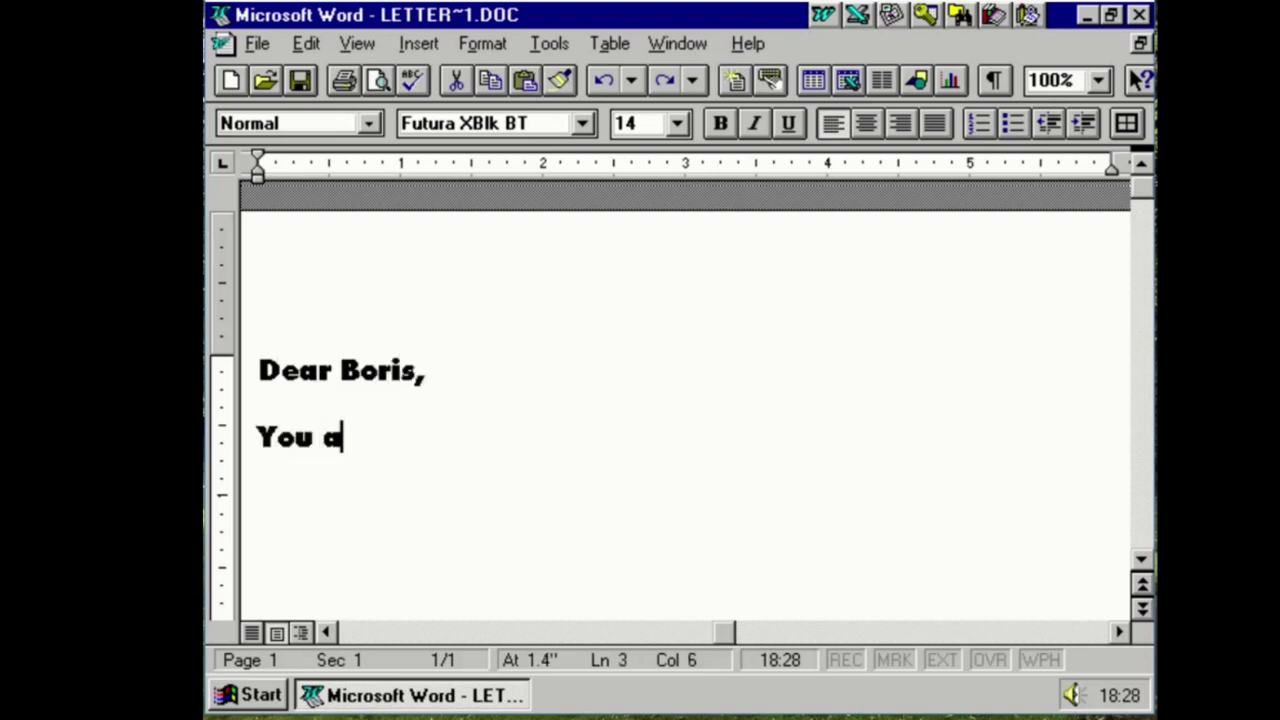
Continue the body line to read "You are extremely incompetent. You are", and delete that line again below the salutation
type("re extremely incompetent,")
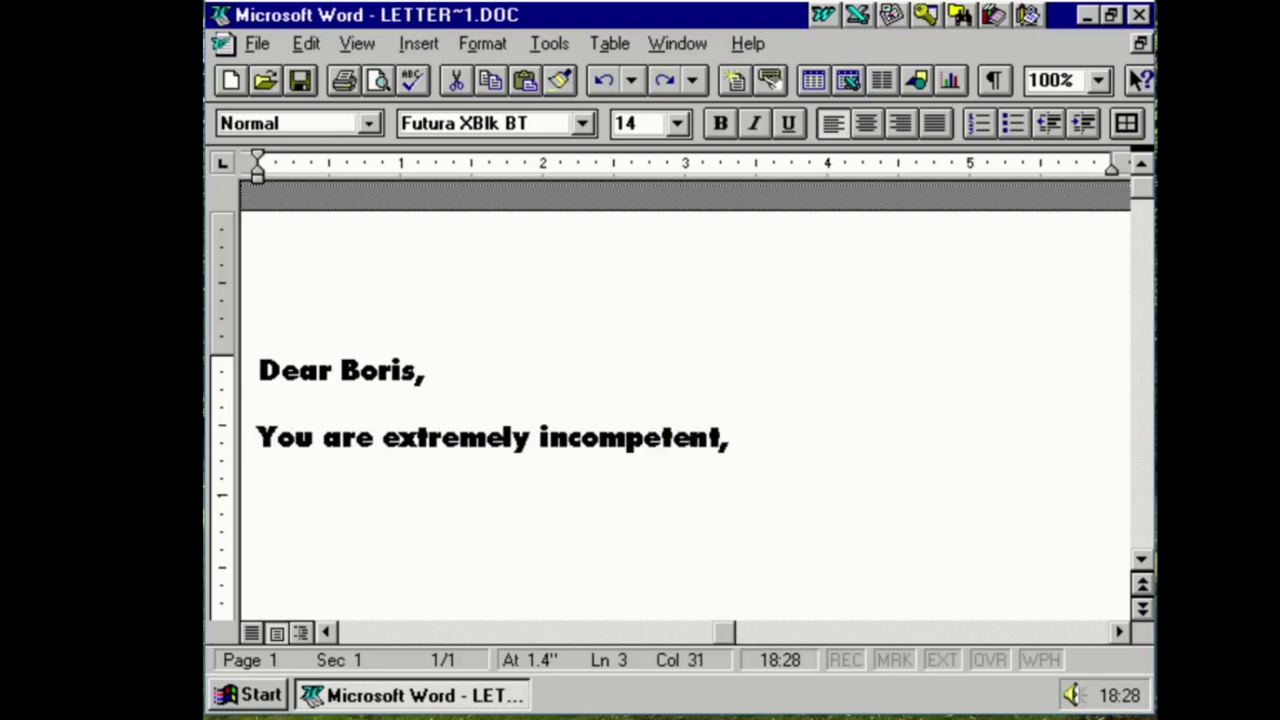
type("You are")
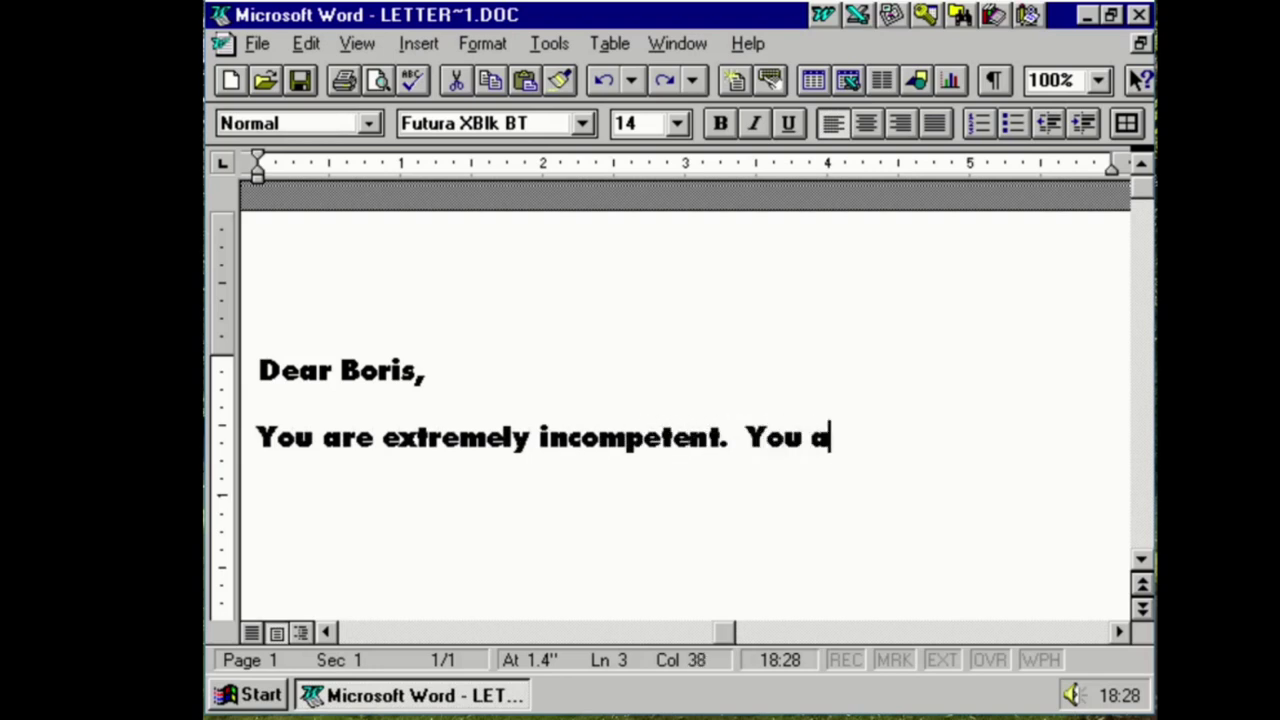
key("shift+Up")
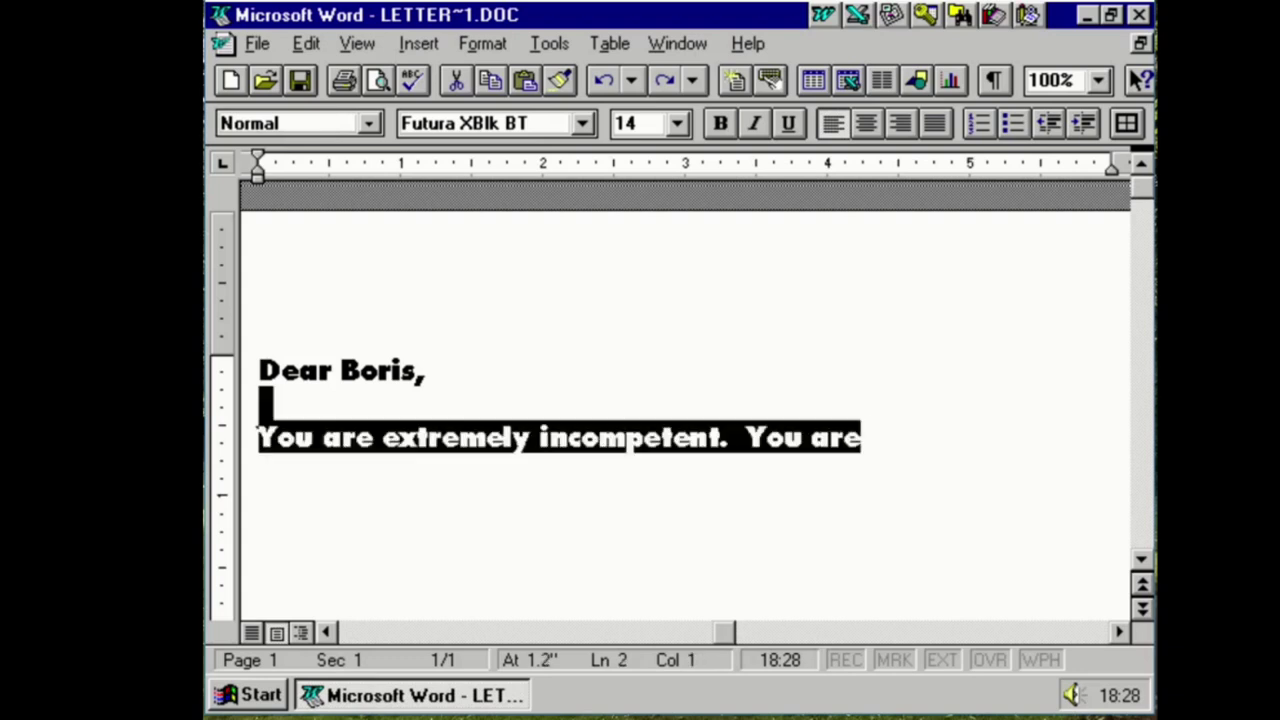
key("Return")
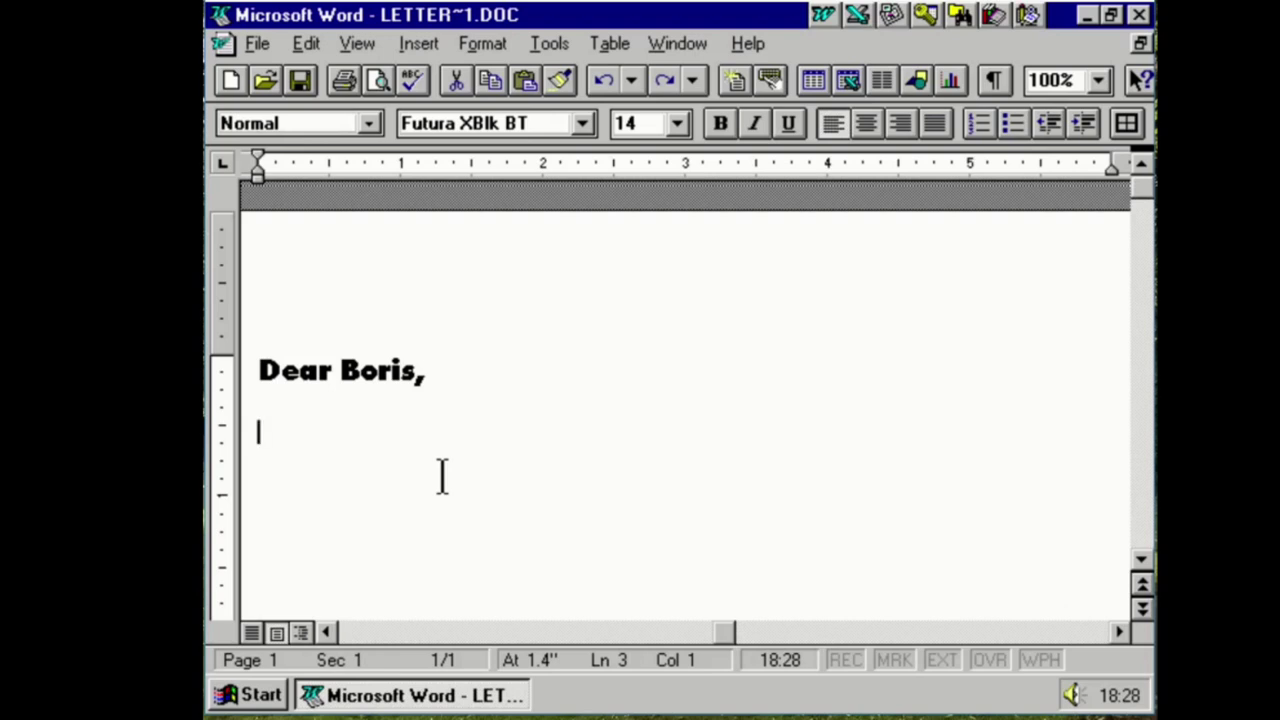
Write "Thank you for your efforts during this difficult time" as the body text below the salutation
type("Thank you")
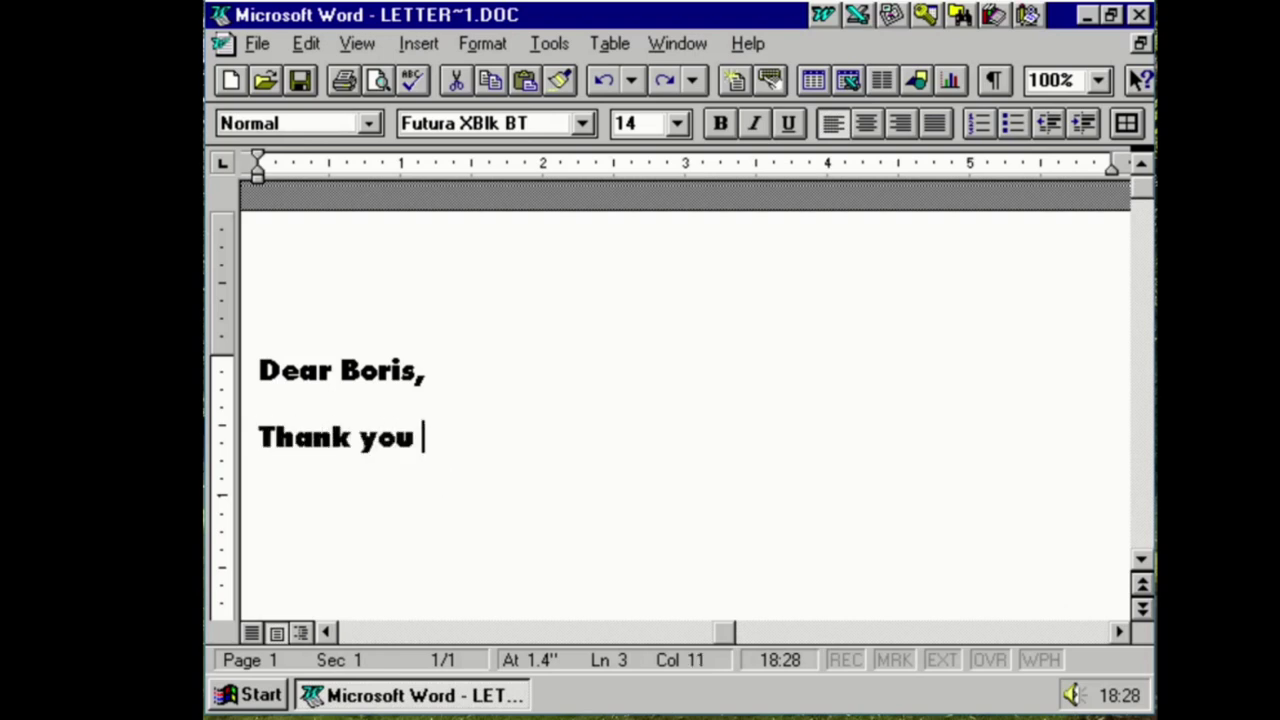
type(" for your e")
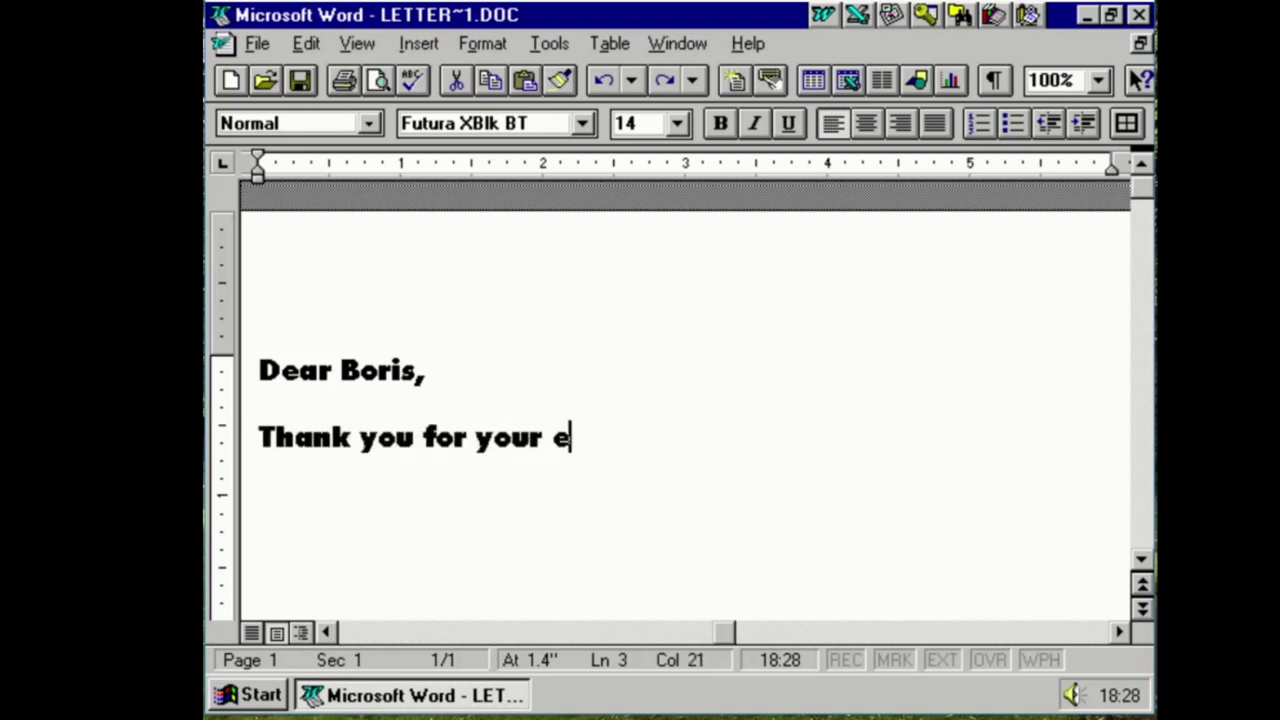
type("fforts during ")
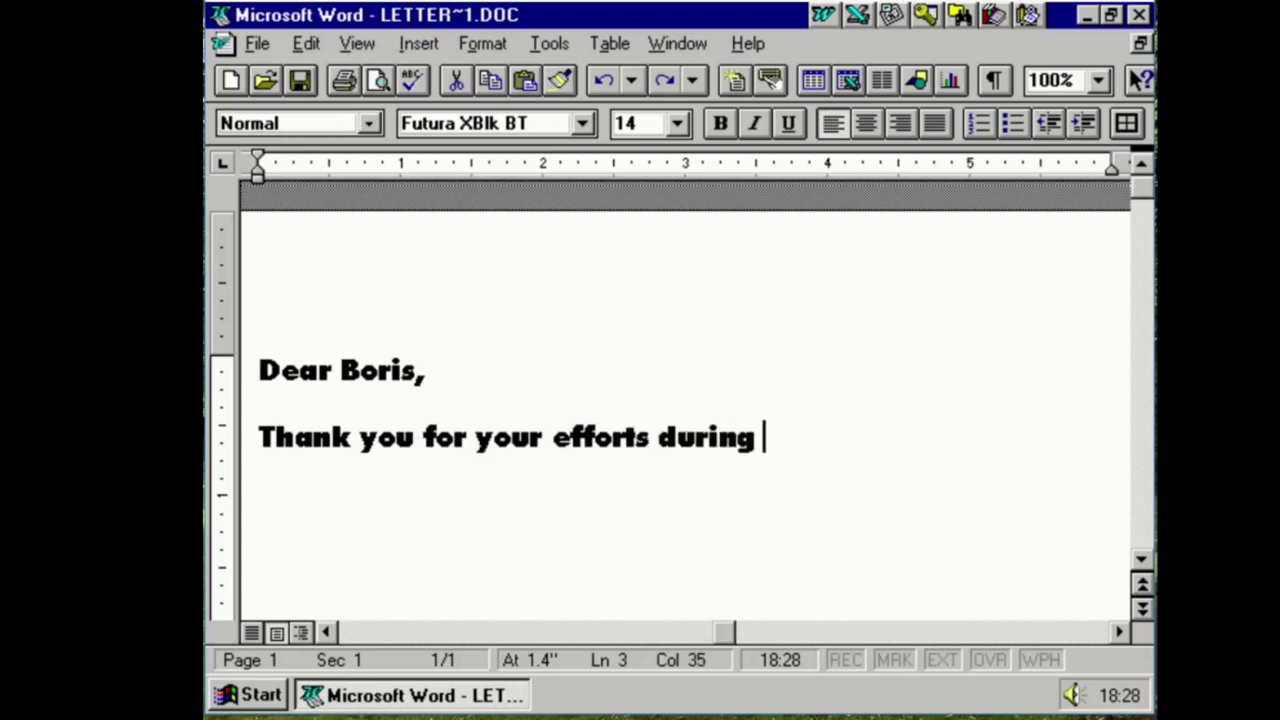
type("this difficult time")
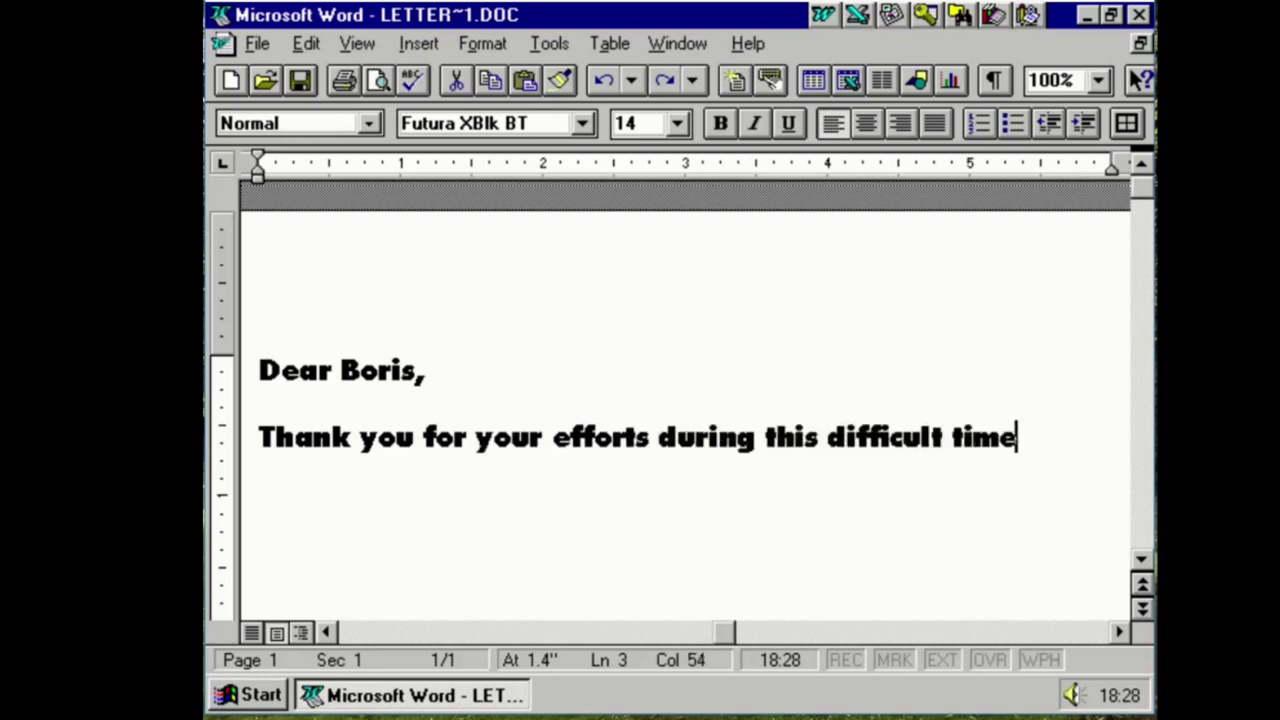
End the opening sentence with a full stop and start the next one with "I'm glad you are enjoying"
type(".  I'm ")
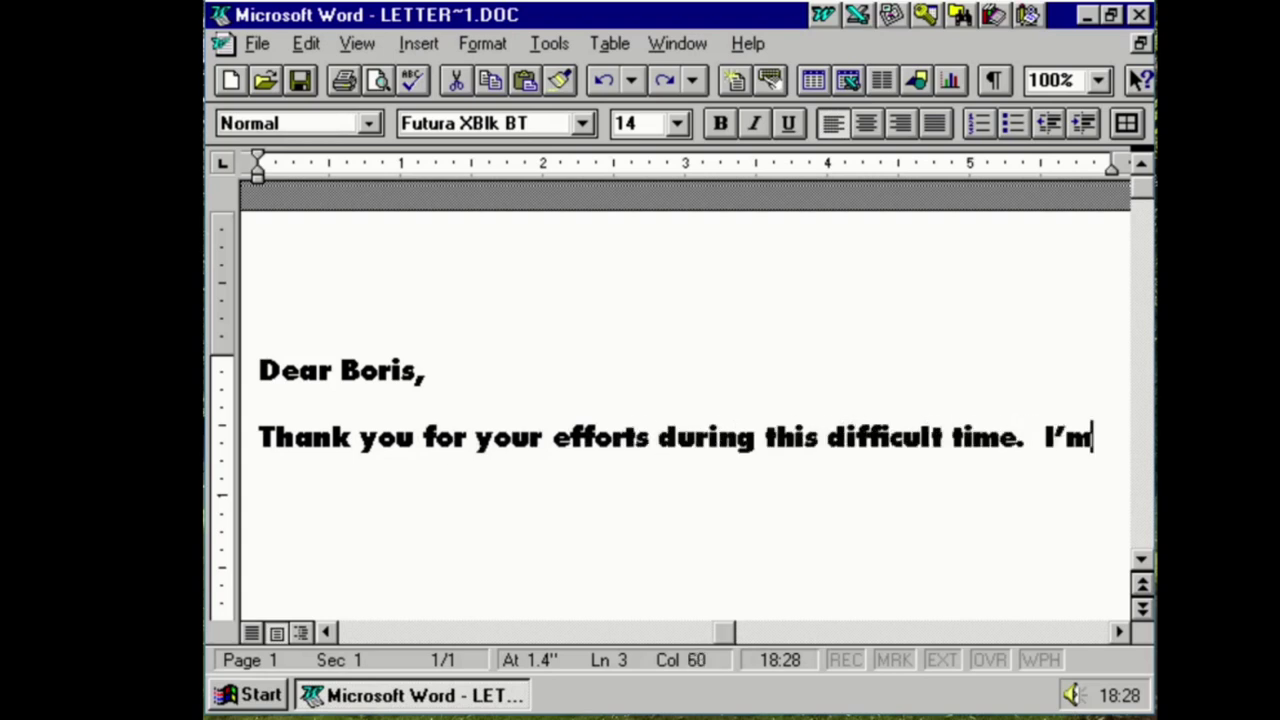
type("glad you were")
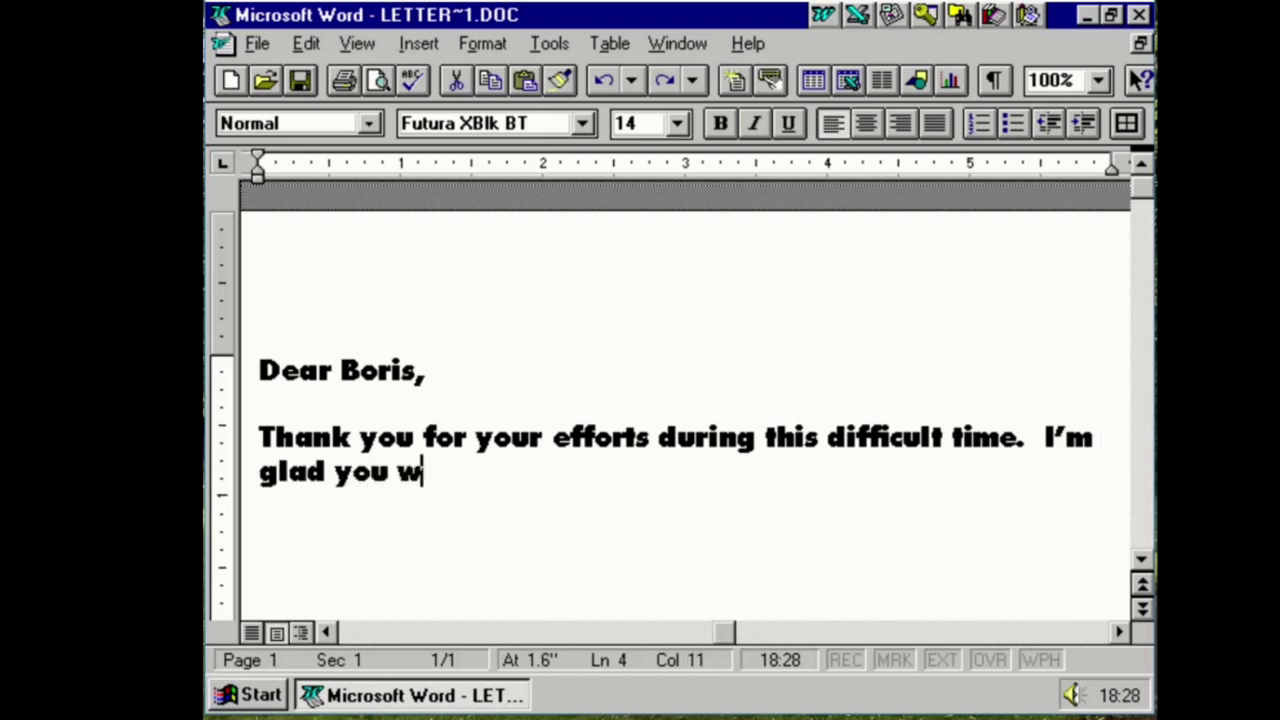
key("BackSpace")
key("BackSpace")
key("BackSpace")
key("BackSpace")
key("BackSpace")
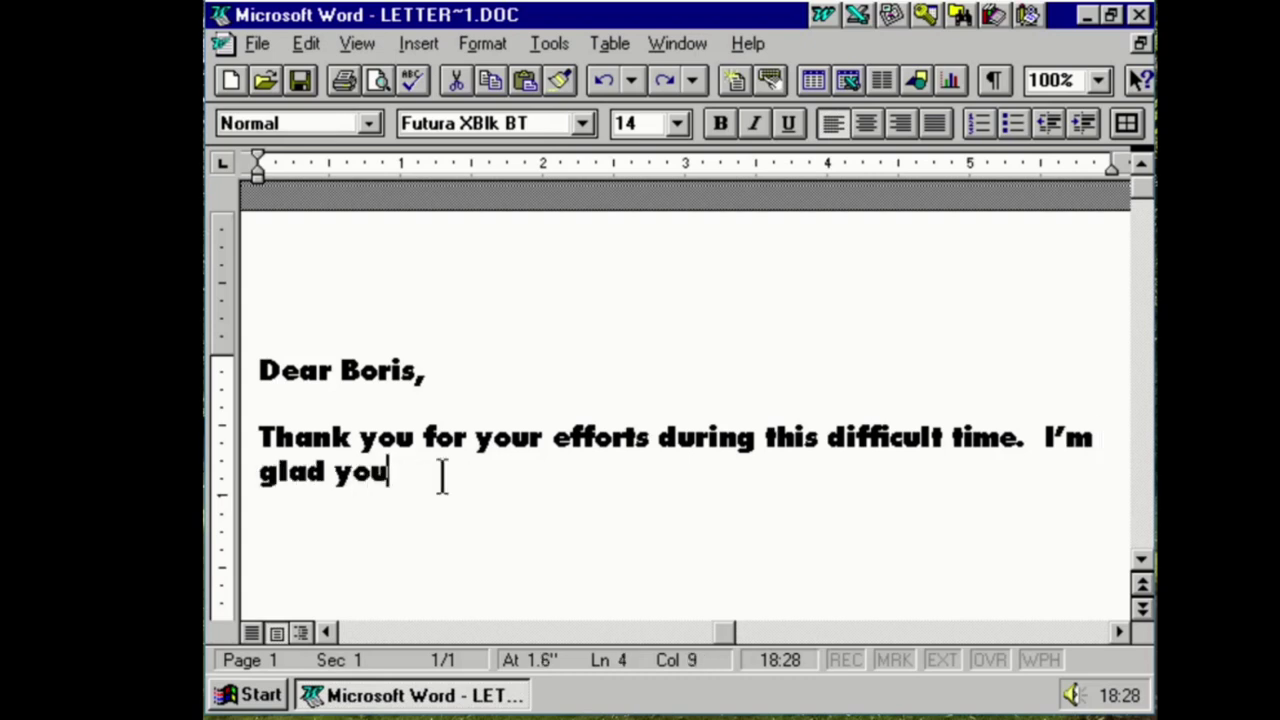
type("are enjoying ")
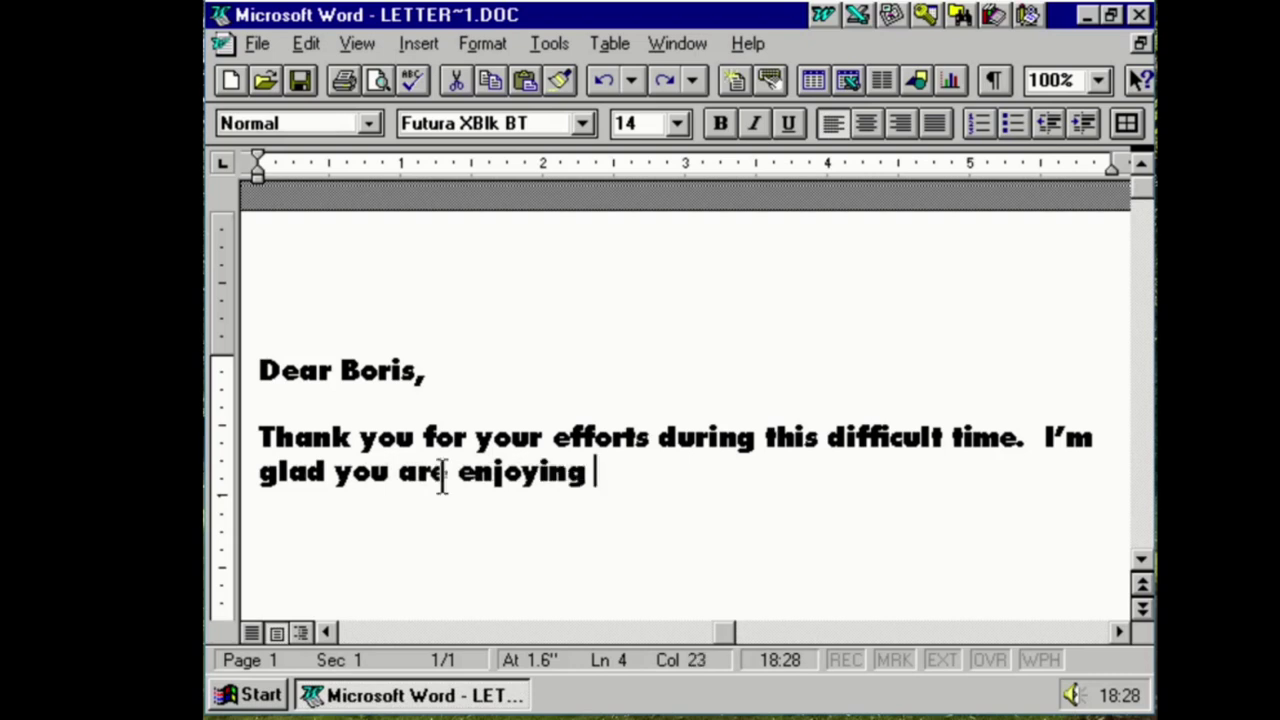
Continue the sentence after "enjoying" with "being one of the best world leaders"
type("being one oi")
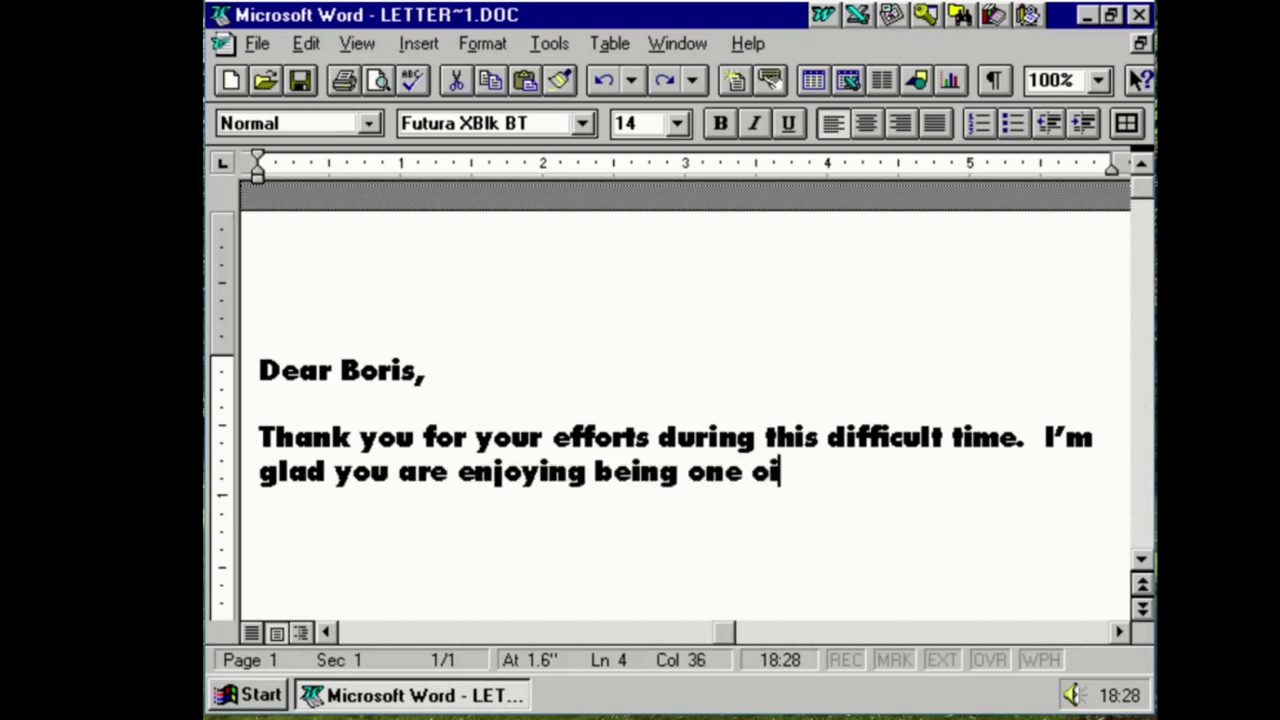
type(" t")
key("BackSpace")
key("BackSpace")
key("BackSpace")
type("f the ")
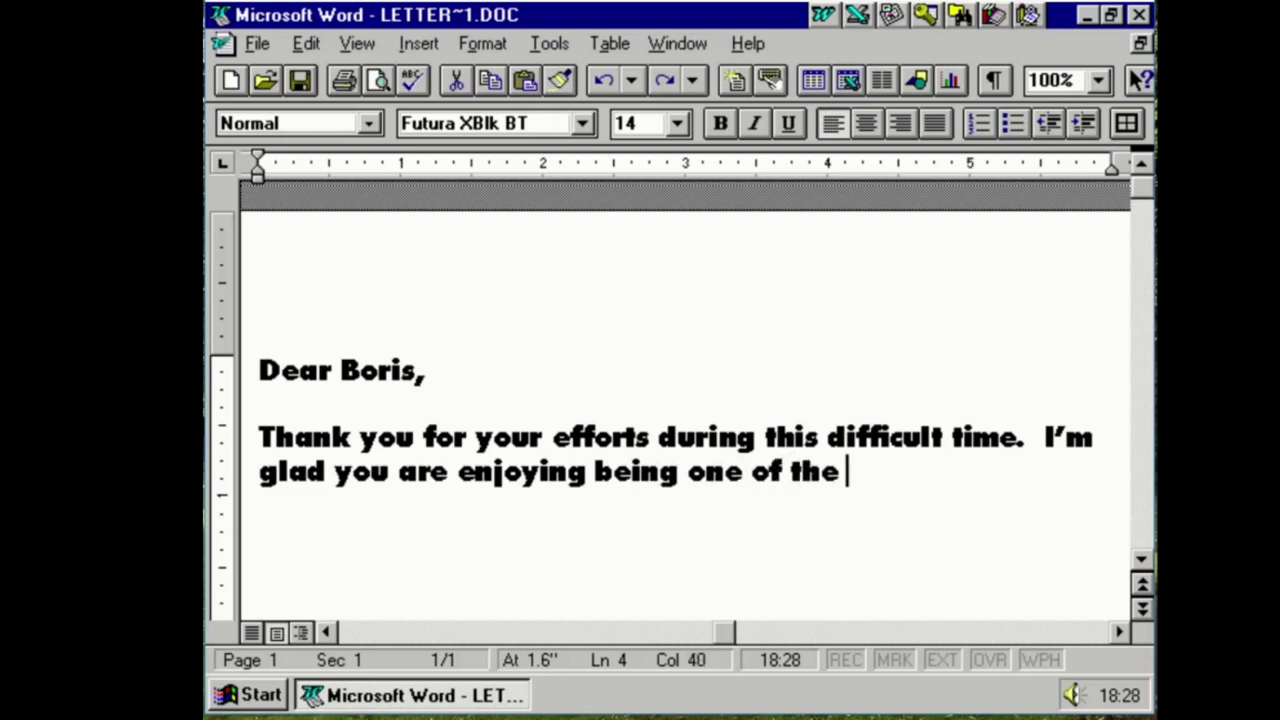
type("best world Ieaders ")
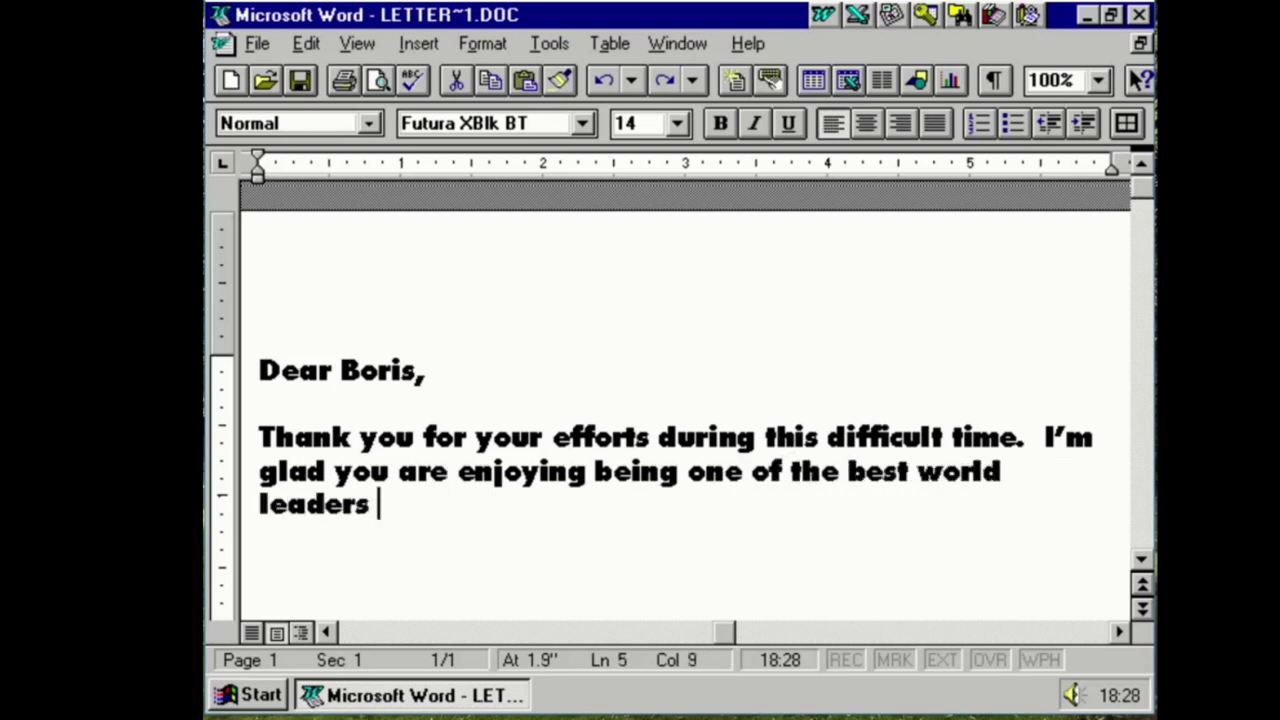
Add the reason "because of what you have done for" after "world leaders"
type("because of yo")
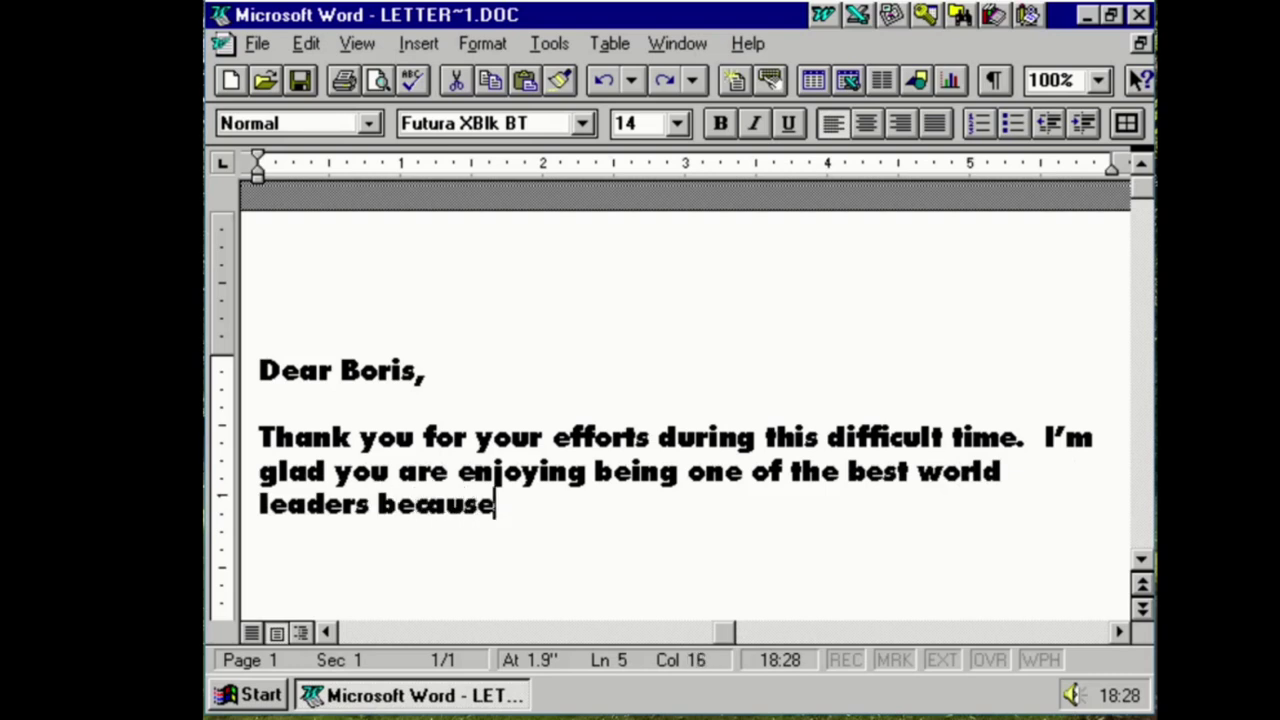
key("BackSpace")
key("BackSpace")
type("what ")
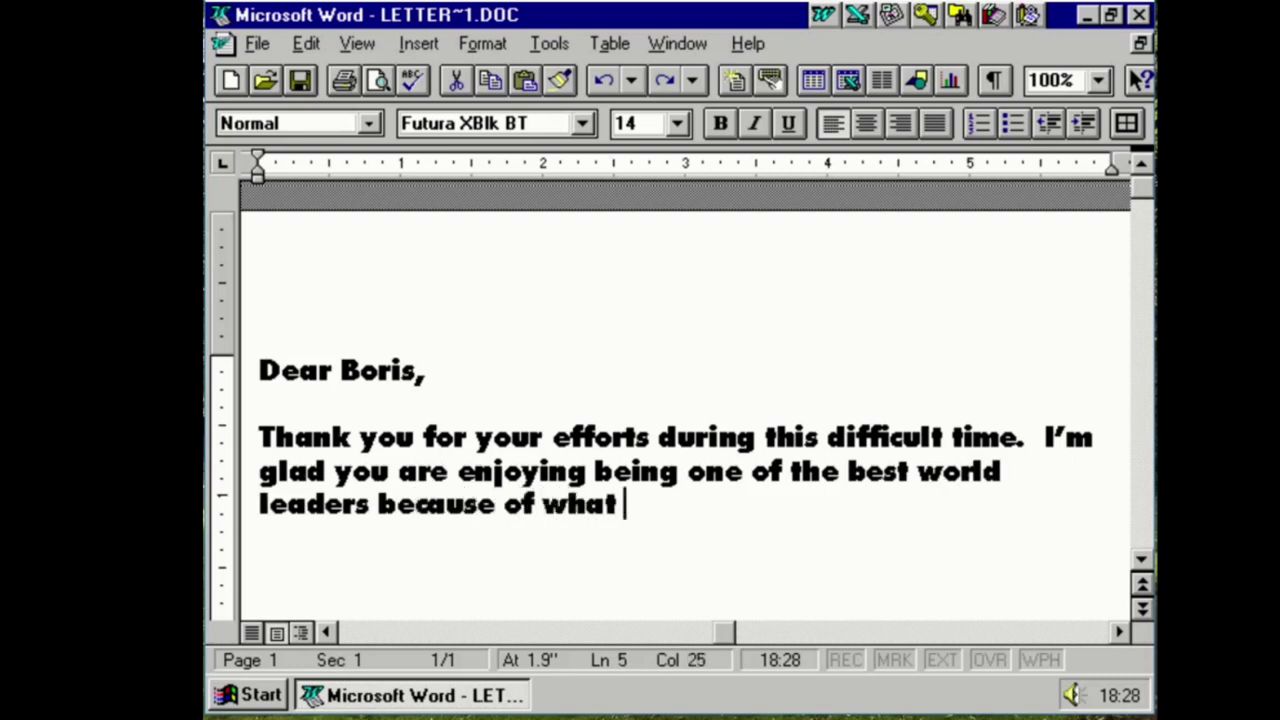
type("you have done for ")
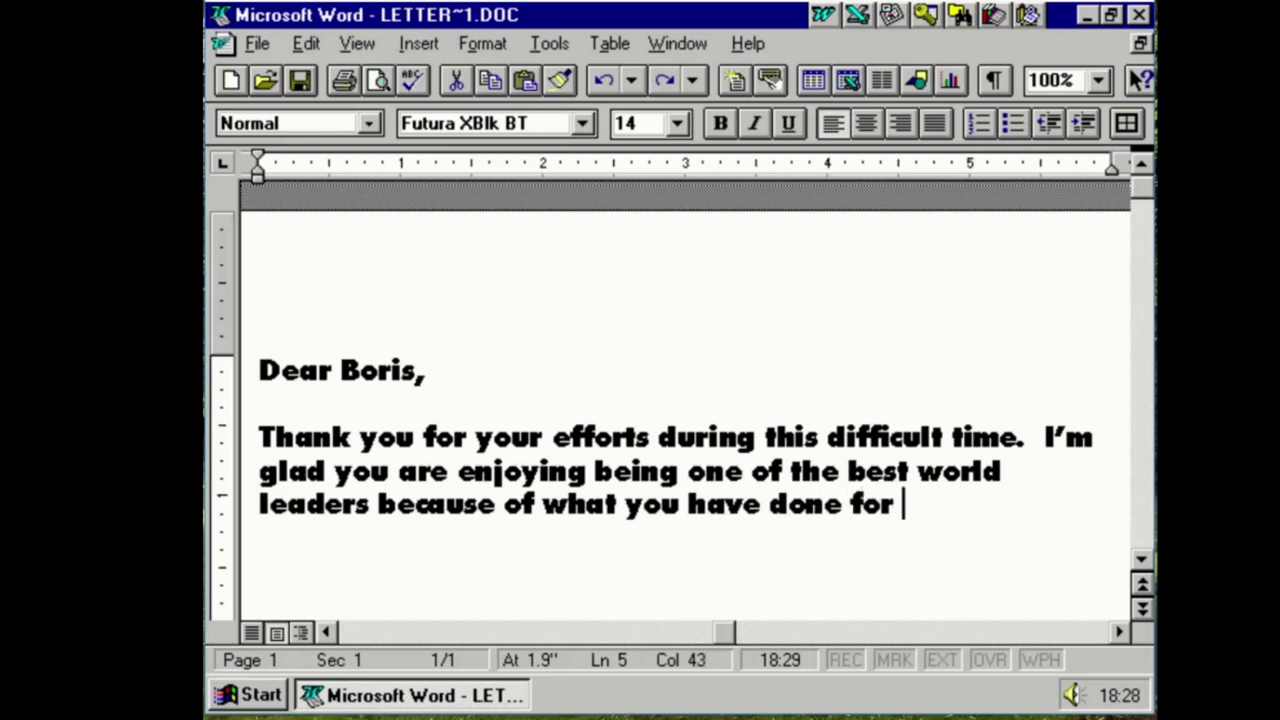
Finish the sentence with "the UK.", add "If you can't tell I'm being sarcastic." and start the next sentence with "You"
type("the UK.  If yo")
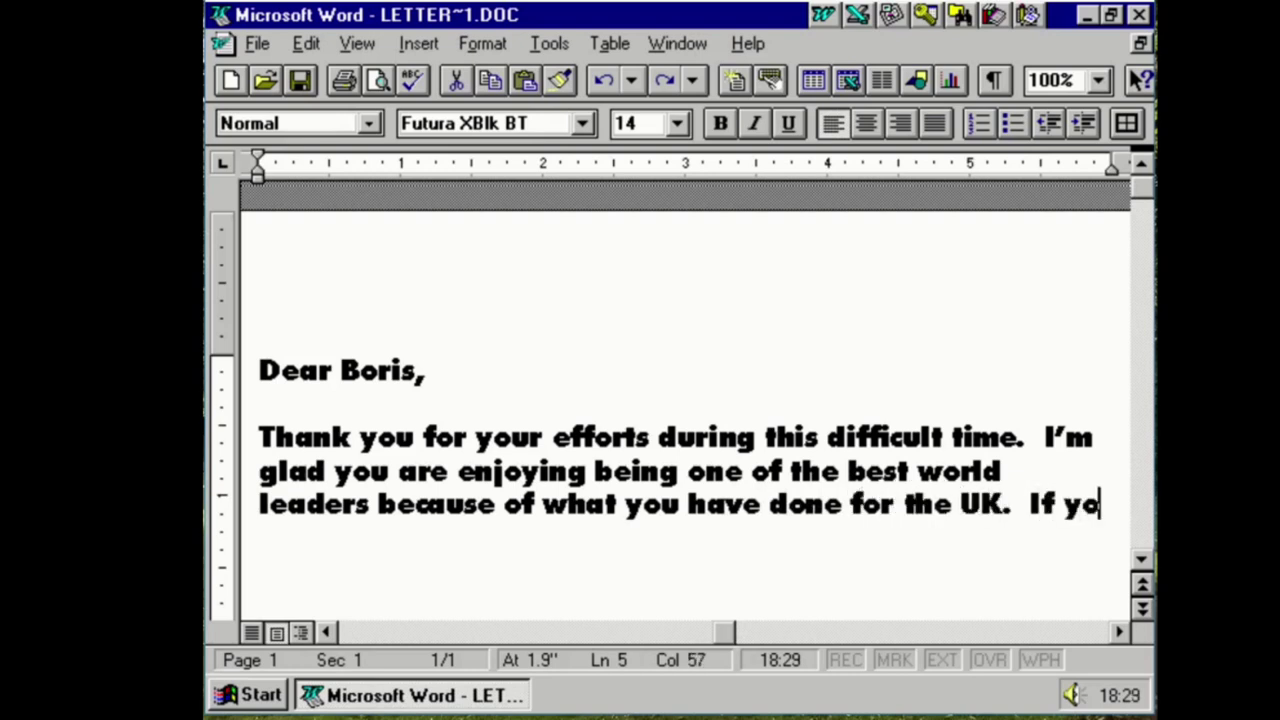
type("u can't tell I'm being sar")
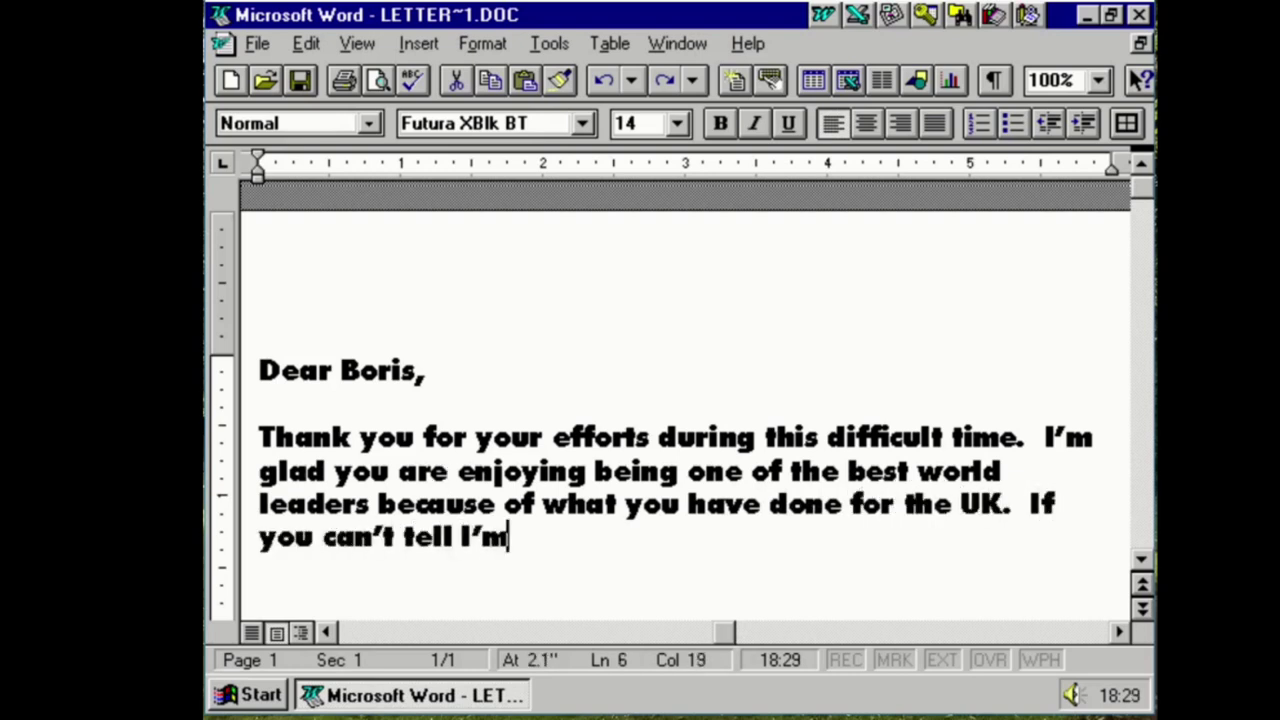
type("ca")
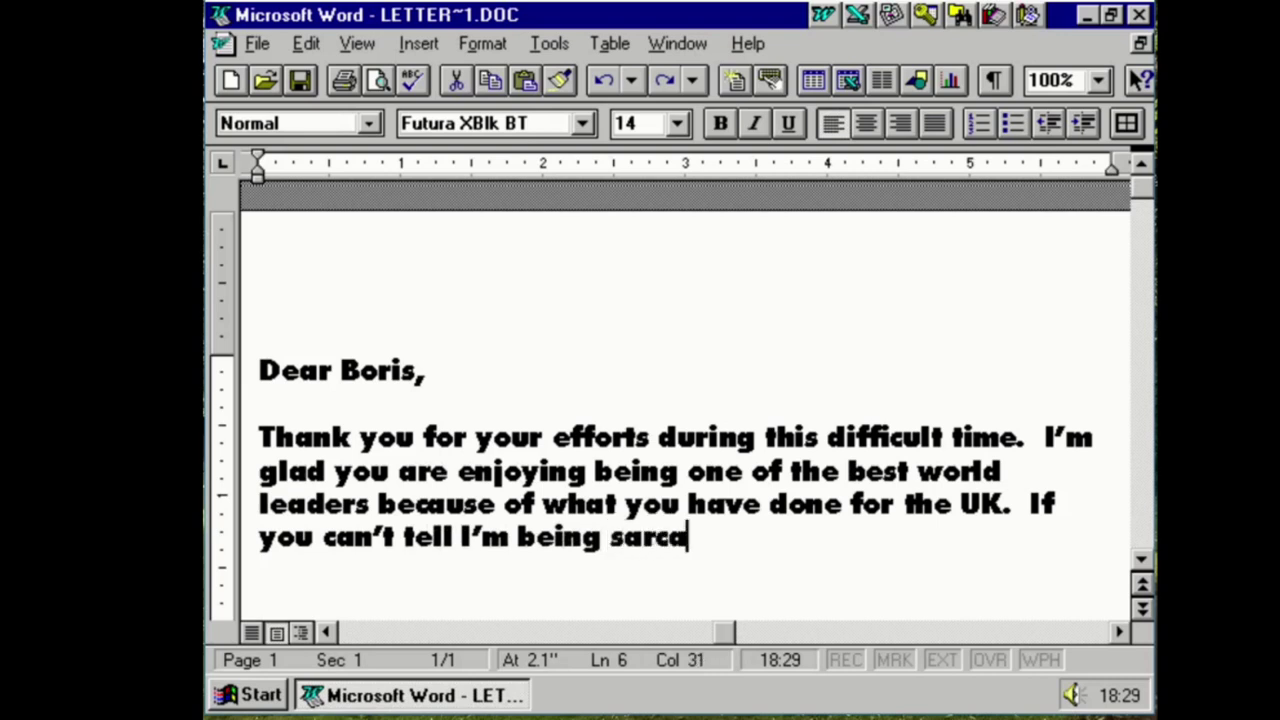
type("stic.  You ")
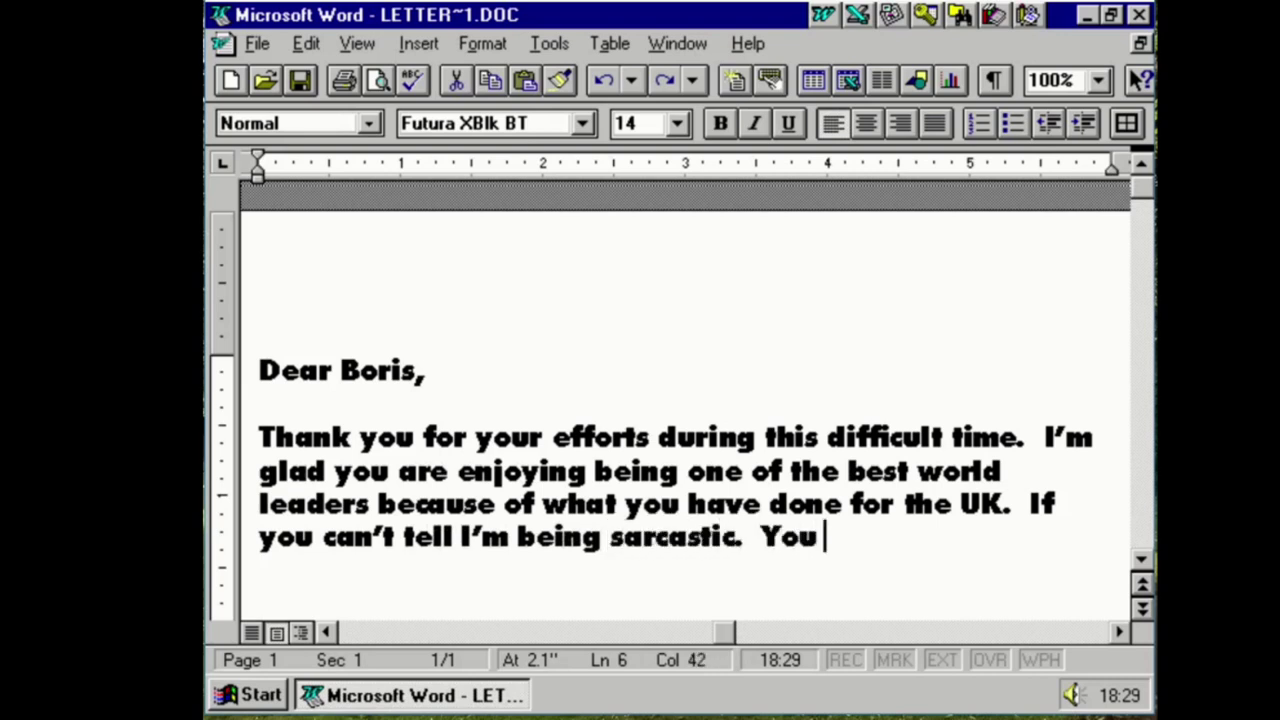
Complete the sentence beginning "You" with "are a floppy haired incompetent old fool."
type("are a")
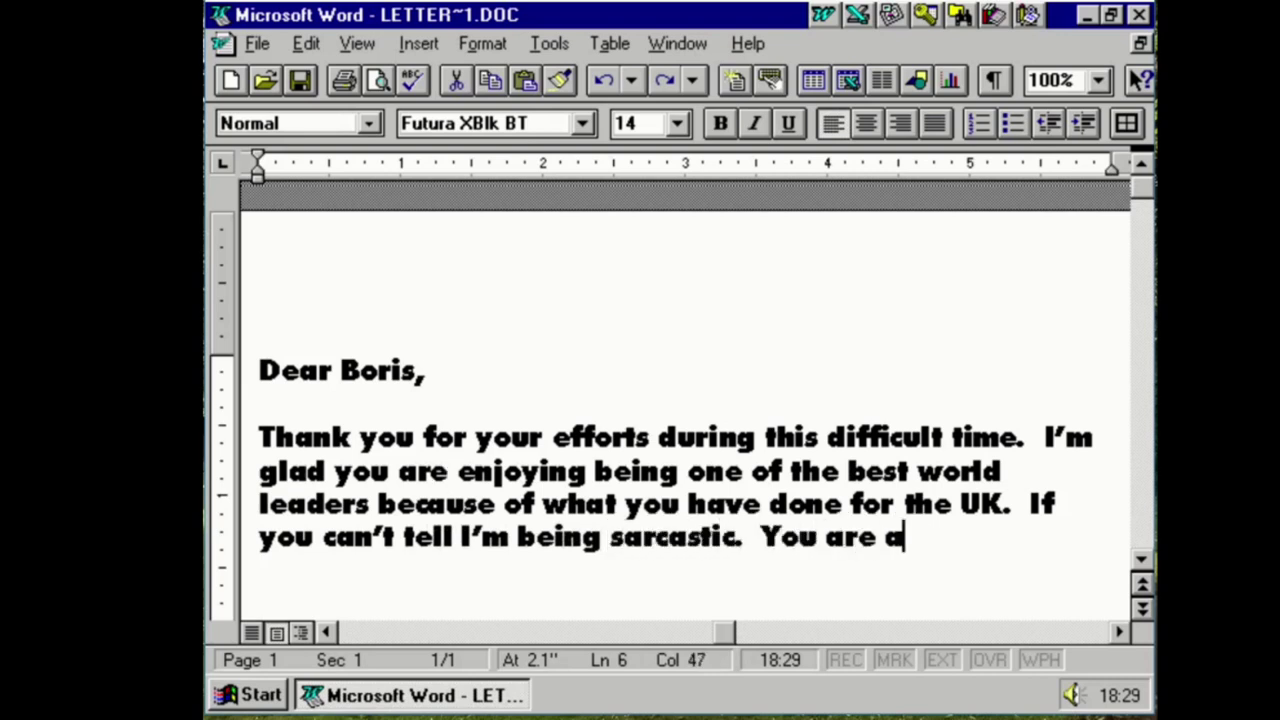
type("s loppy hear")
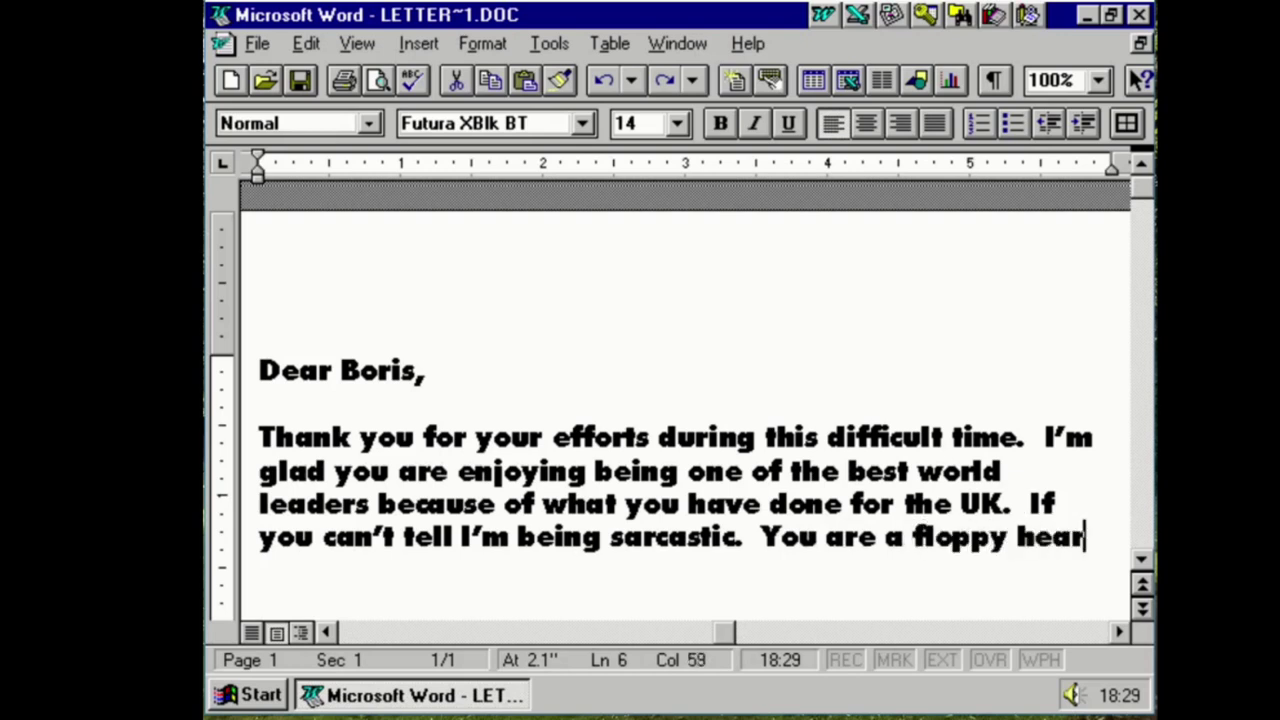
key("BackSpace")
key("BackSpace")
key("BackSpace")
type("aired")
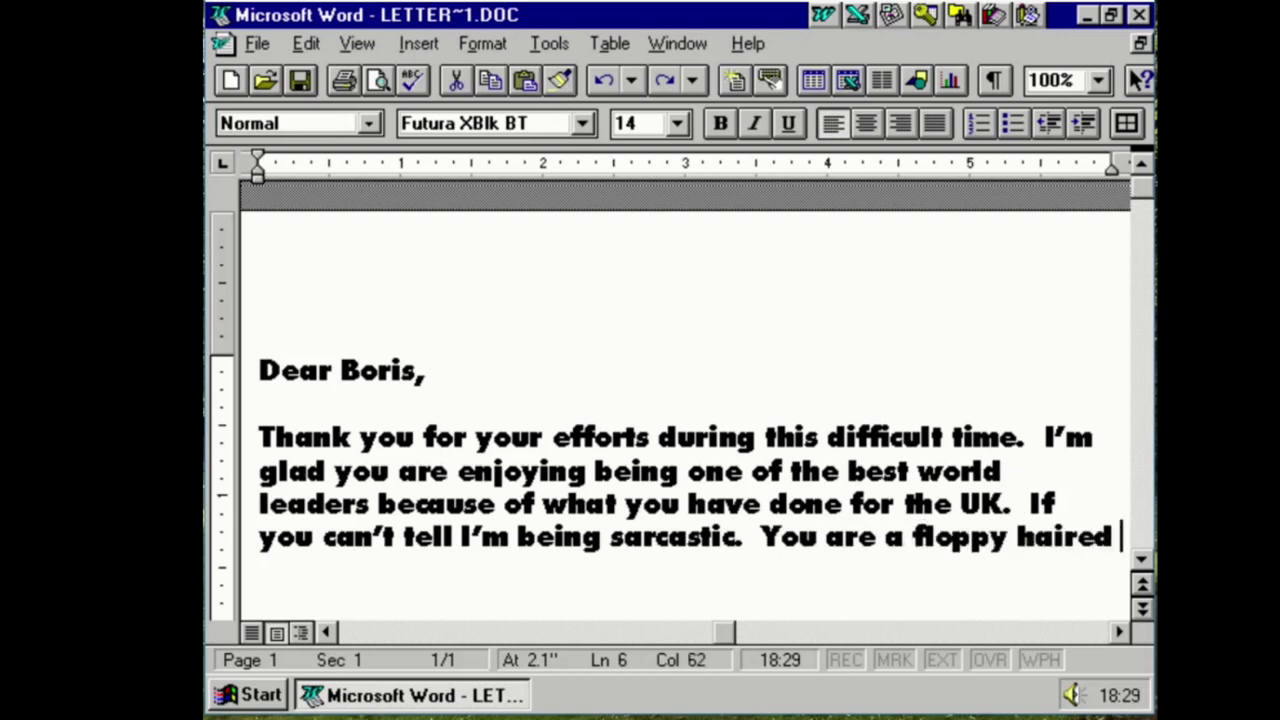
type(" incompet")
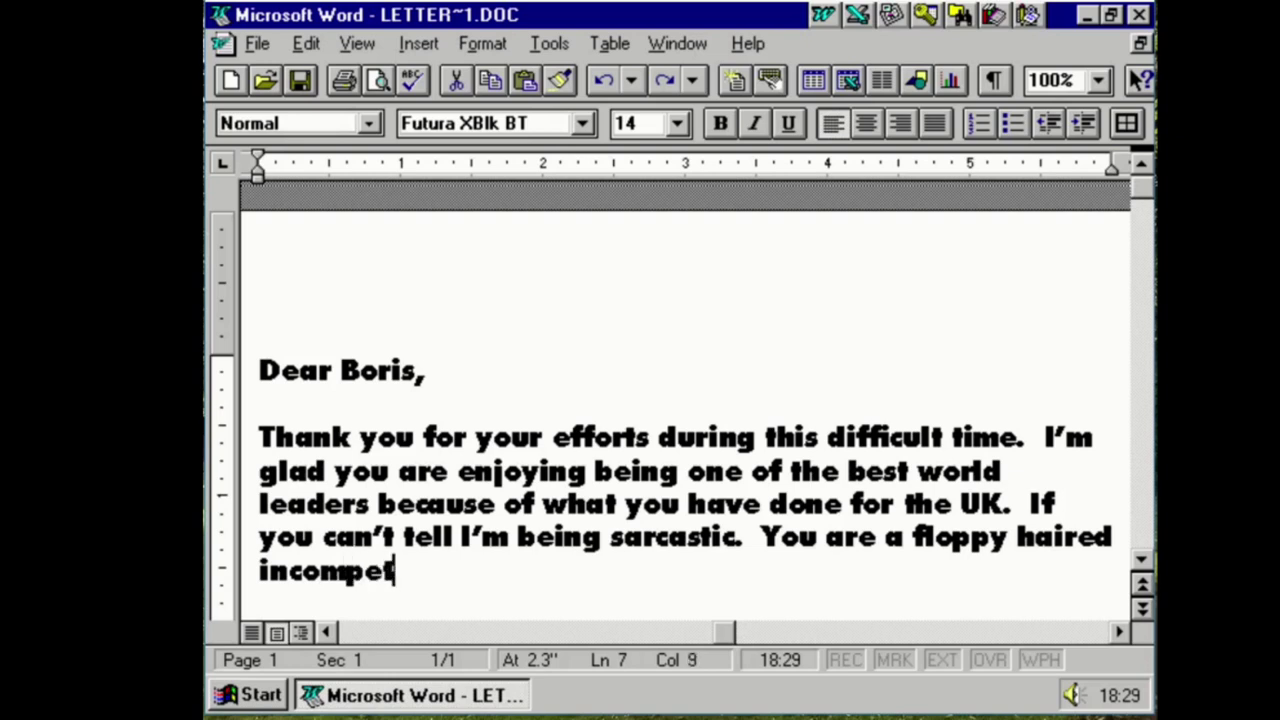
type("ent old fool.")
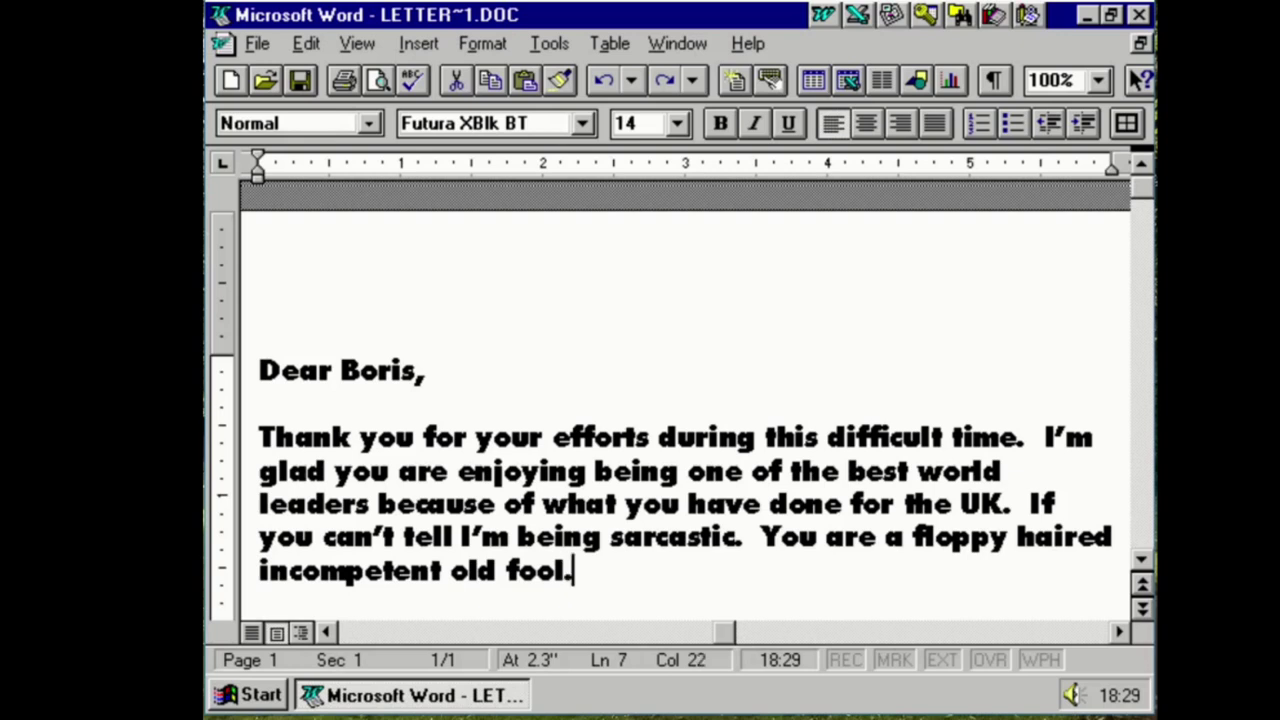
Begin another sentence in the same paragraph reading "You are the worst thing to happen to the UK"
type("  You ar")
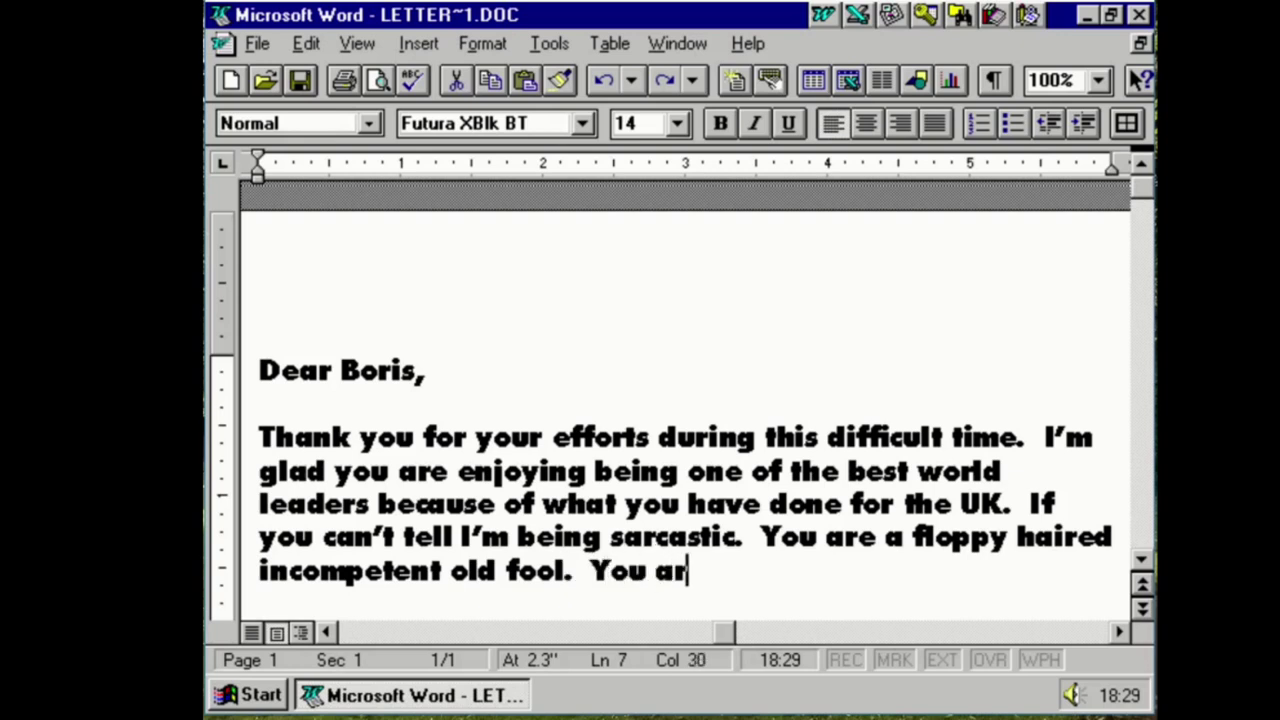
type("e the wors")
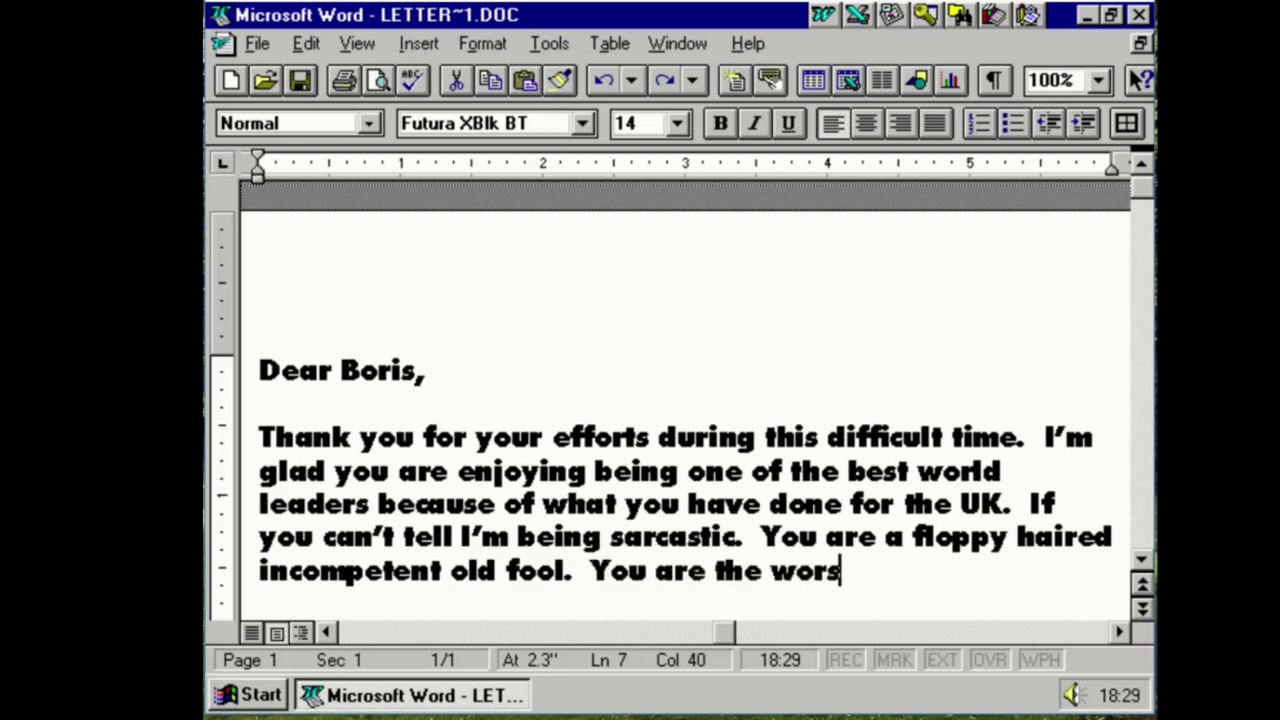
type("t thing tro")
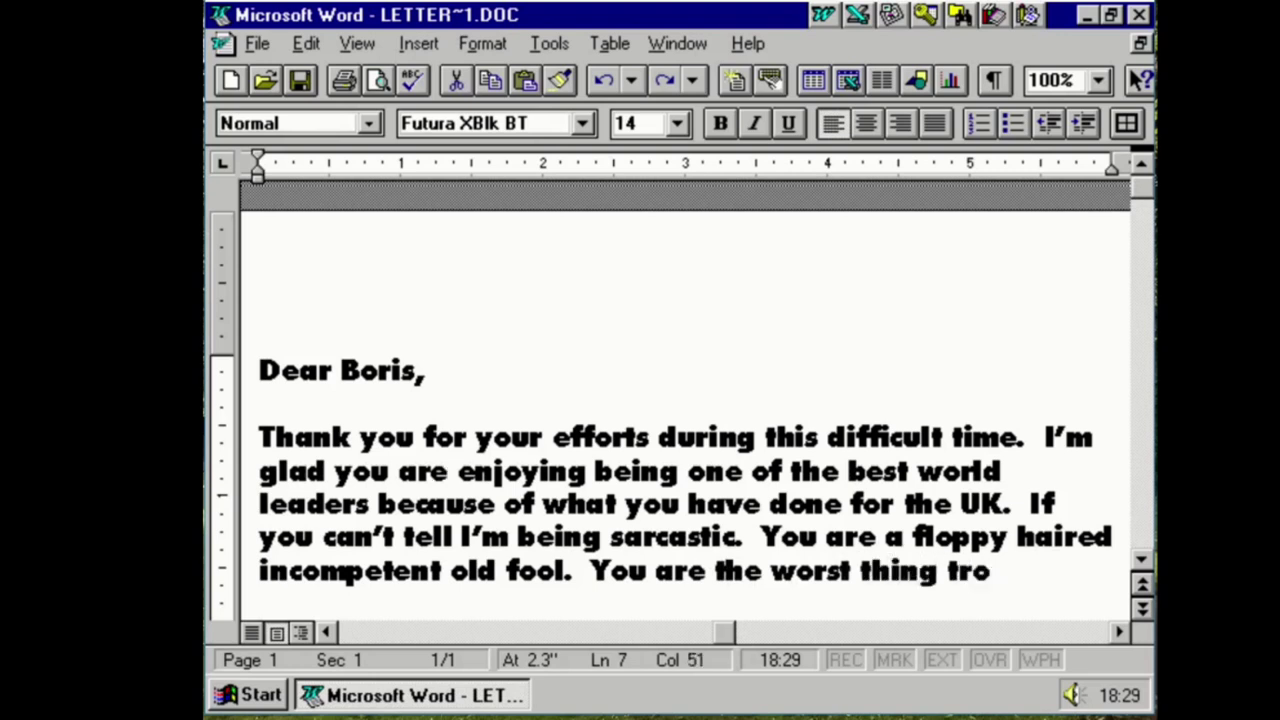
key("BackSpace")
key("BackSpace")
type("o happen ")
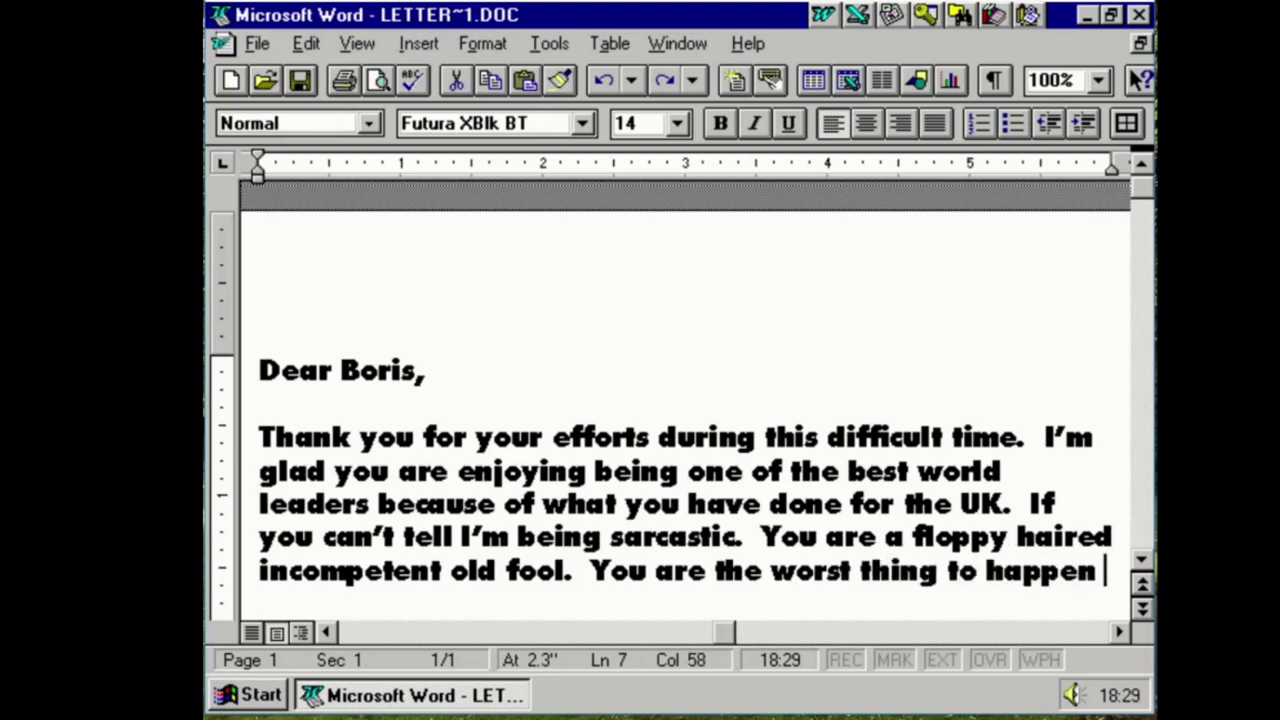
type("to the UK ")
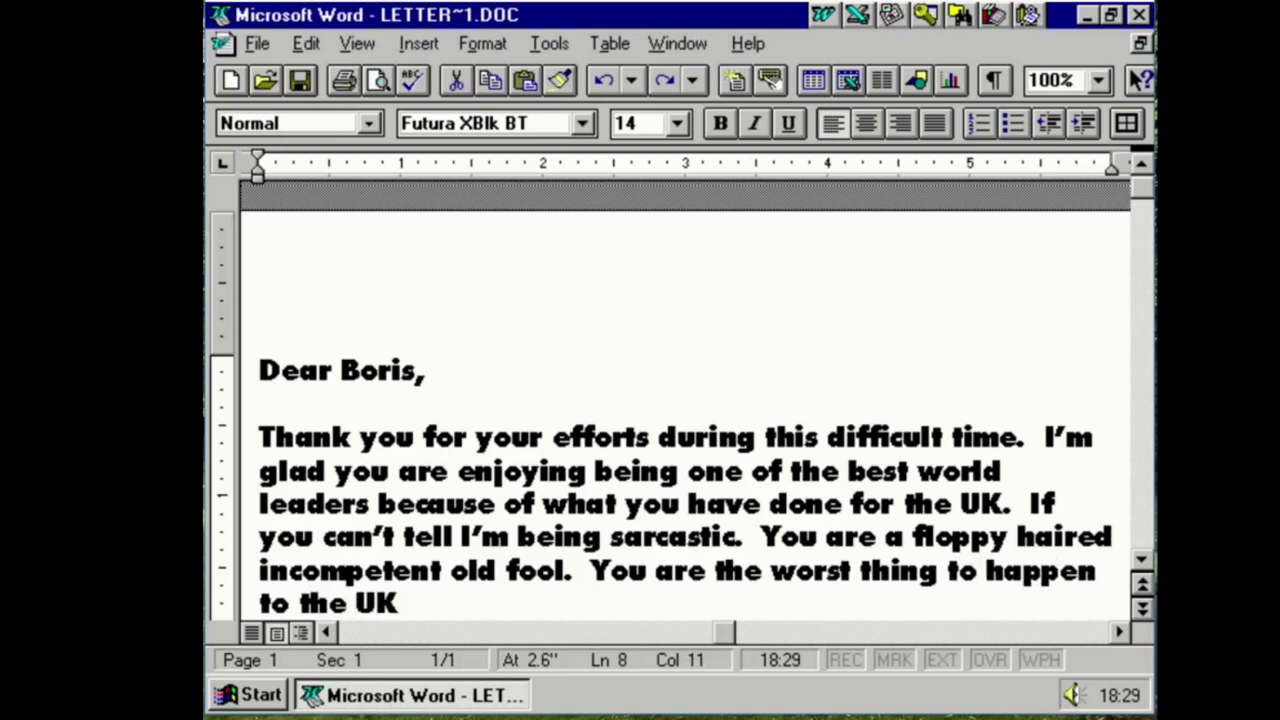
Extend the sentence after "the UK" with "since Simon Cowel's dad forgot to not be a parent"
type("since ")
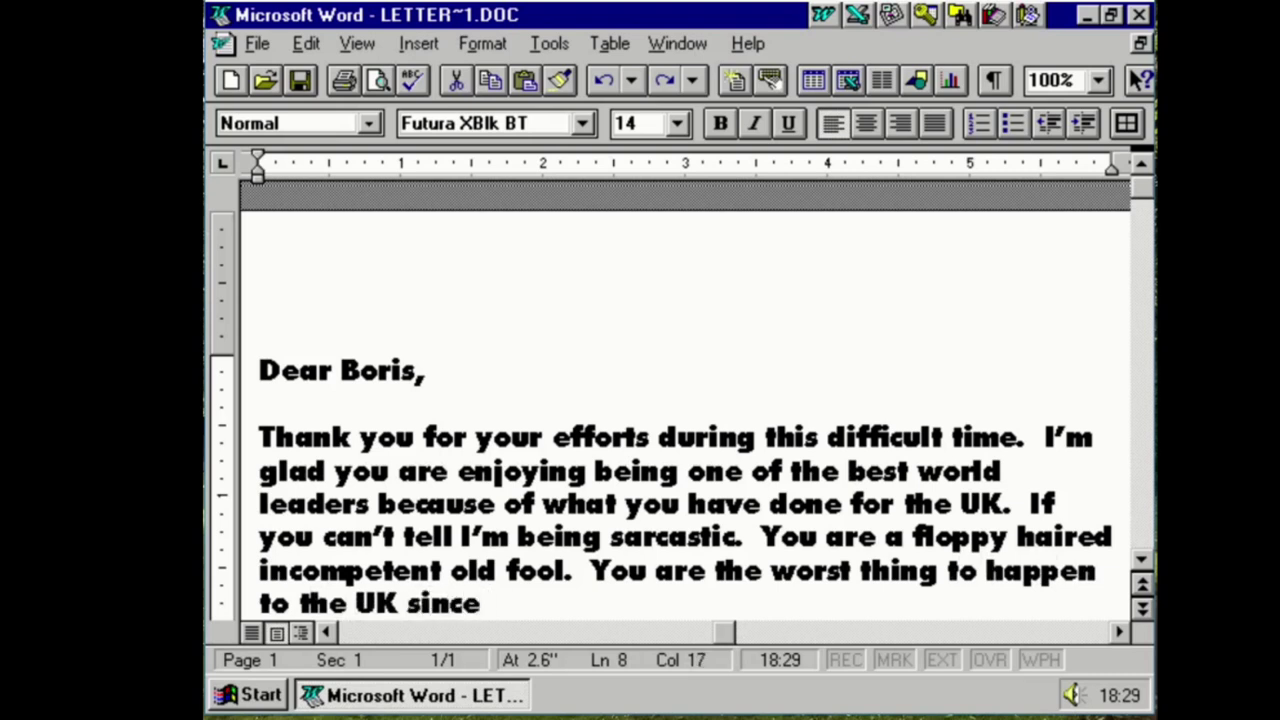
type("Simon Cowel")
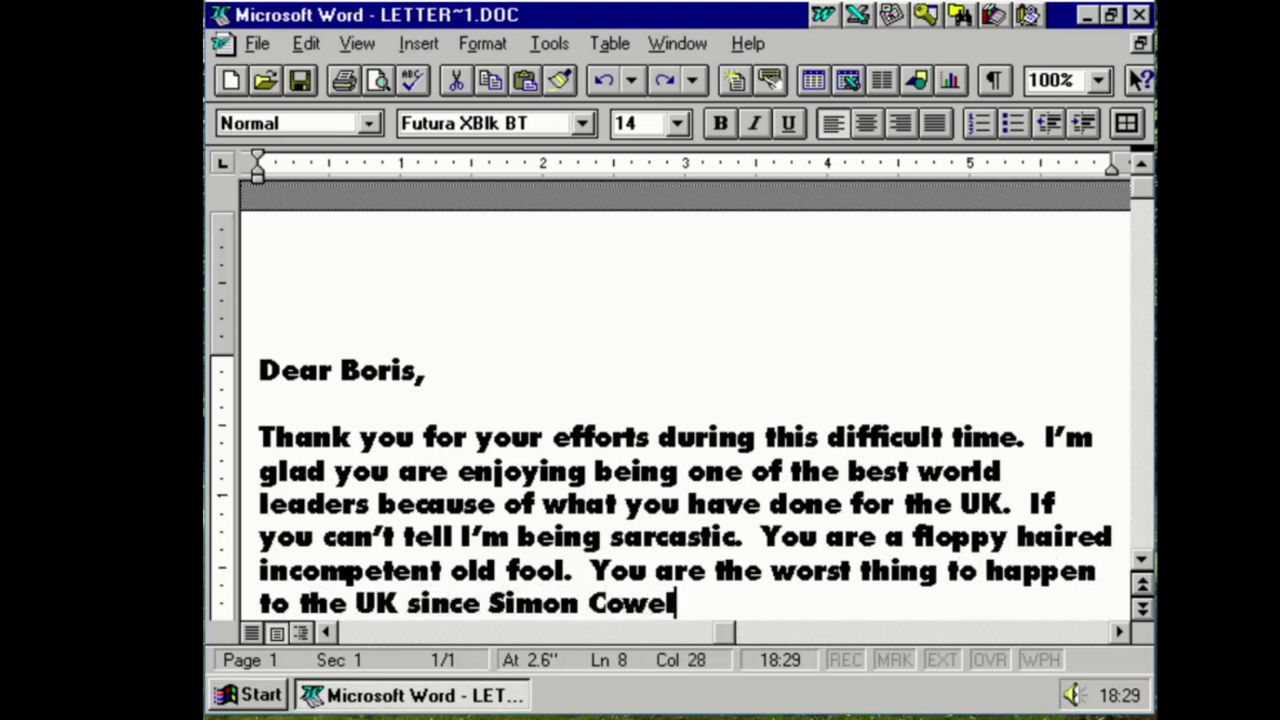
type("l'")
key("BackSpace")
key("BackSpace")
type("'s dad")
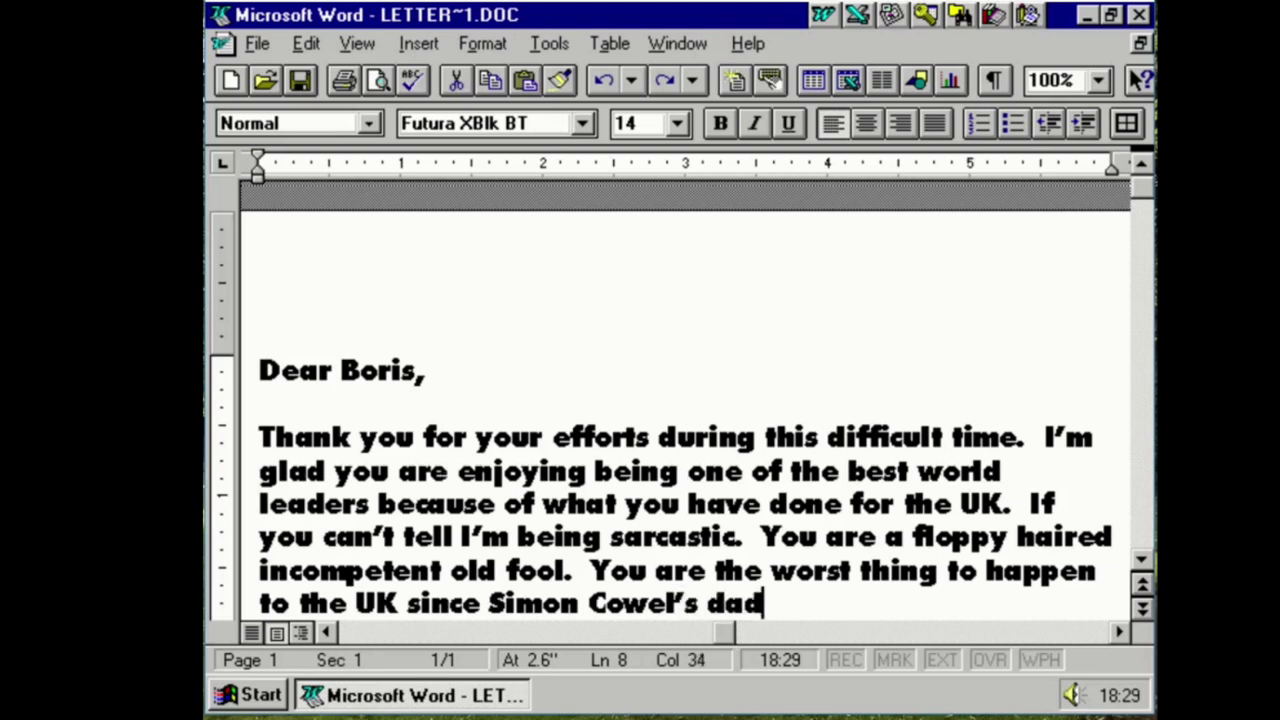
type(" forgot to")
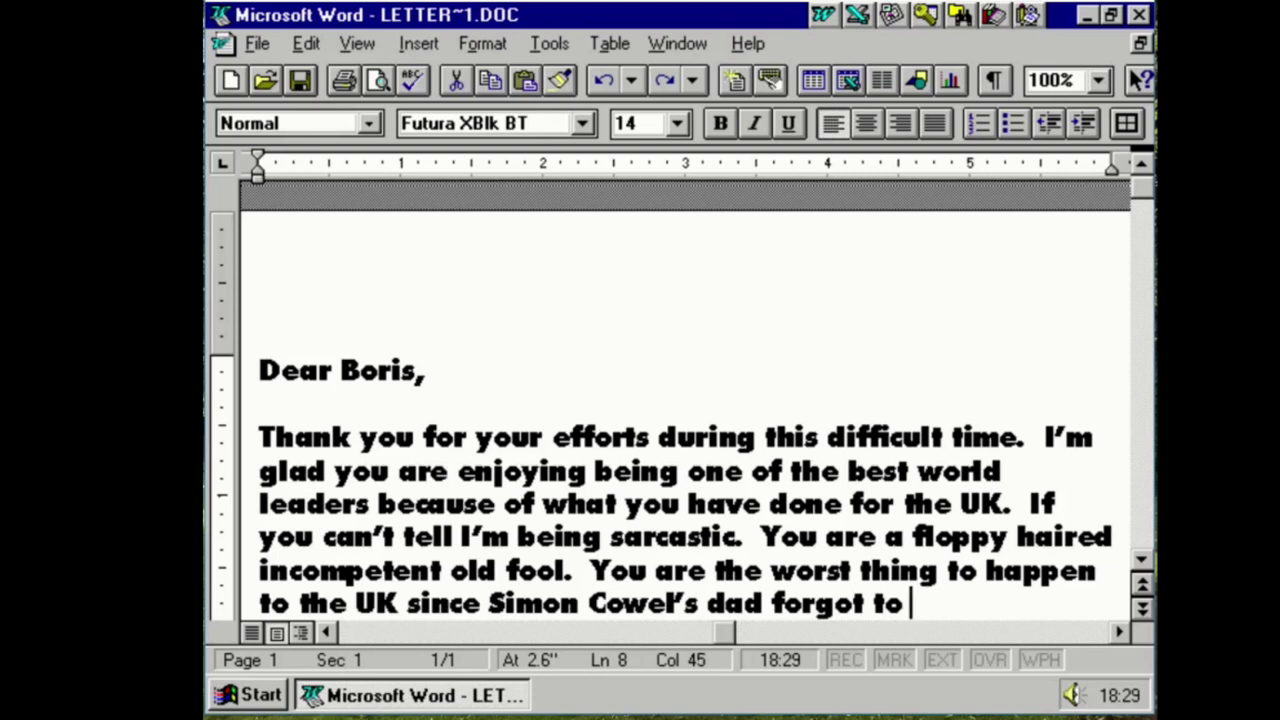
type("not be a parent")
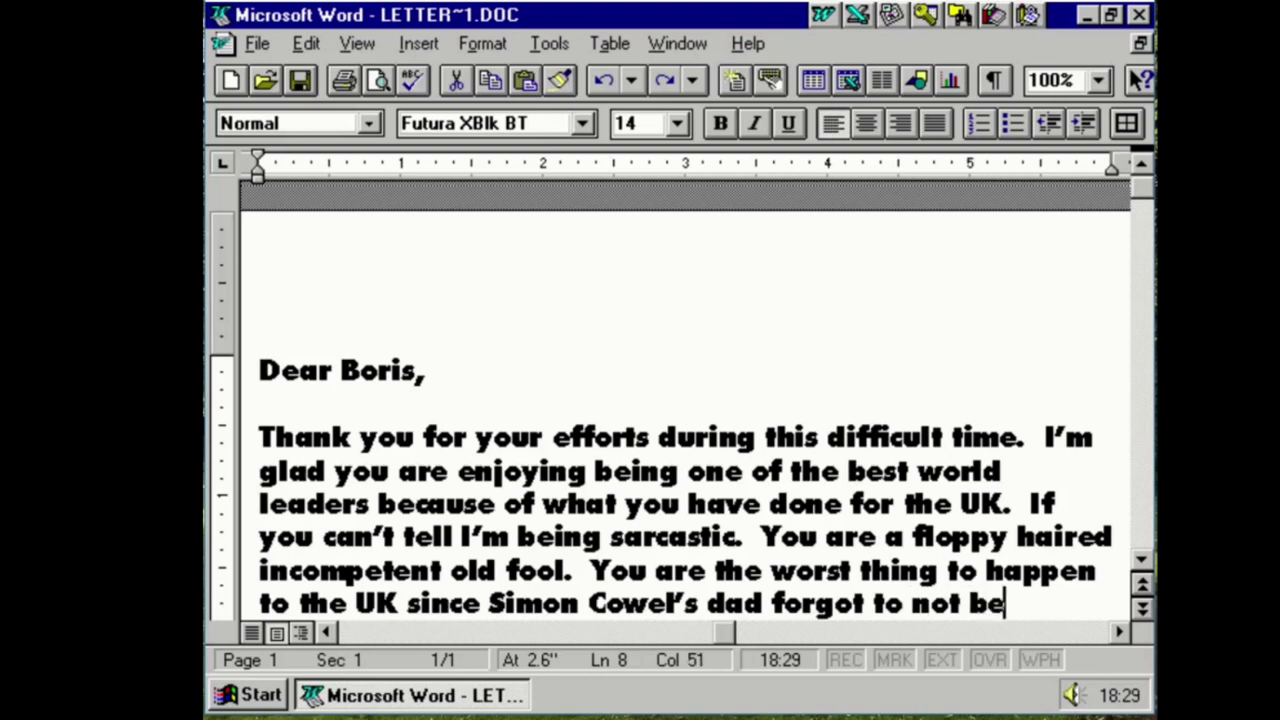
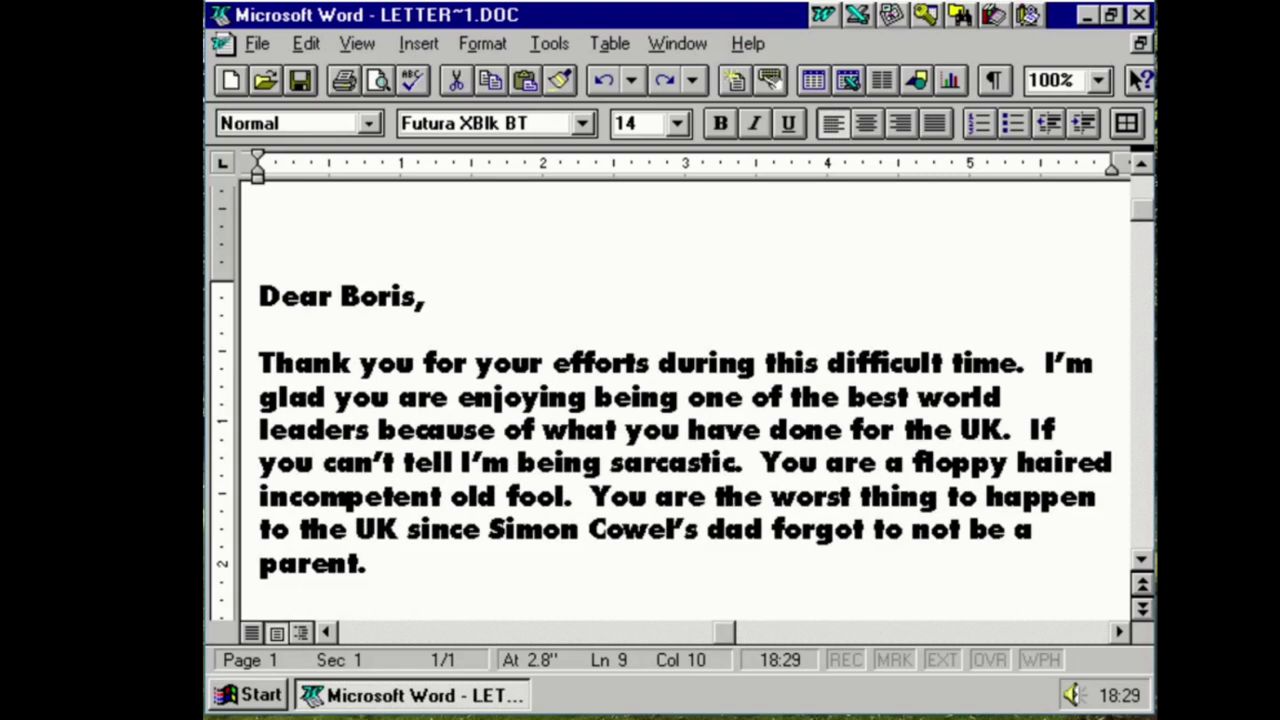
Extend the sentence after "parent" with "- or to be honest since he decided to get into reality TV."
type("- or to b")
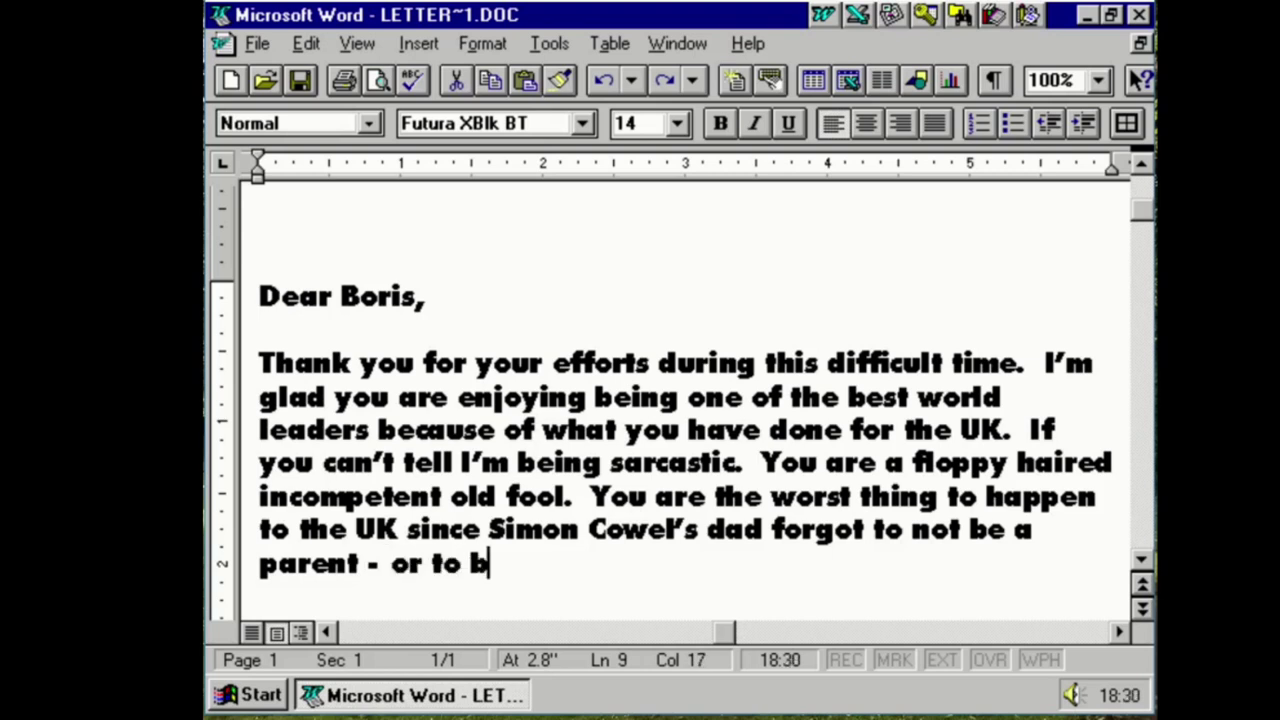
type("e honest since ")
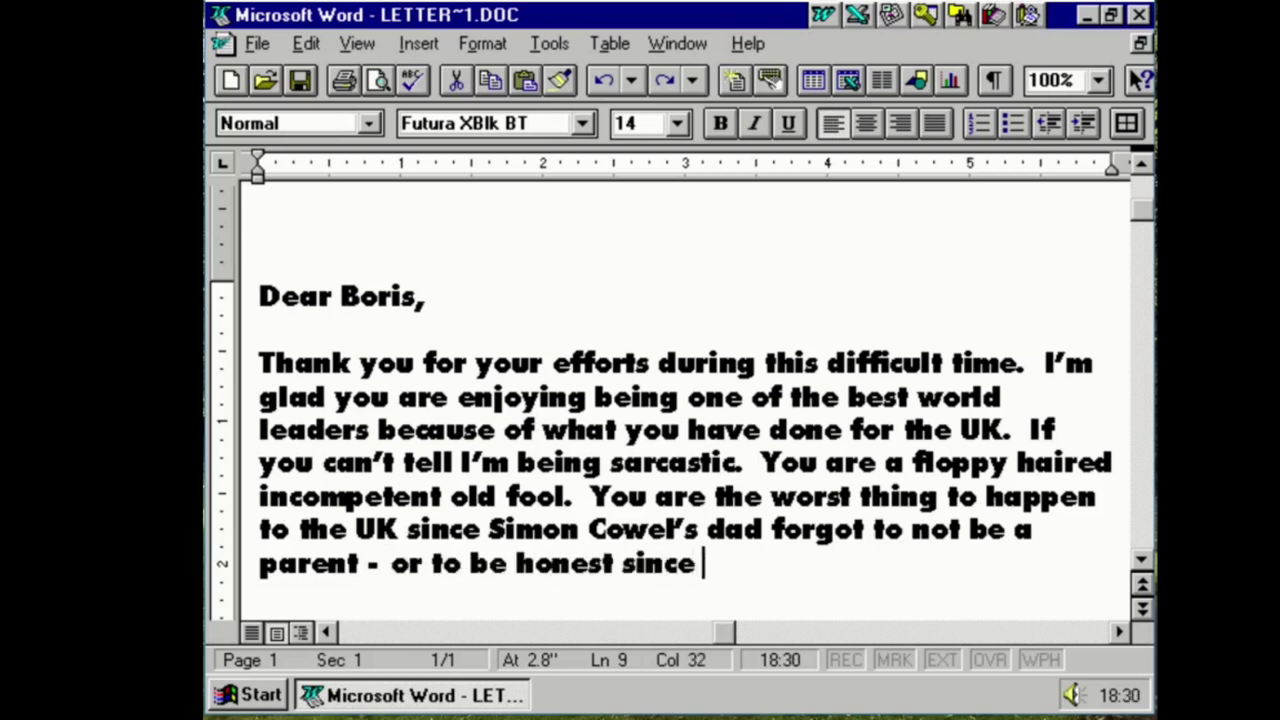
type("he decided to g")
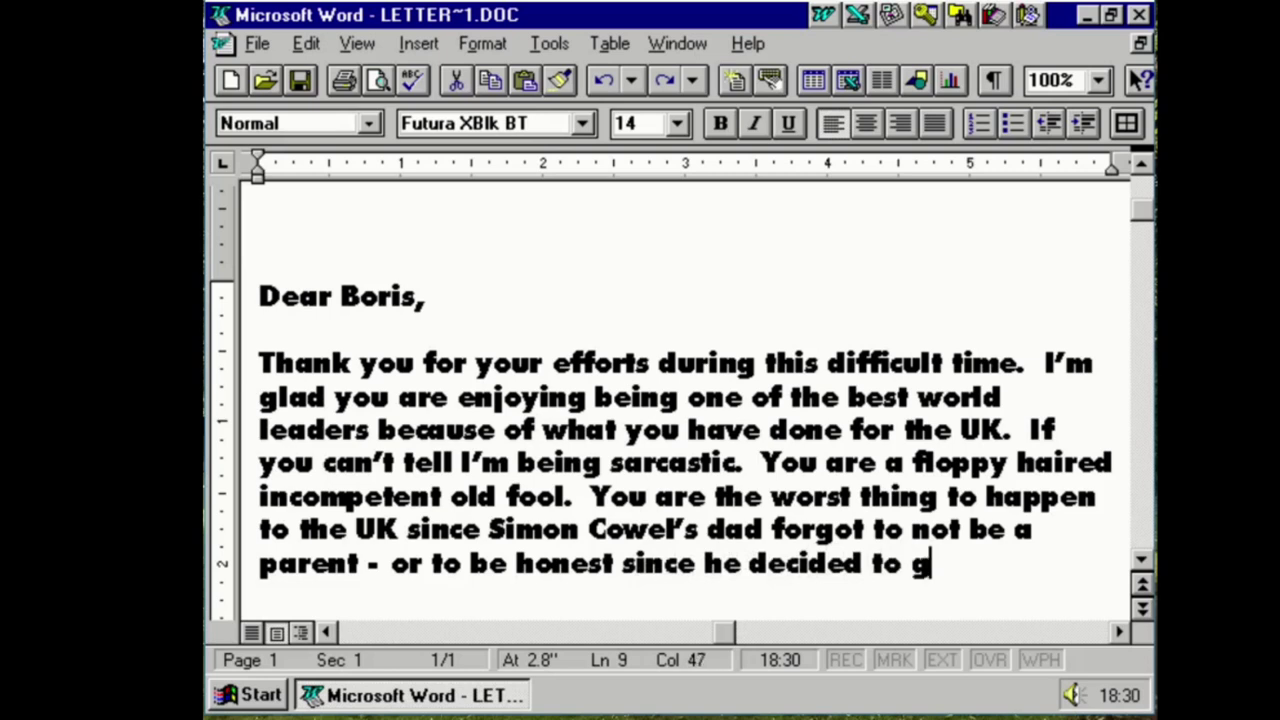
type("et into reality TV")
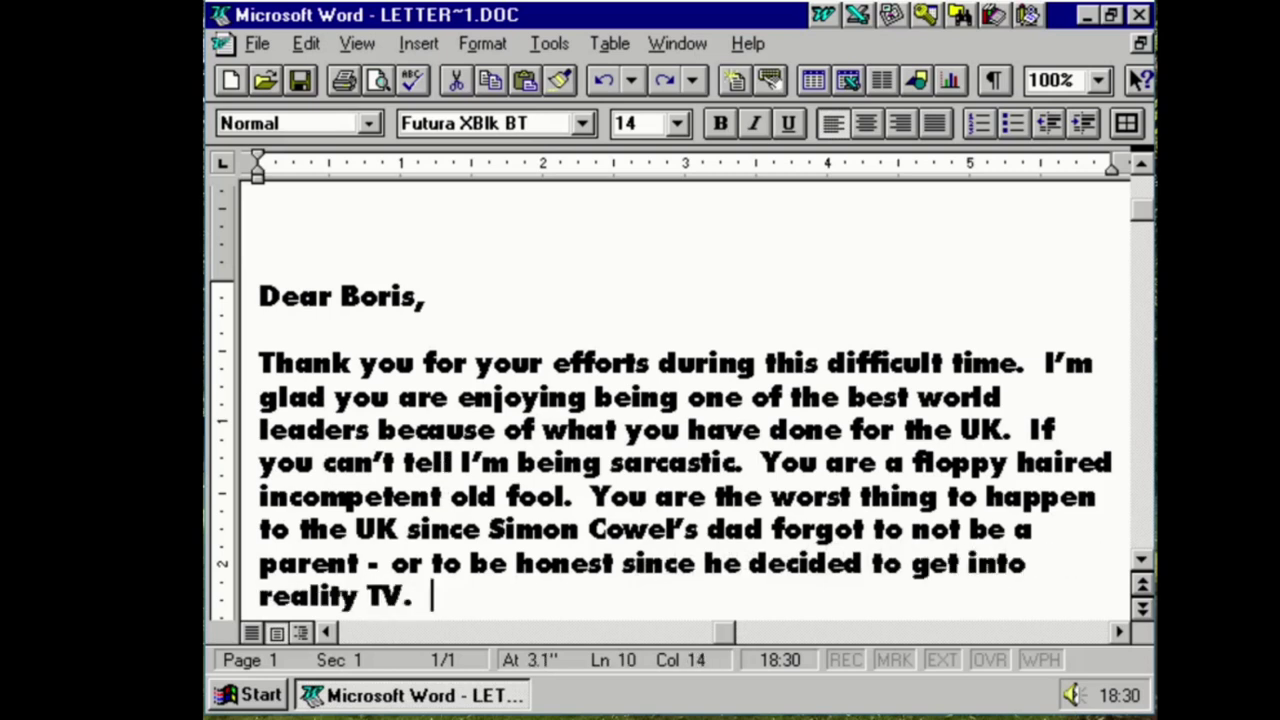
type(".  You")
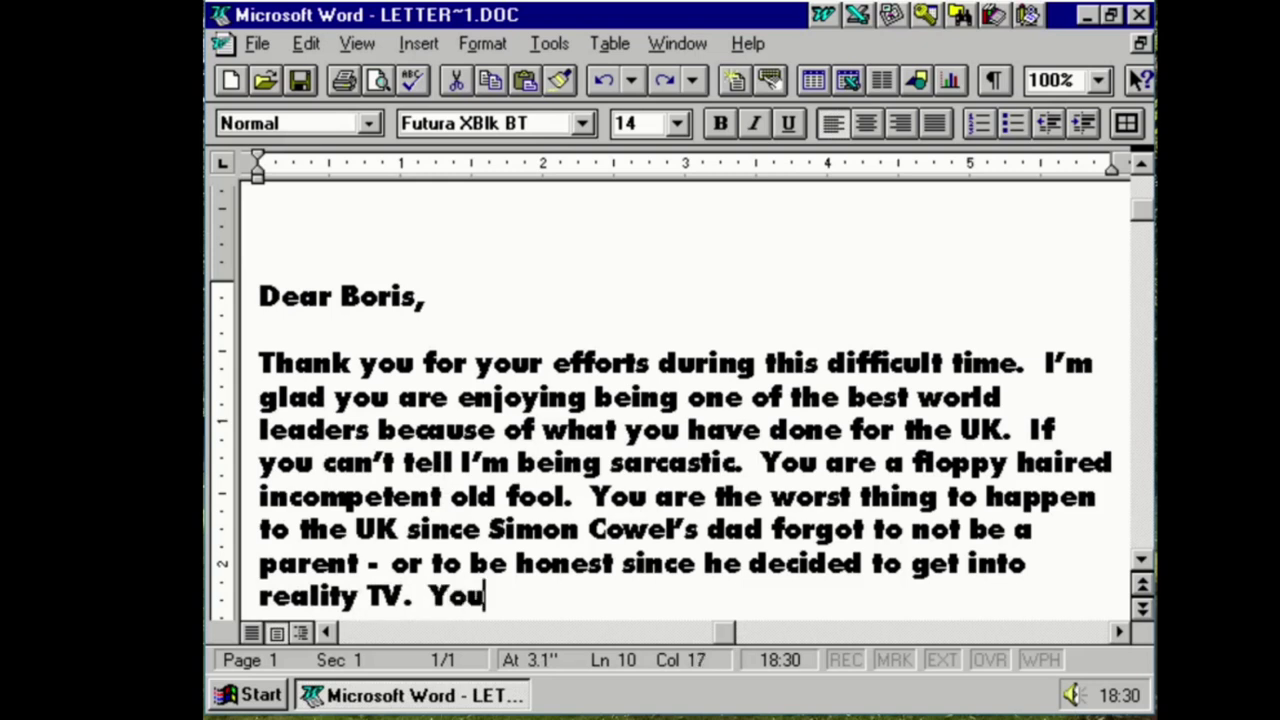
key("BackSpace")
key("BackSpace")
key("BackSpace")
key("BackSpace")
key("BackSpace")
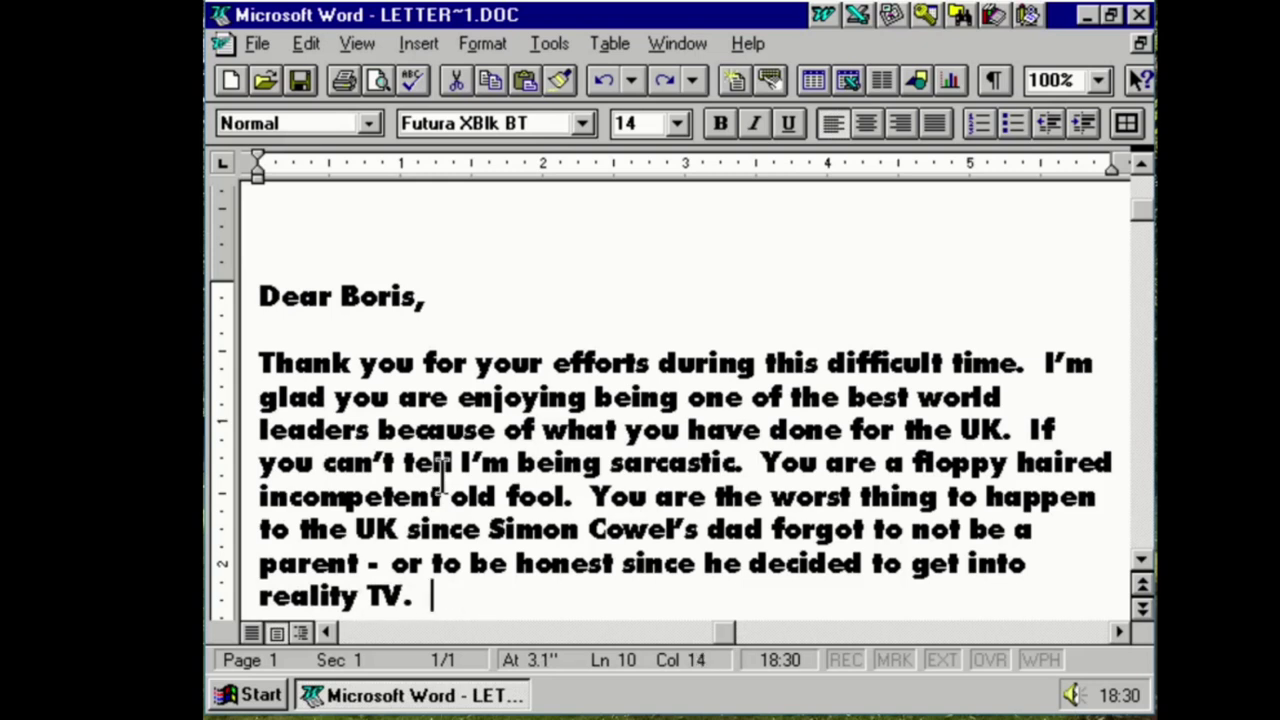
Start the next sentence with "I'd like to say at this point that you smell like an Elephant's butt, but I"
type("I'd like to s")
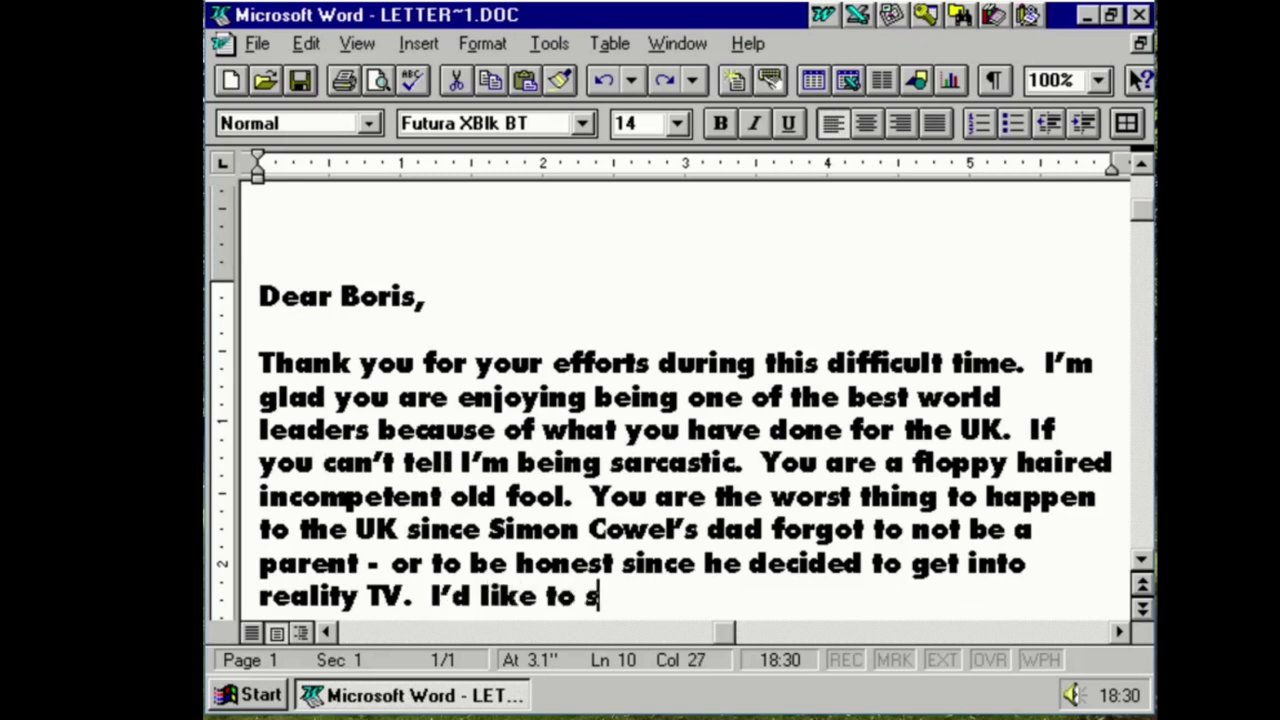
type("ay at this point ")
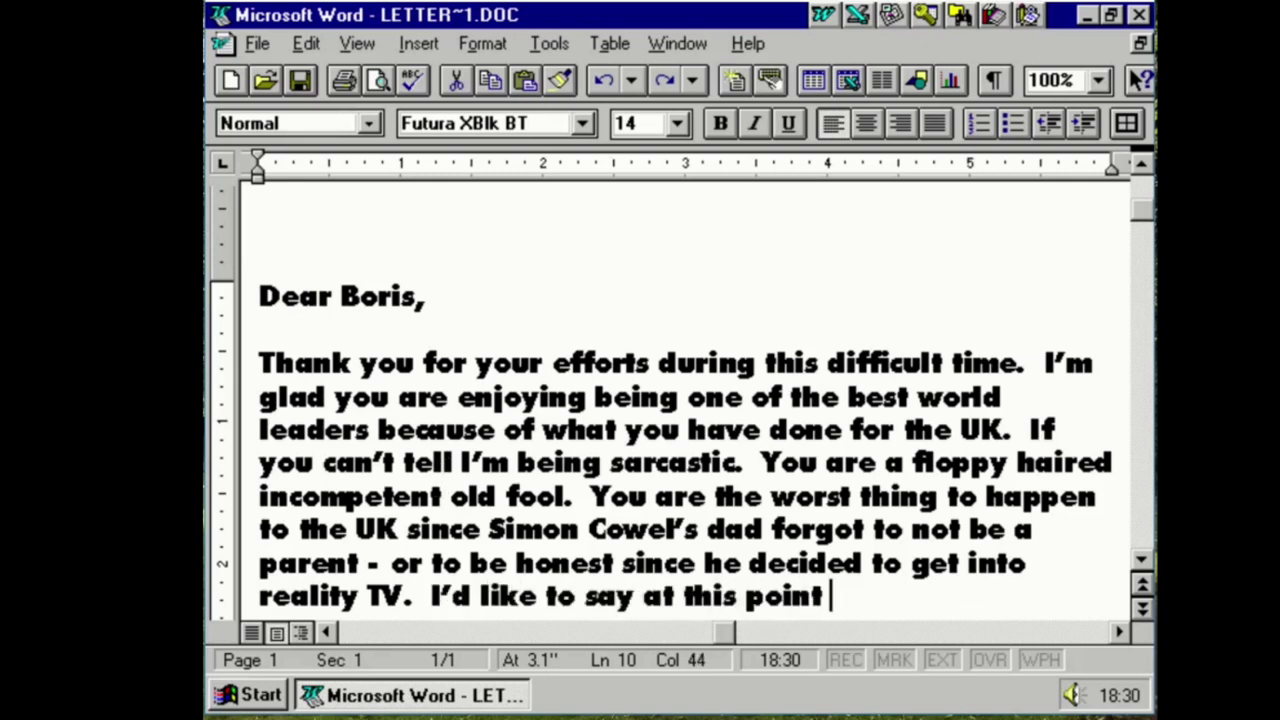
type("that you smell ")
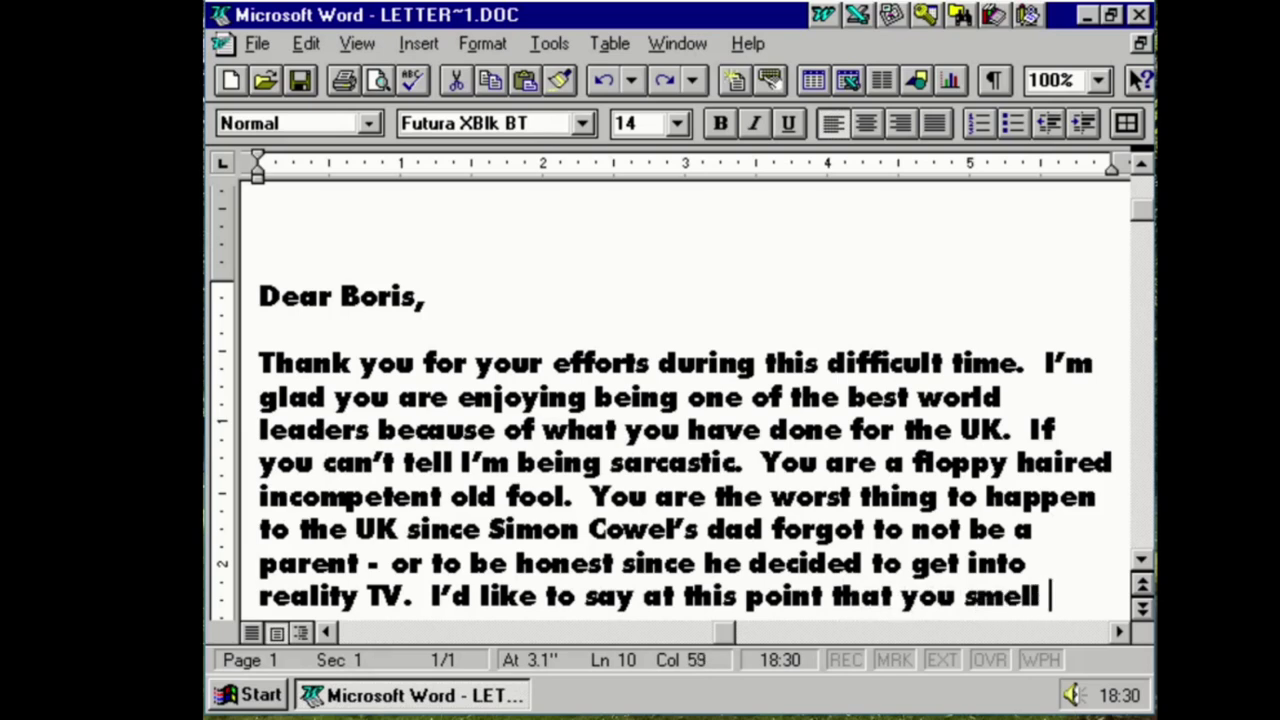
type("like an Eleph")
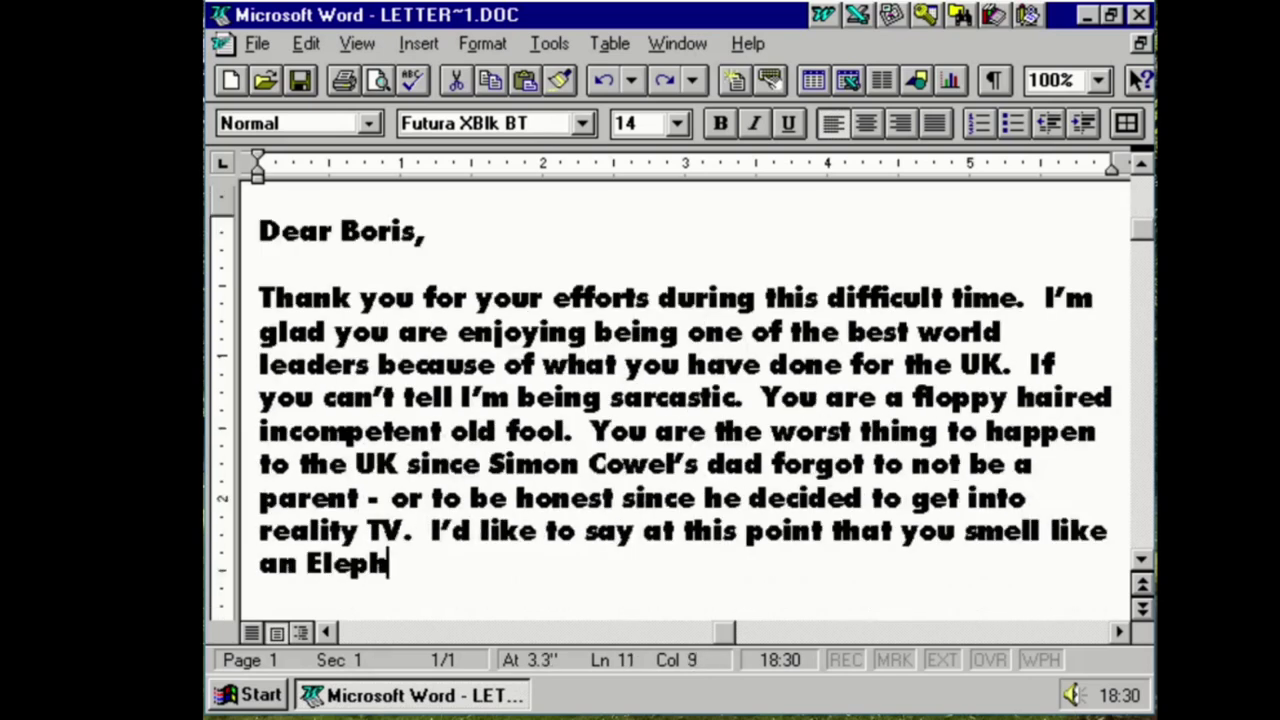
type("ant's butt, but I")
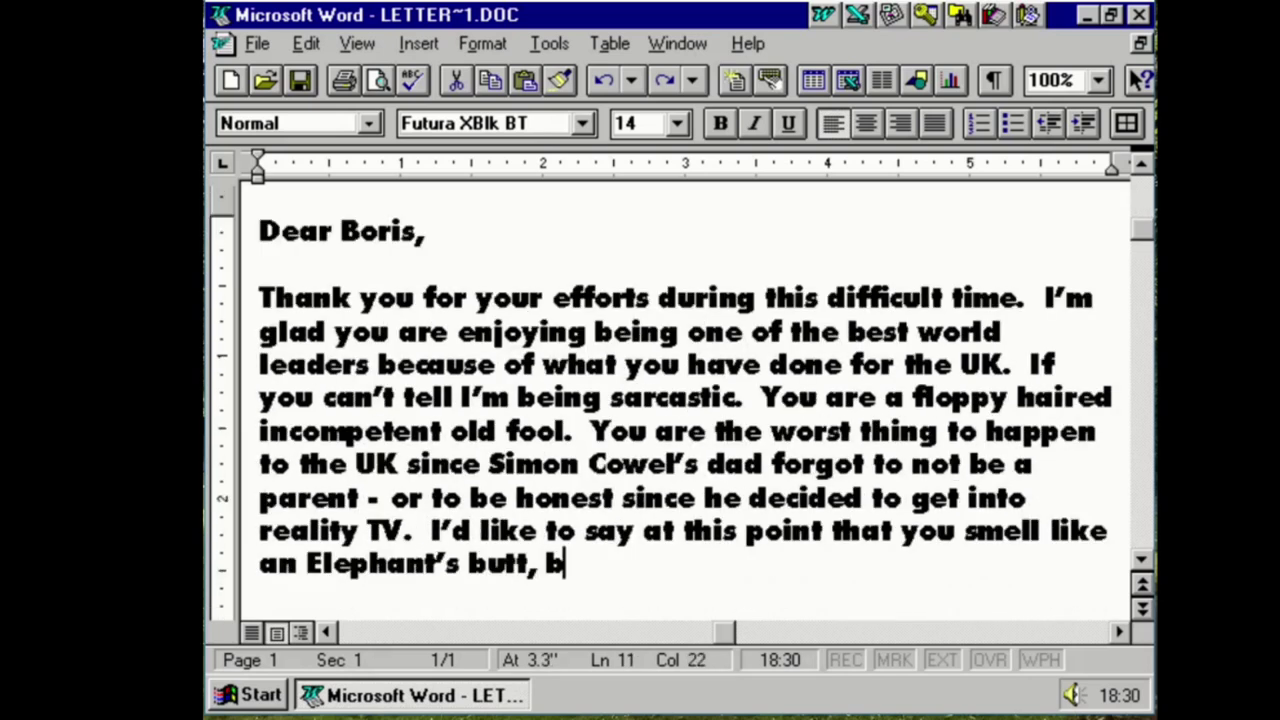
Complete the sentence with "remembered I am not a ten year old cartoon character helping to write a letter to my father's boss in 1991."
type(" remem")
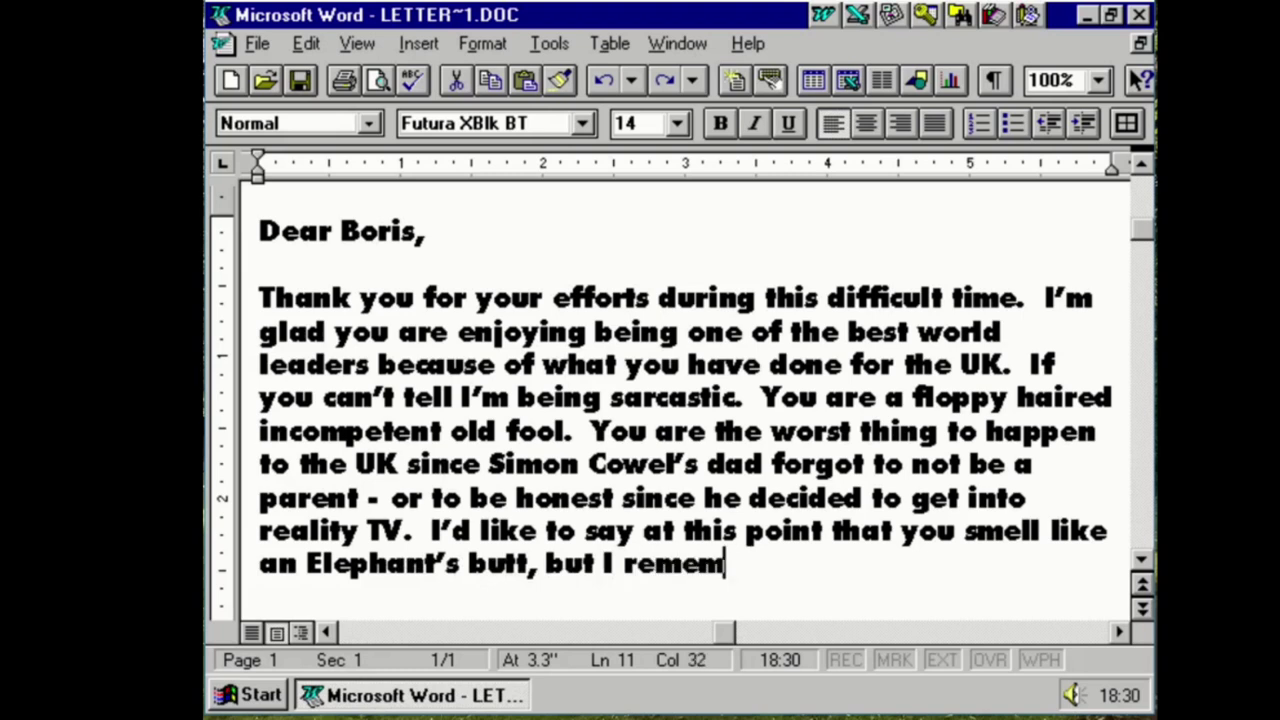
type("bbered ")
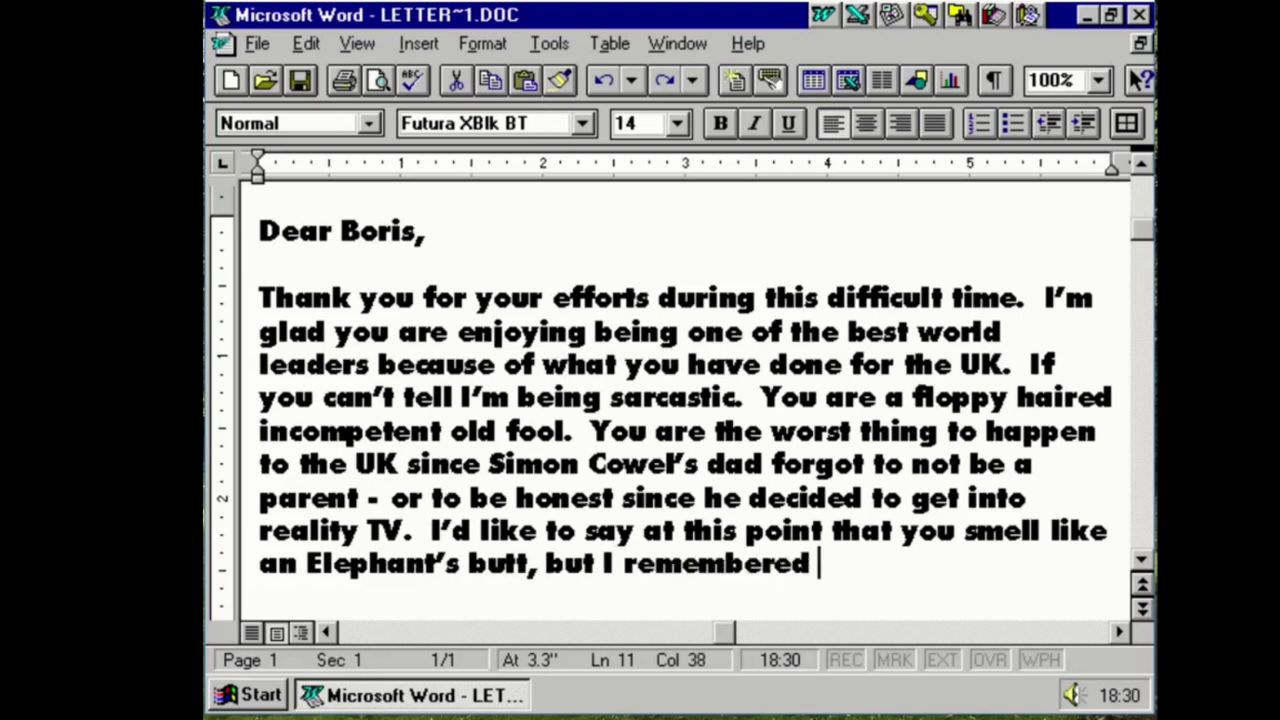
type("I am not a ten y")
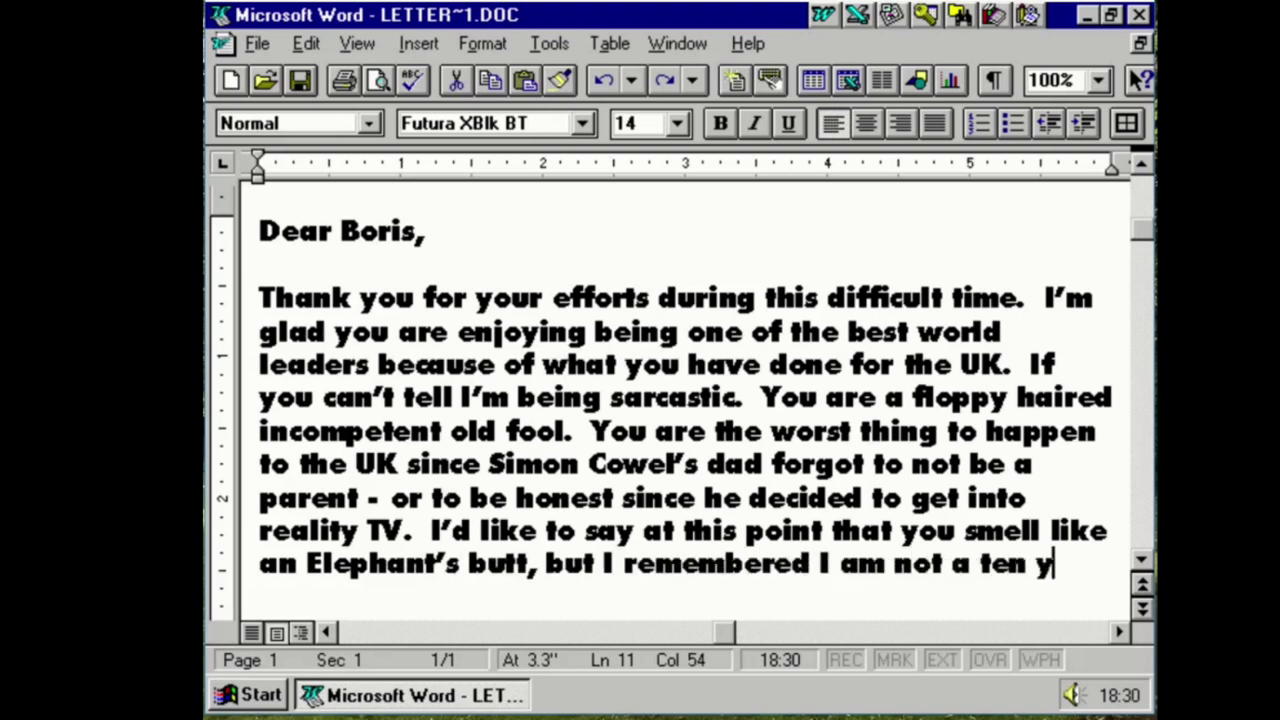
type("ear old cartoon")
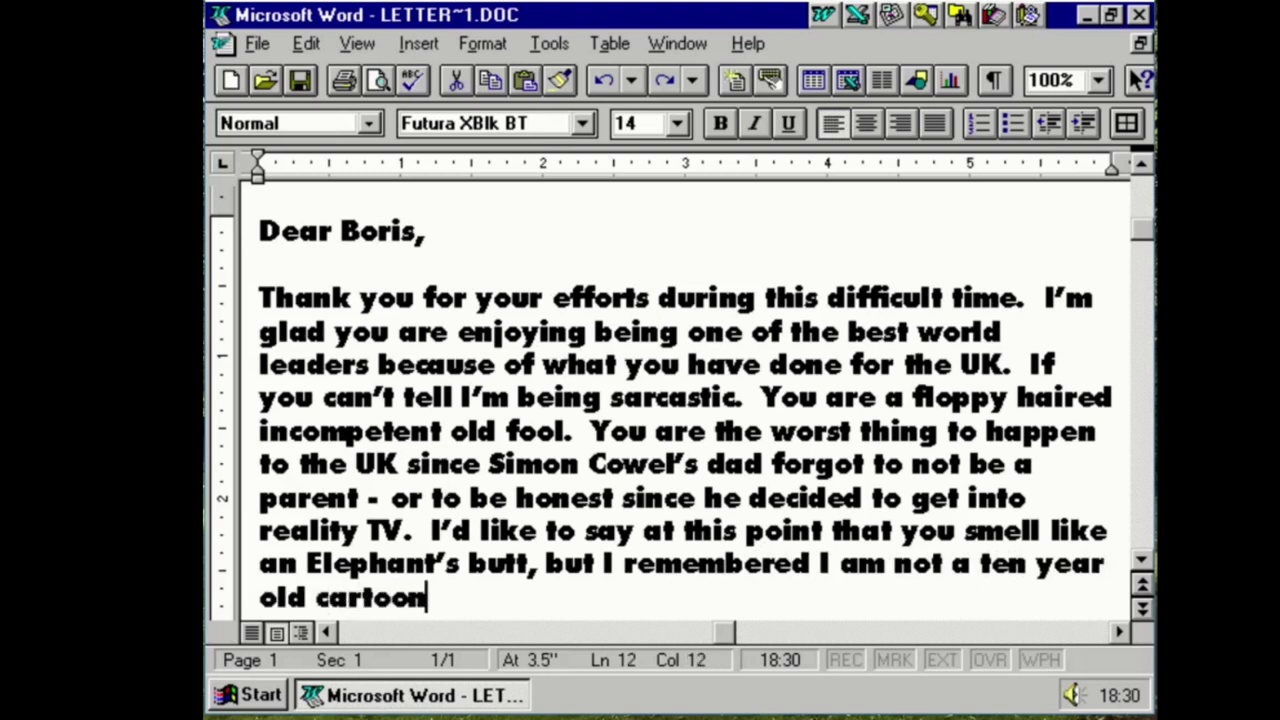
type(" character he")
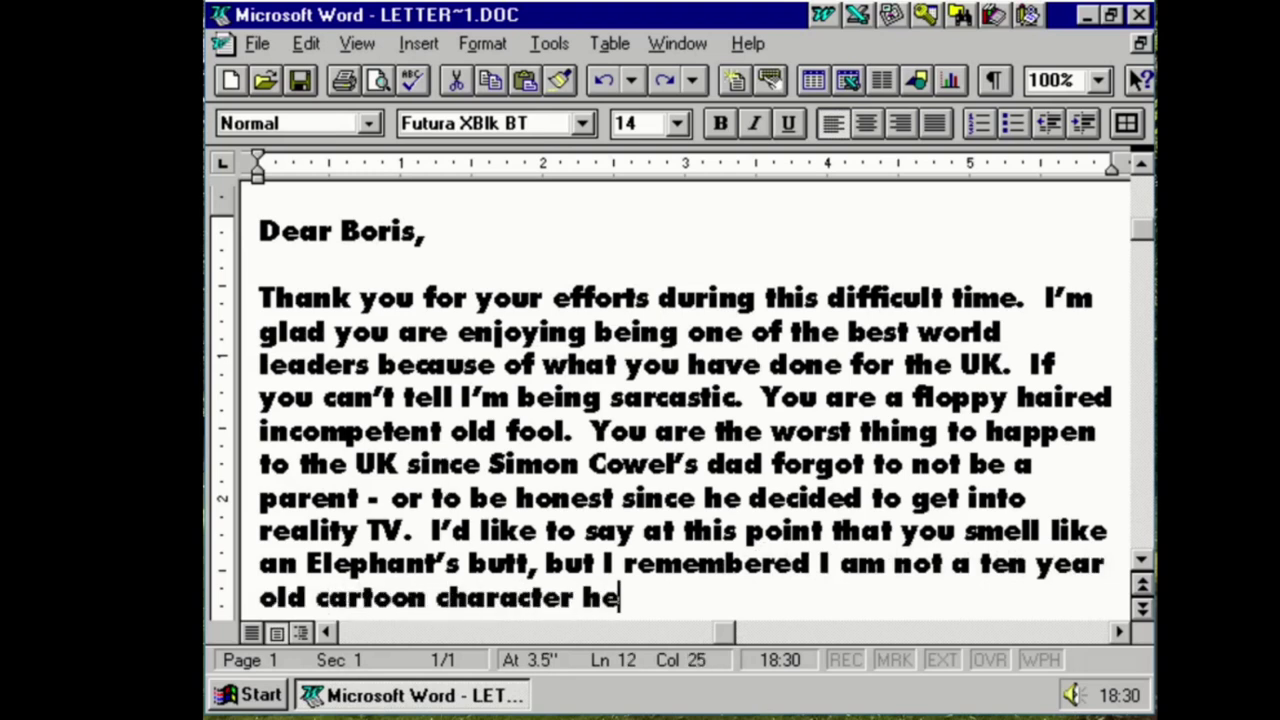
type("lping to write a ")
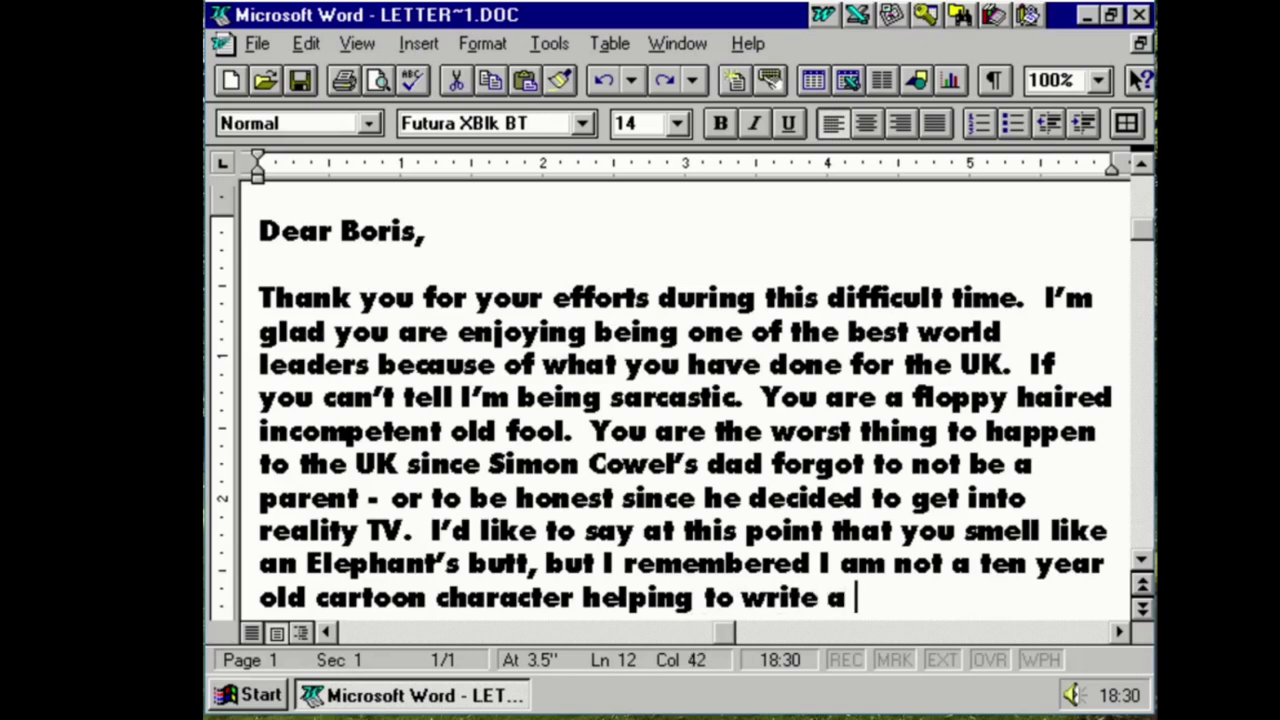
type("letter to my fat")
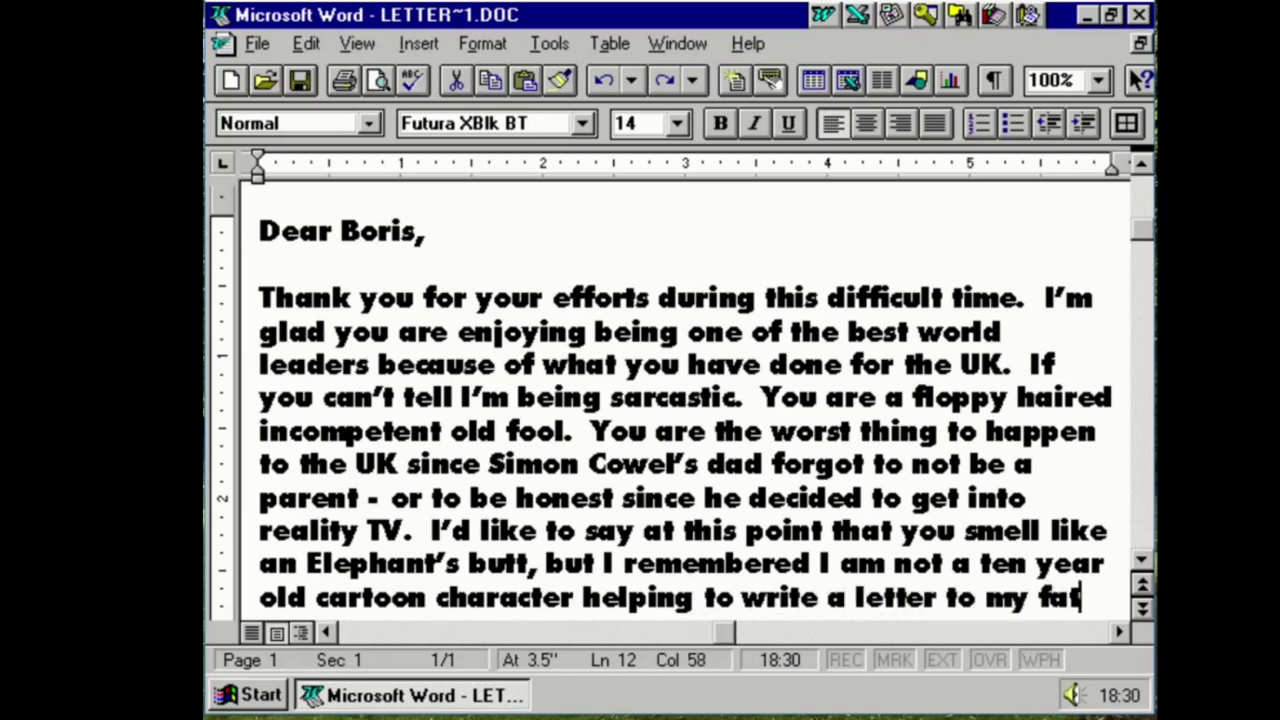
type("her's boss in 1991.")
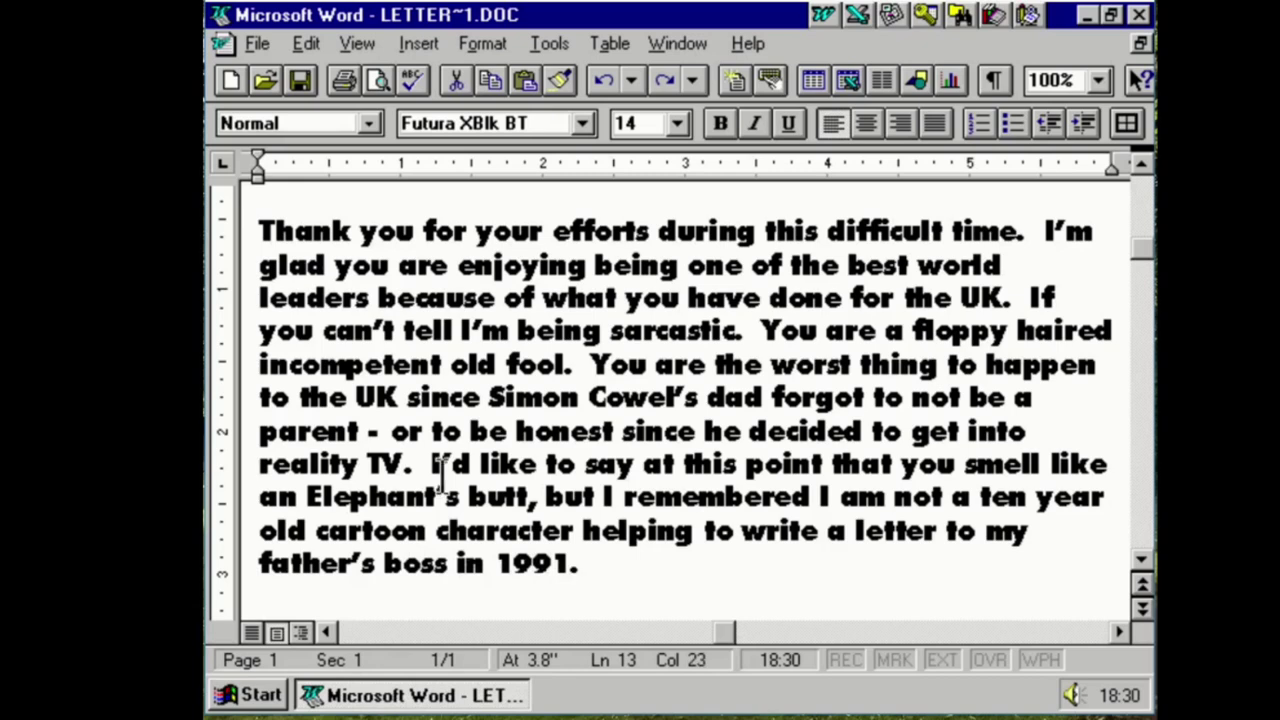
Close the letter with "Yours most un-sincerely" in a separate paragraph and sign it below with the sender's first name
key("Return")
key("Return")
type("You")
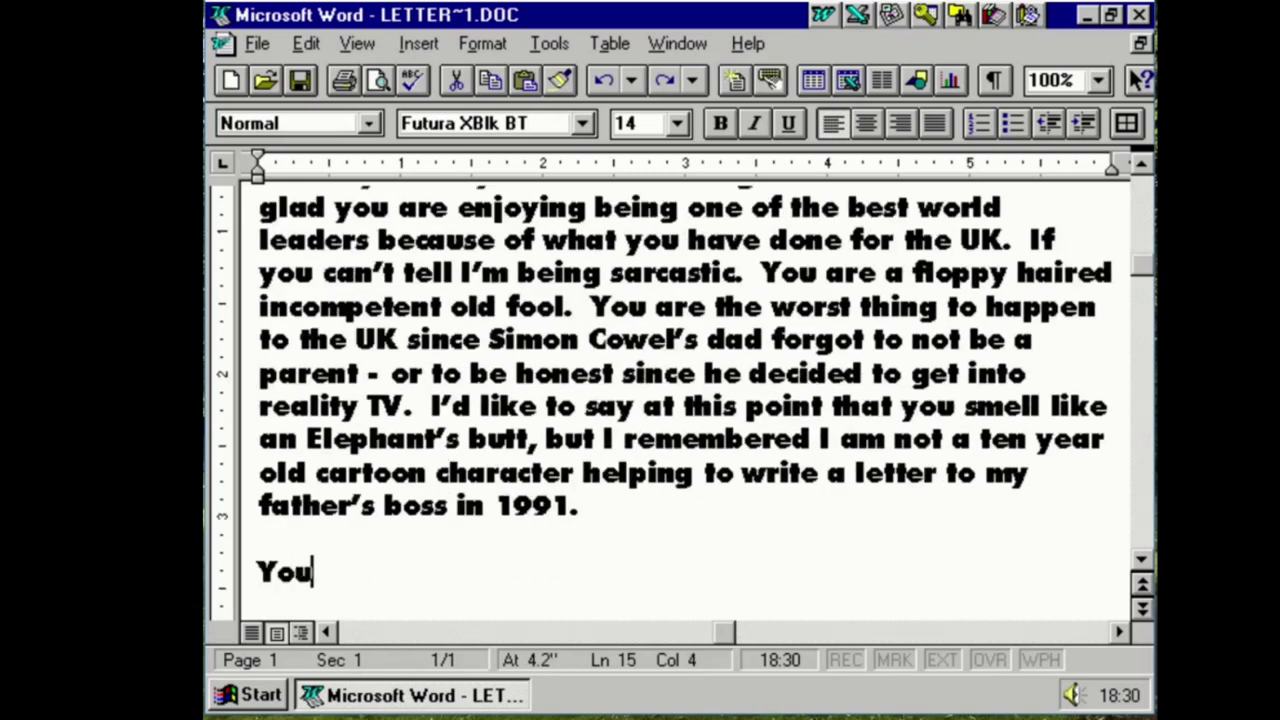
type("rs ")
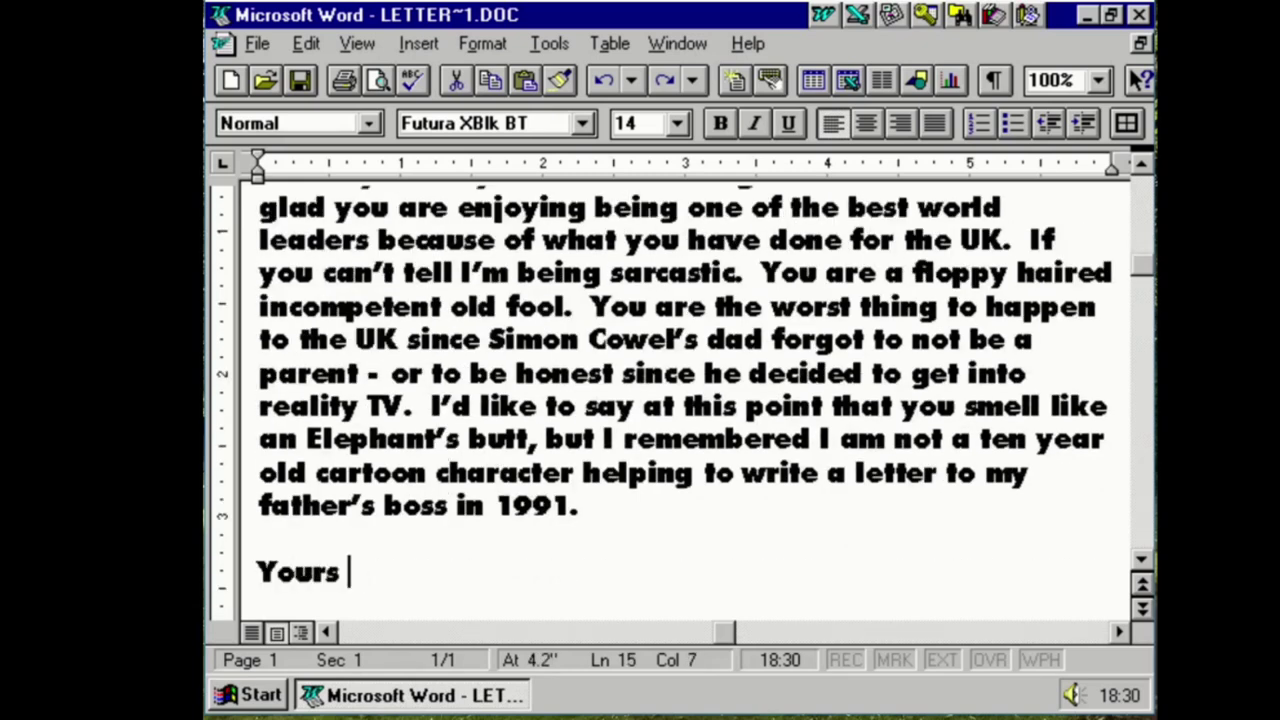
type("smost un-s")
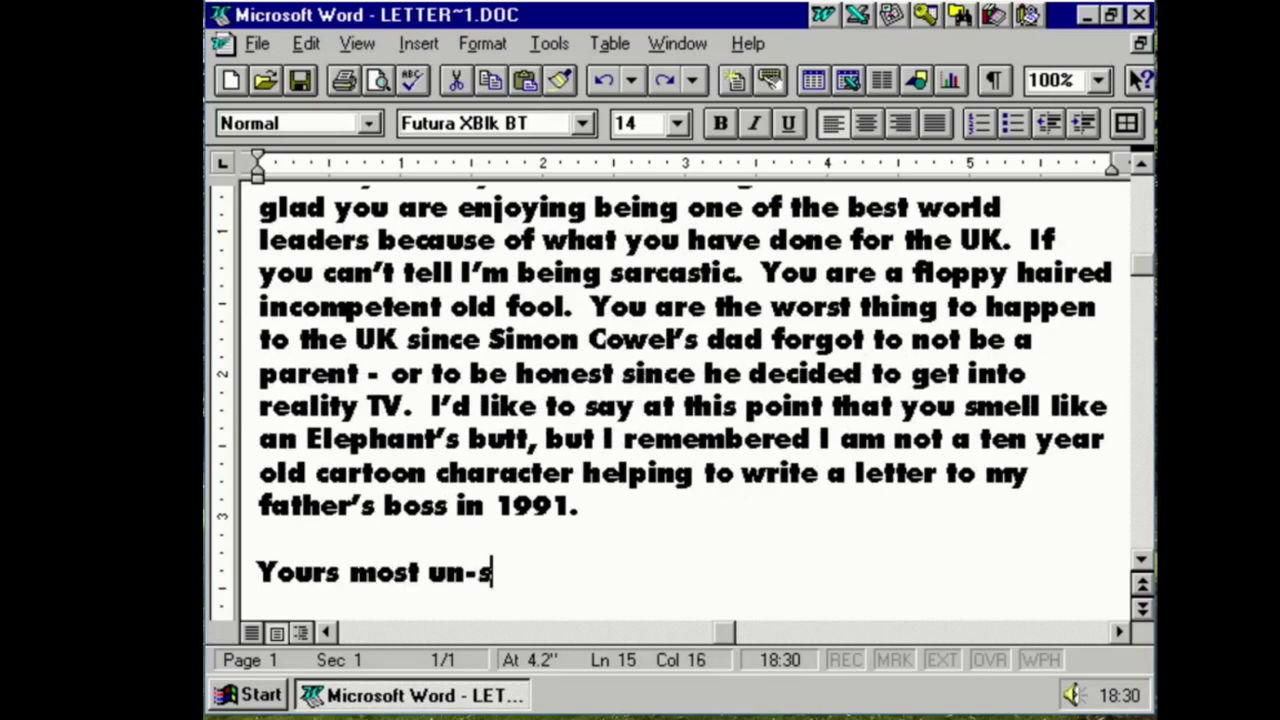
type("incerely")
key("Return")
key("Return")
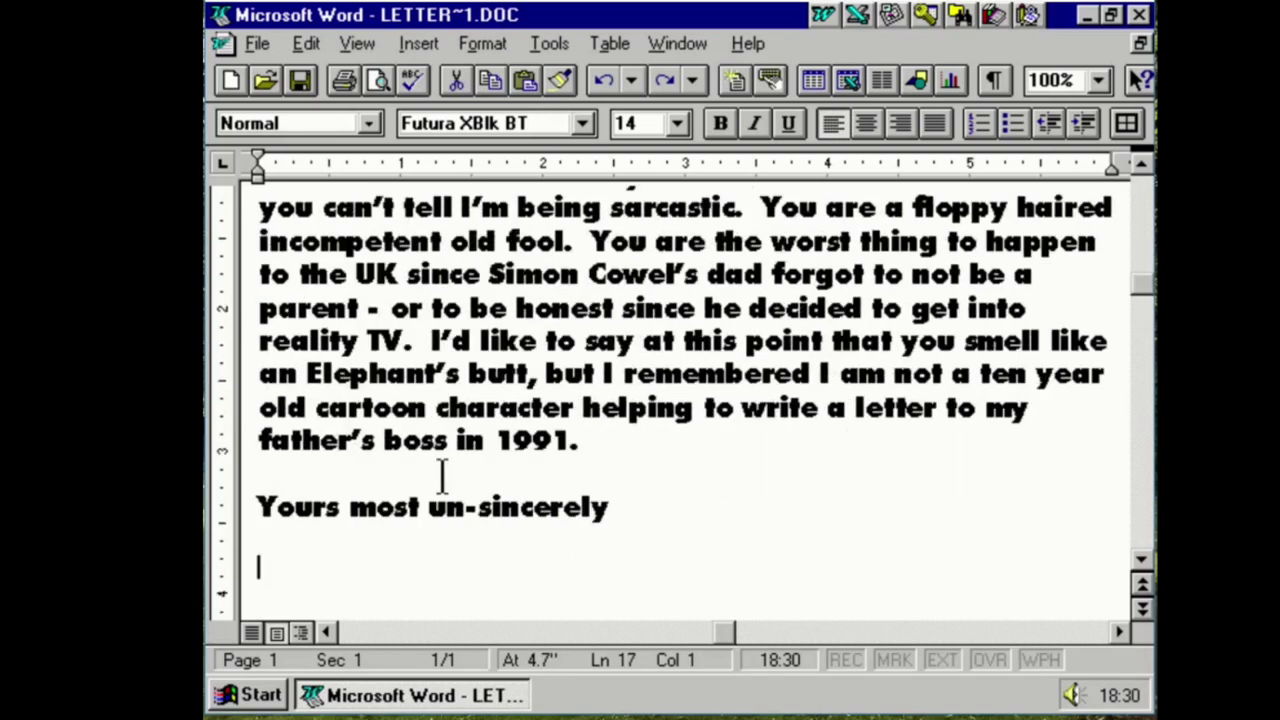
type("Jay")
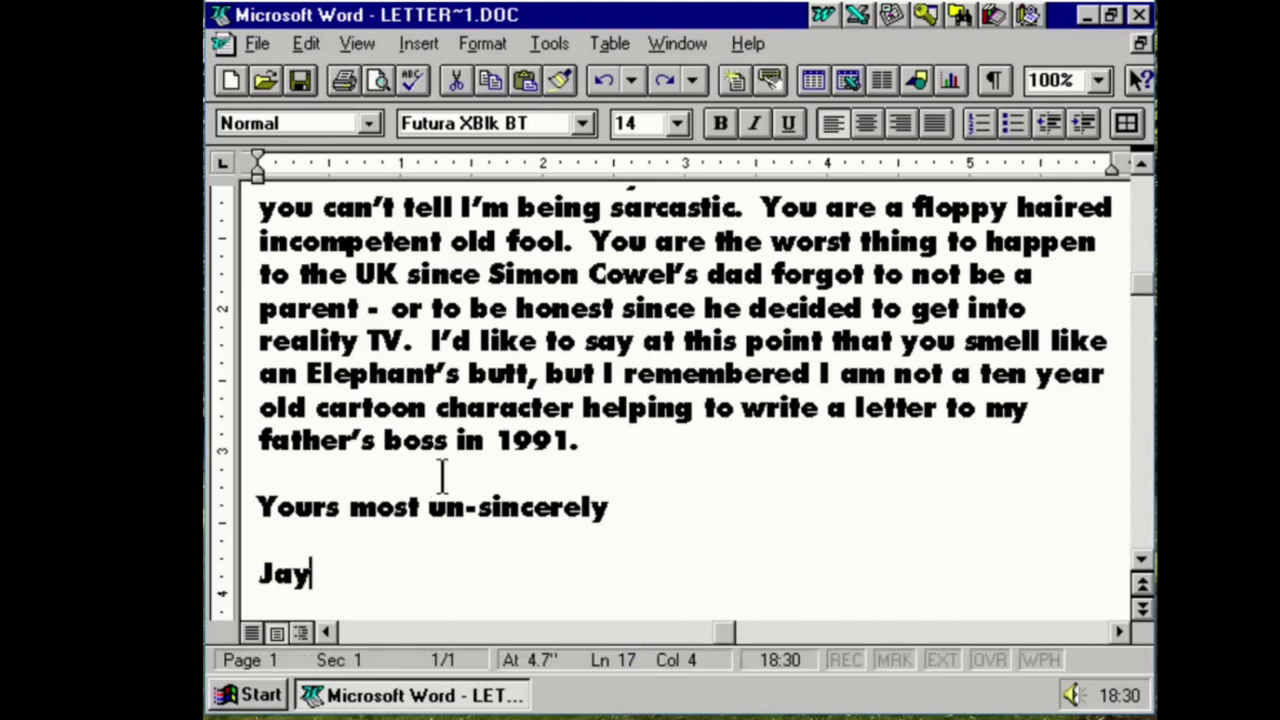
Exit Word, keeping the letter's changes, and reopen the "Letter to Boris Johnson" document from the desktop
left_click(258, 43)
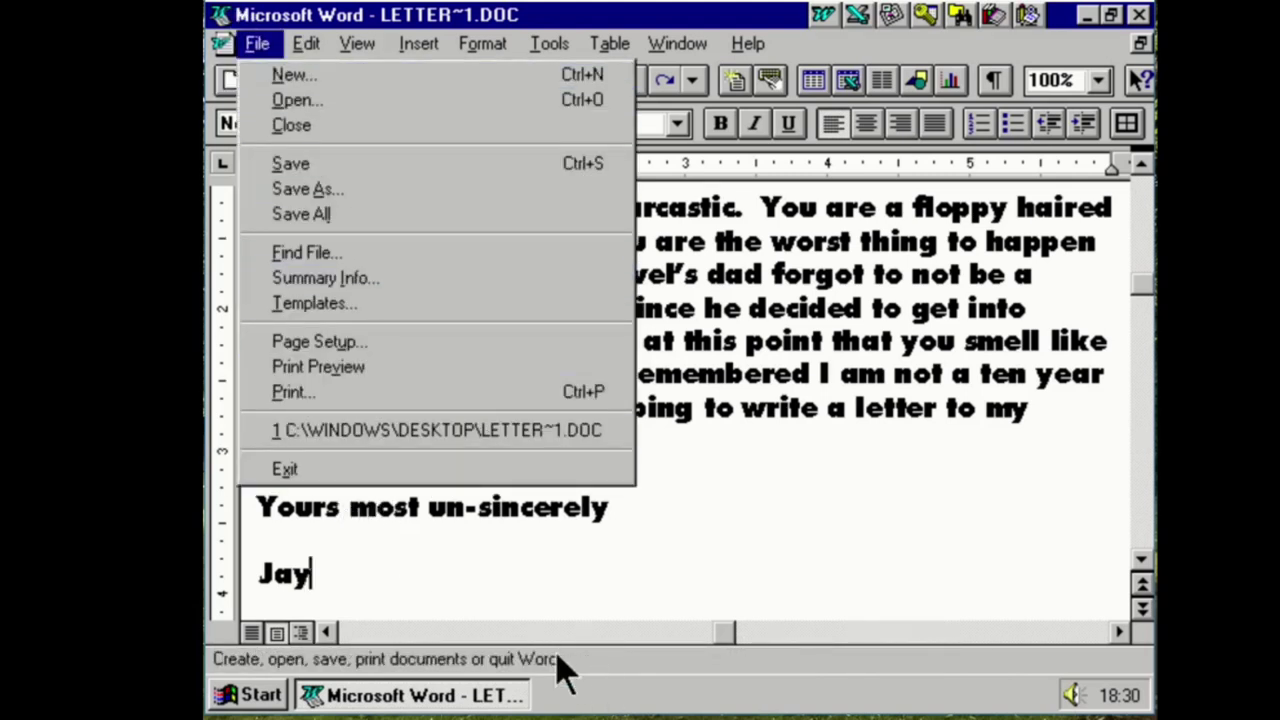
left_click(548, 470)
double_click(440, 198)
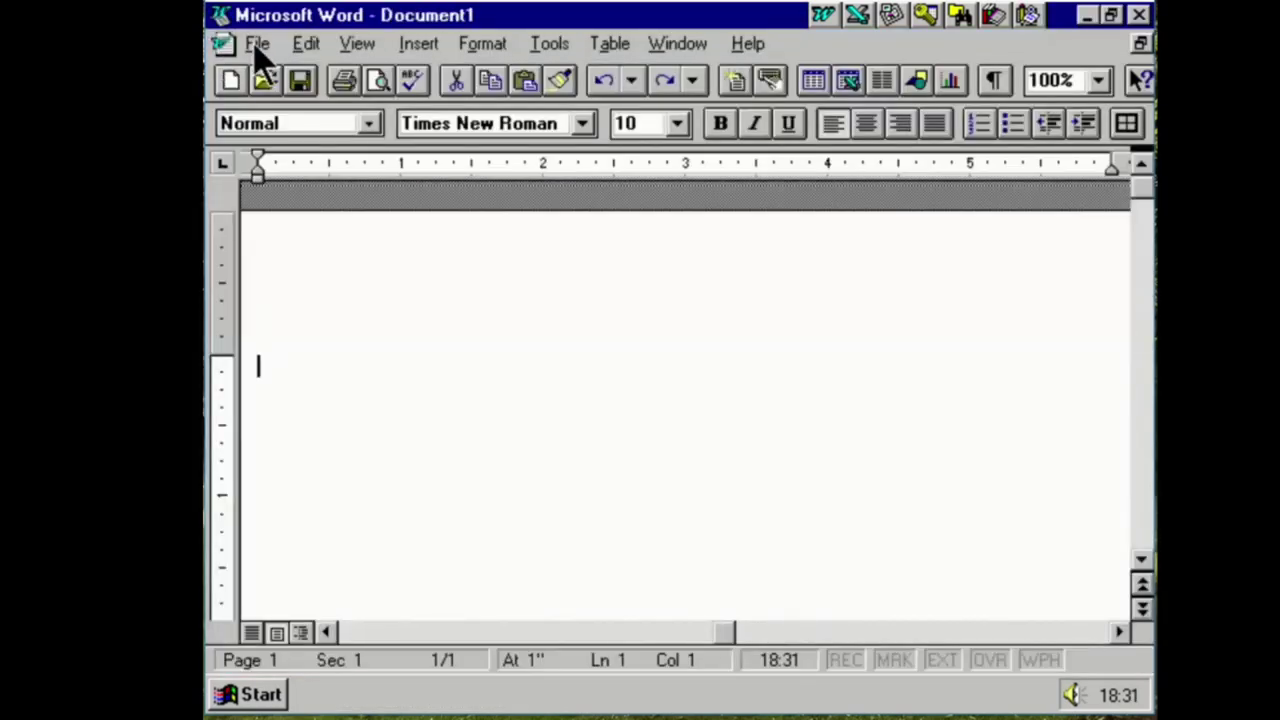
Print the whole letter through Acrobat PDFWriter to a PDF named "Boris" on the desktop, accepting the default document information
left_click(257, 43)
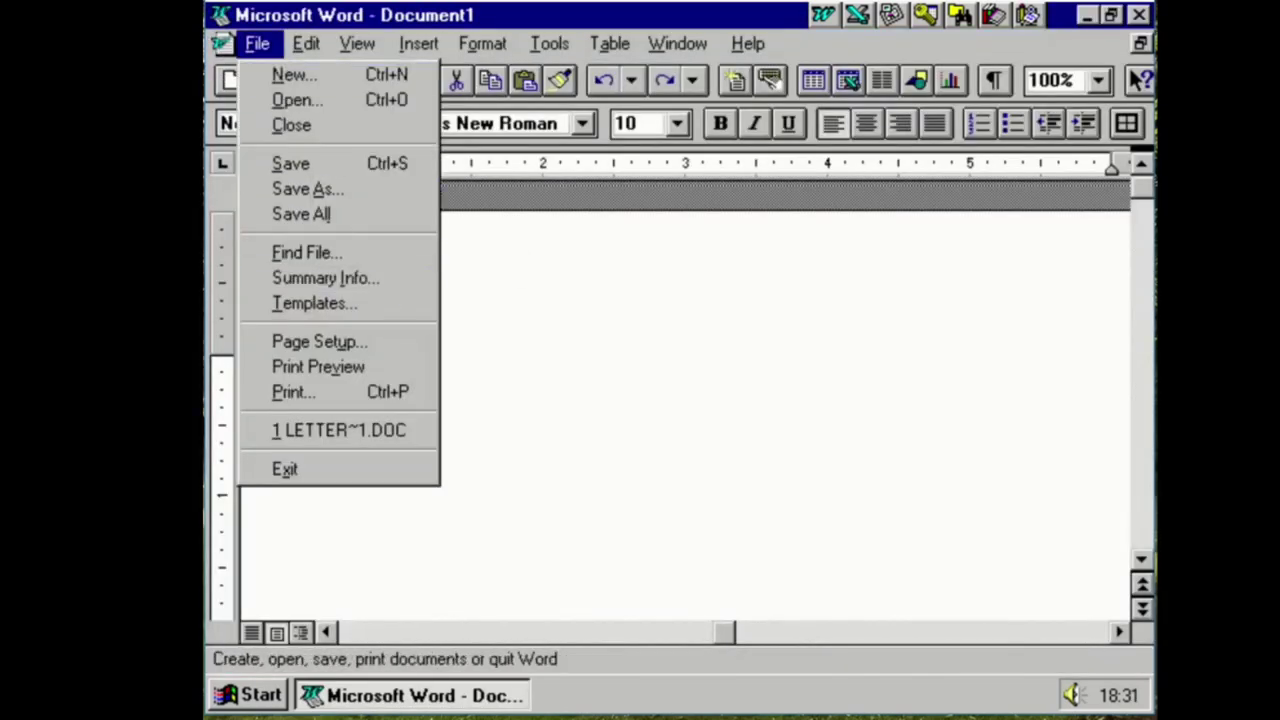
left_click(262, 43)
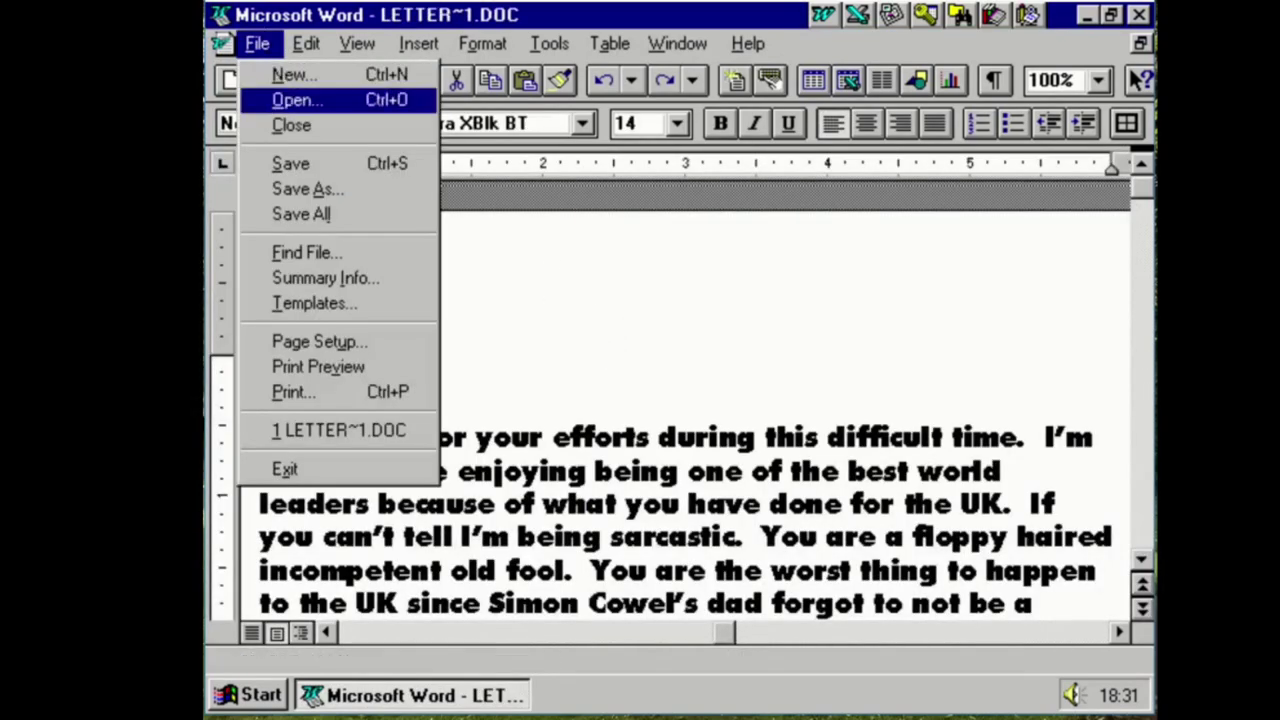
left_click(356, 394)
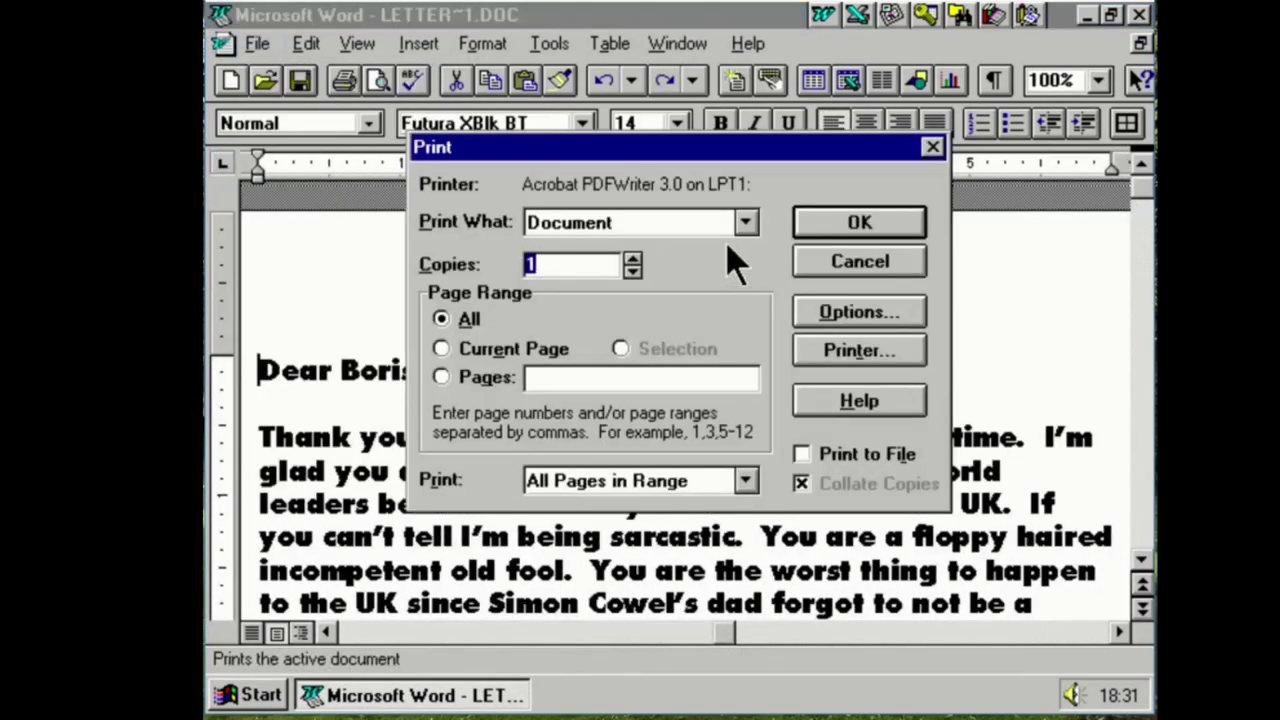
left_click(884, 226)
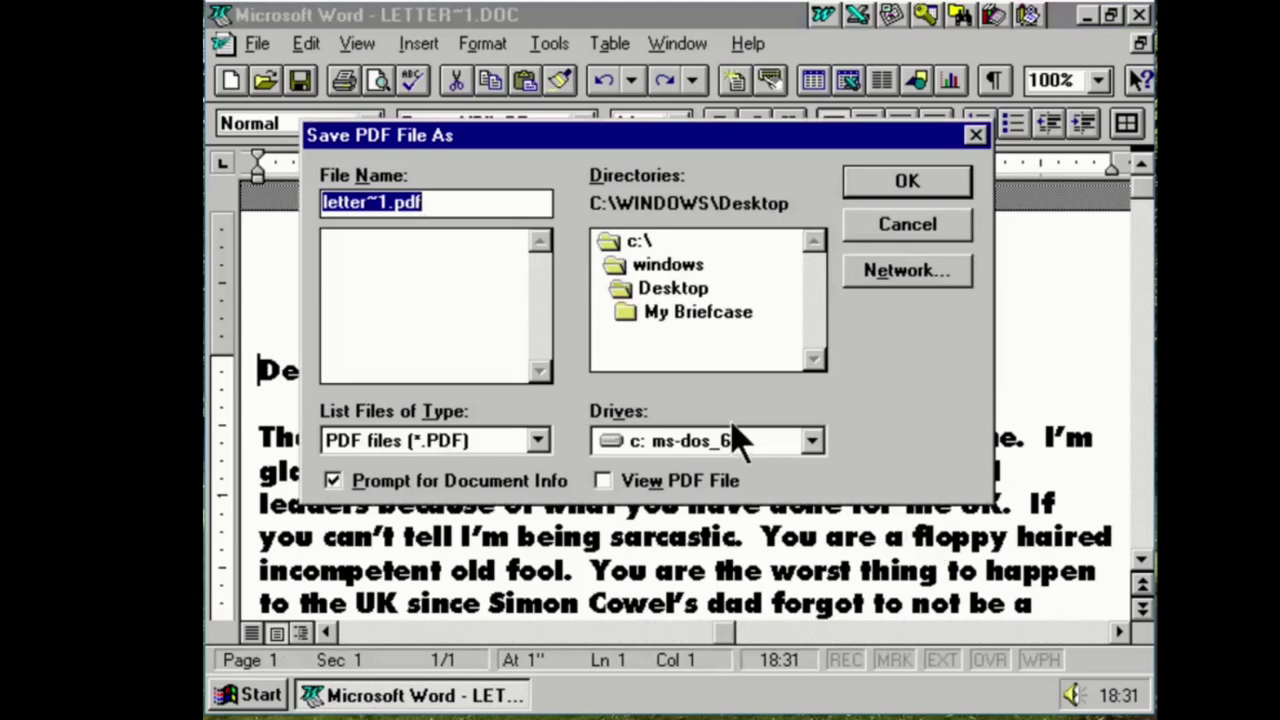
type("Bori")
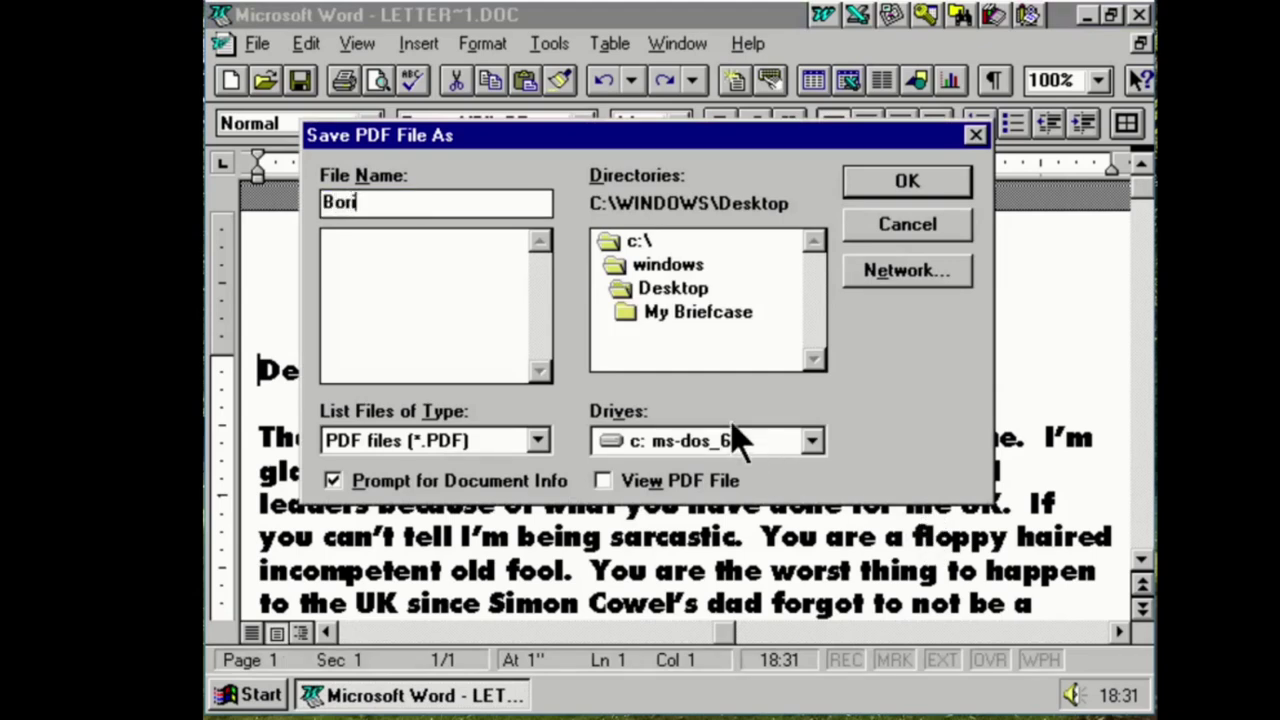
type("s")
key("Return")
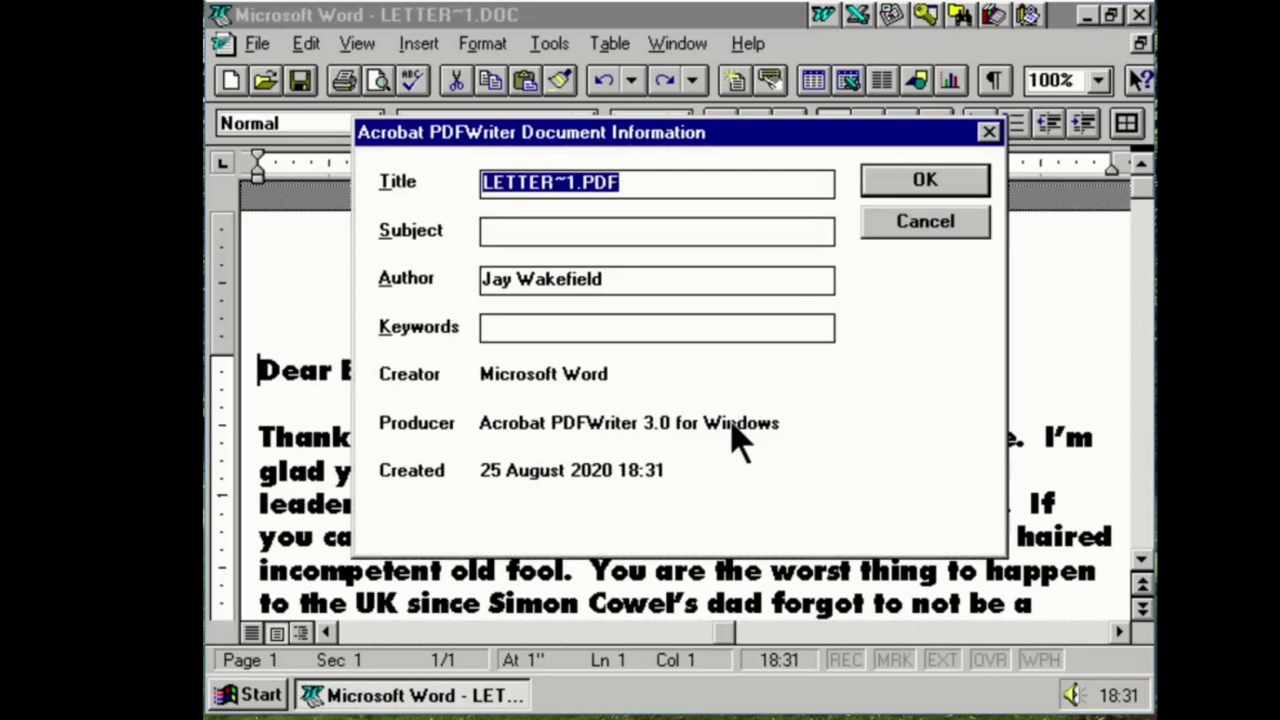
key("Return")
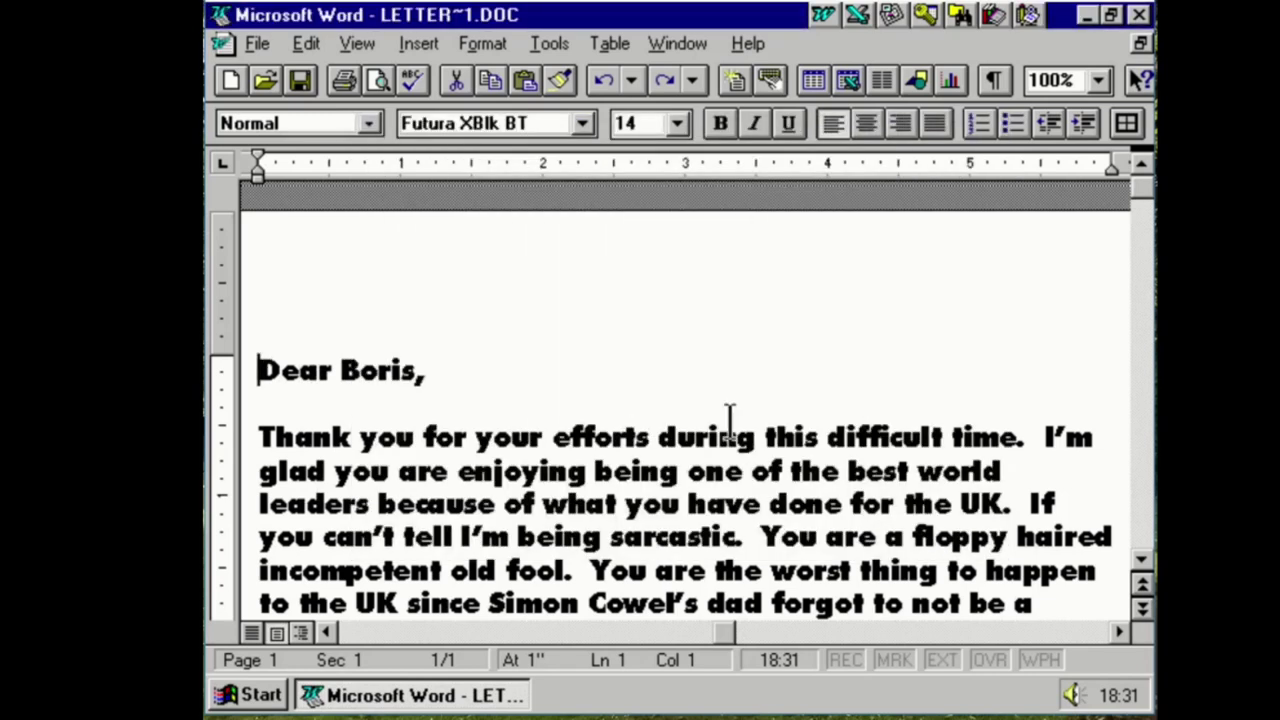
Close the Word document, look at the Acrobat PDFWriter 3.0 printer in the Printers folder, and close the folder
right_click(445, 695)
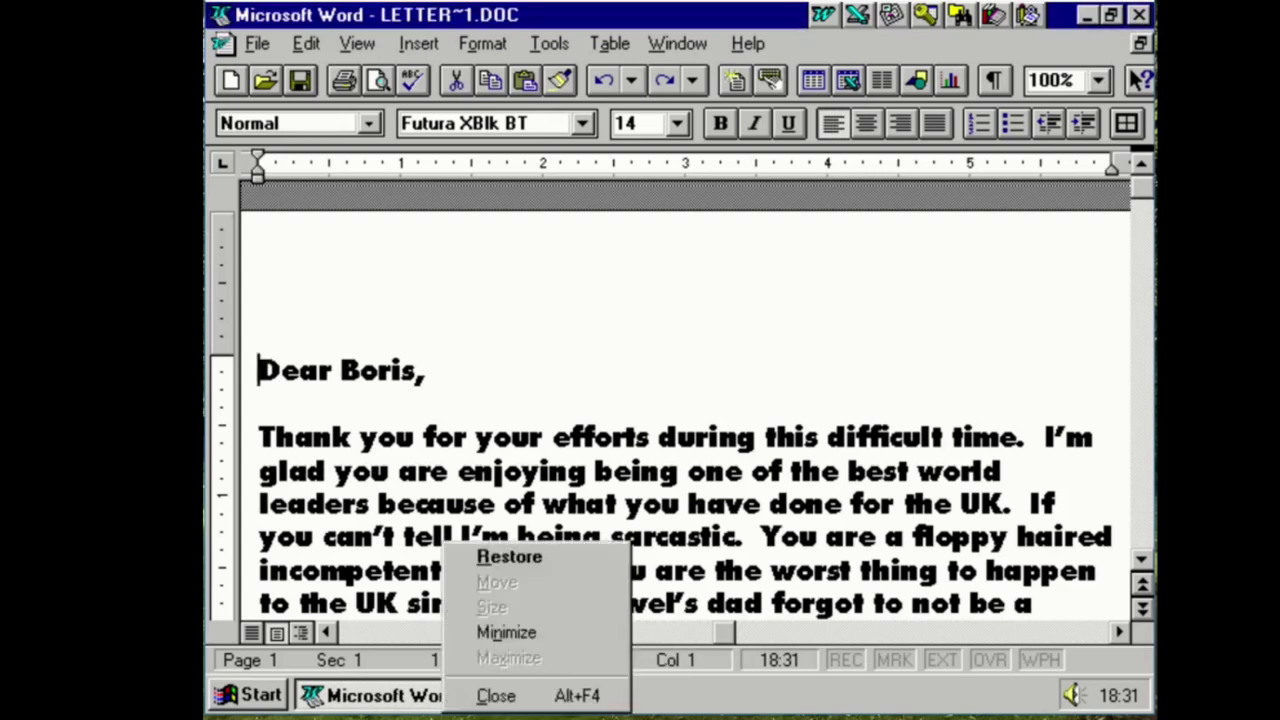
left_click(468, 695)
left_click(214, 700)
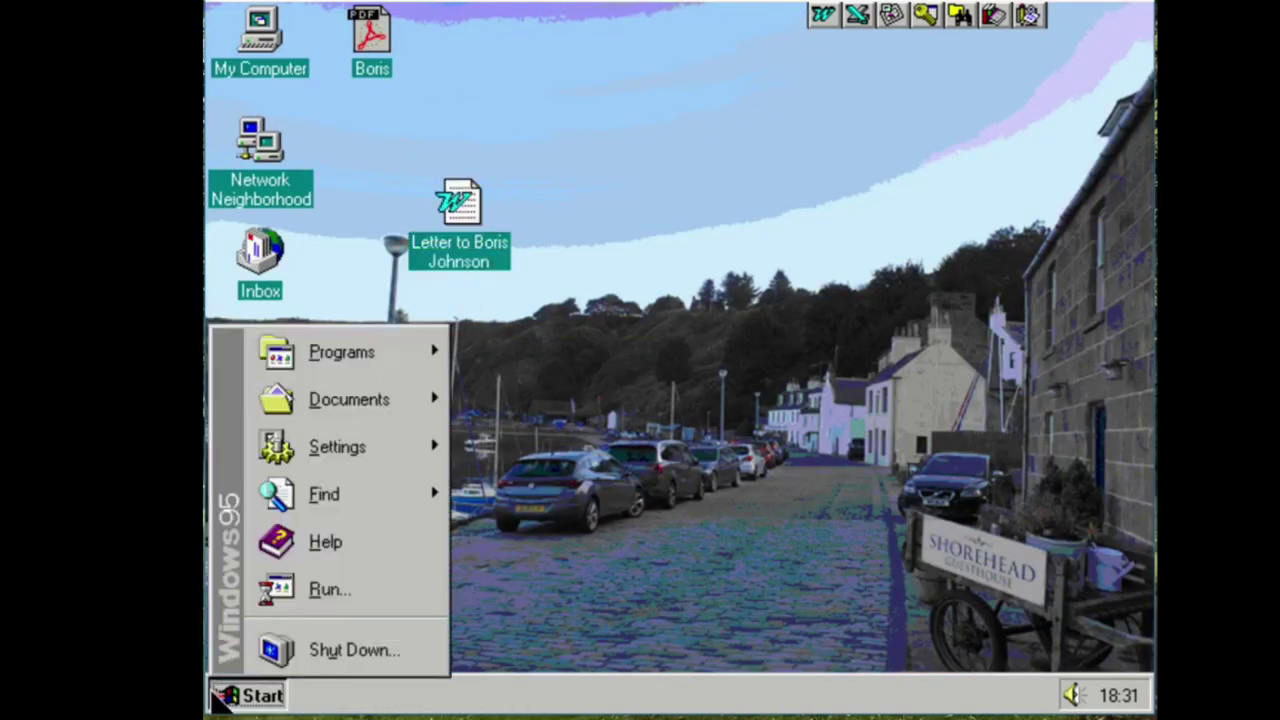
mouse_move(434, 447)
left_click(545, 459)
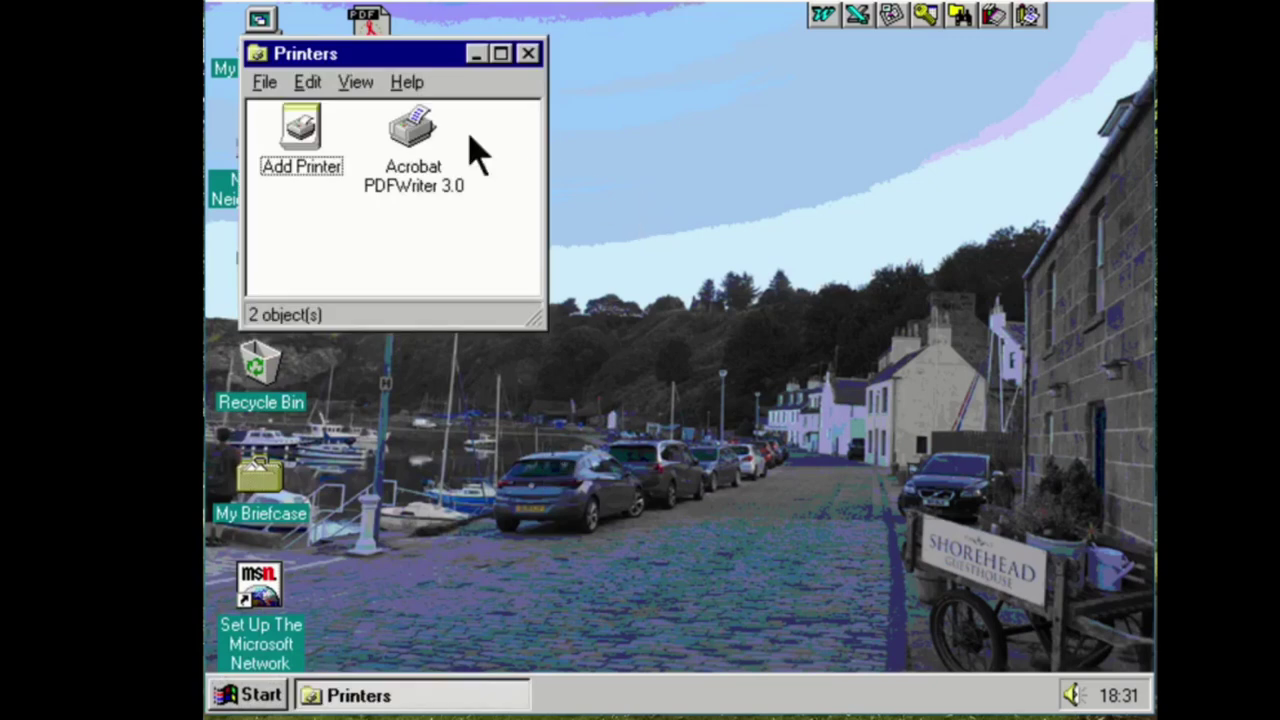
left_click(413, 140)
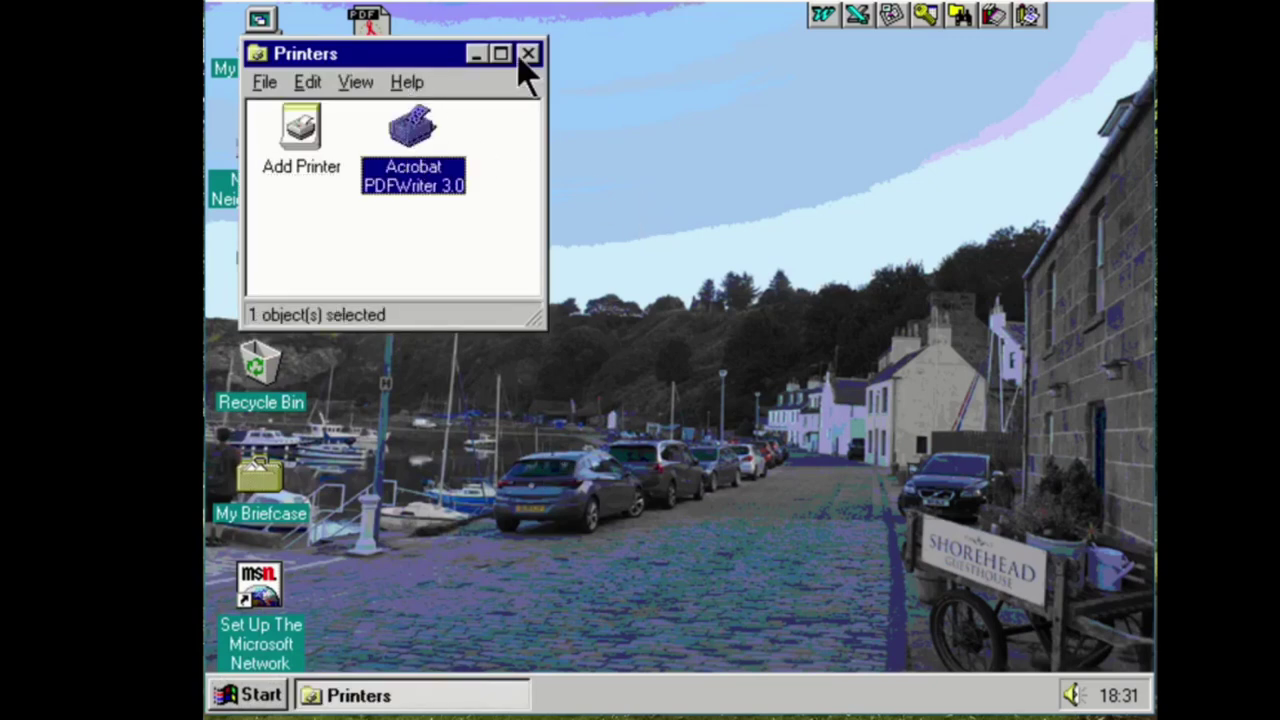
left_click(528, 53)
Open the "Boris" PDF from the desktop, read the letter down to its signature, and exit Acrobat Exchange
left_click(370, 32)
double_click(370, 35)
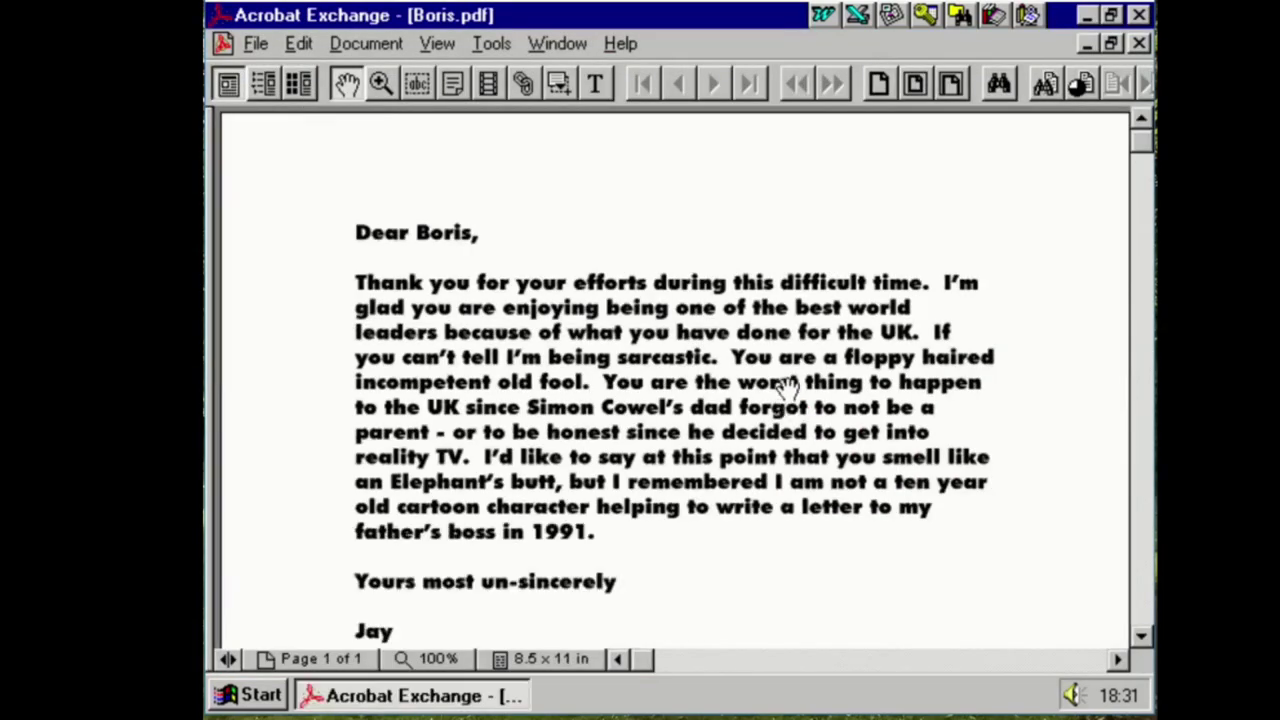
scroll(800, 368, "down", 1)
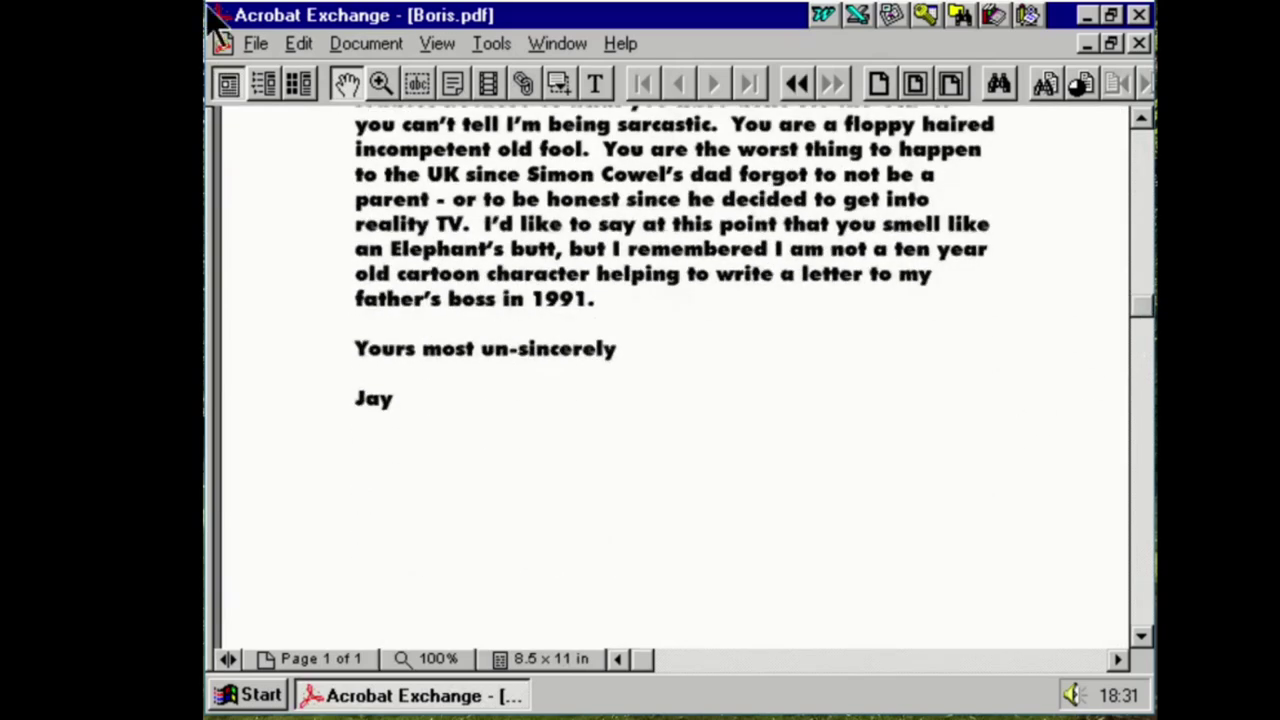
key("alt+F4")
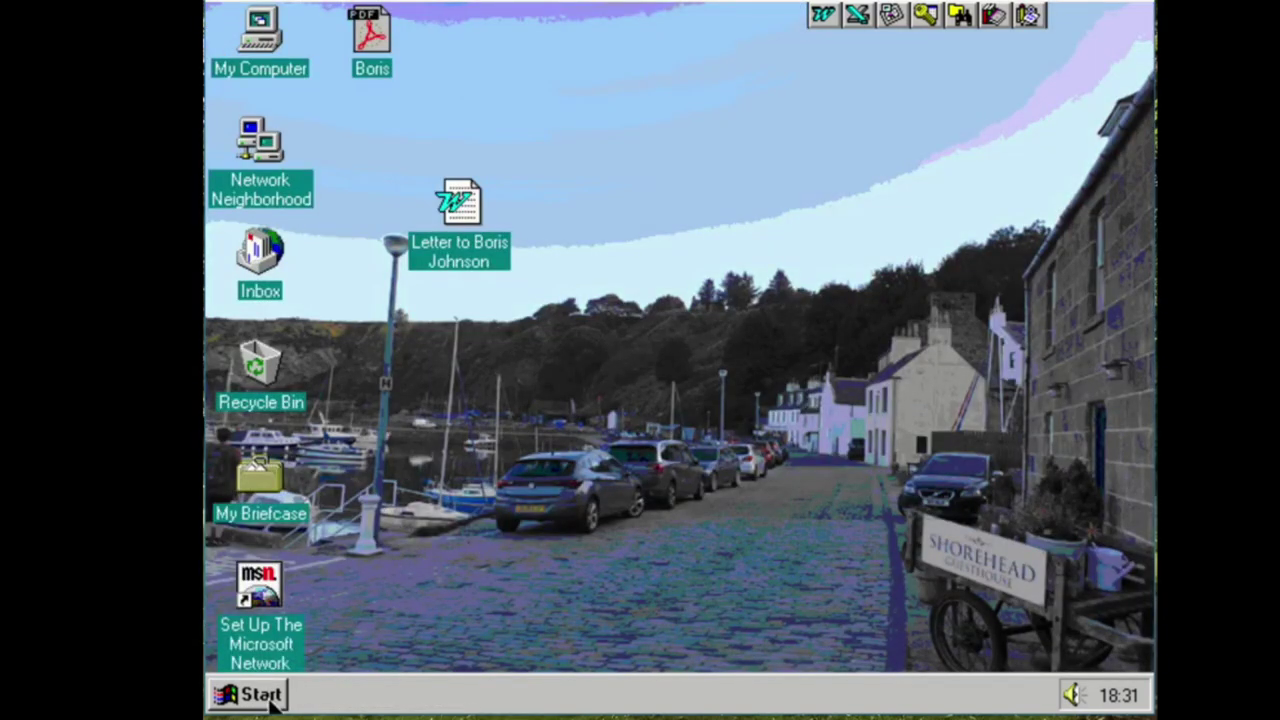
Try the High Color (16 bit) palette in the display settings, inspect the display adapter type, and cancel the settings
left_click(270, 700)
mouse_move(430, 358)
right_click(833, 352)
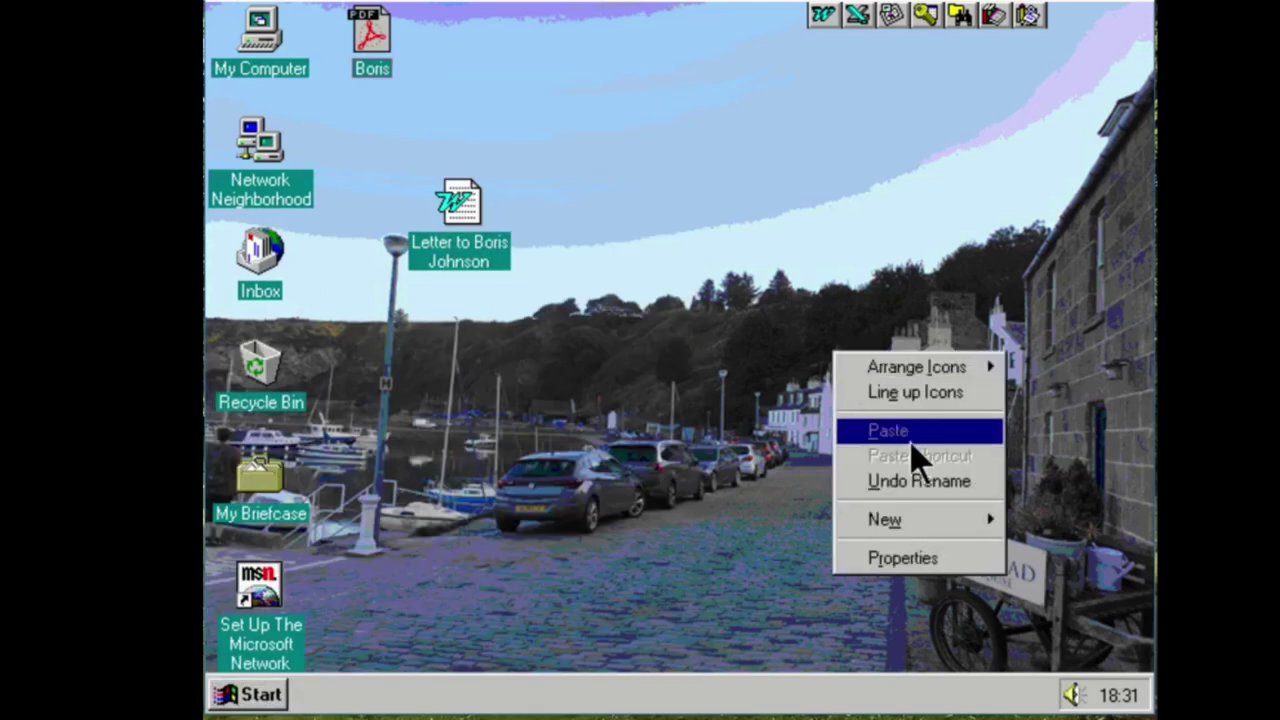
left_click(920, 560)
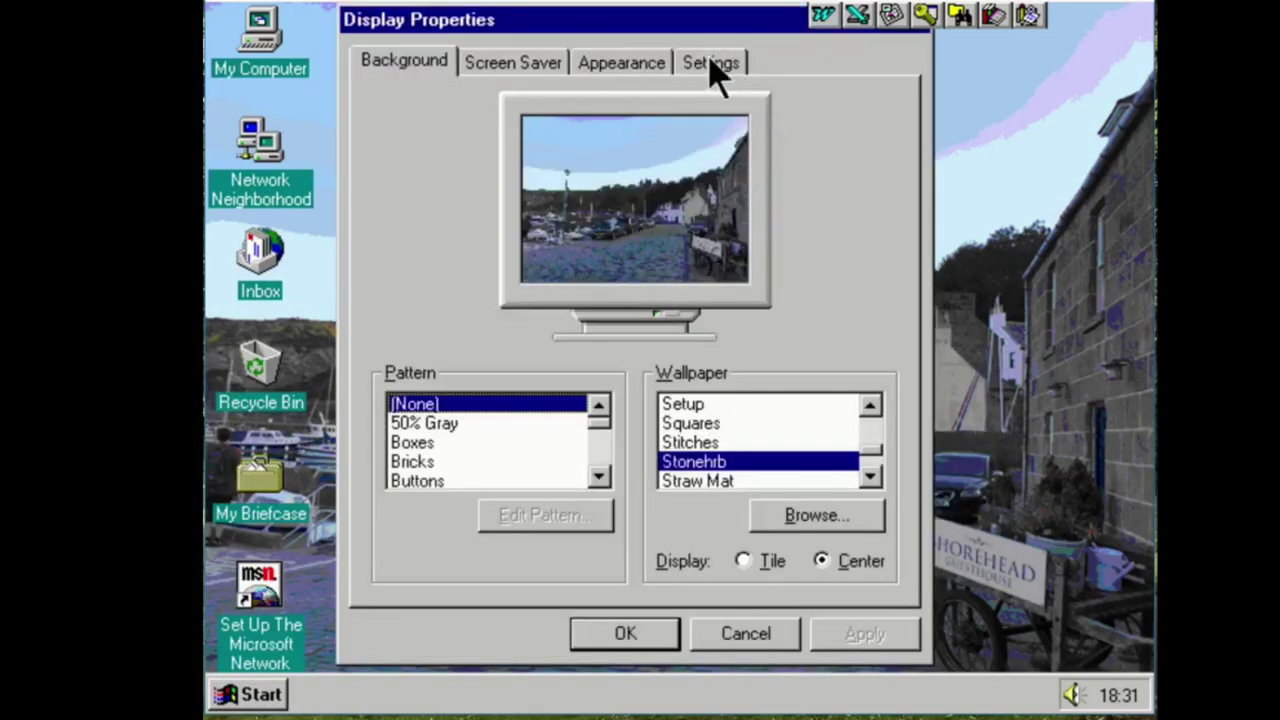
left_click(712, 64)
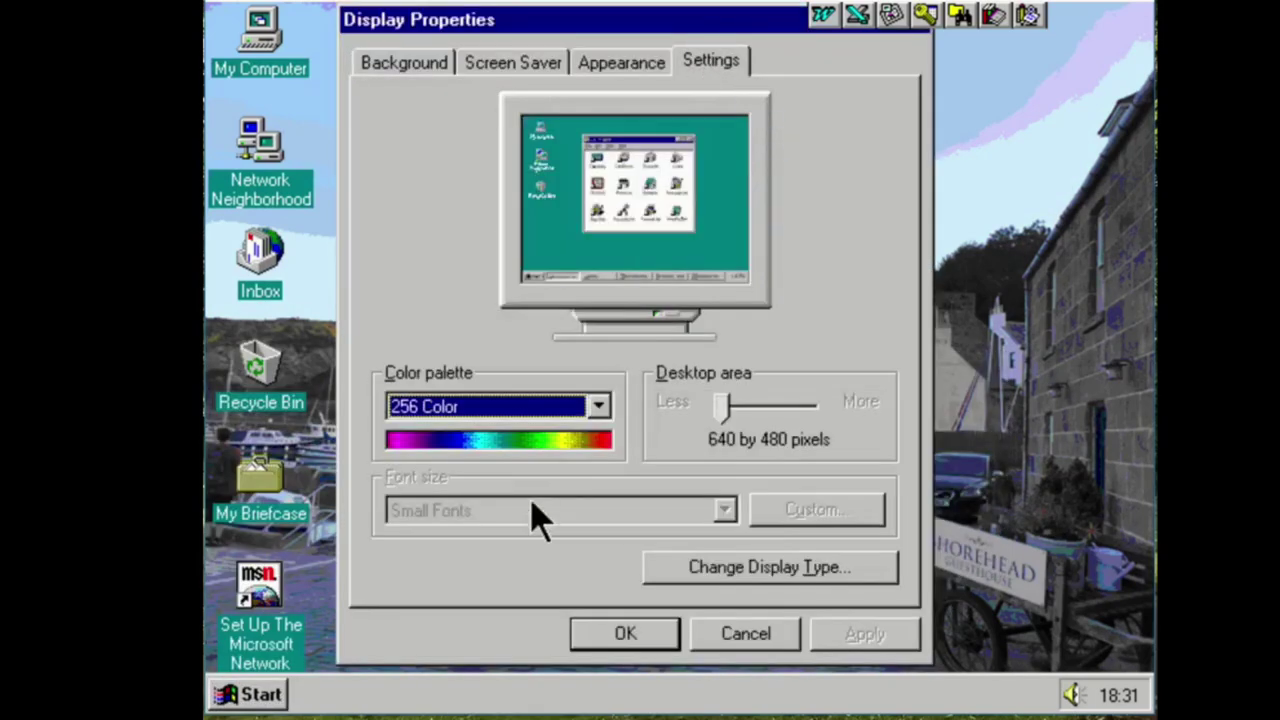
left_click(598, 406)
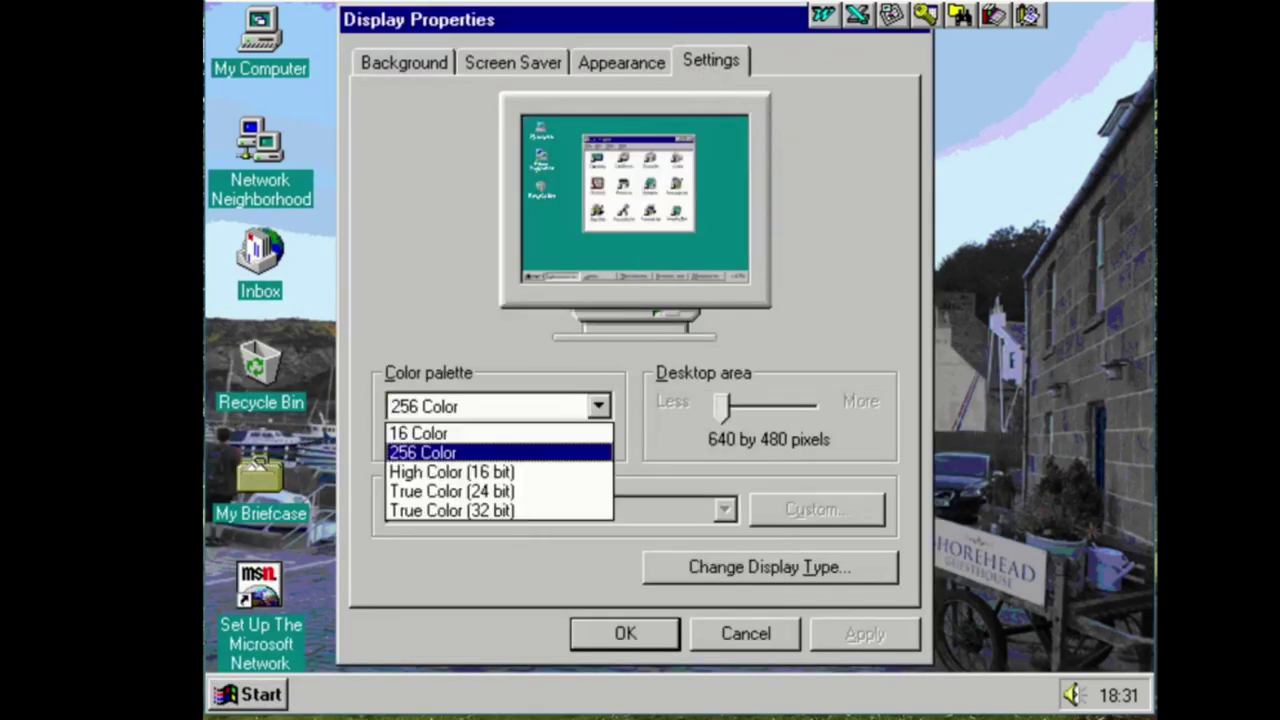
left_click(562, 474)
left_click(770, 567)
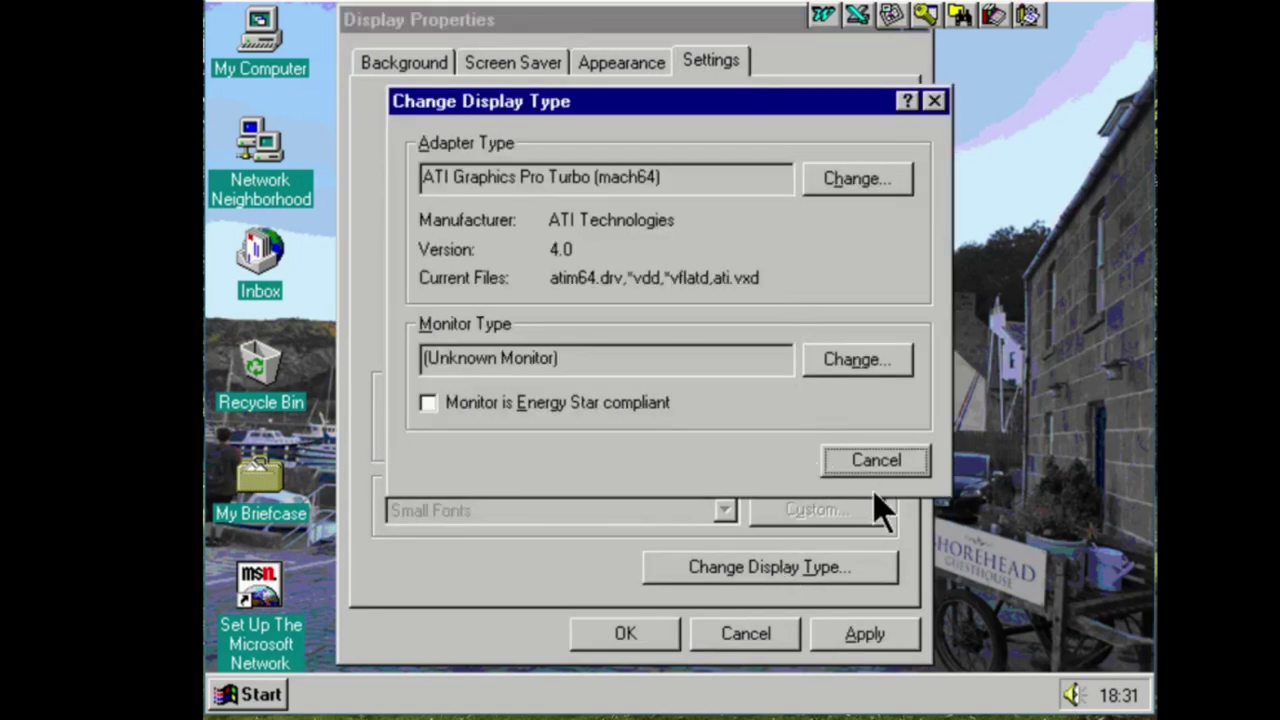
left_click(884, 459)
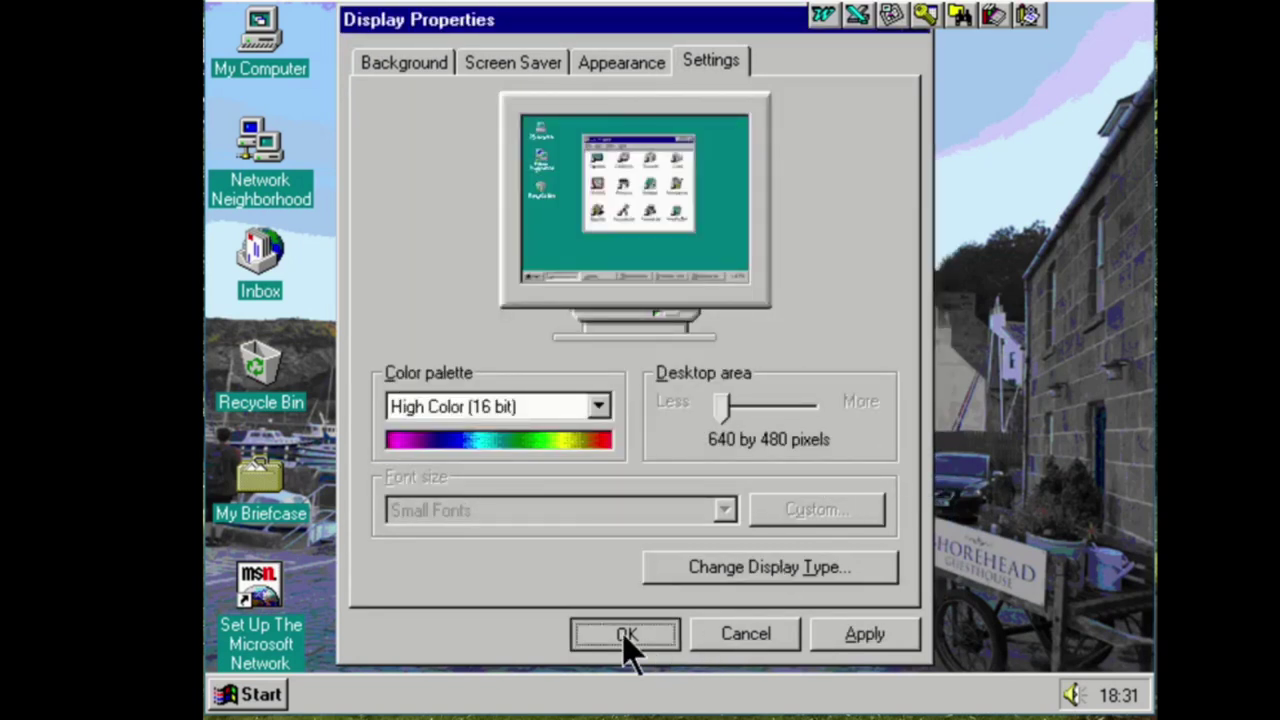
left_click(723, 634)
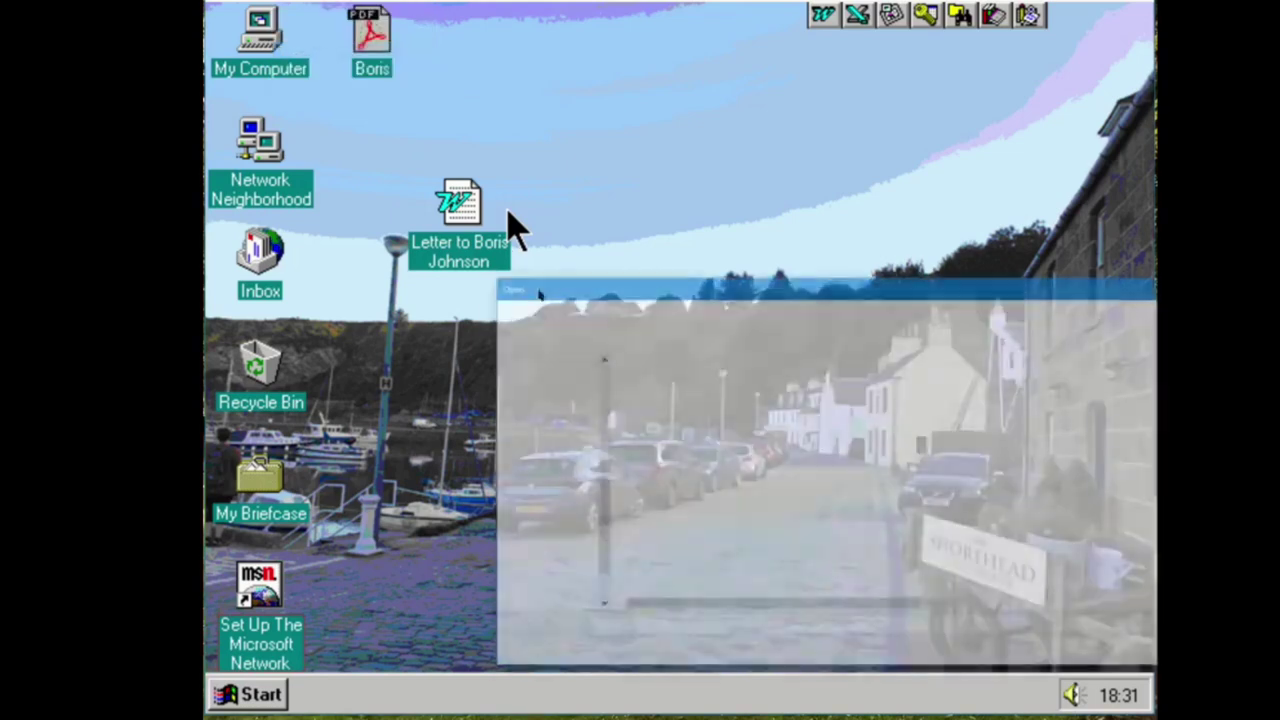
Mount the ATi Mach64 CD image from the host's My CDs folder and launch the ATI setup from drive D
left_click(758, 506)
key("BackSpace")
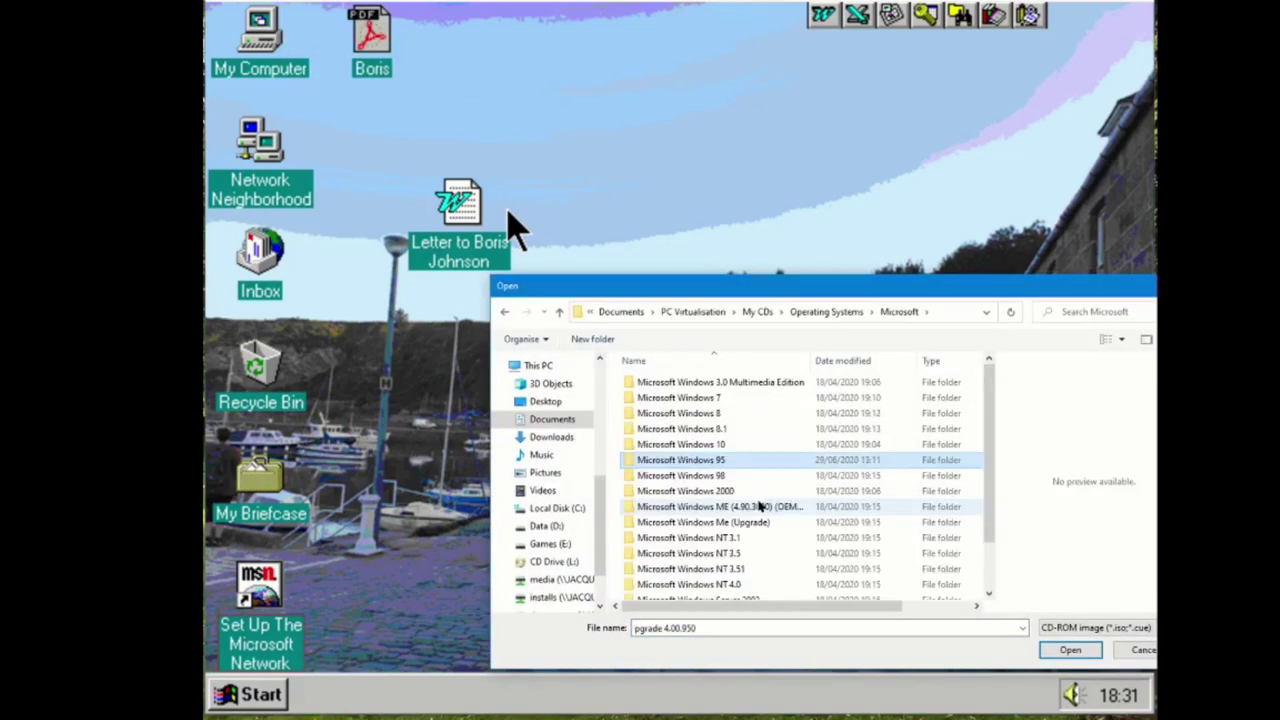
key("BackSpace")
key("BackSpace")
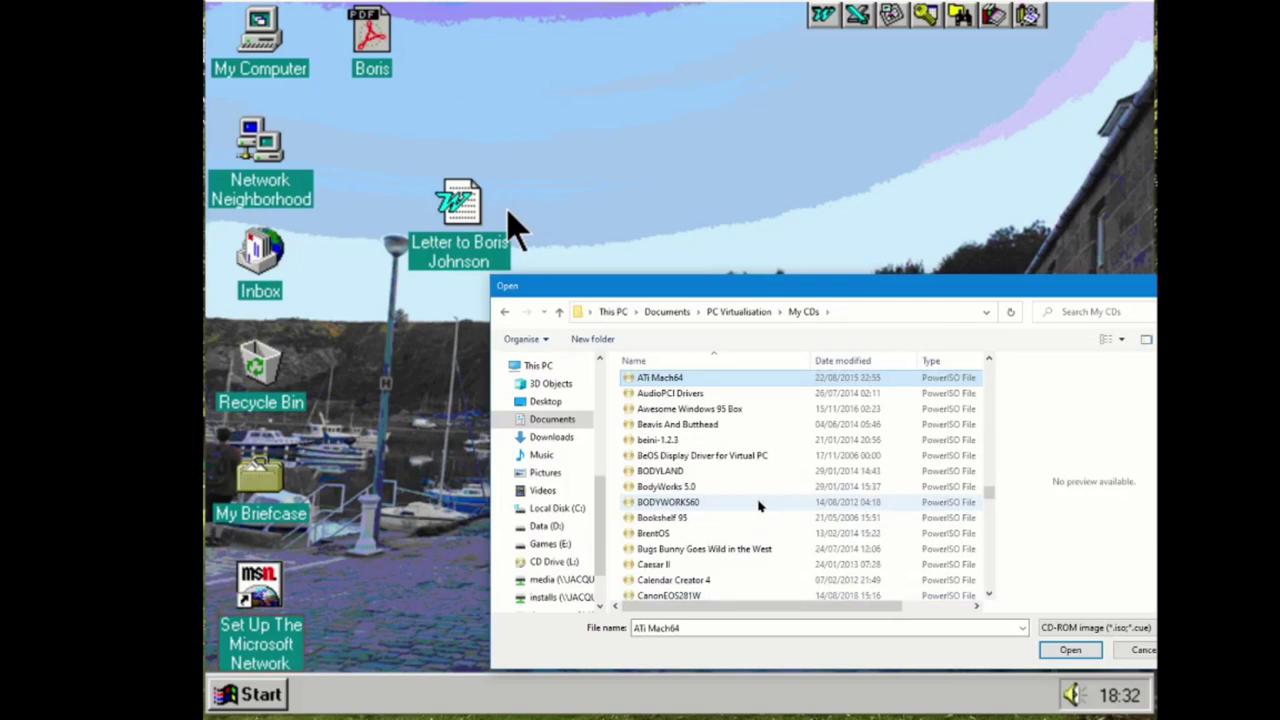
key("Escape")
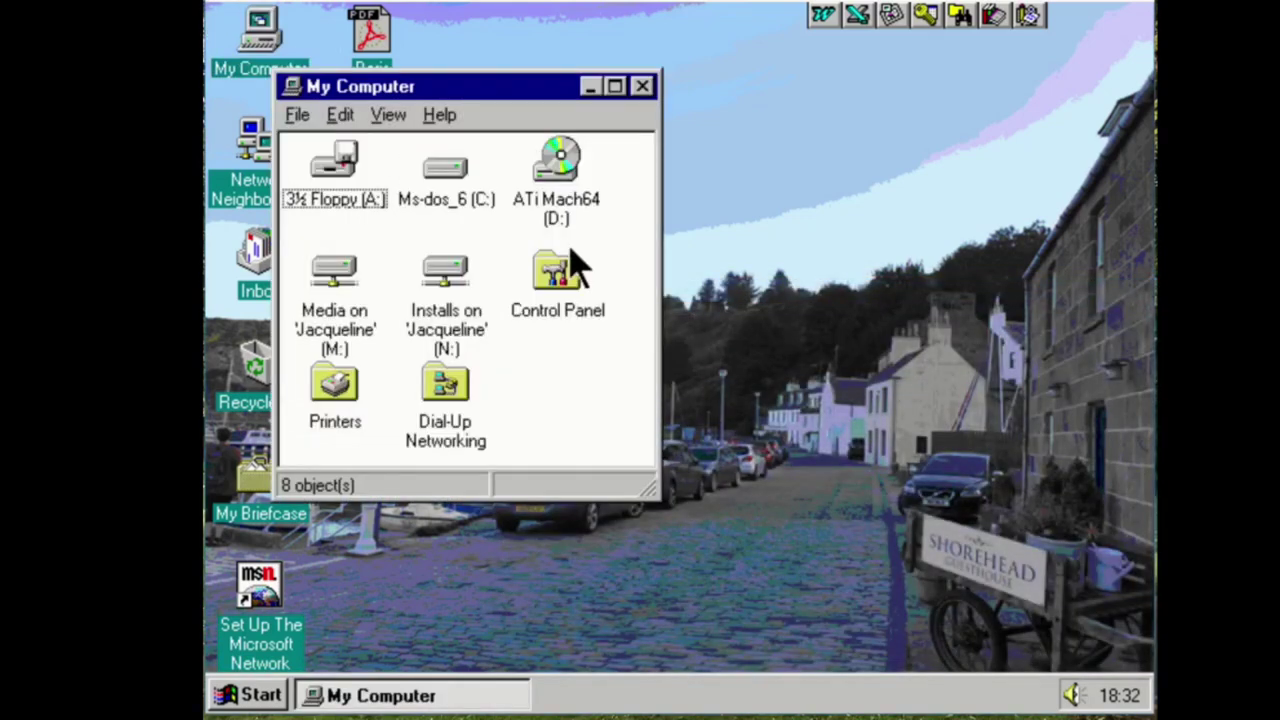
double_click(562, 205)
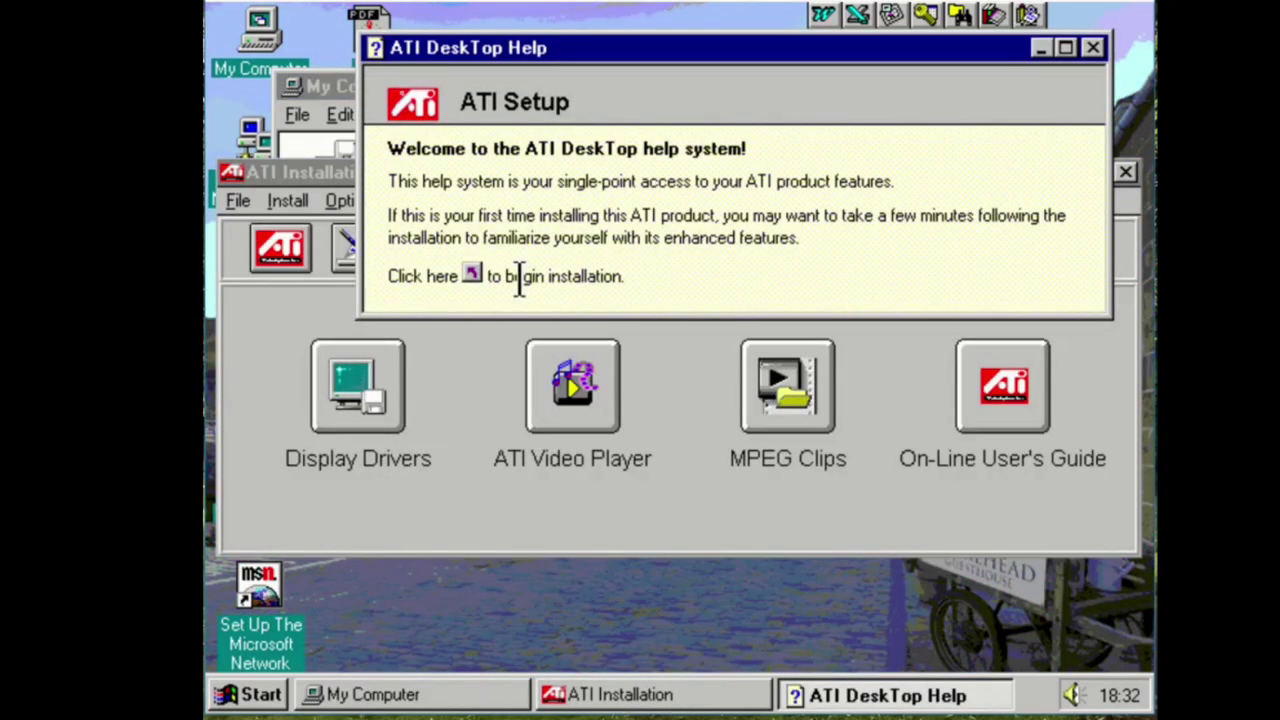
left_click(478, 276)
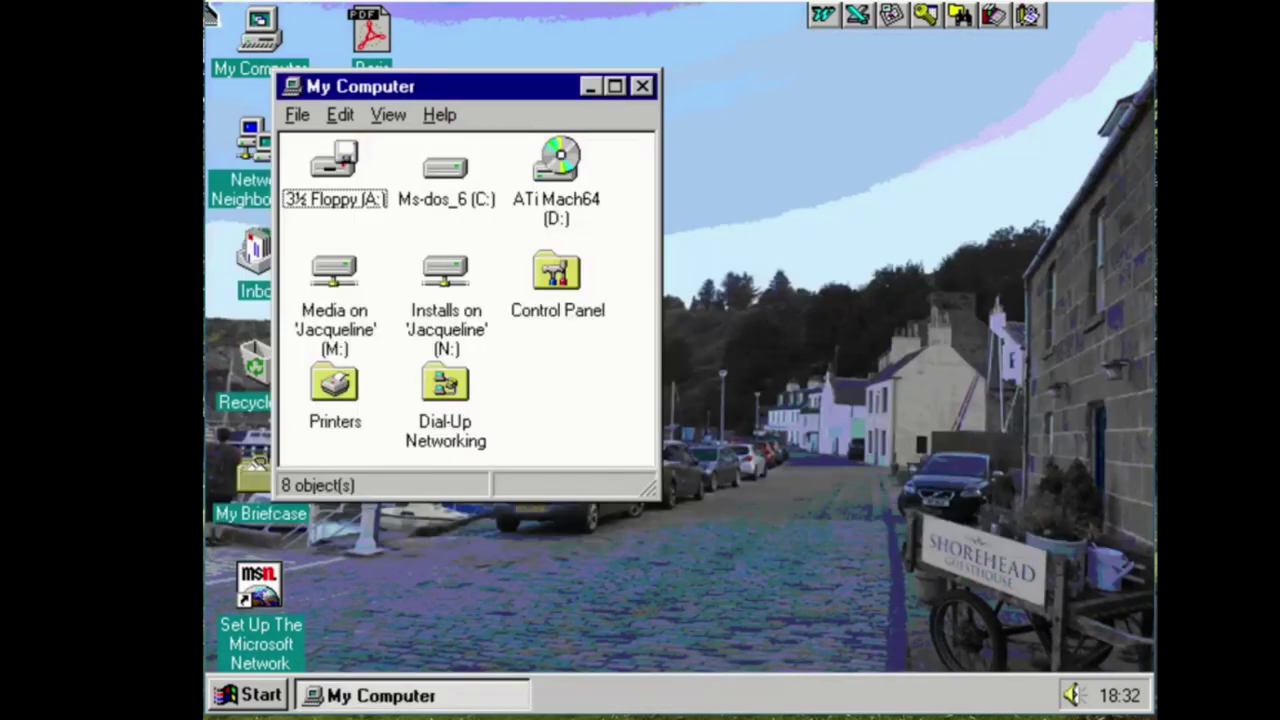
Start a driver change for the ATI Graphics Pro Turbo (mach64) display adapter from the computer's device properties
right_click(252, 45)
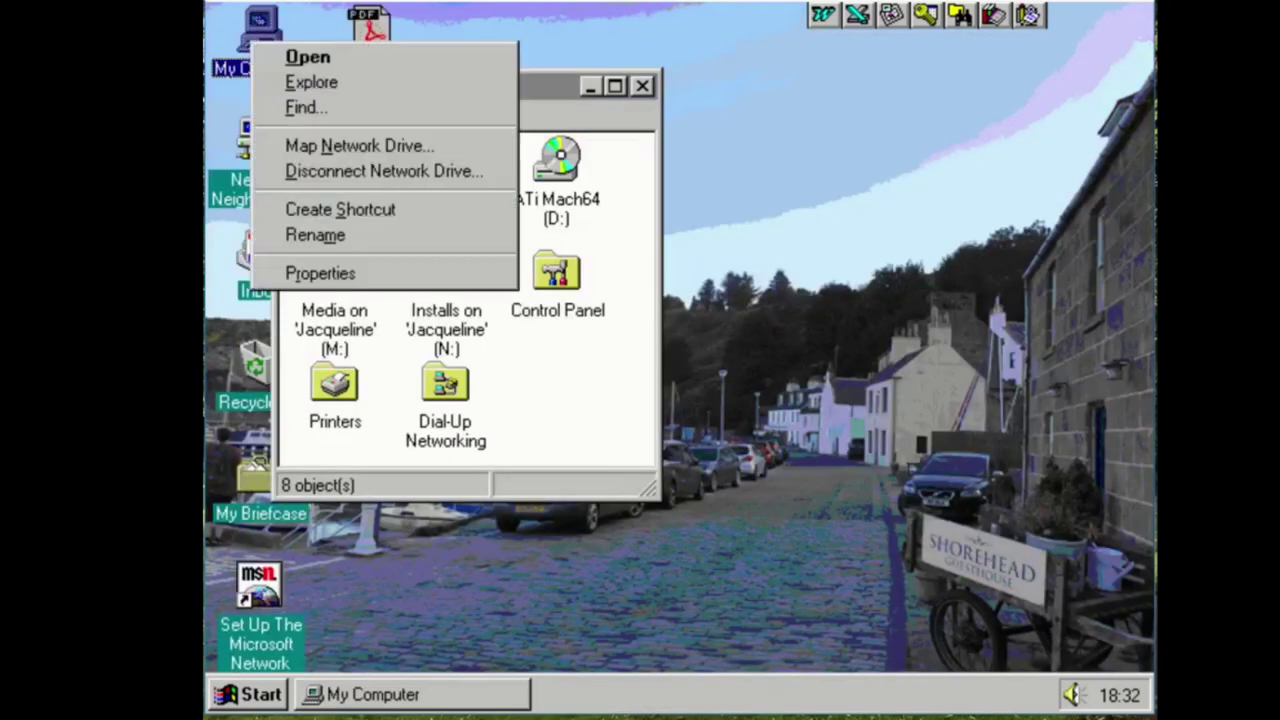
left_click(363, 275)
left_click(434, 60)
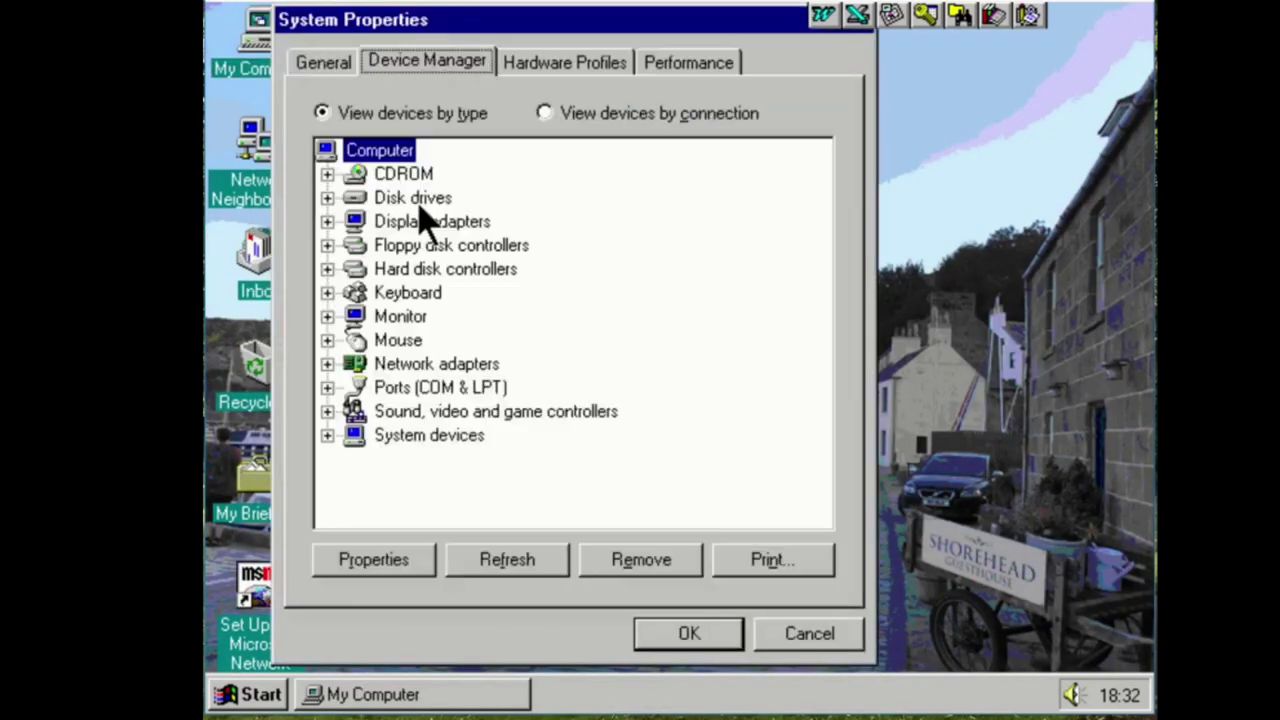
double_click(429, 224)
double_click(432, 247)
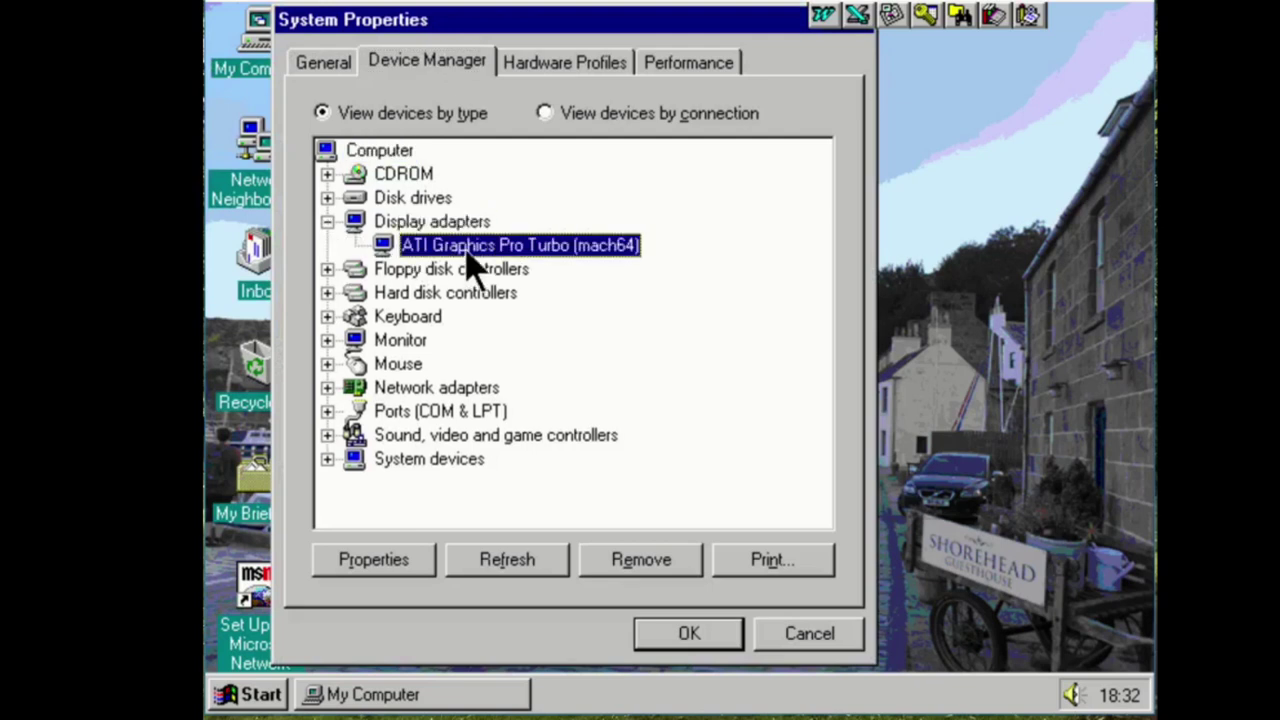
left_click(428, 92)
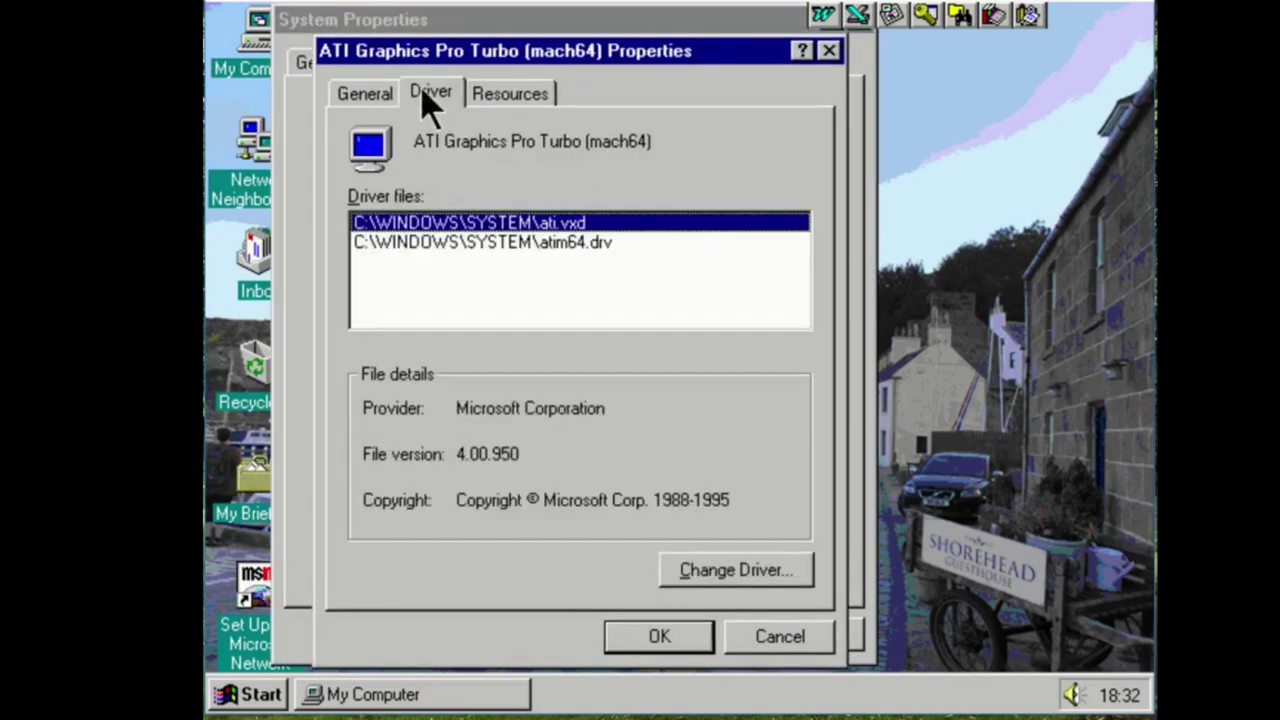
left_click(786, 572)
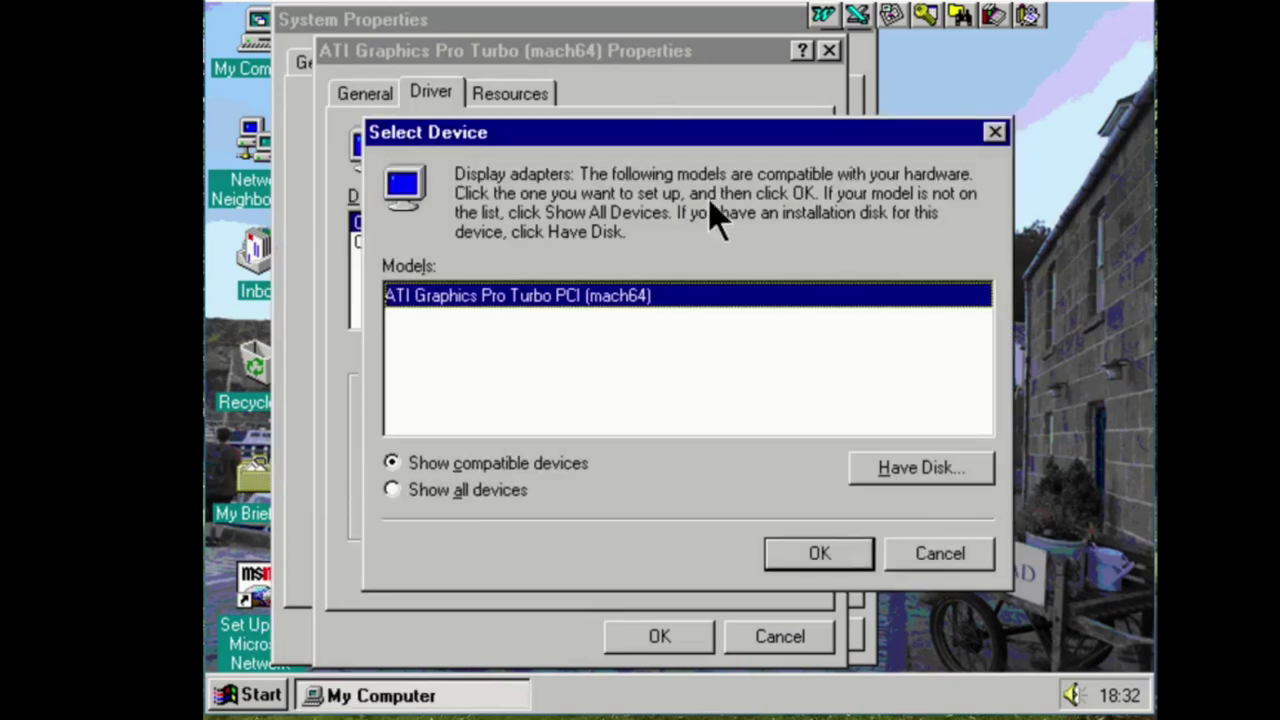
Choose to install the display driver from a manufacturer's disk, using the win95 folder on drive D as the source
left_click(876, 470)
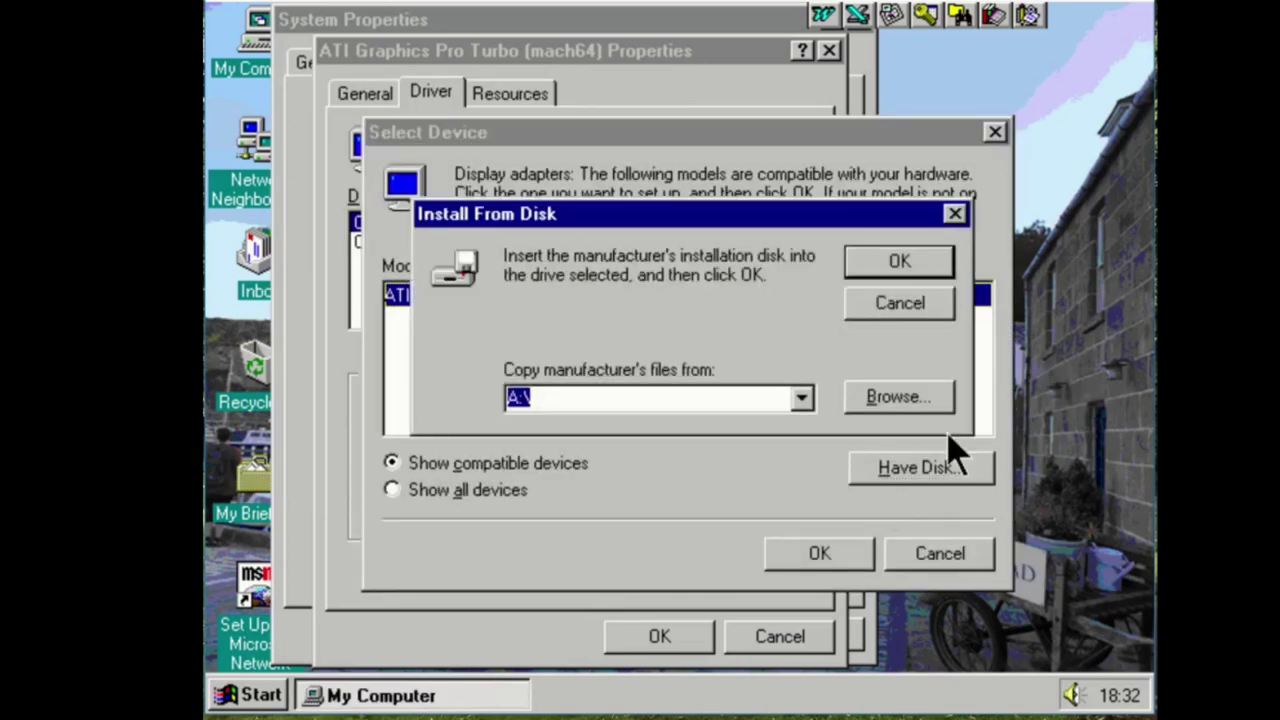
left_click(938, 396)
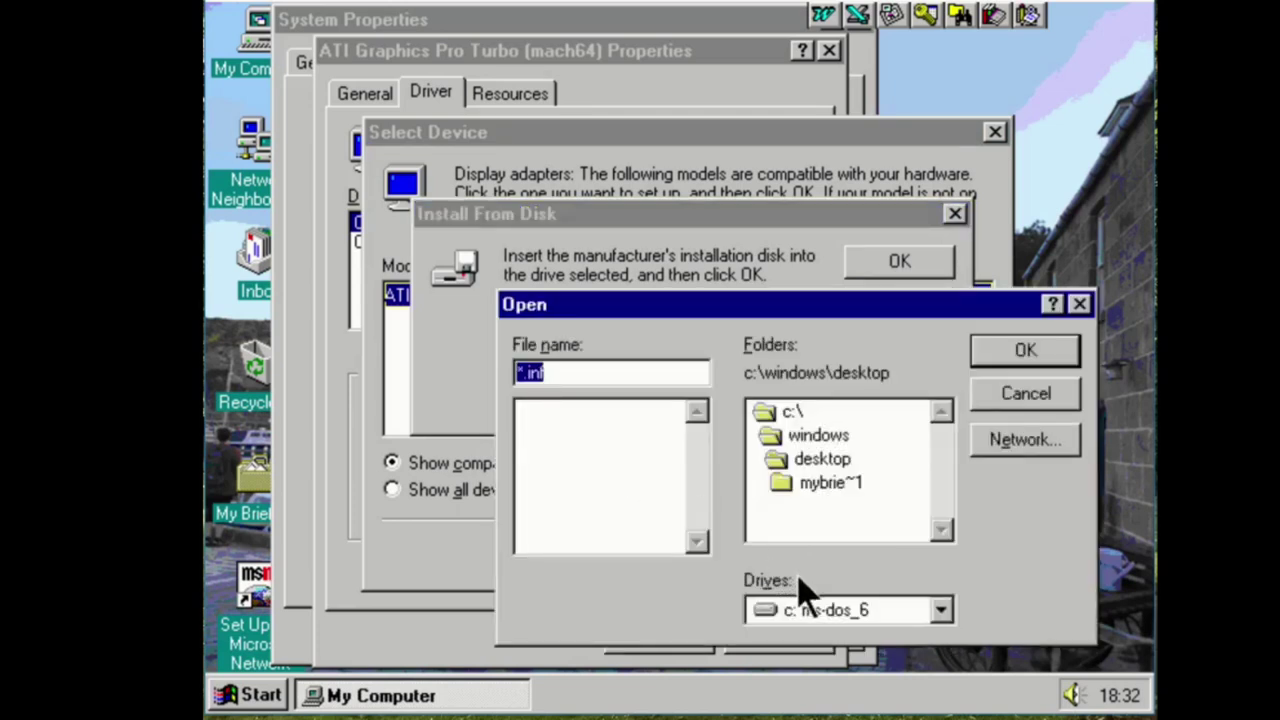
left_click(822, 607)
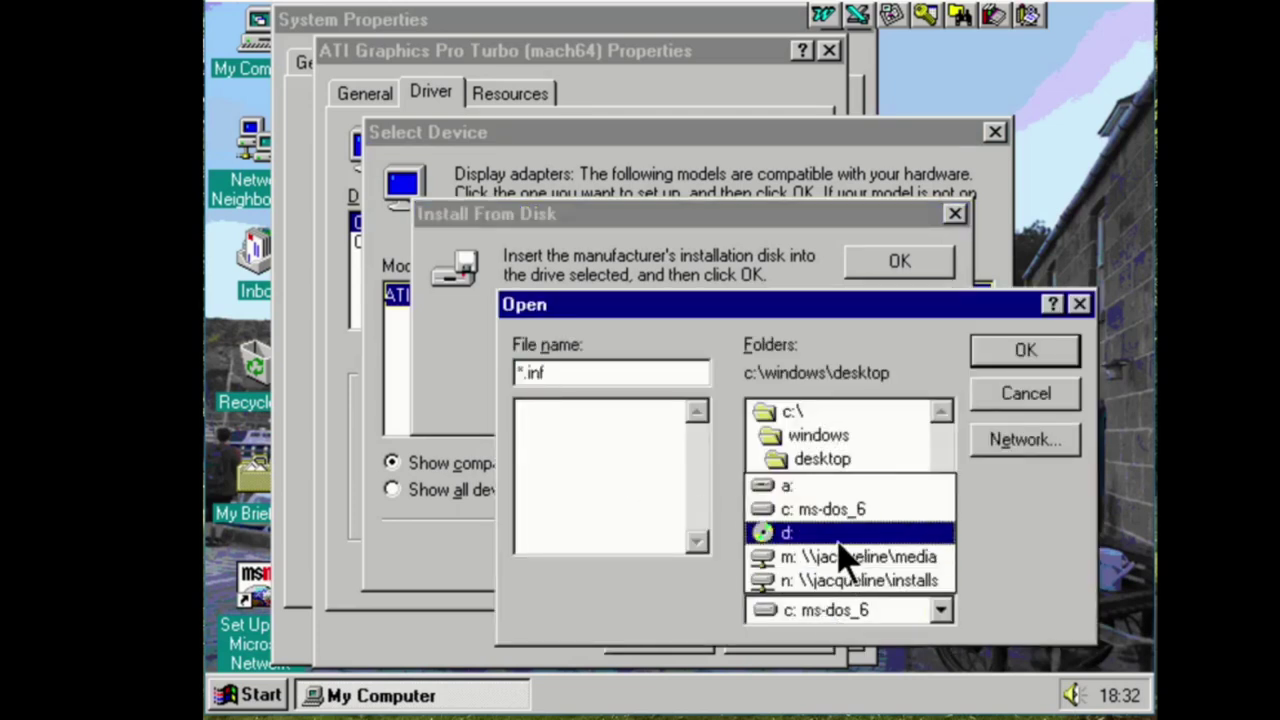
left_click(840, 533)
left_click(942, 478)
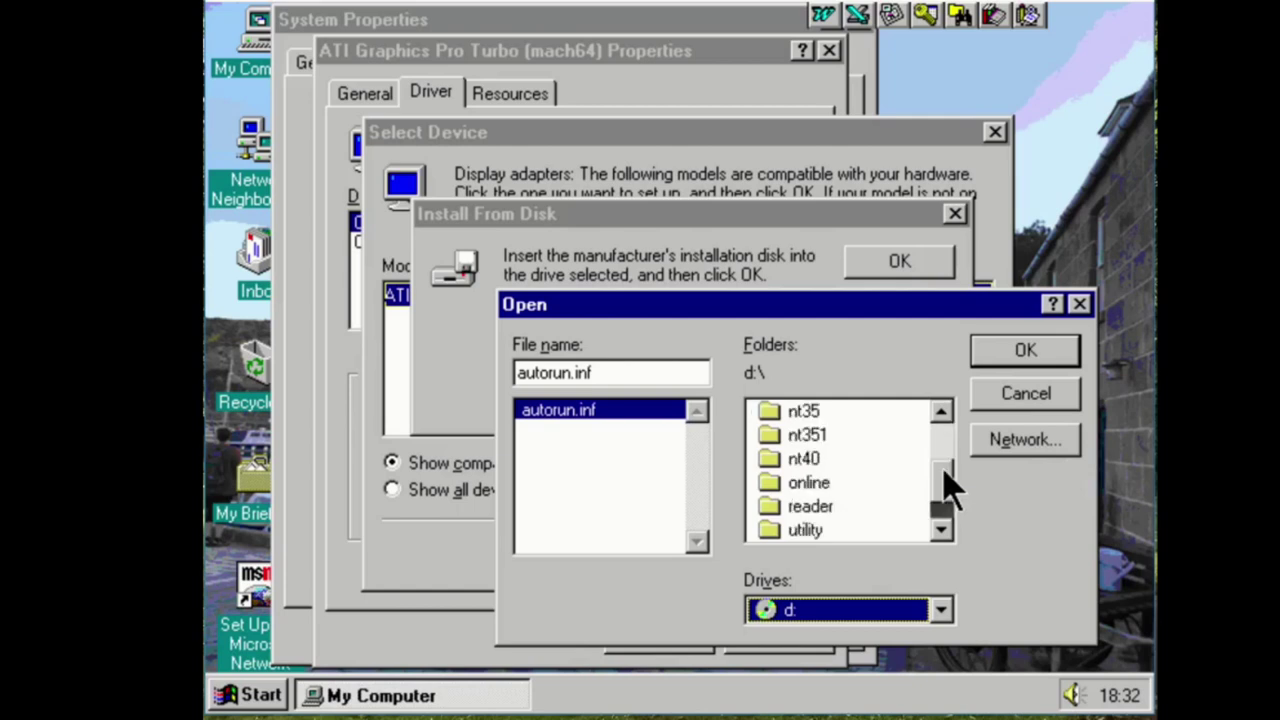
left_click(942, 530)
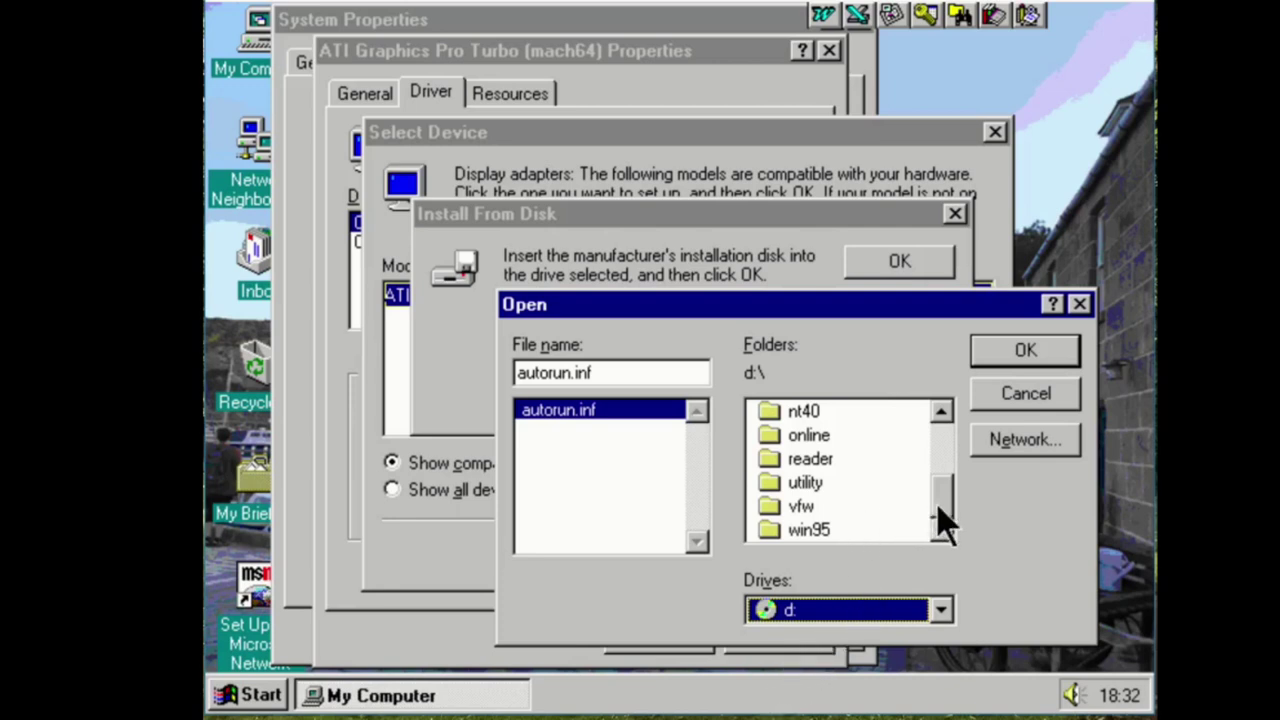
left_click_drag(940, 520, 934, 560)
left_click(880, 530)
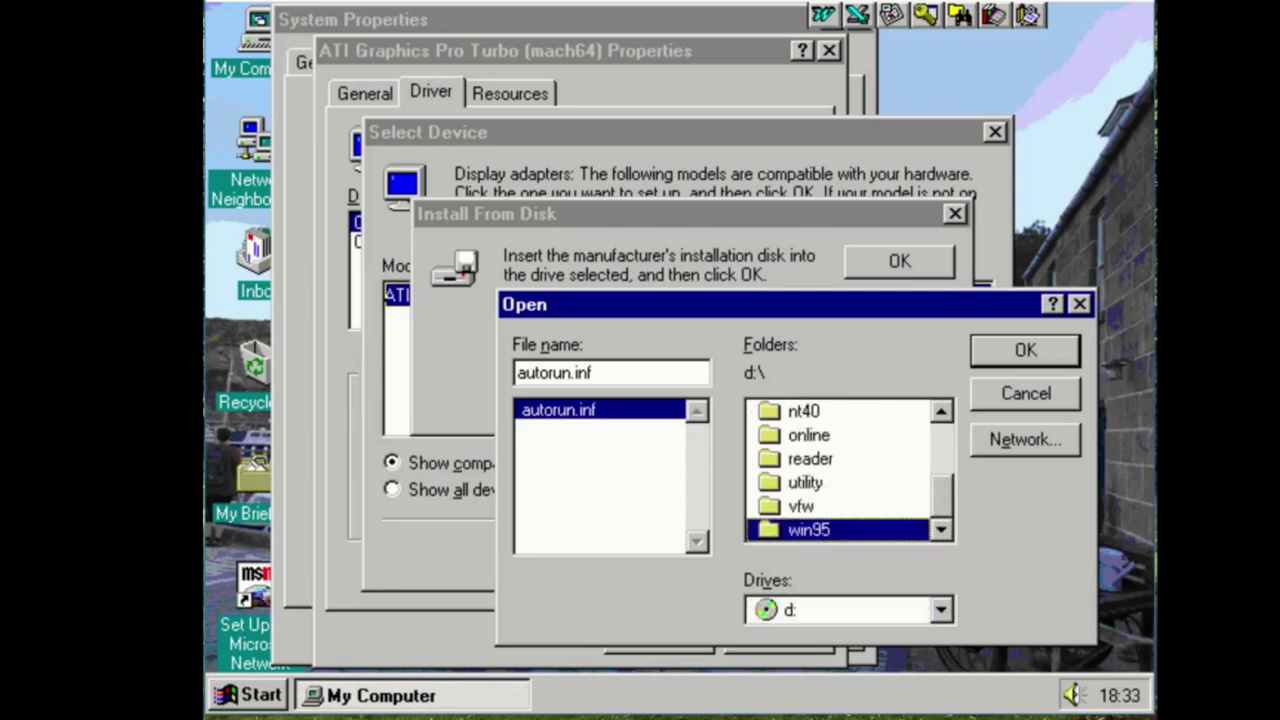
double_click(880, 530)
left_click(1030, 362)
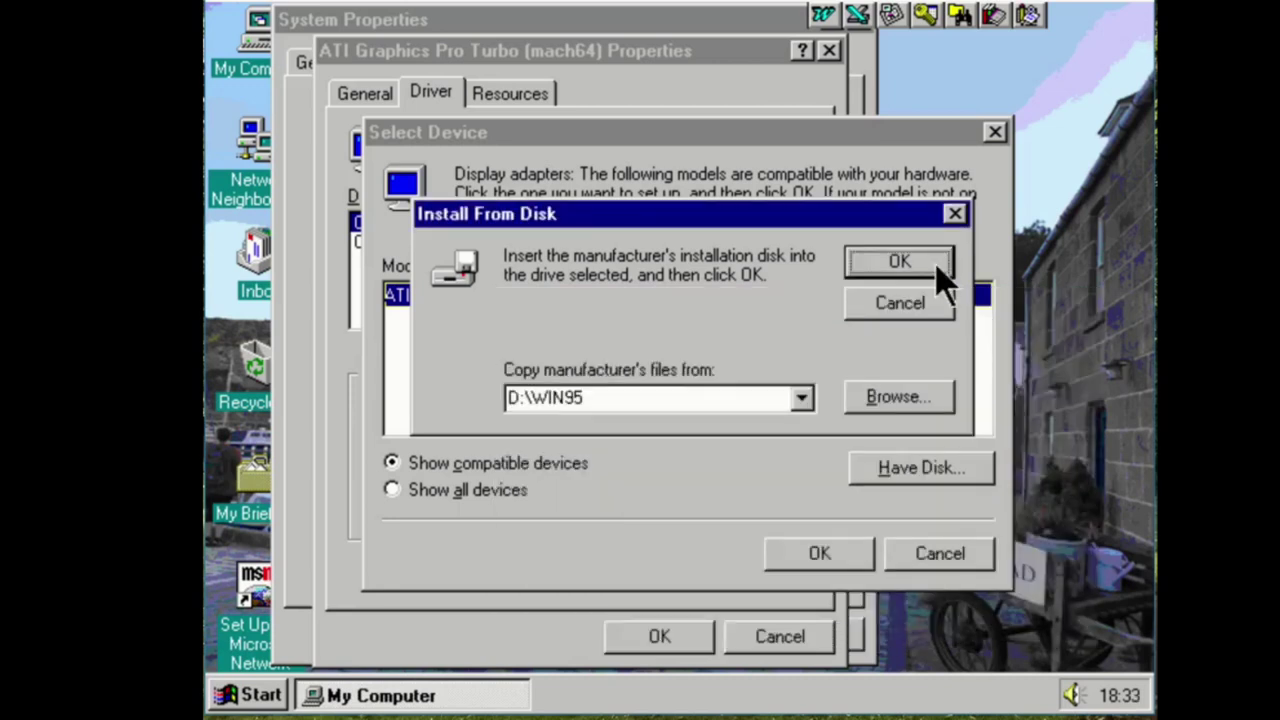
left_click(937, 264)
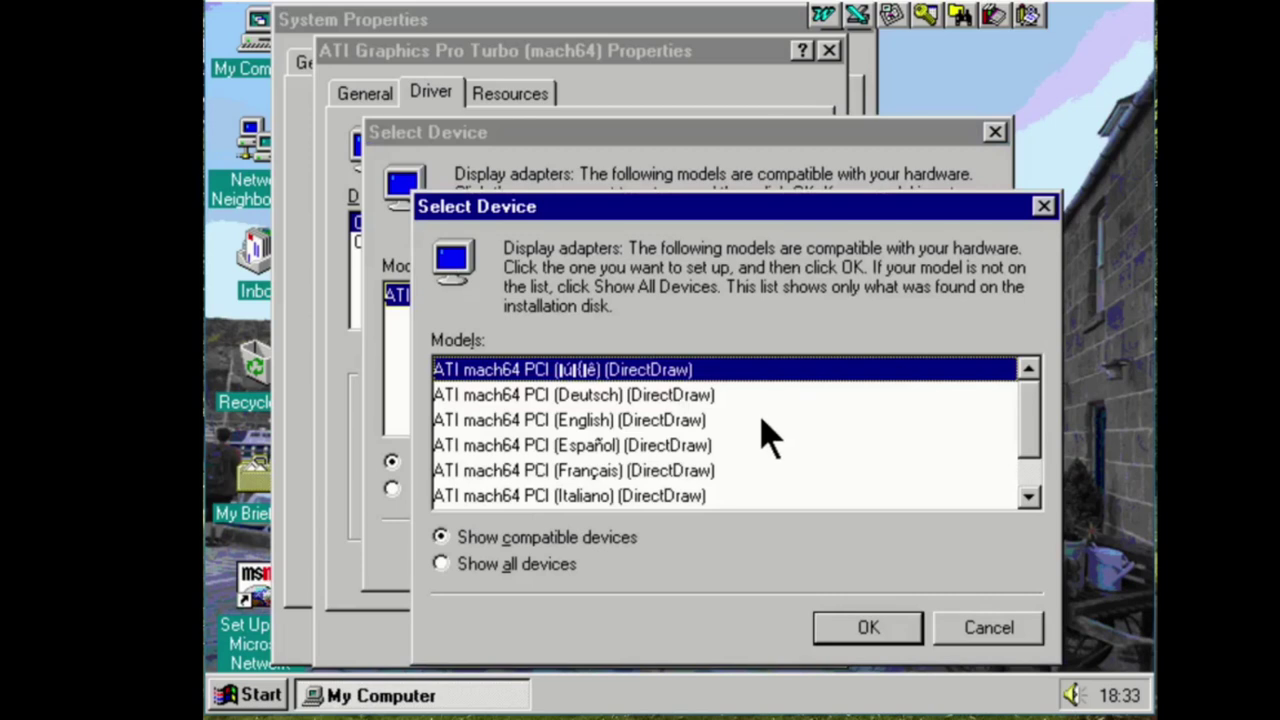
Select the ATI mach64 PCI (English) (DirectDraw) model and accept it as the adapter's new driver
left_click(750, 420)
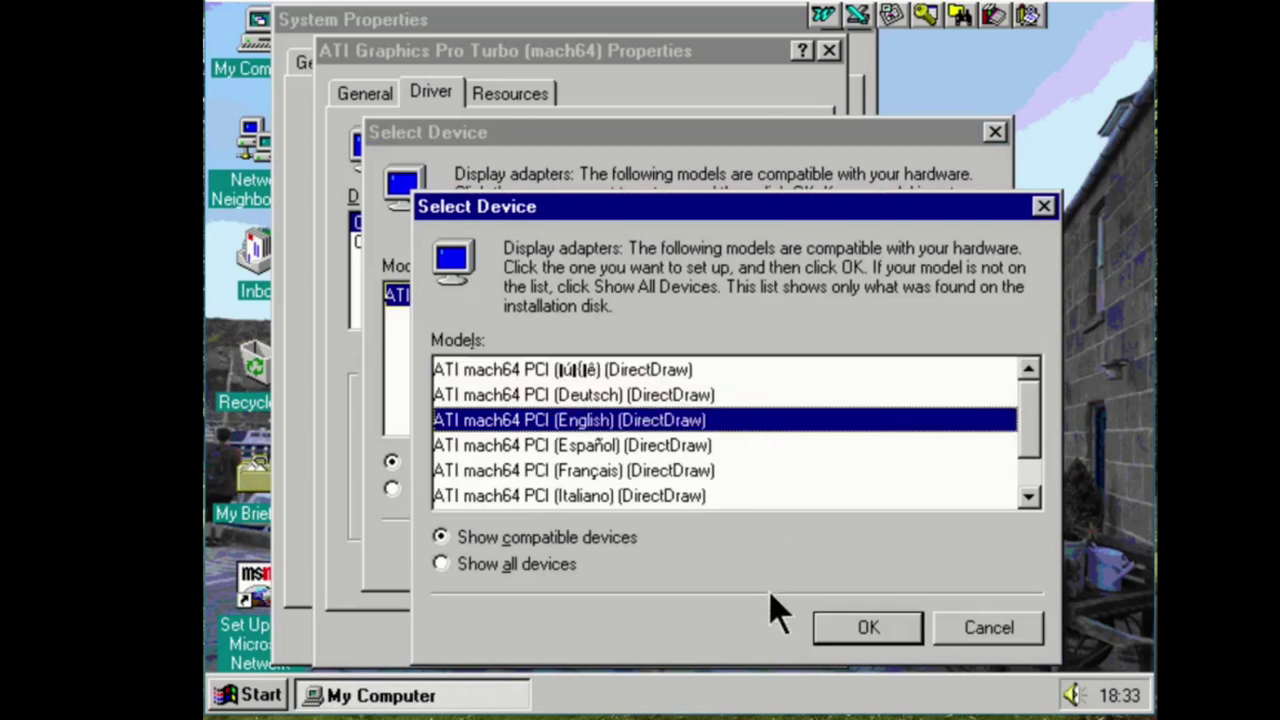
left_click(826, 627)
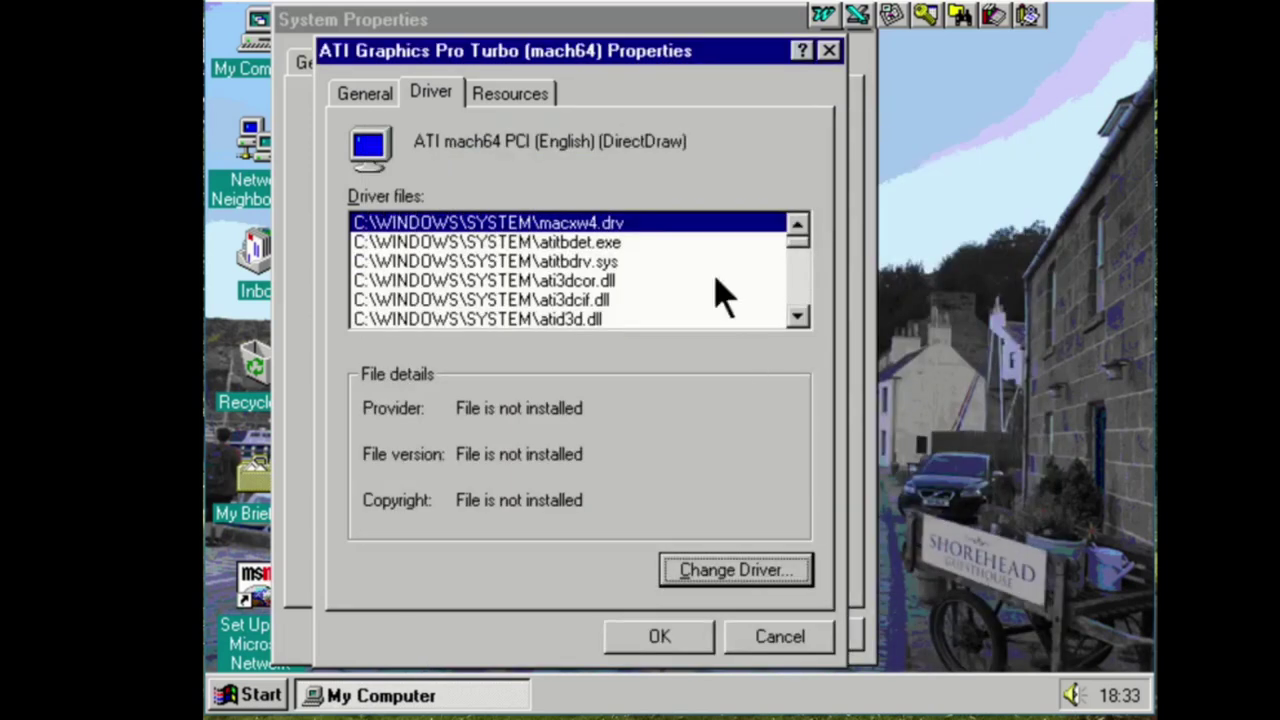
left_click(662, 640)
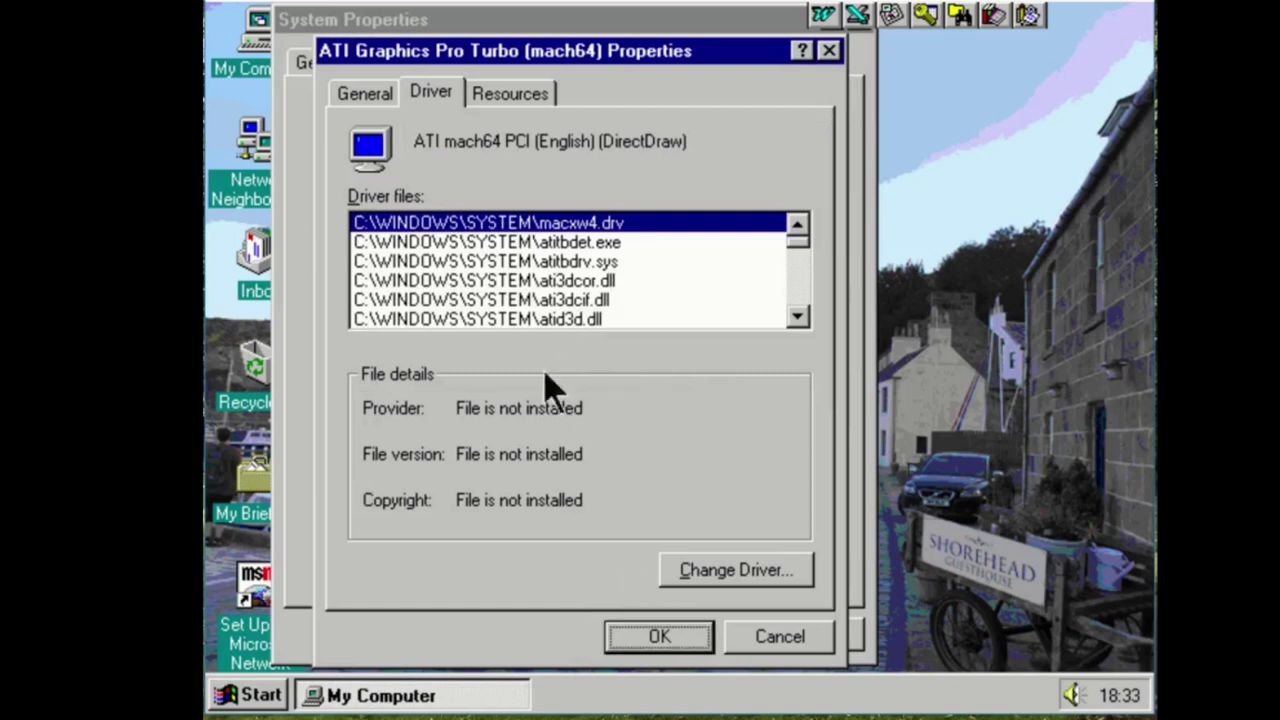
Accept the new ATI driver in the adapter properties, restart the computer and get back to the desktop
left_click(646, 640)
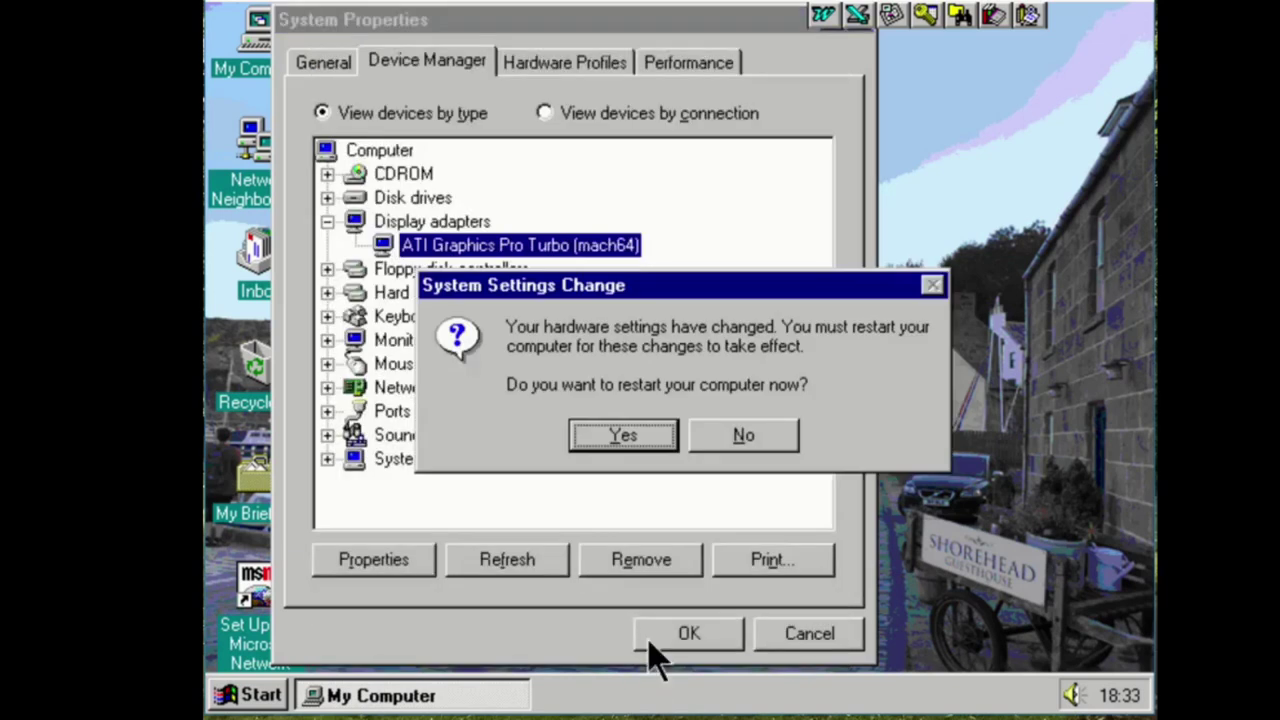
key("n")
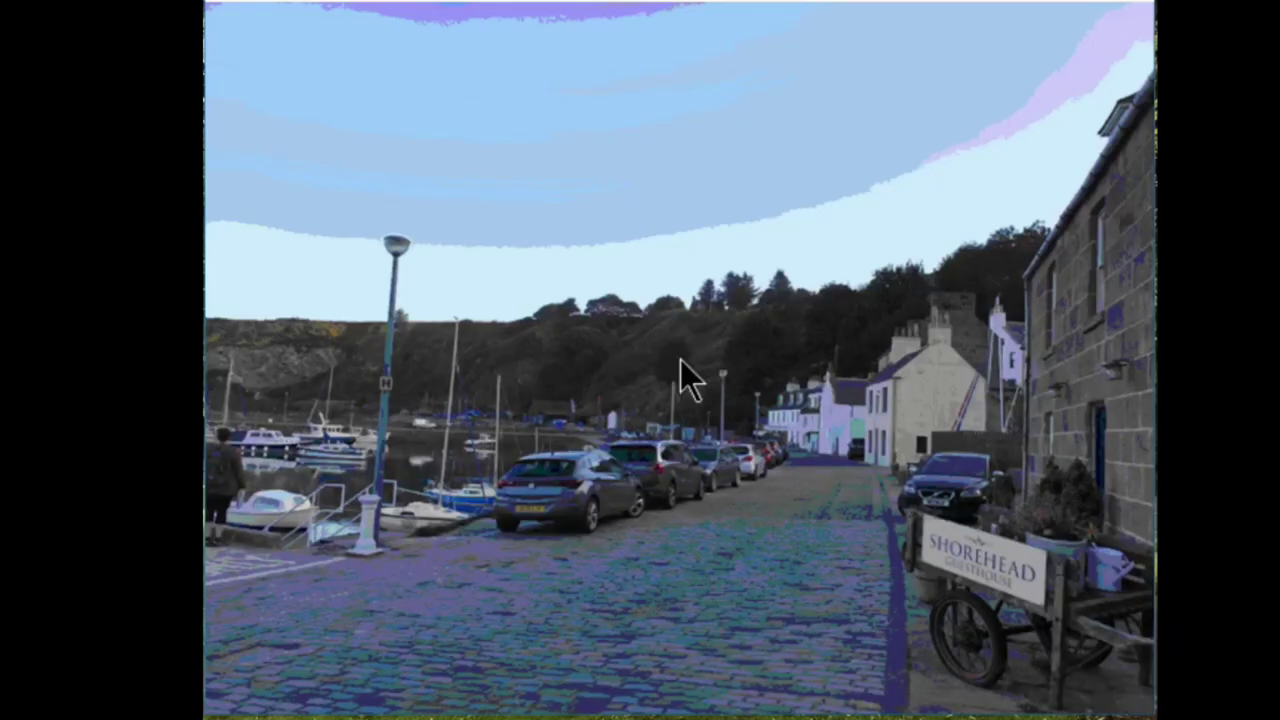
key("Return")
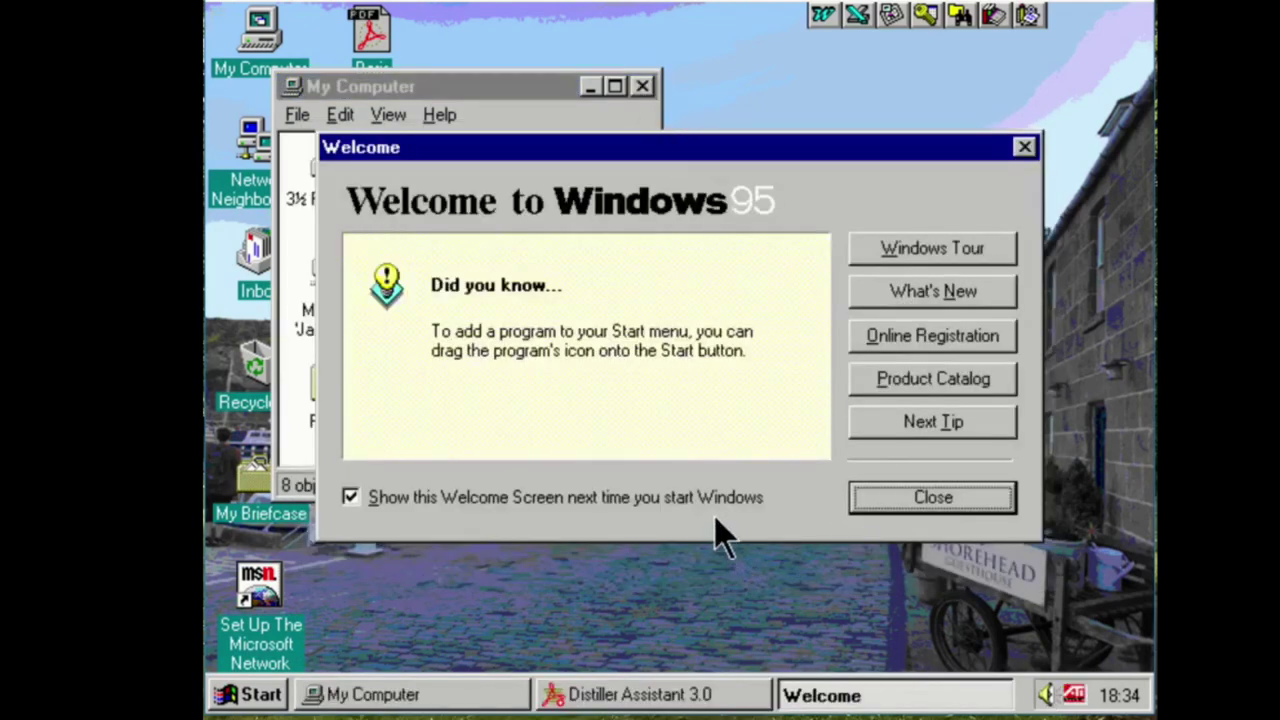
Stop the Windows 95 Welcome screen and the ATI DeskTop Help screen from showing at startup and close both
left_click(722, 497)
left_click(933, 497)
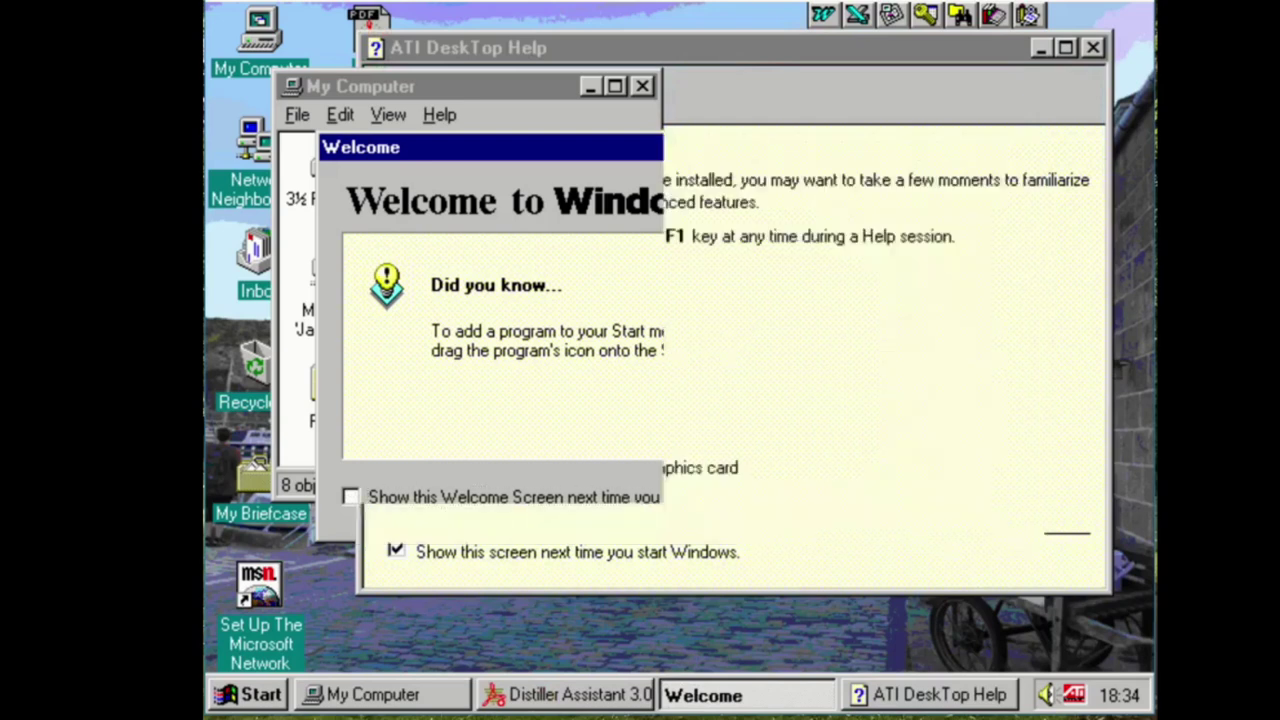
left_click(592, 550)
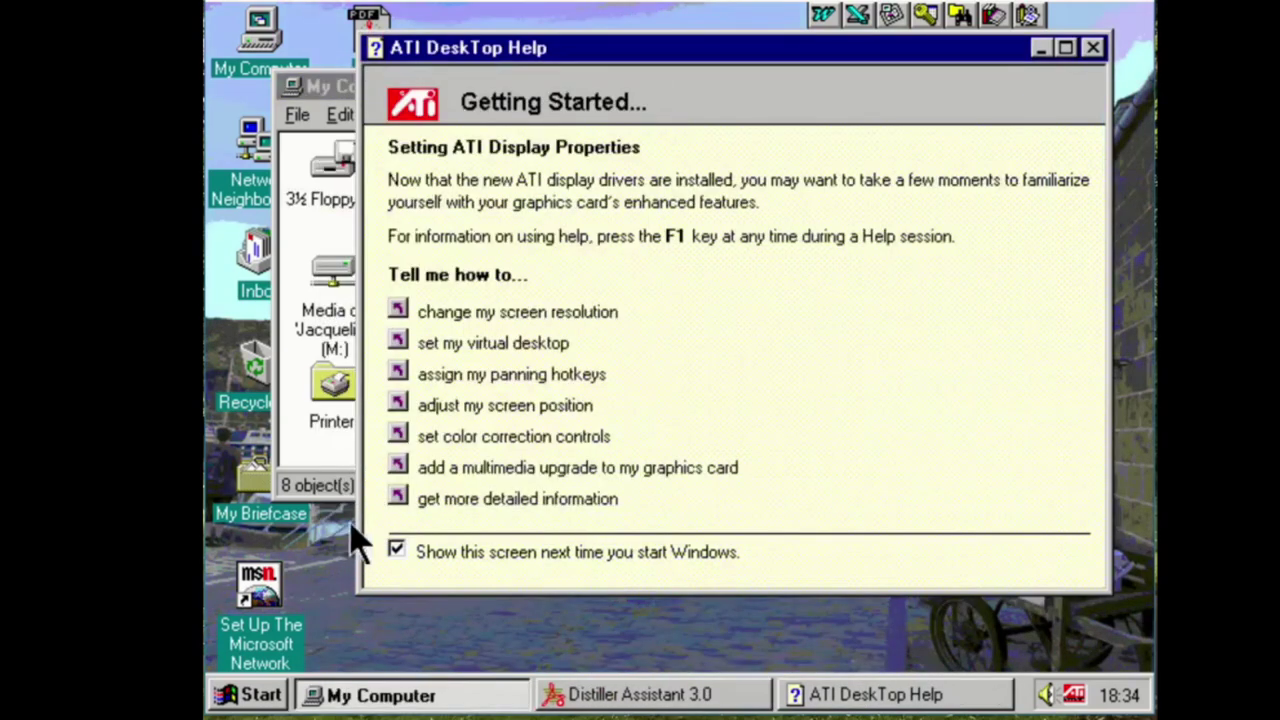
left_click(395, 547)
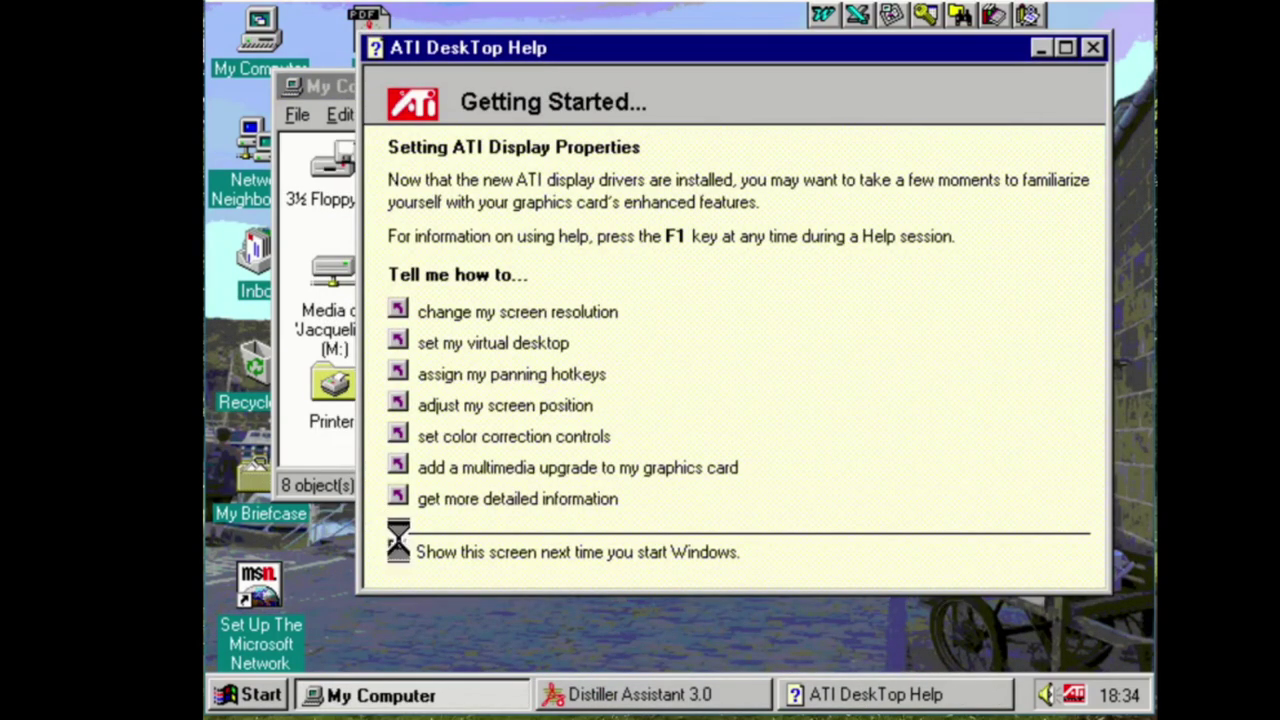
left_click(1094, 48)
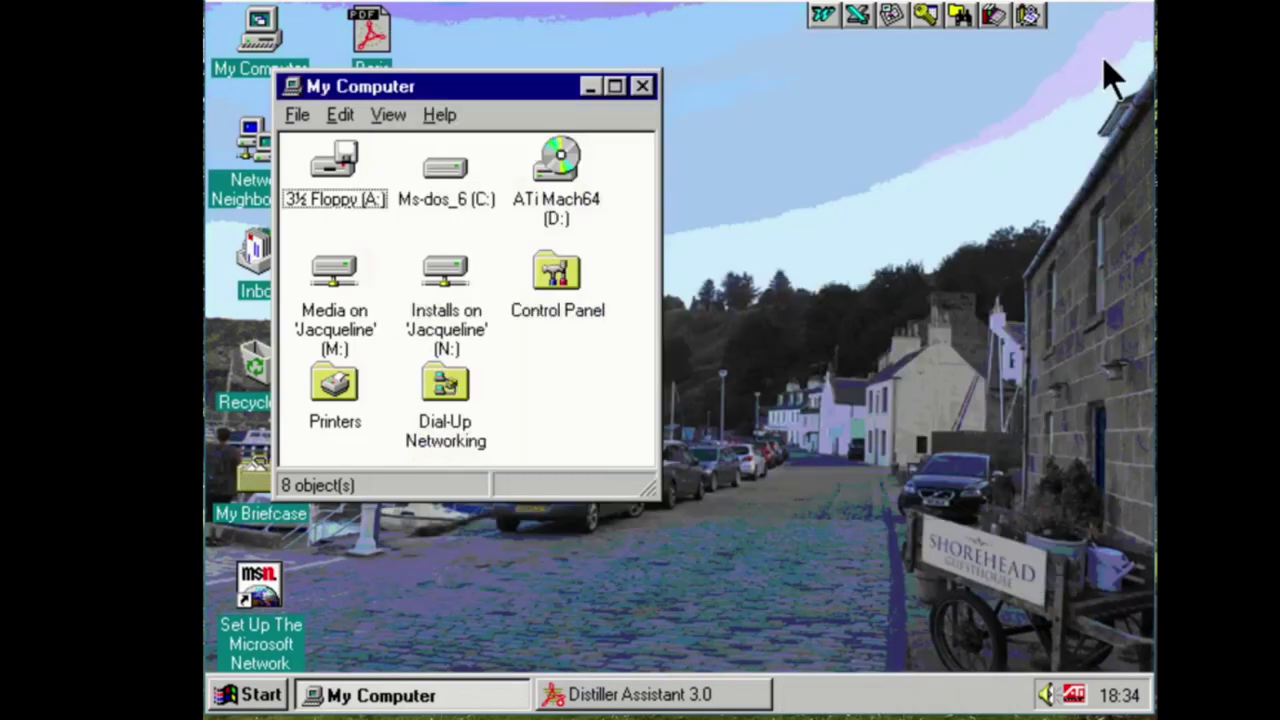
Open the desktop's display properties, look at the ATI Color and Panning pages, and go to the Settings page
right_click(831, 293)
left_click(876, 470)
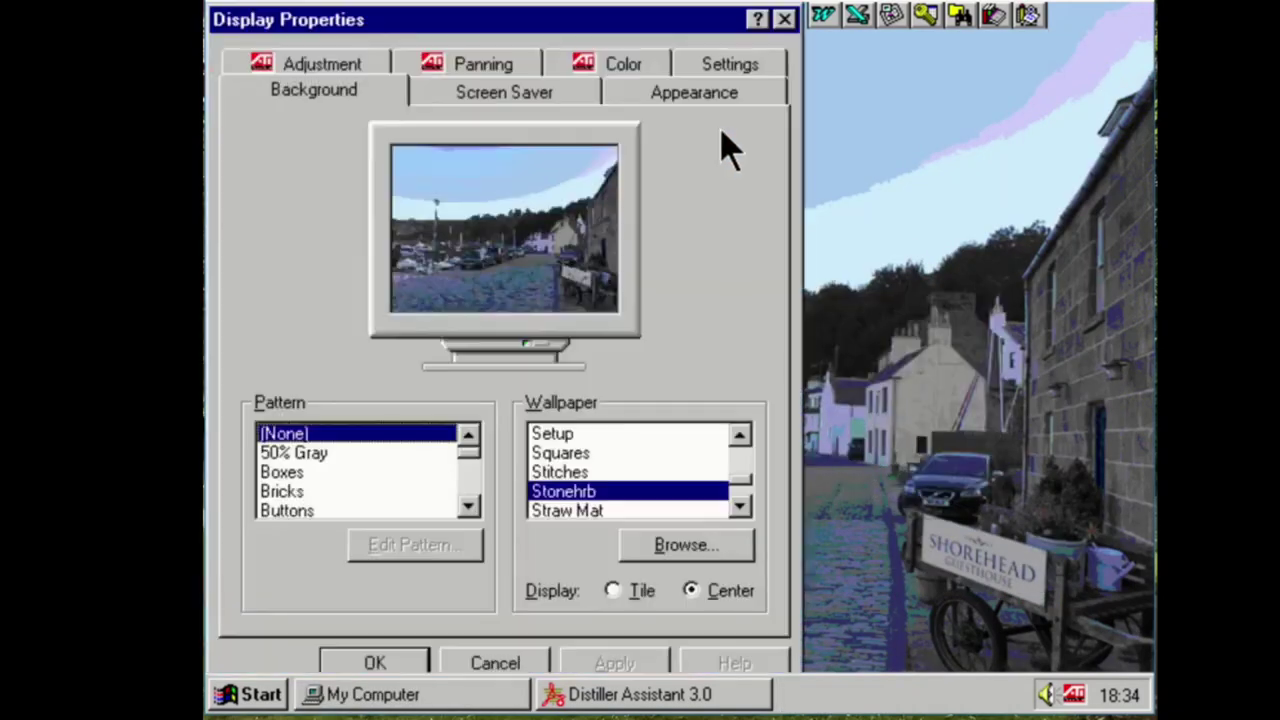
left_click(620, 64)
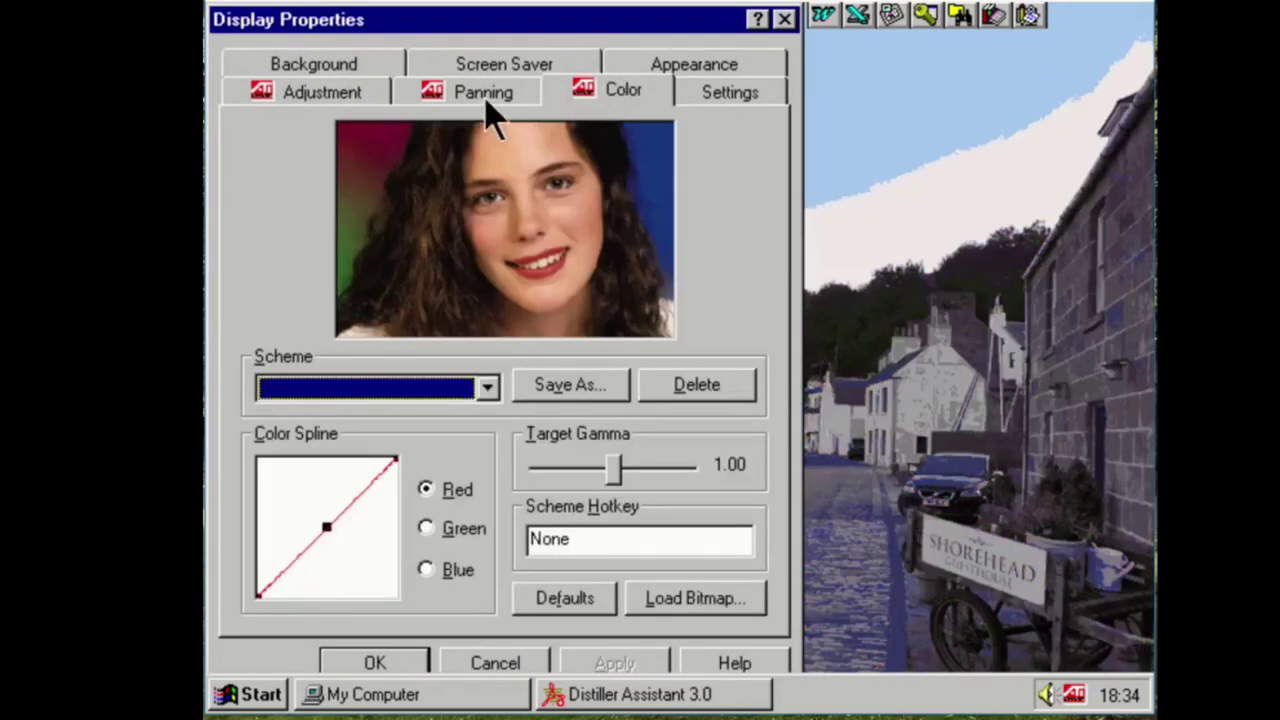
left_click(484, 95)
left_click(730, 92)
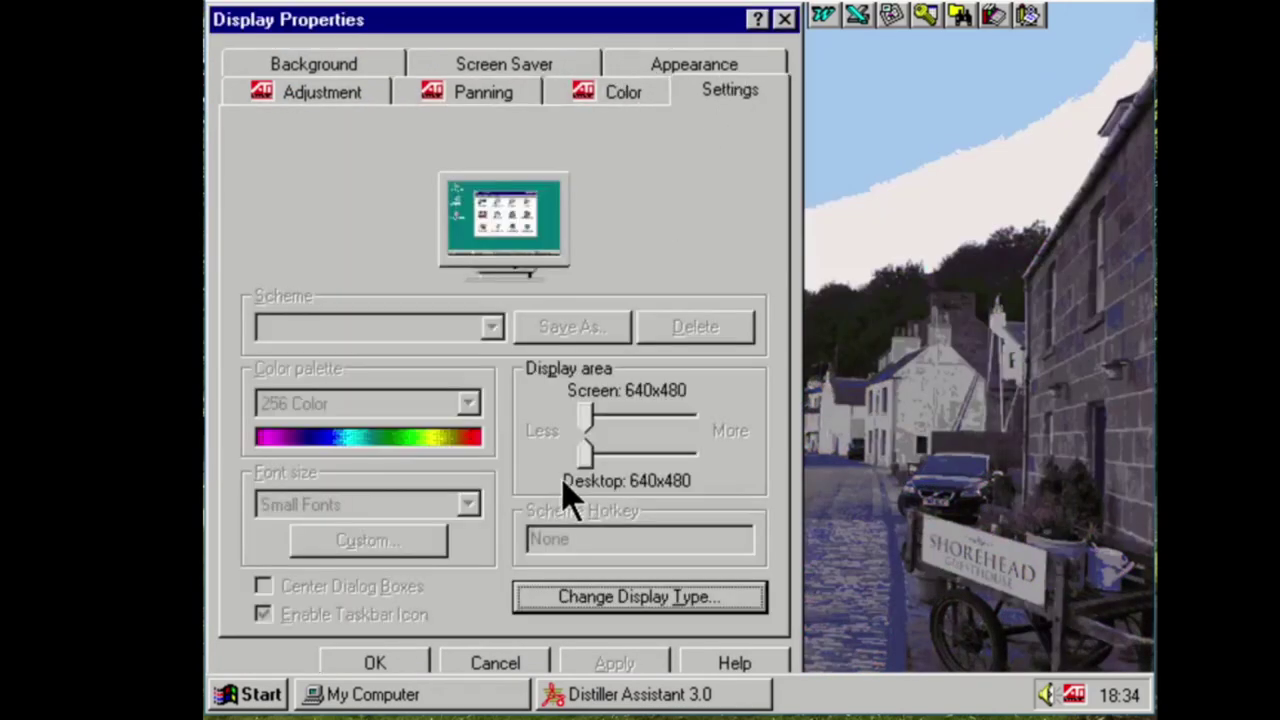
Try to raise the screen resolution, follow the ATI monitor setup help, and close the help windows
left_click_drag(597, 418, 637, 430)
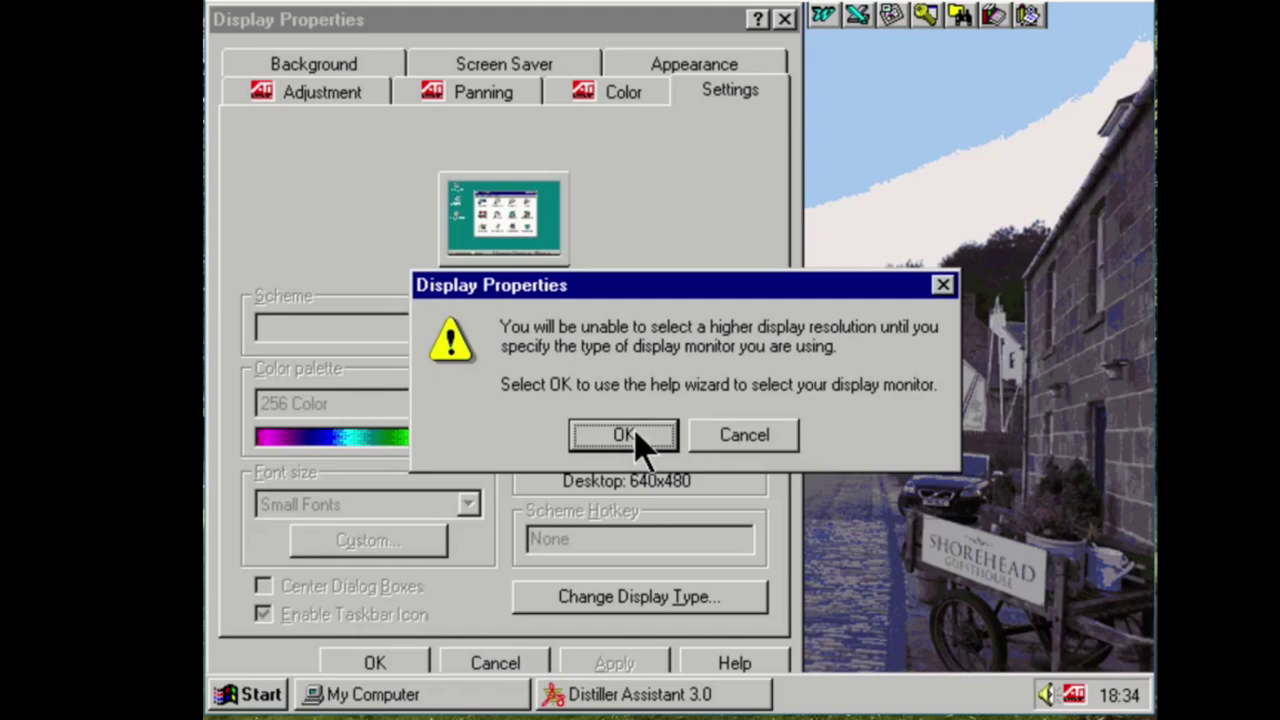
left_click(624, 436)
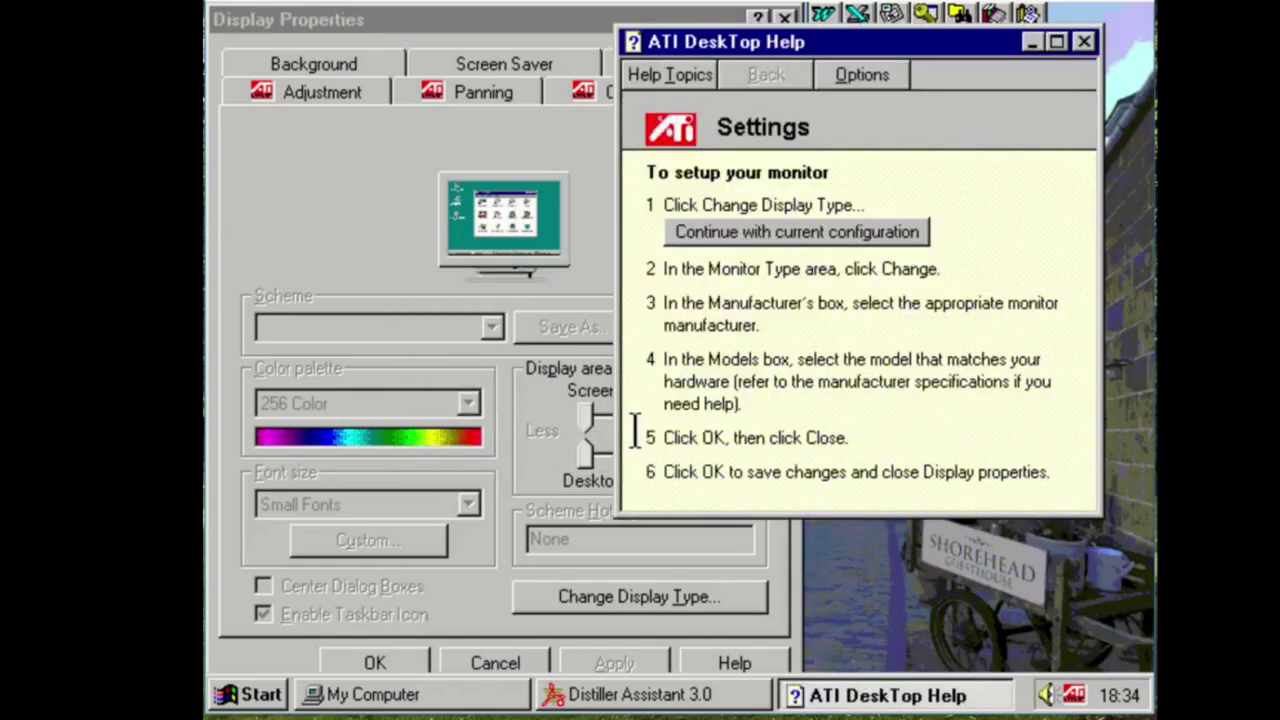
left_click(926, 236)
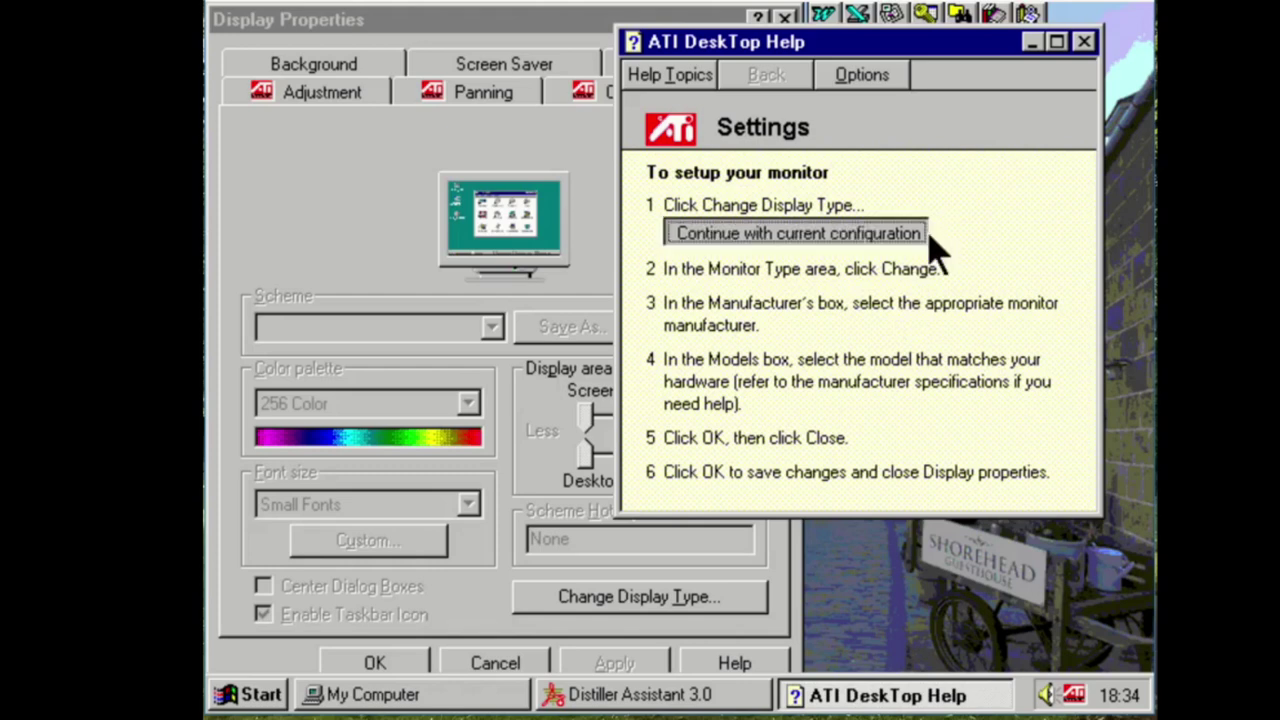
left_click(852, 240)
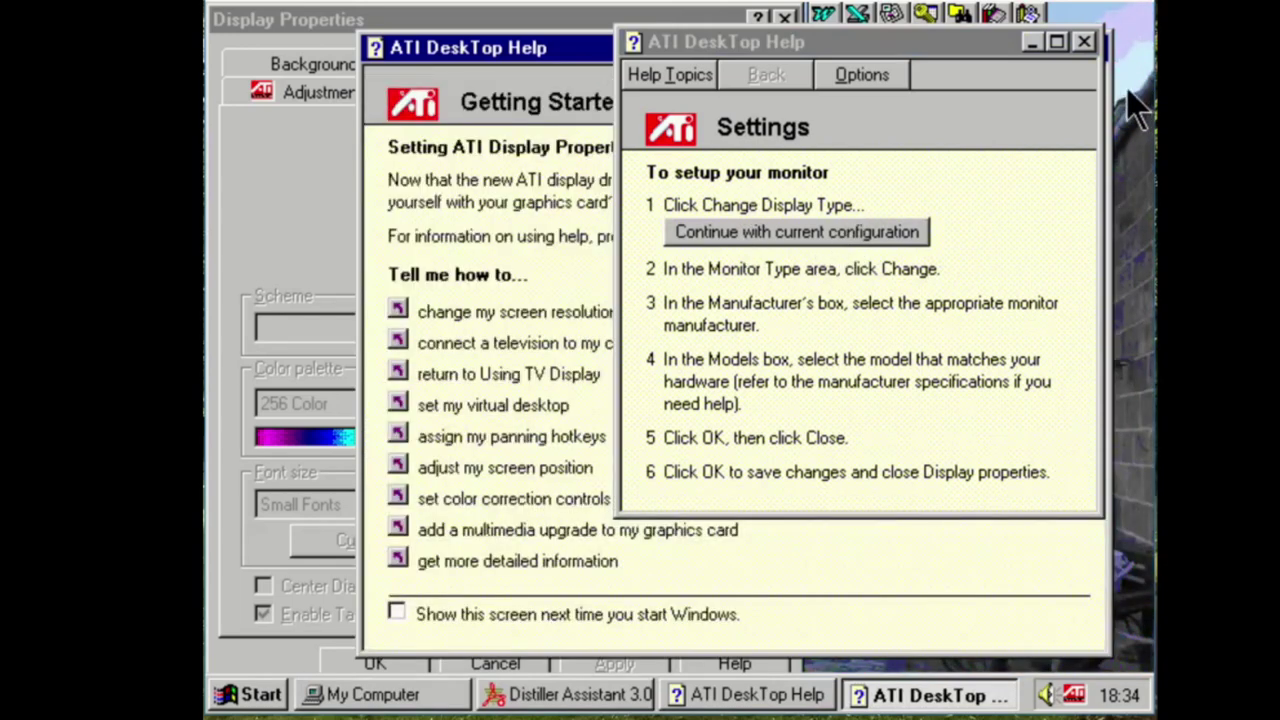
left_click(1084, 41)
left_click(1088, 47)
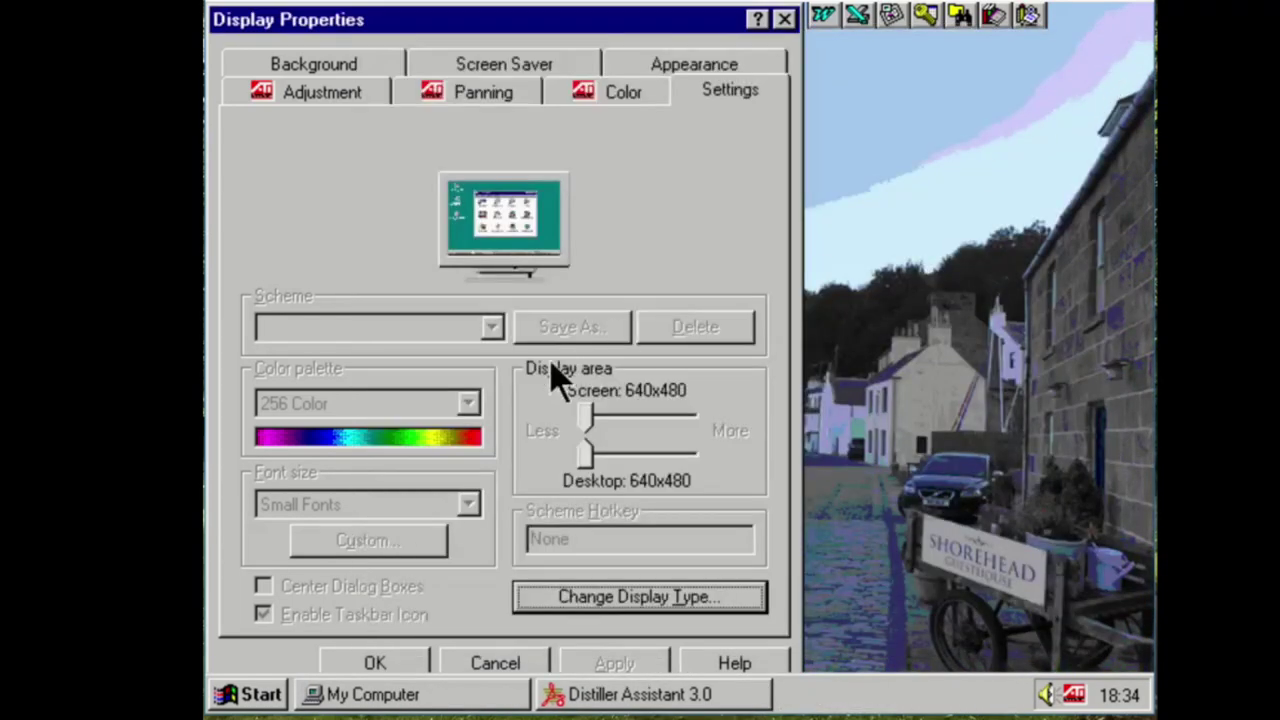
Change the display's monitor type to Plug and Play Monitor (VESA DDC) and close the display type settings
left_click(733, 602)
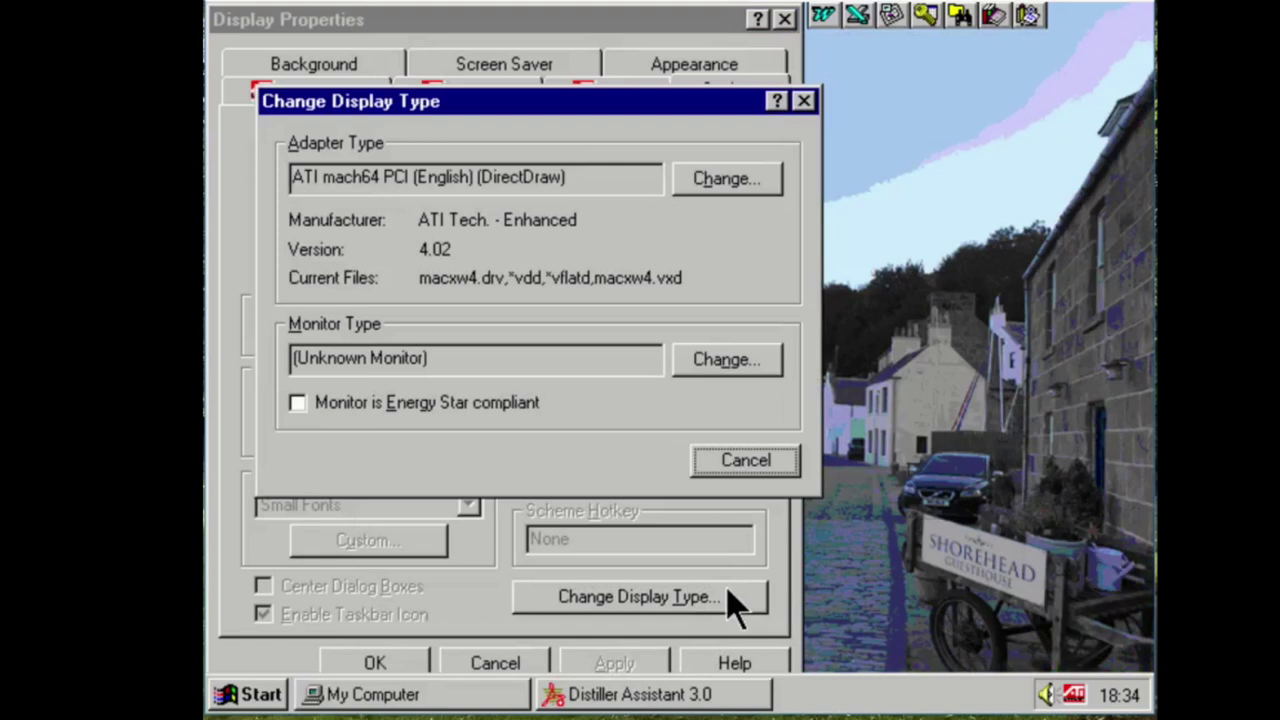
left_click(690, 364)
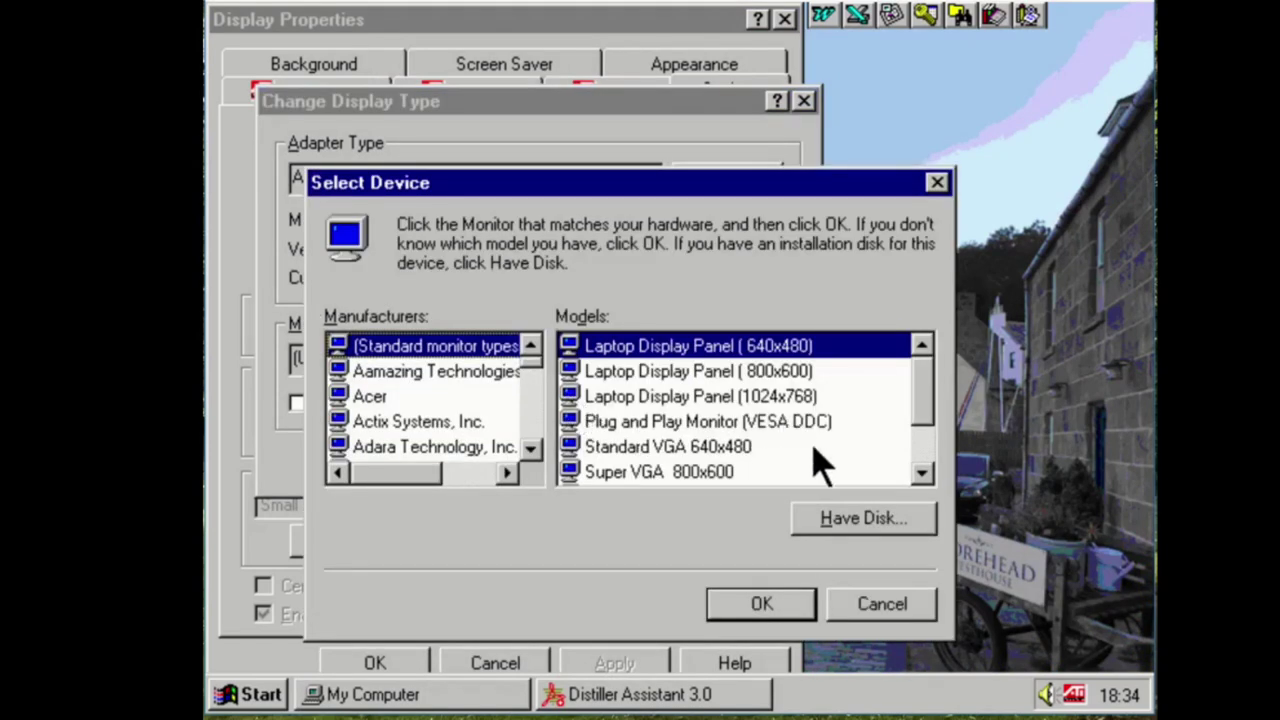
left_click(815, 450)
double_click(820, 422)
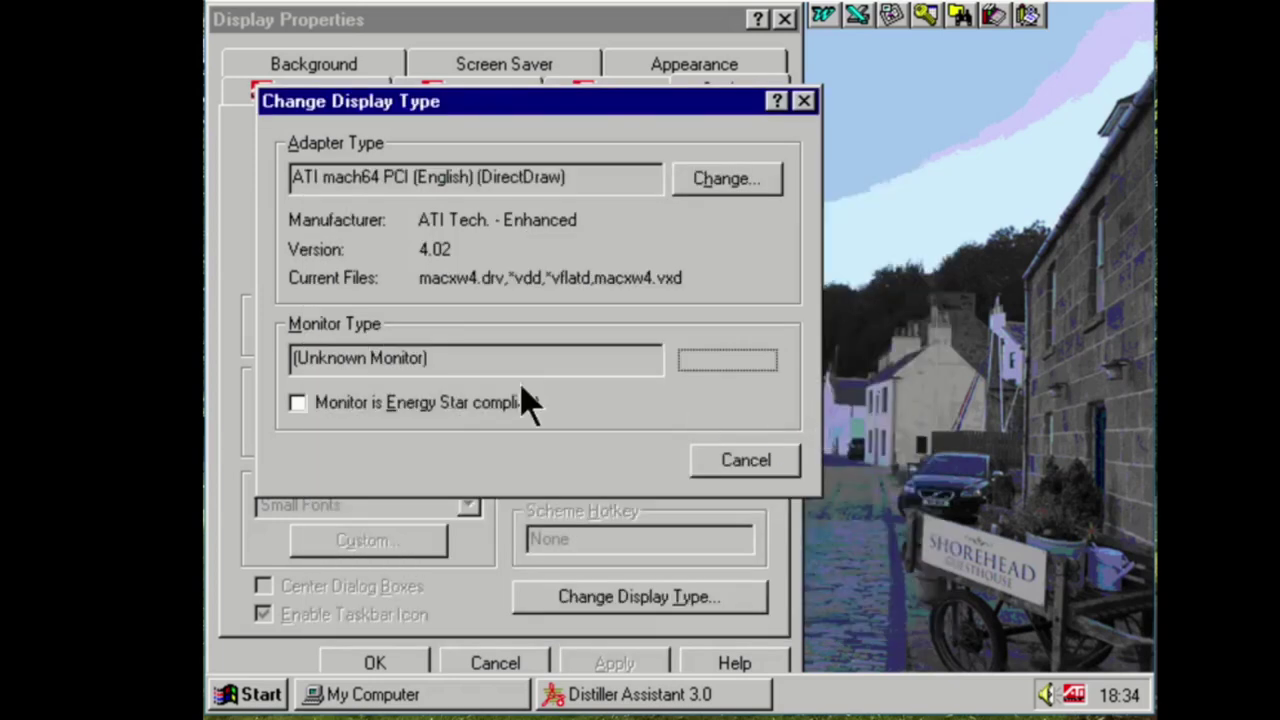
left_click(748, 458)
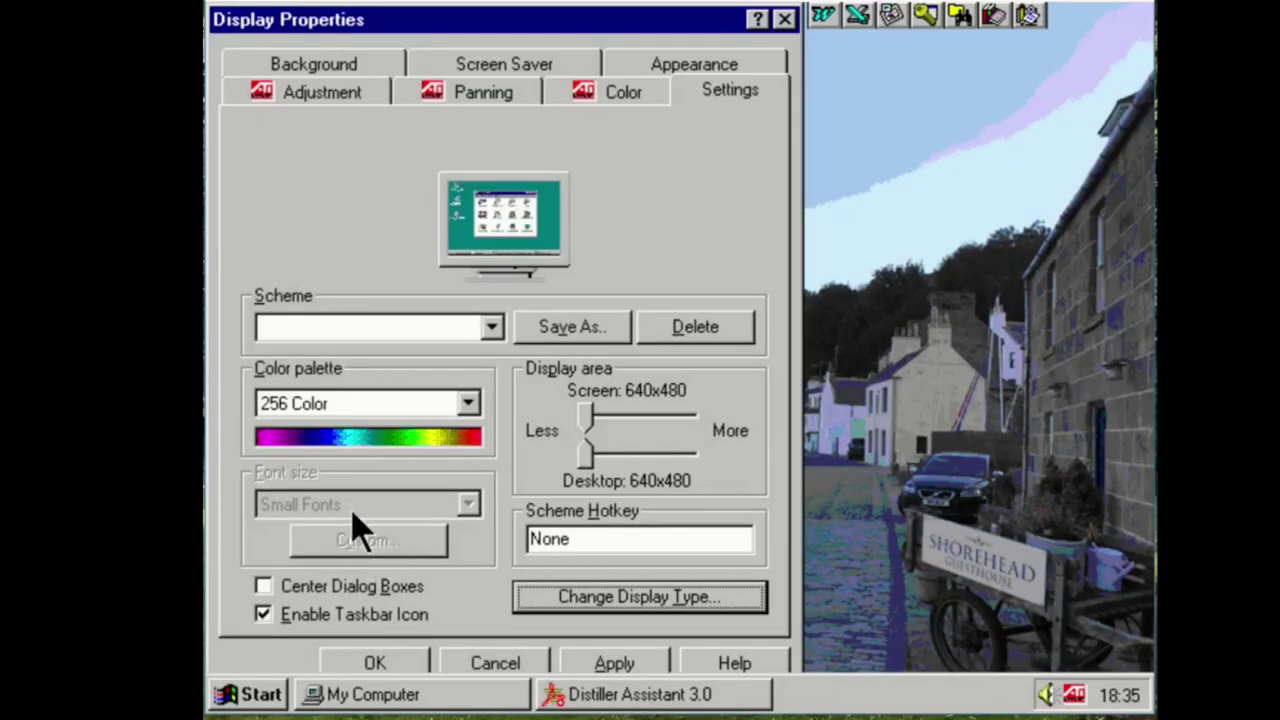
Set the color palette to High Color (16 bit) and apply the new display settings
left_click(402, 405)
left_click(406, 457)
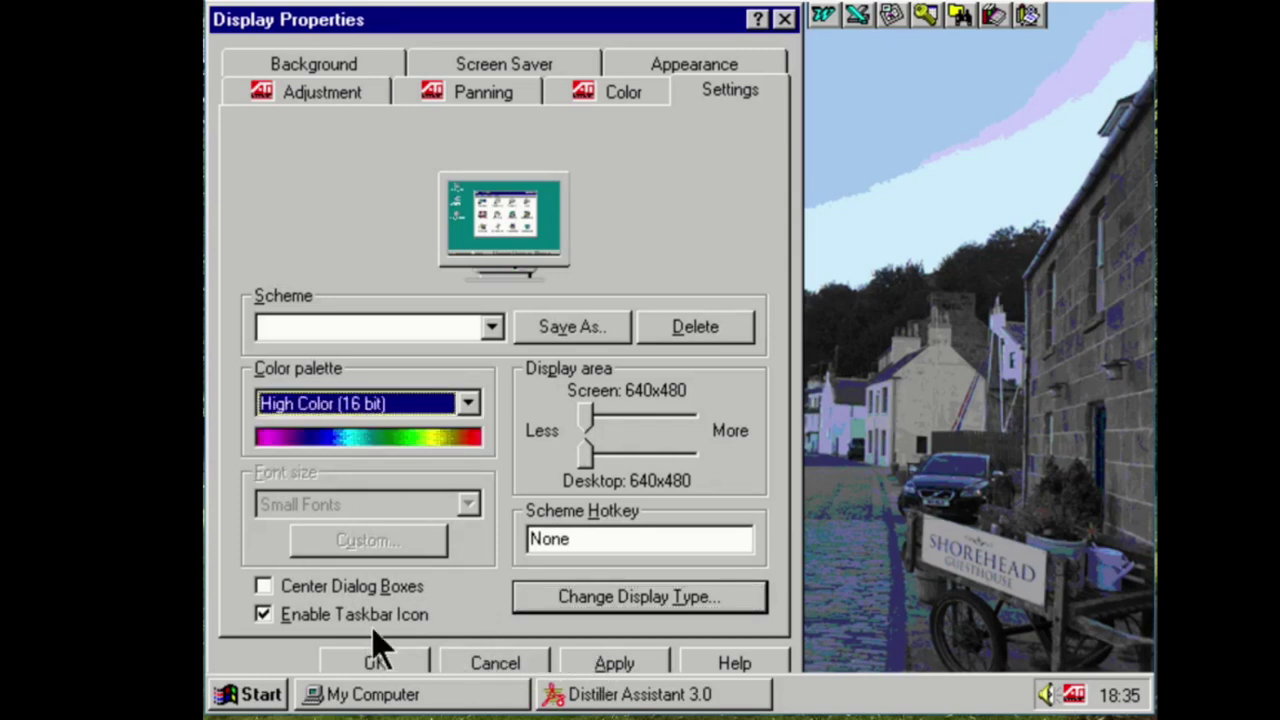
left_click(600, 660)
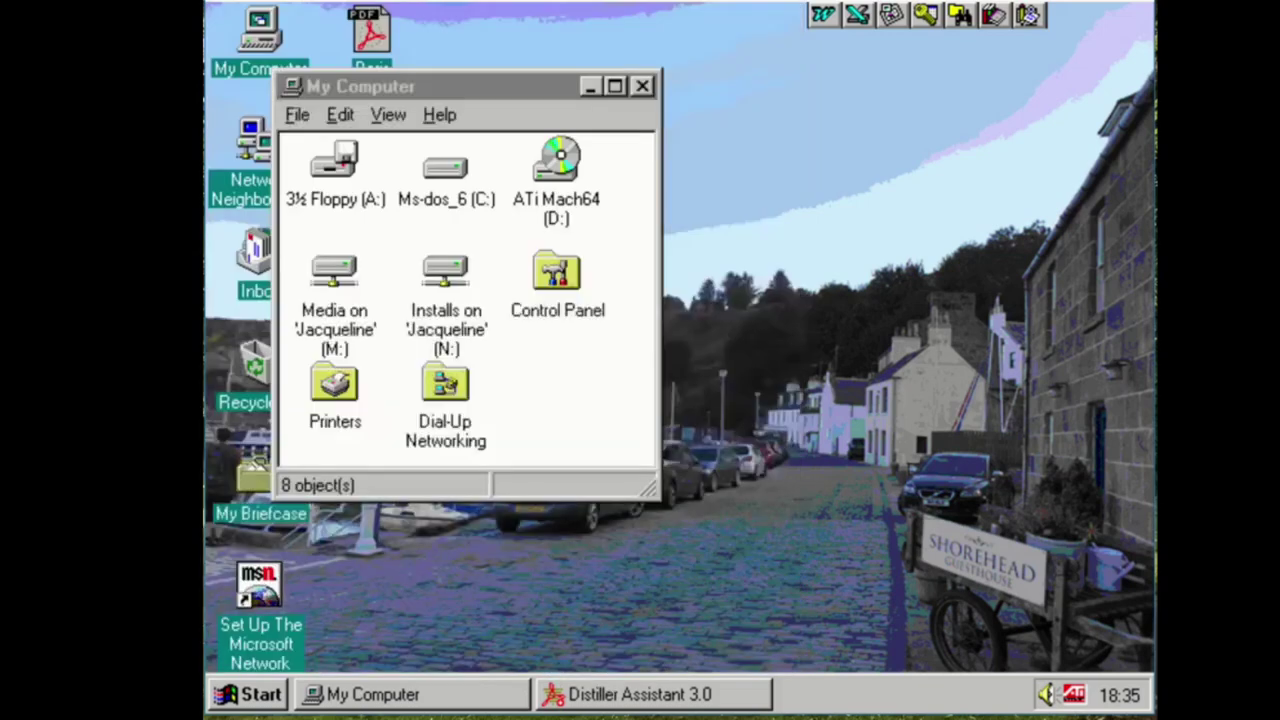
left_click(620, 440)
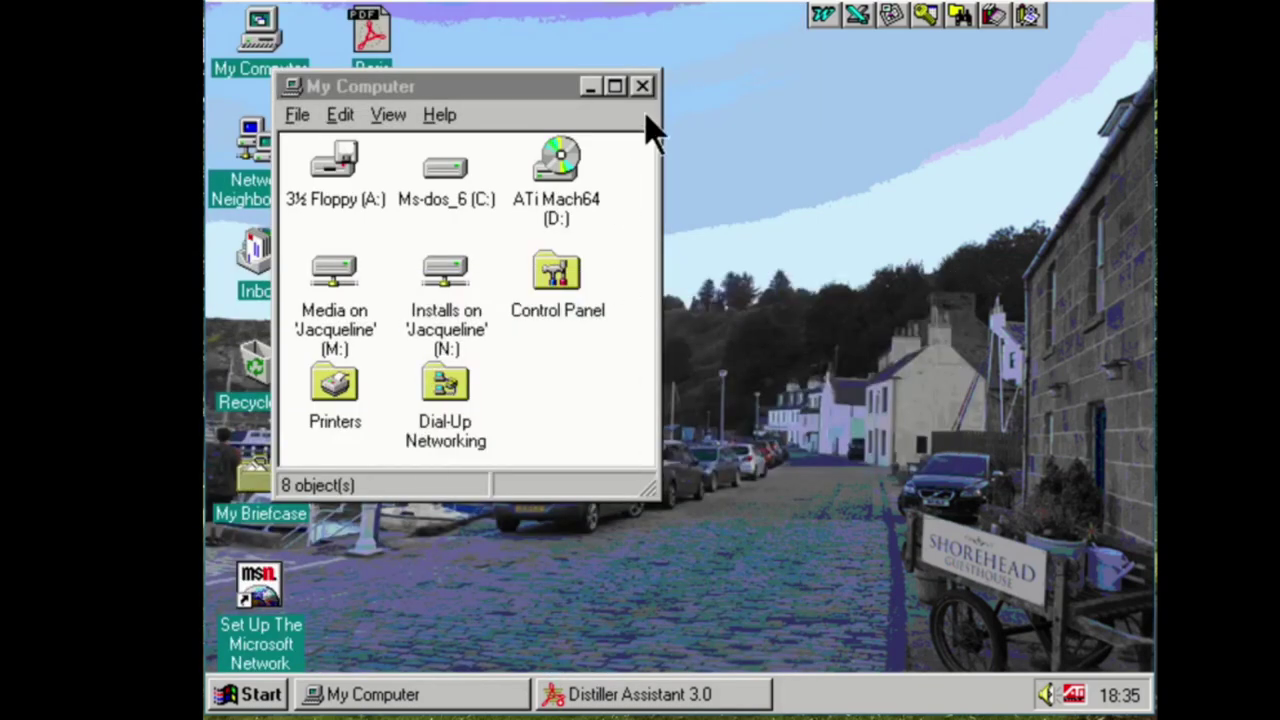
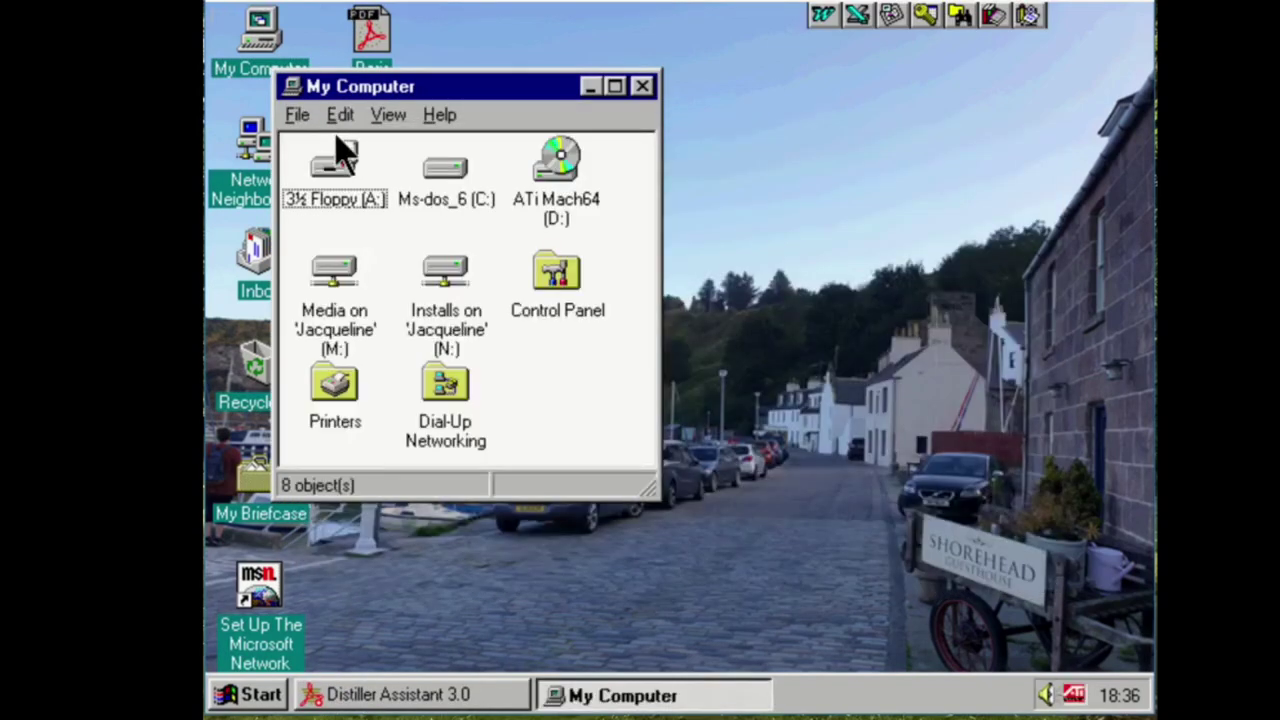
Close the My Computer window
key("alt+f")
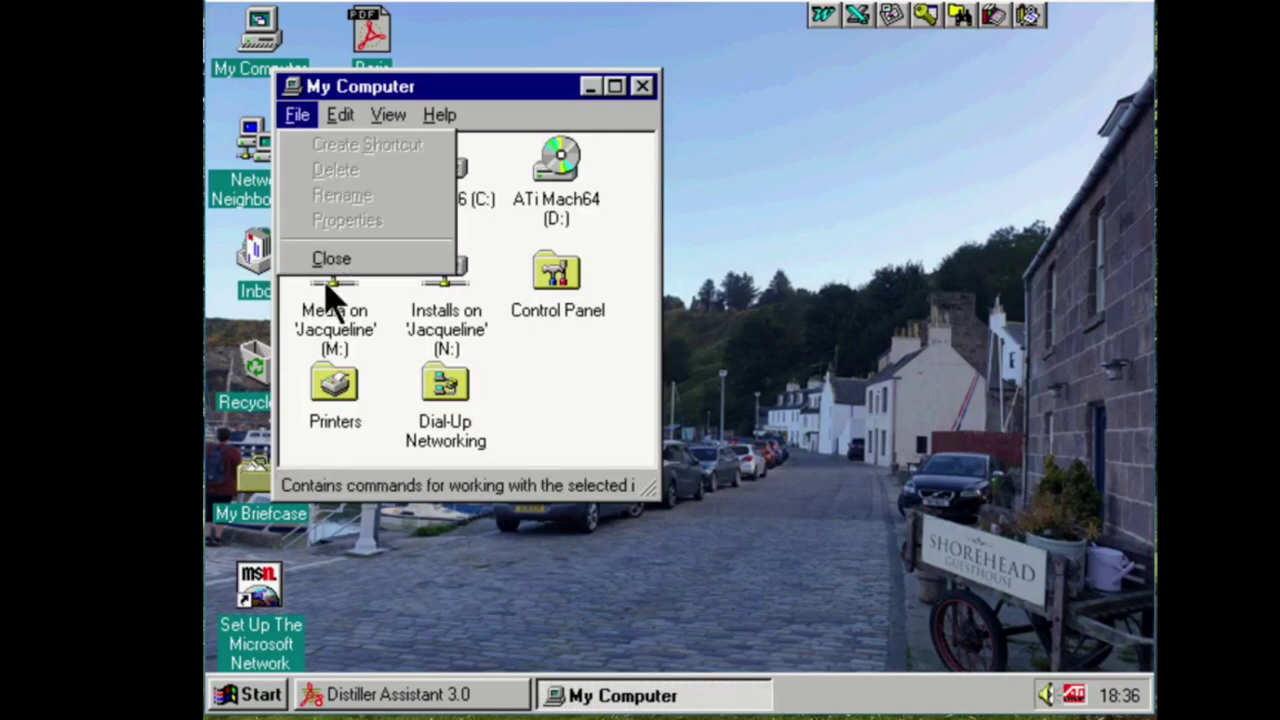
left_click(434, 262)
Look through the installed program groups, including Accessories, Corel5, Audio Software and Paint Shop Pro
left_click(266, 680)
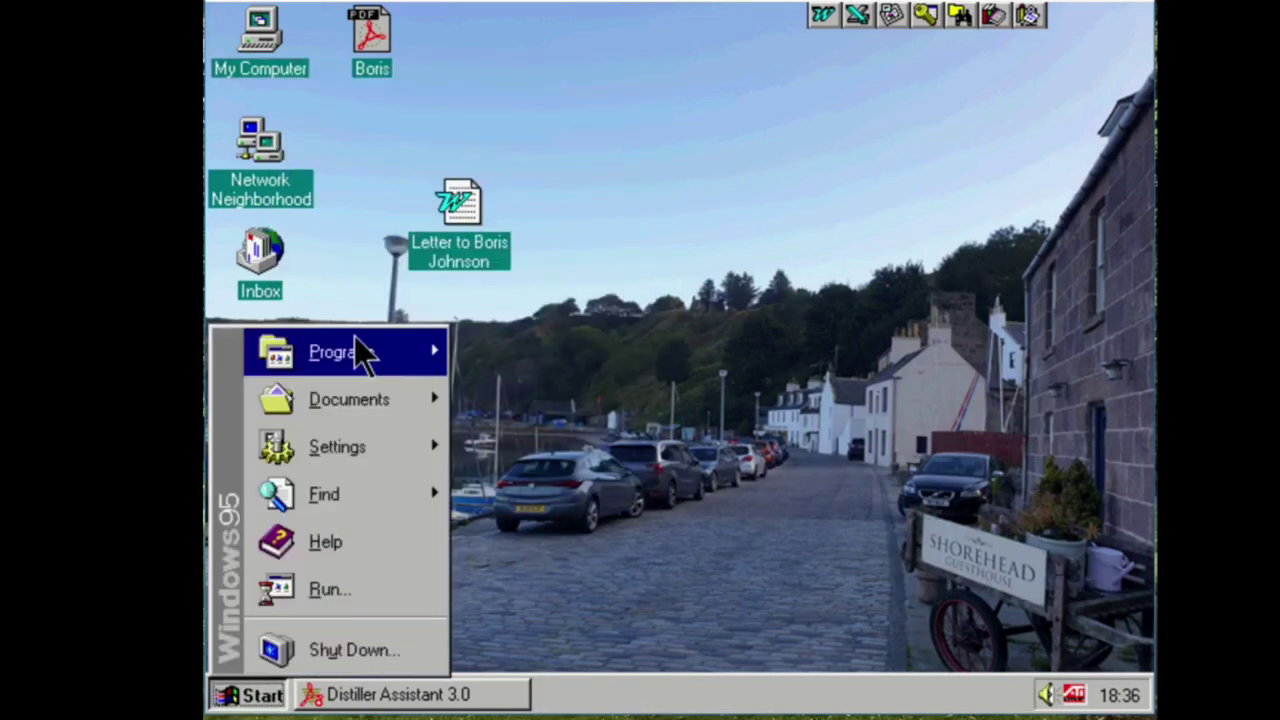
mouse_move(363, 351)
mouse_move(600, 110)
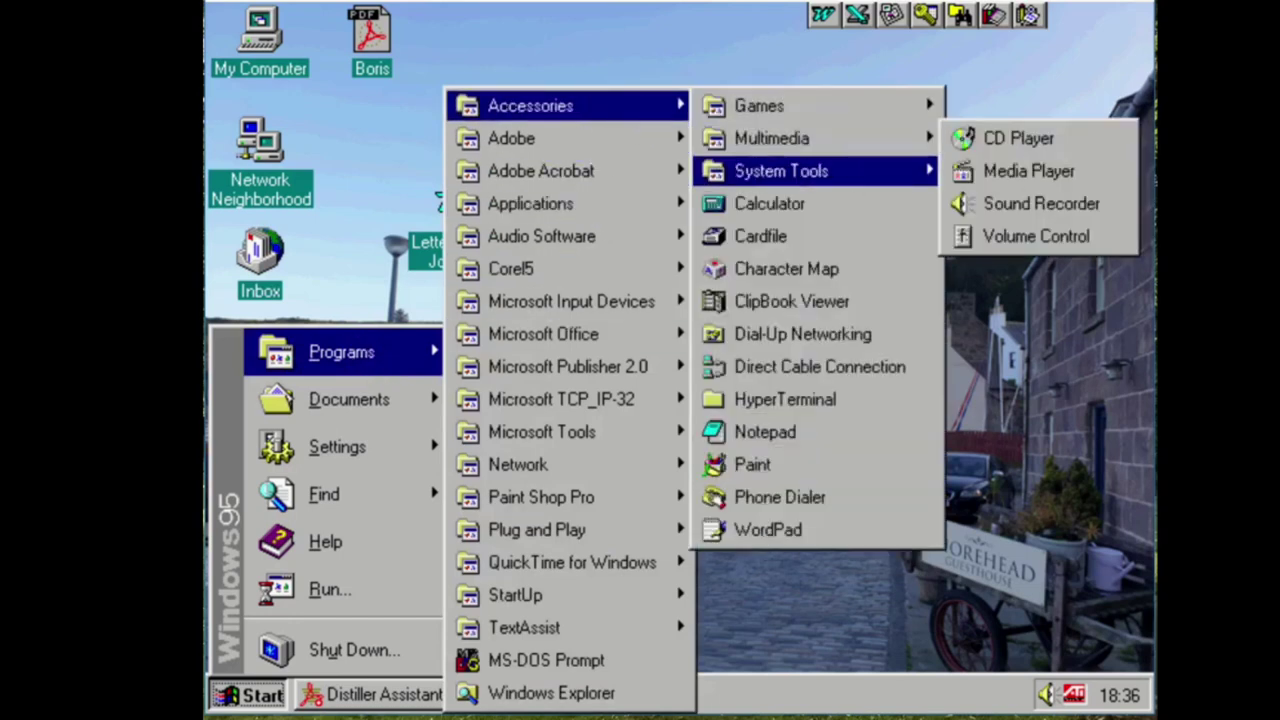
mouse_move(862, 175)
mouse_move(857, 115)
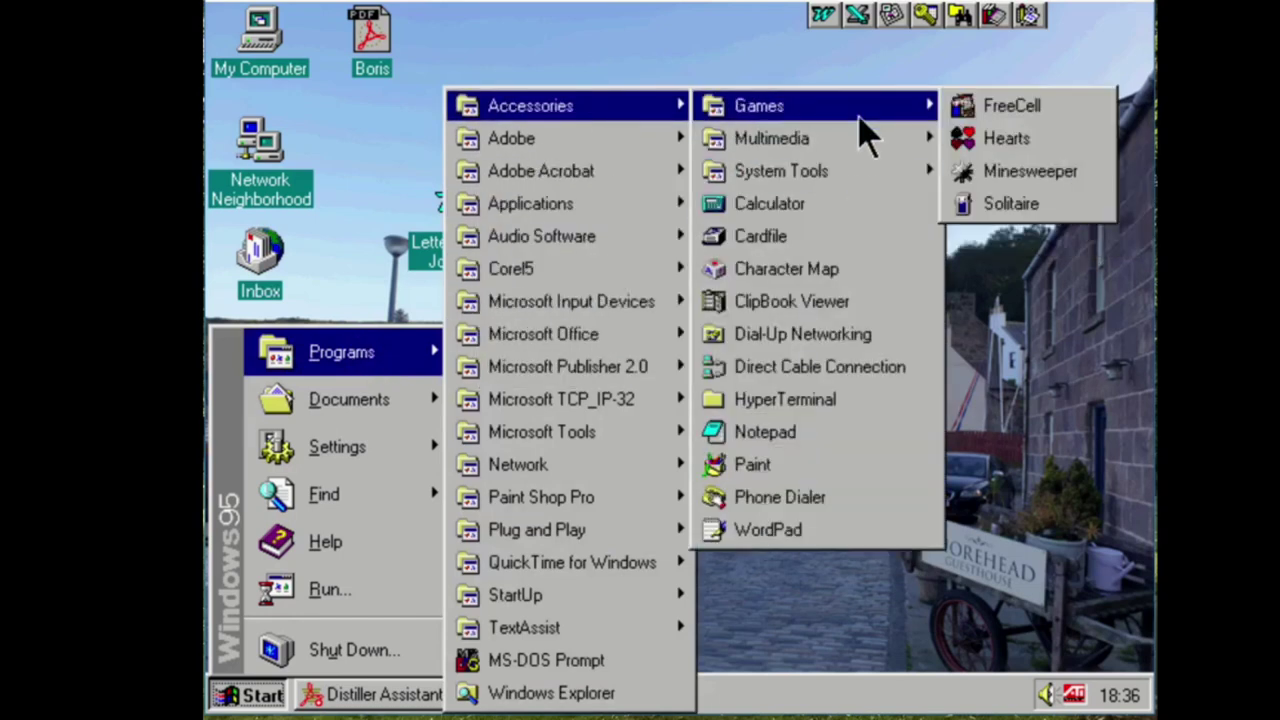
key("Down")
key("Down")
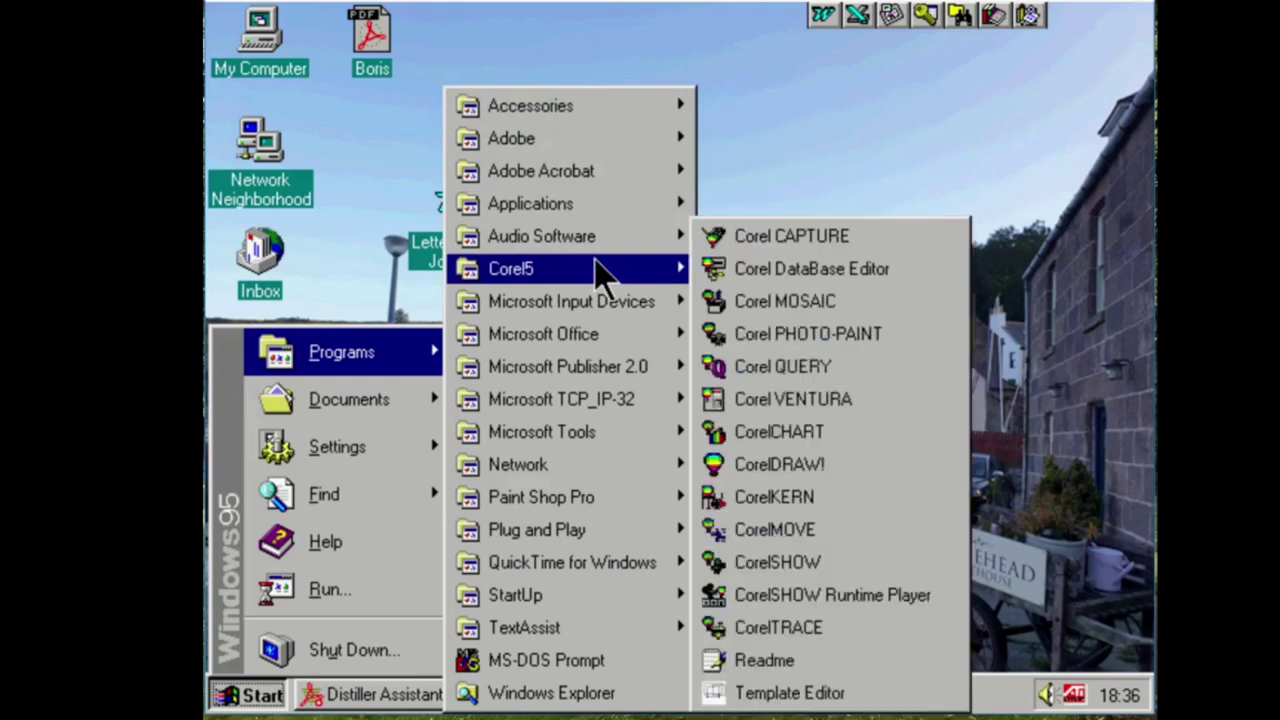
mouse_move(687, 236)
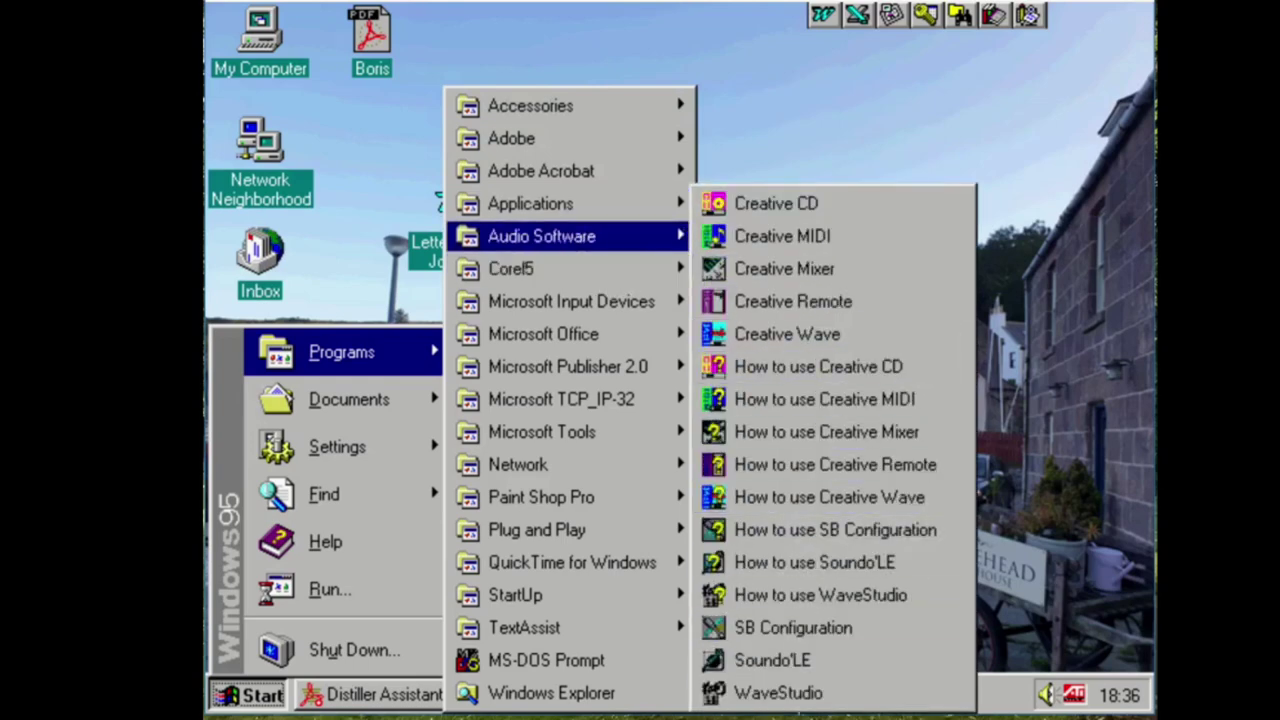
mouse_move(600, 466)
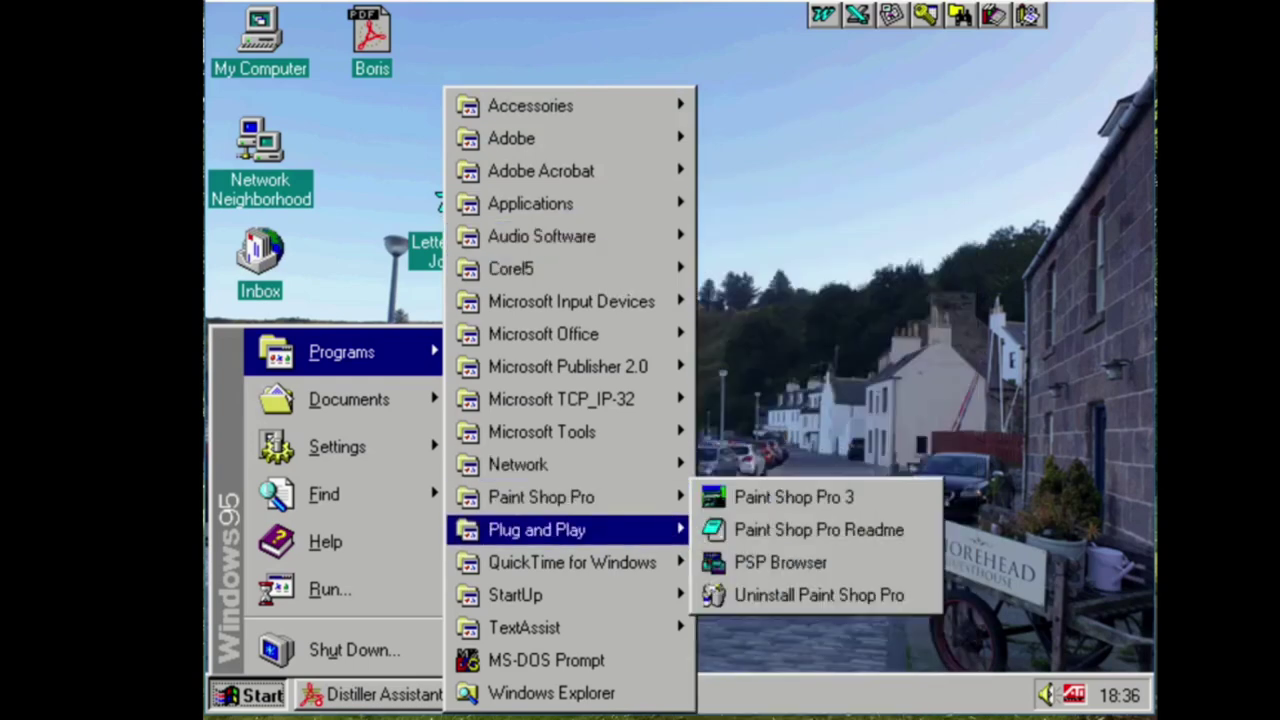
mouse_move(688, 532)
left_click(969, 339)
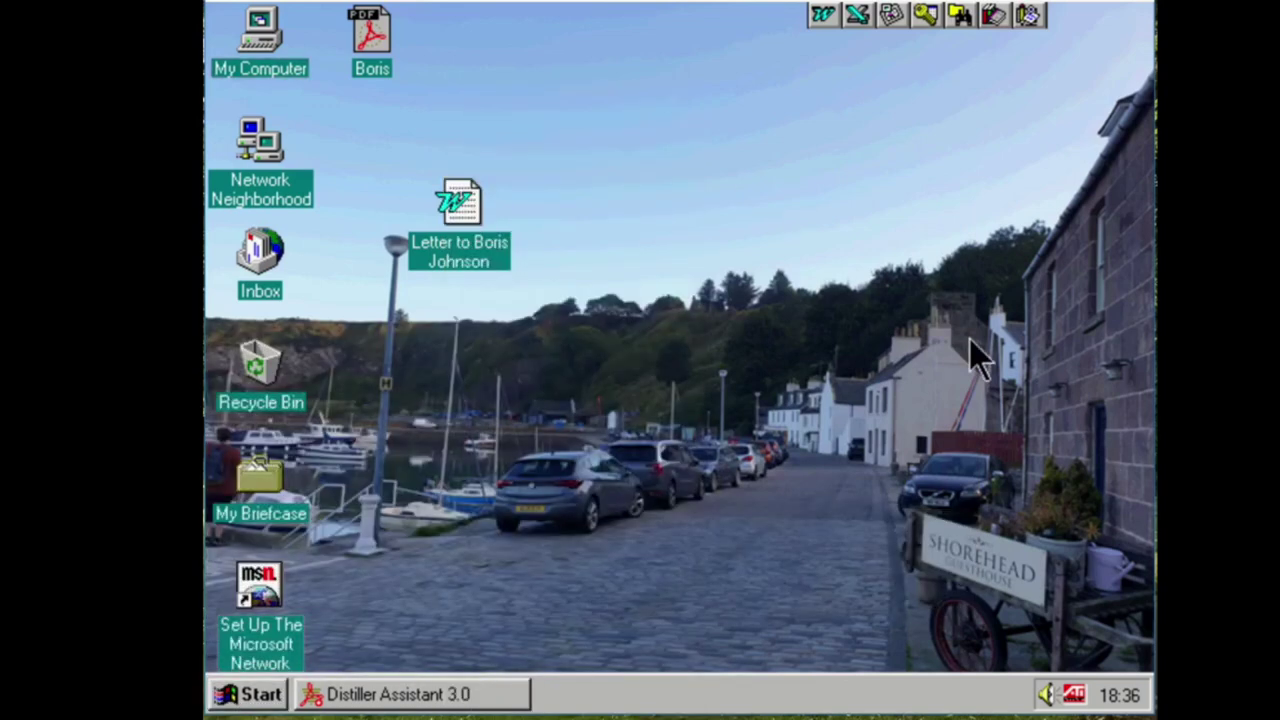
Mount the CD image from the SB16 DOSWin3X folder inside the host's My CDs folder
left_click(304, 6)
left_click(314, 46)
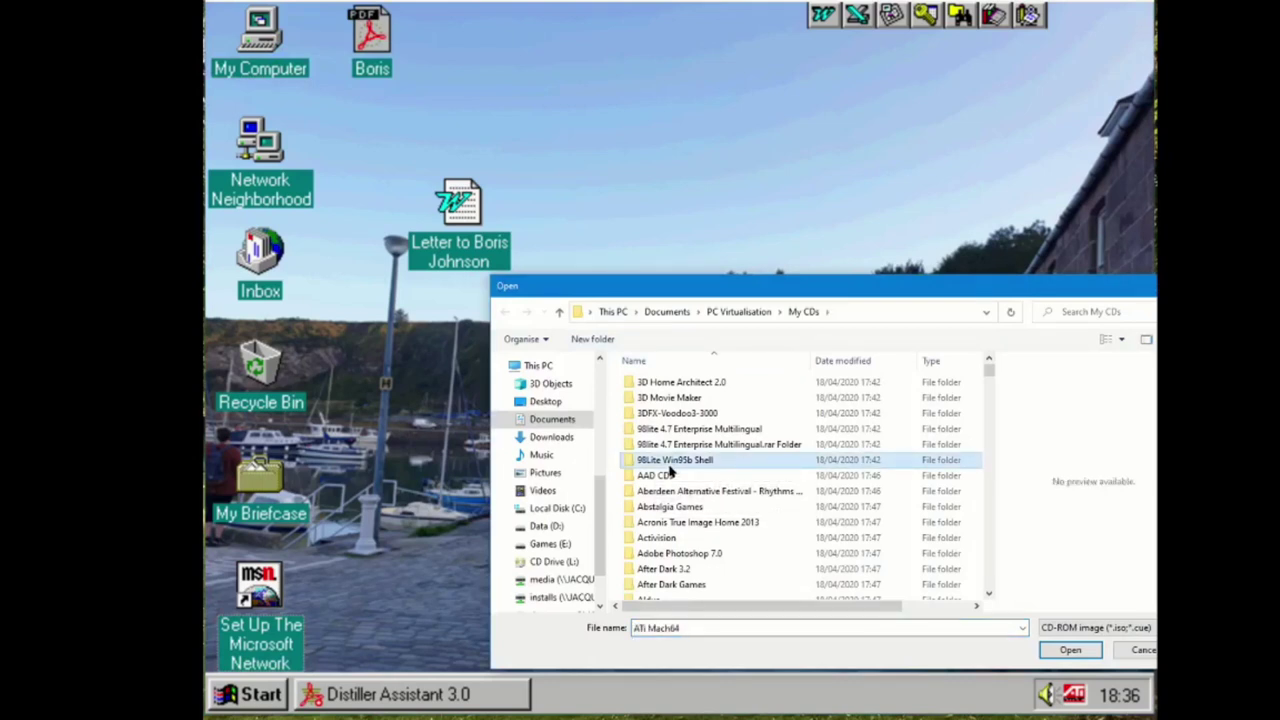
type("cre")
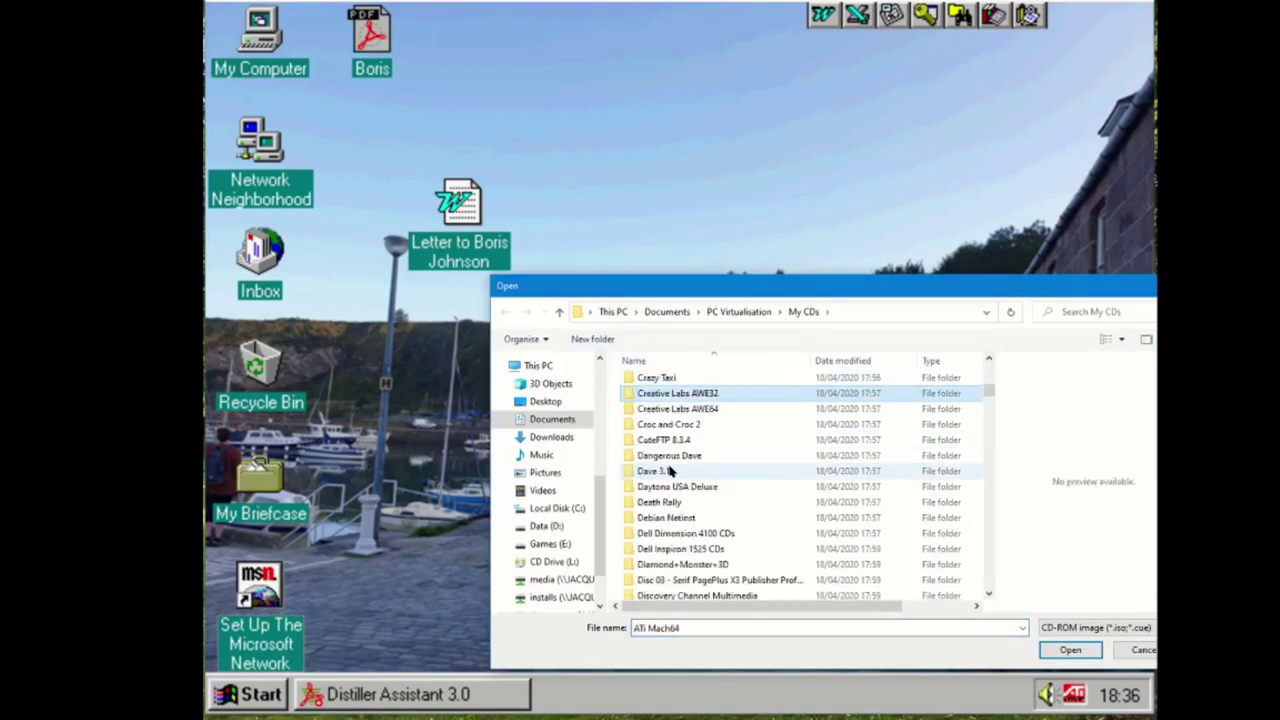
key("Down")
key("Down")
type("sb")
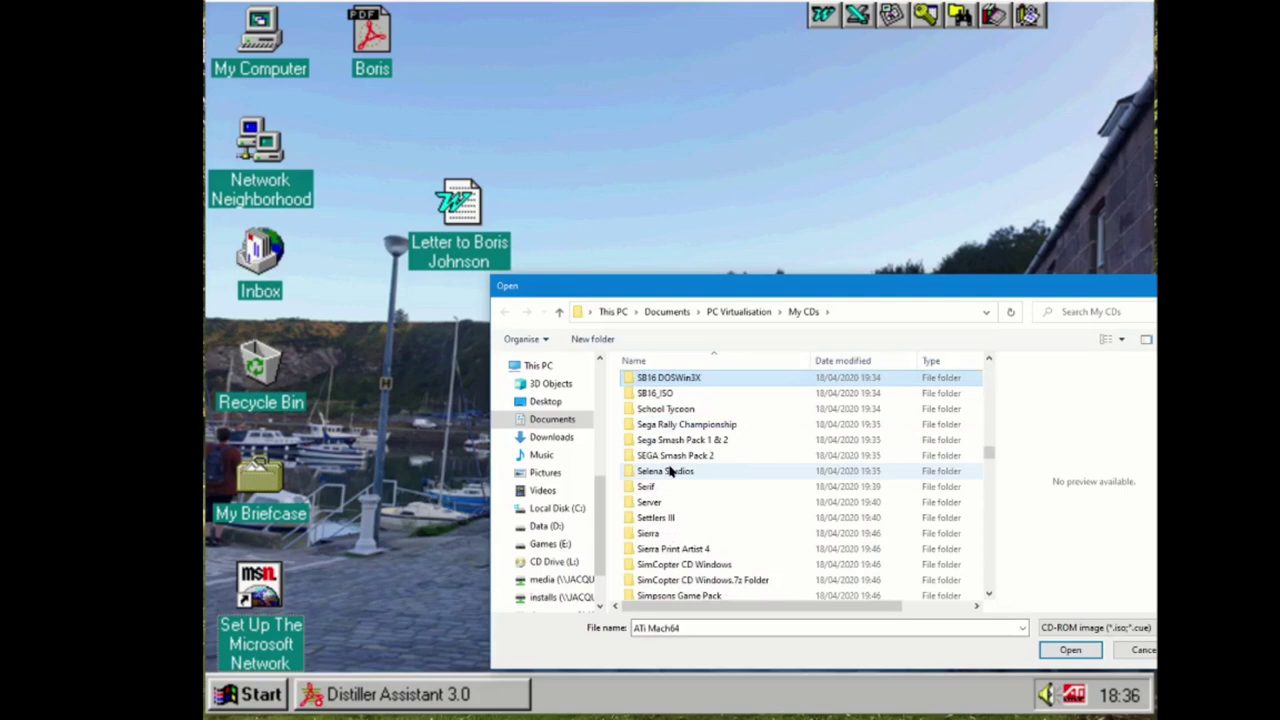
key("Return")
key("Down")
key("Return")
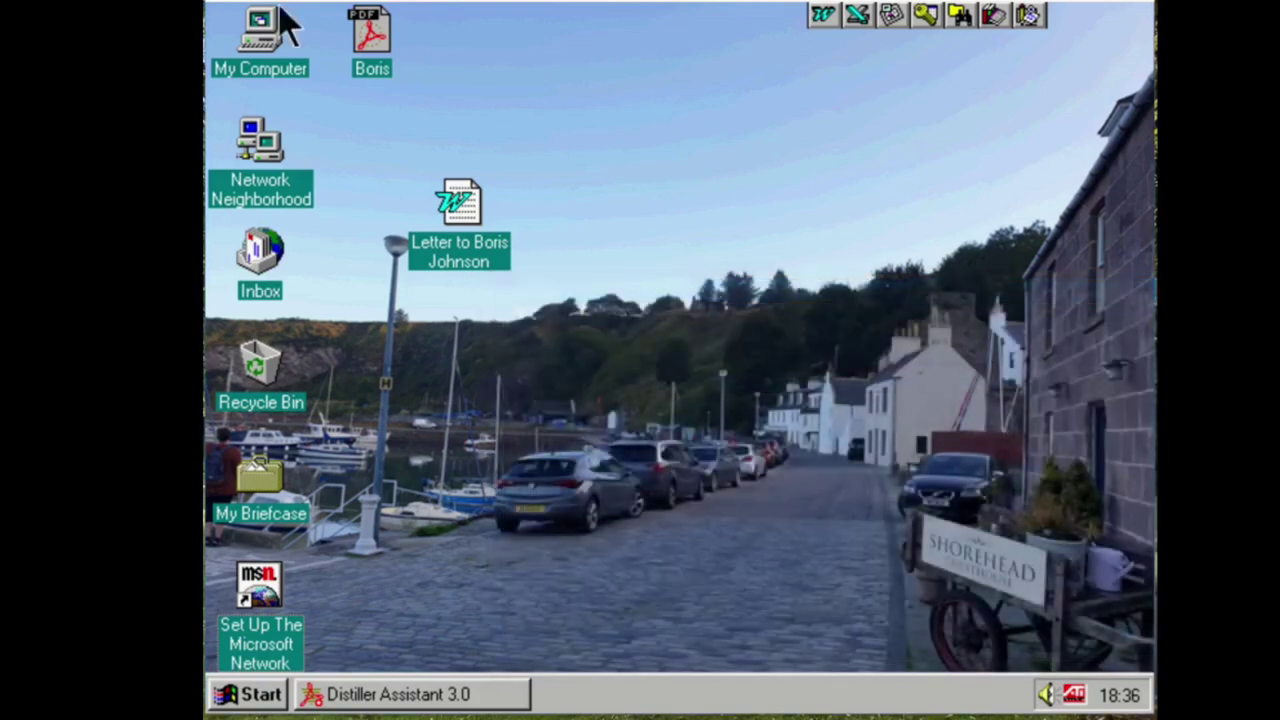
Start the Sound Blaster 16 software installation from the mounted CD in drive D and close the My Computer window
double_click(277, 70)
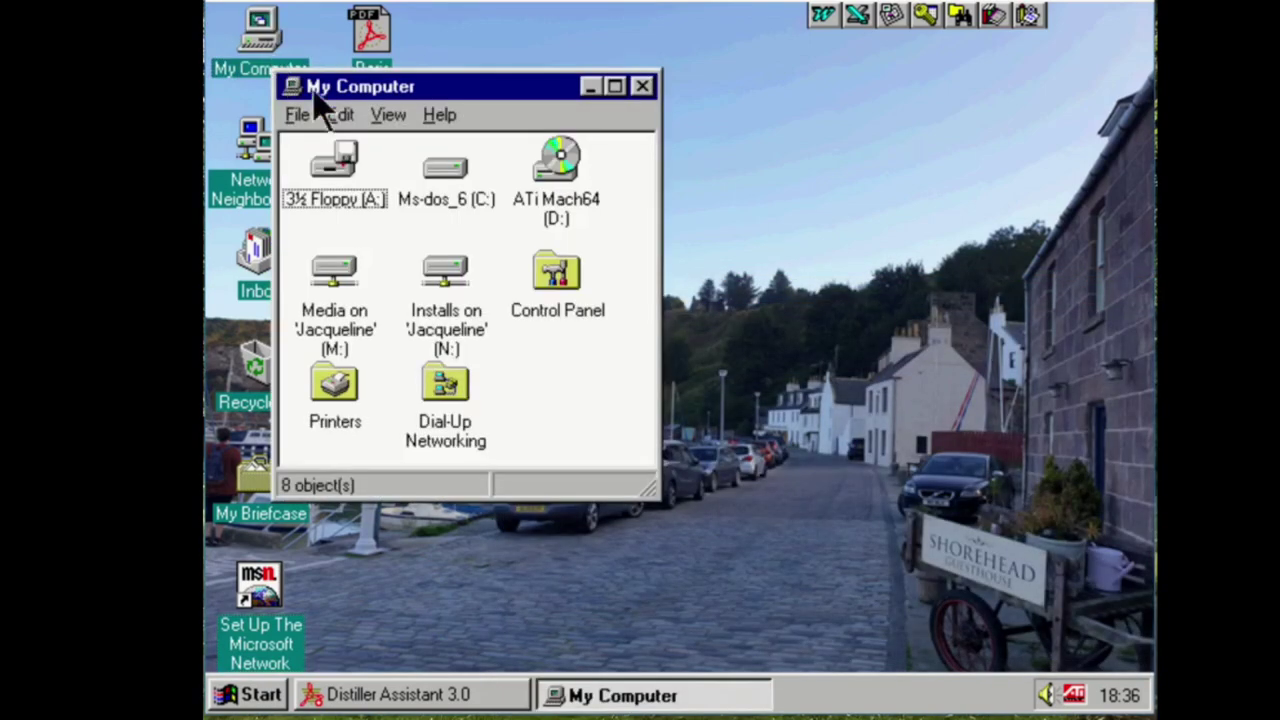
double_click(594, 216)
left_click(606, 434)
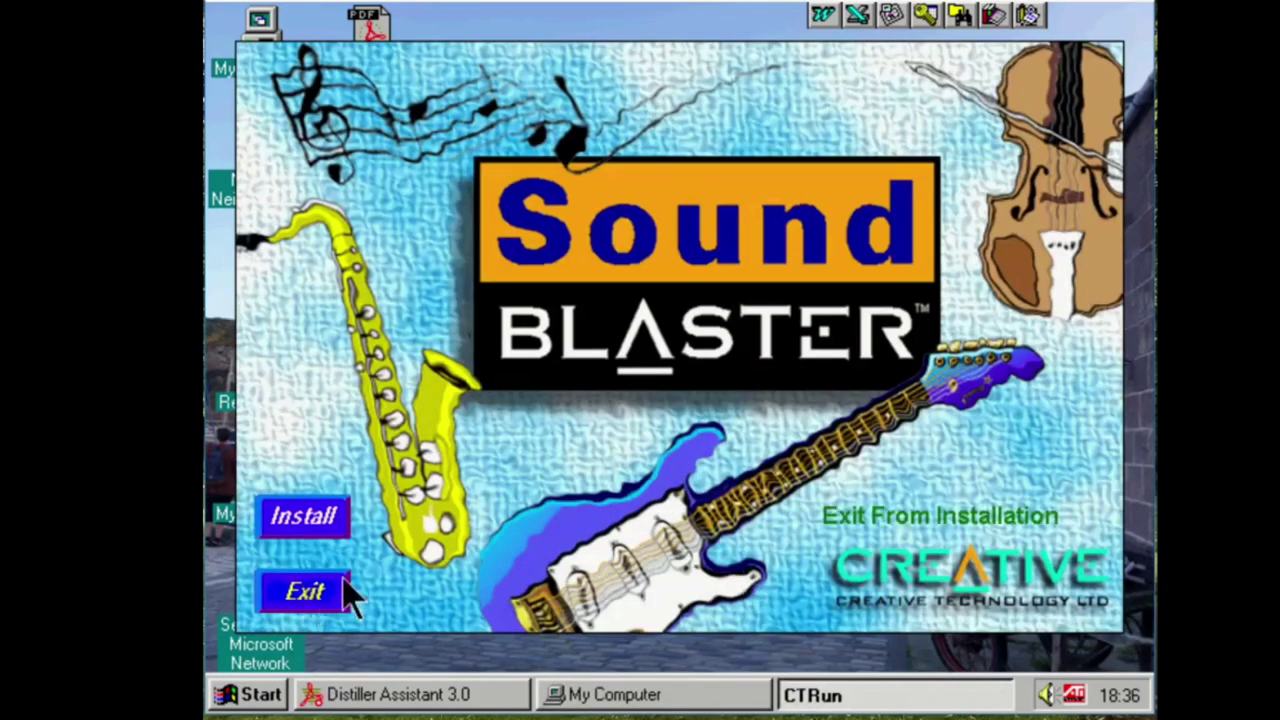
left_click(340, 530)
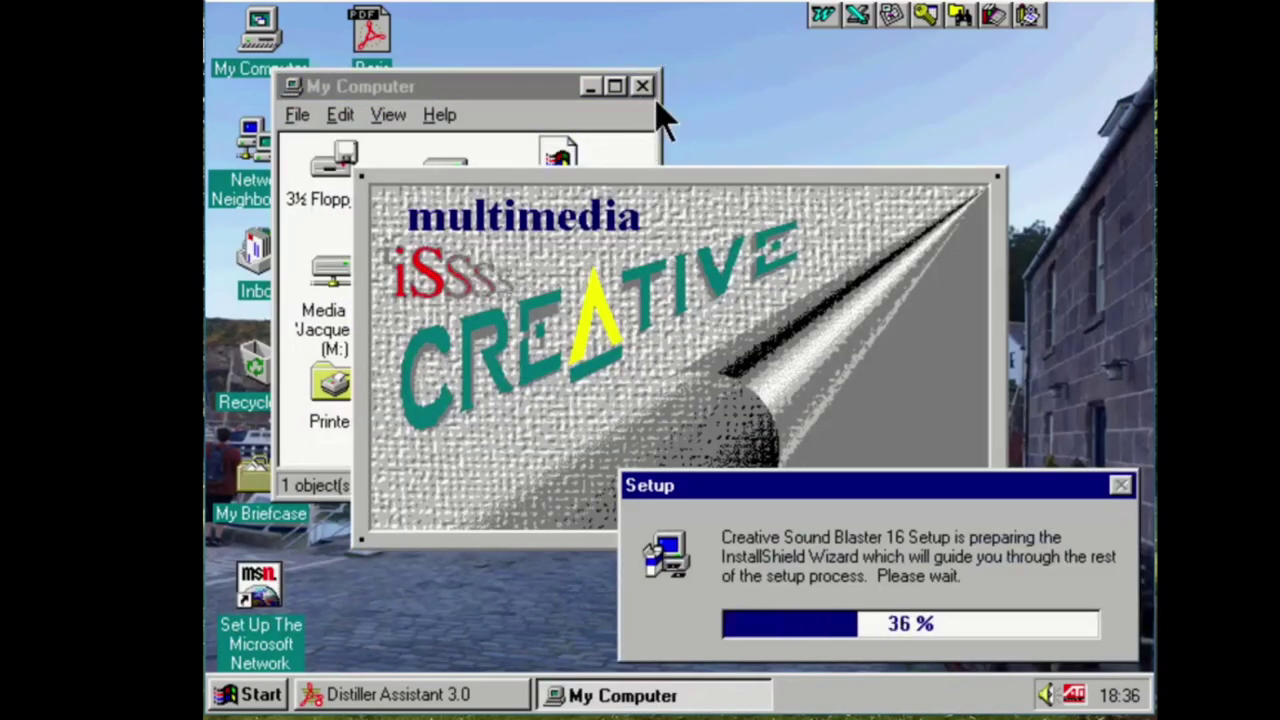
left_click(642, 86)
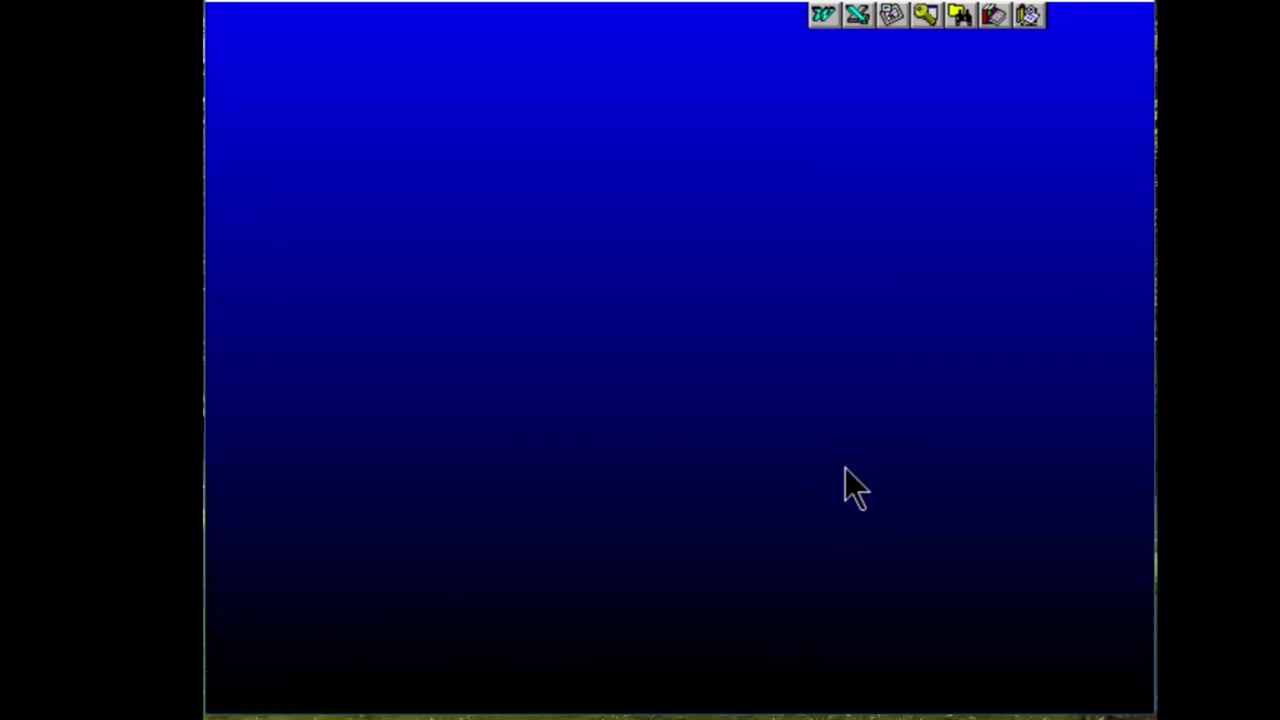
Choose Full Installation into C:\Program Files\Creative\CTSND with the program folder Sound Blaster 16
key("Return")
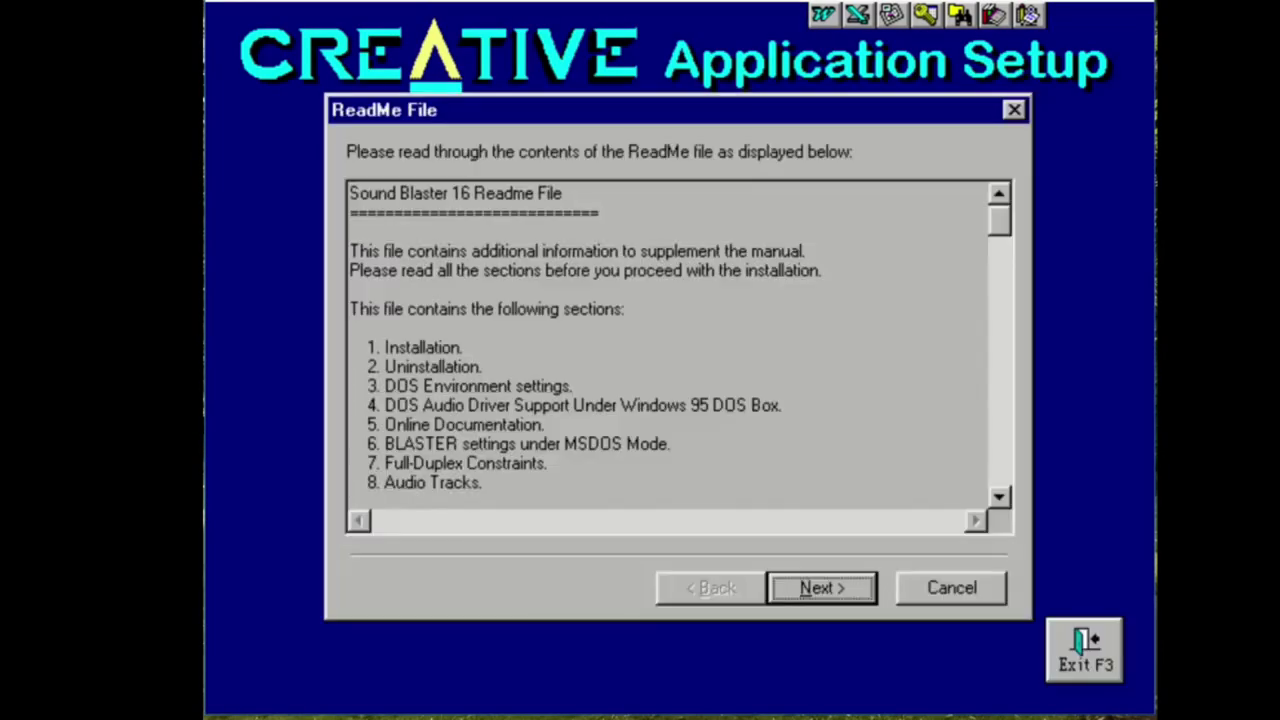
key("Return")
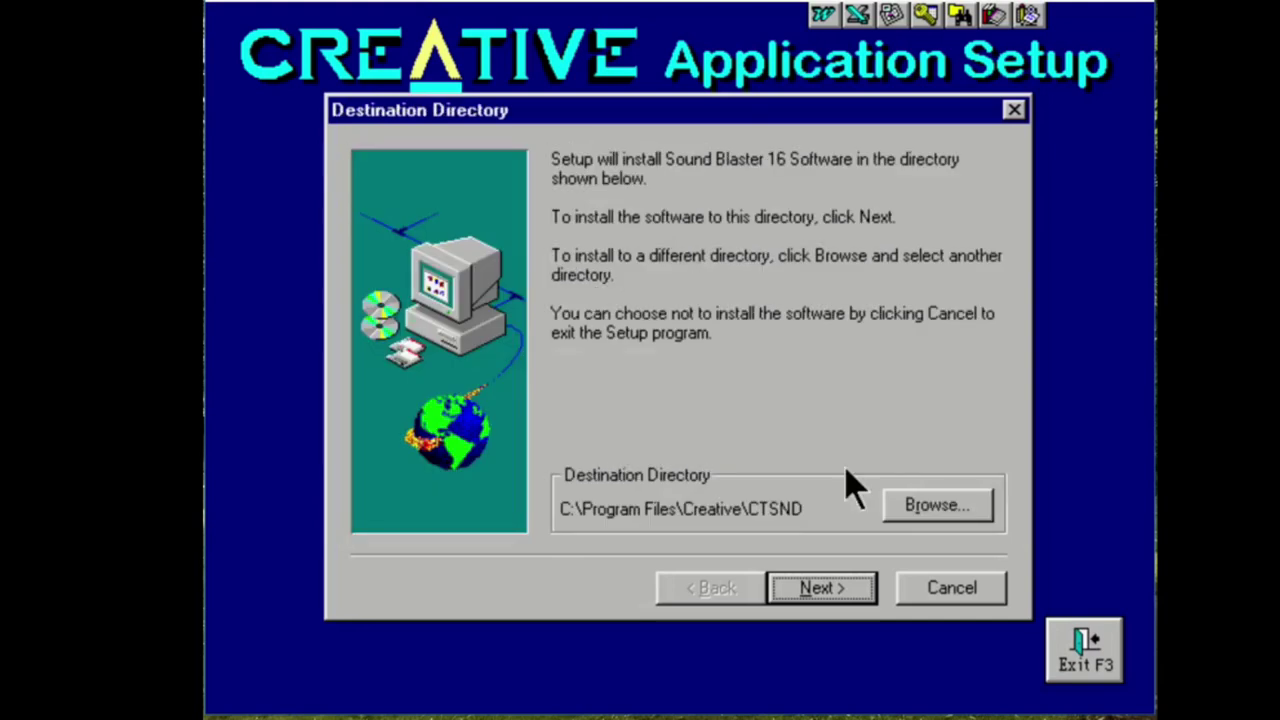
key("Return")
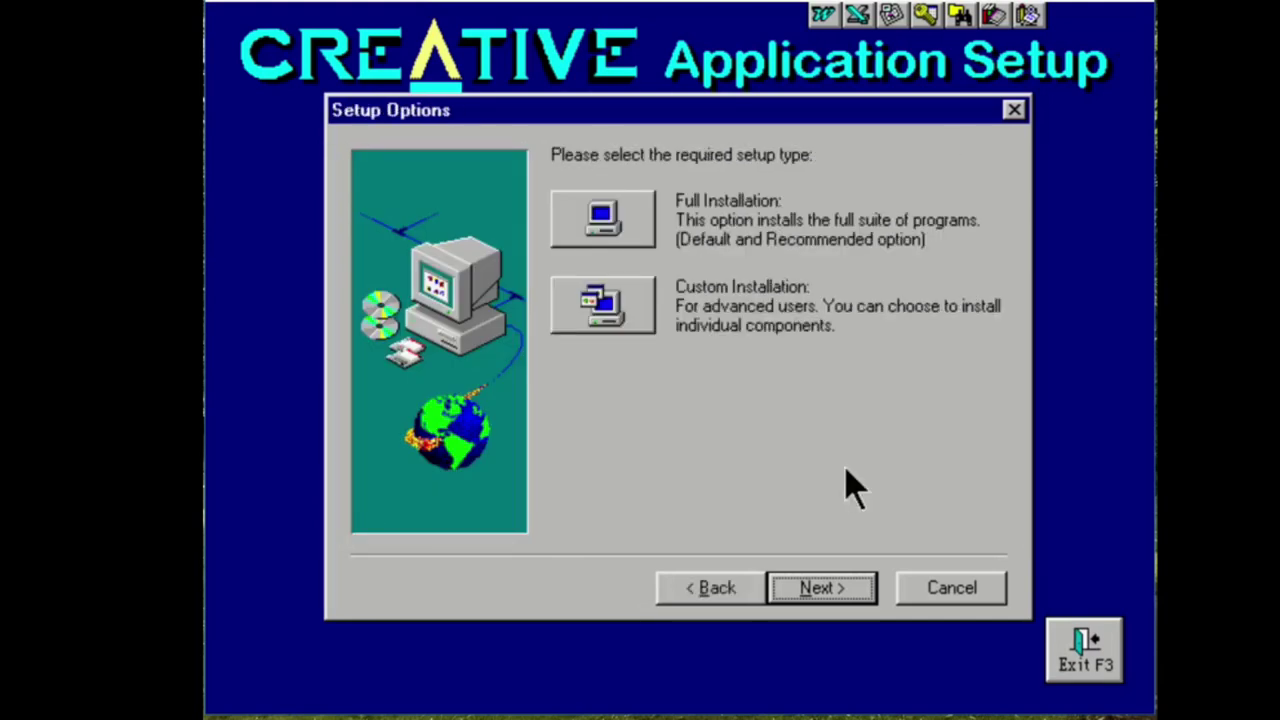
left_click(612, 222)
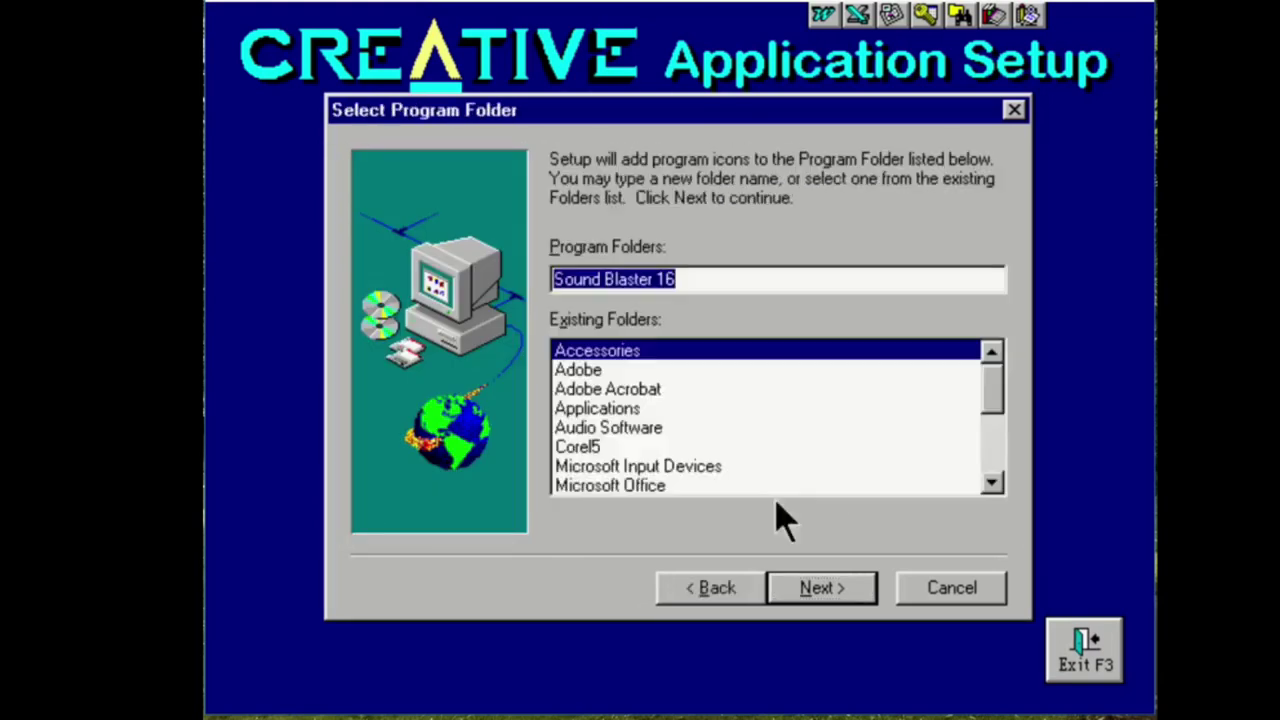
left_click(851, 596)
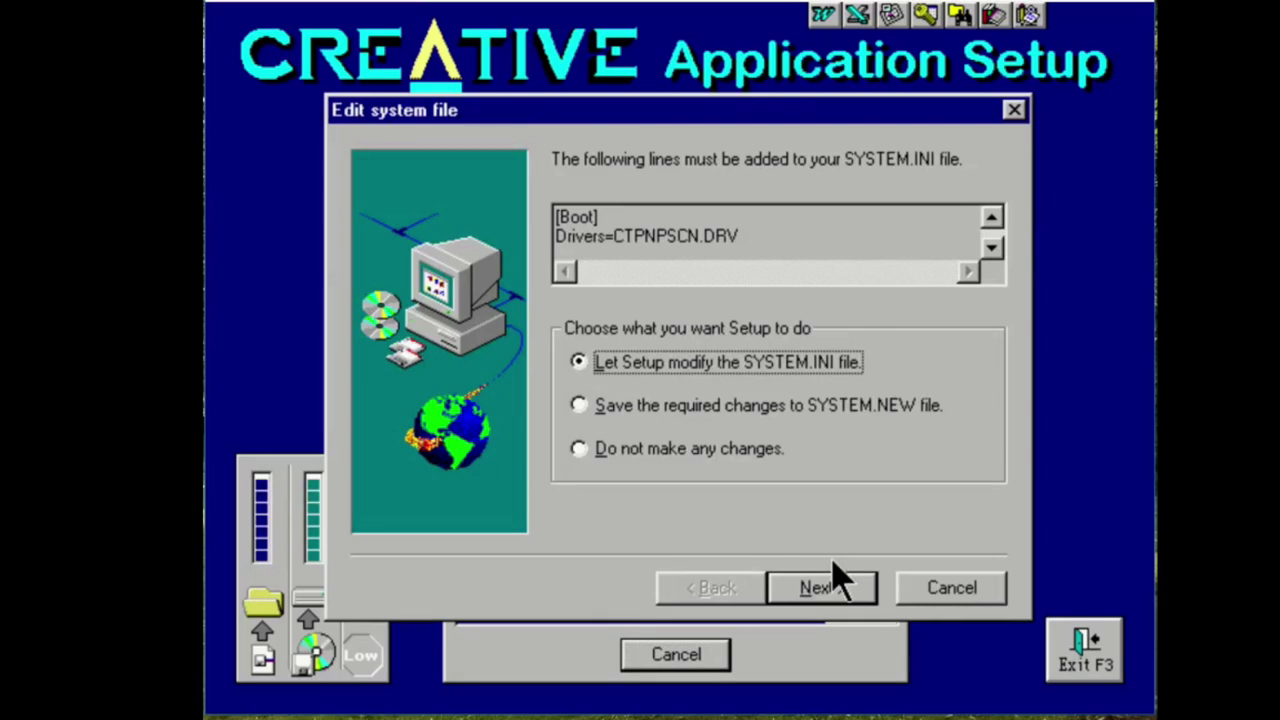
Let Setup modify SYSTEM.INI, decline associating text files with Texto'LE, and finish the installation with a restart
left_click(833, 586)
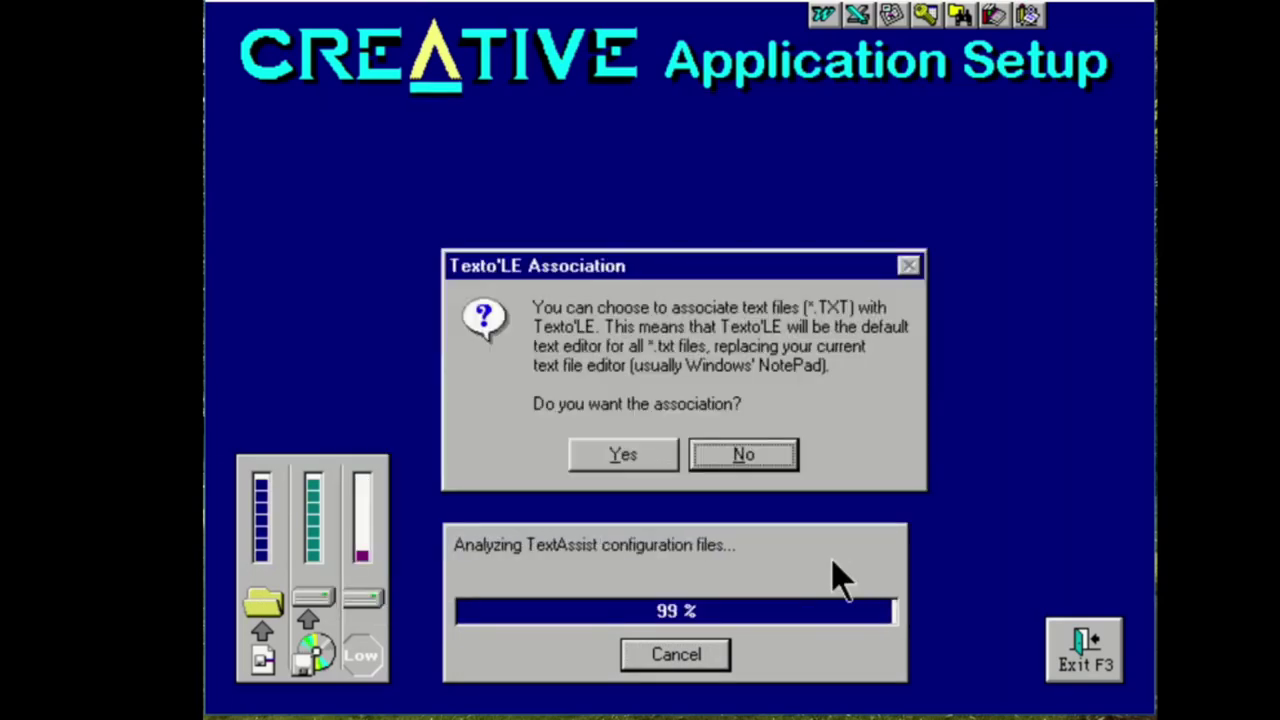
key("Return")
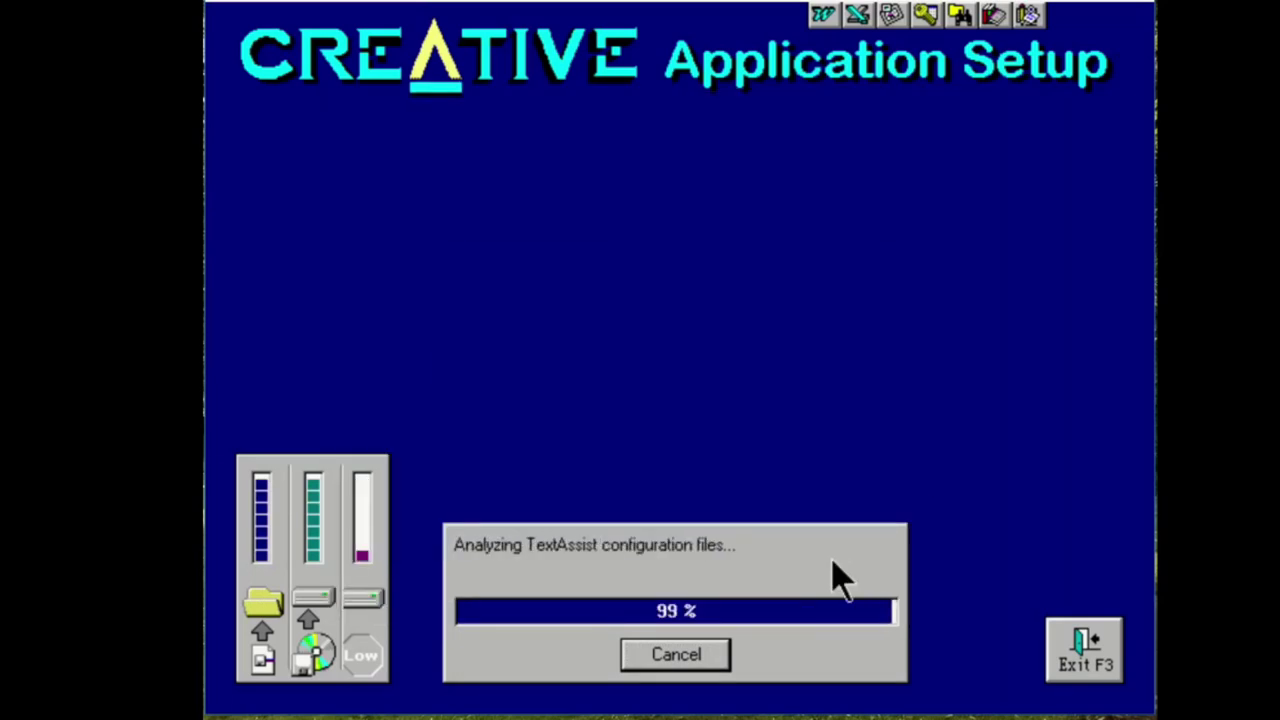
key("Return")
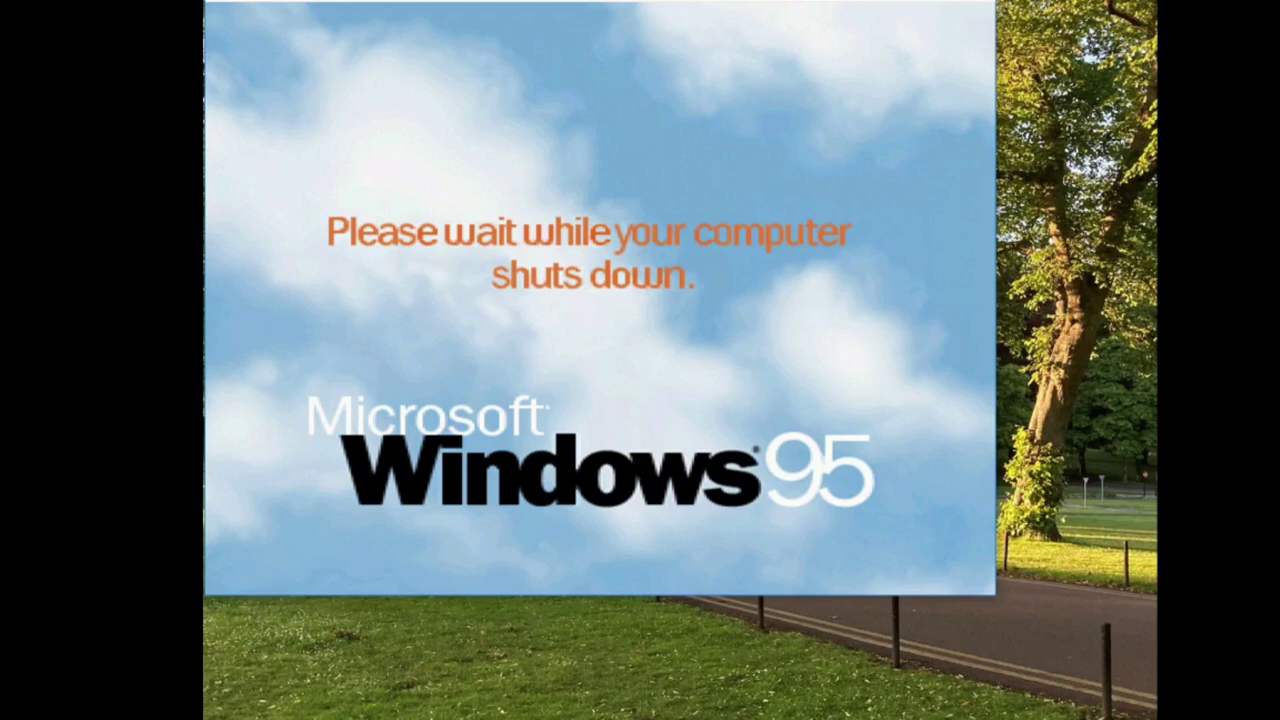
Hard reset the emulated PC from its shutdown screen and confirm the Microsoft Networking logon
left_click(216, 3)
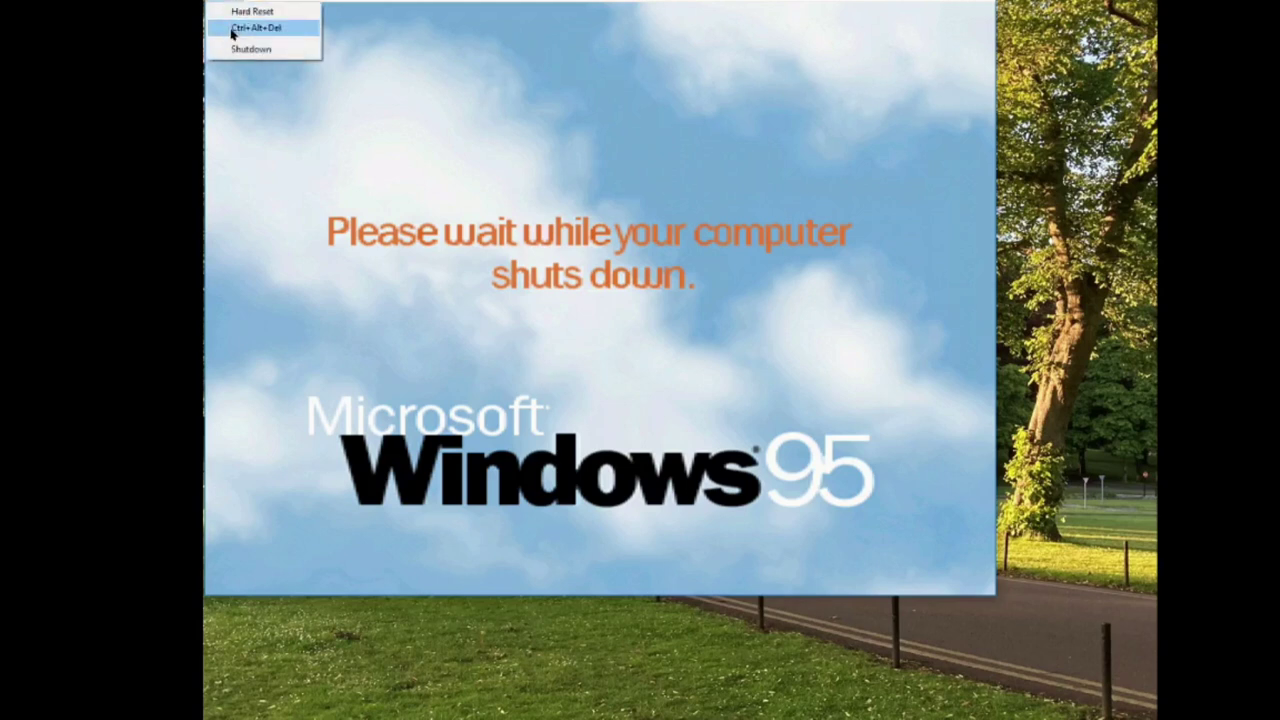
left_click(231, 30)
left_click(222, 9)
left_click(222, 14)
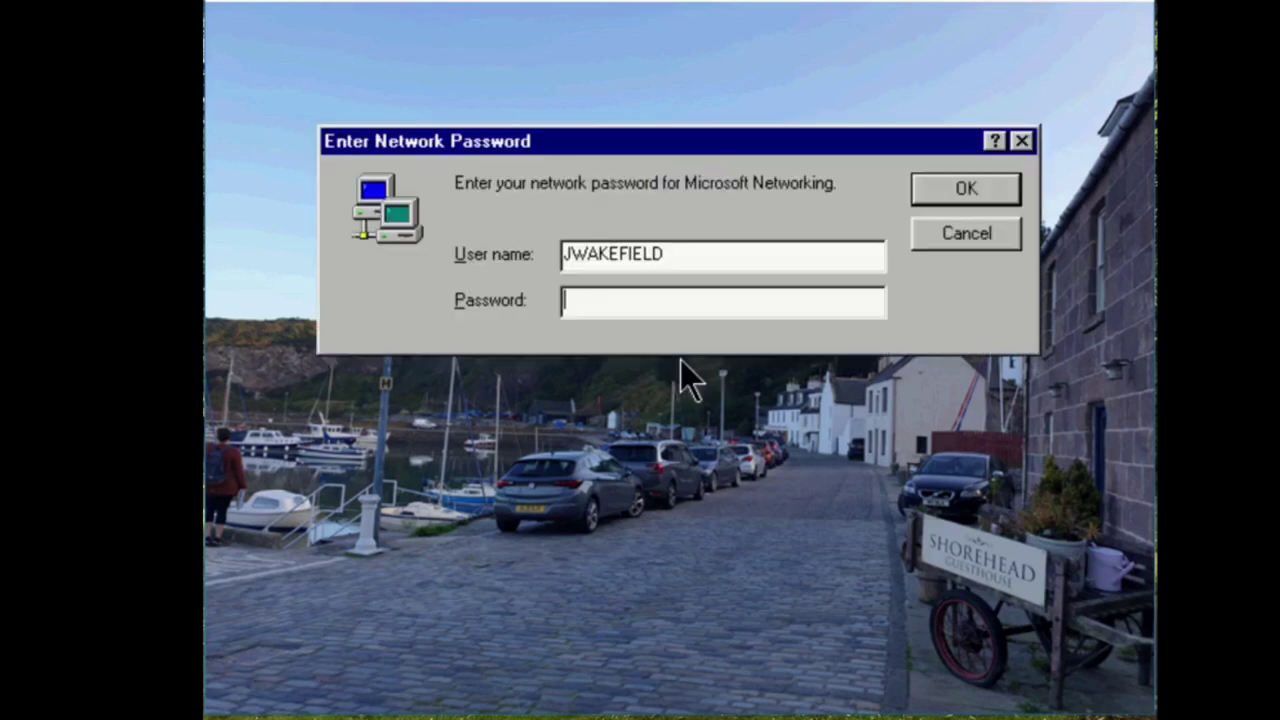
key("Return")
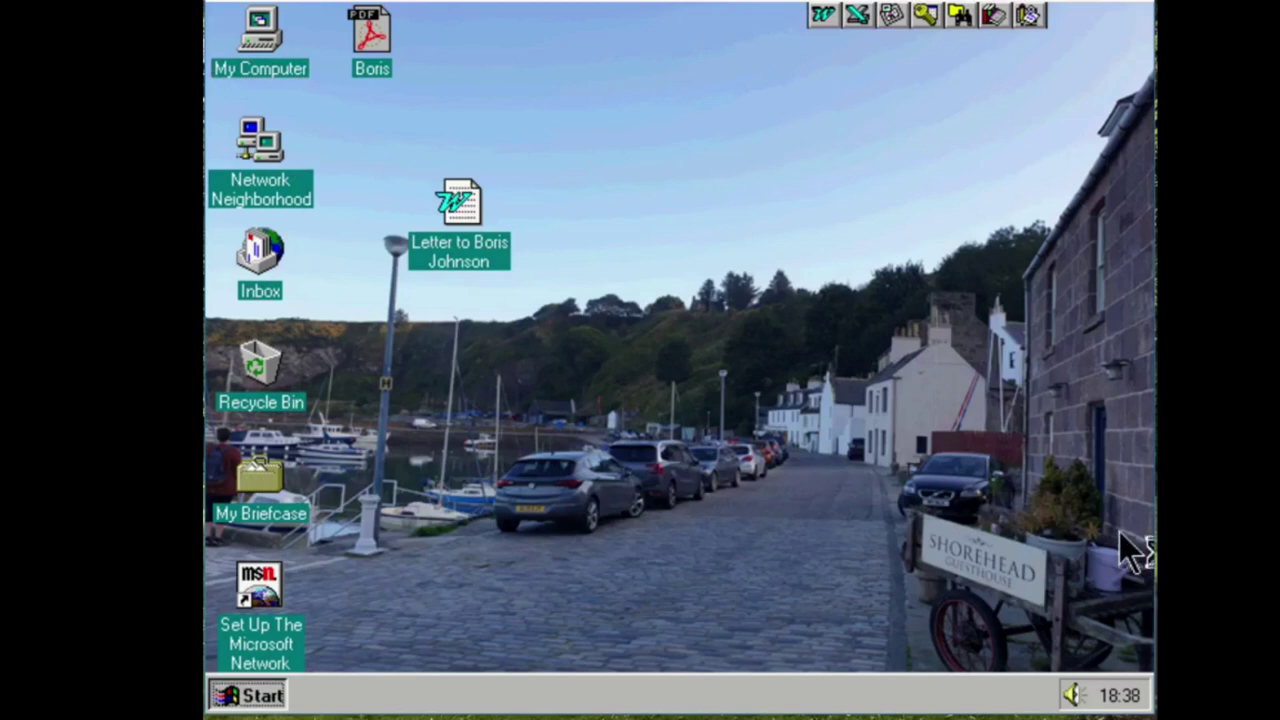
Try out the Creative CD player from the Audio Software group, moving it lower on the desktop before closing it
left_click(245, 694)
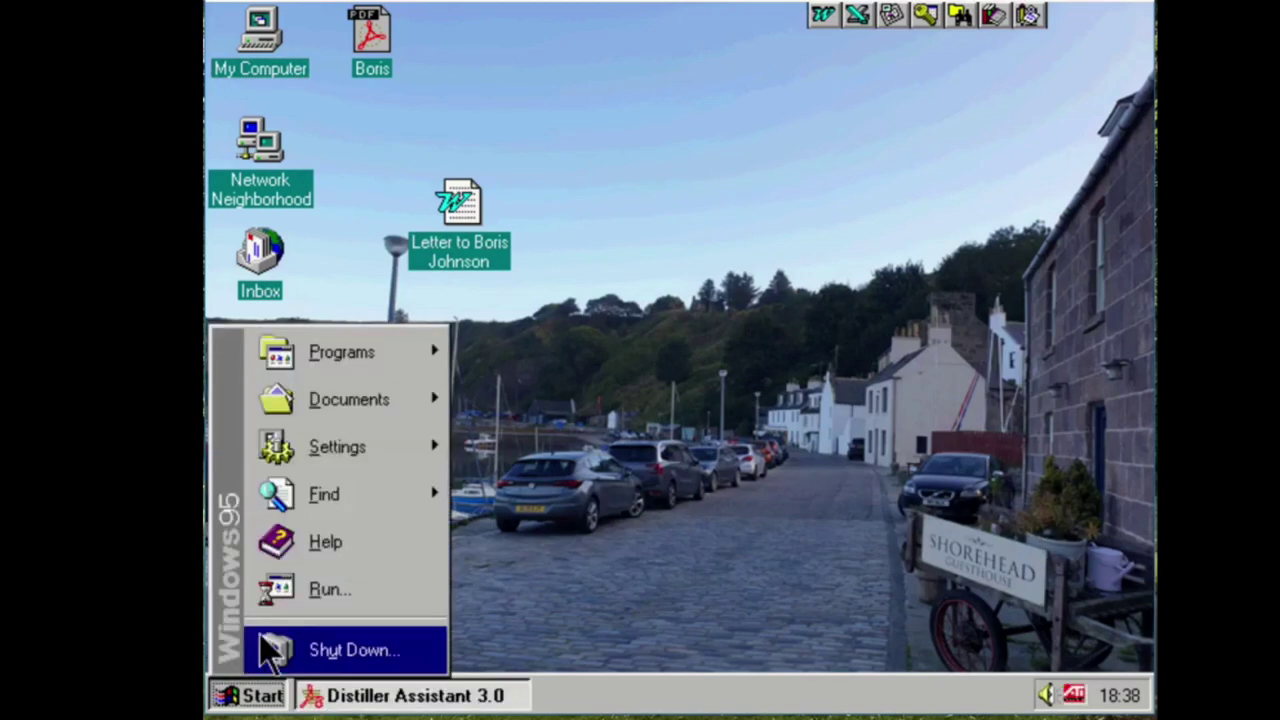
mouse_move(434, 344)
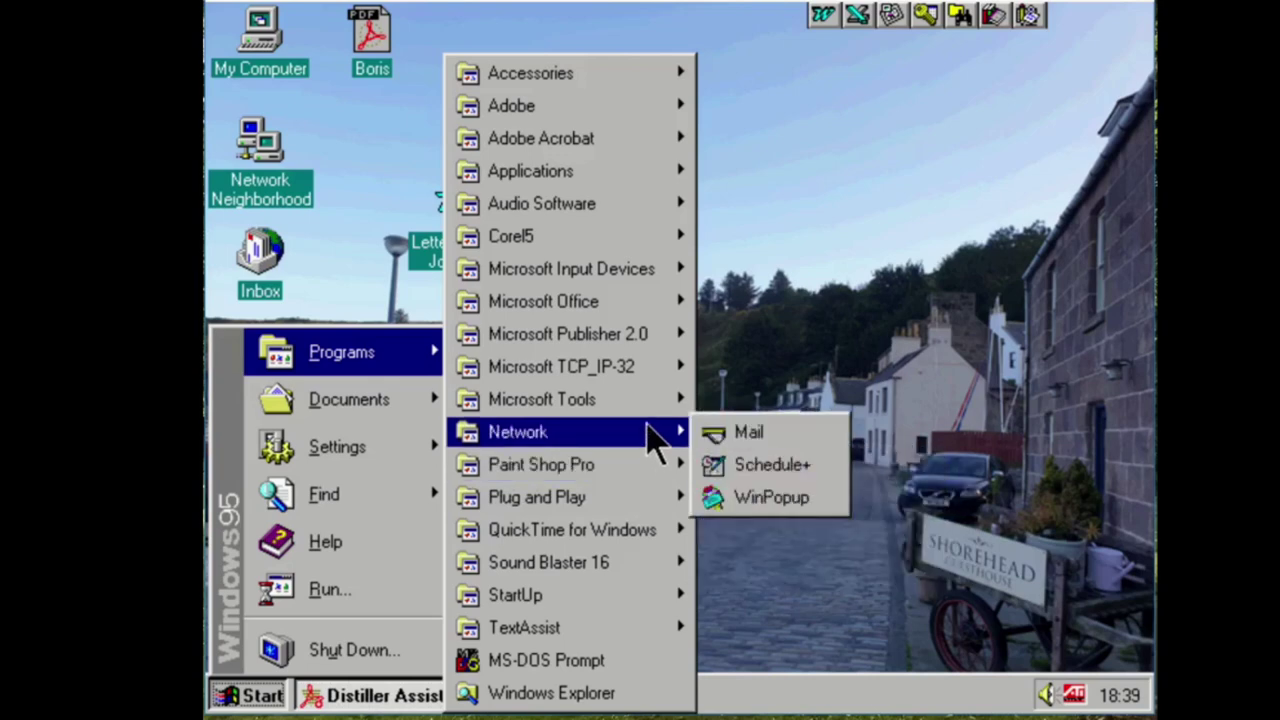
mouse_move(668, 378)
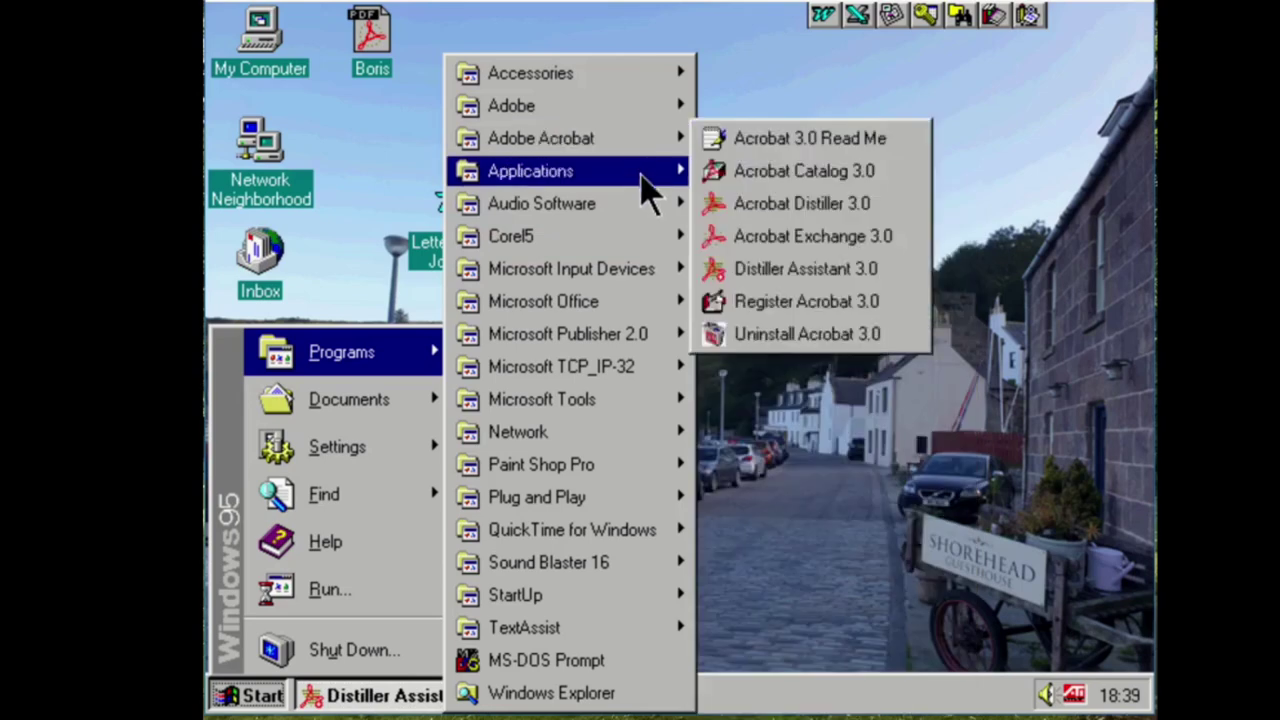
mouse_move(641, 207)
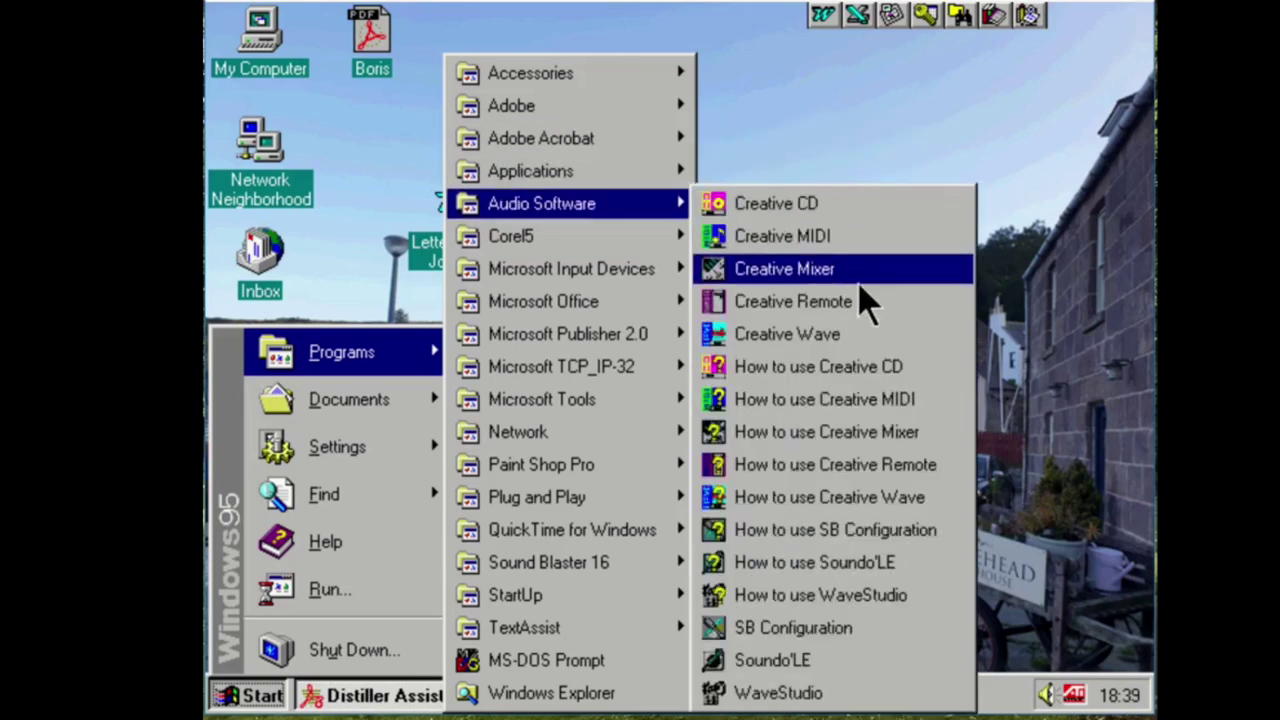
left_click(846, 205)
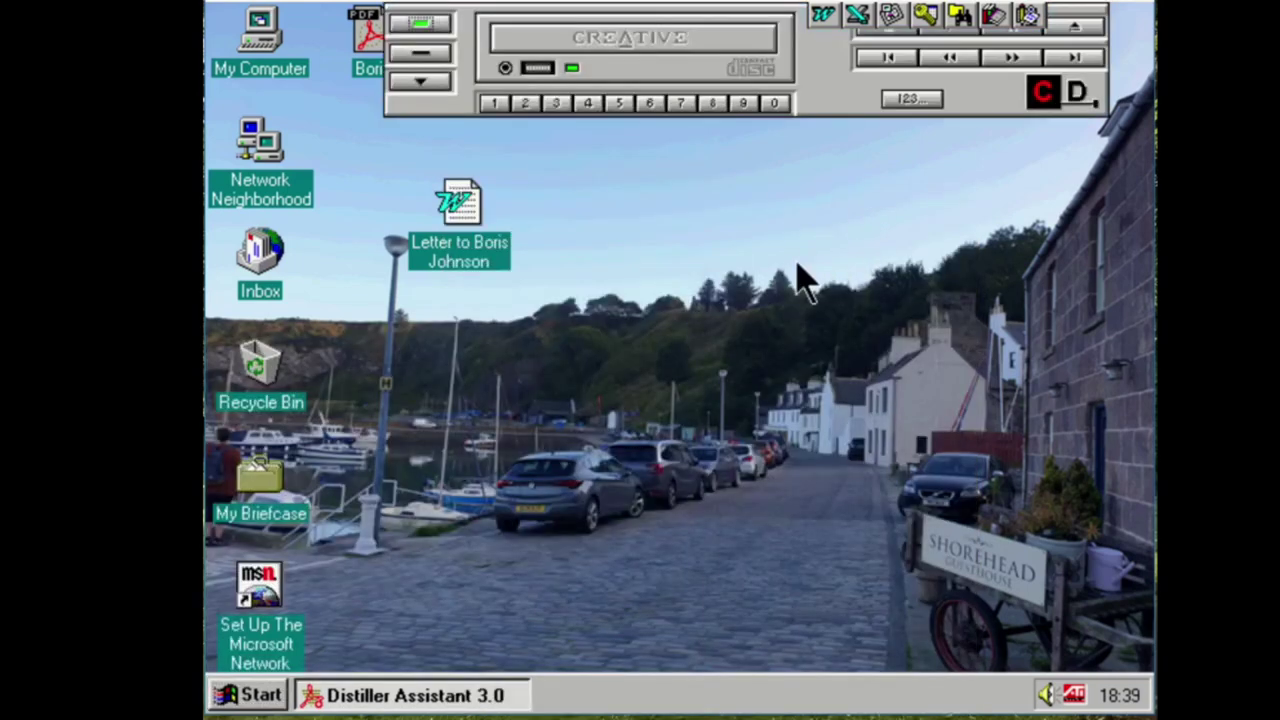
left_click(1085, 18)
left_click_drag(1085, 30, 1067, 130)
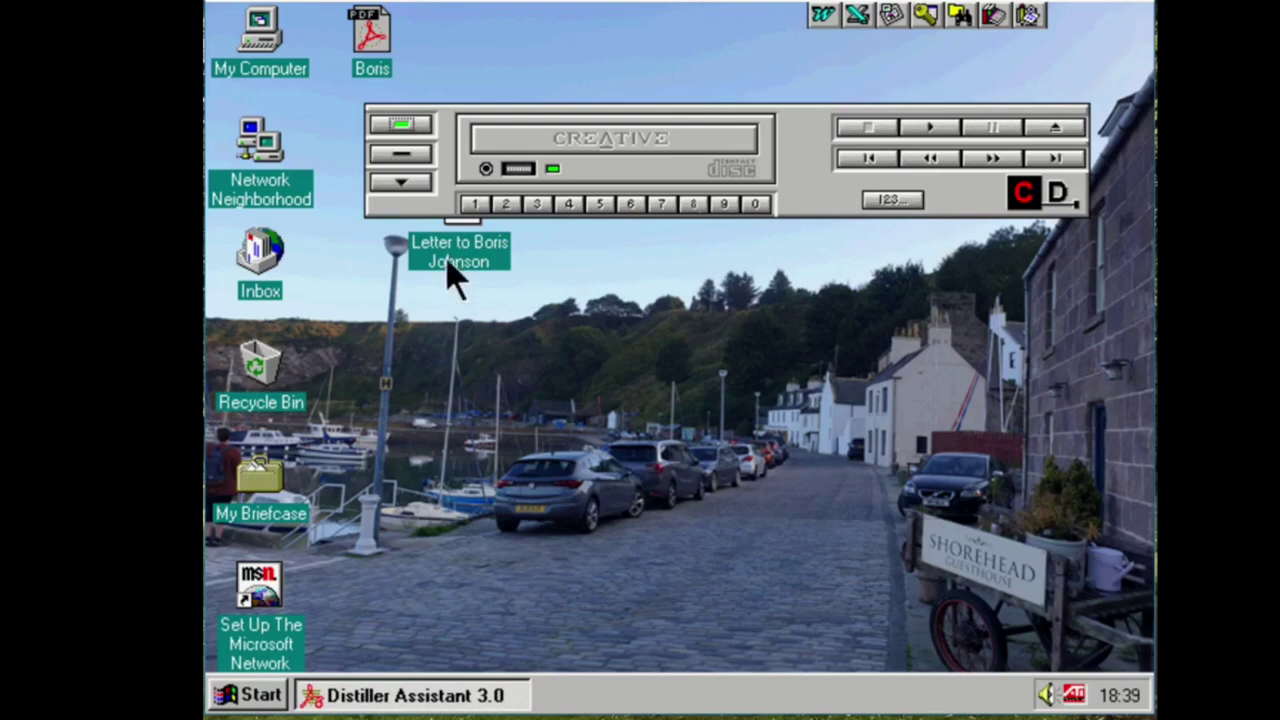
left_click(414, 128)
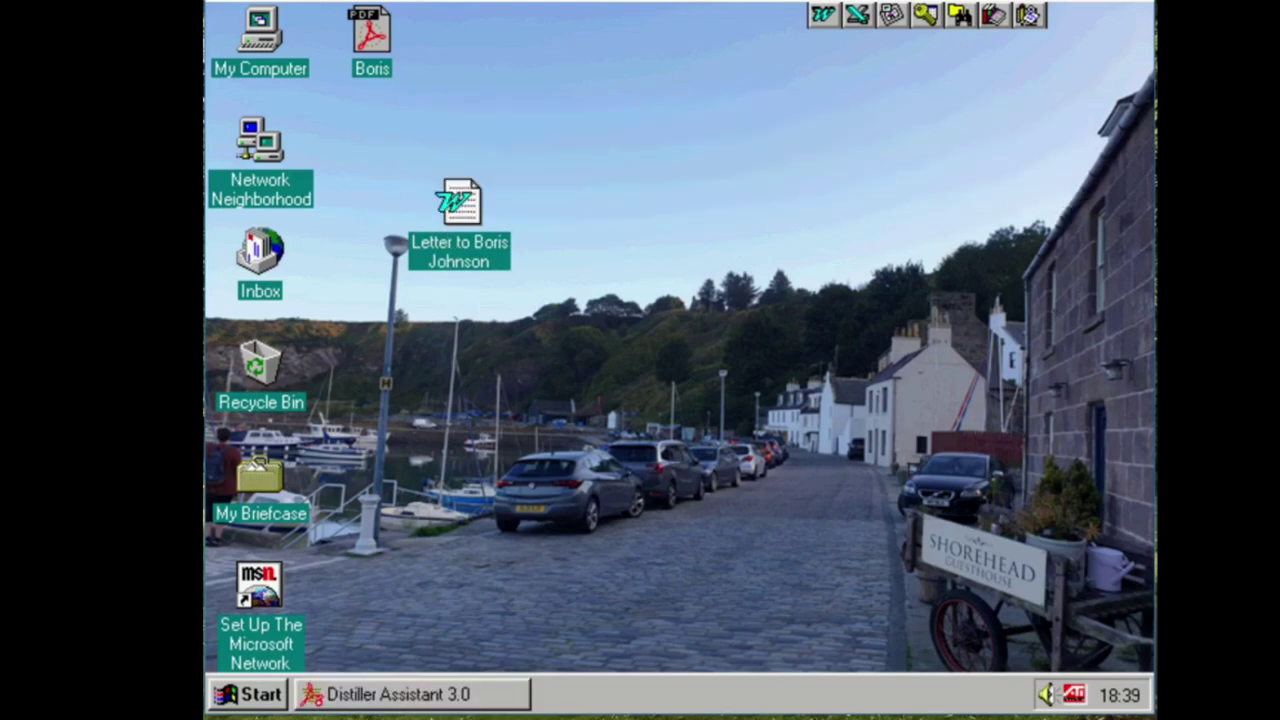
Look at Microsoft Anti-Virus from the Microsoft Tools group, selecting drive C for scanning, and close it
left_click(248, 695)
mouse_move(366, 353)
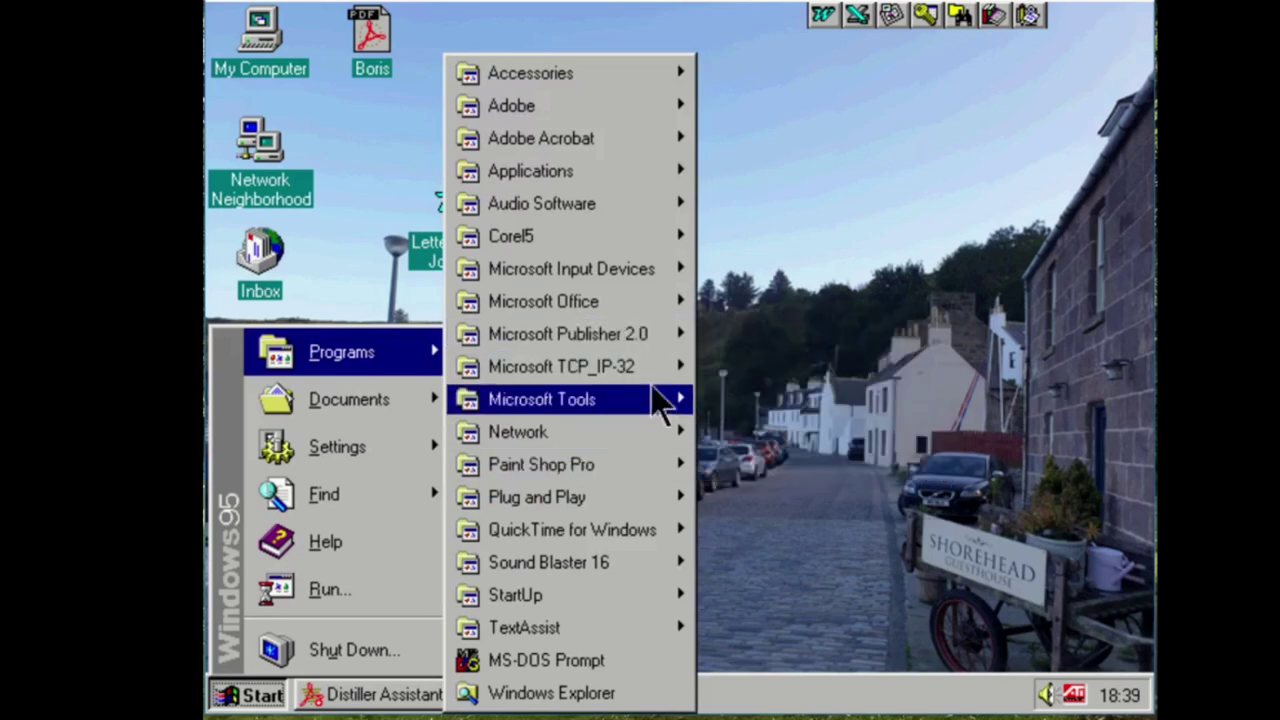
mouse_move(653, 398)
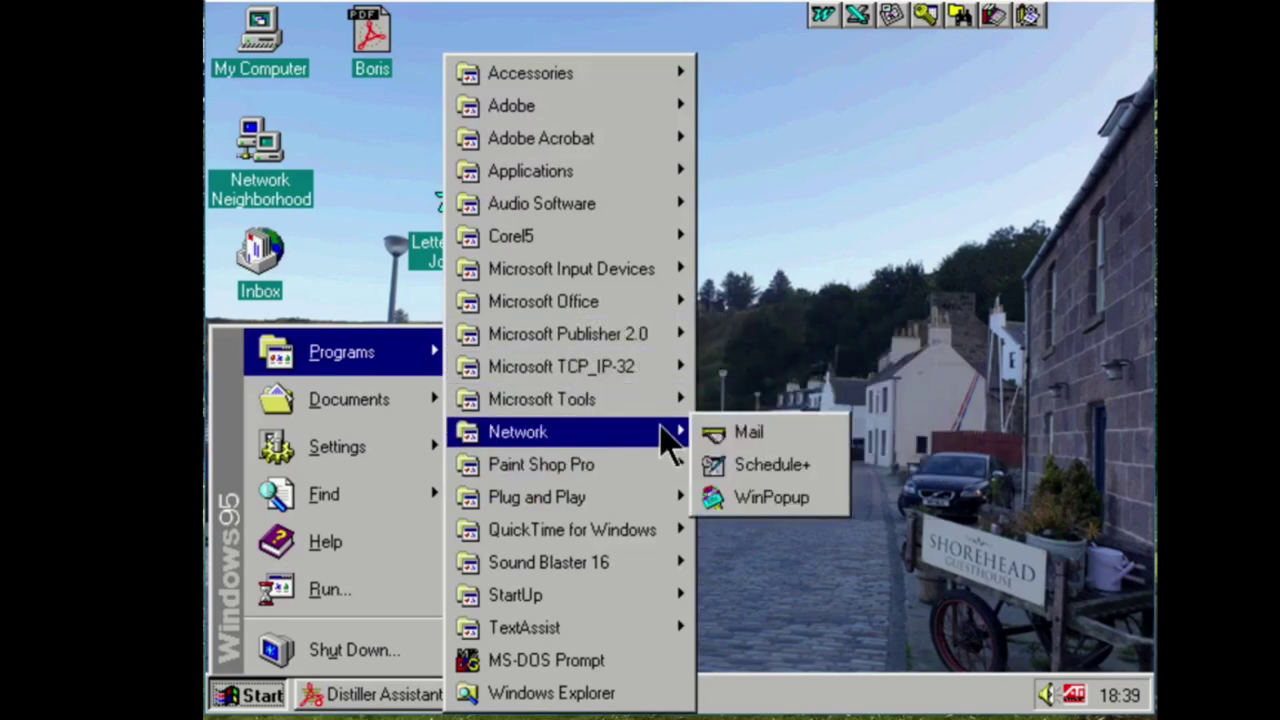
left_click(757, 401)
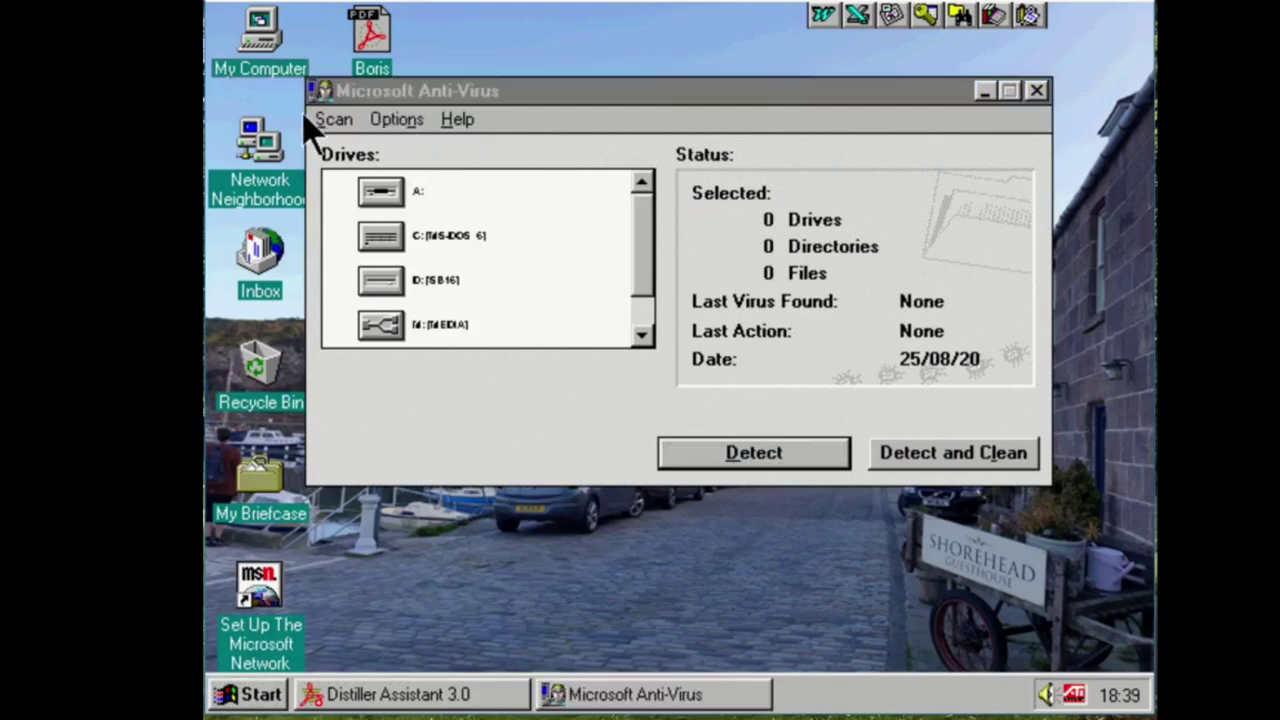
left_click(334, 119)
left_click(487, 432)
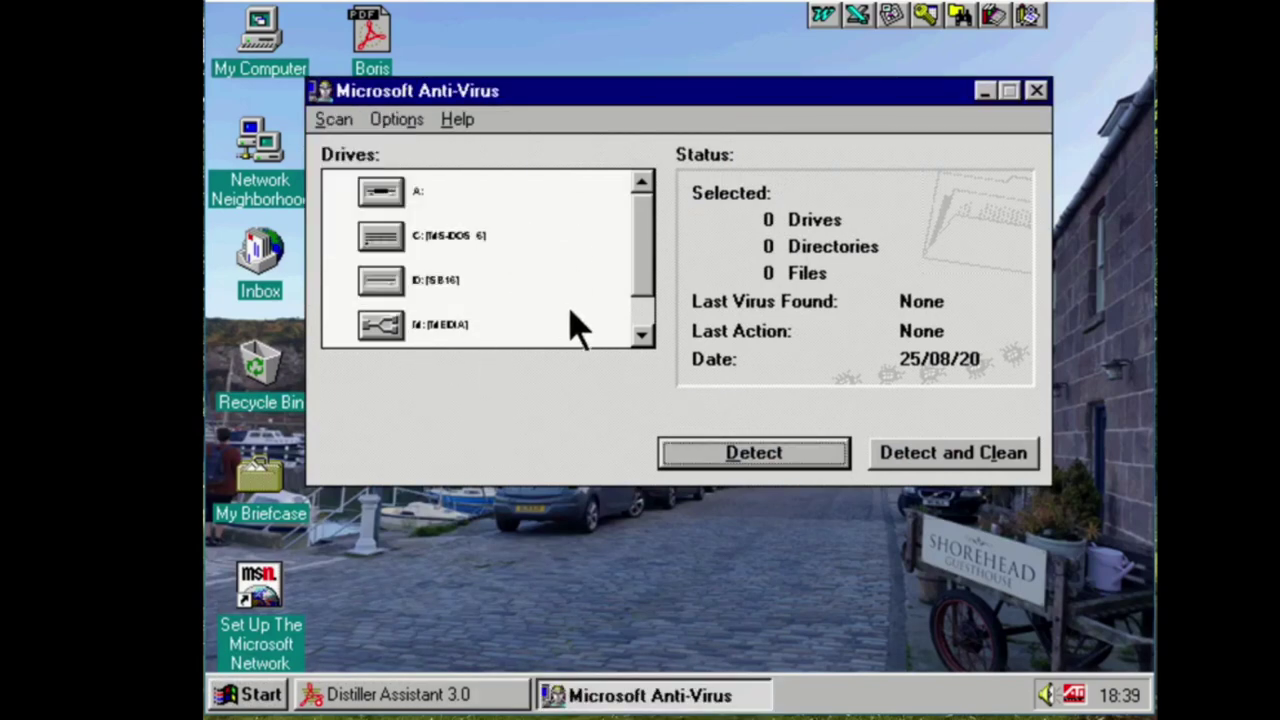
left_click(549, 237)
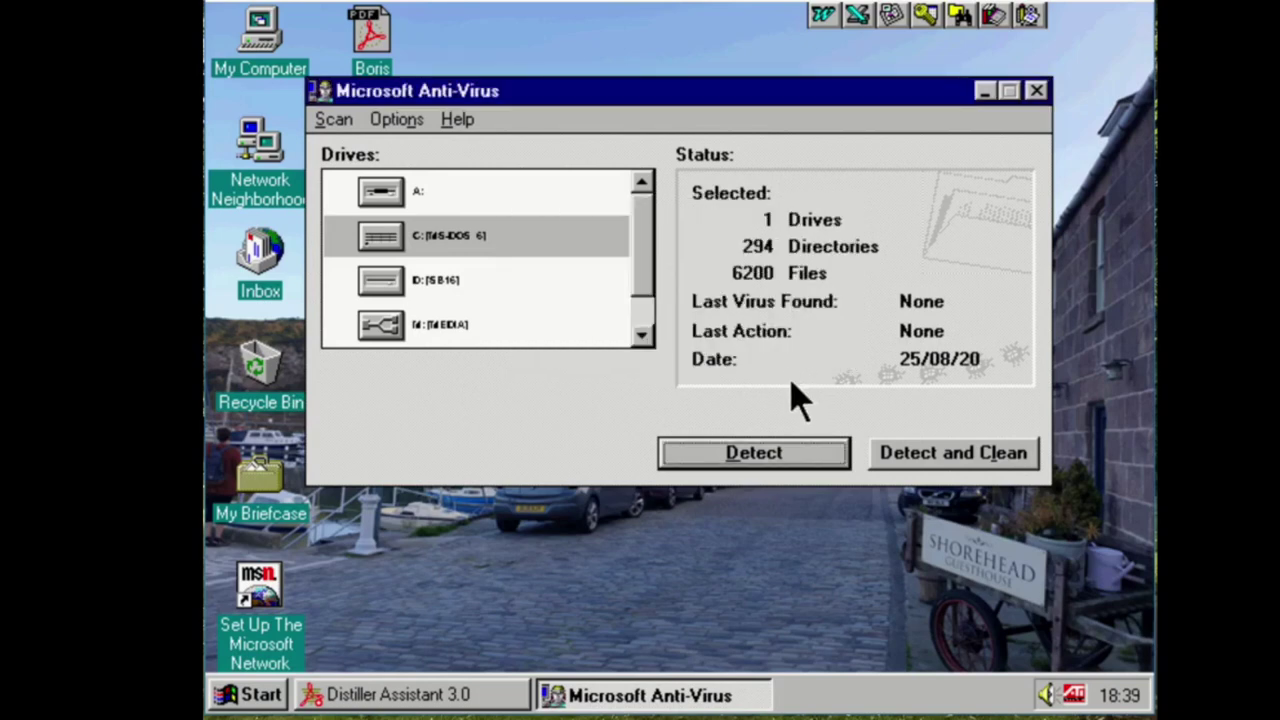
left_click(1037, 92)
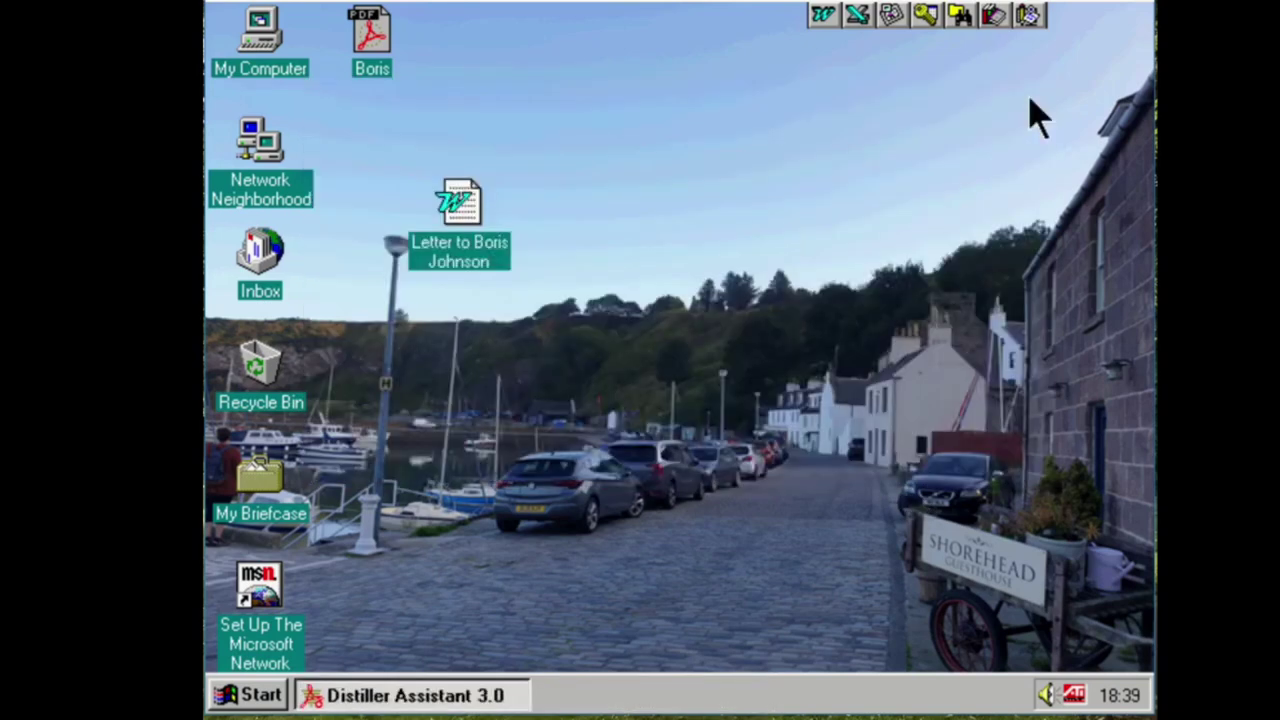
Look at Microsoft Backup without automatically configuring it, and exit with its settings saved in DEFAULT.SET
left_click(248, 695)
mouse_move(391, 357)
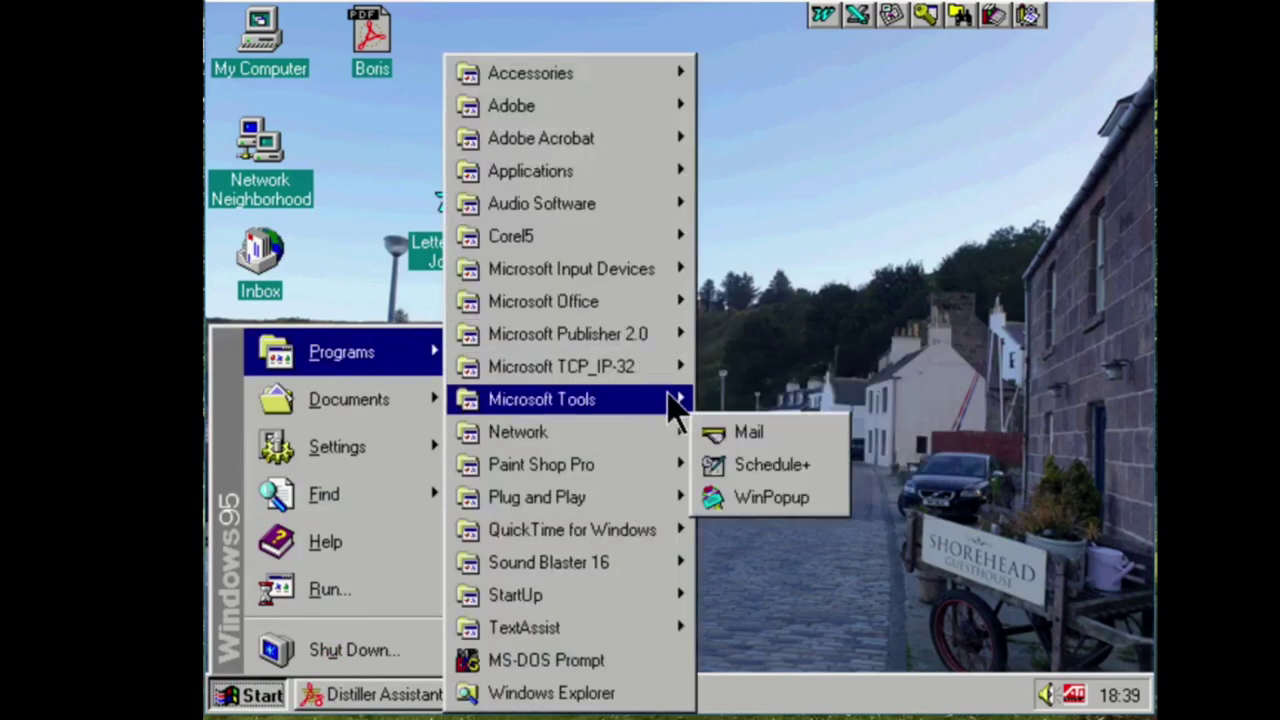
mouse_move(674, 400)
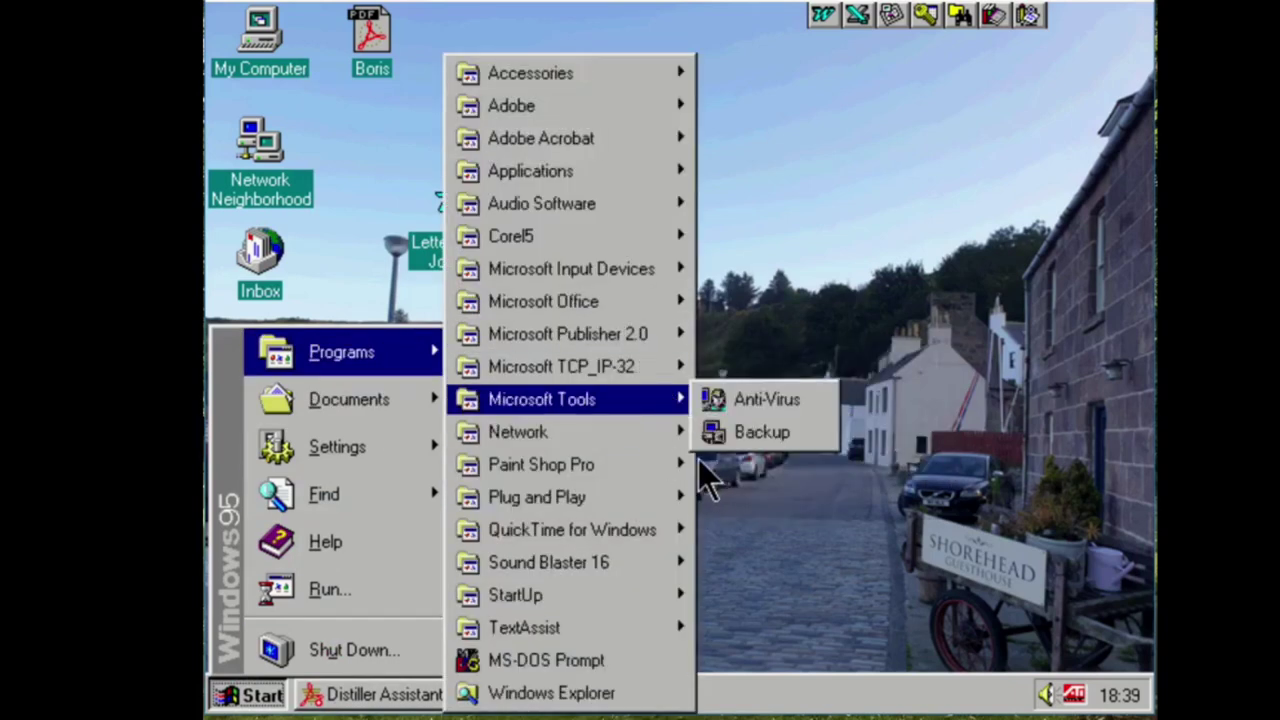
left_click(736, 436)
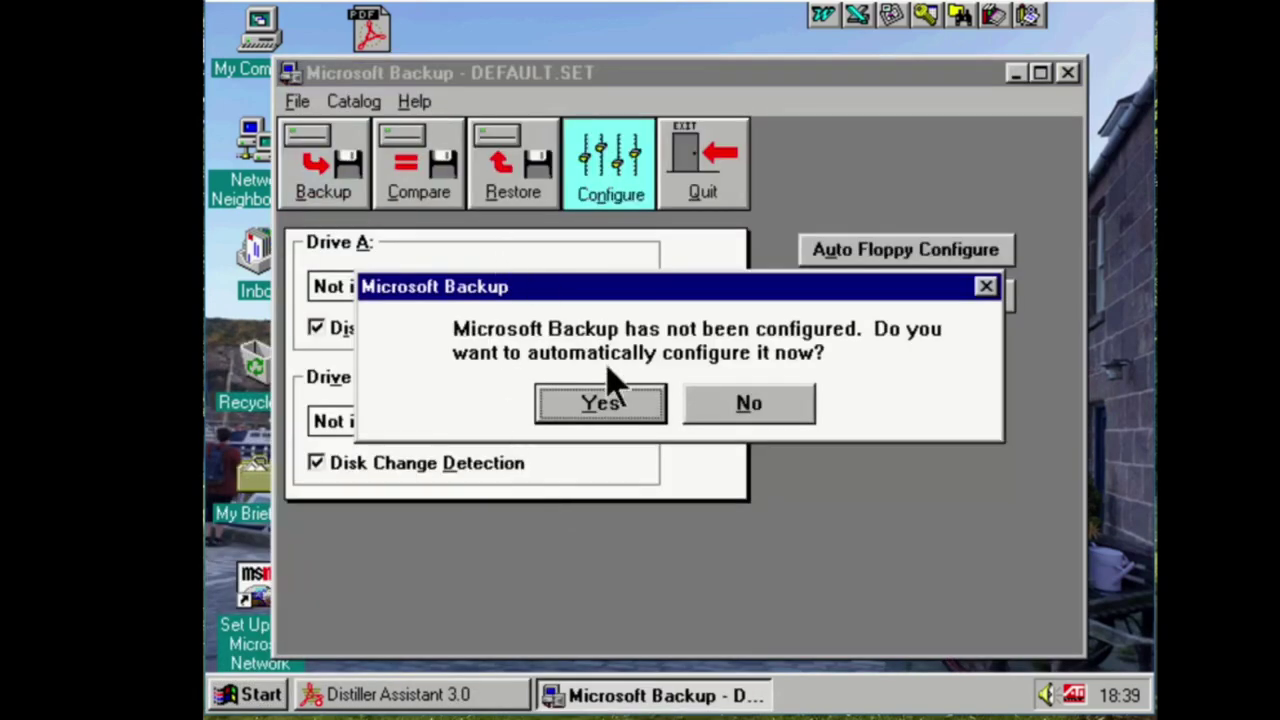
left_click(697, 406)
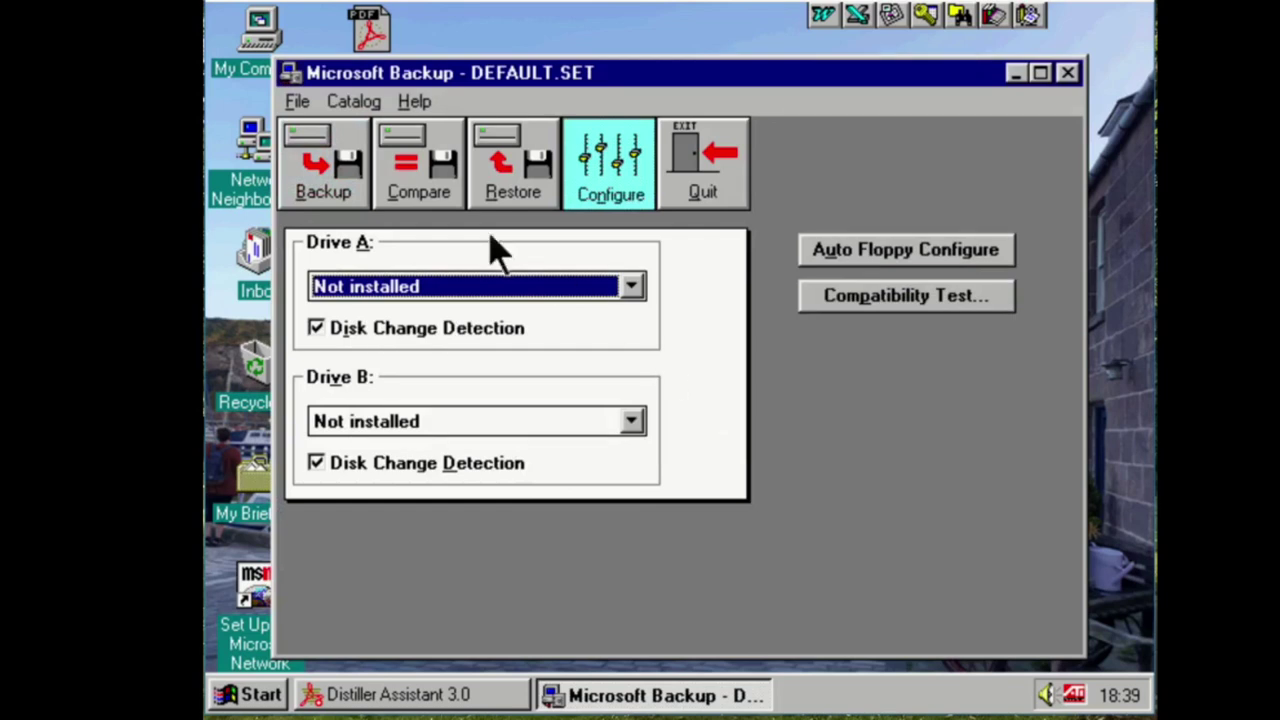
left_click(300, 103)
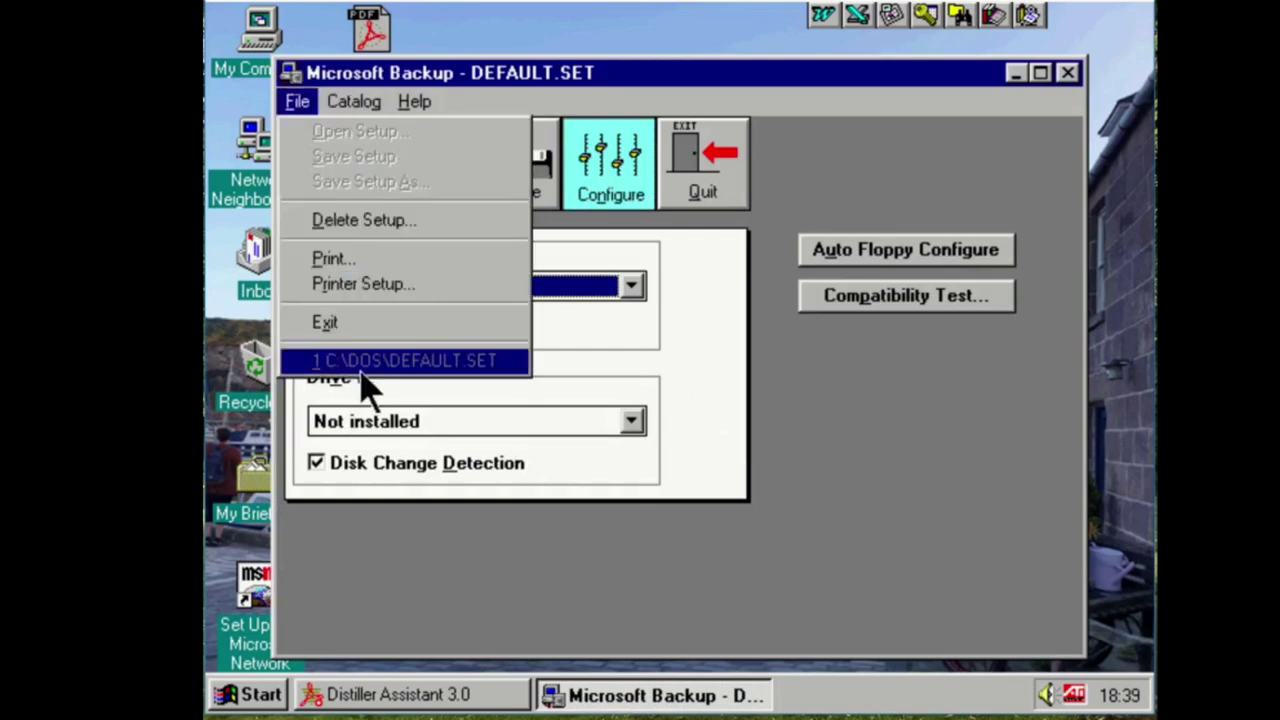
left_click(358, 323)
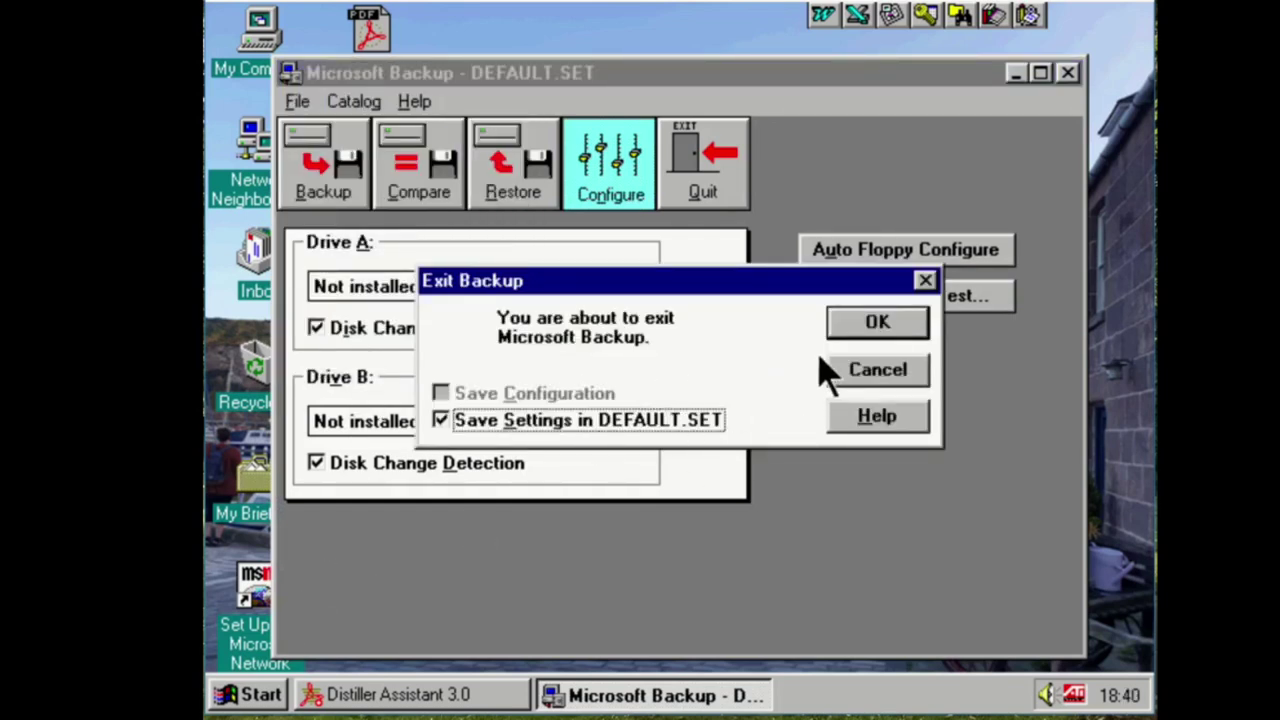
left_click(866, 328)
left_click(248, 695)
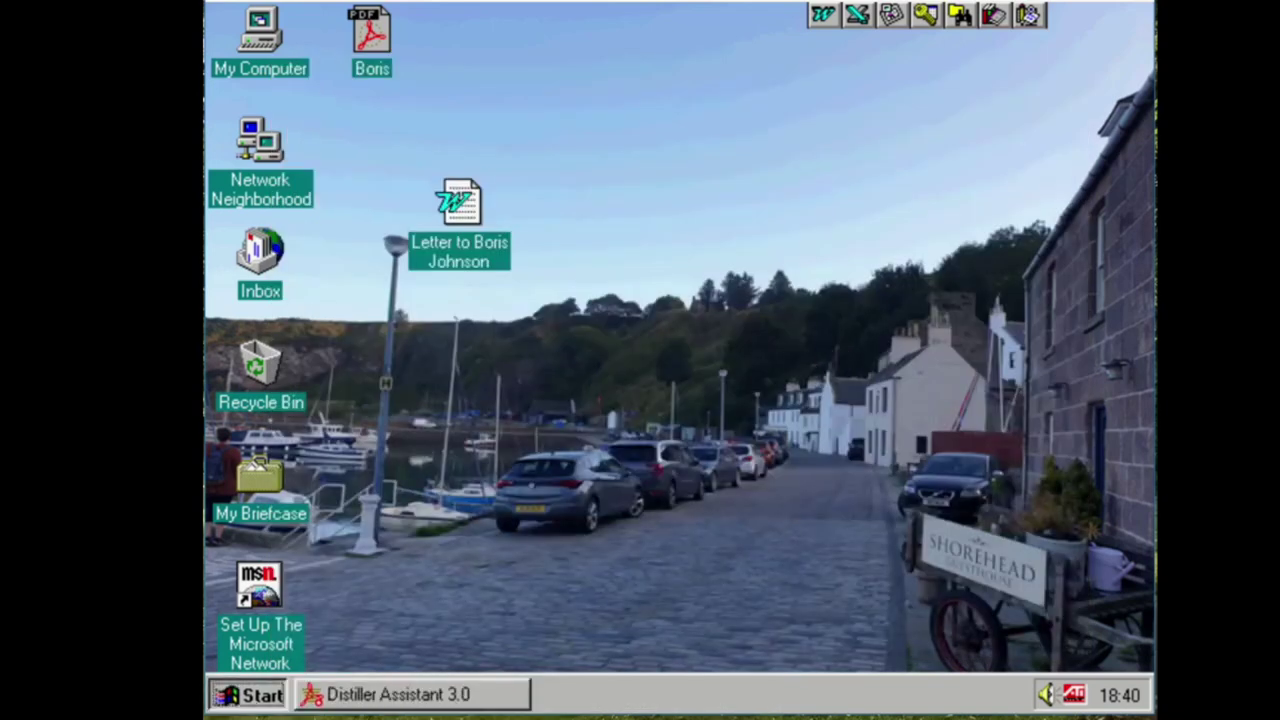
Look at the Windows 95 Microsoft Backup from the System Tools group, dismissing its welcome, full-backup and tape-drive notices, and close it
mouse_move(422, 353)
mouse_move(655, 80)
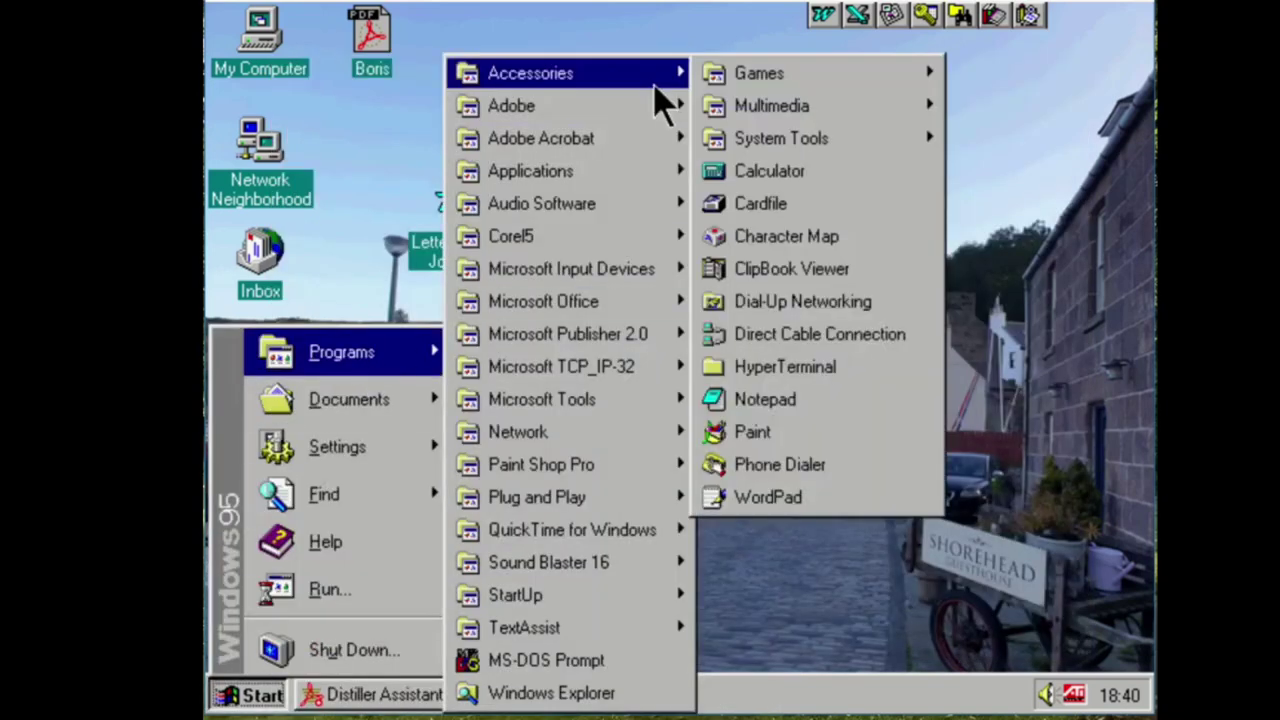
mouse_move(872, 150)
left_click(562, 135)
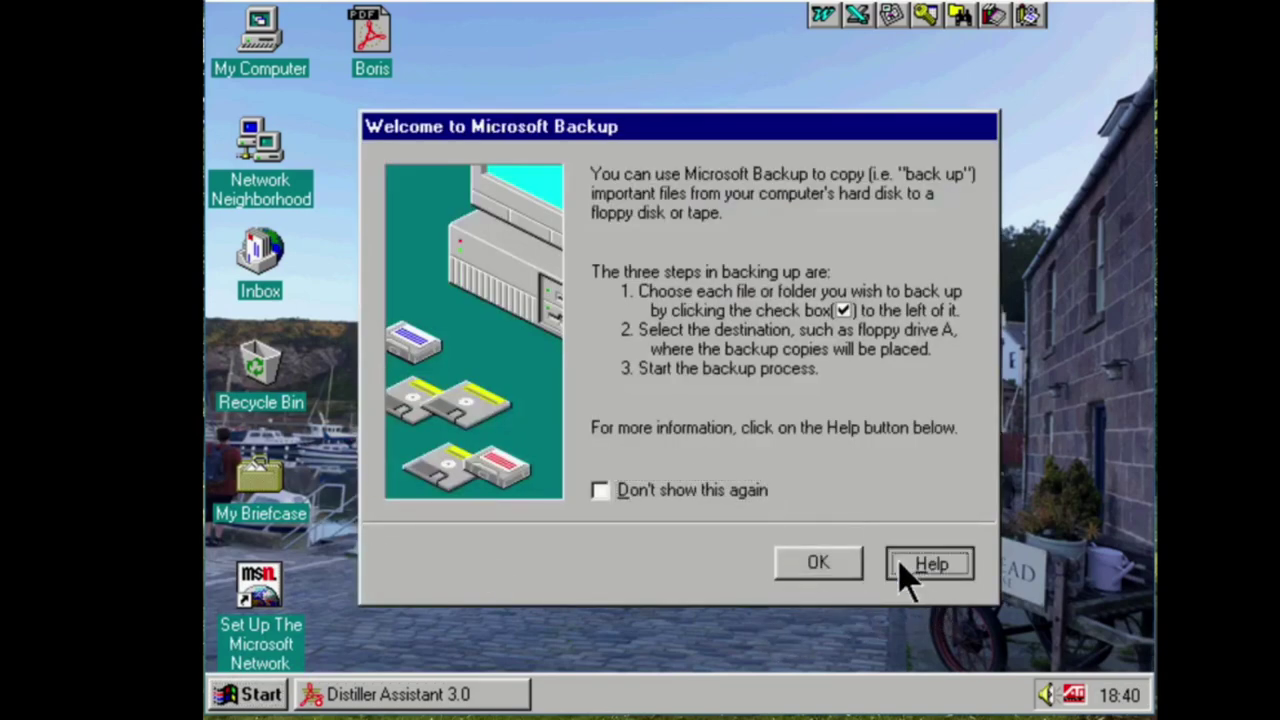
left_click(818, 562)
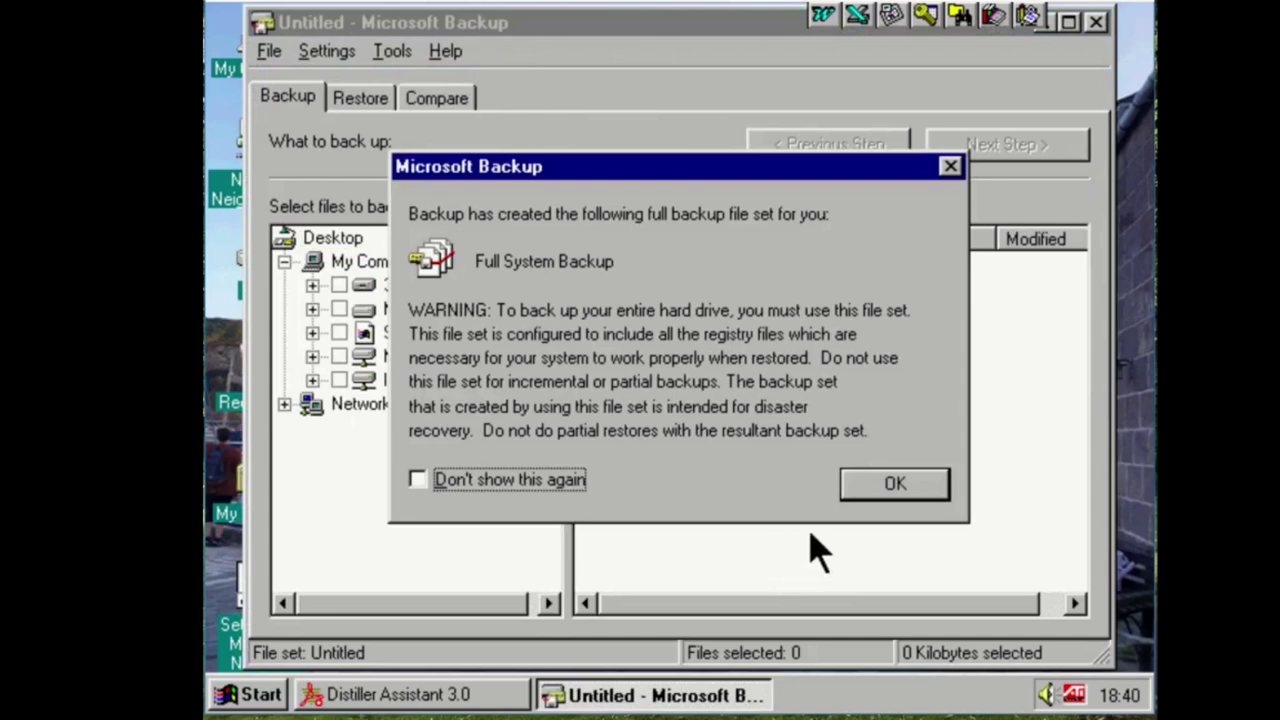
left_click(880, 484)
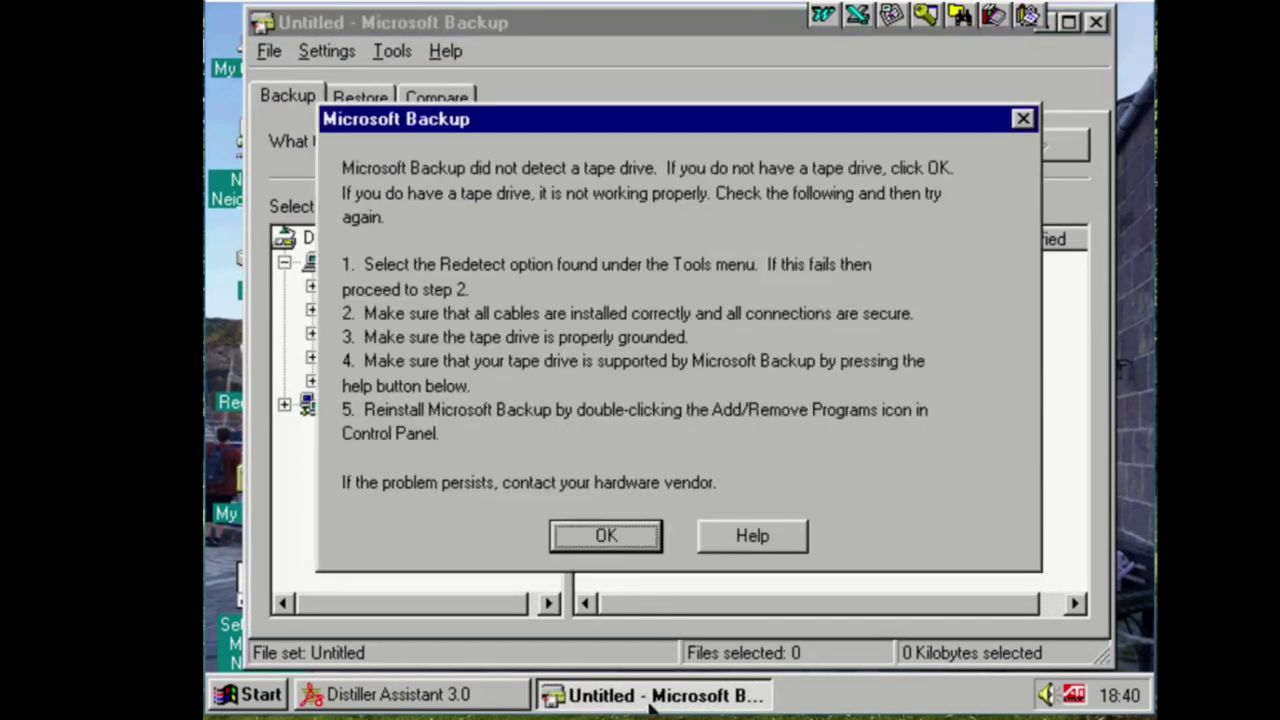
left_click(606, 537)
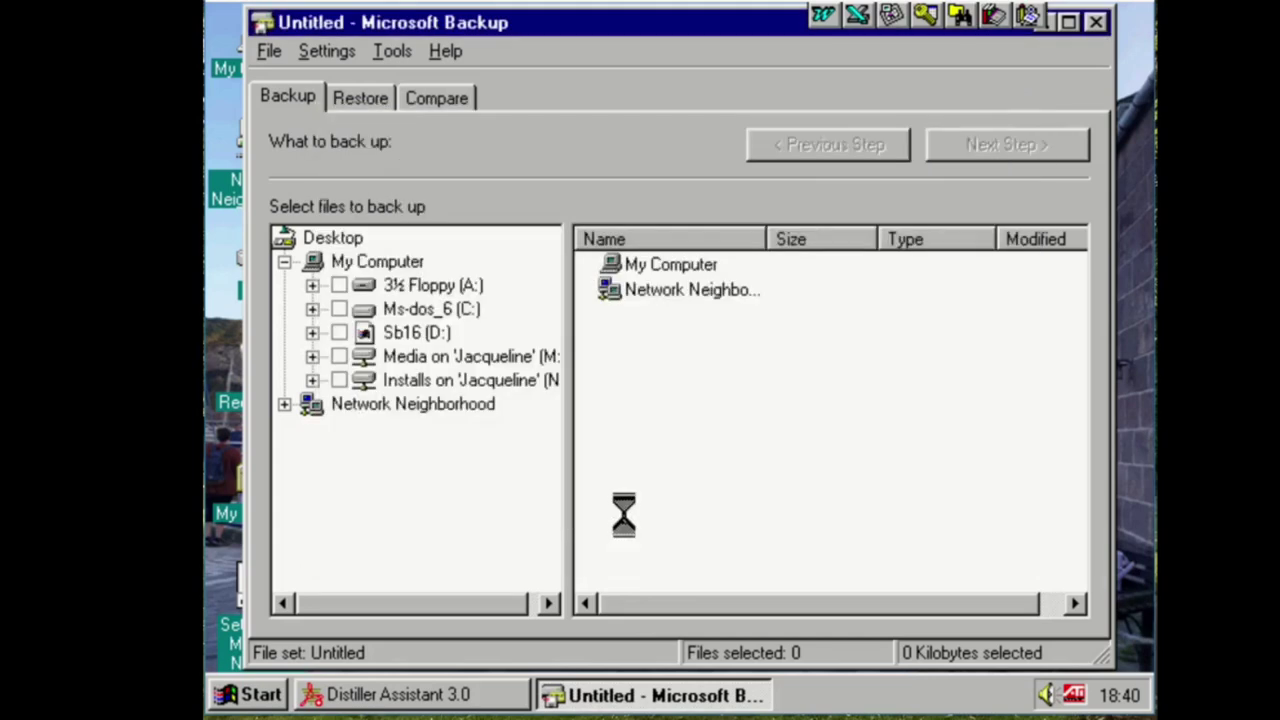
right_click(643, 707)
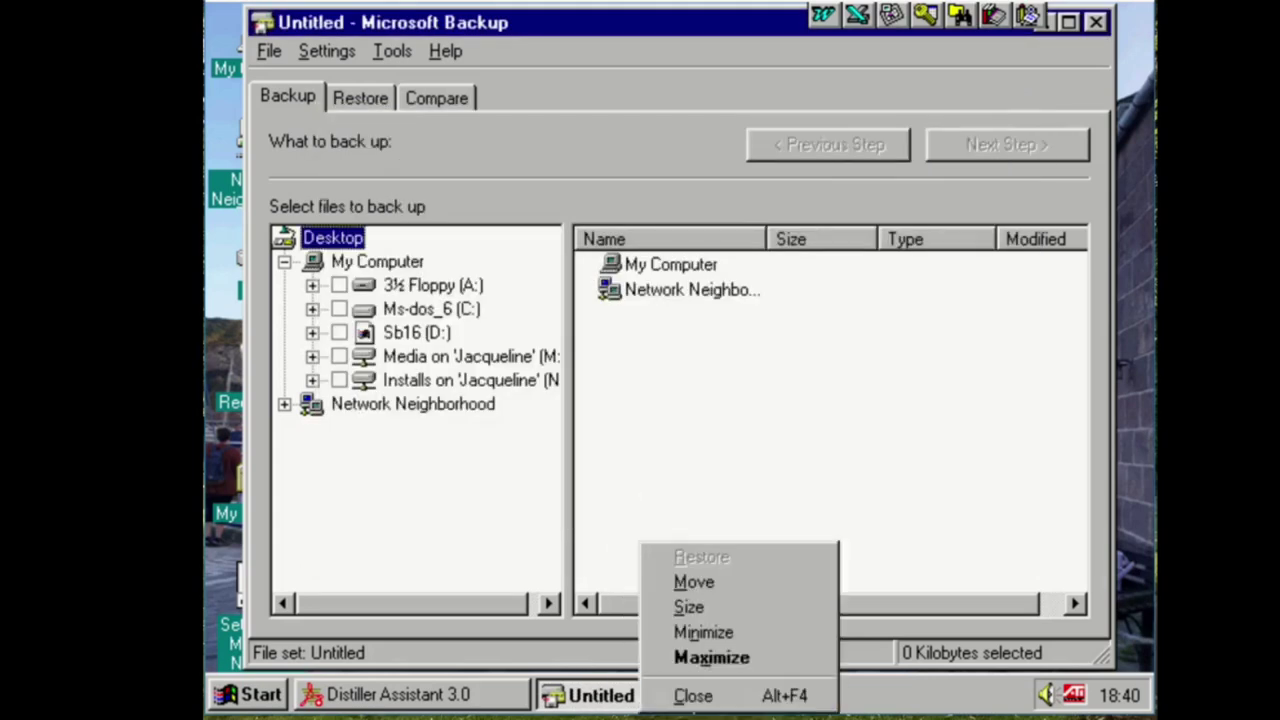
left_click(690, 694)
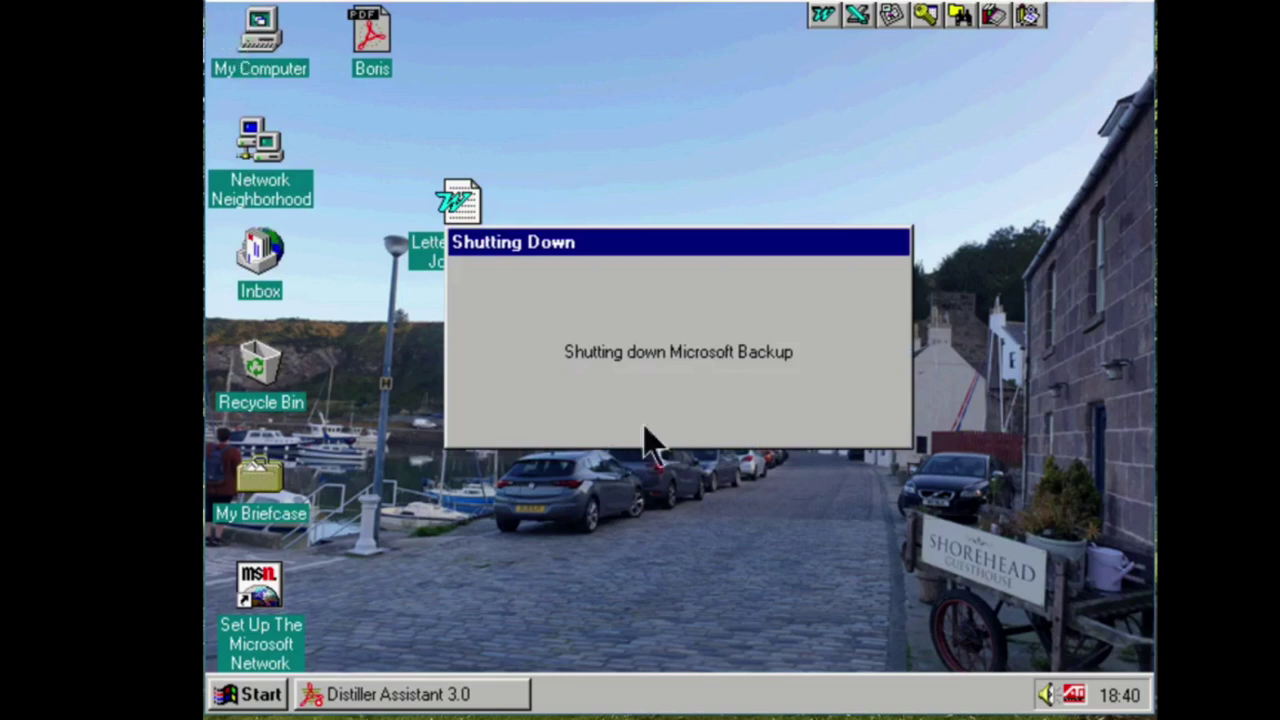
key("ctrl+Escape")
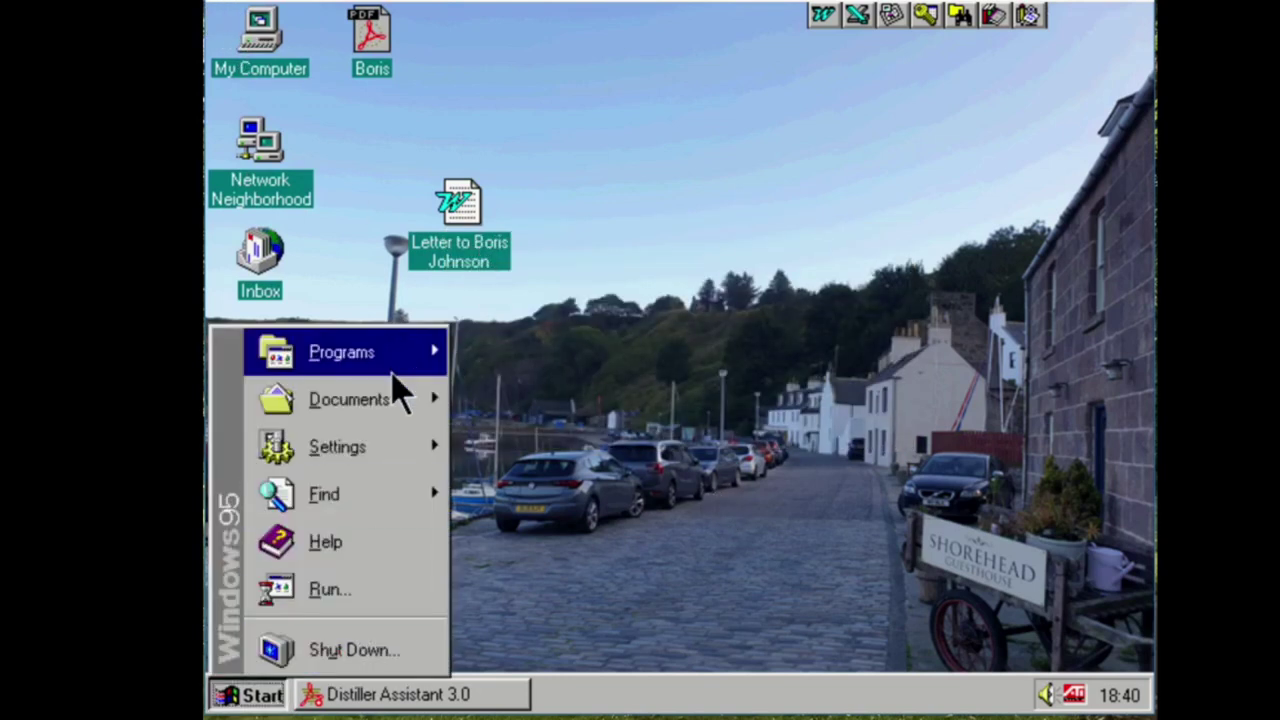
mouse_move(400, 380)
mouse_move(640, 472)
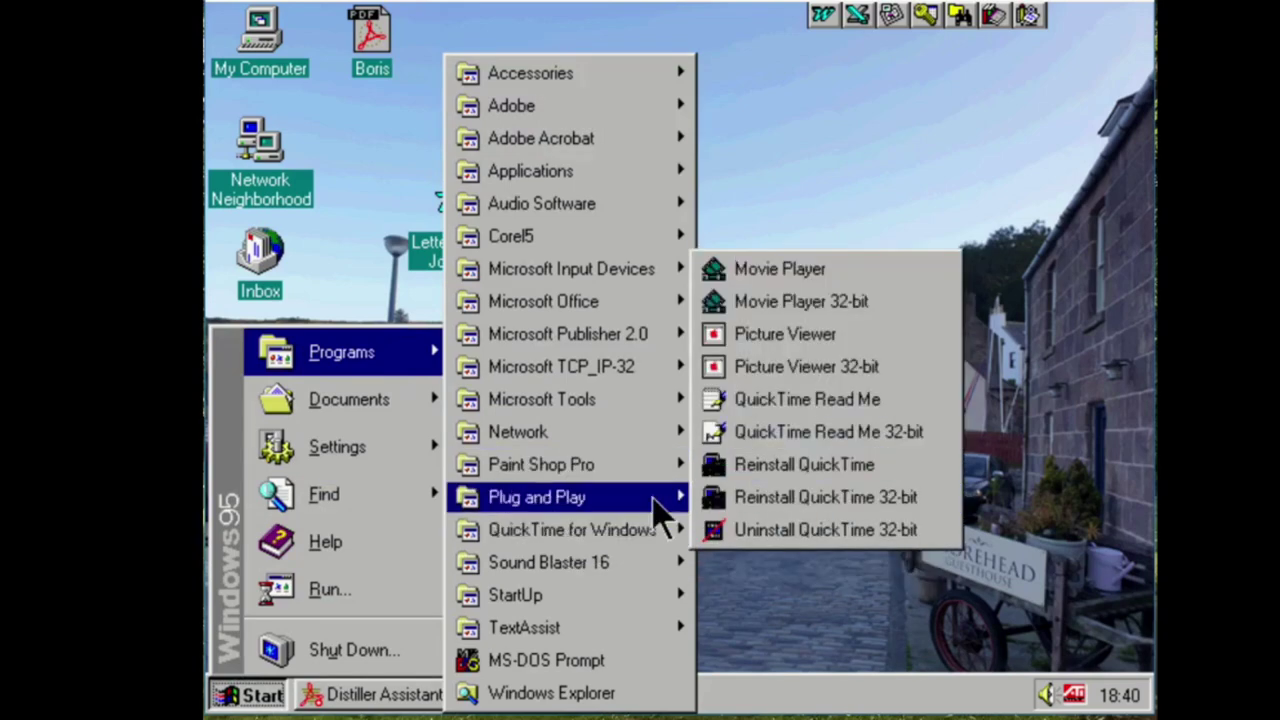
mouse_move(662, 508)
mouse_move(668, 566)
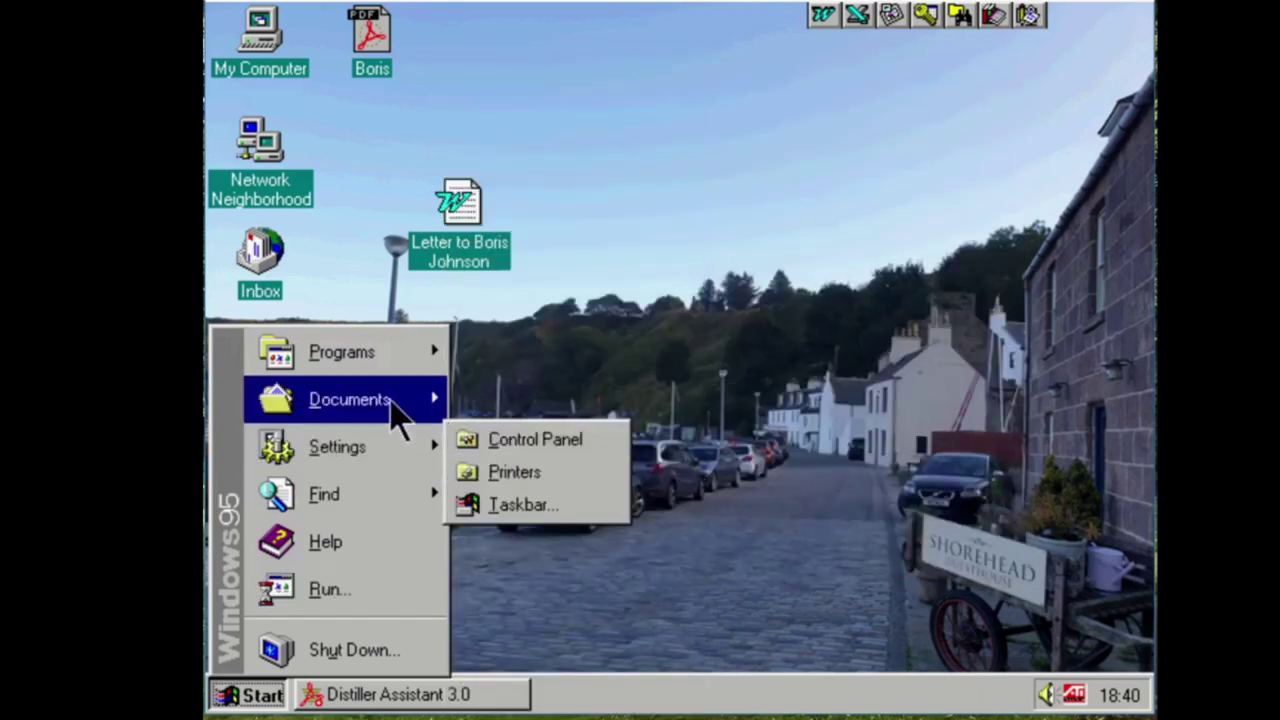
mouse_move(391, 405)
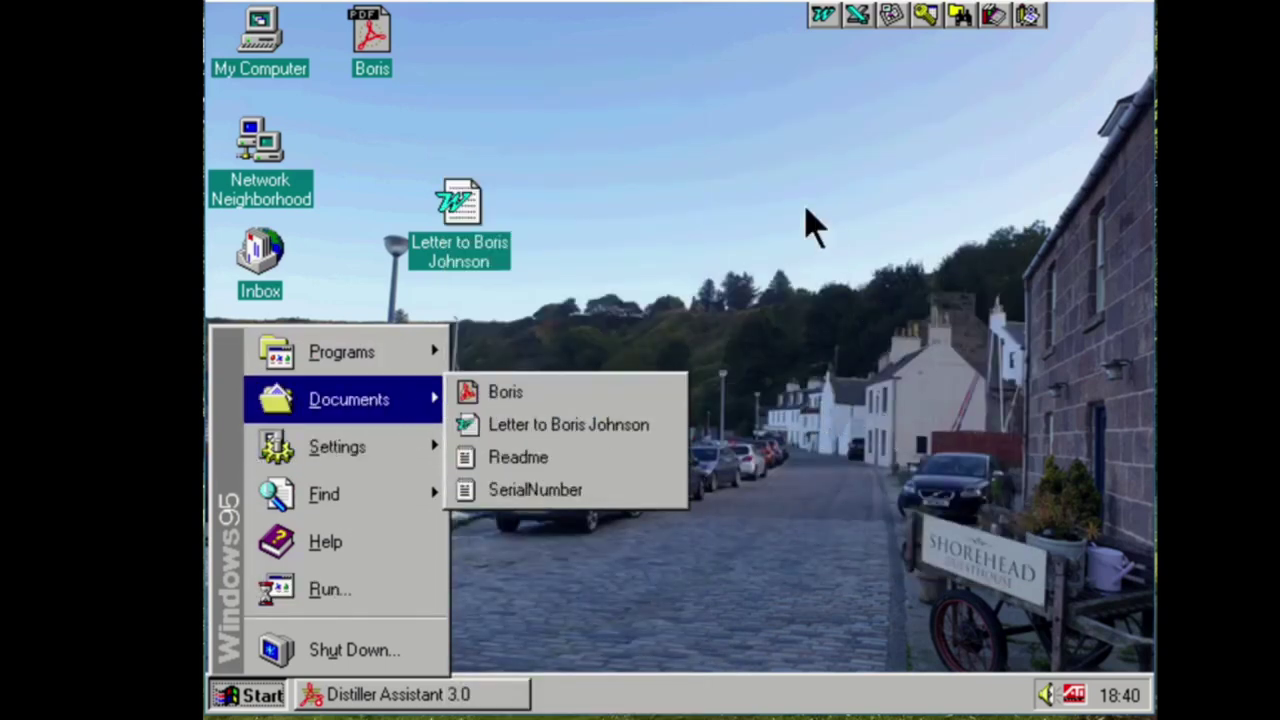
left_click(573, 309)
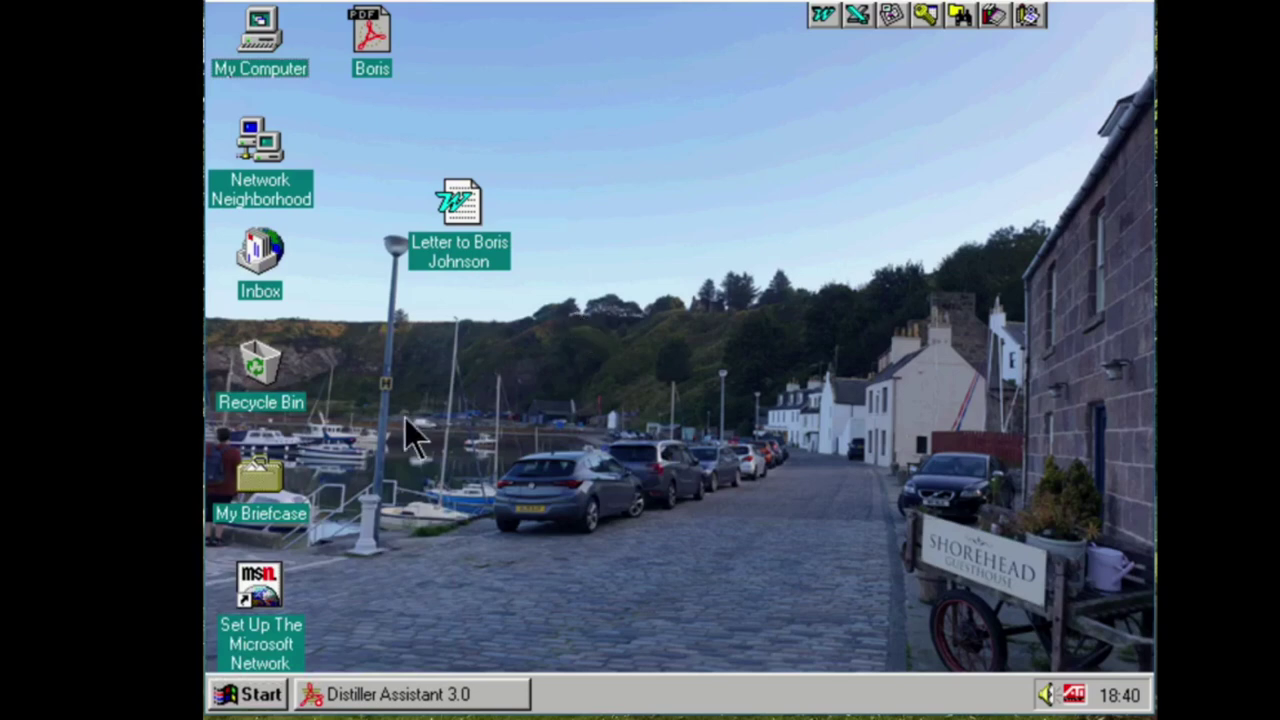
Shut down the Windows 95 computer
left_click(246, 694)
left_click(265, 650)
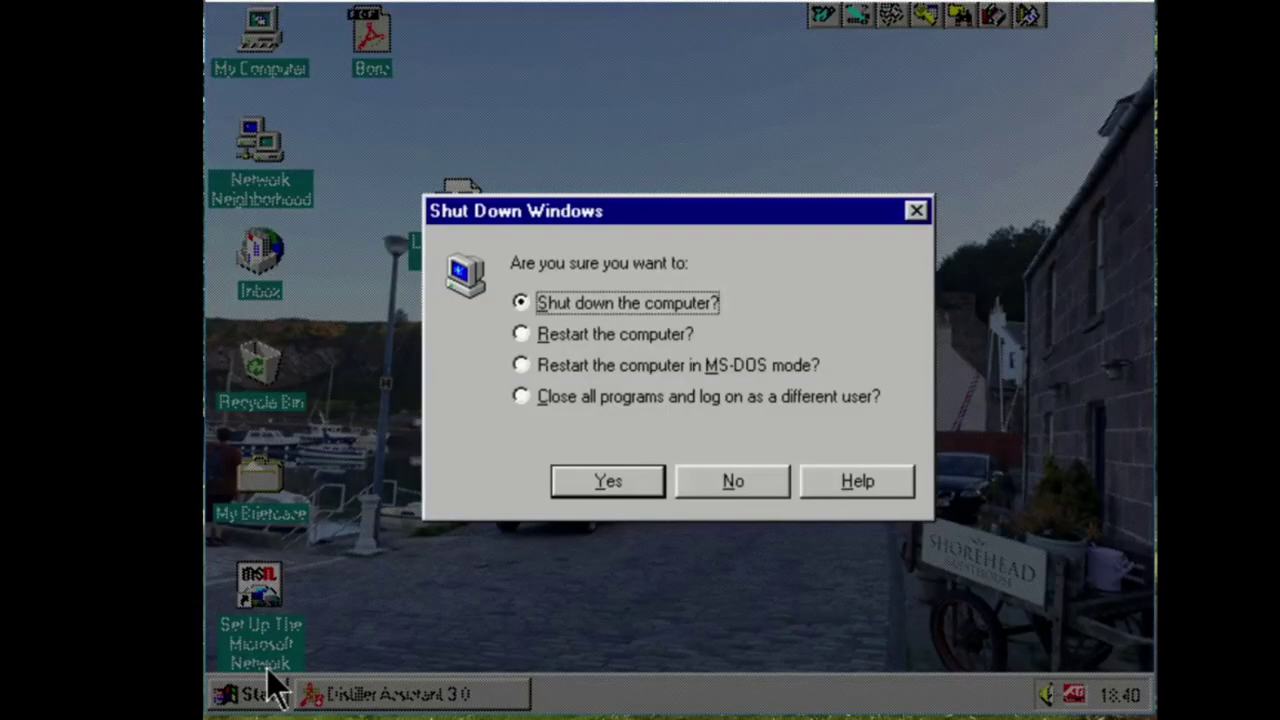
key("Return")
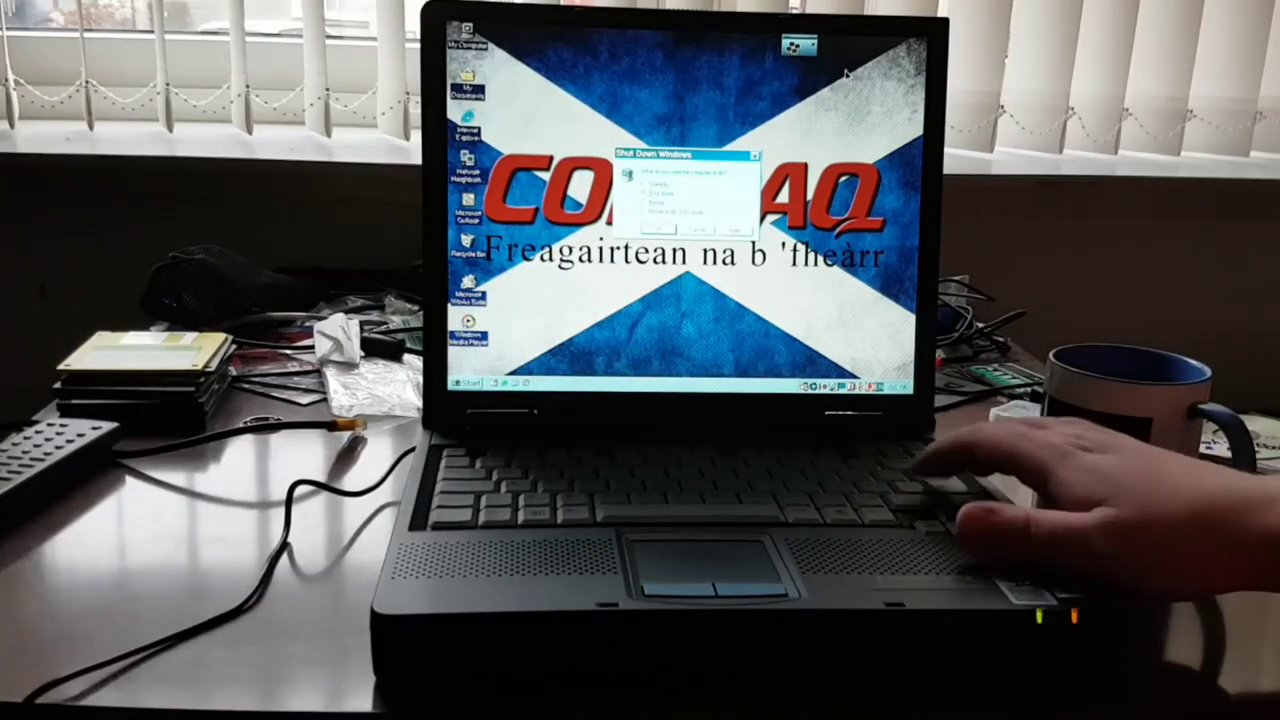
key("Return")
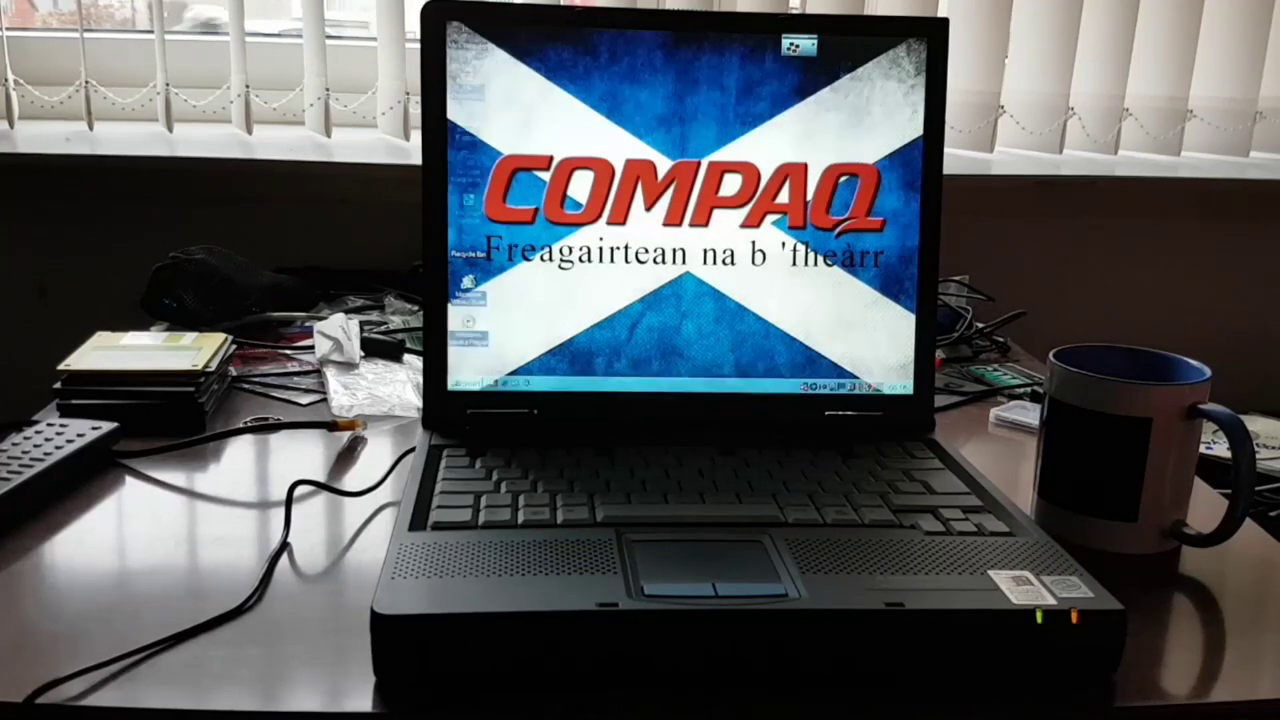